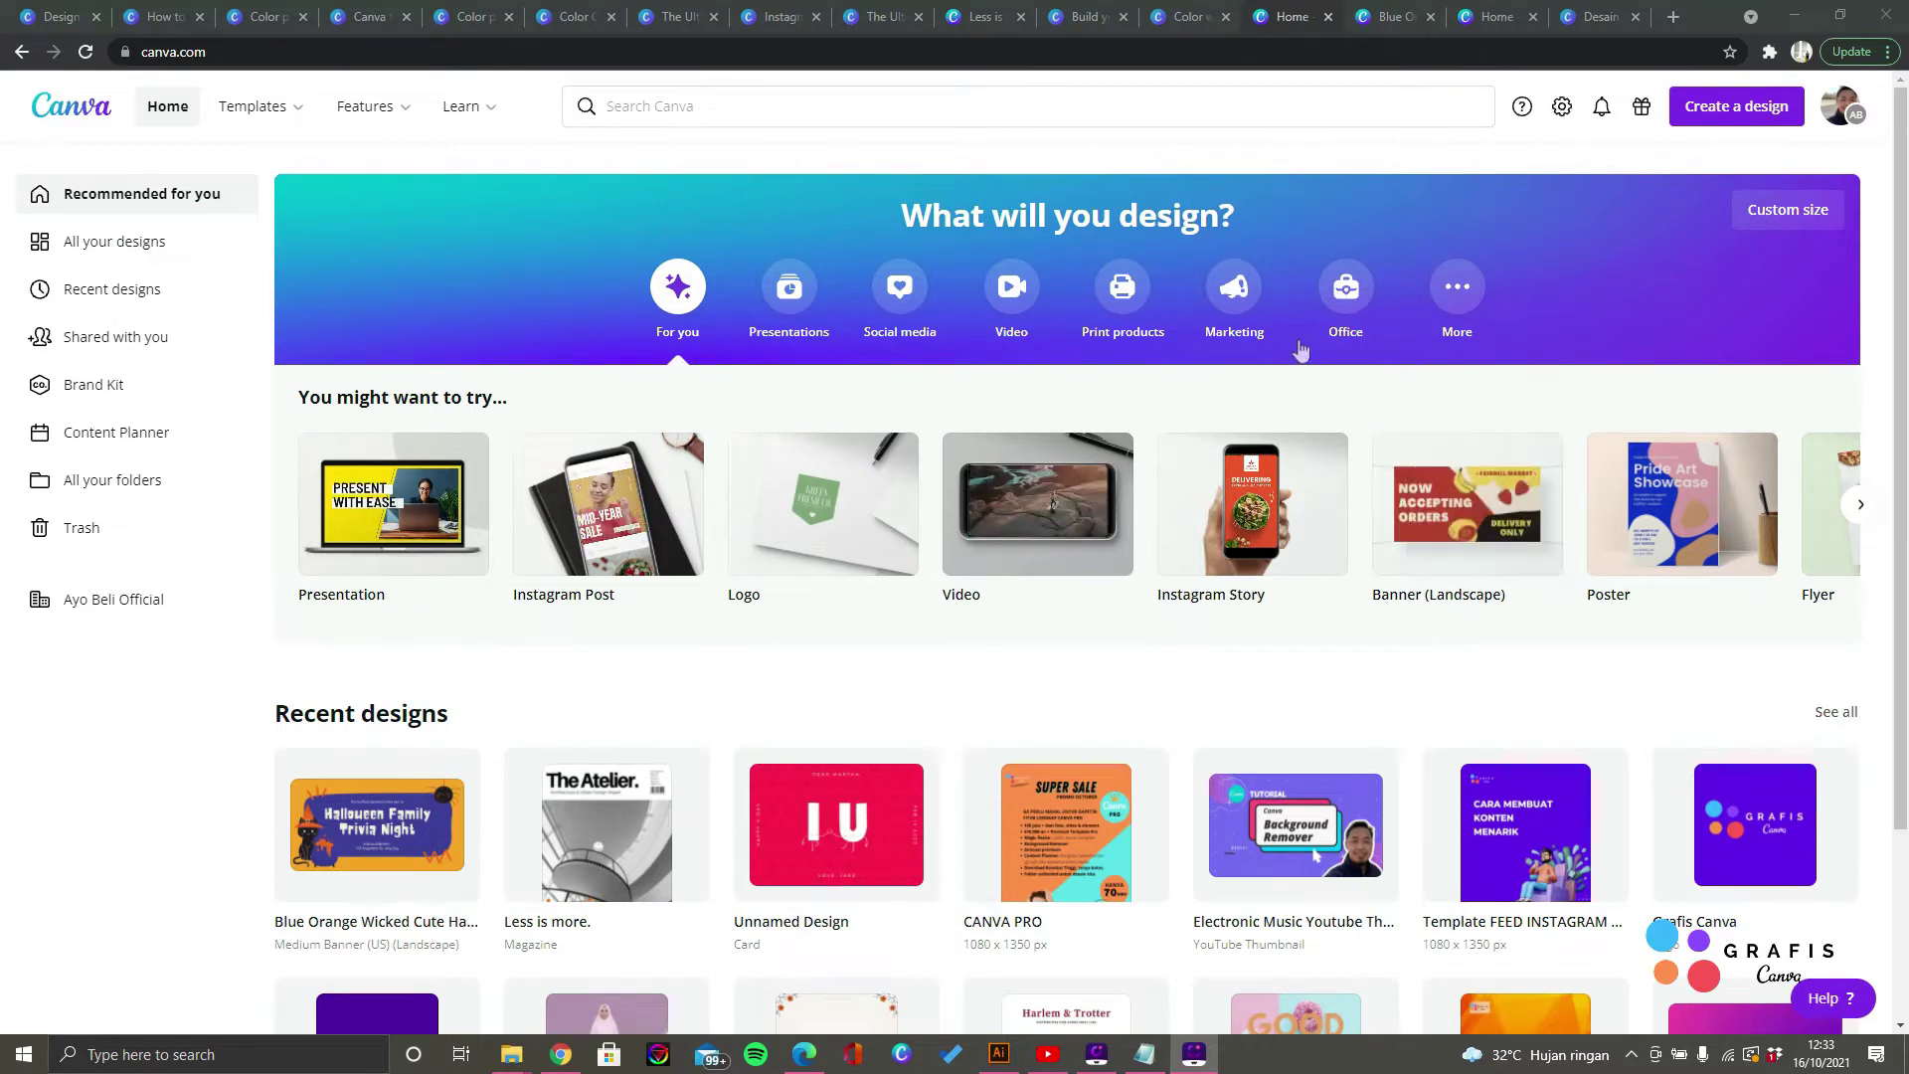
# Step: Look over the account menu with its settings and team-switching options, and close it again
pyautogui.click(1851, 113)
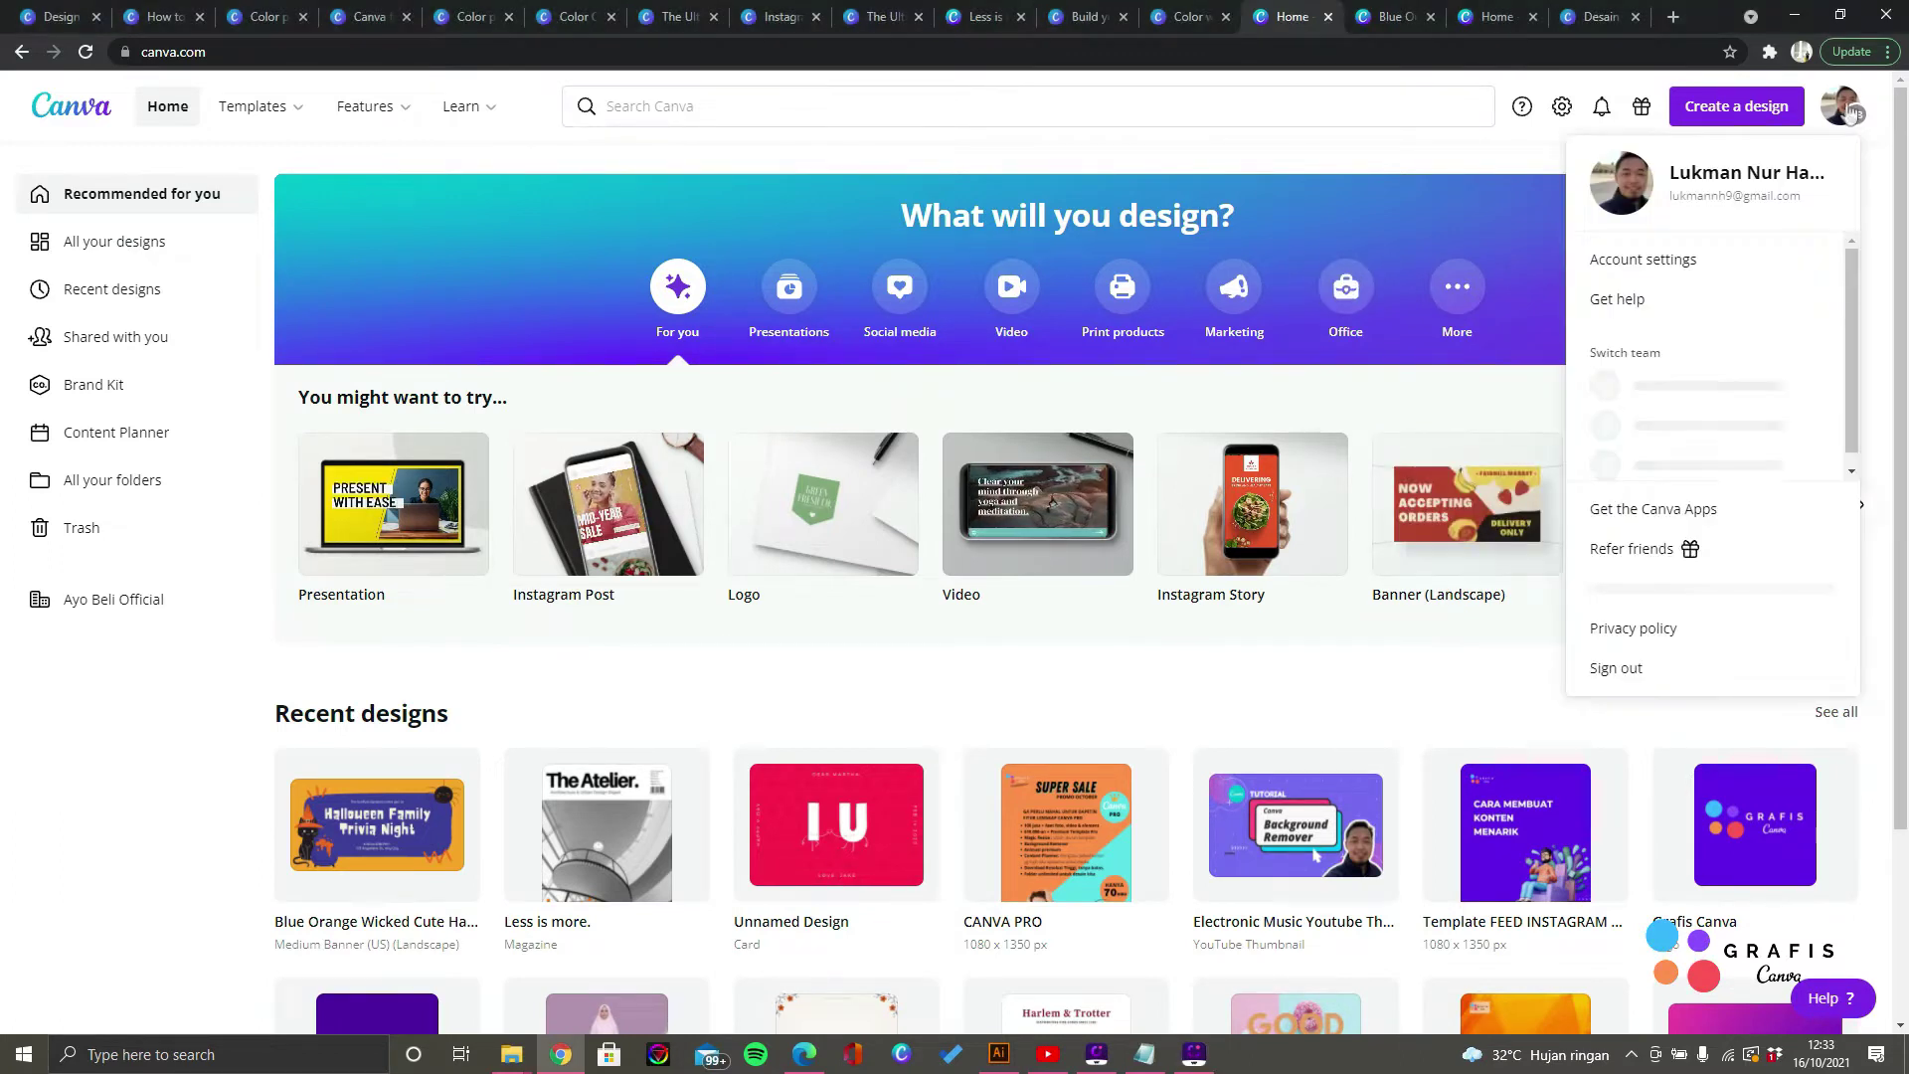
pyautogui.click(1815, 96)
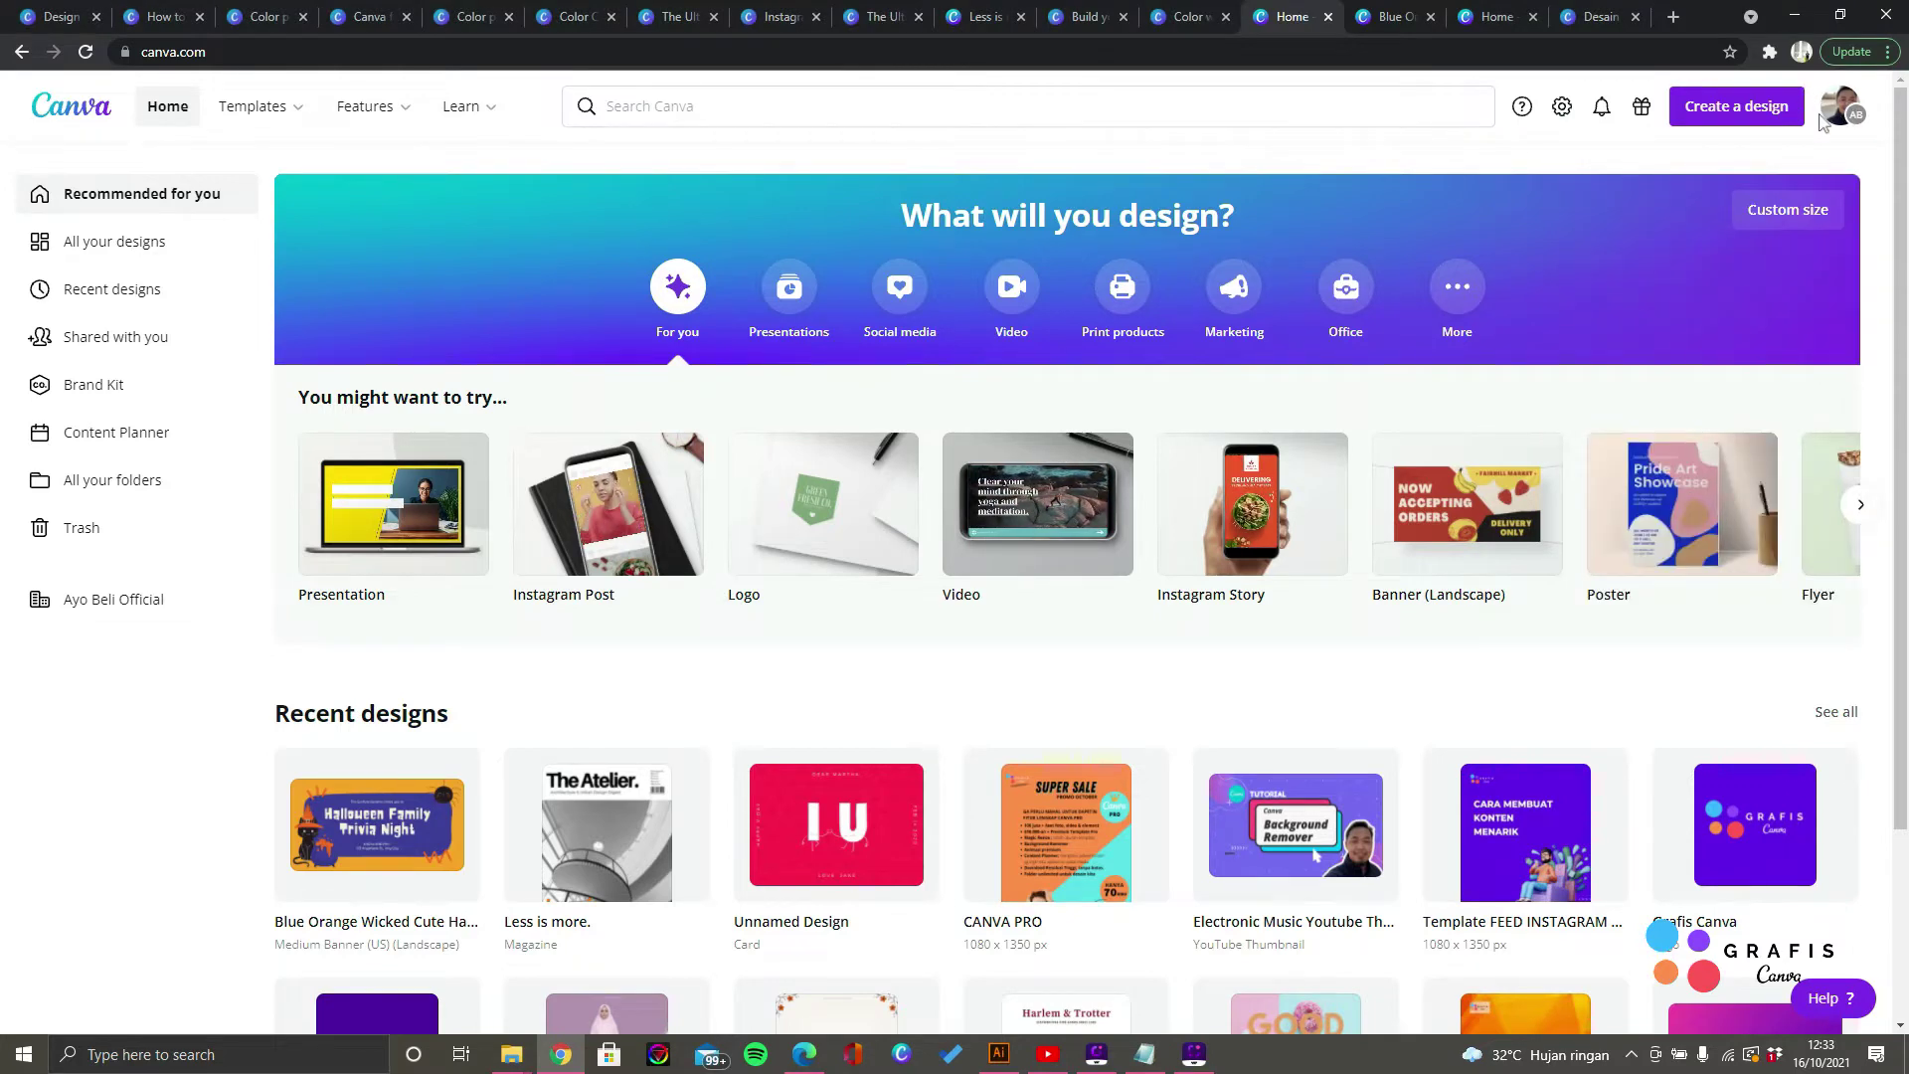
pyautogui.click(1826, 117)
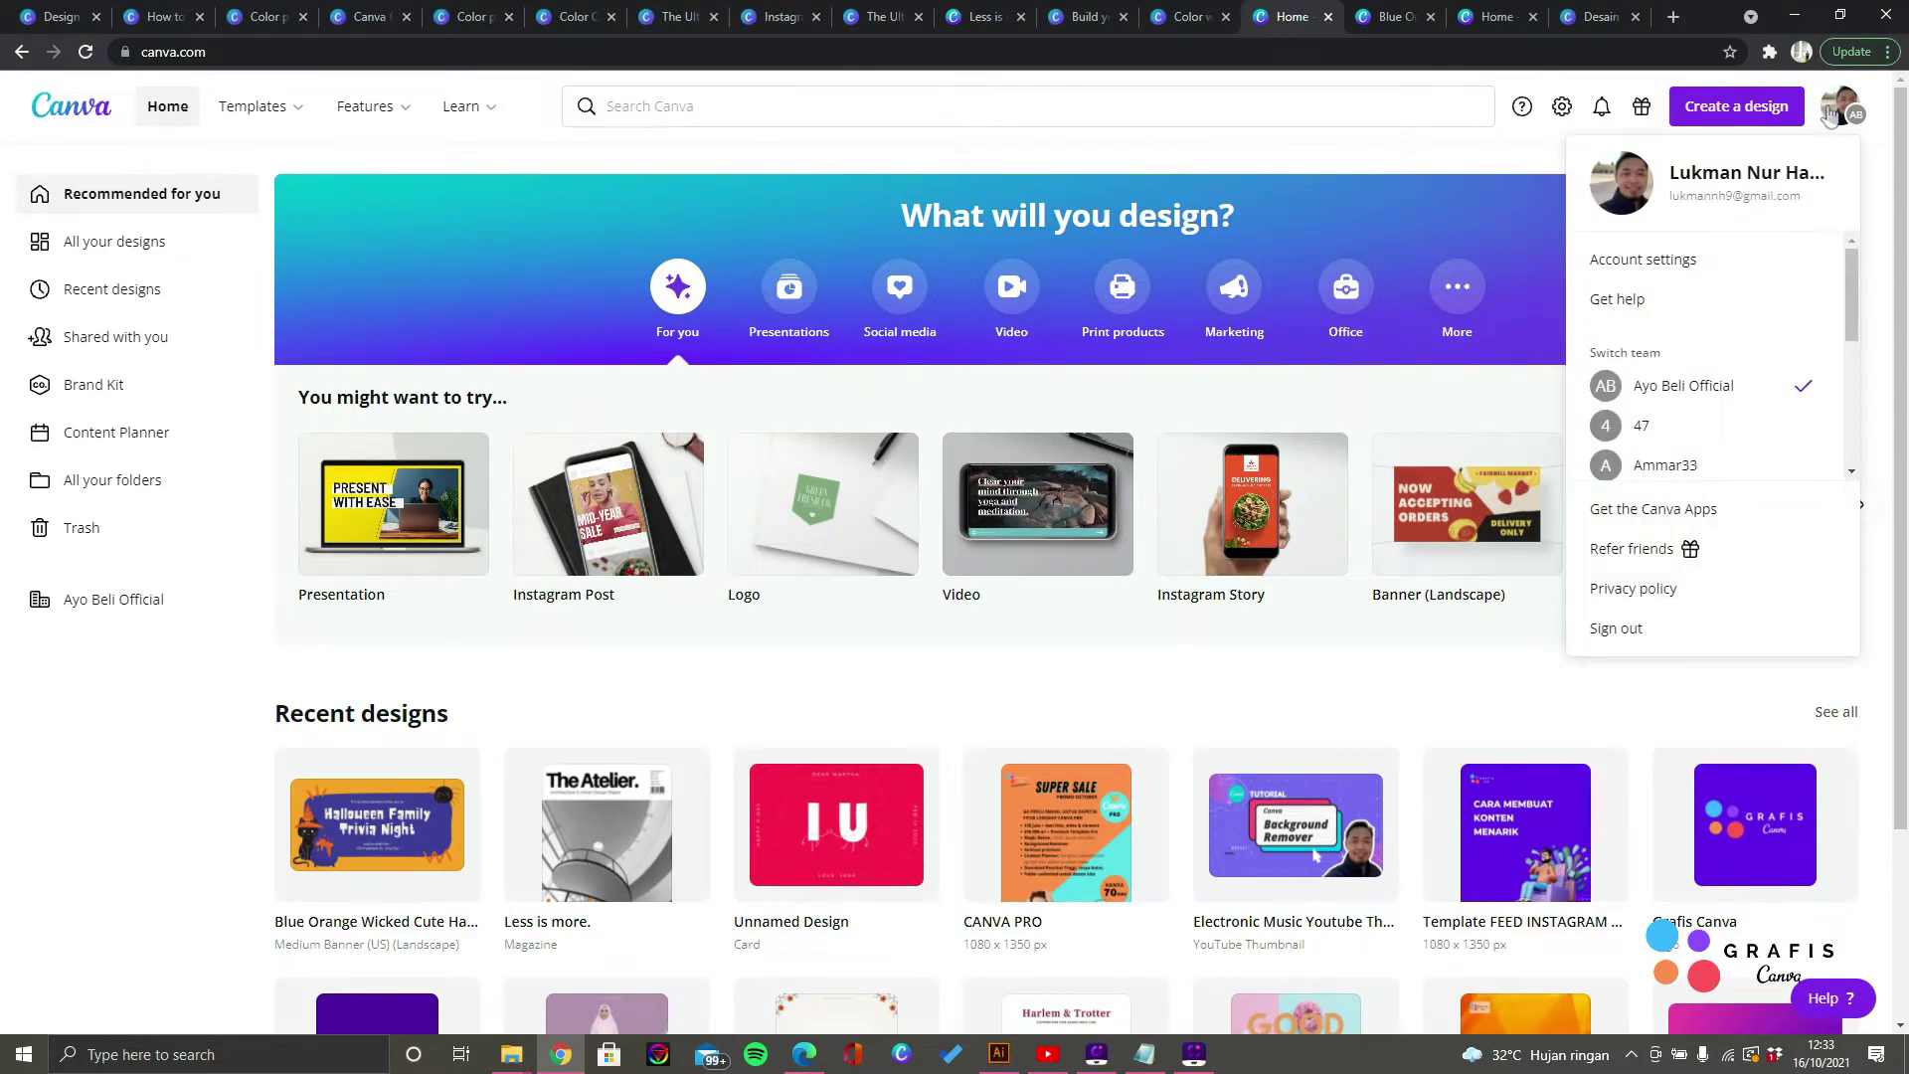
pyautogui.click(1830, 117)
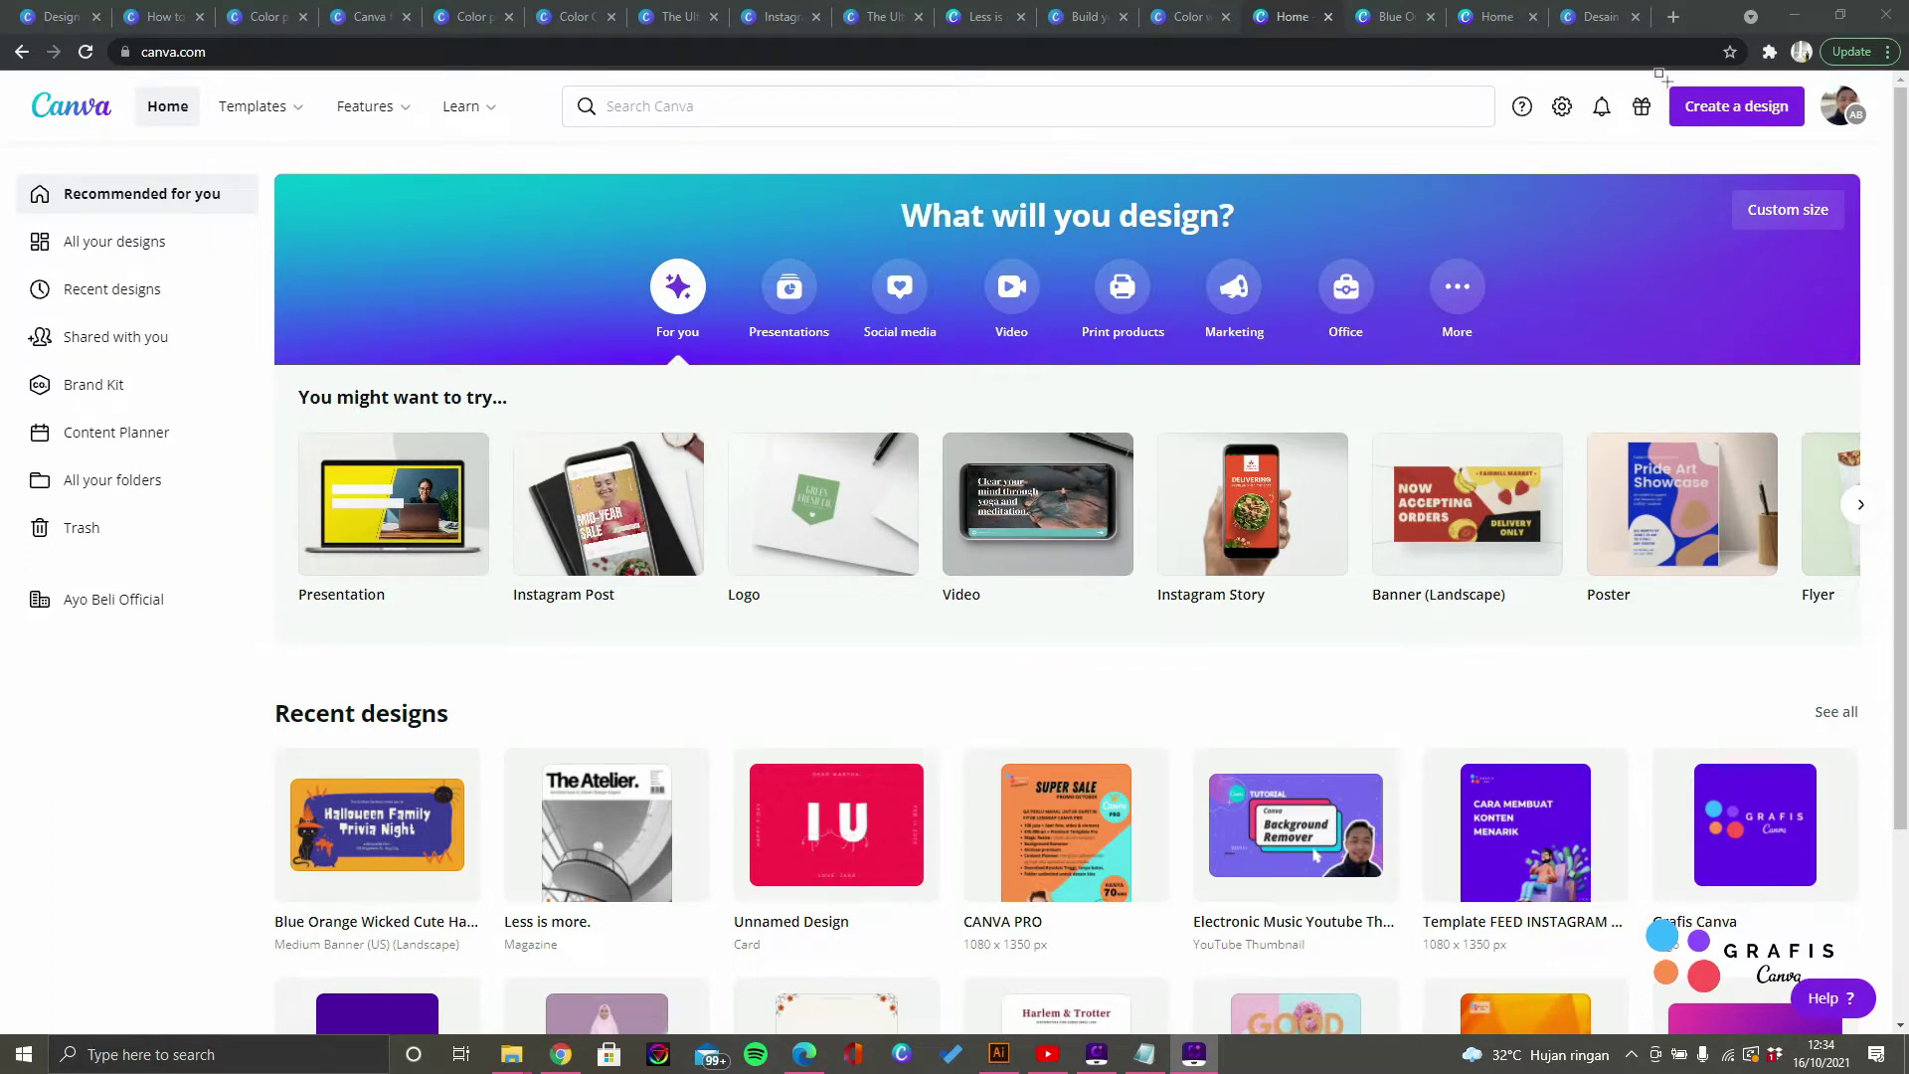
pyautogui.moveTo(1652, 77)
pyautogui.mouseDown()
pyautogui.moveTo(1779, 150)
pyautogui.moveTo(1816, 135)
pyautogui.mouseUp()
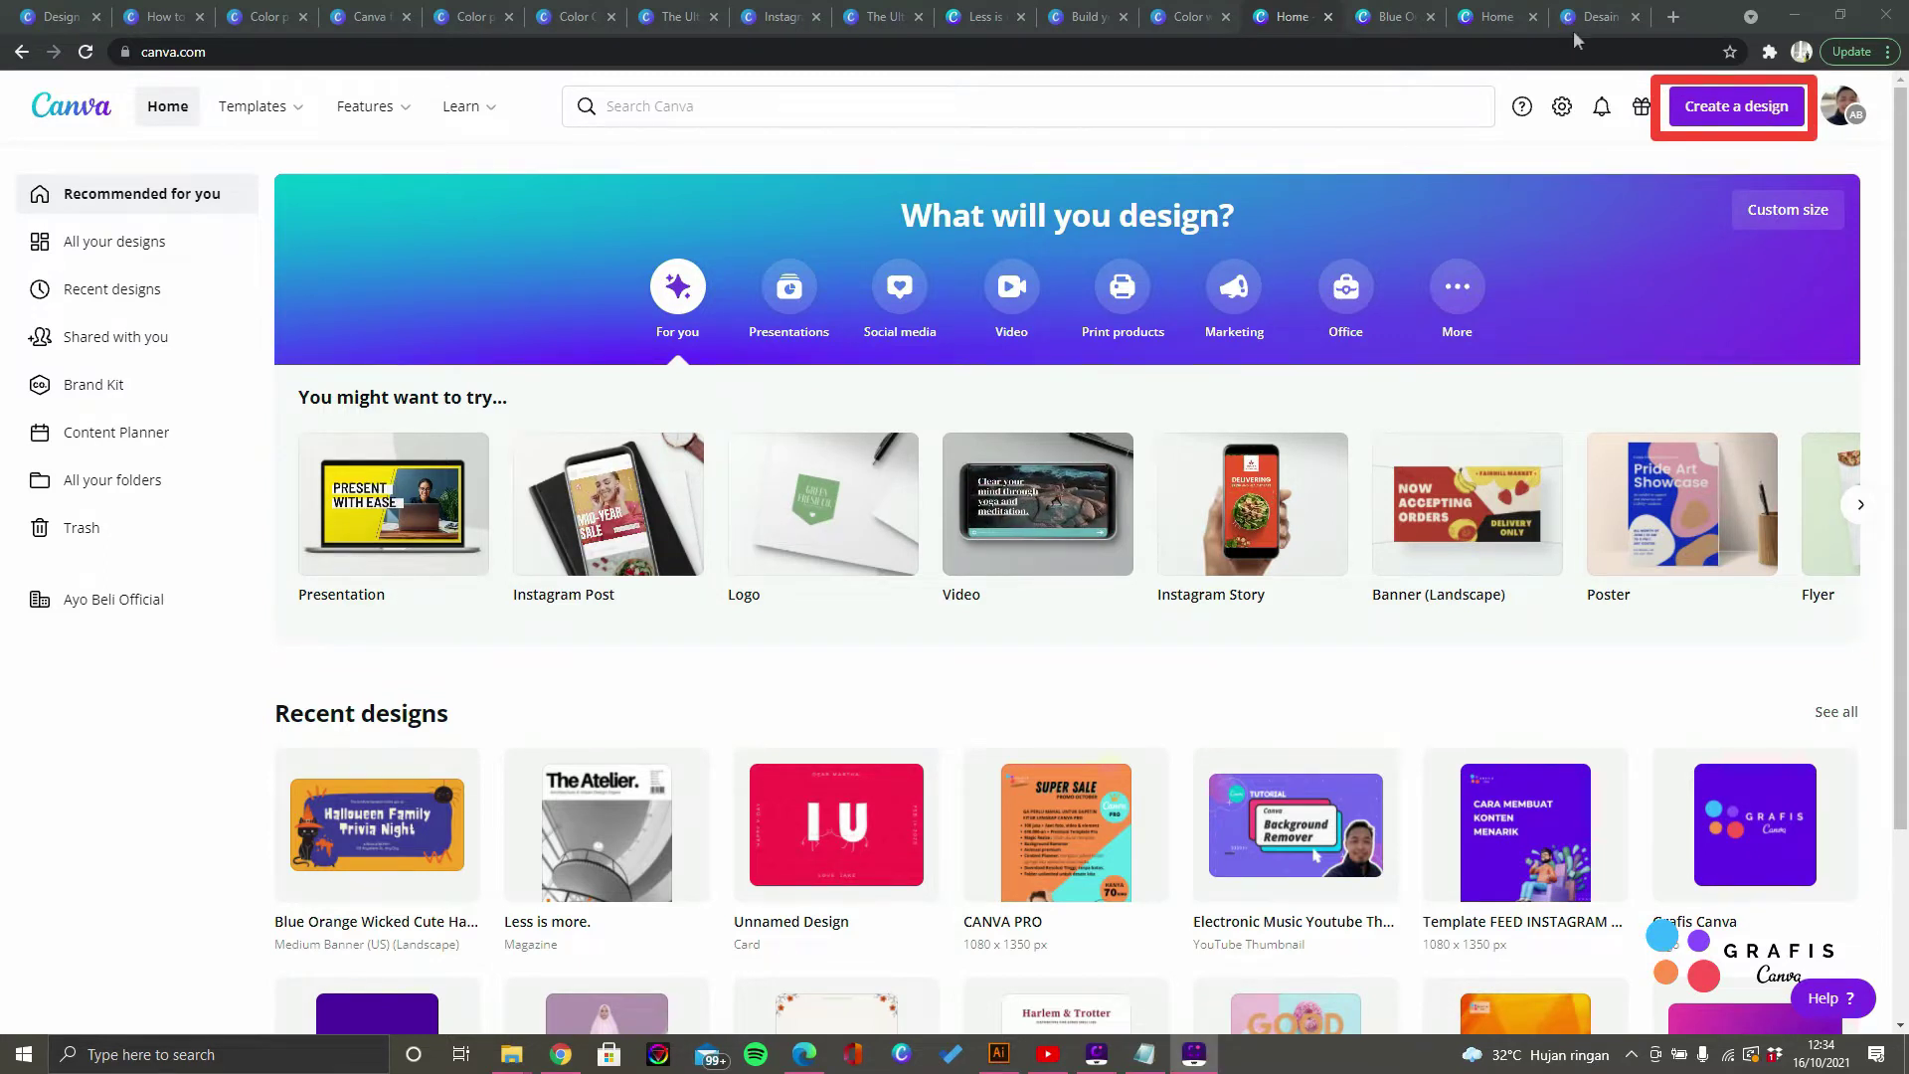
pyautogui.hotkey('ctrl', 'z')
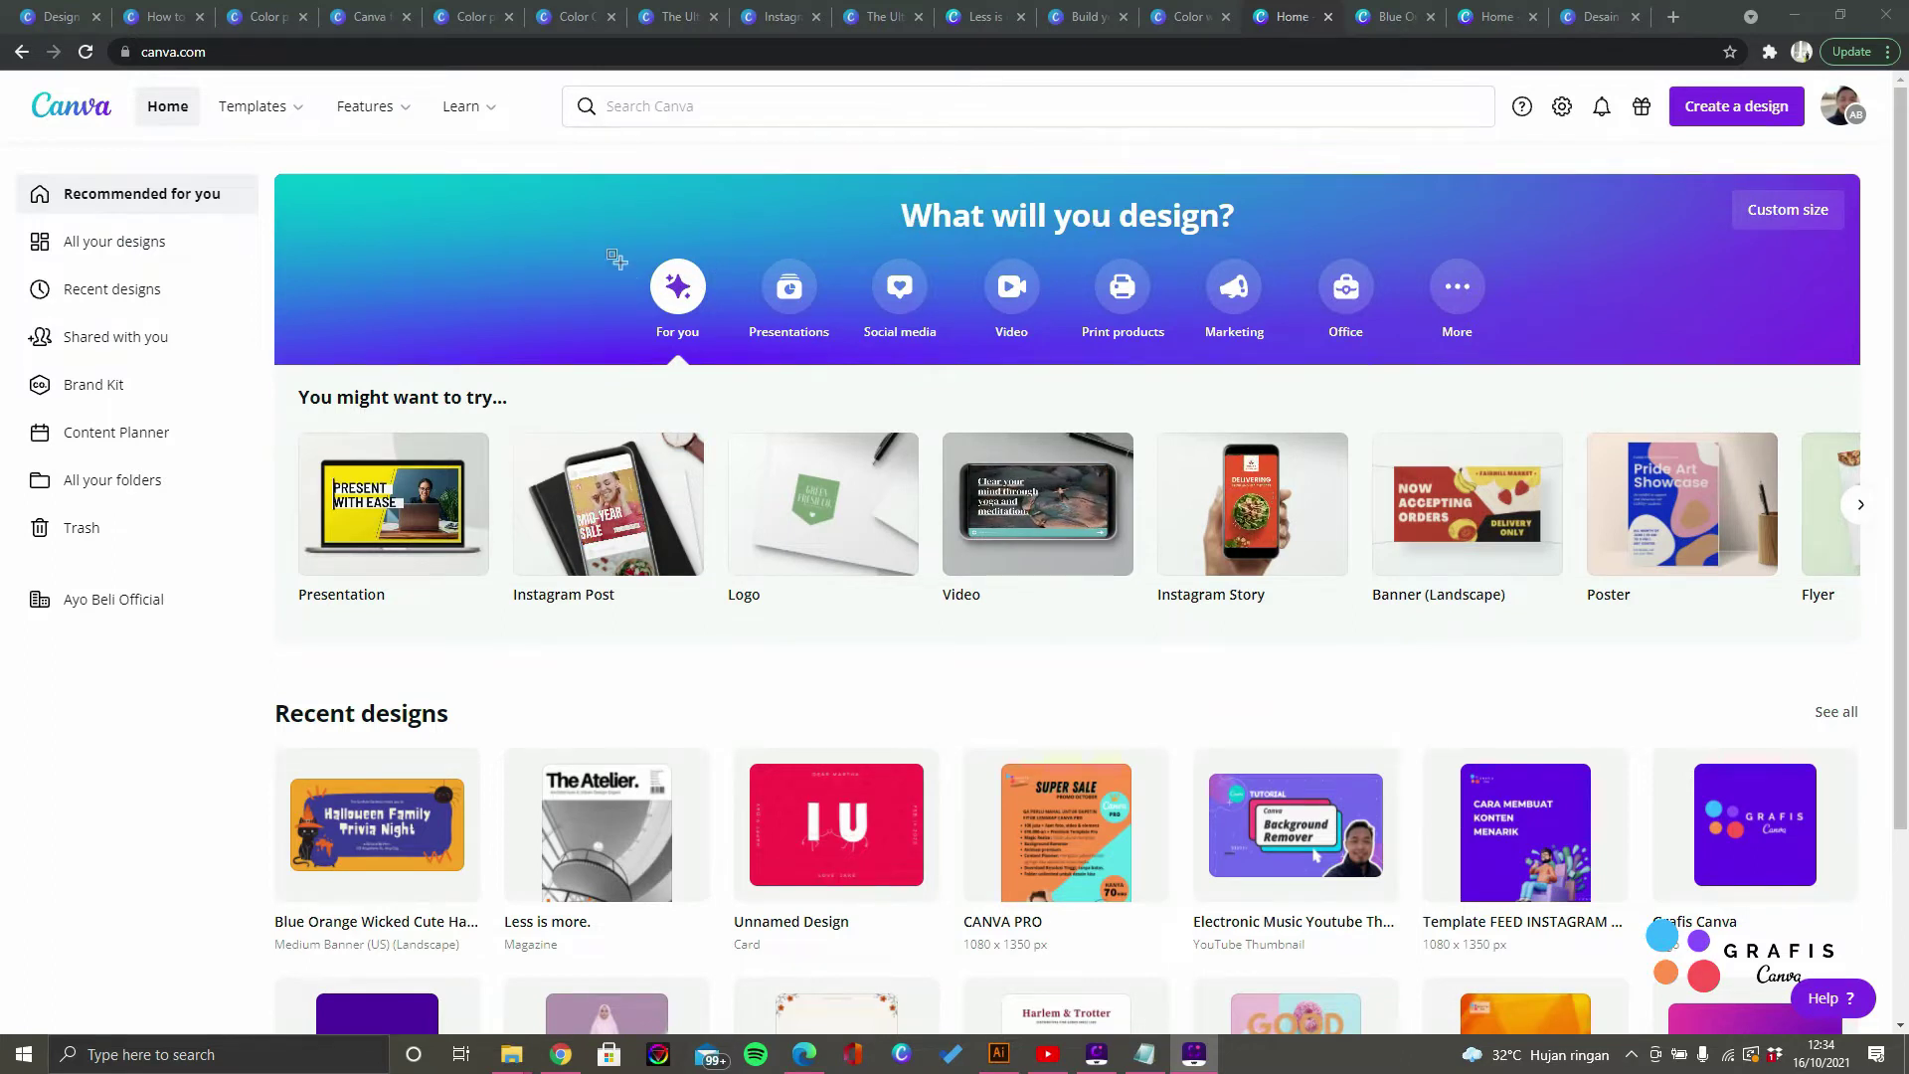
pyautogui.moveTo(597, 249)
pyautogui.mouseDown()
pyautogui.moveTo(835, 308)
pyautogui.moveTo(1531, 371)
pyautogui.mouseUp()
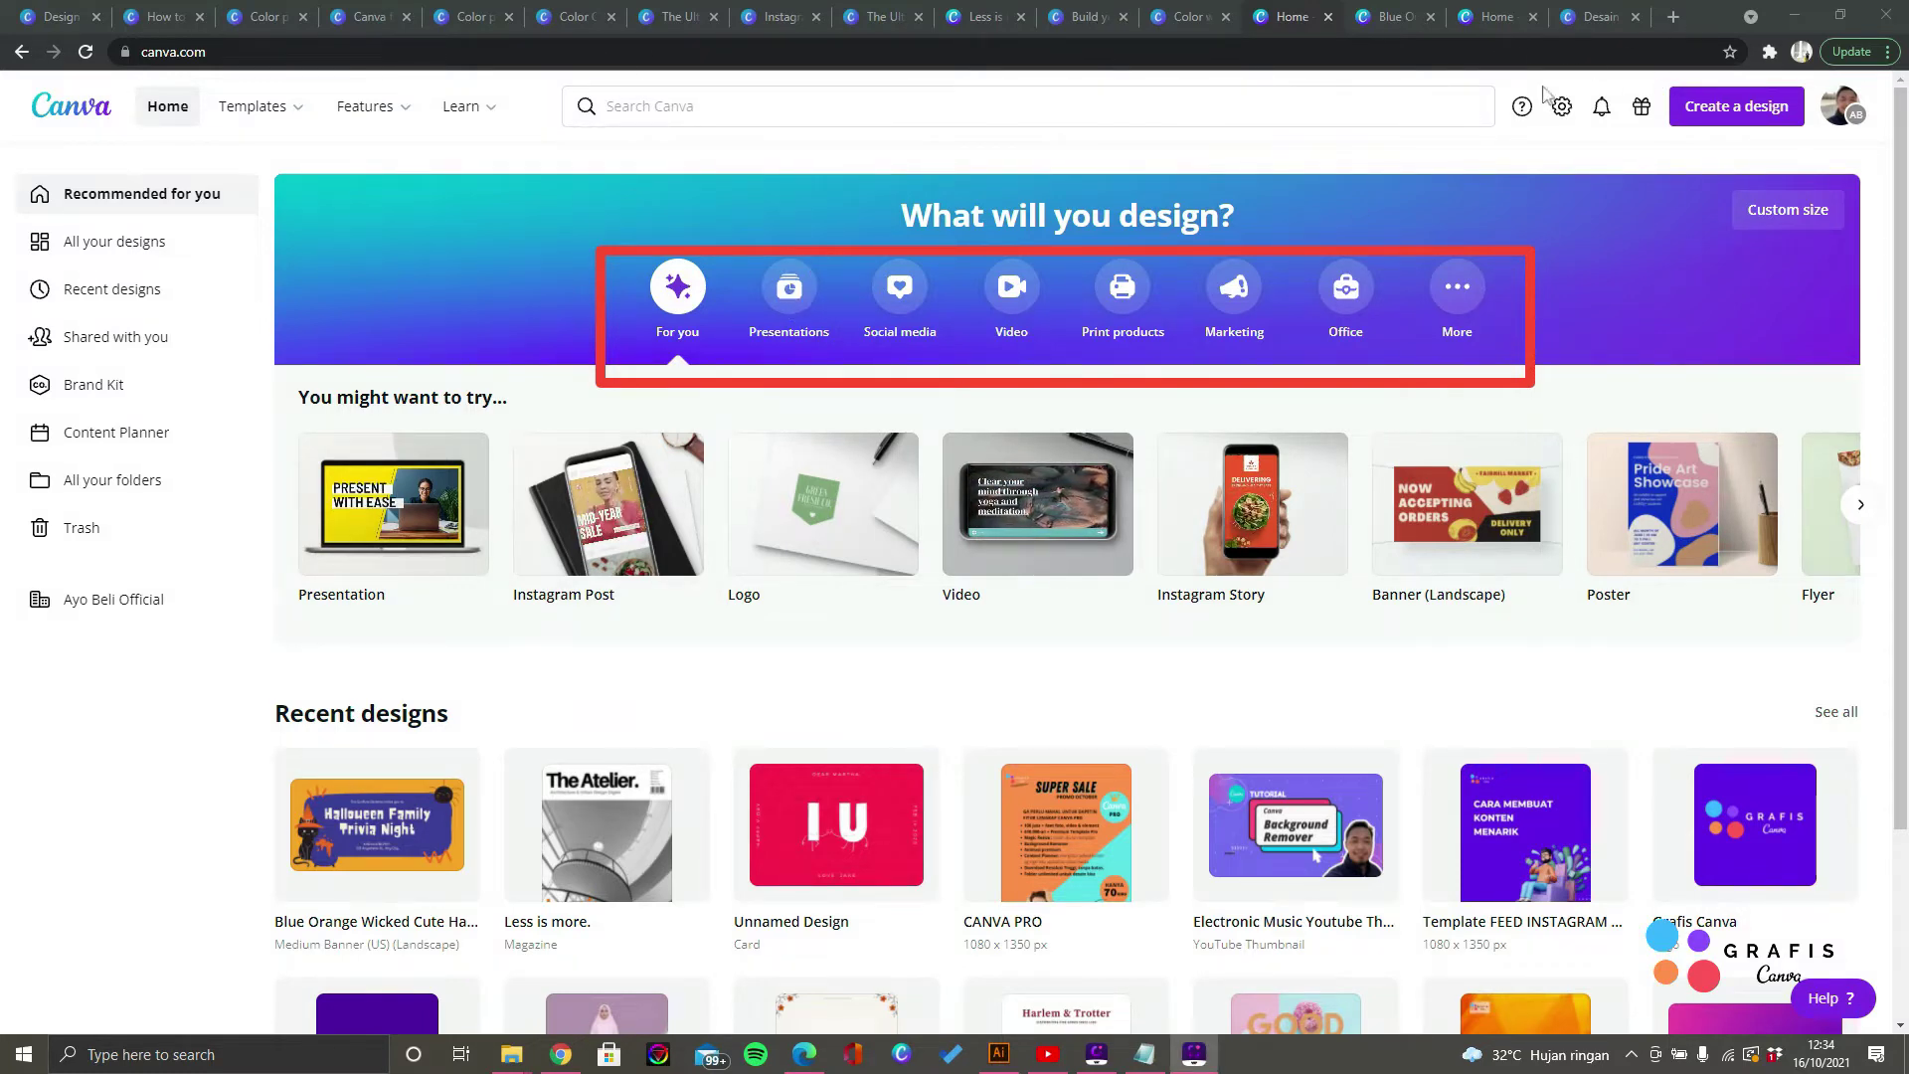
# Step: Browse the design formats offered for presentations and the popular formats for social media
pyautogui.click(791, 285)
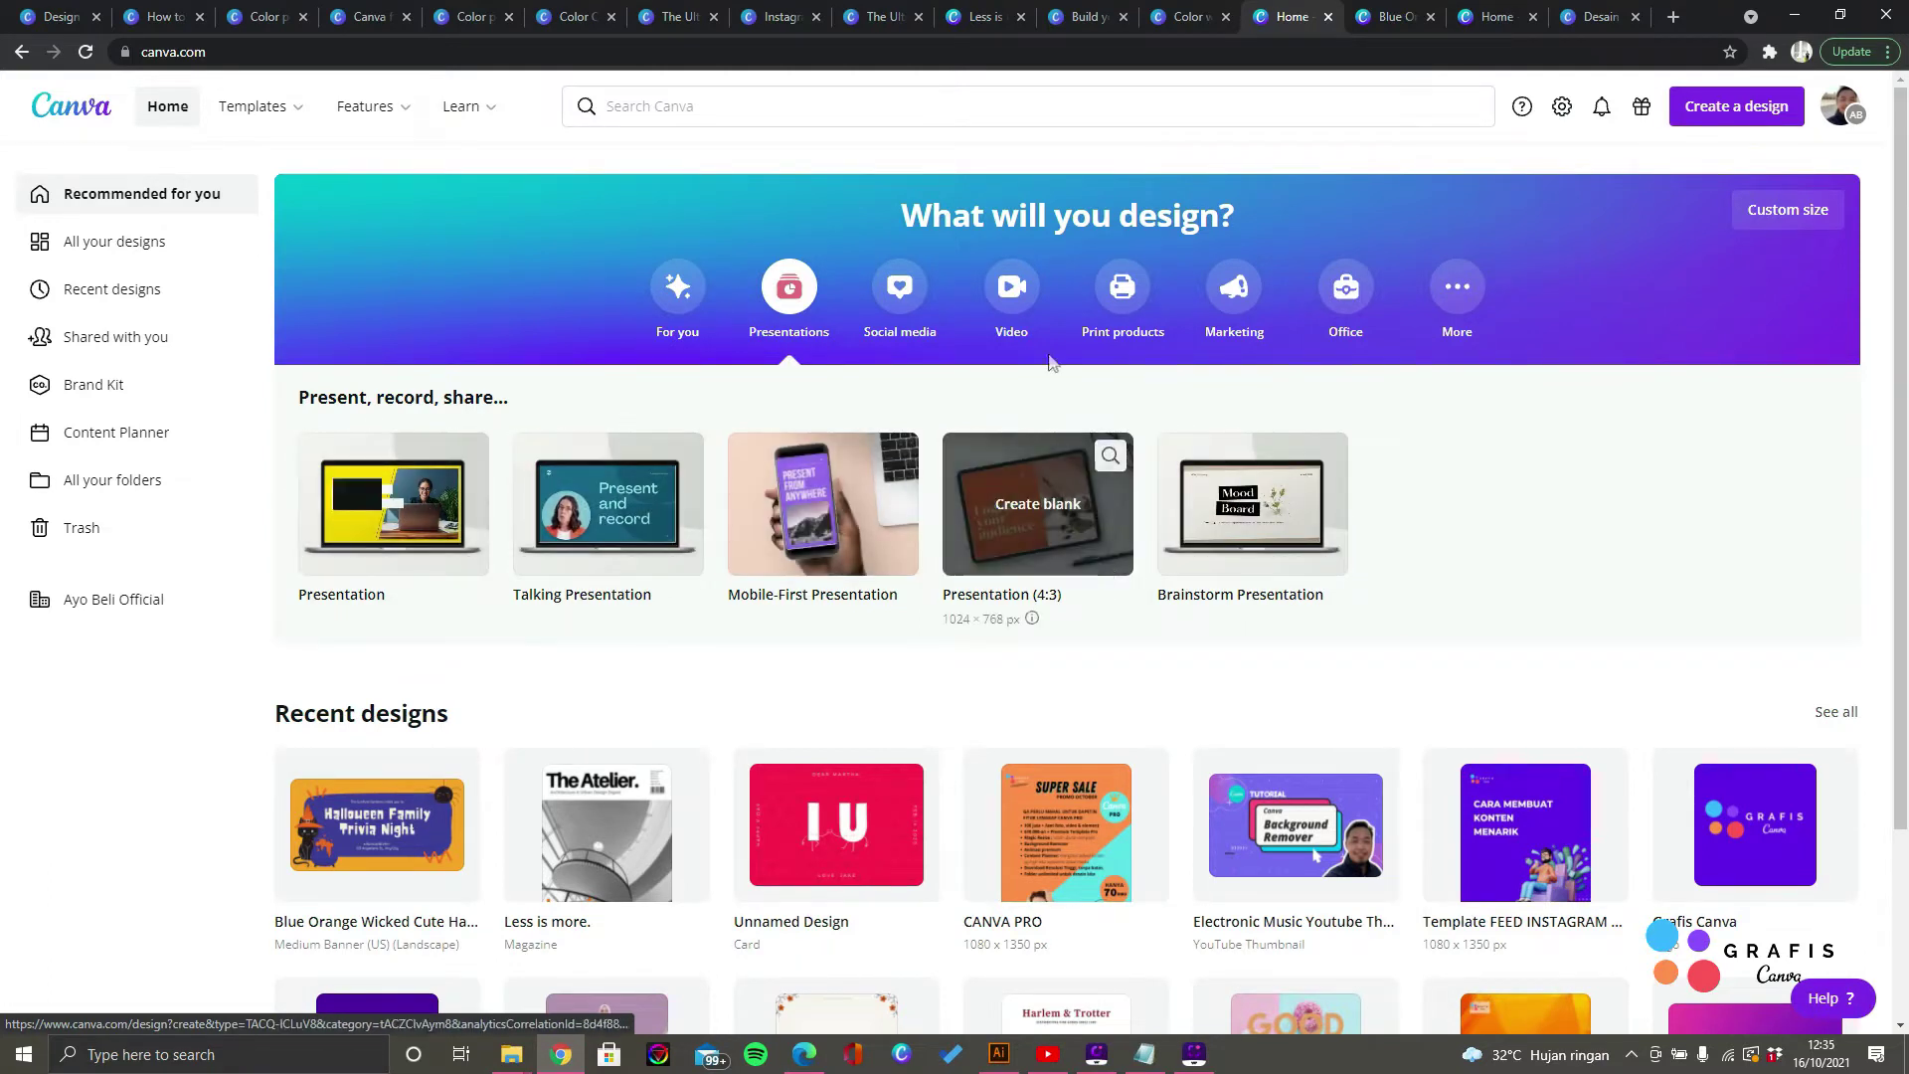
pyautogui.click(897, 294)
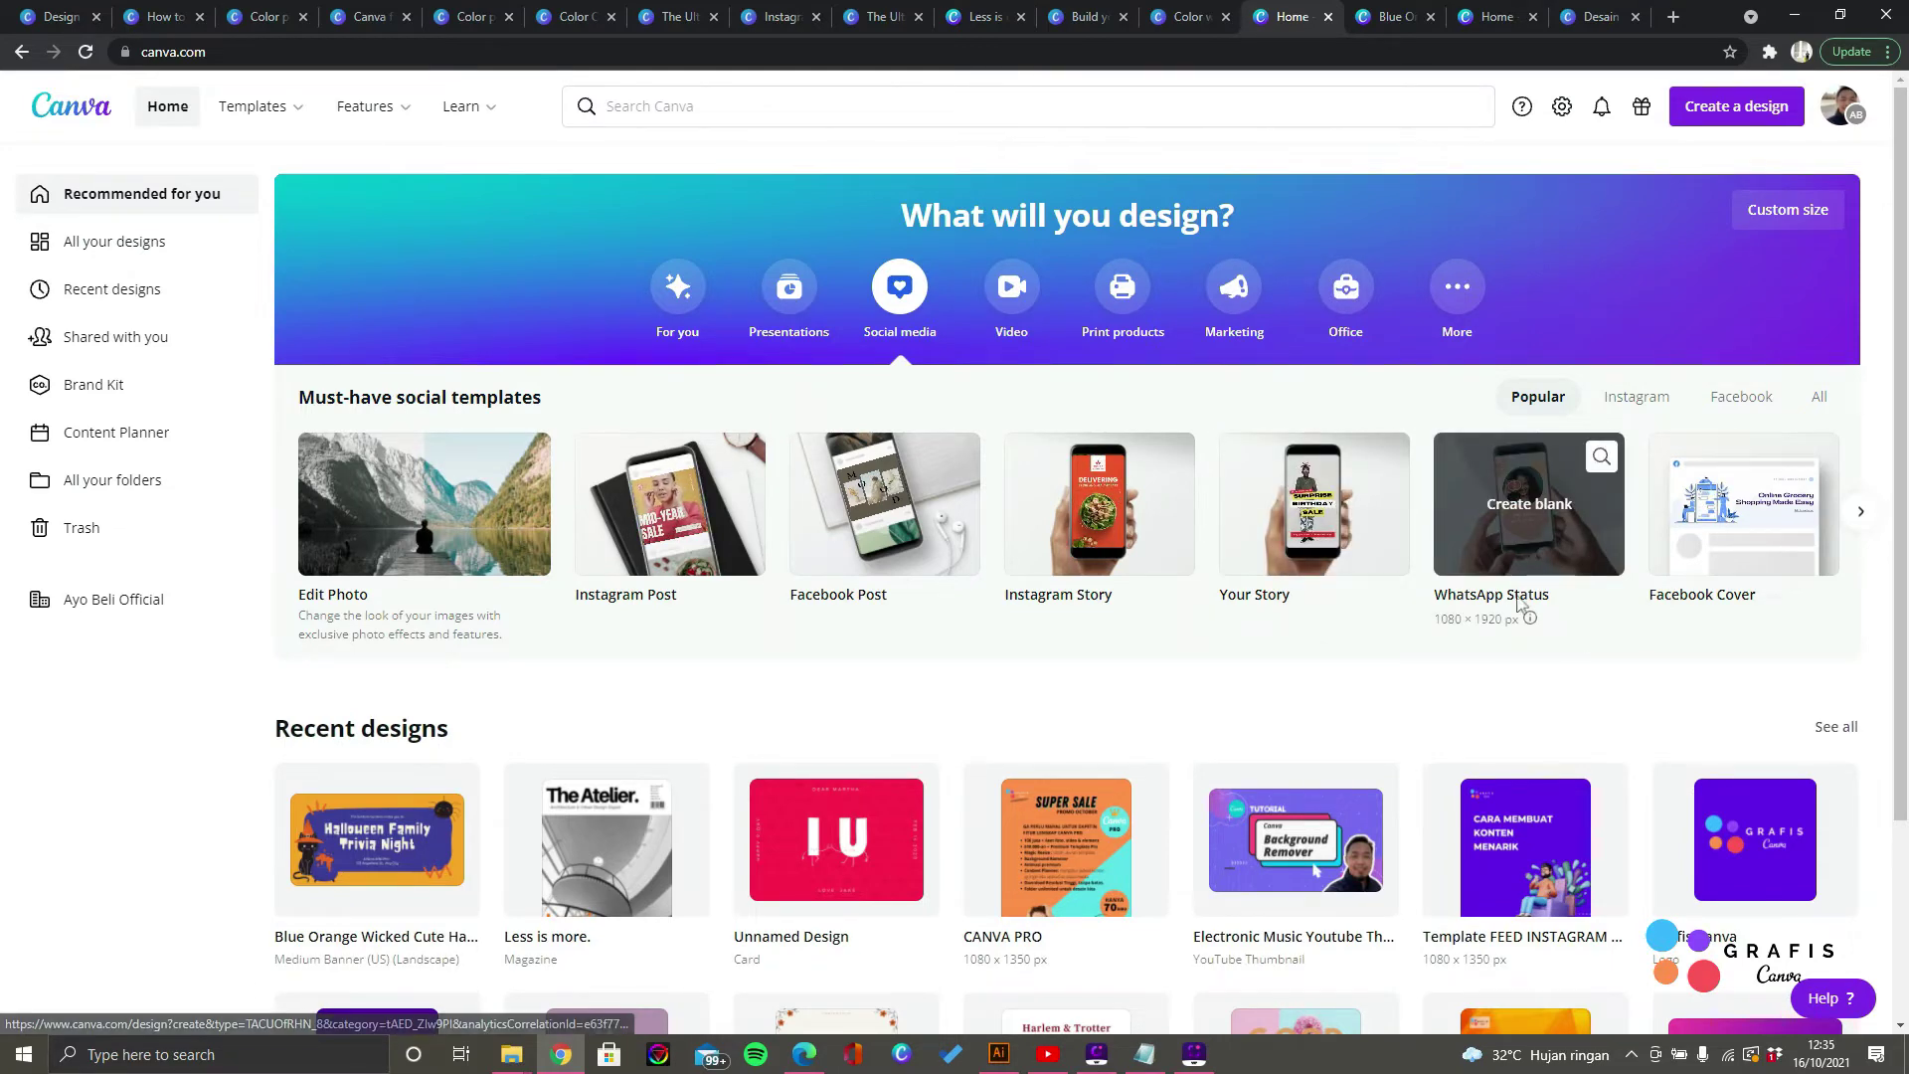
pyautogui.click(1862, 512)
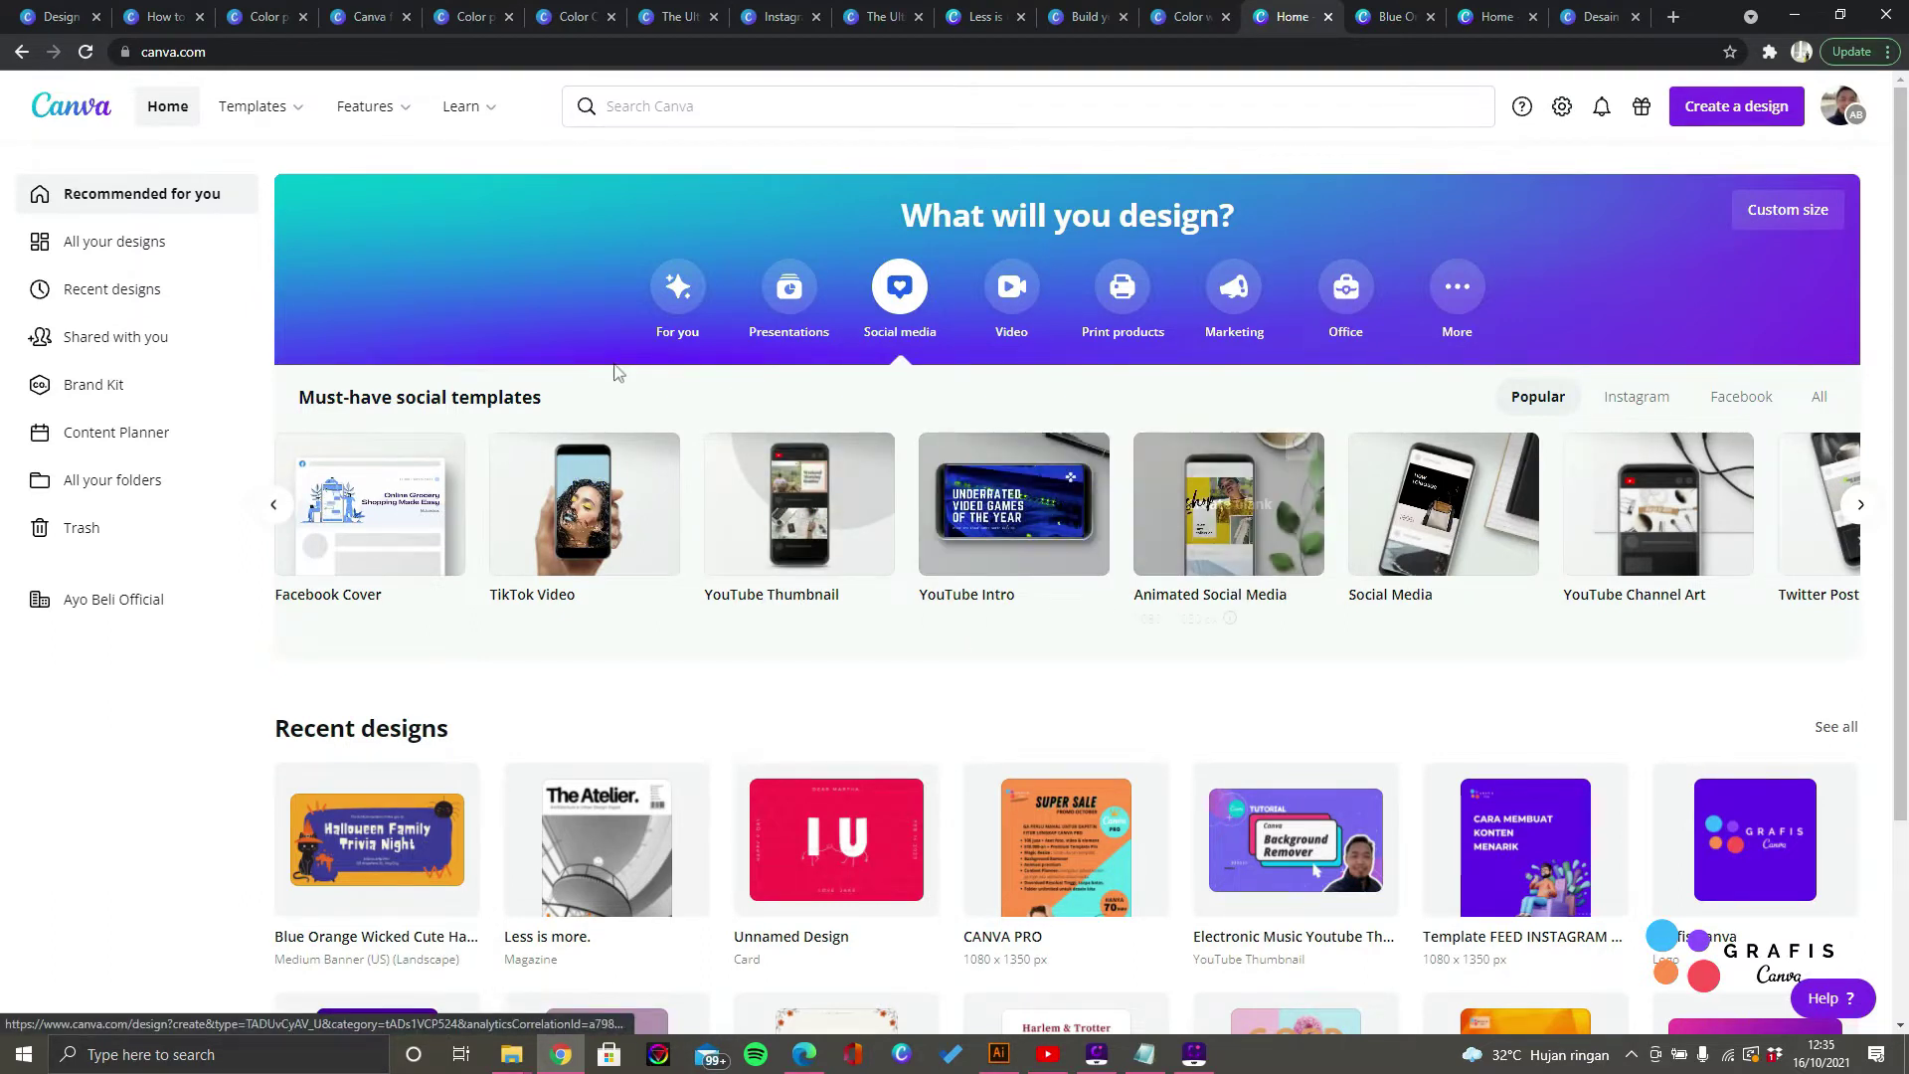
pyautogui.click(1859, 512)
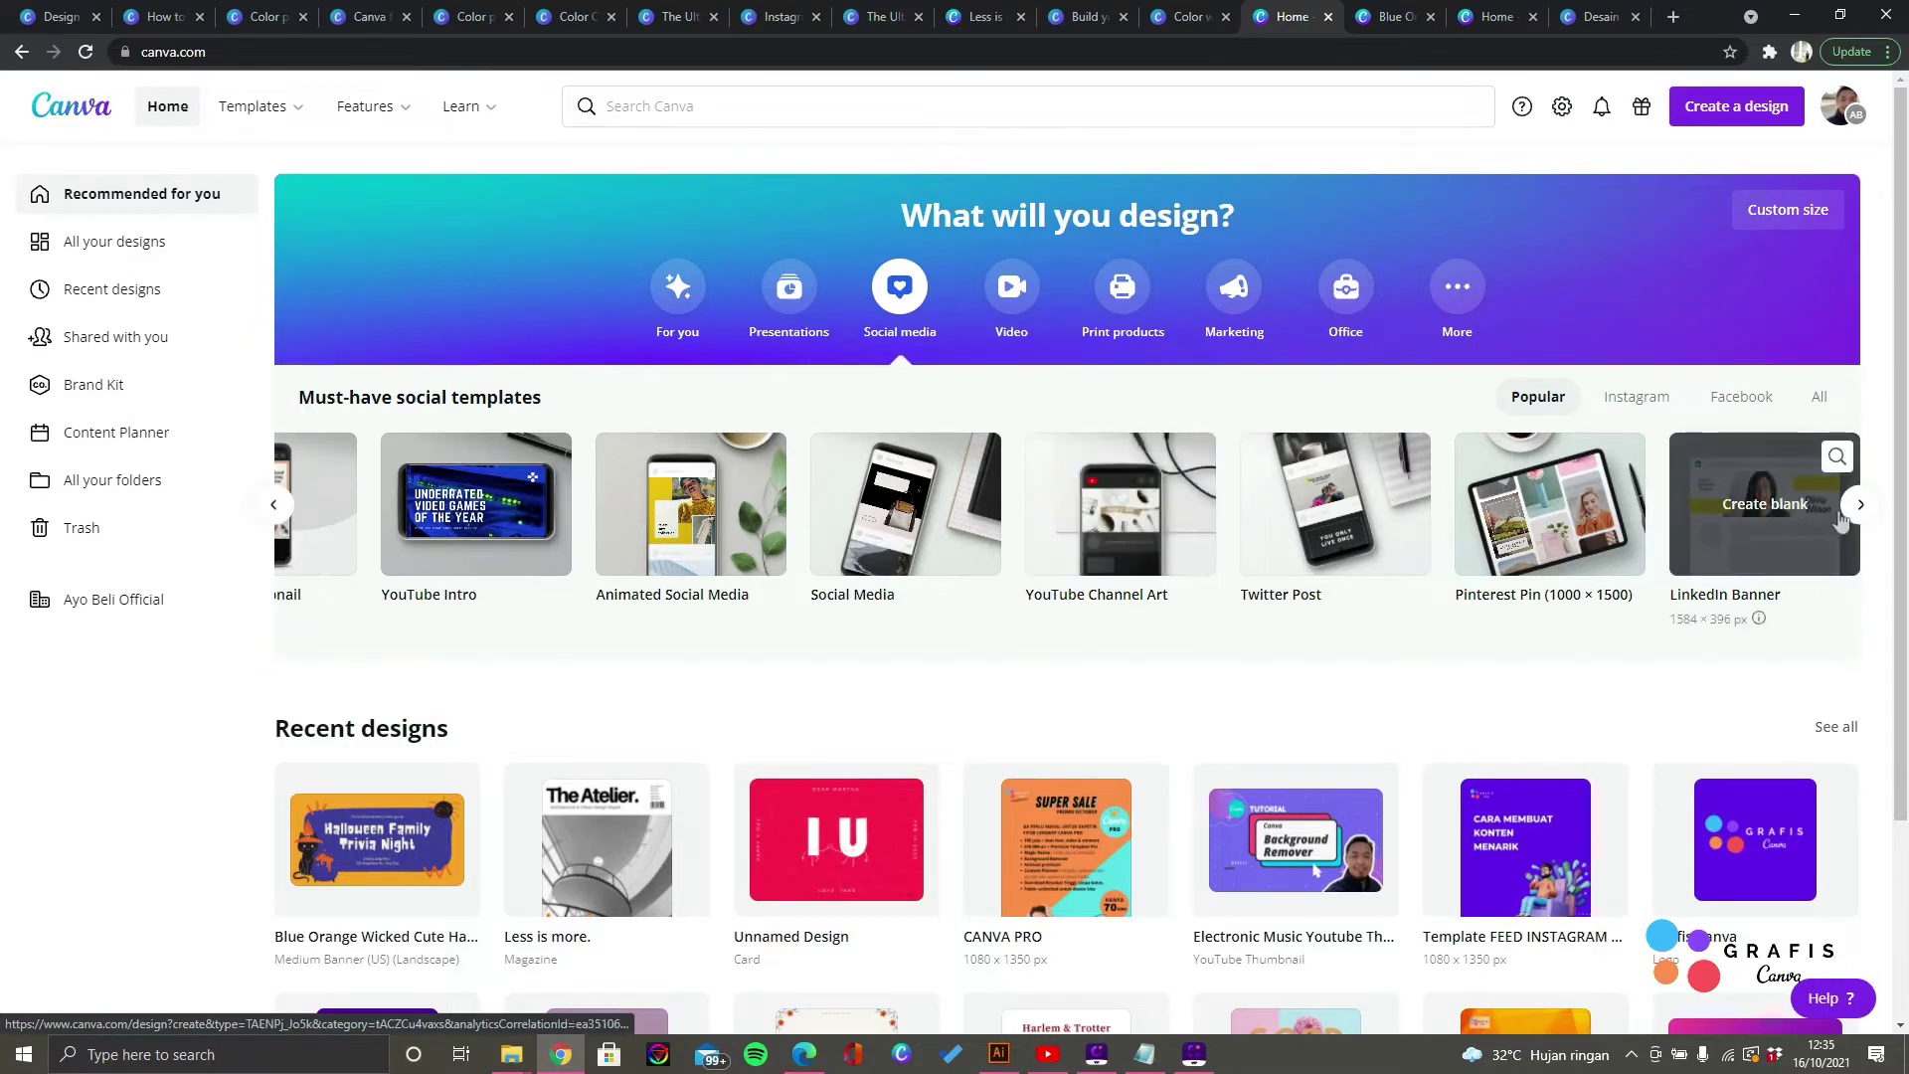
# Step: Examine the social media formats for Instagram and Facebook, and the complete set including Edit Photo
pyautogui.click(1636, 396)
pyautogui.click(1741, 396)
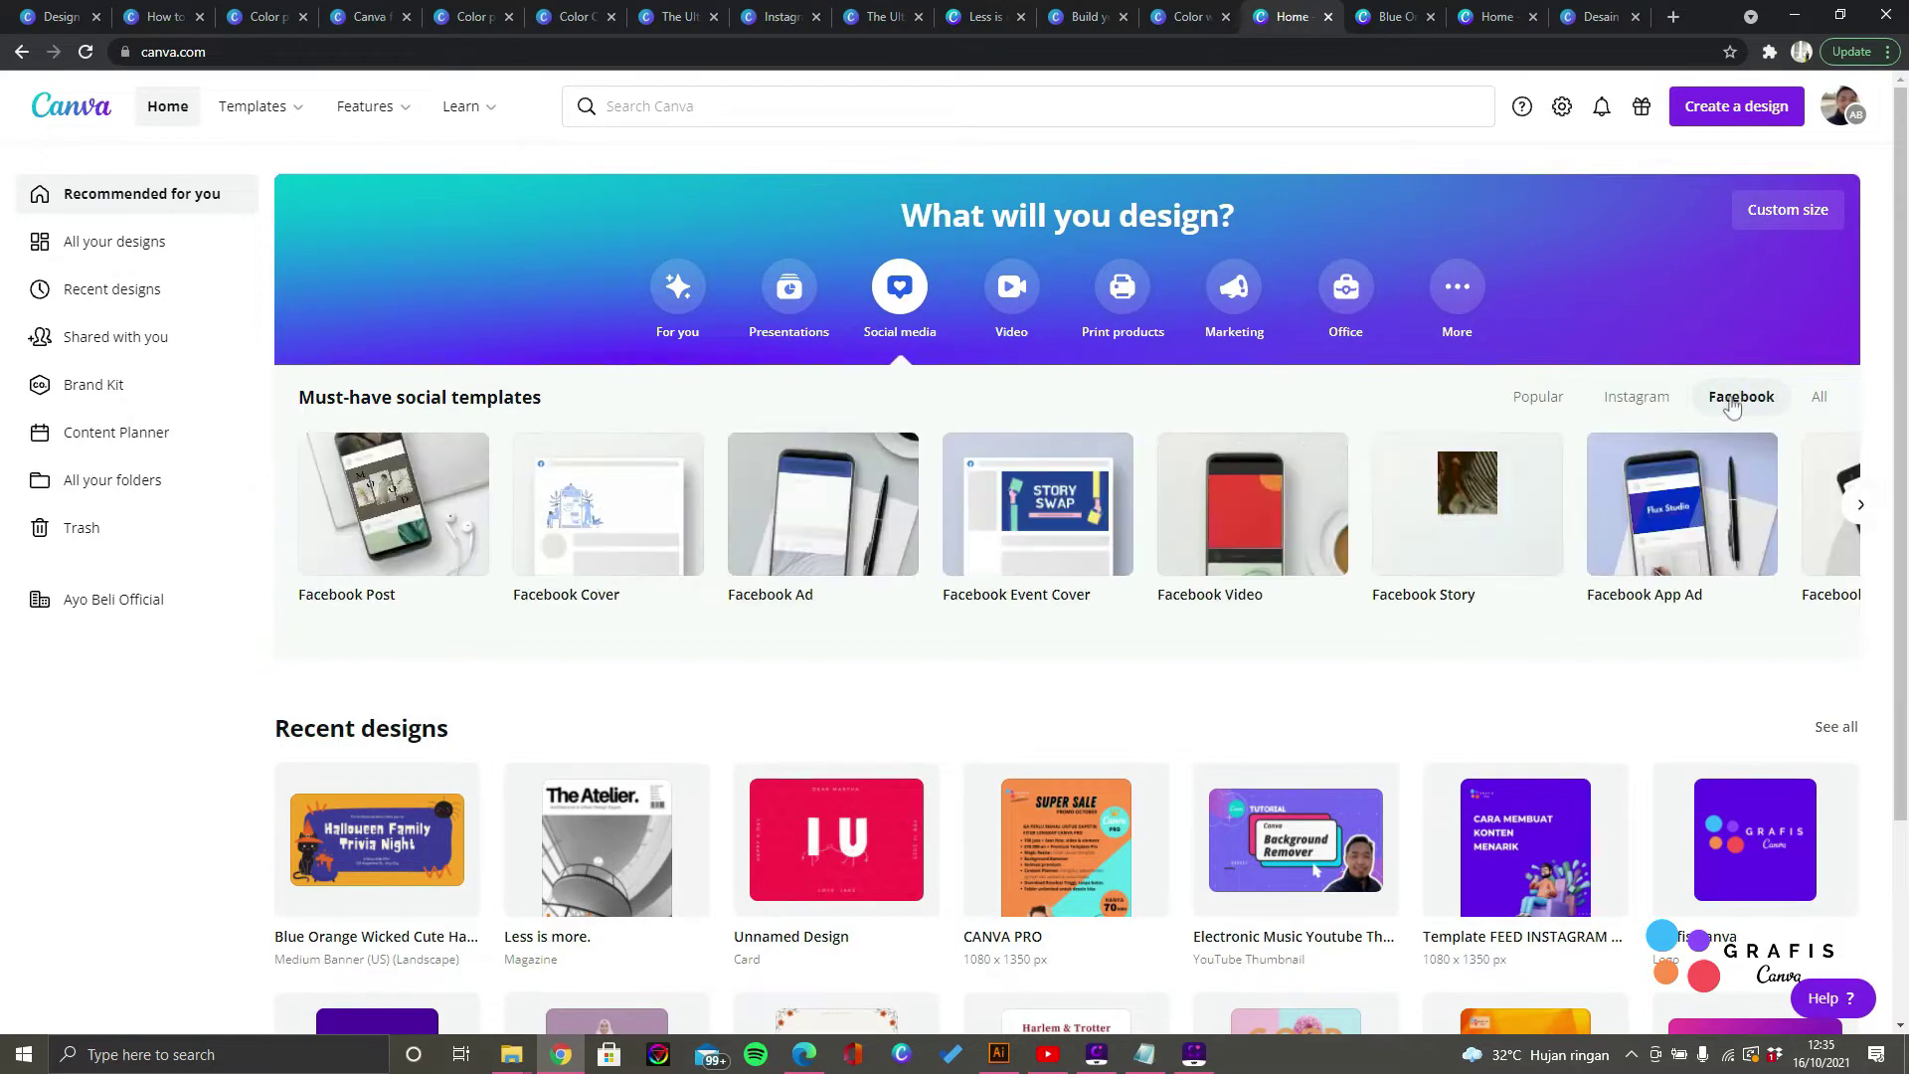
pyautogui.scroll(-3, 1734, 477)
pyautogui.scroll(3, 1735, 477)
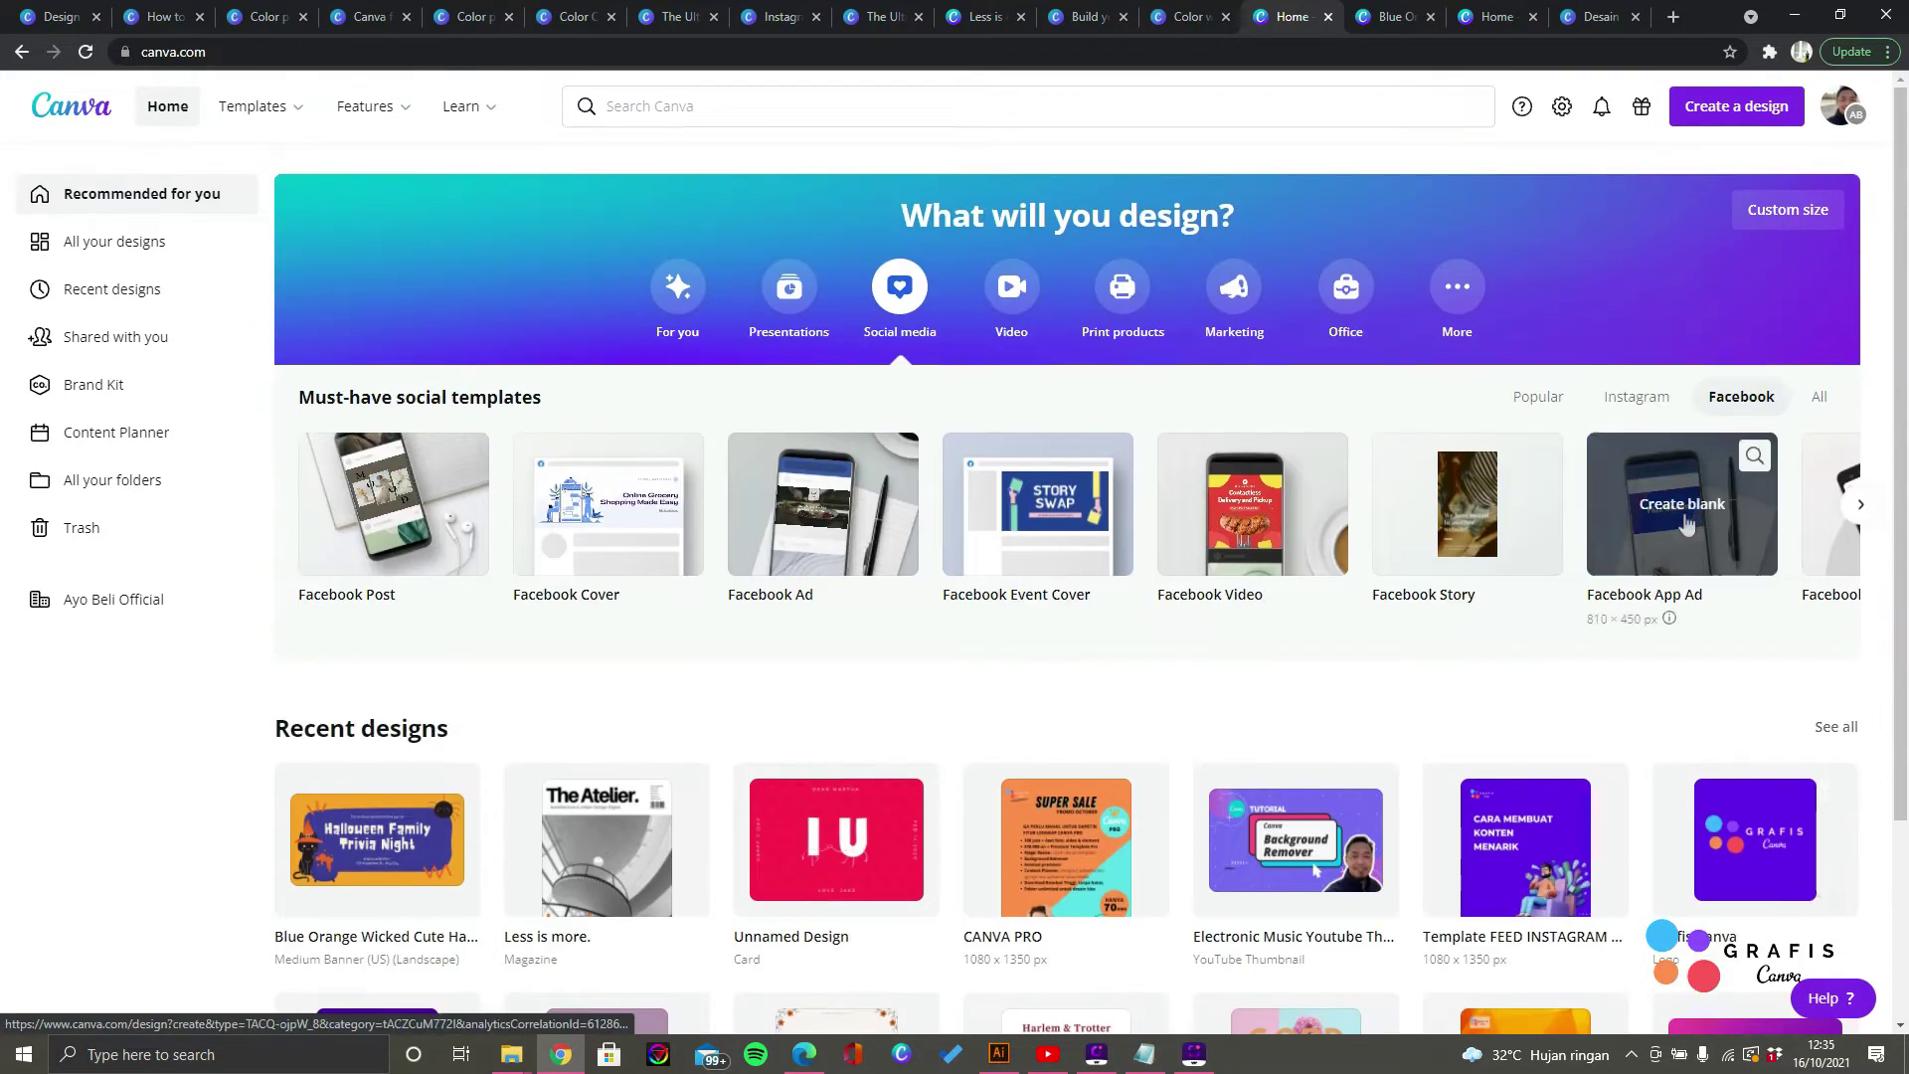
pyautogui.click(1818, 396)
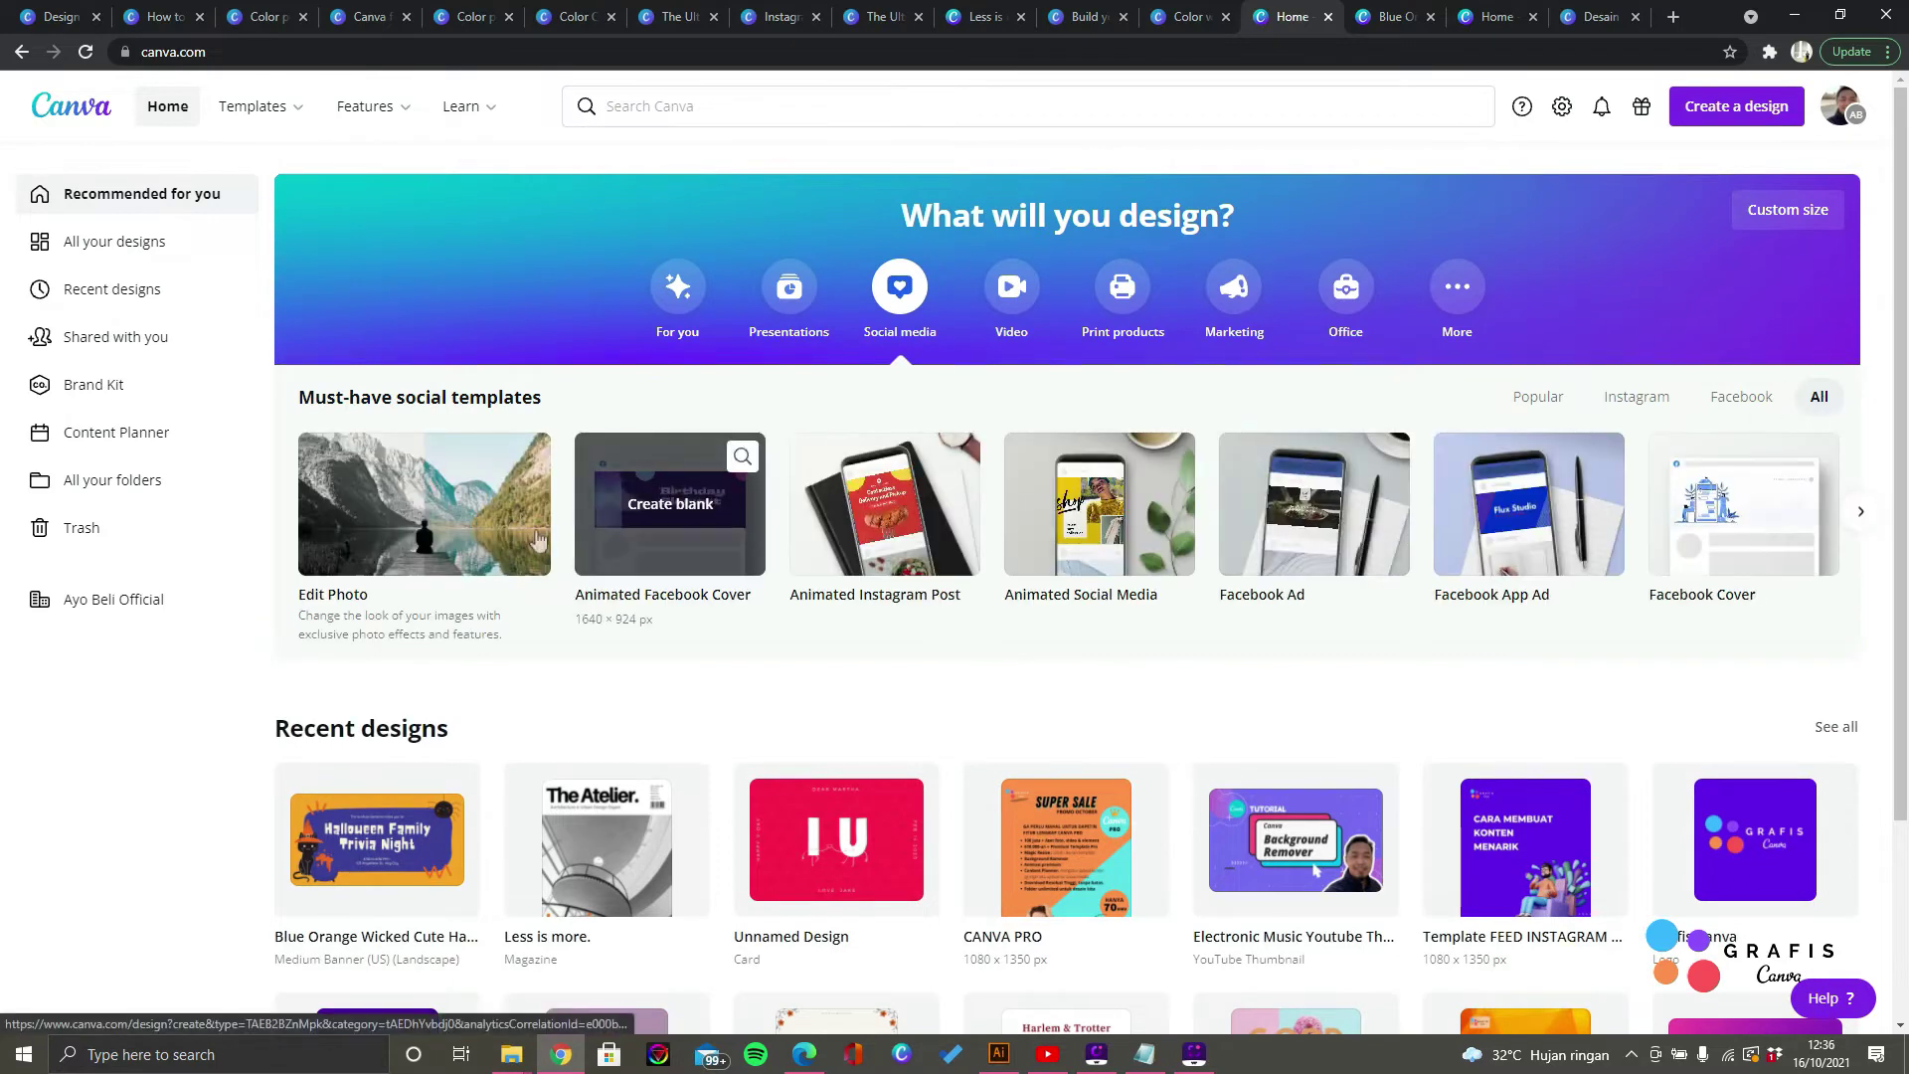
pyautogui.moveTo(437, 542)
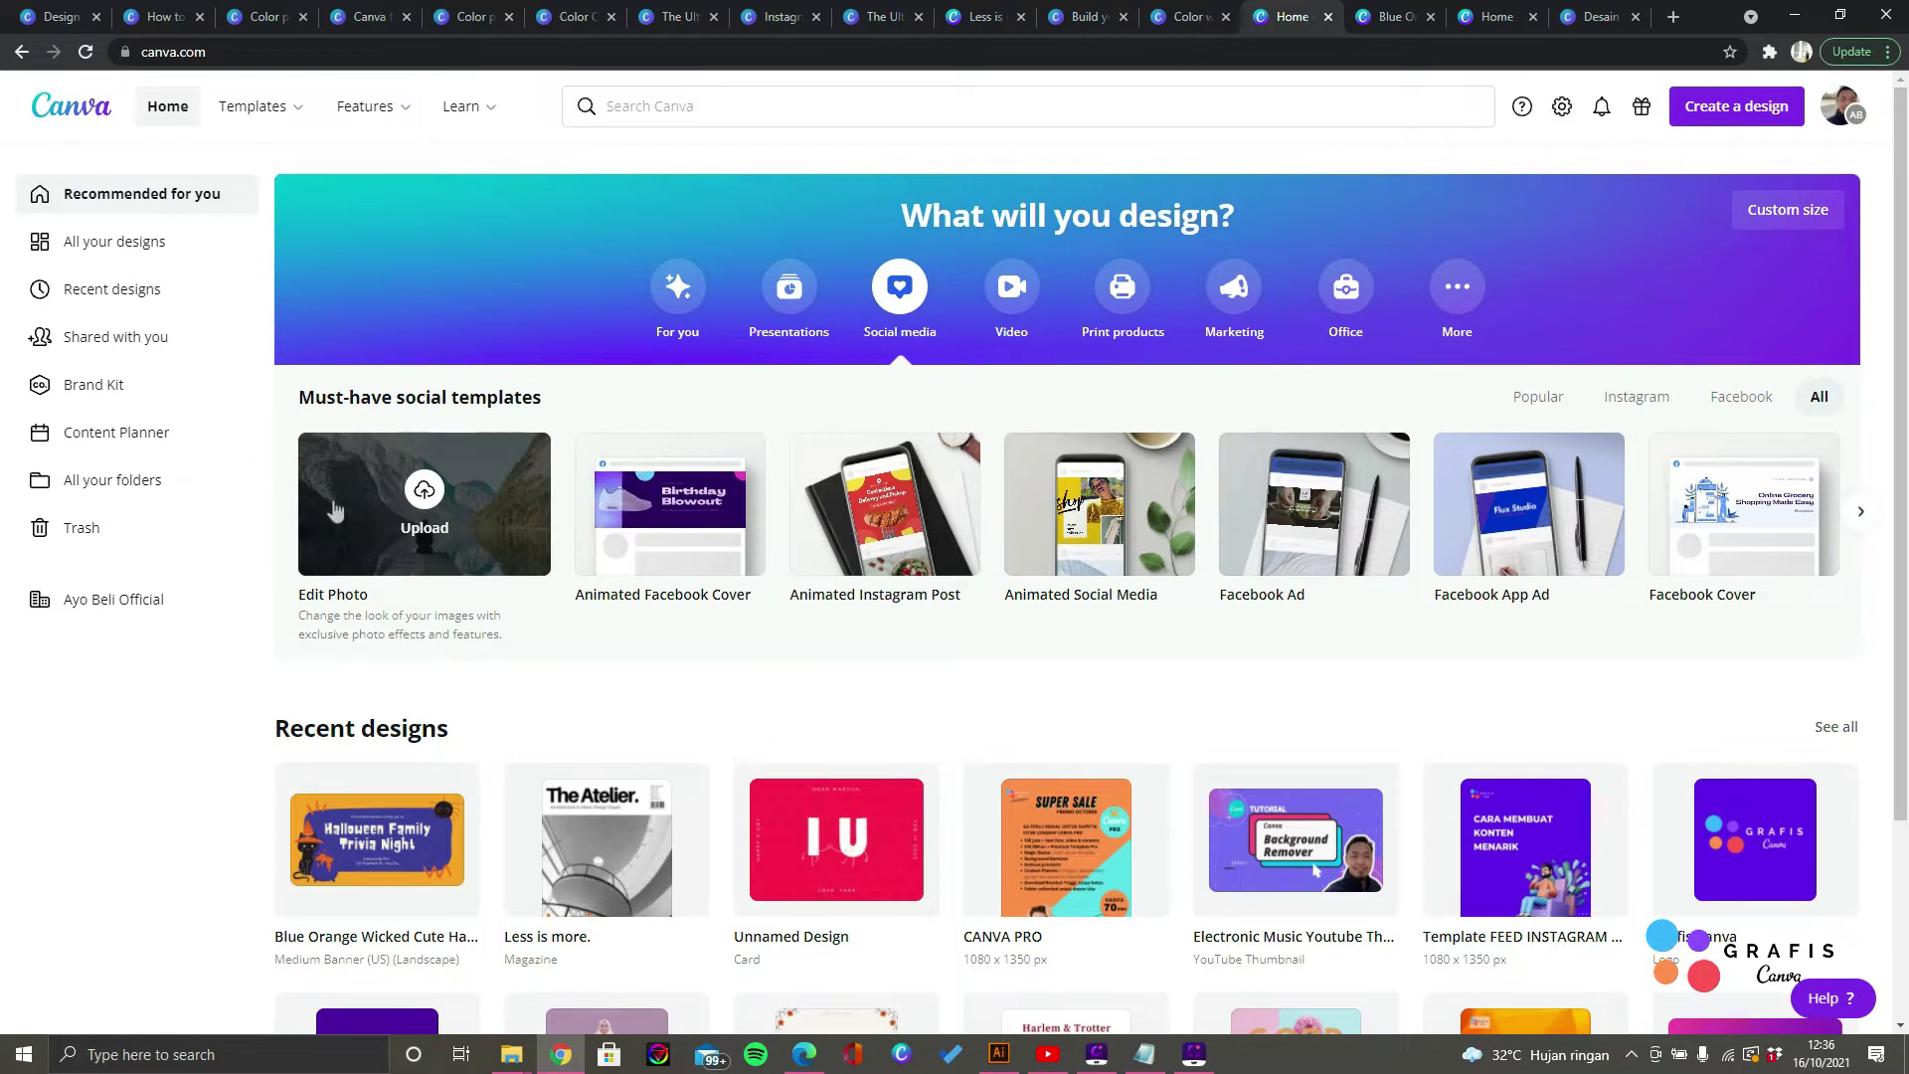
# Step: Look through the whole row of video design formats and return to its beginning
pyautogui.click(1009, 296)
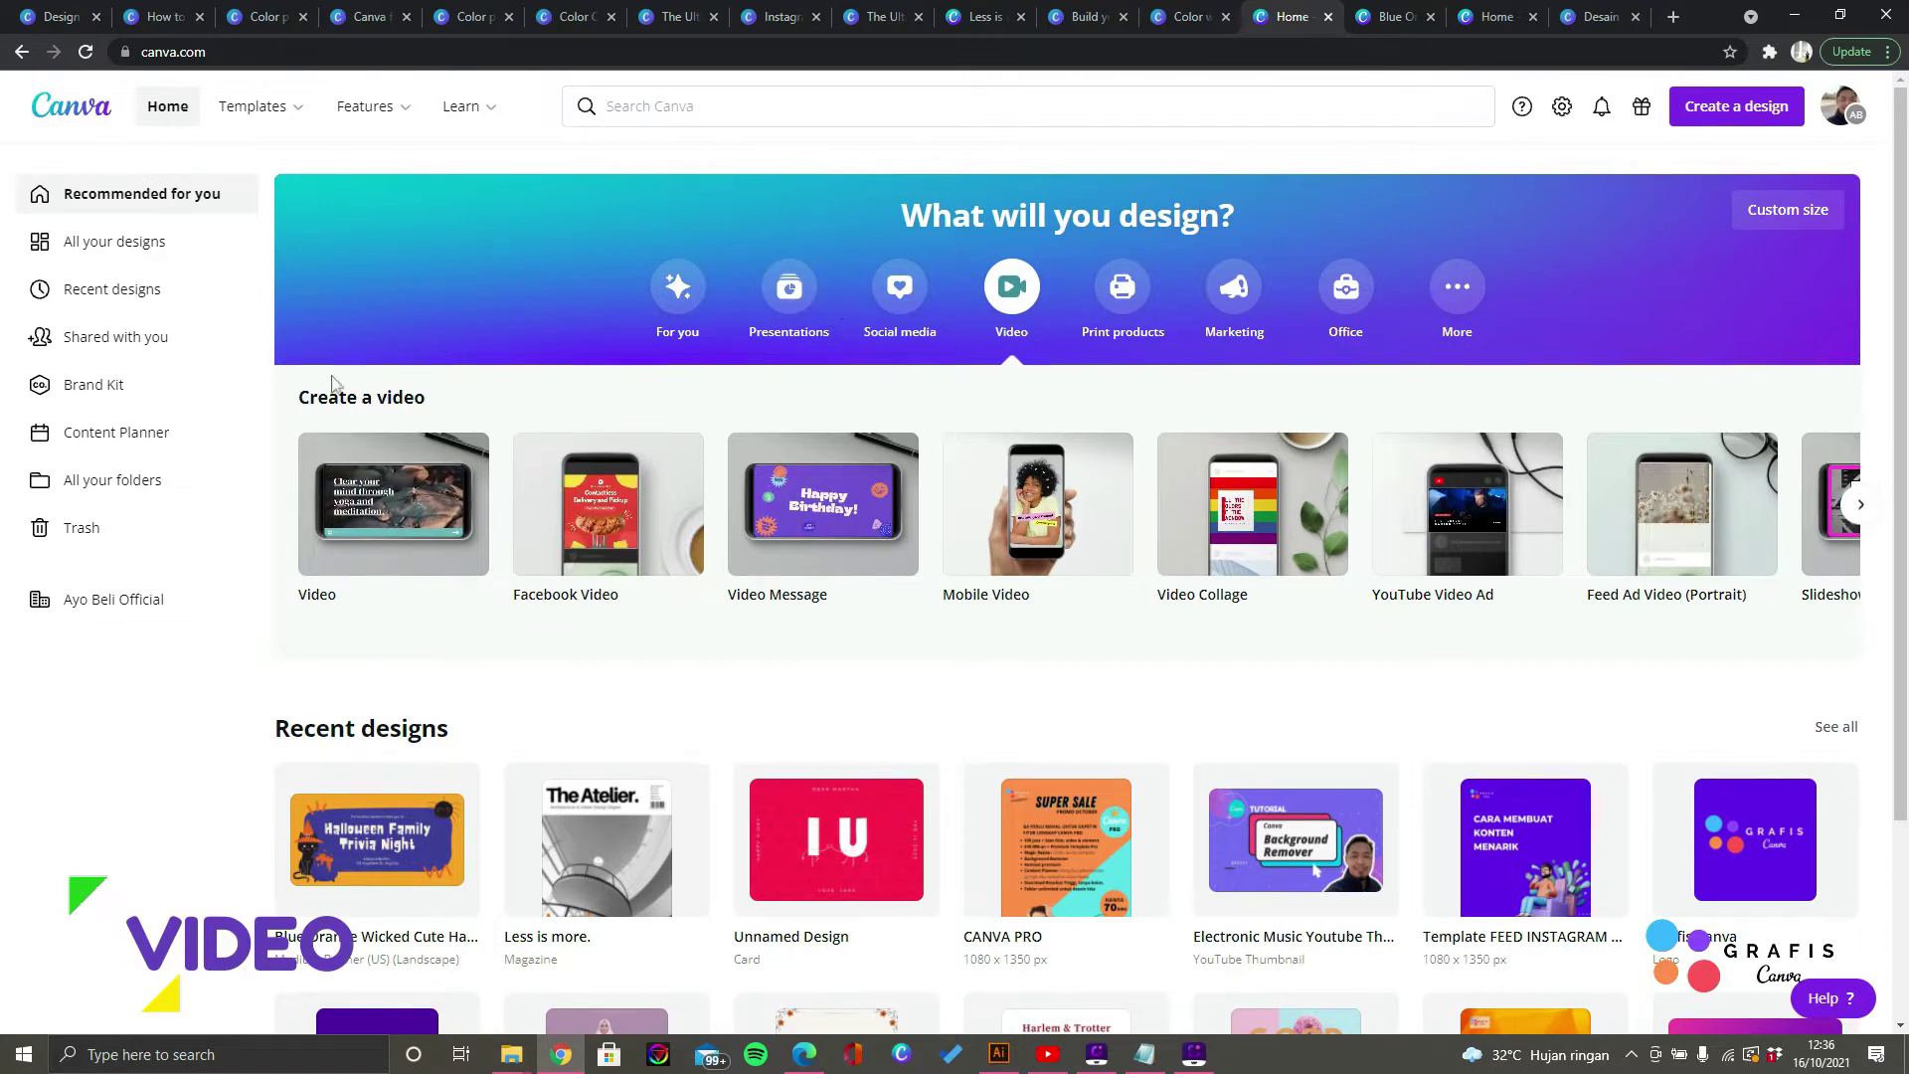
pyautogui.moveTo(404, 418)
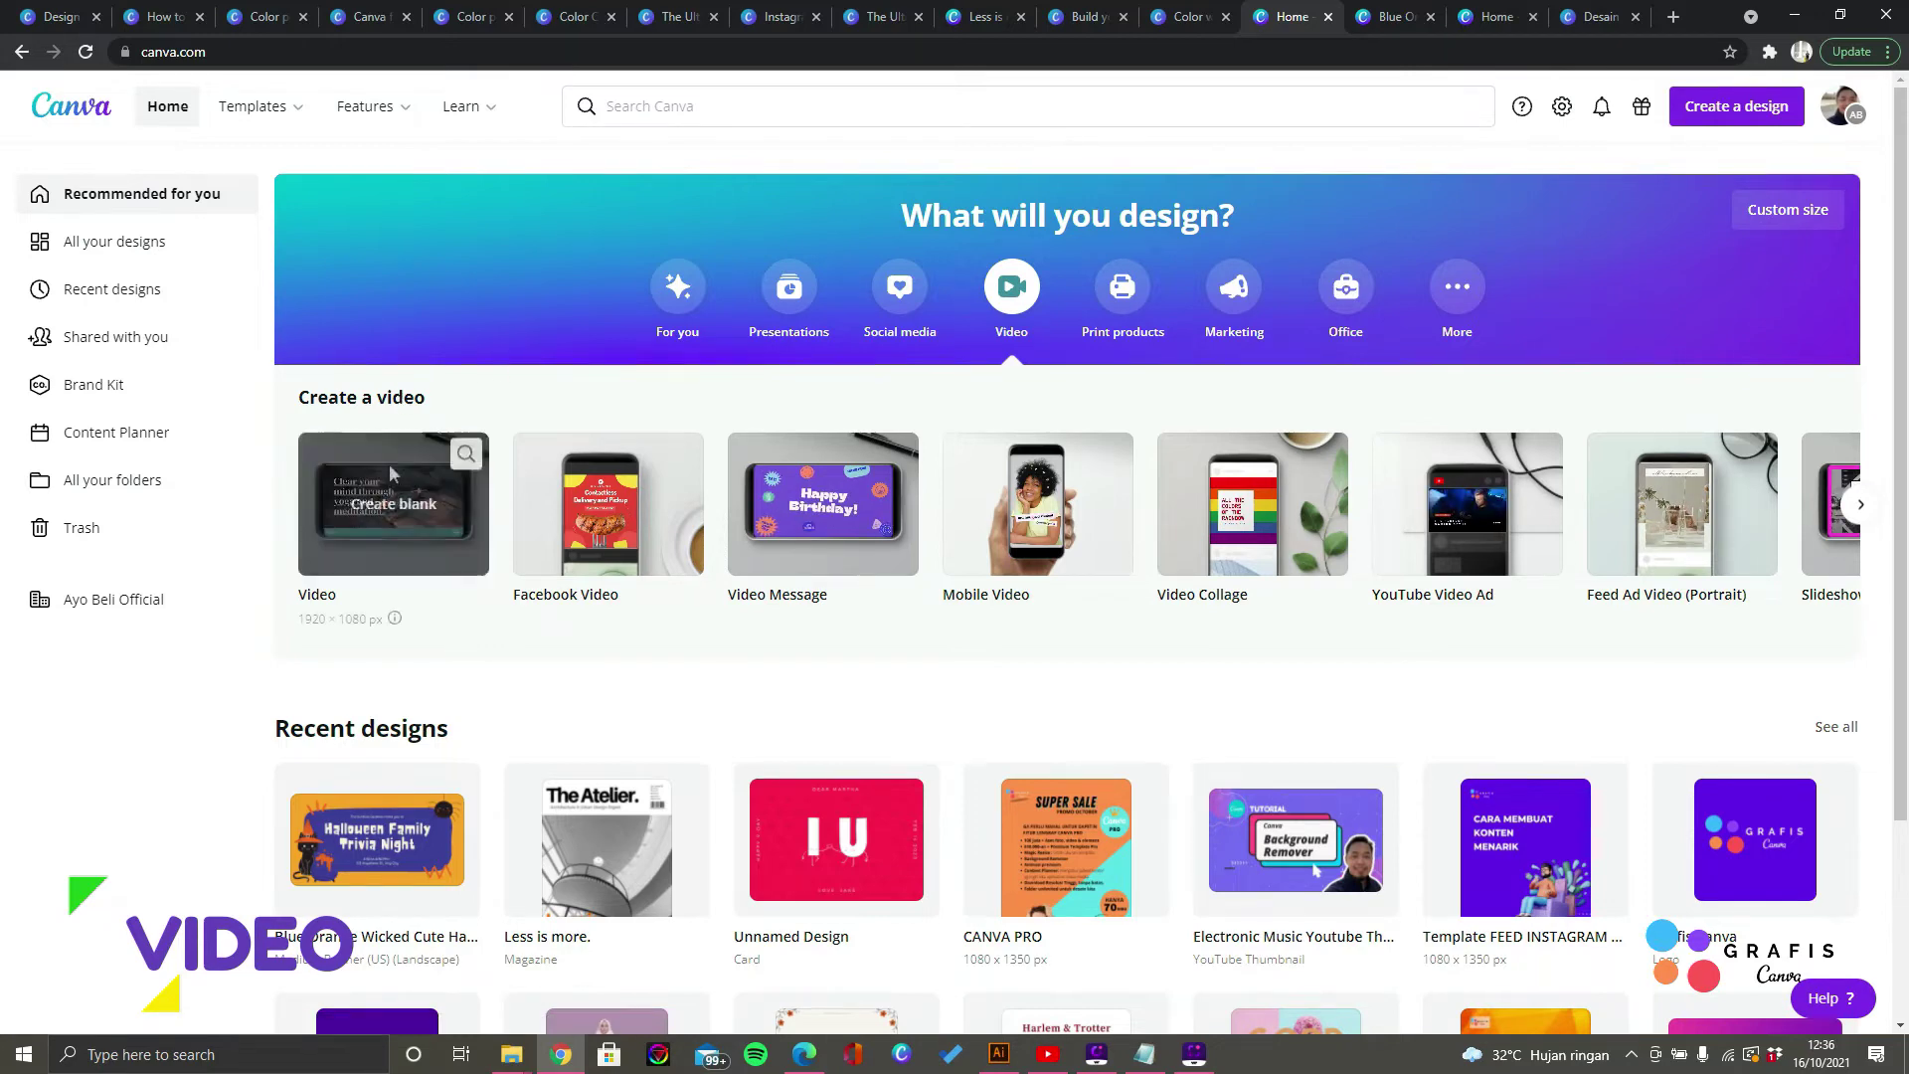
pyautogui.moveTo(840, 499)
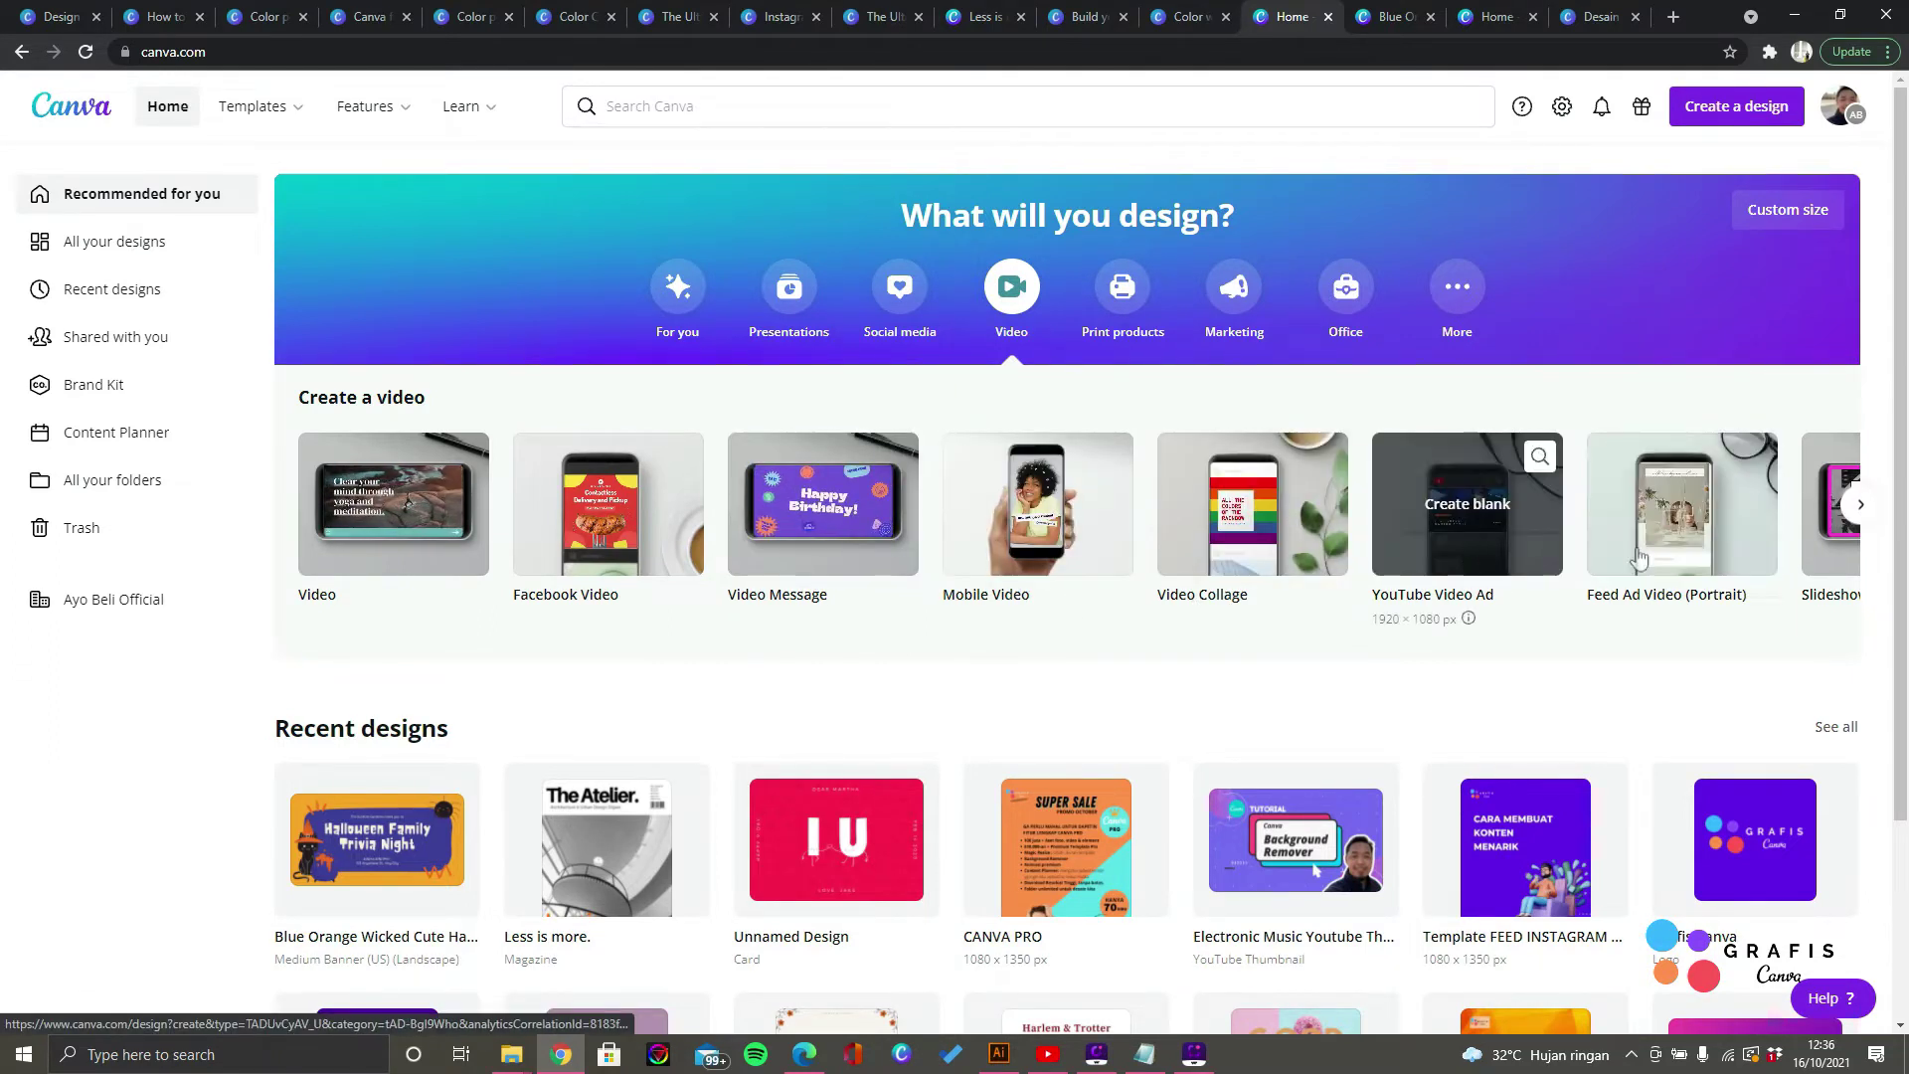
pyautogui.click(1858, 506)
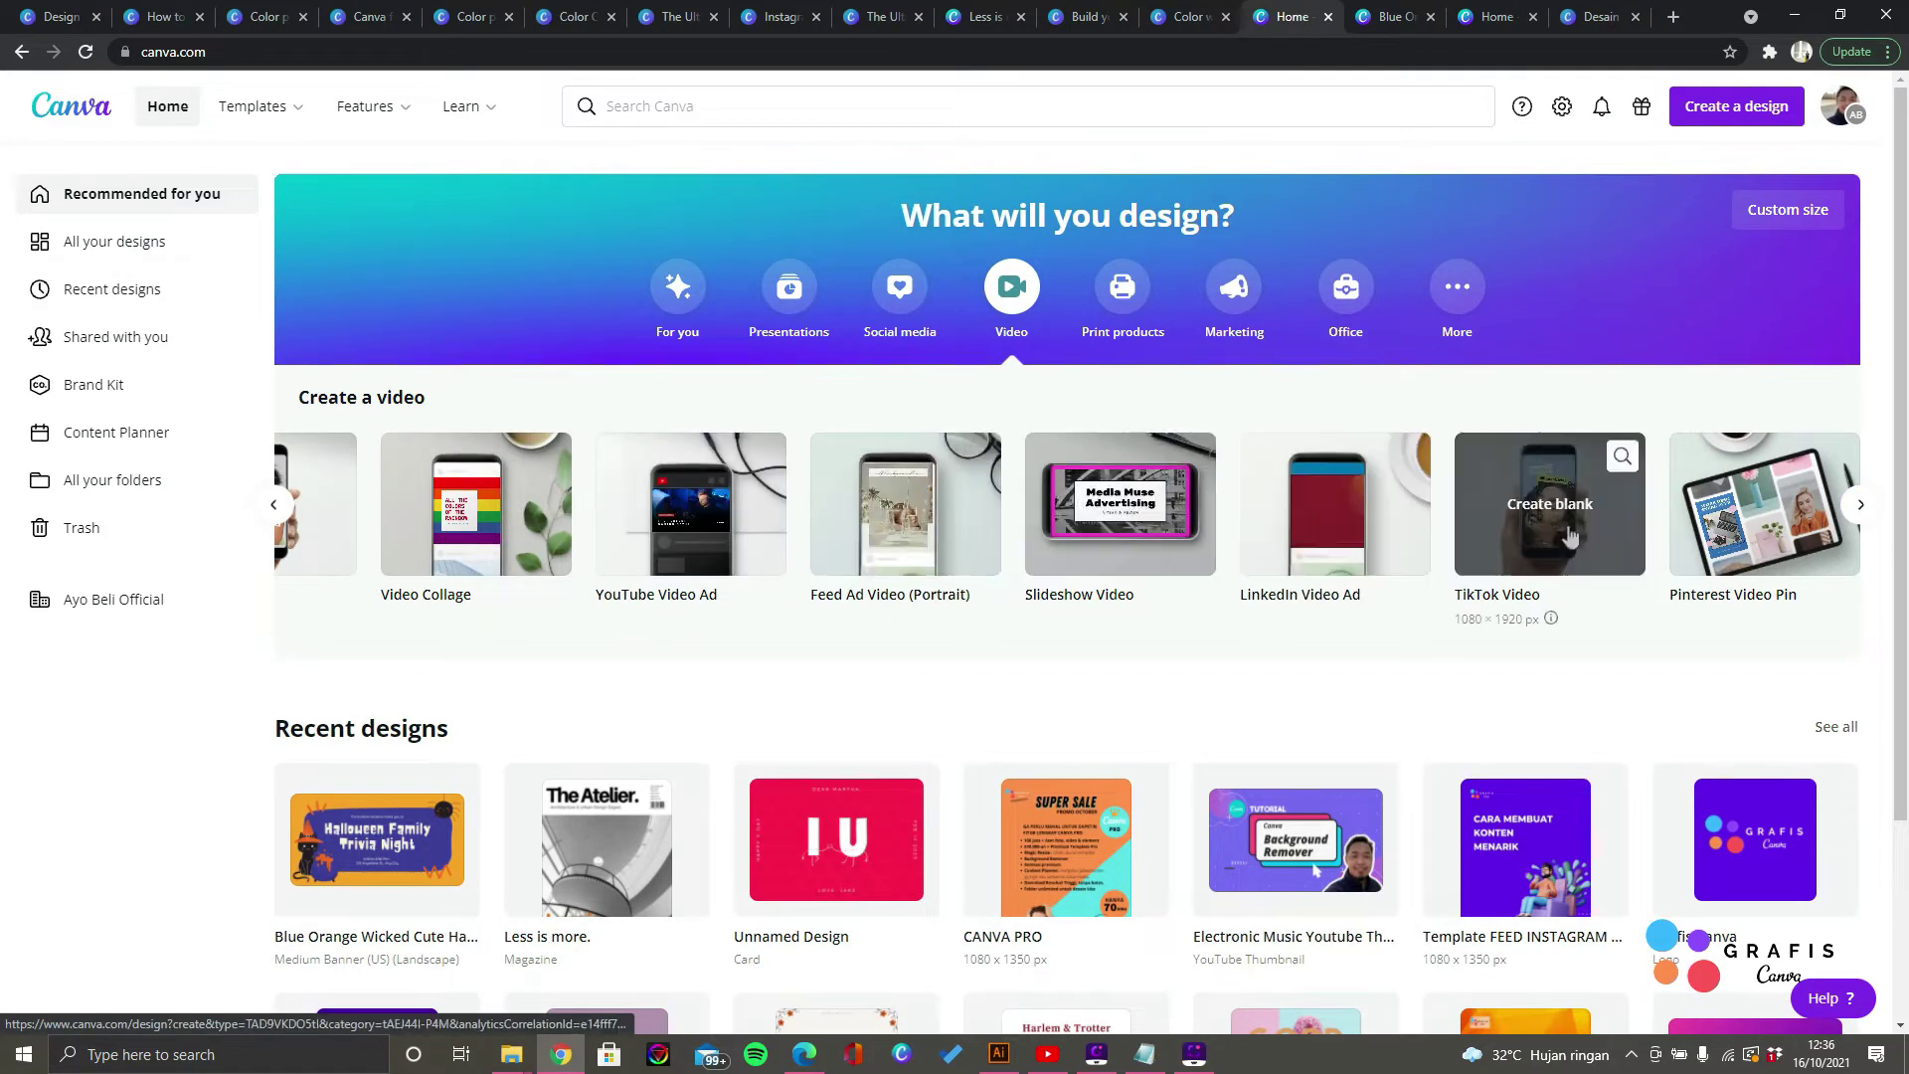
pyautogui.click(1865, 509)
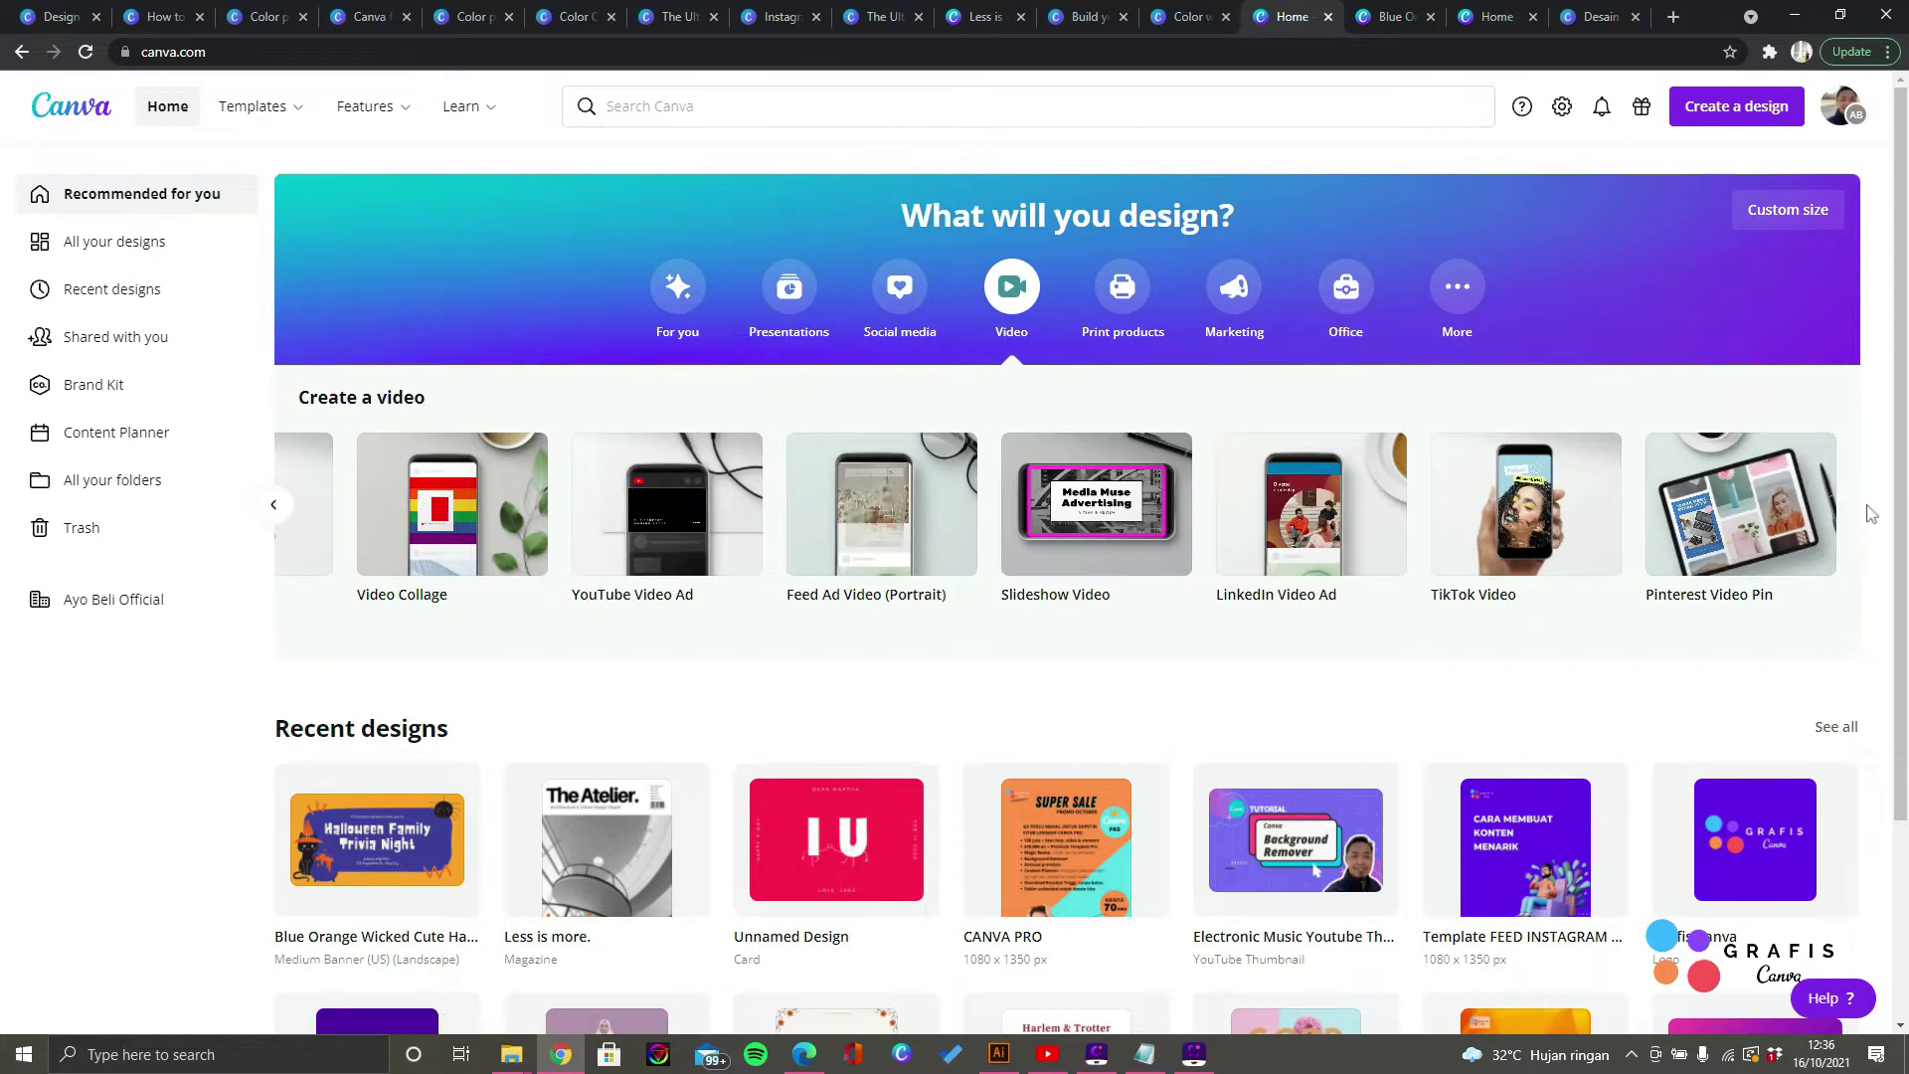
pyautogui.click(274, 506)
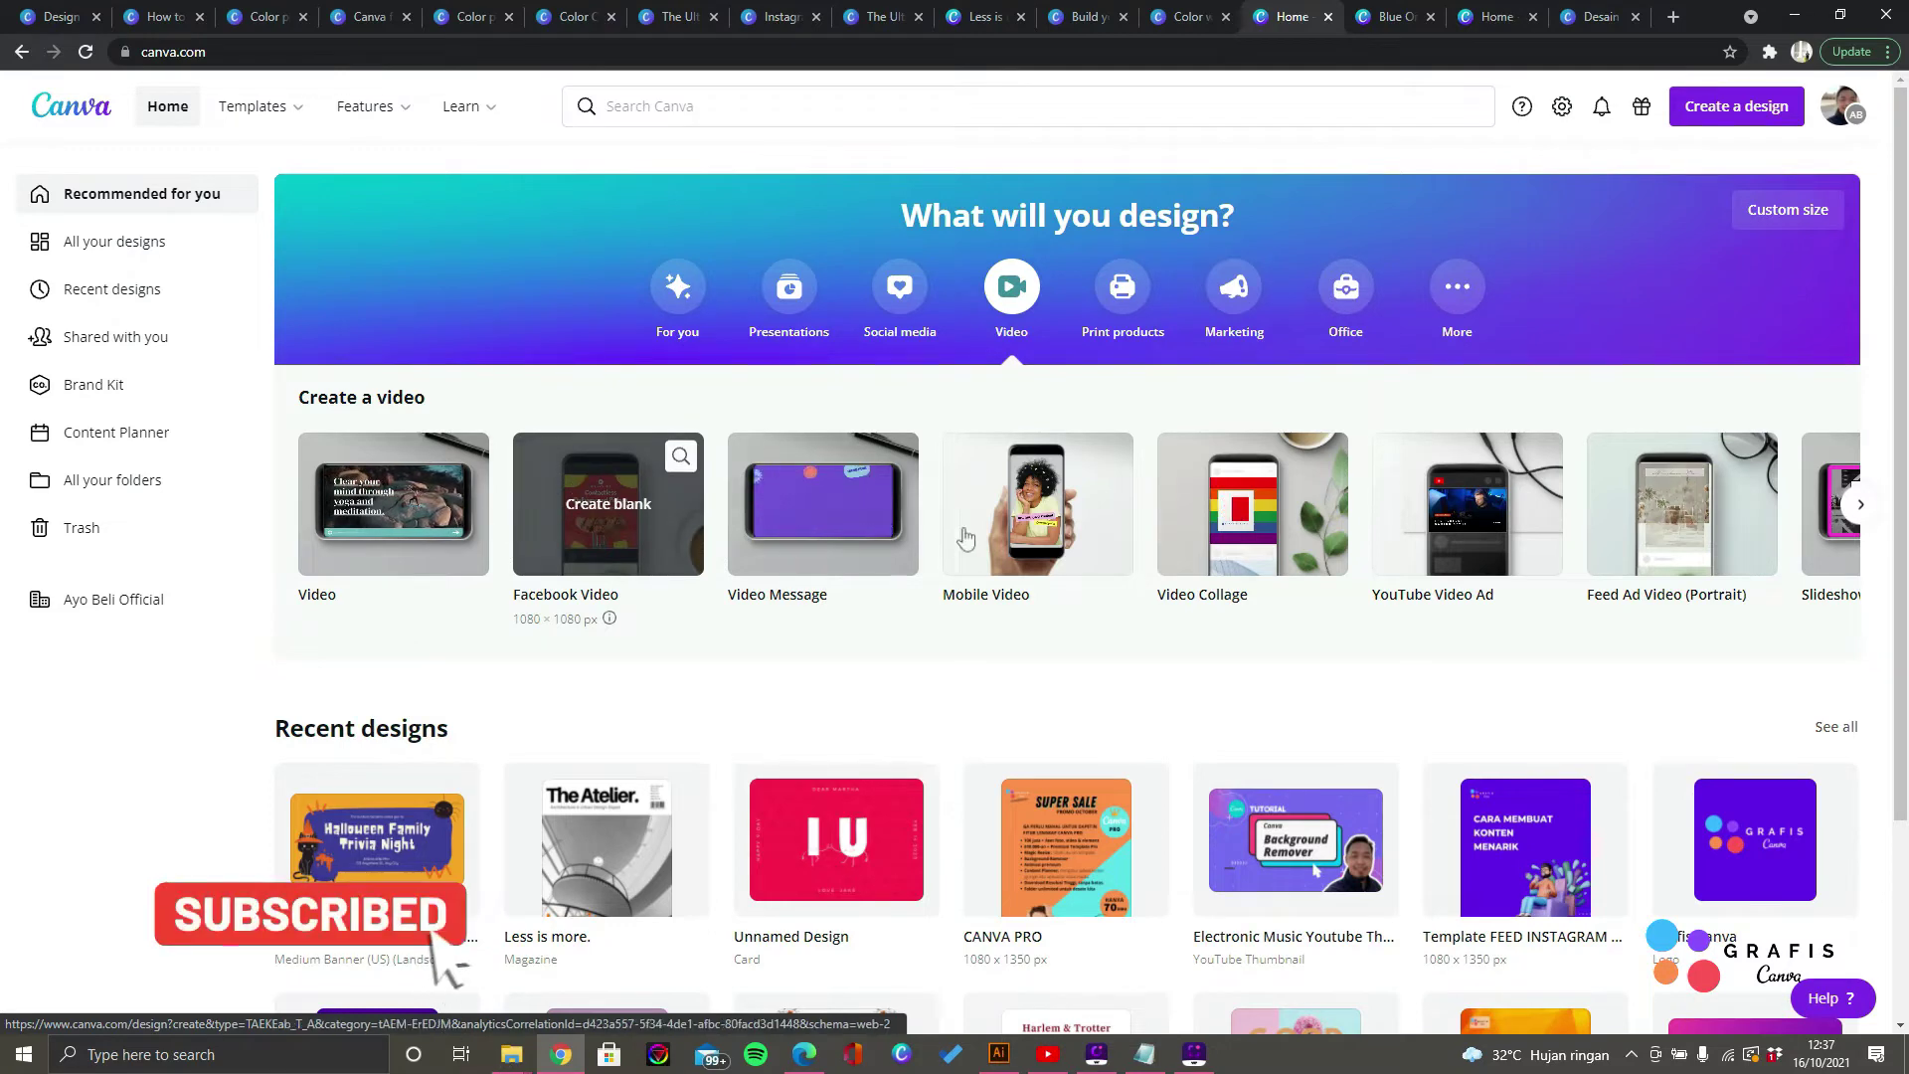
# Step: Look through the popular print product formats to the end of the row
pyautogui.click(1138, 316)
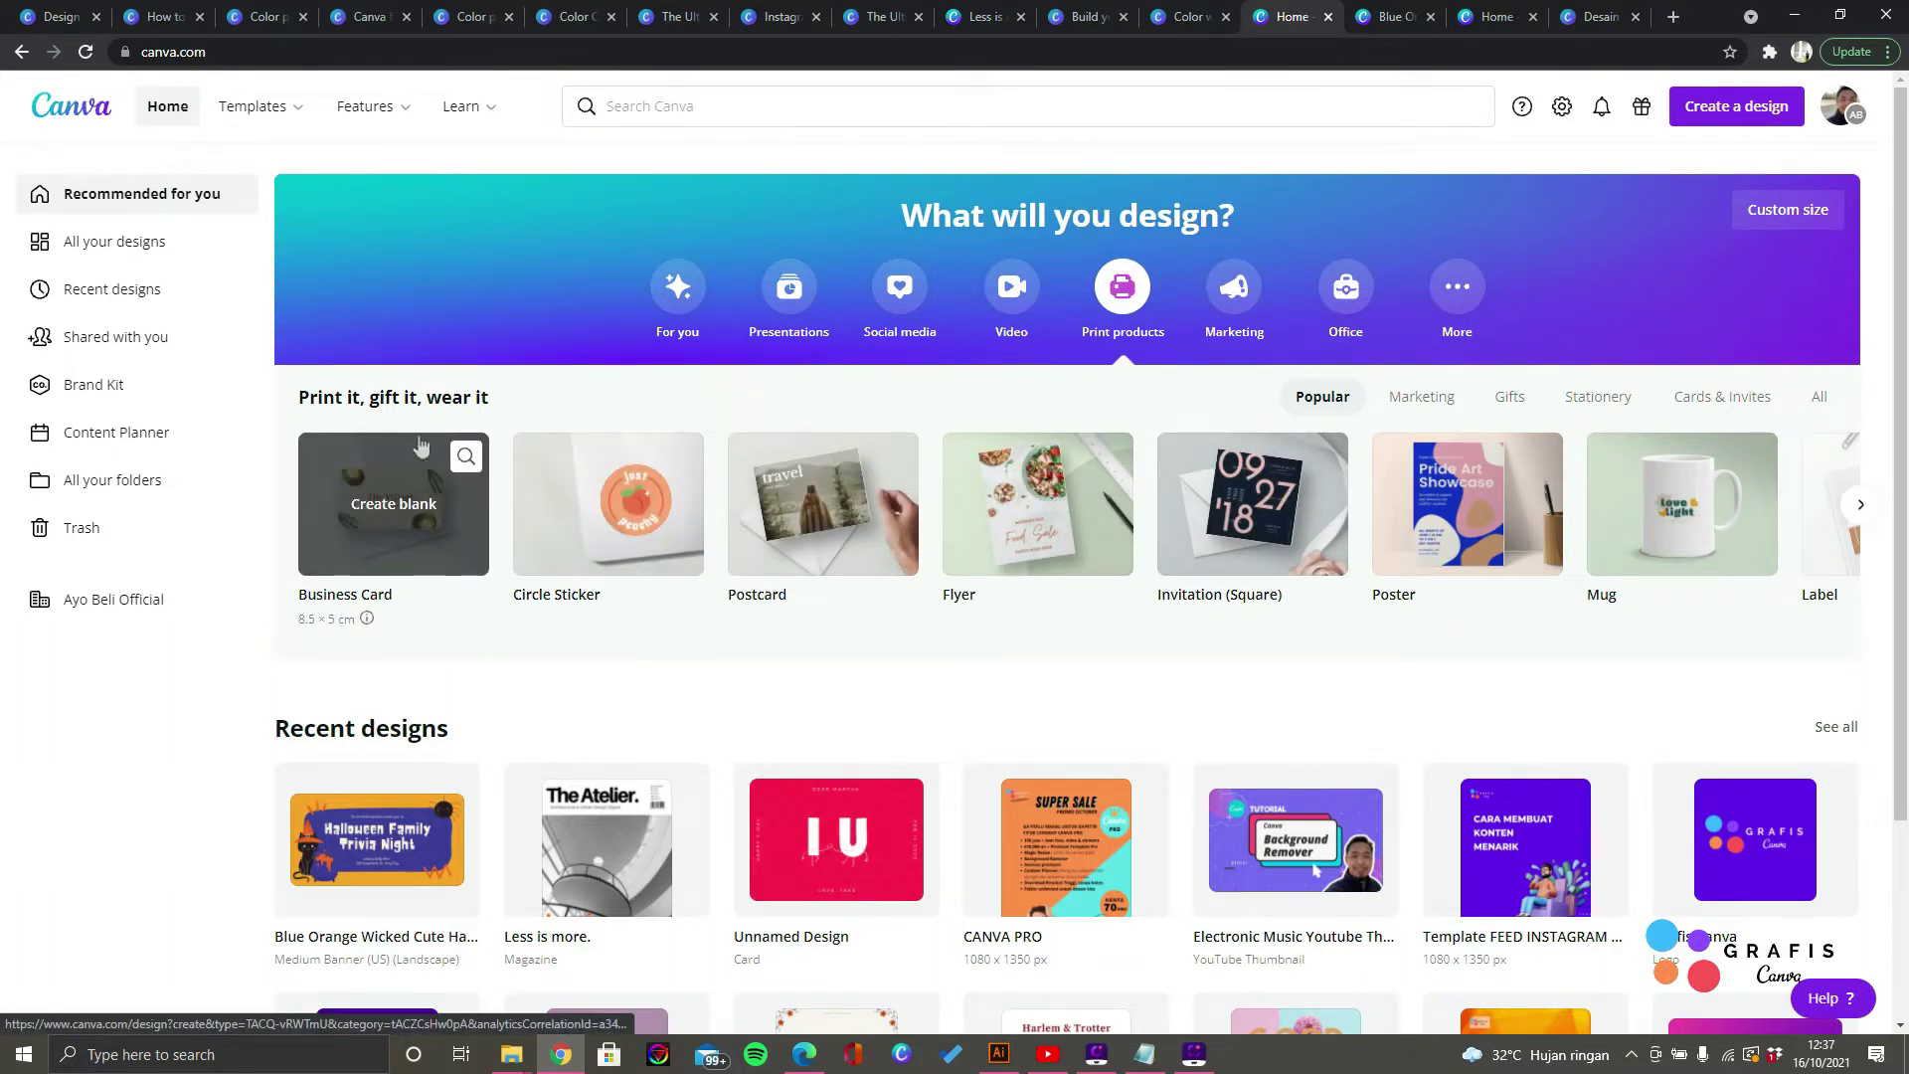
pyautogui.click(1861, 506)
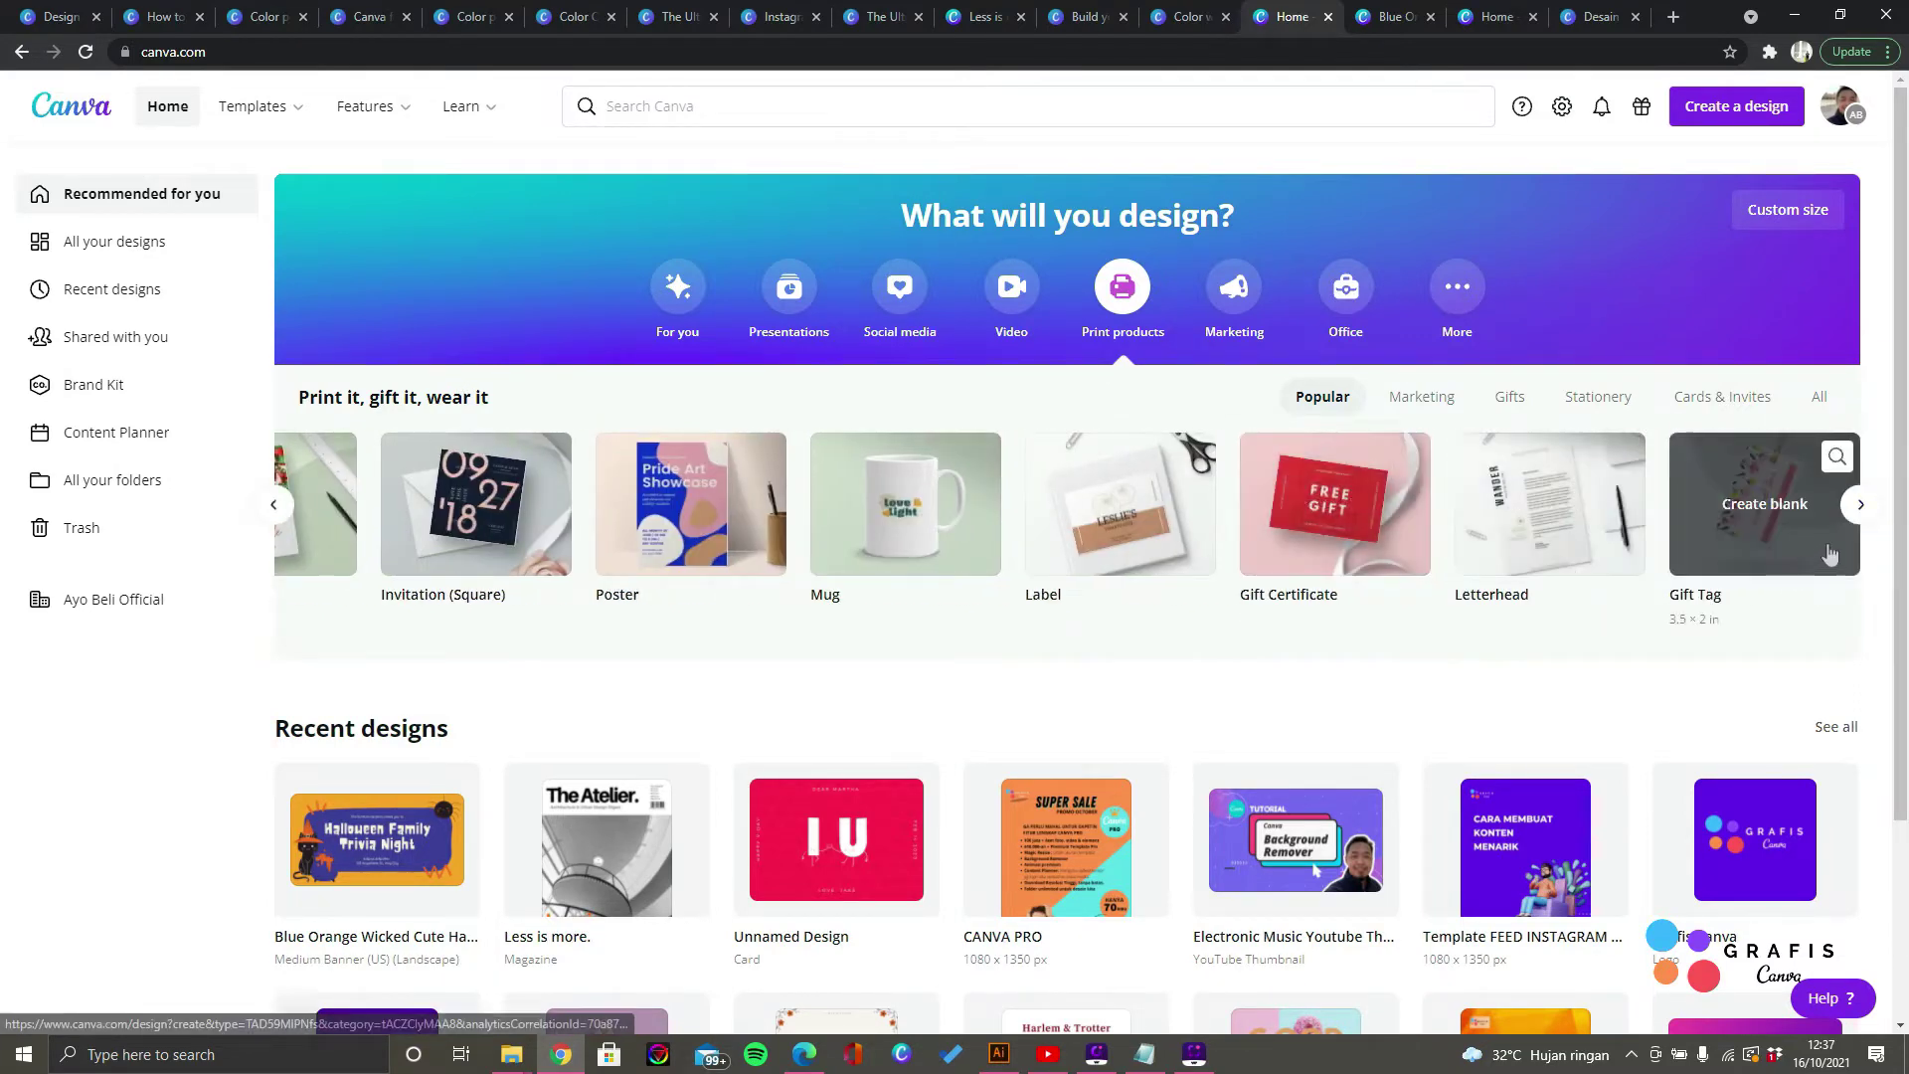
pyautogui.click(1861, 506)
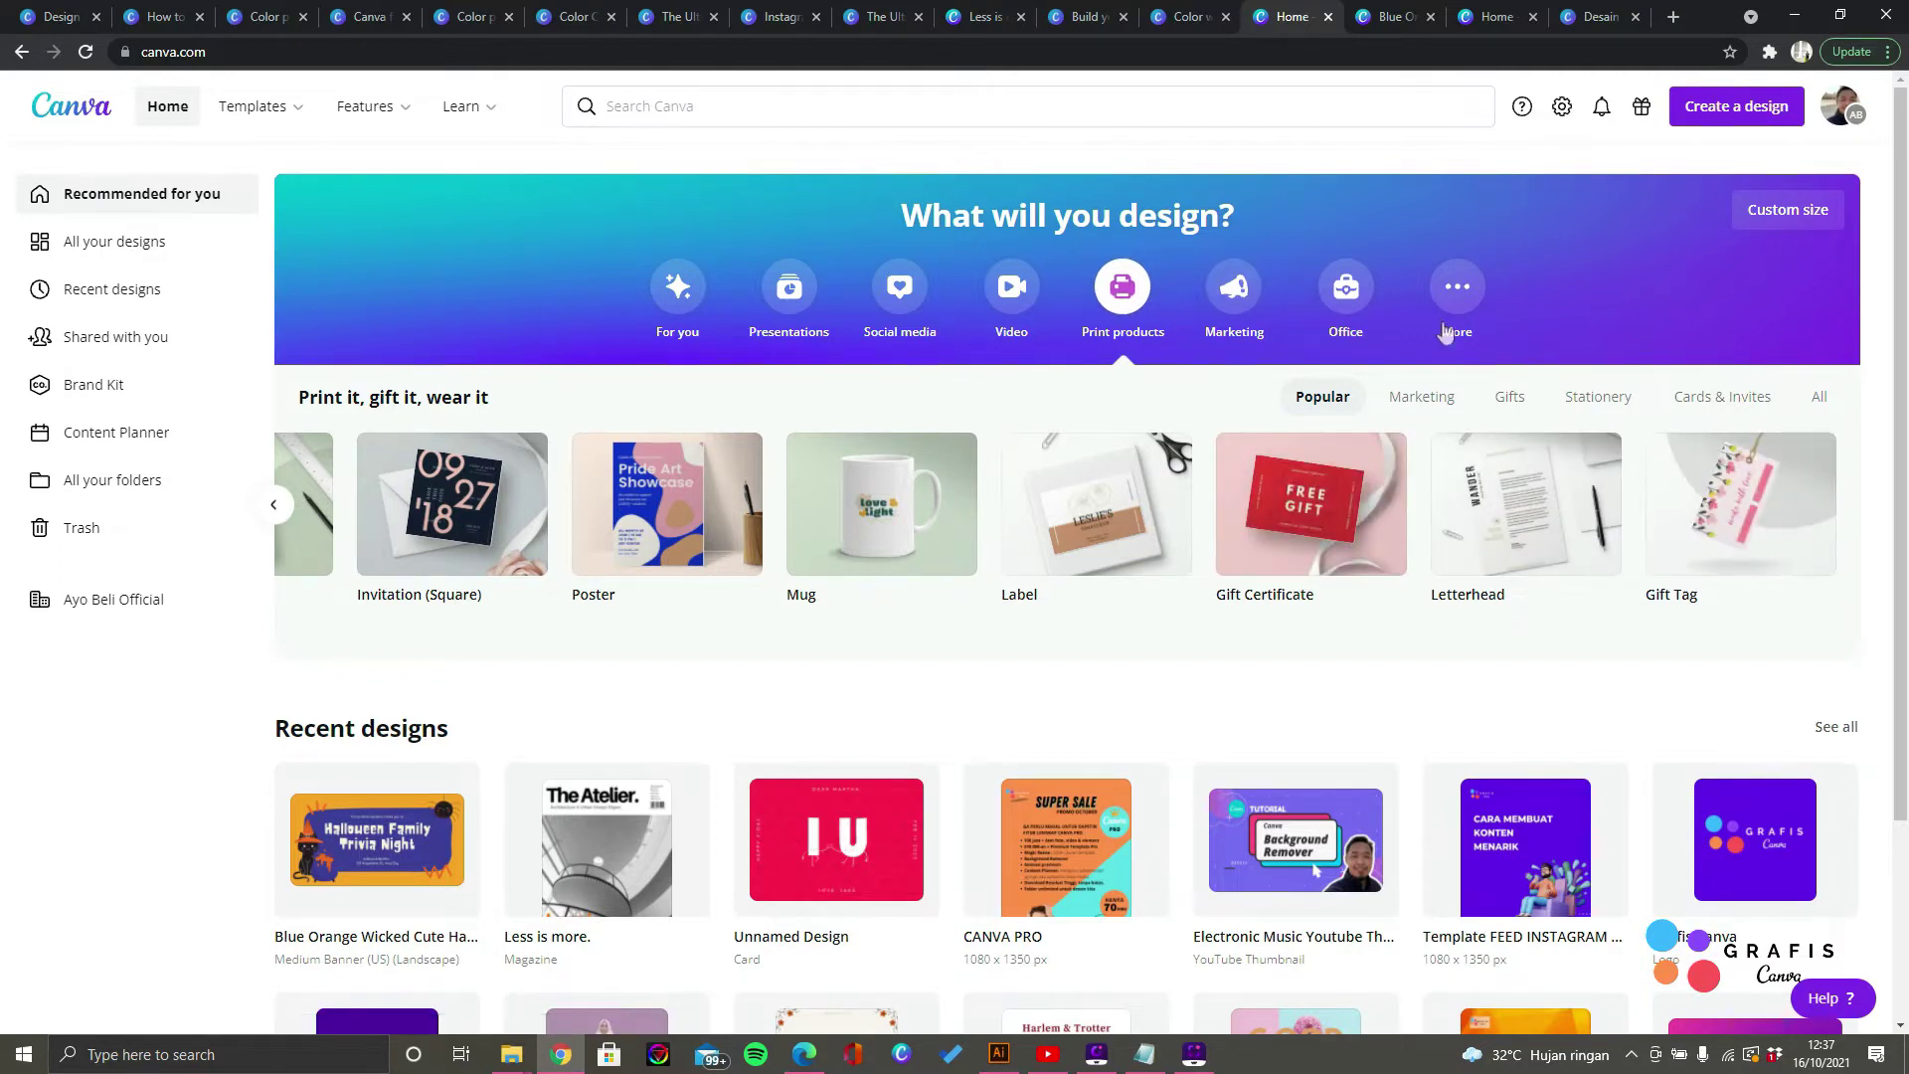
# Step: Browse the popular marketing formats and create a blank Facebook Ad design
pyautogui.click(1242, 328)
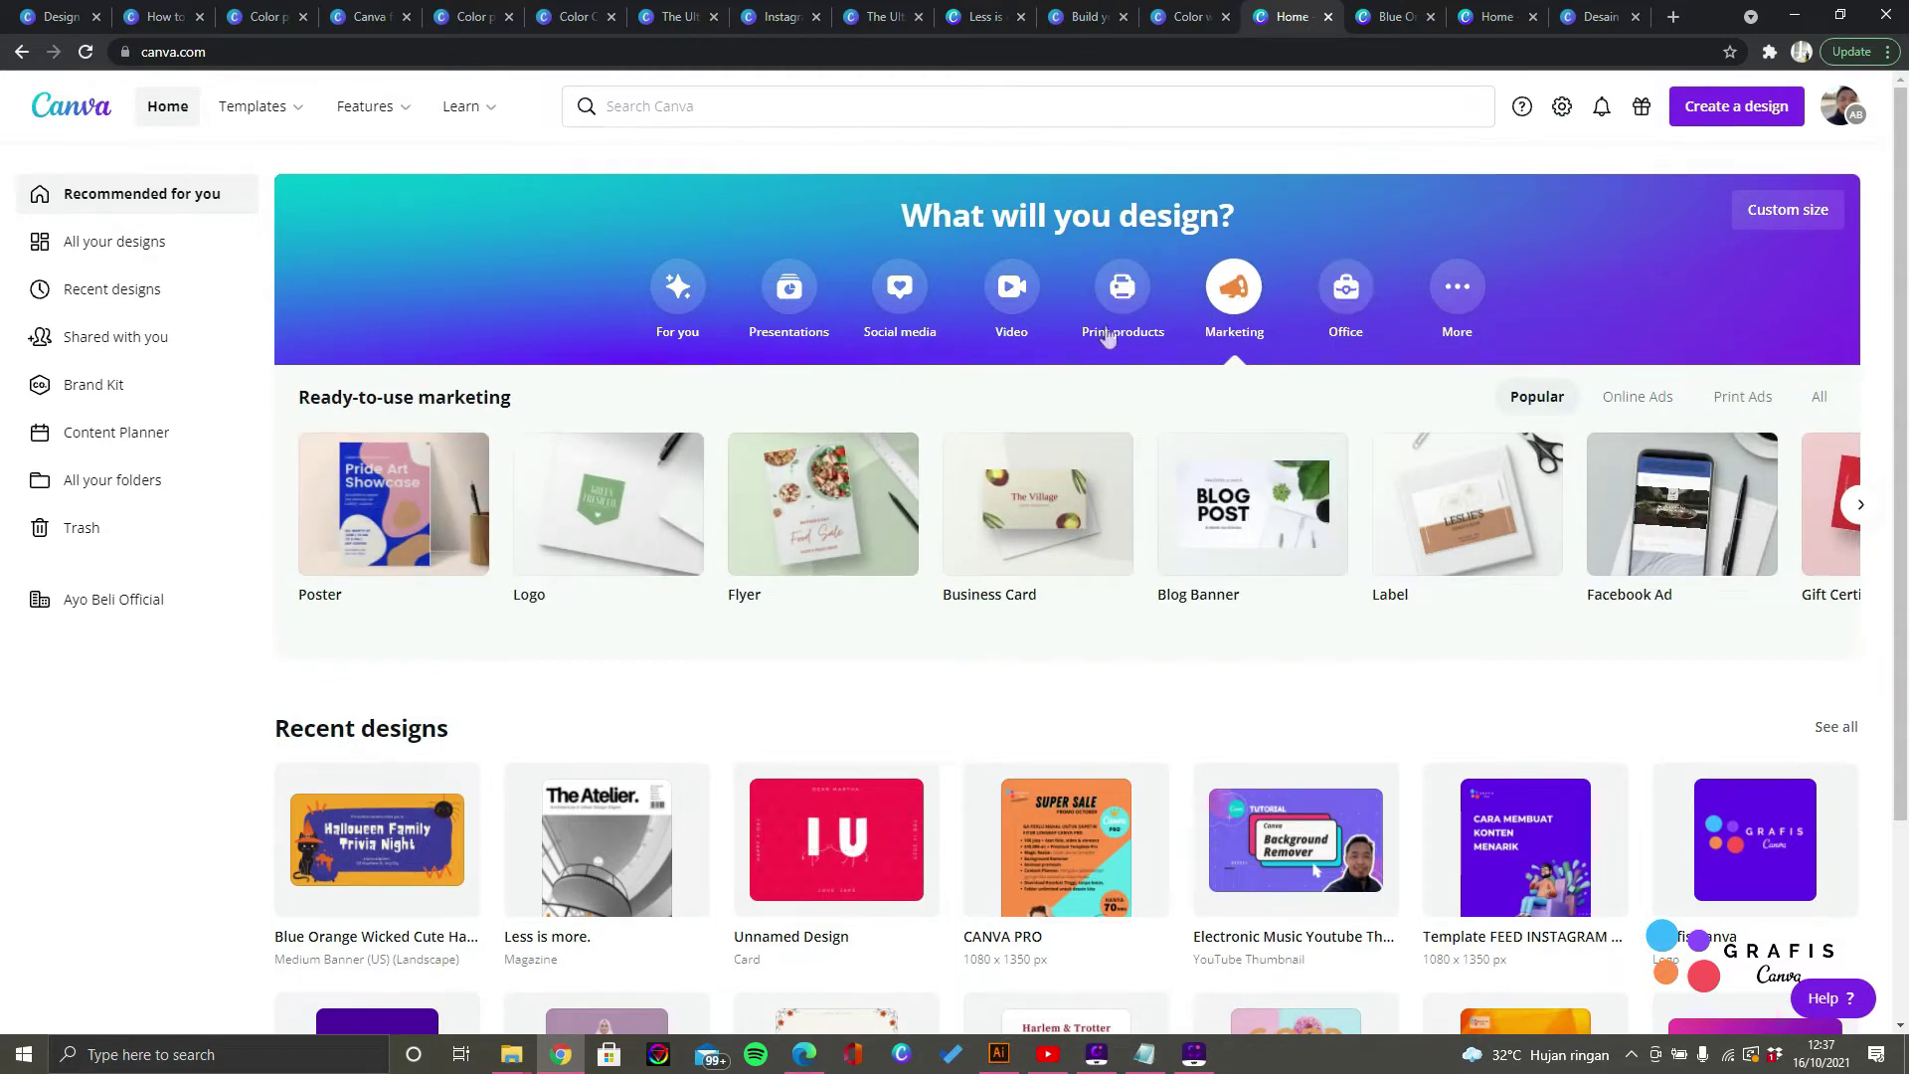
pyautogui.click(1860, 505)
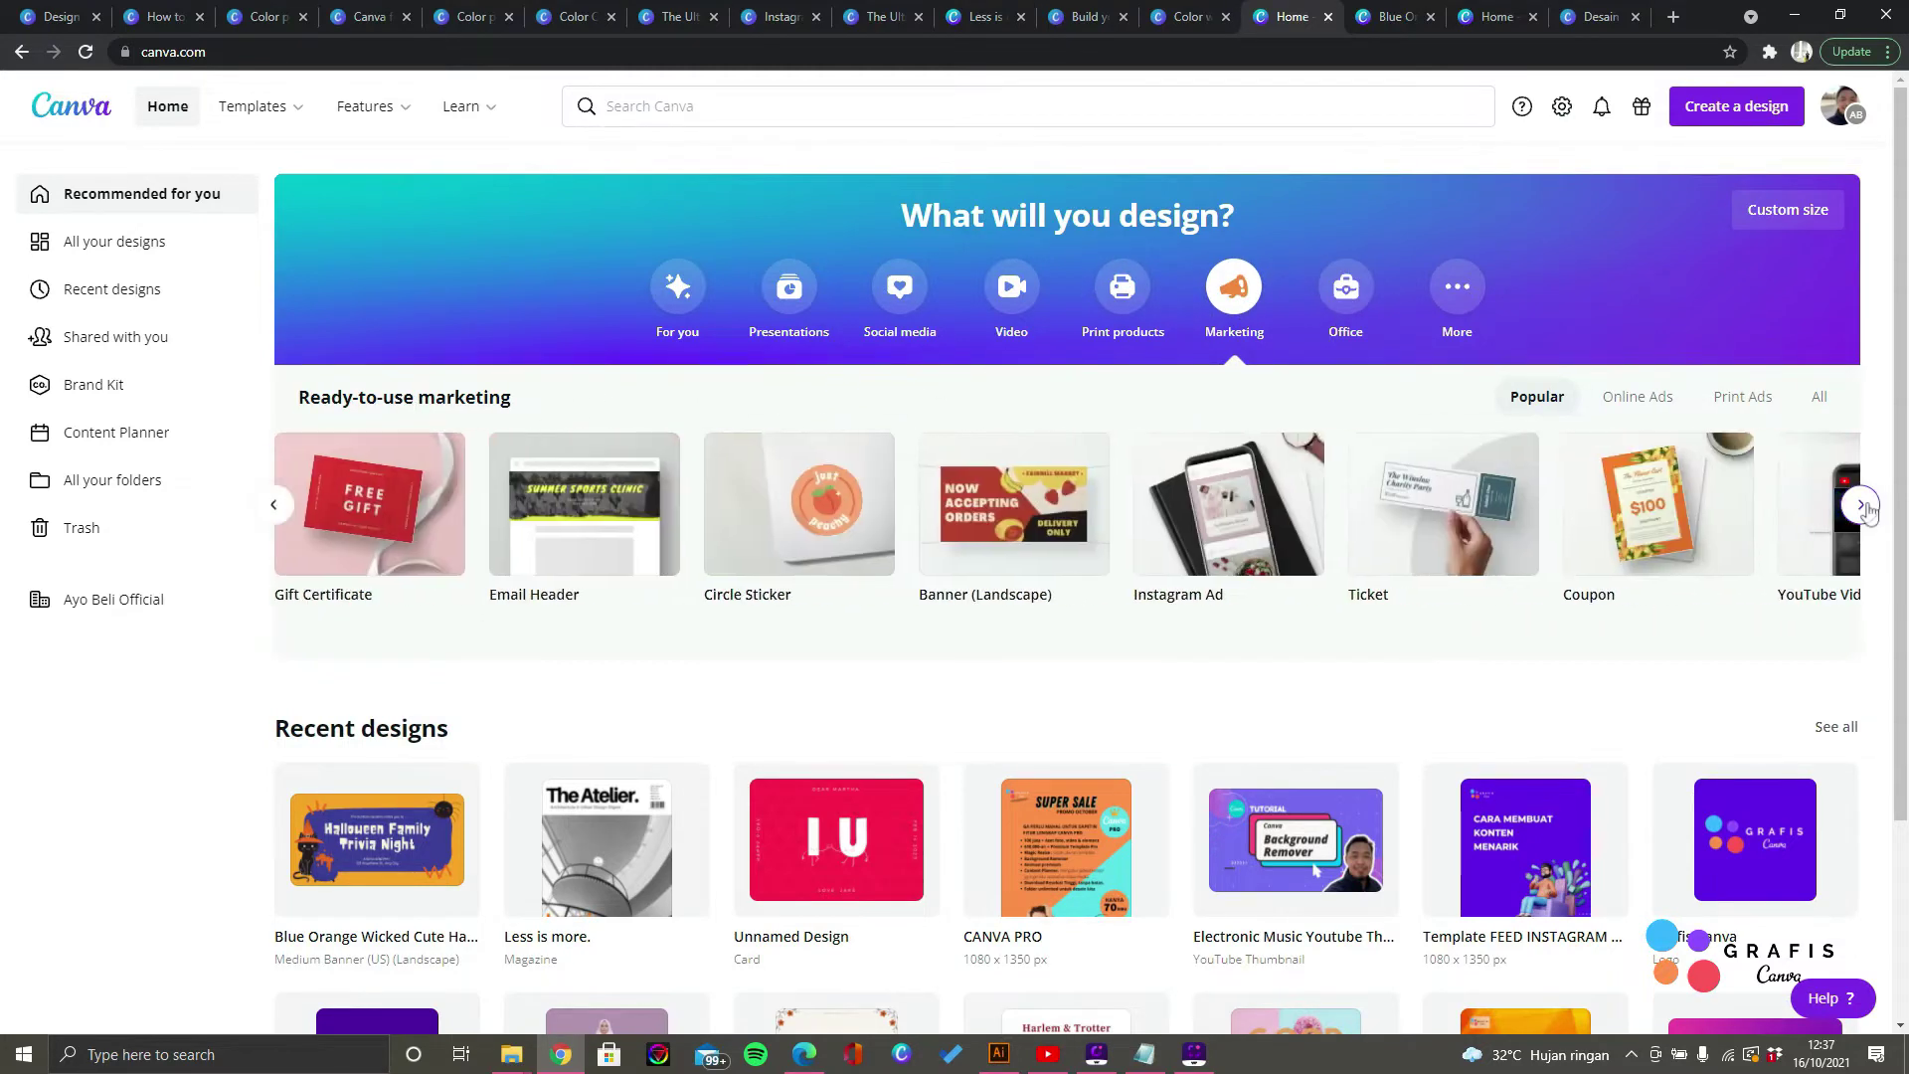
pyautogui.click(1860, 505)
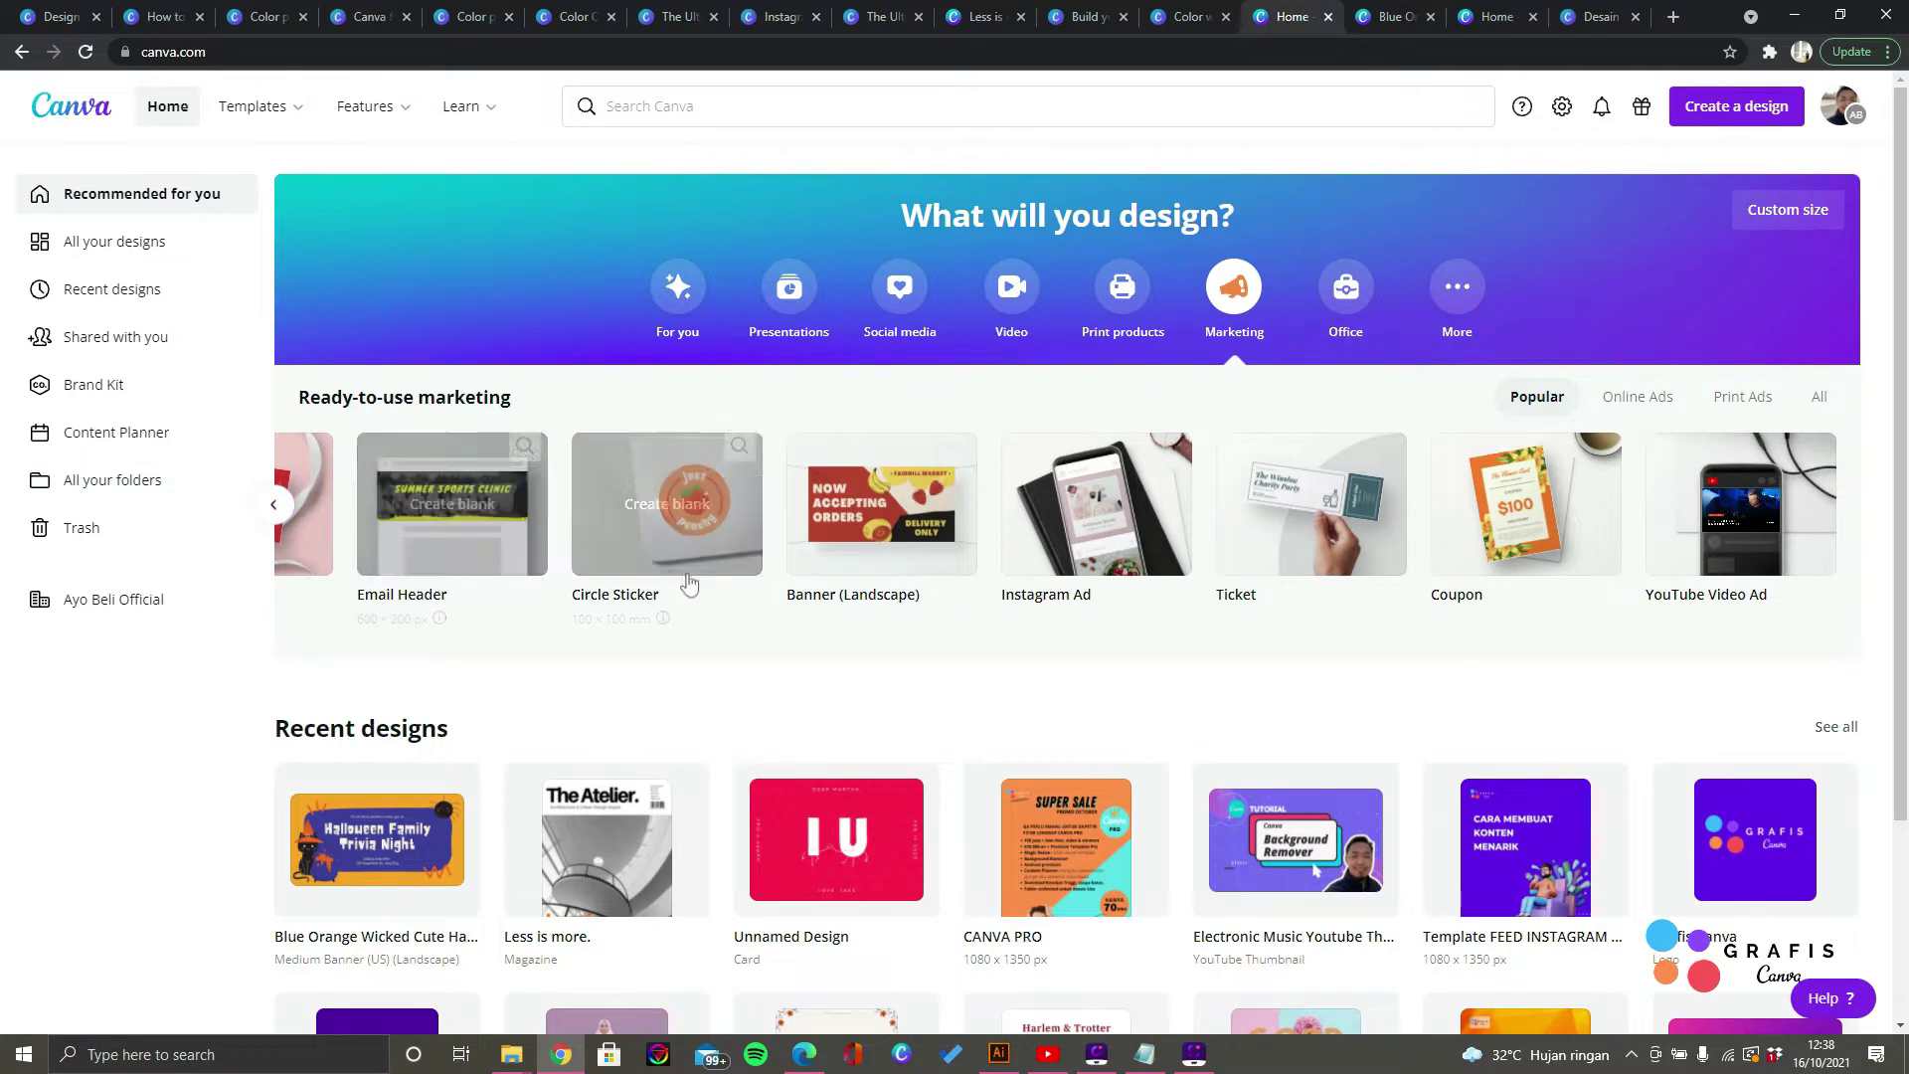
pyautogui.click(277, 505)
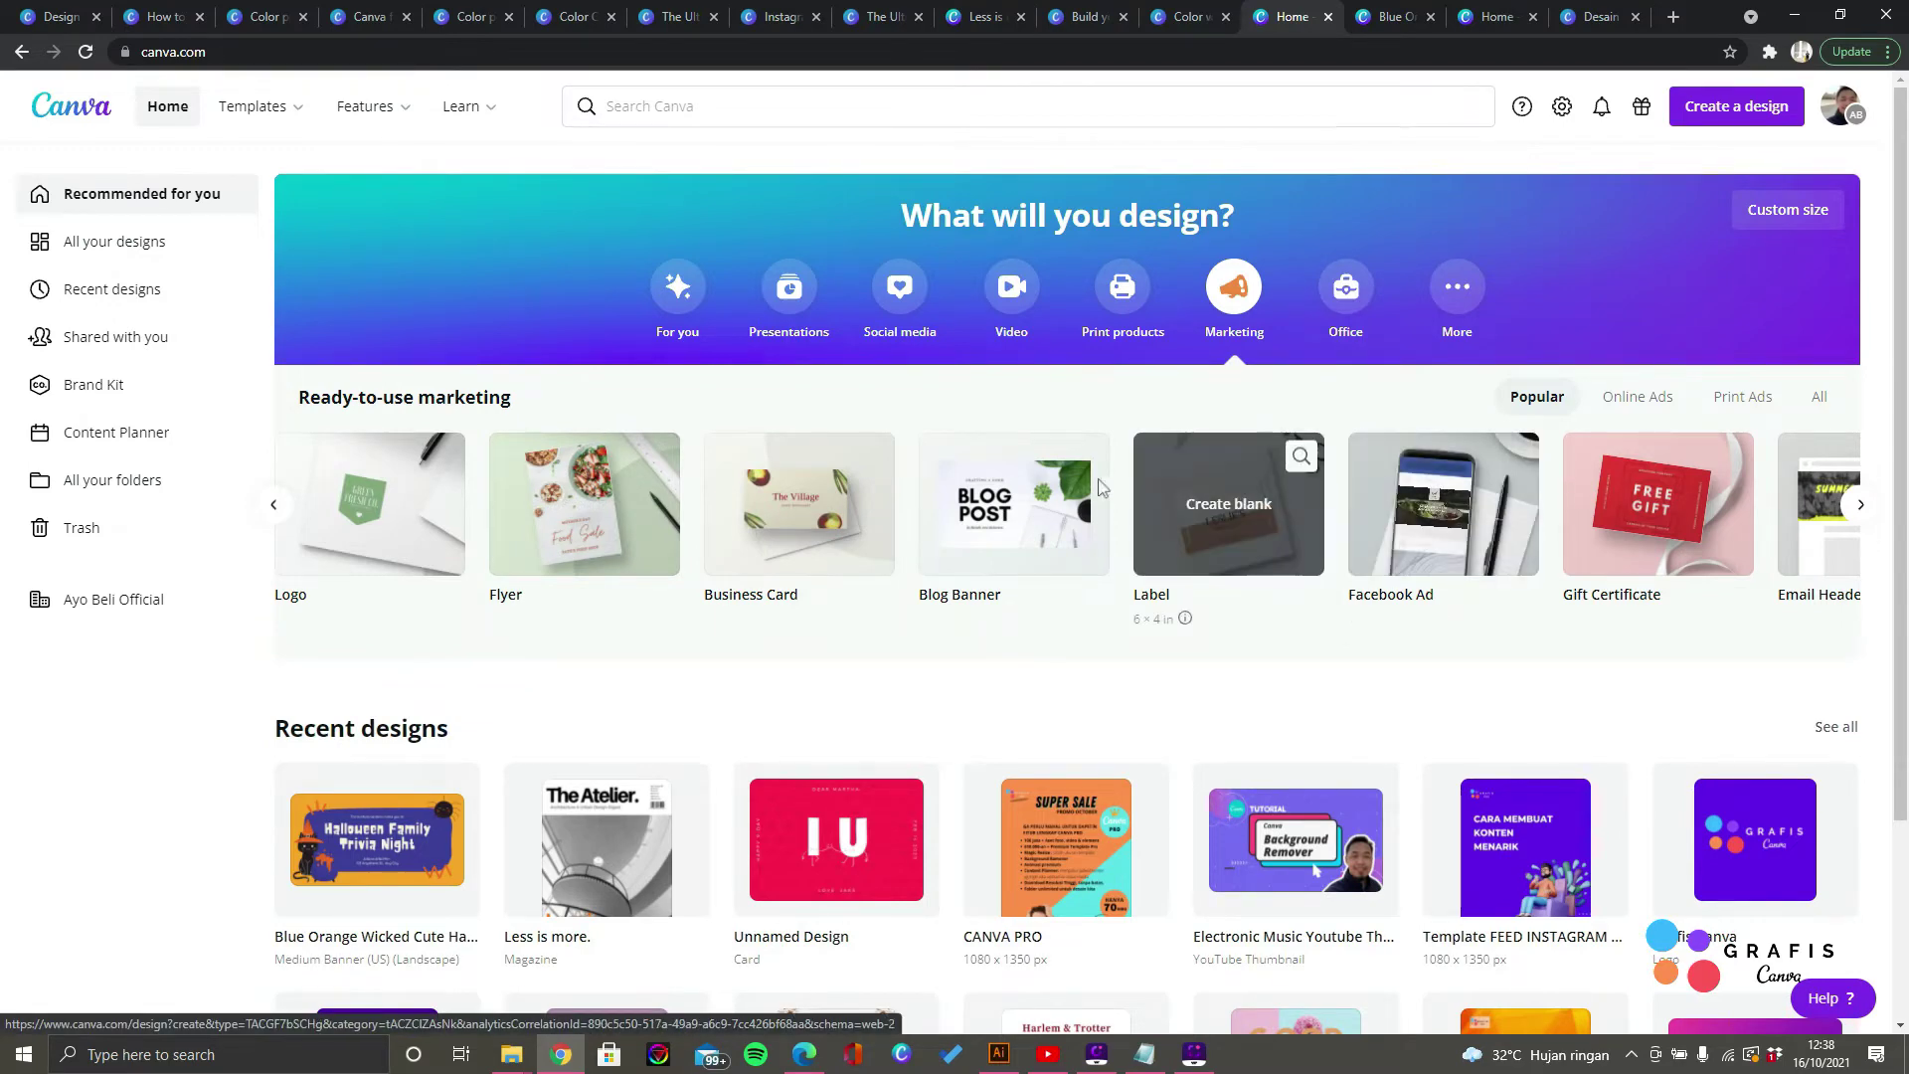
pyautogui.click(1436, 489)
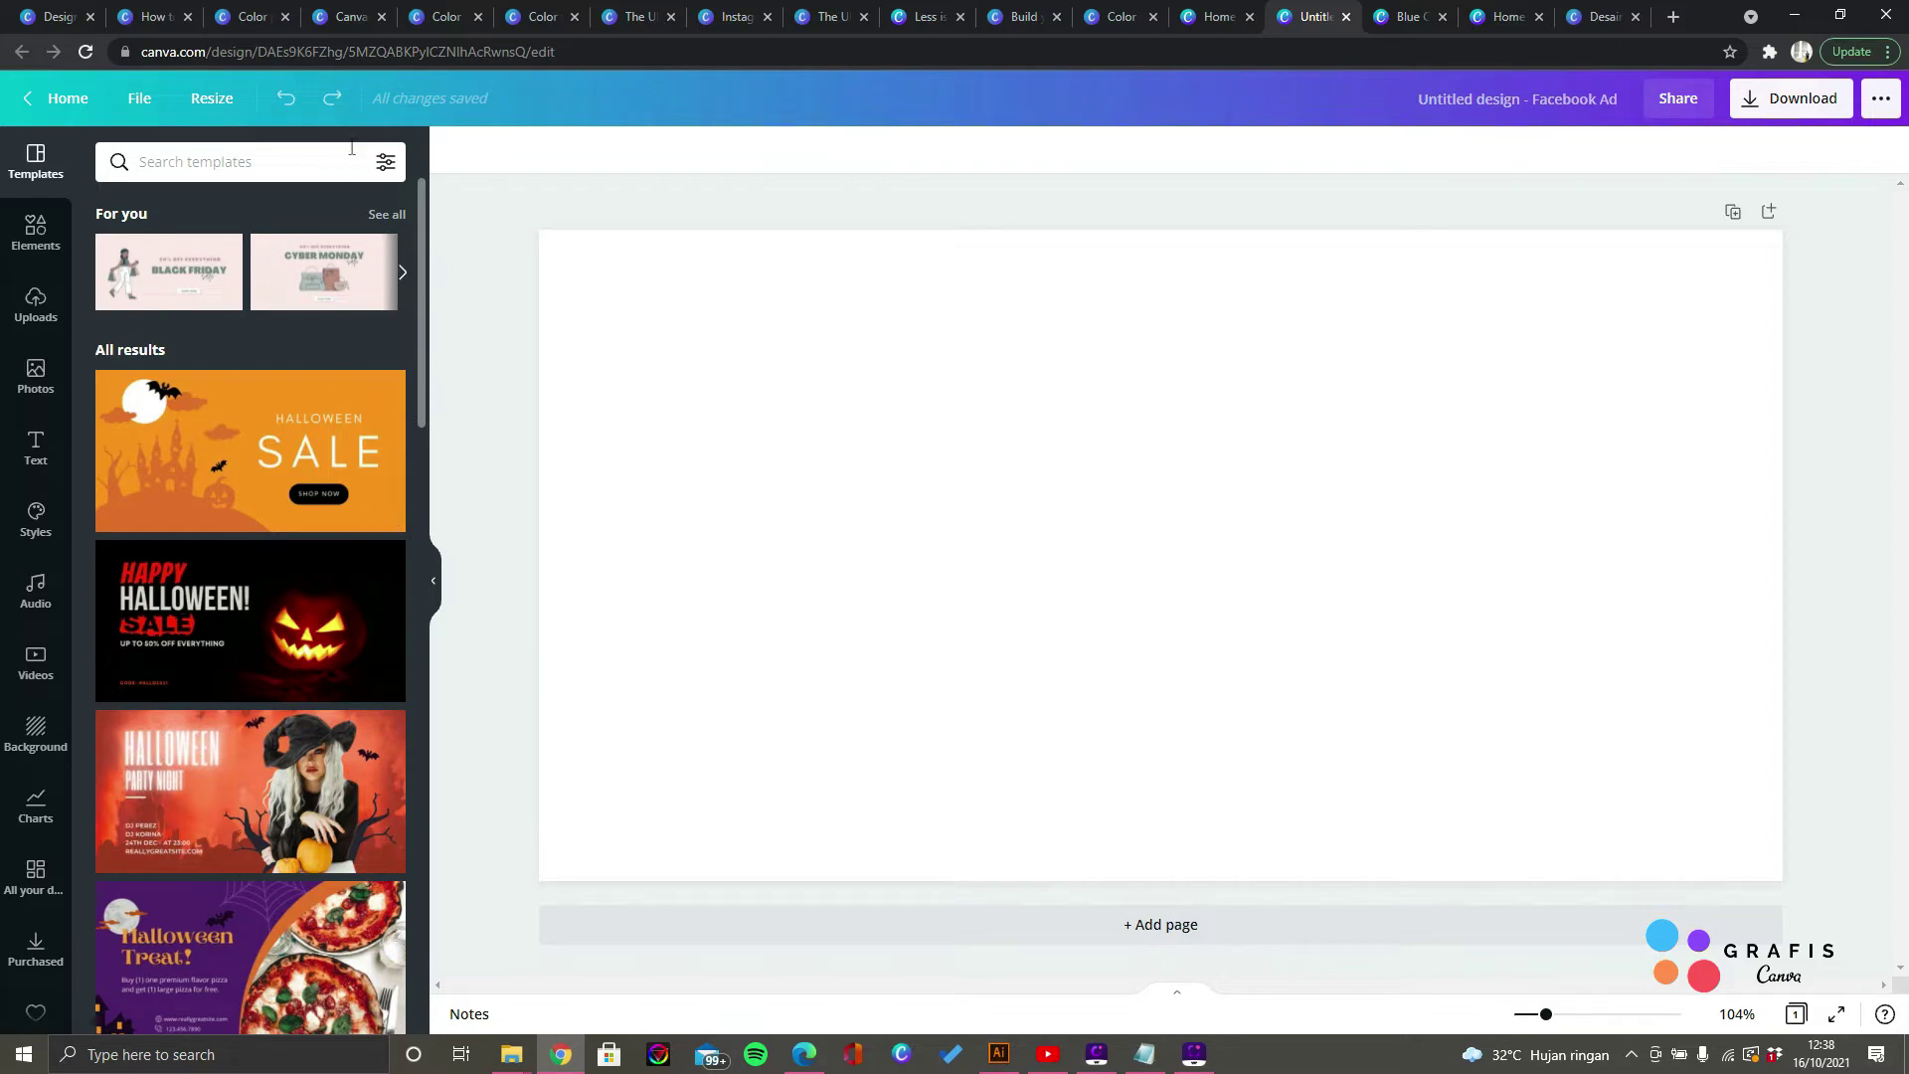
# Step: Examine the ready-made templates suggested for the blank Facebook Ad design
pyautogui.scroll(-4, 282, 400)
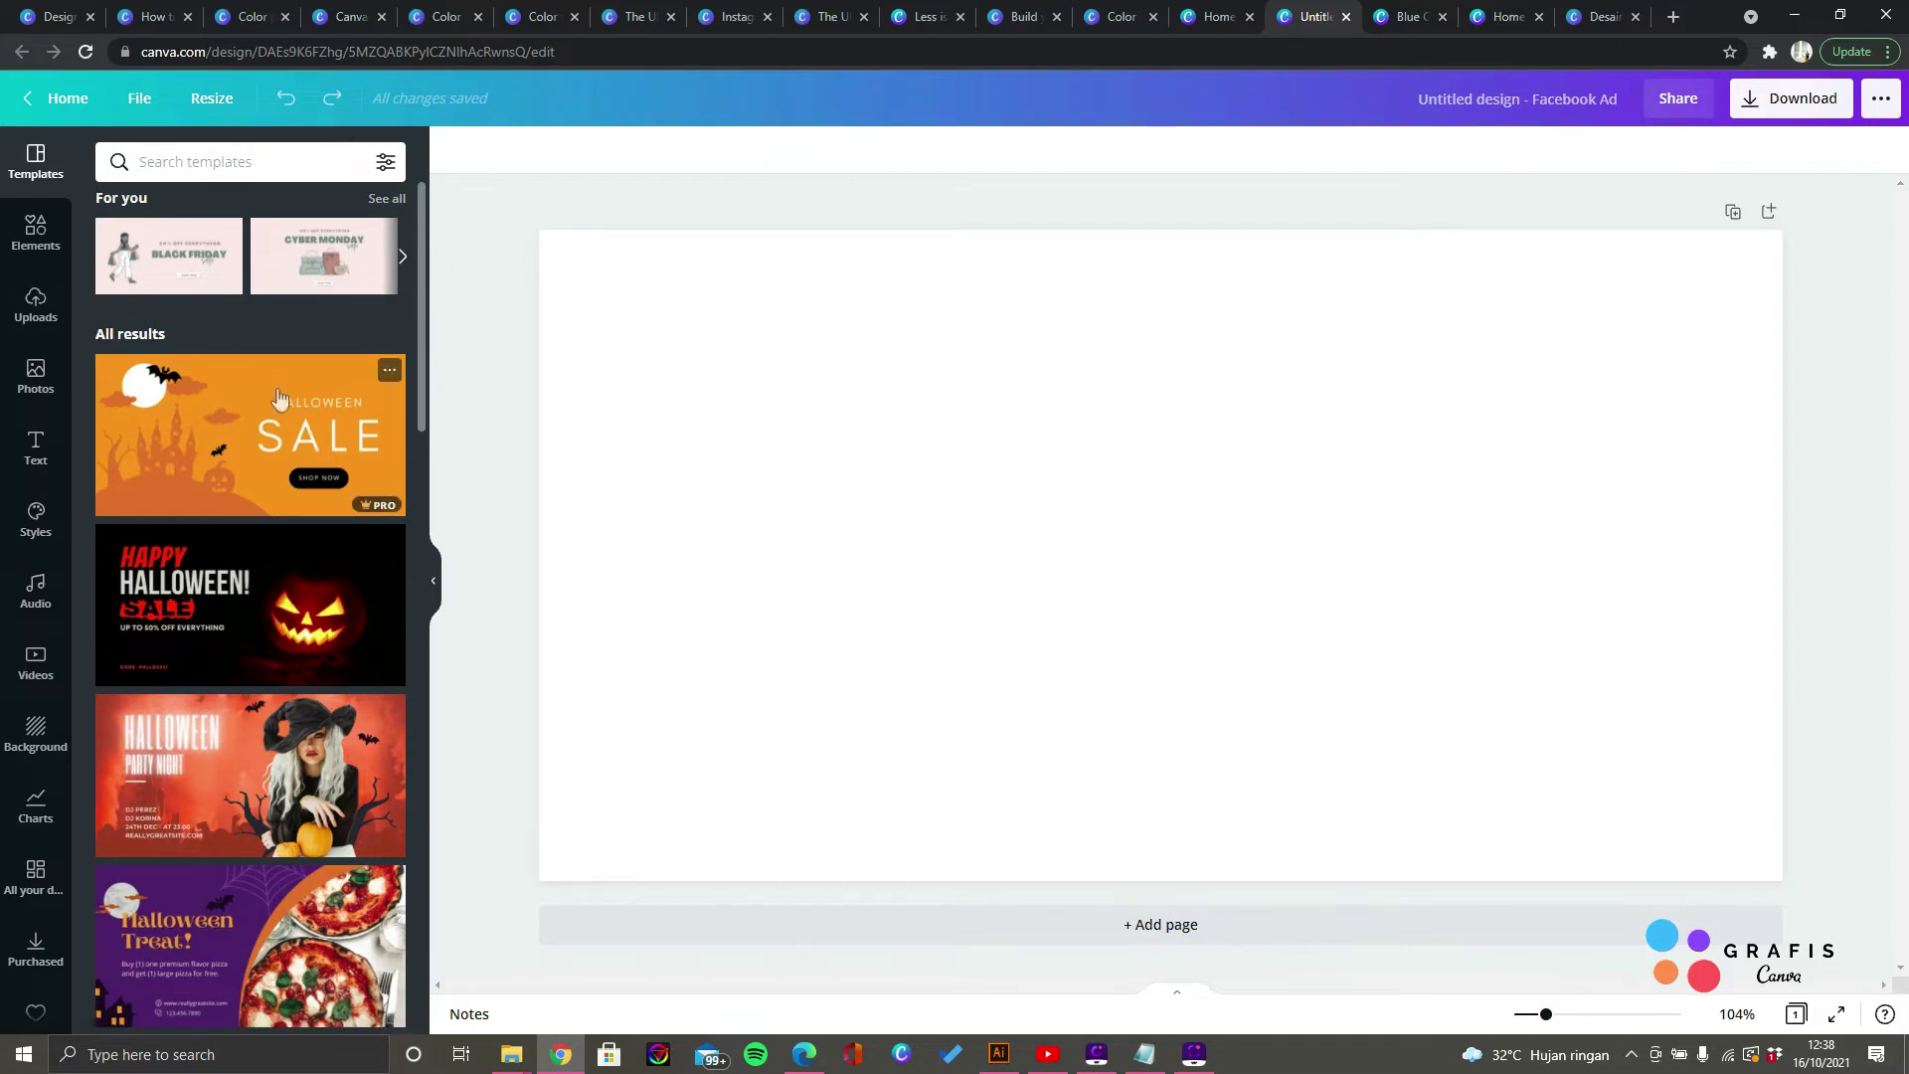
pyautogui.scroll(-5, 279, 399)
pyautogui.scroll(8, 275, 390)
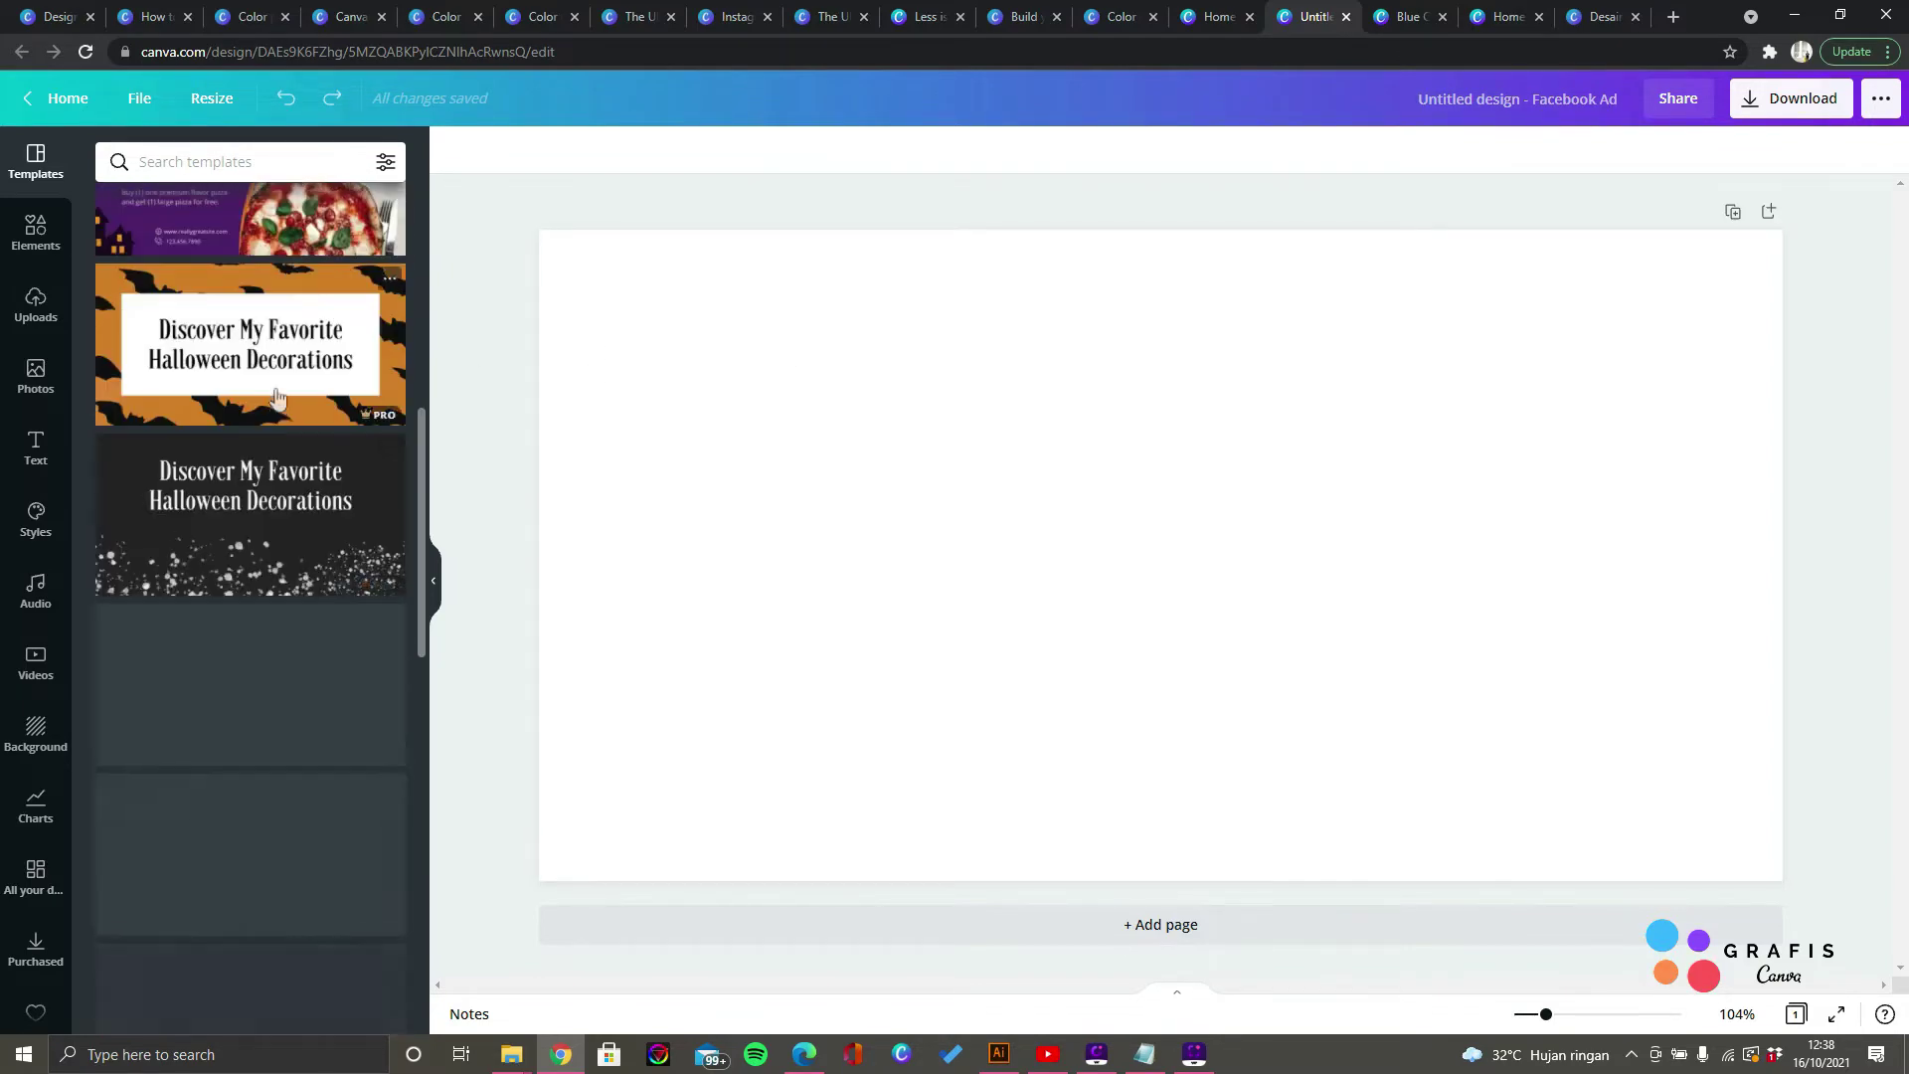
pyautogui.scroll(1, 277, 398)
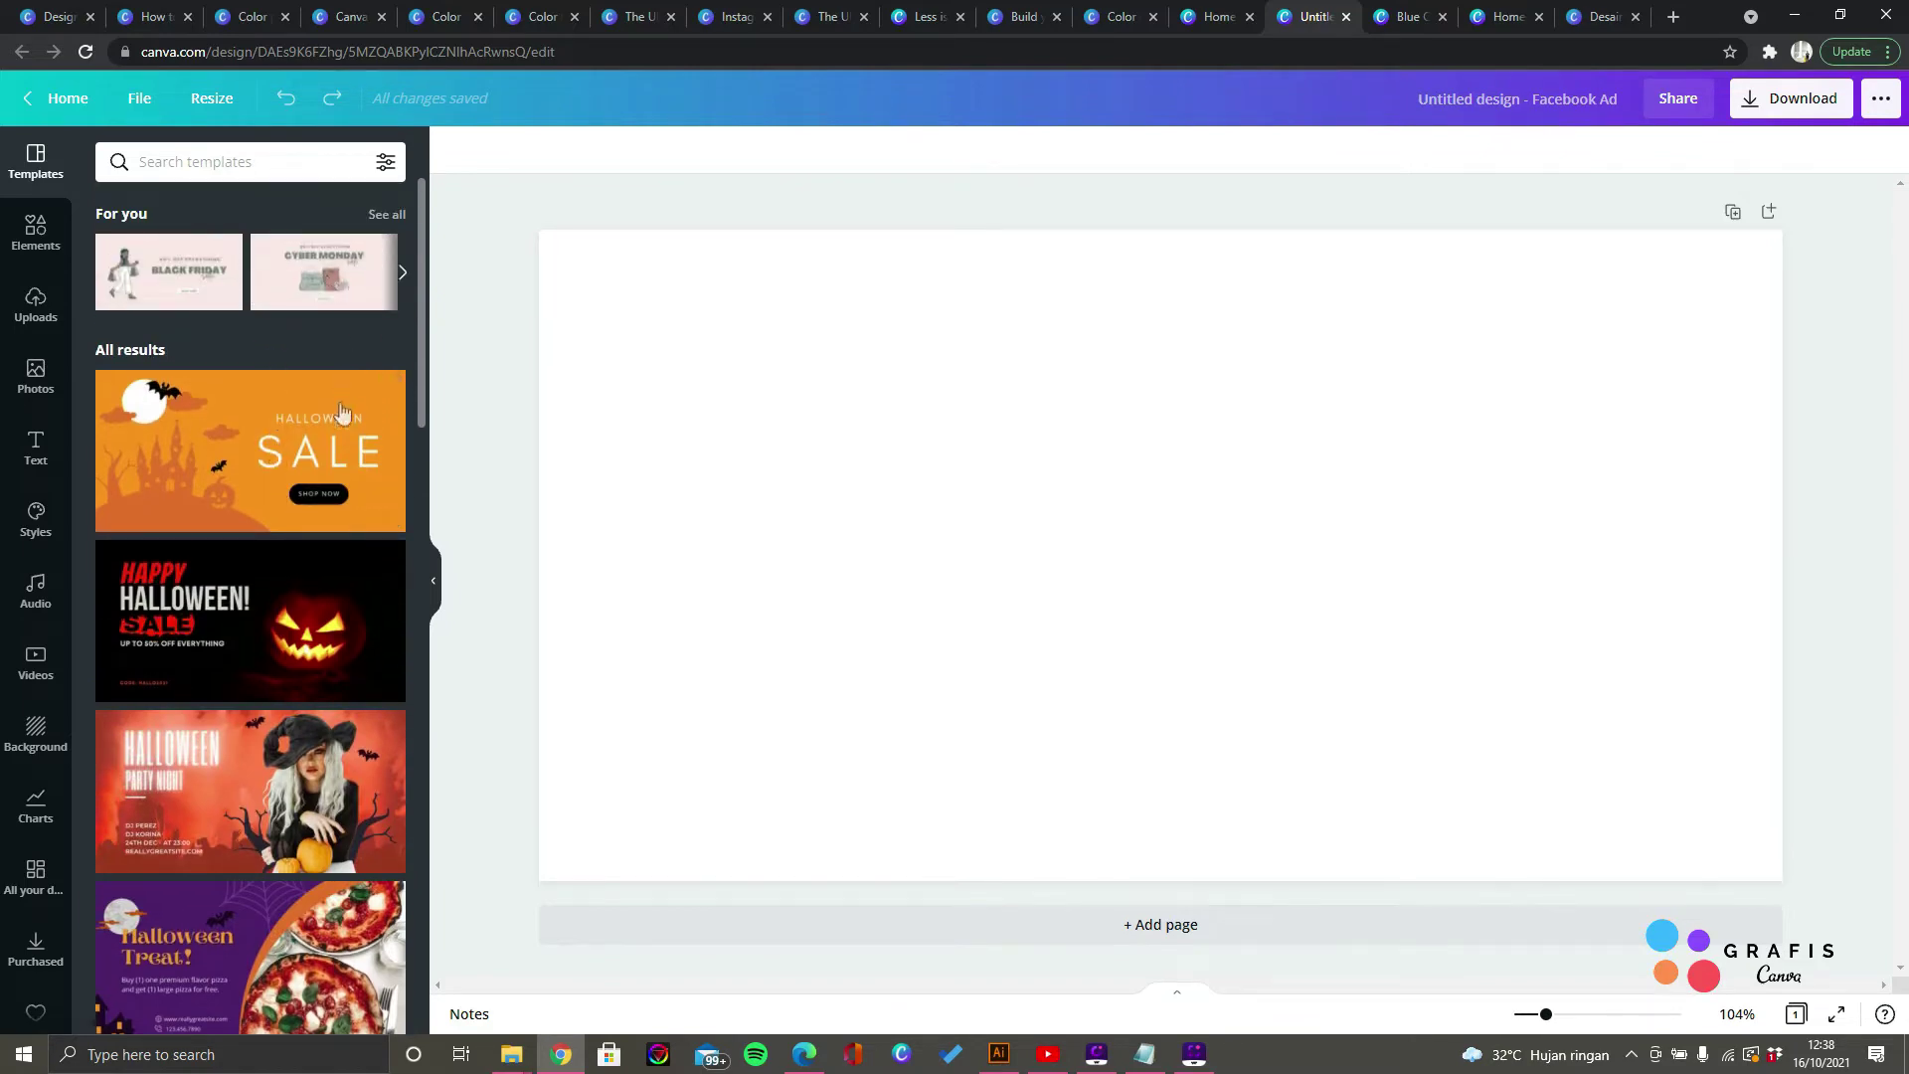
pyautogui.scroll(-8, 309, 504)
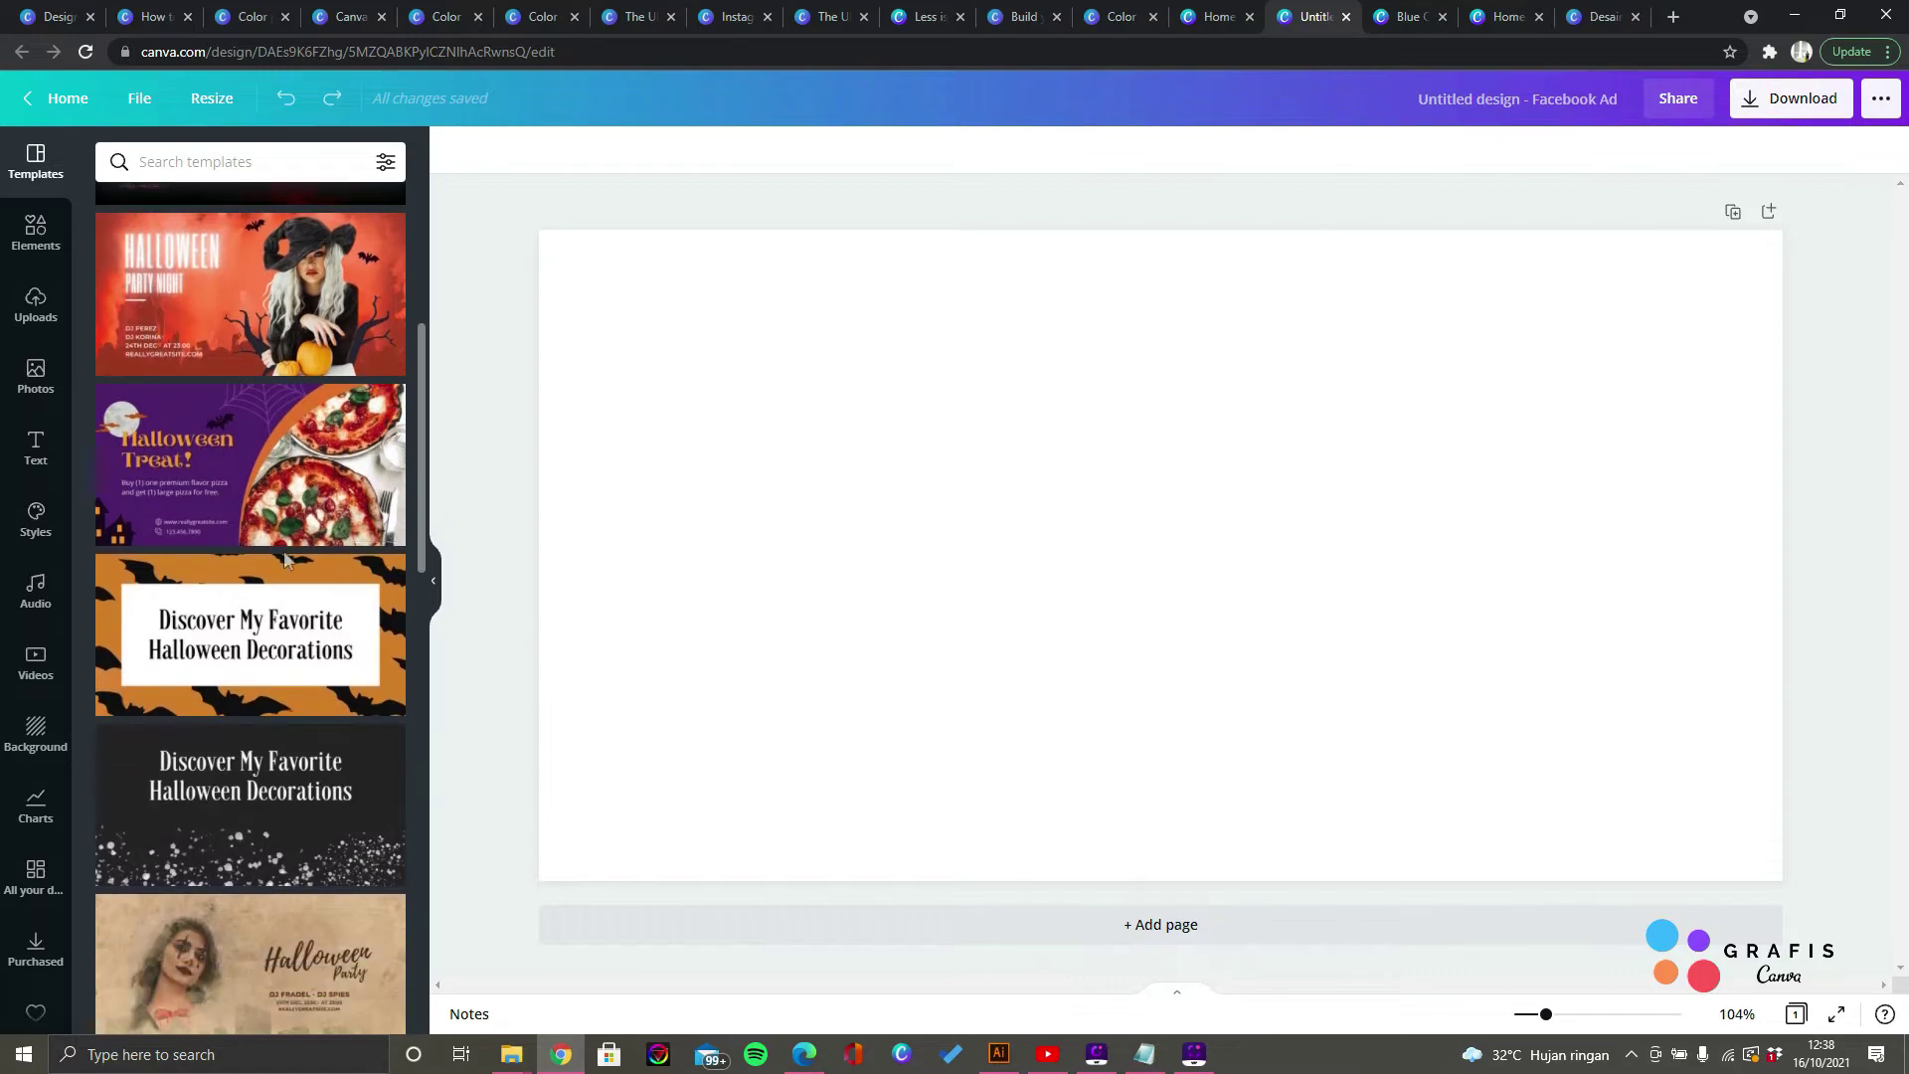
pyautogui.scroll(-12, 284, 563)
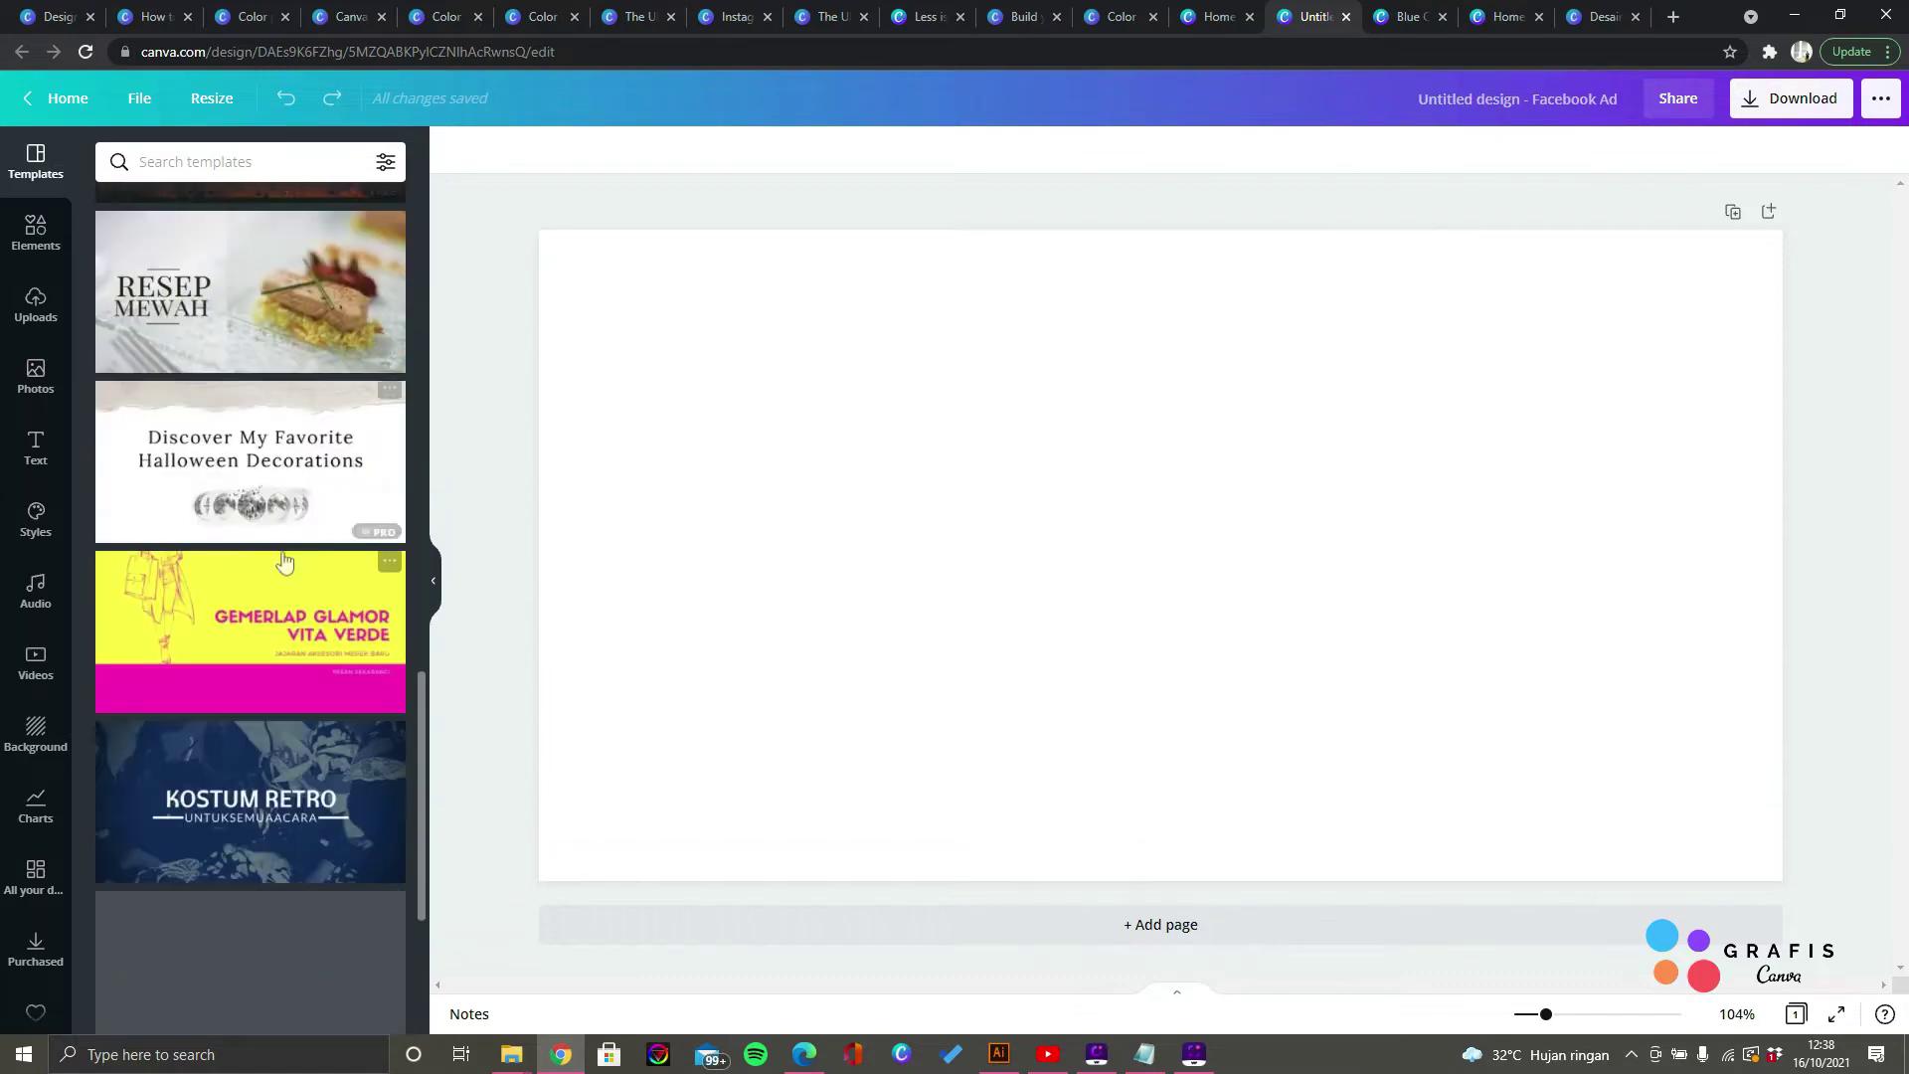
pyautogui.scroll(-10, 284, 563)
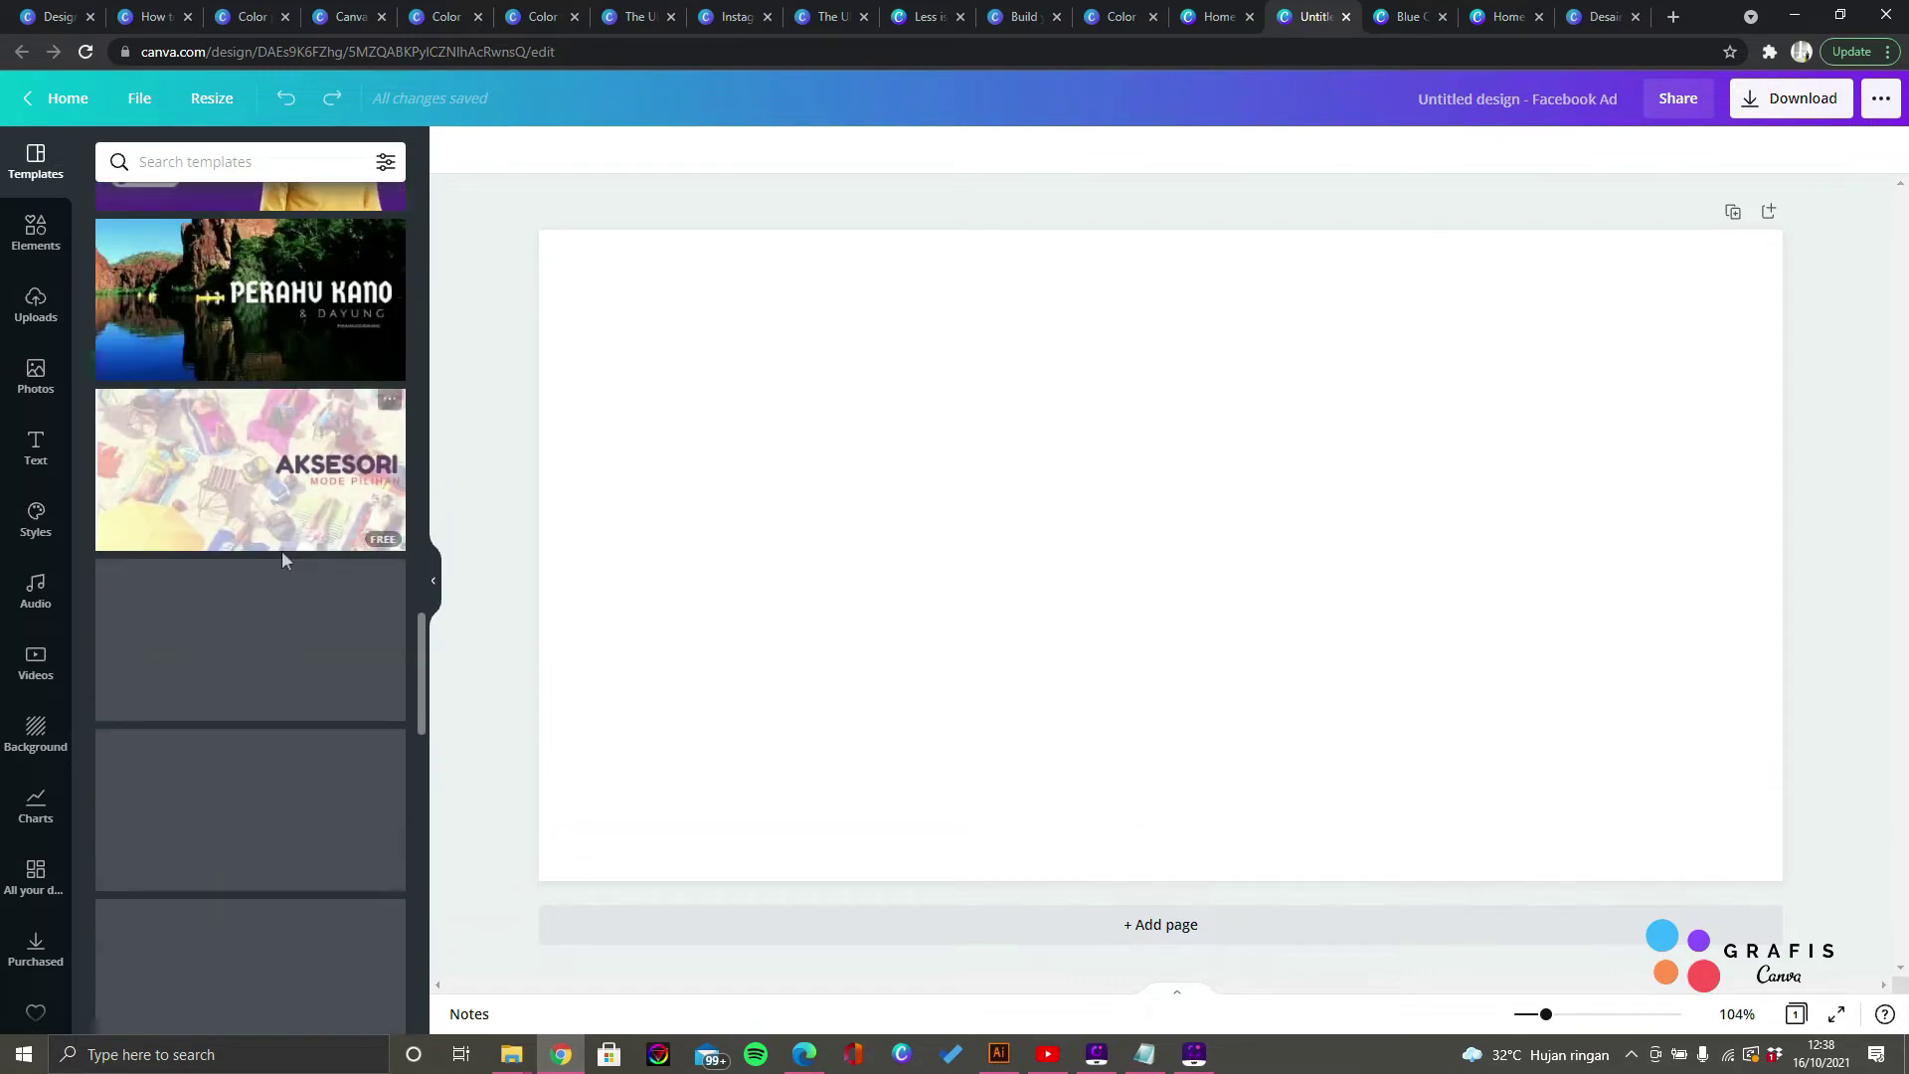
# Step: Look through the remaining Facebook Ad templates and return to the home page
pyautogui.scroll(-4, 283, 560)
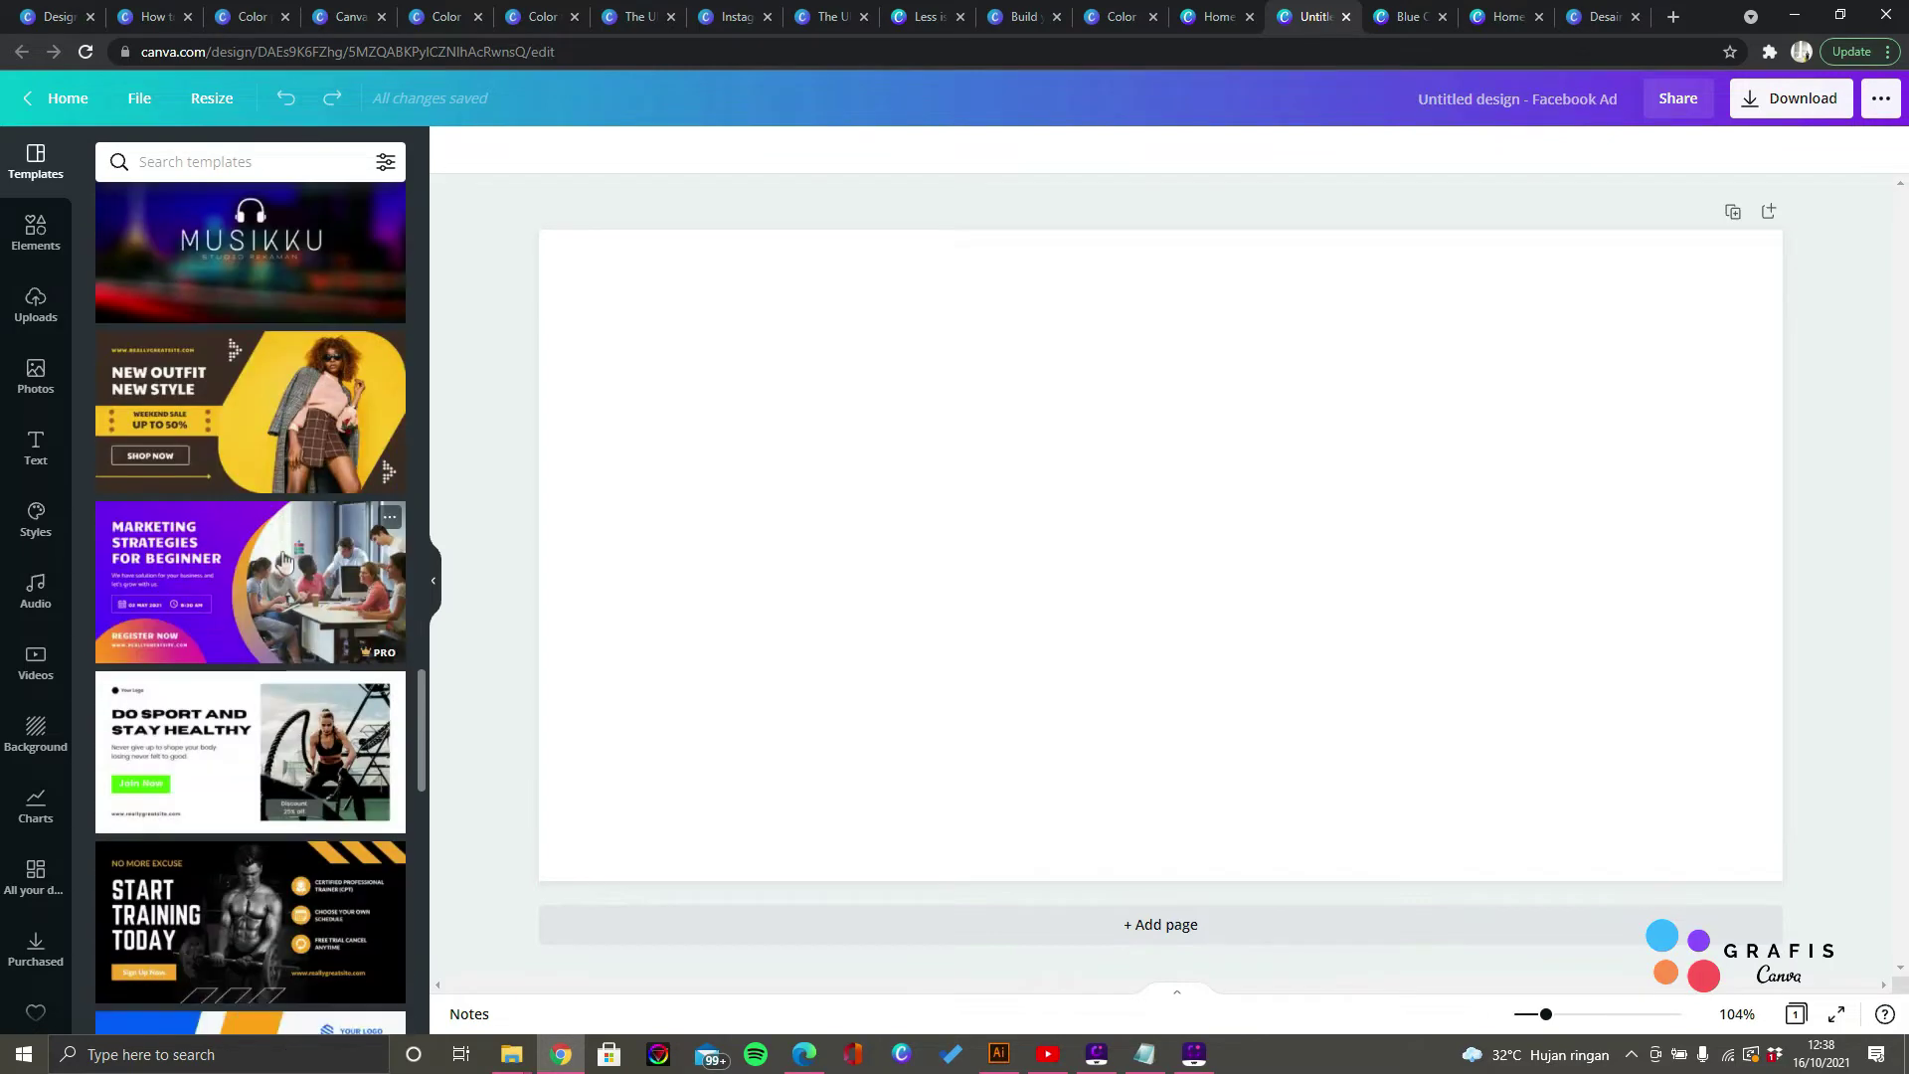
pyautogui.scroll(-12, 226, 423)
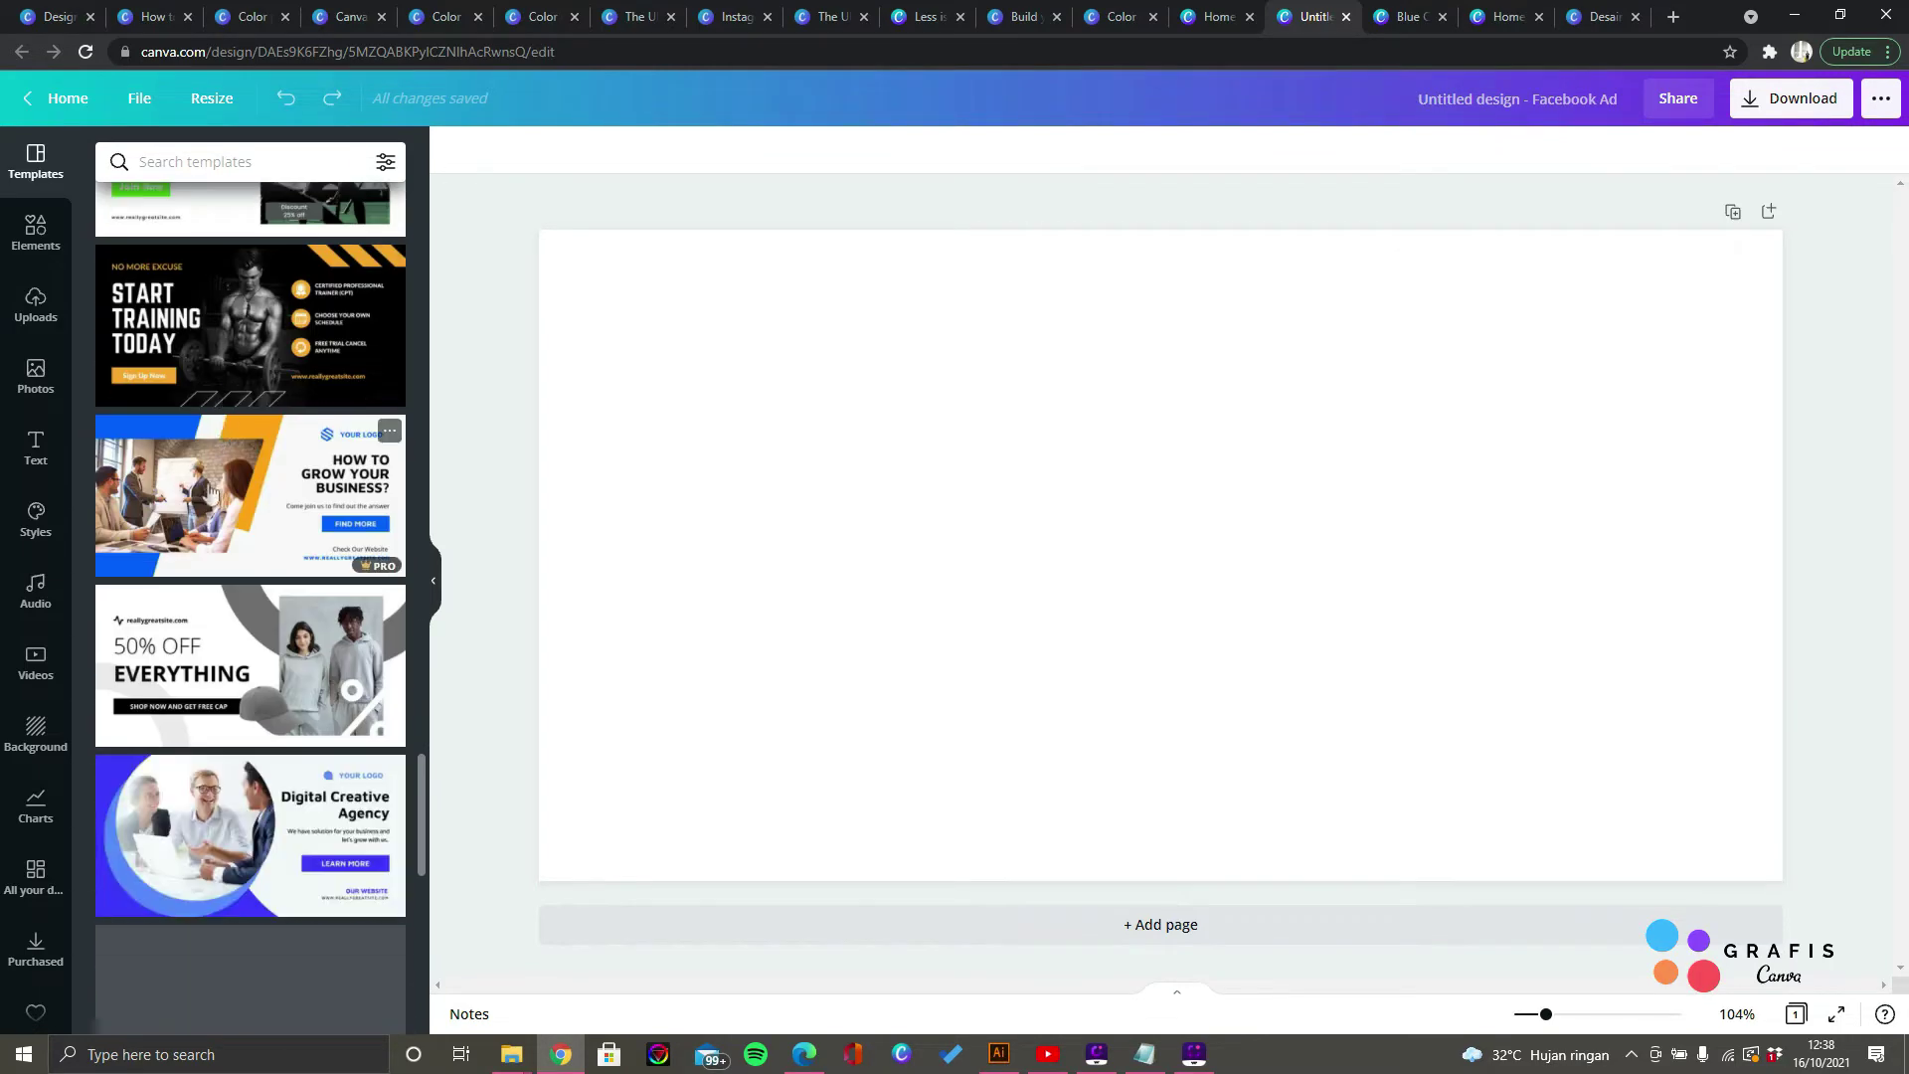
pyautogui.scroll(-5, 208, 527)
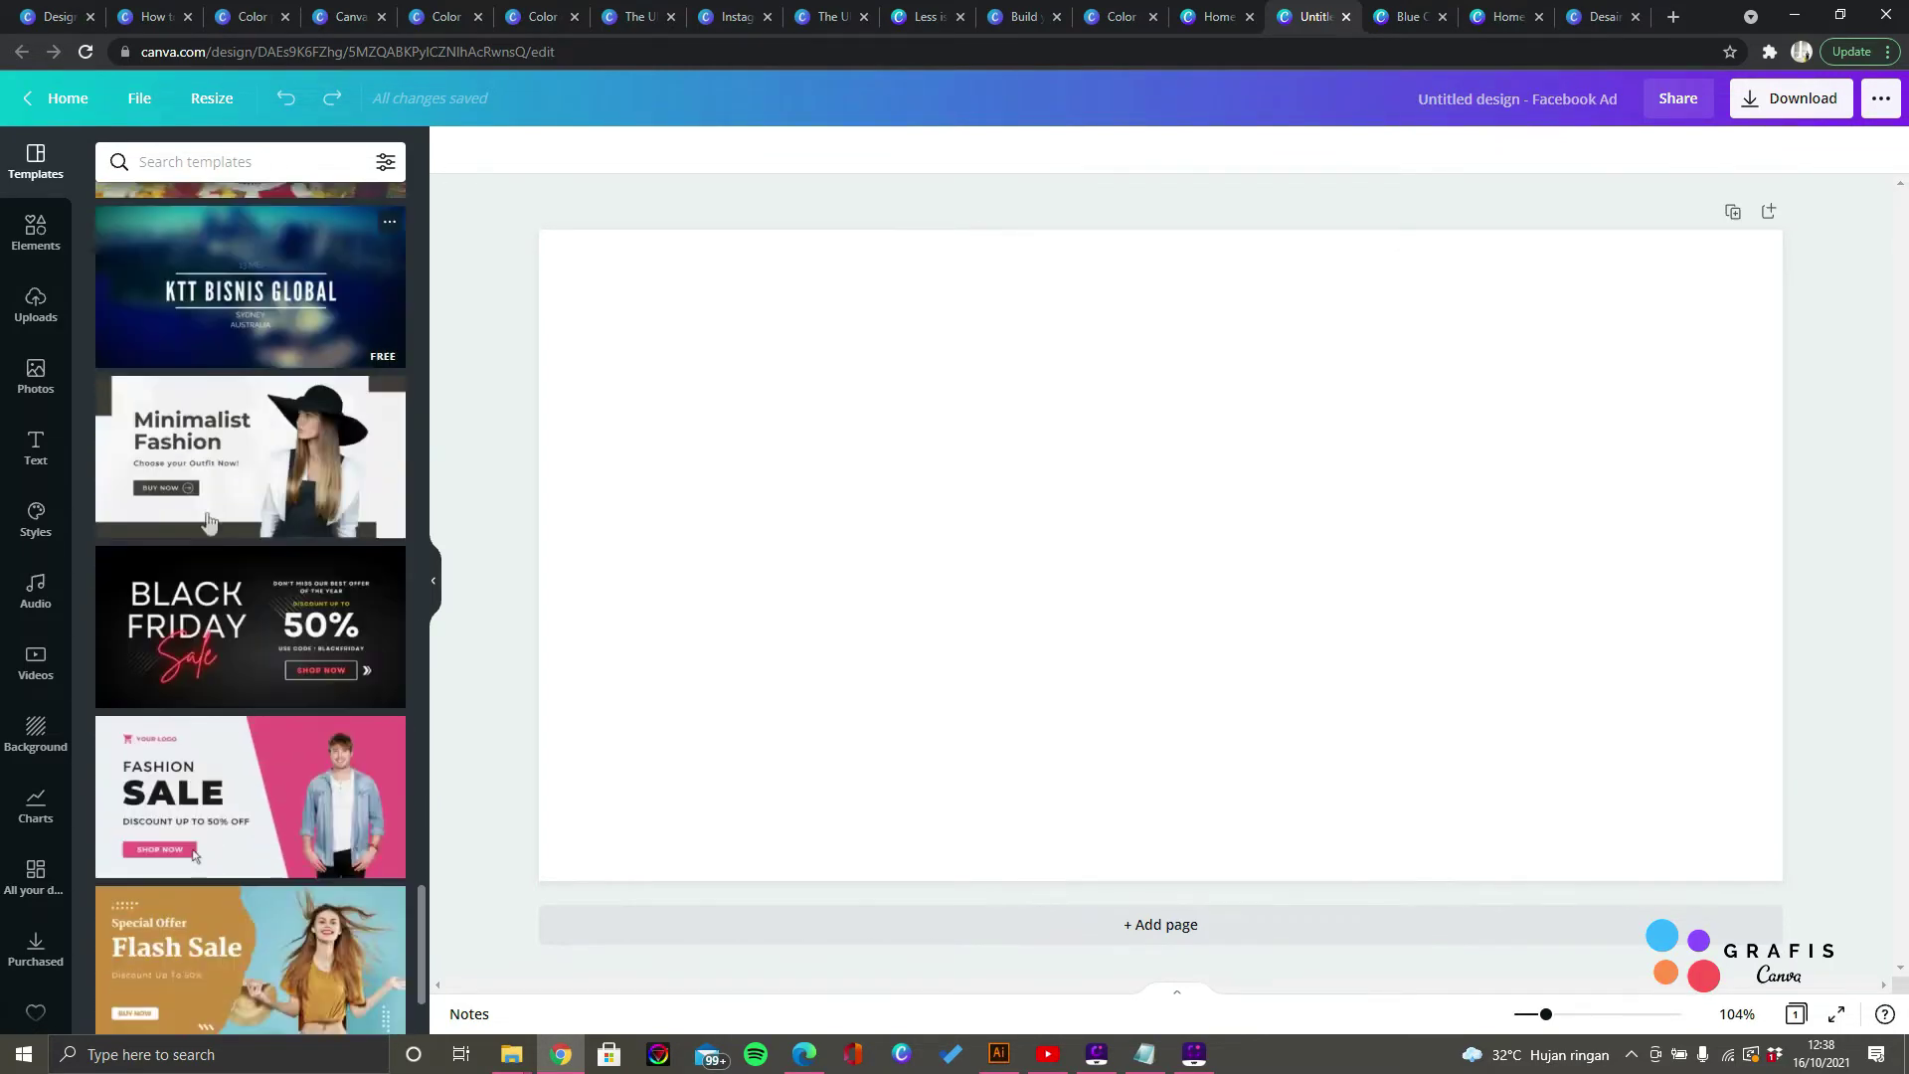
pyautogui.scroll(-2, 200, 696)
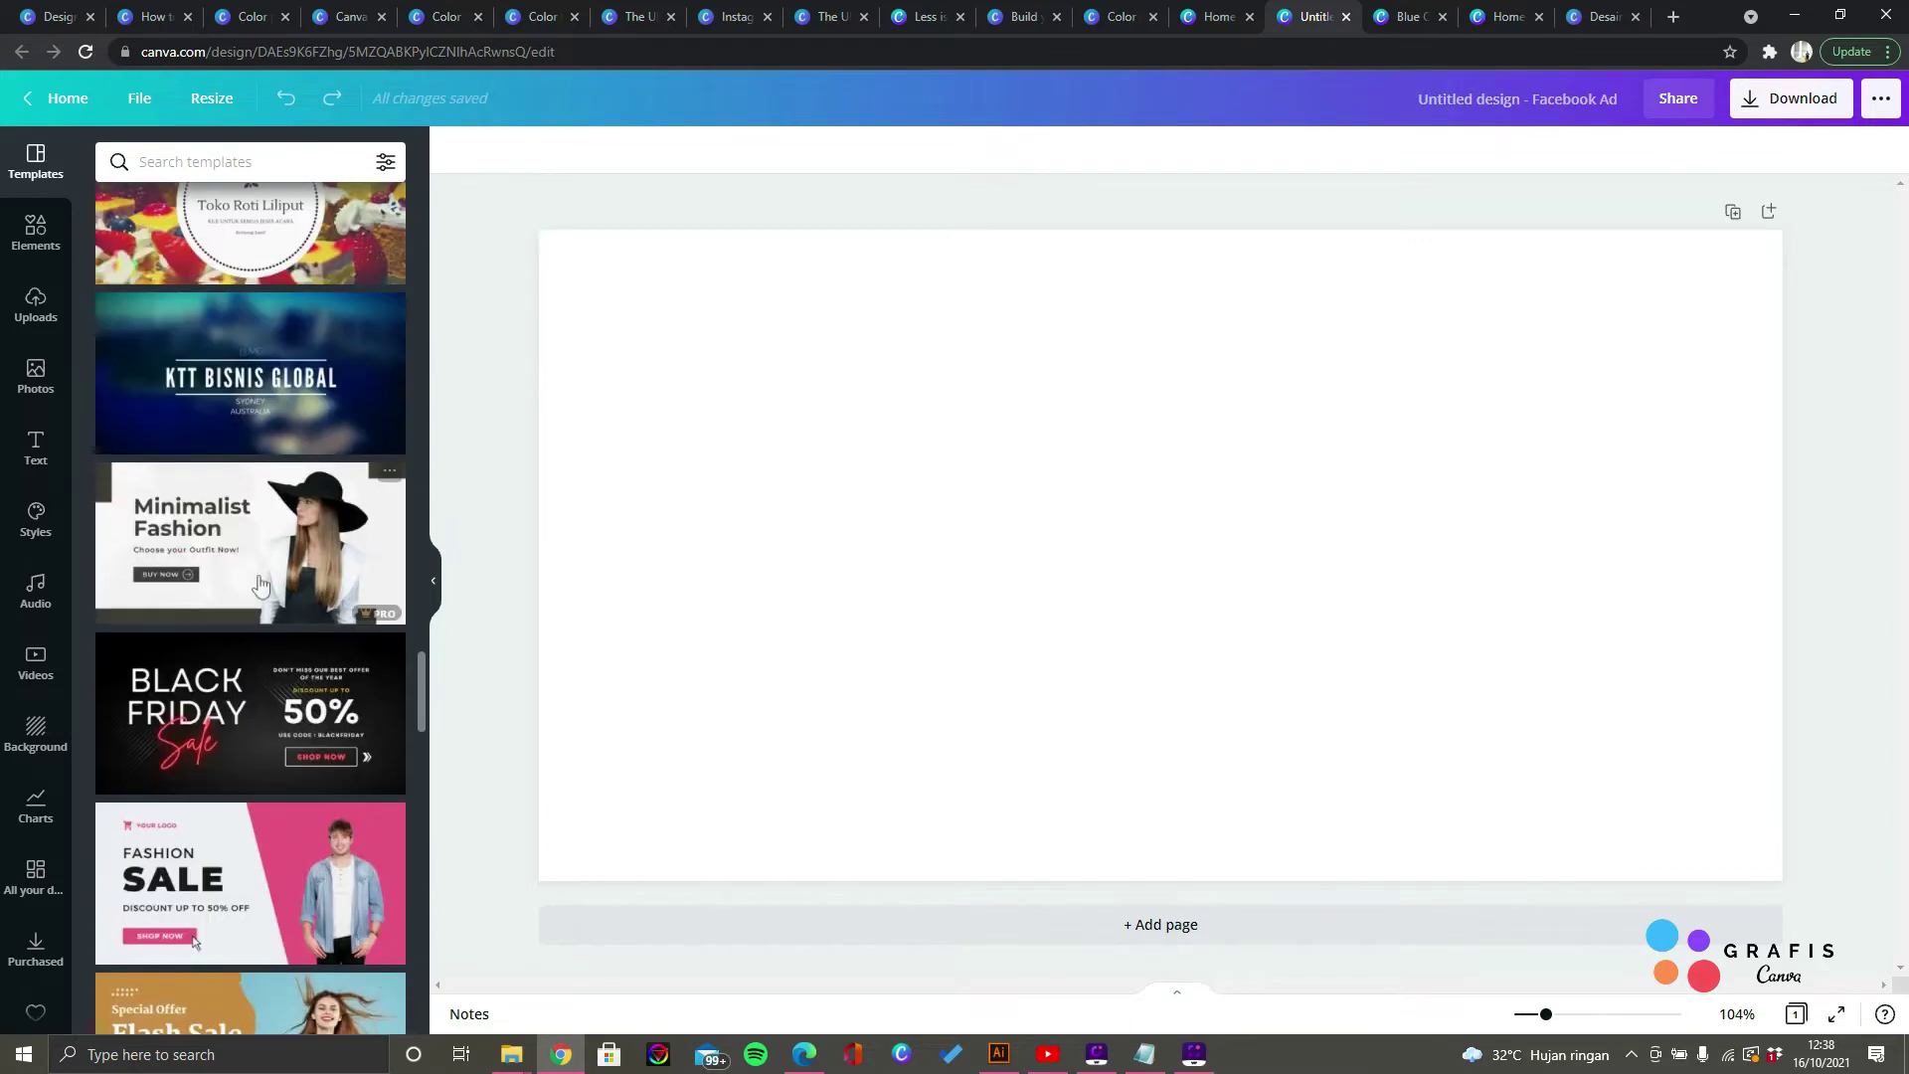
pyautogui.click(31, 103)
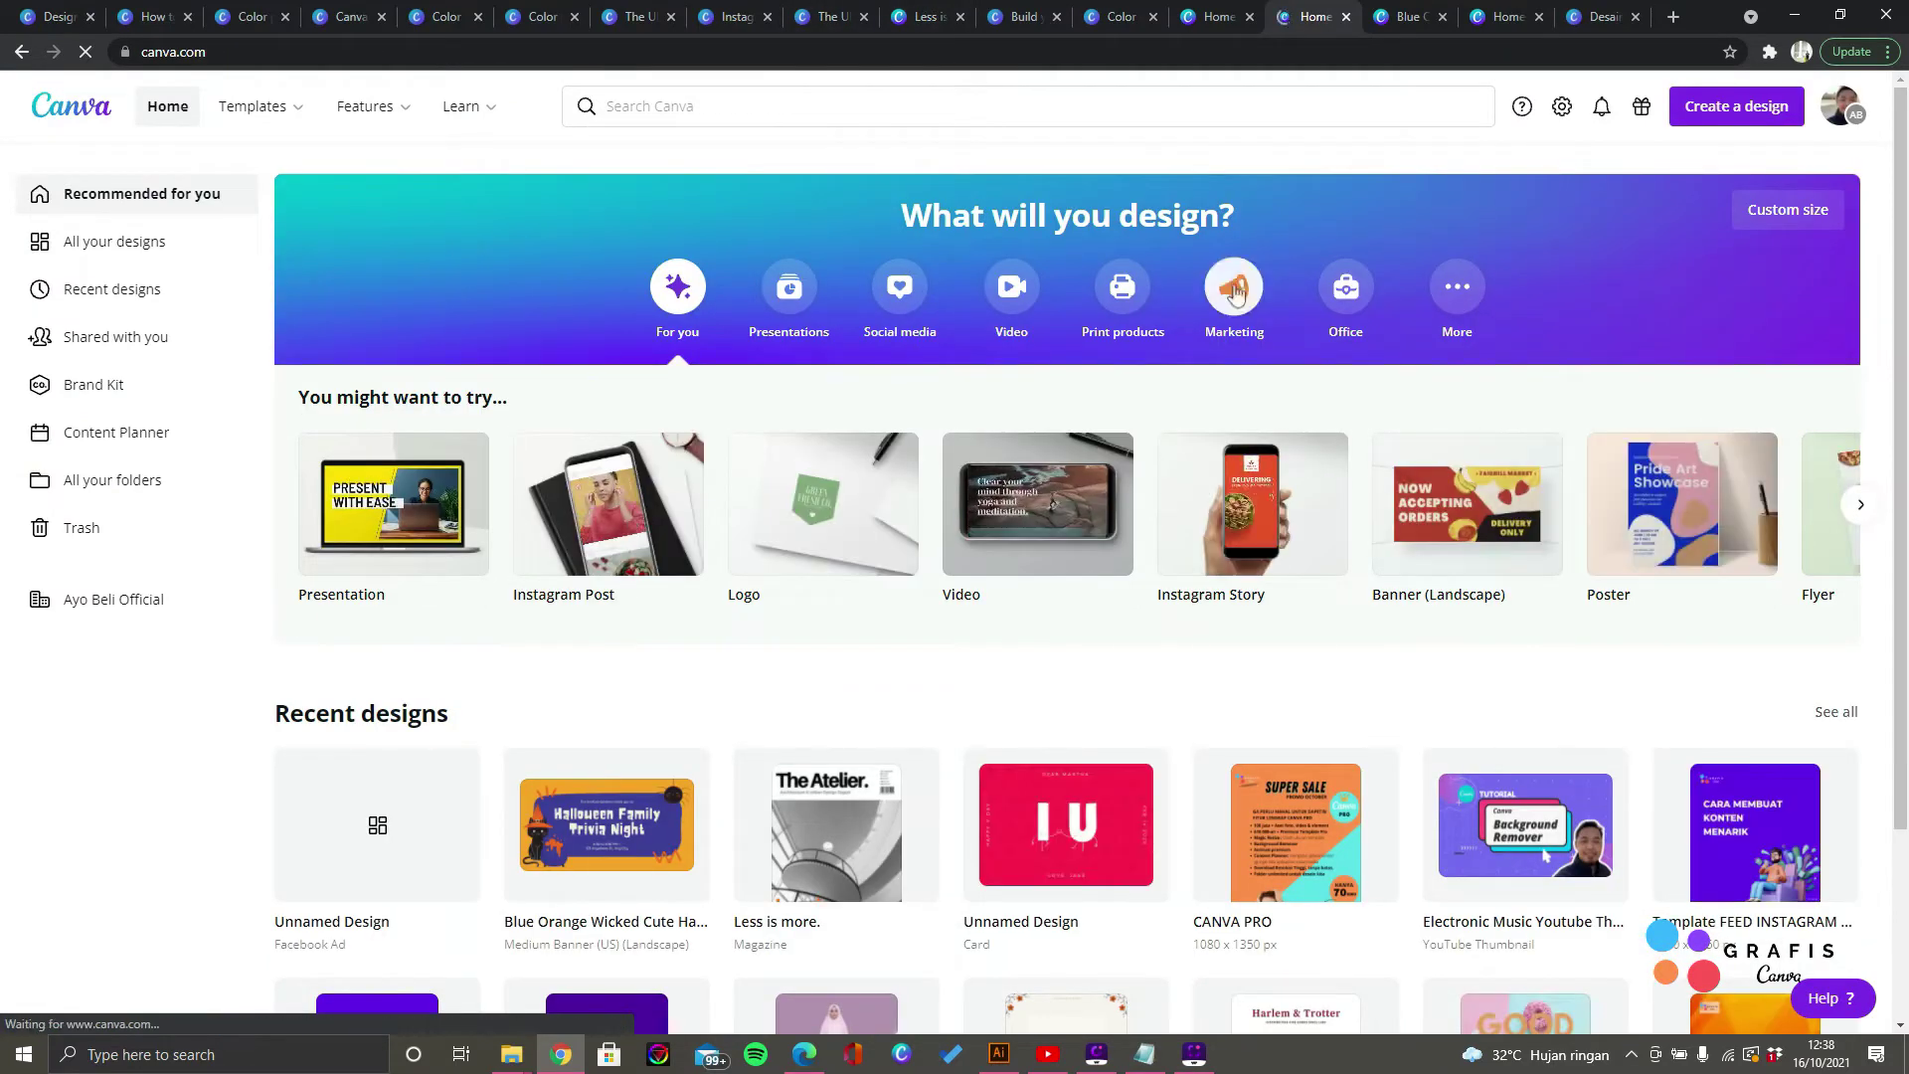
# Step: Look through the office document formats most loved by teams to the end of the row
pyautogui.click(1342, 293)
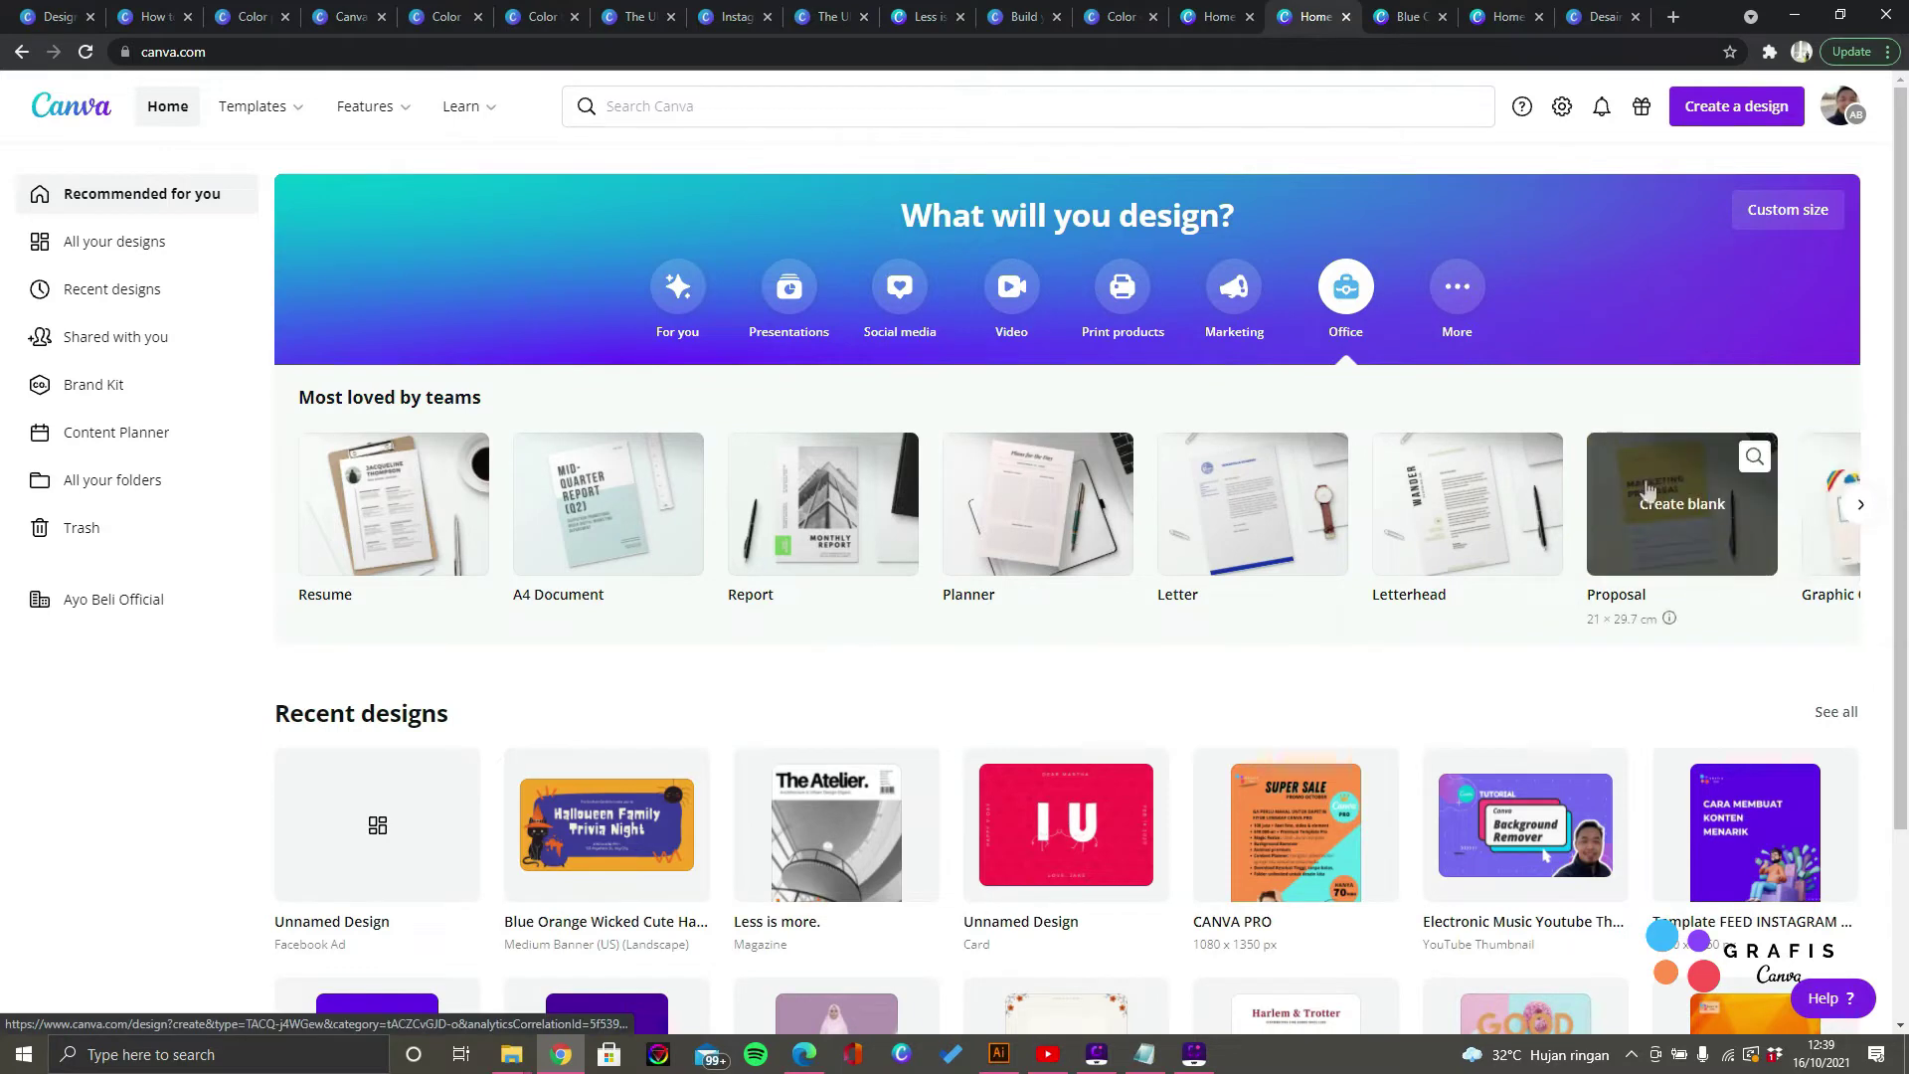
pyautogui.click(1859, 504)
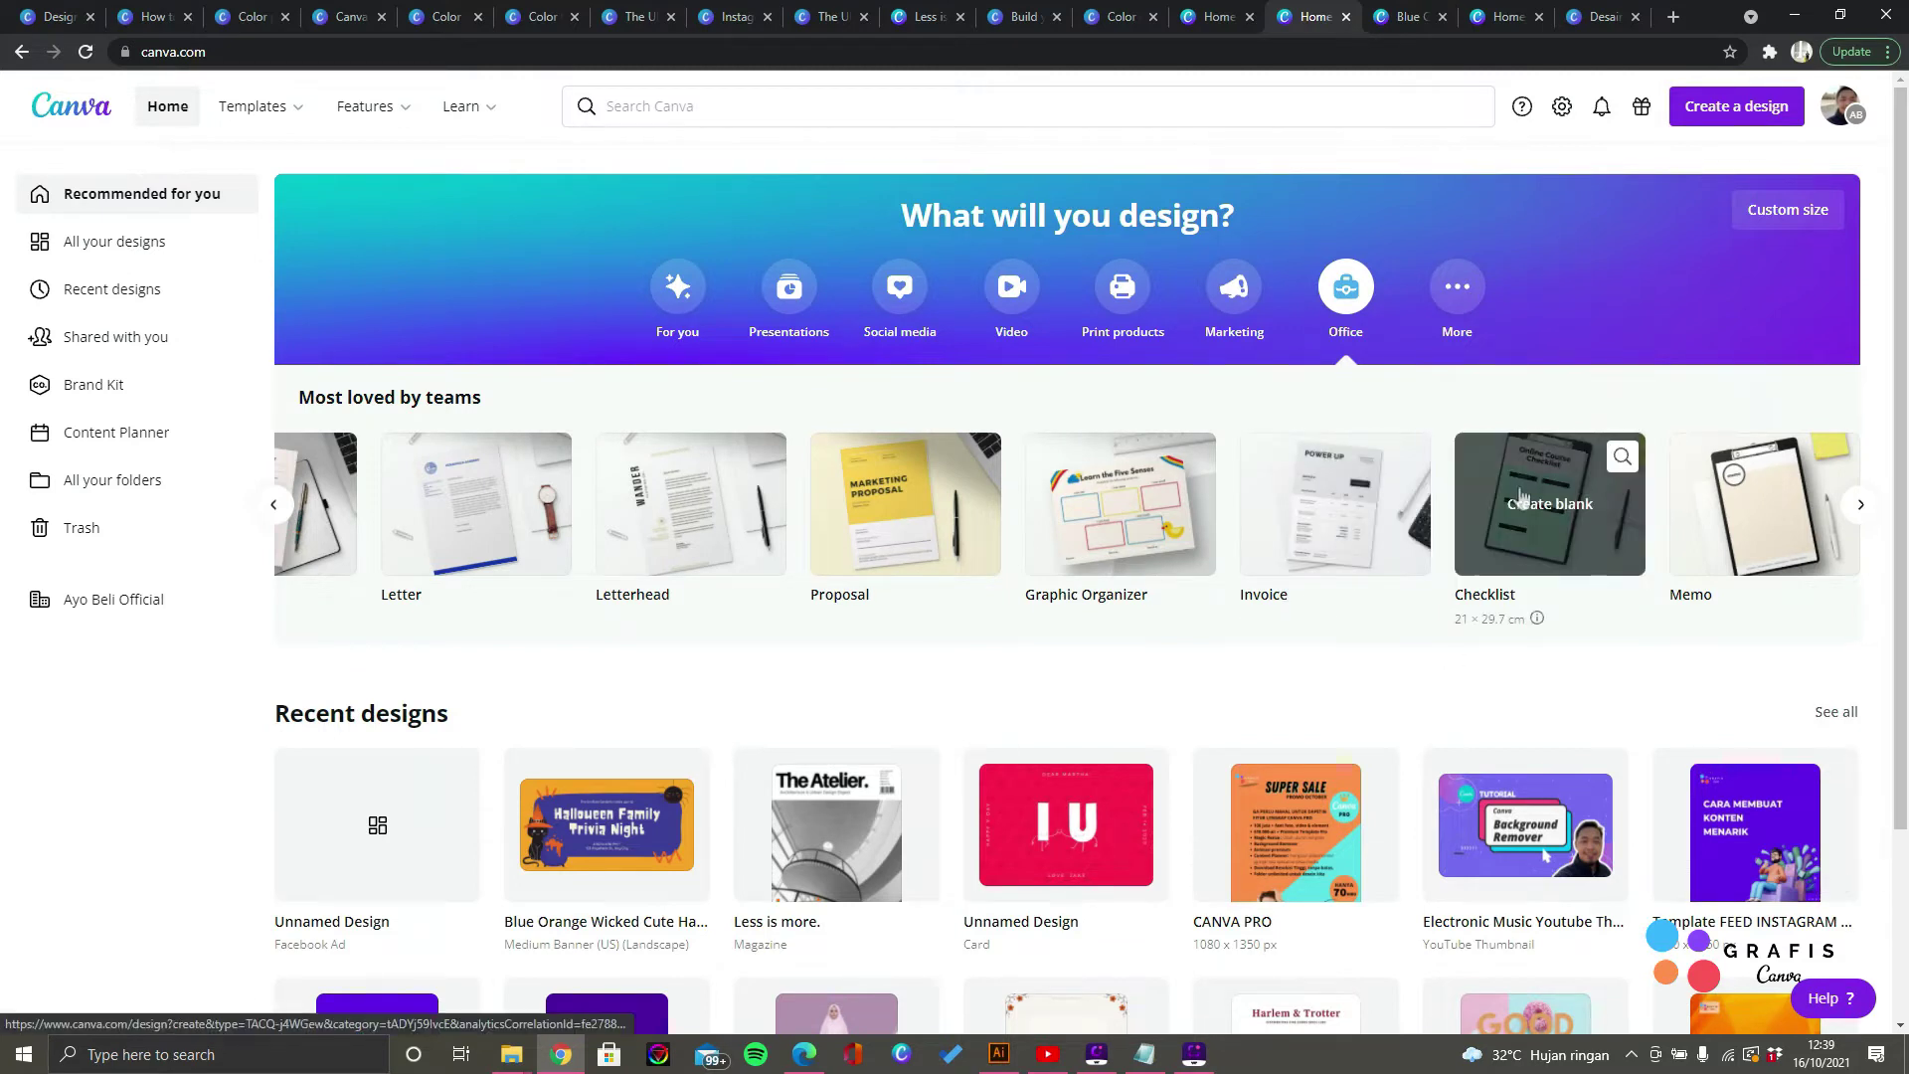
pyautogui.click(1857, 503)
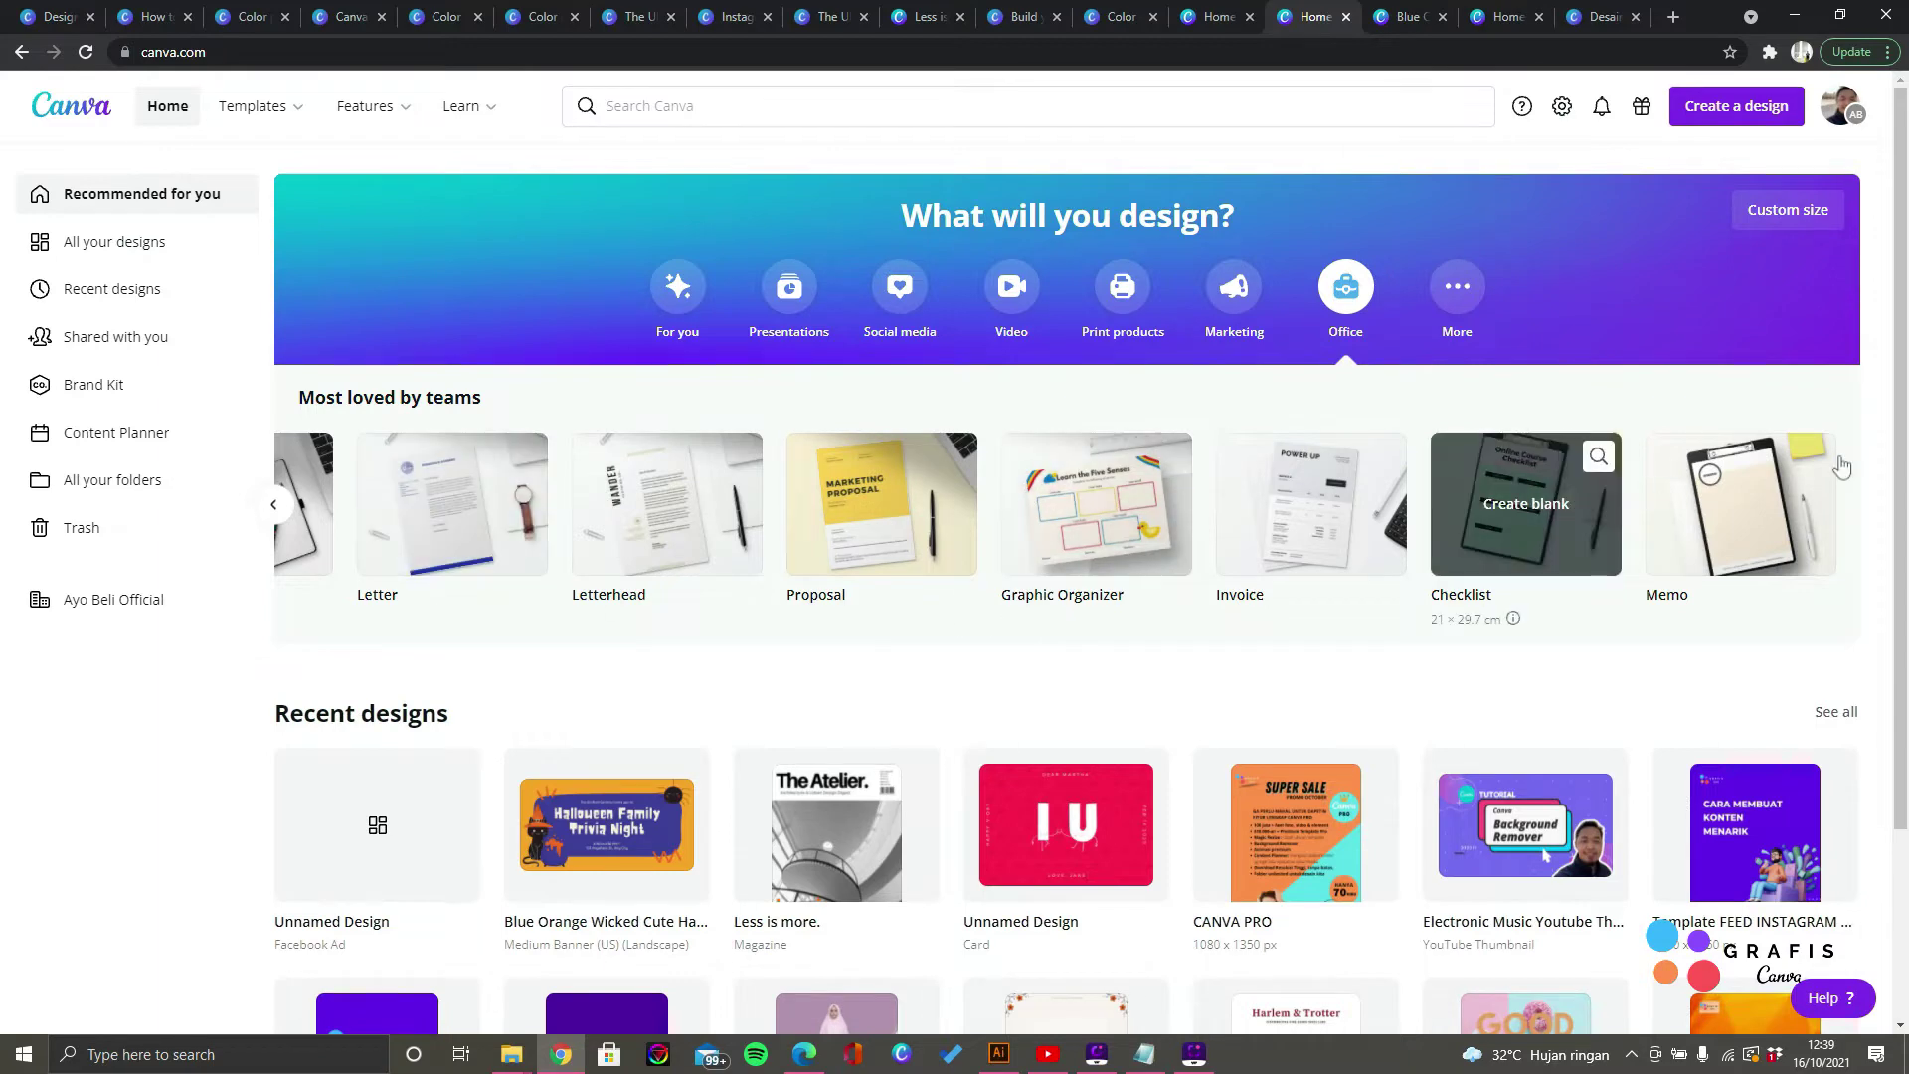
pyautogui.scroll(-3, 1494, 517)
pyautogui.scroll(3, 1494, 517)
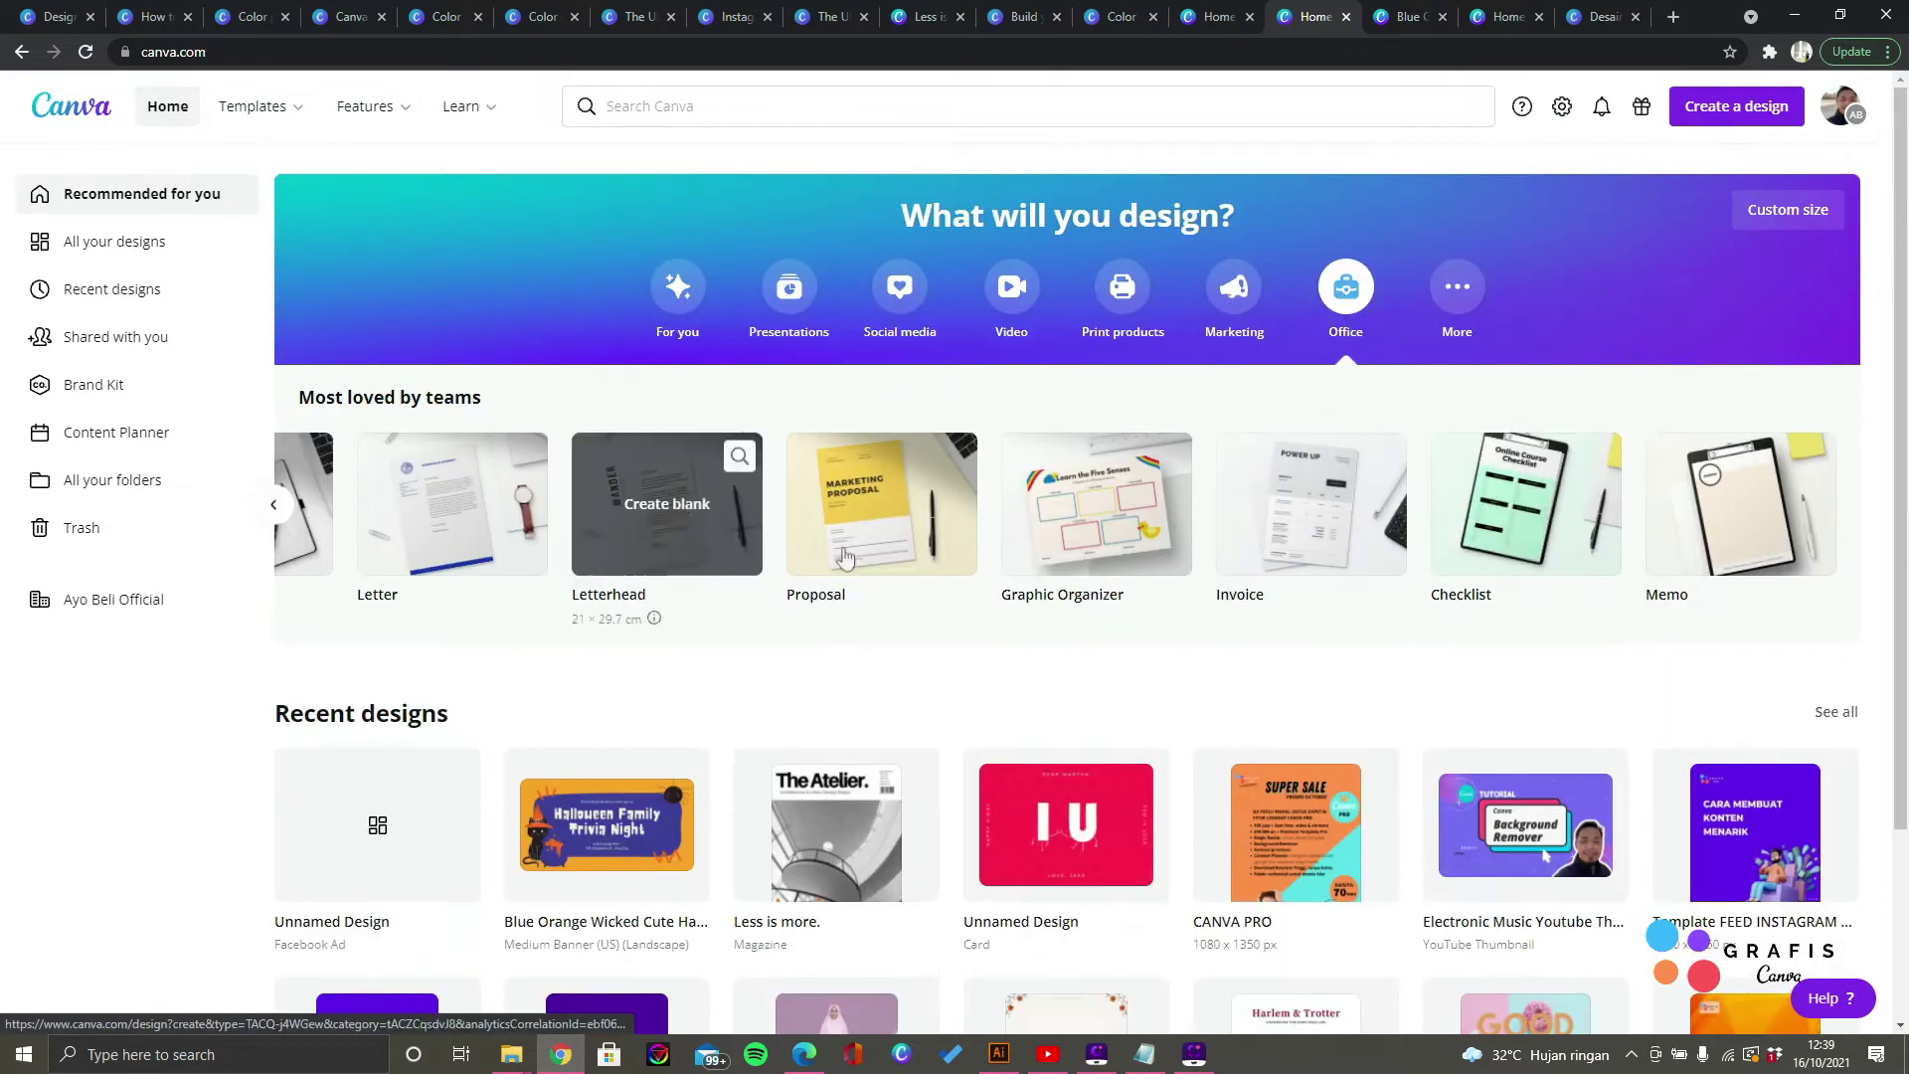
# Step: Look through the additional "Try something new" design formats to the end of the row
pyautogui.click(1470, 297)
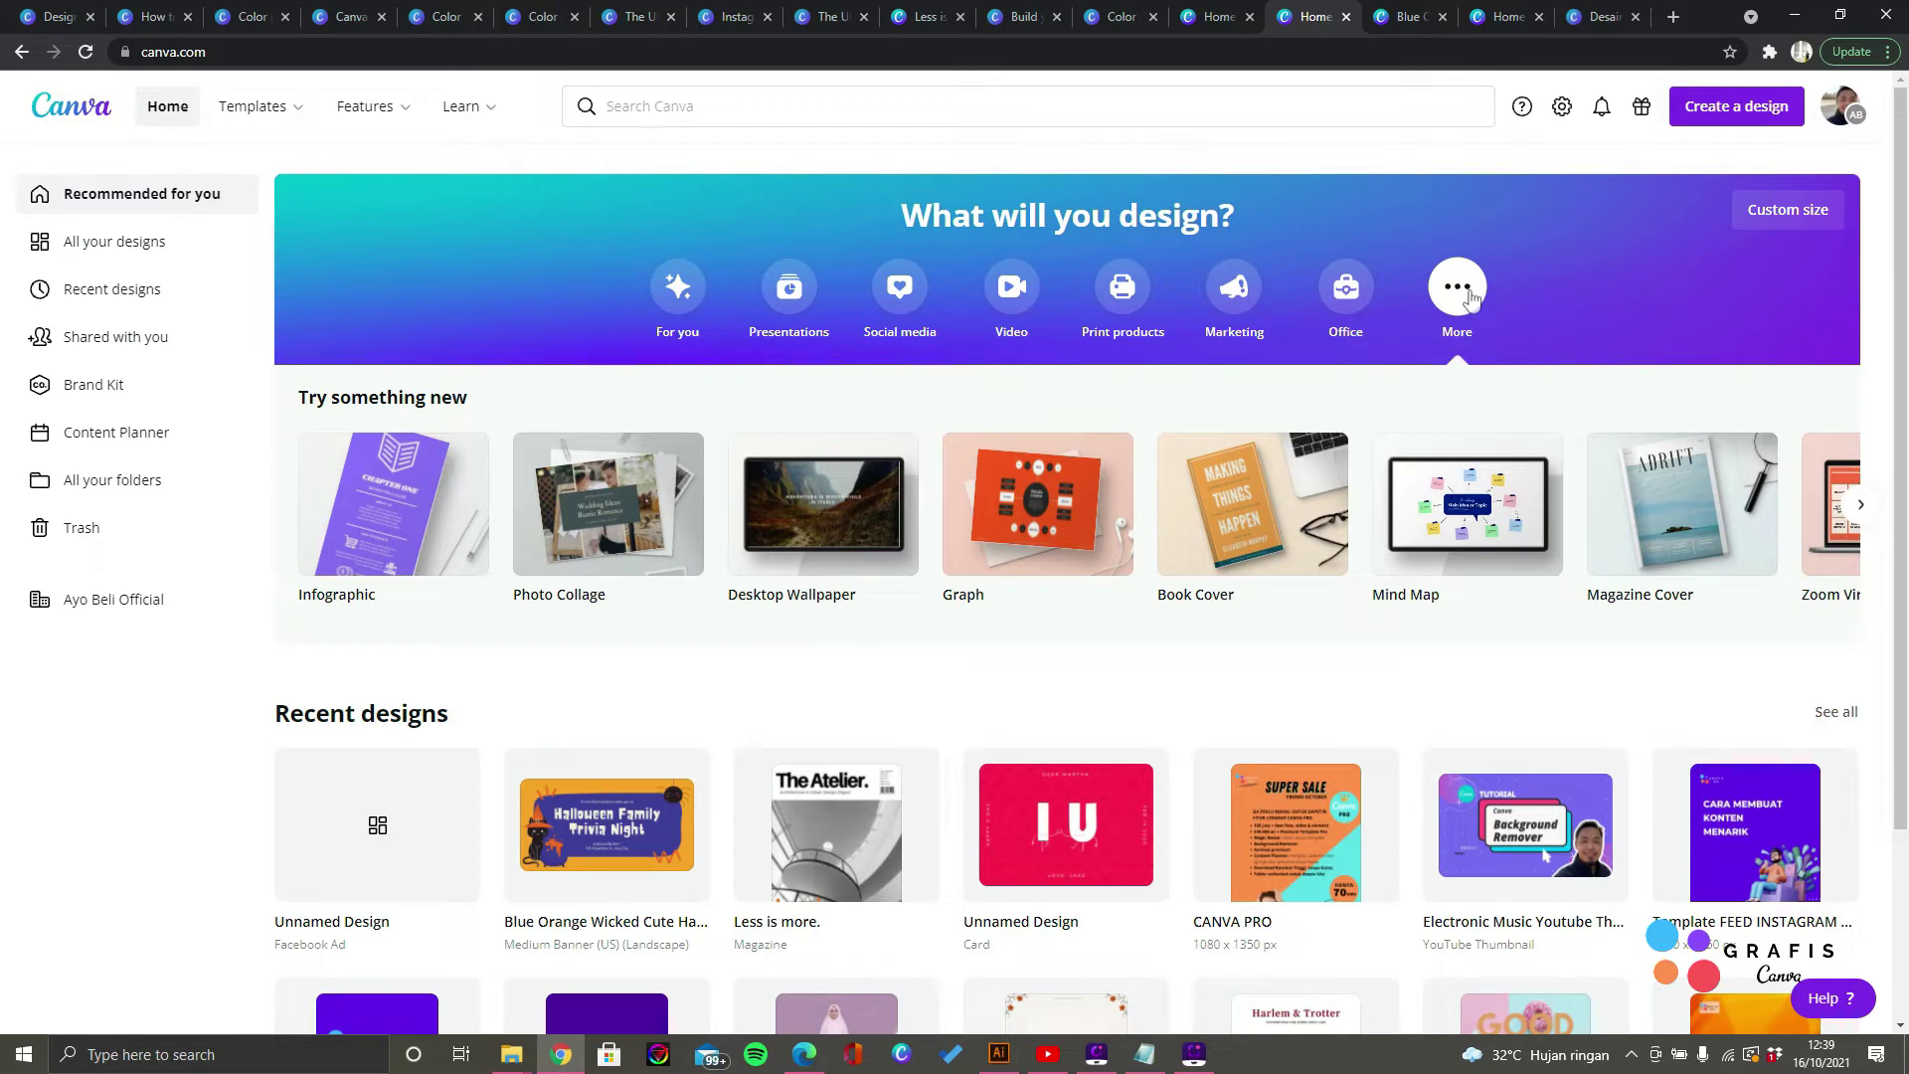
pyautogui.scroll(-3, 369, 482)
pyautogui.scroll(3, 408, 482)
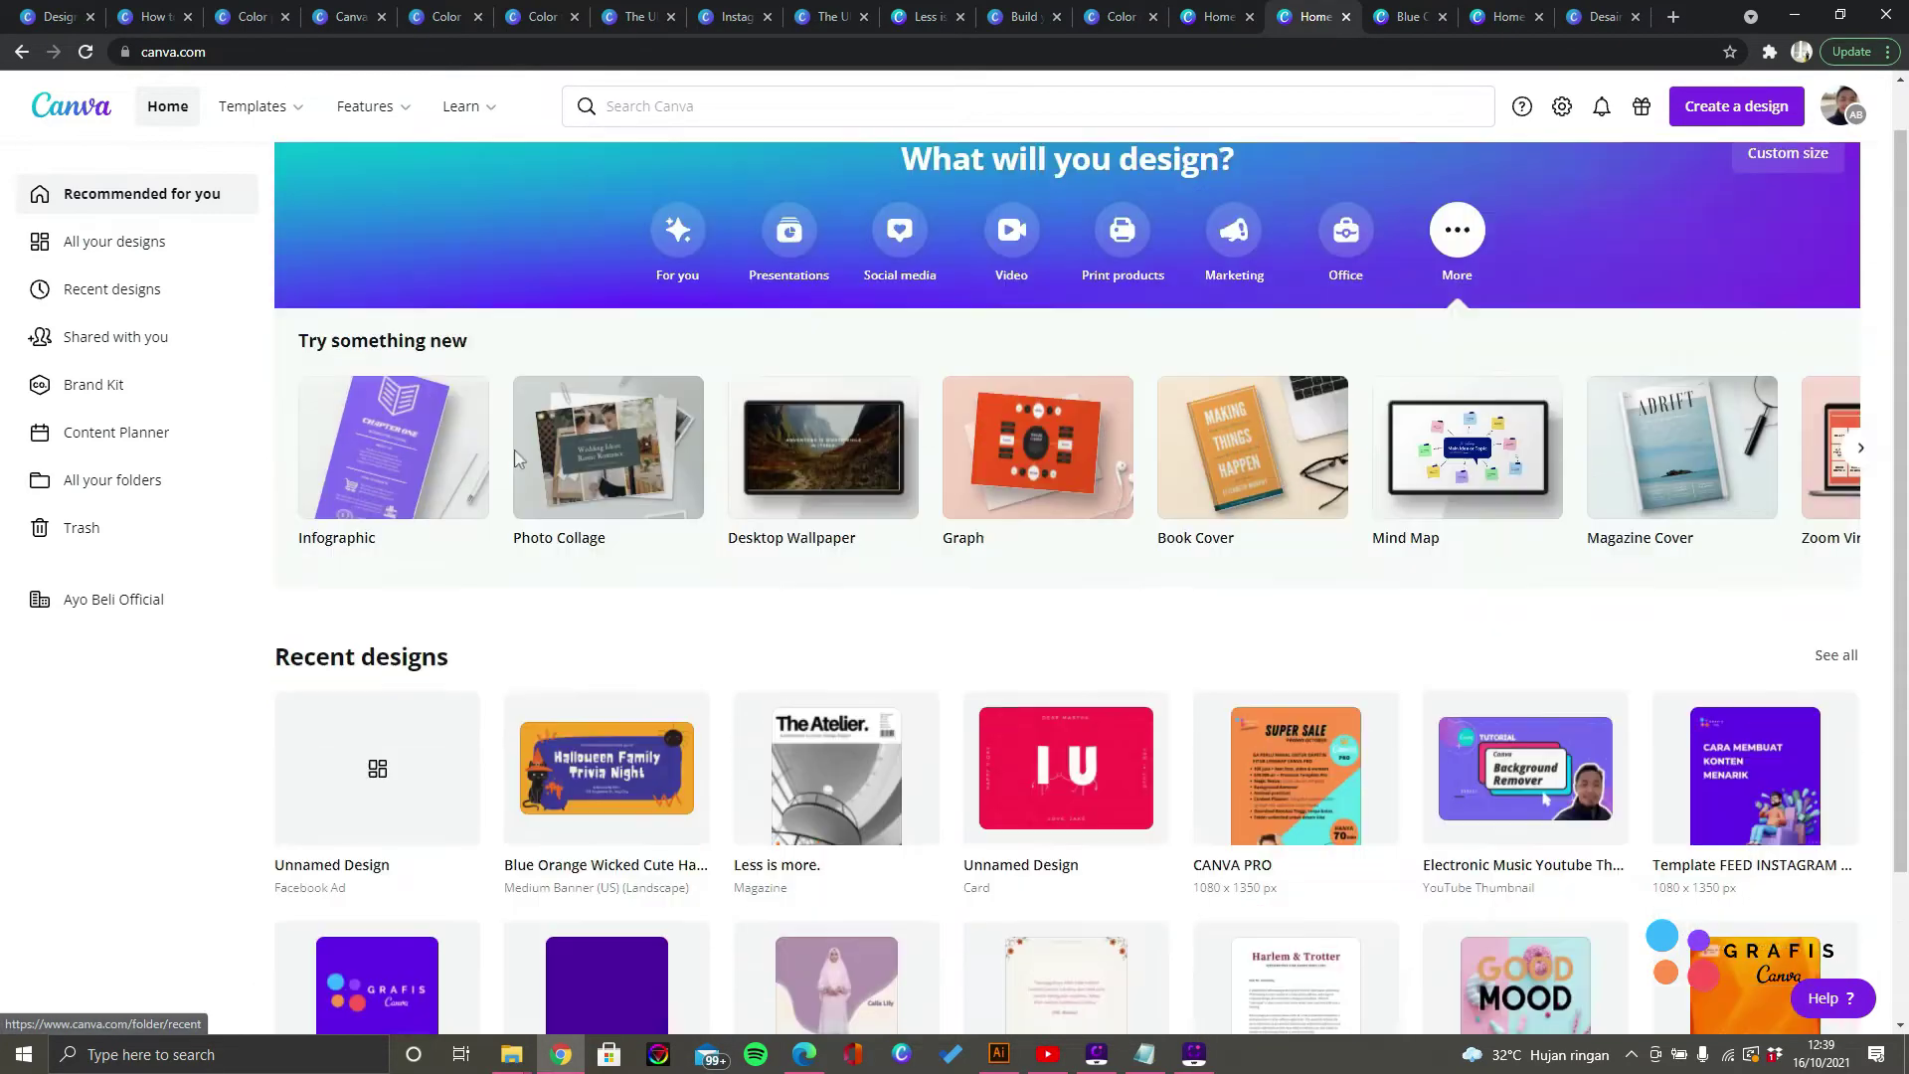
pyautogui.click(1851, 509)
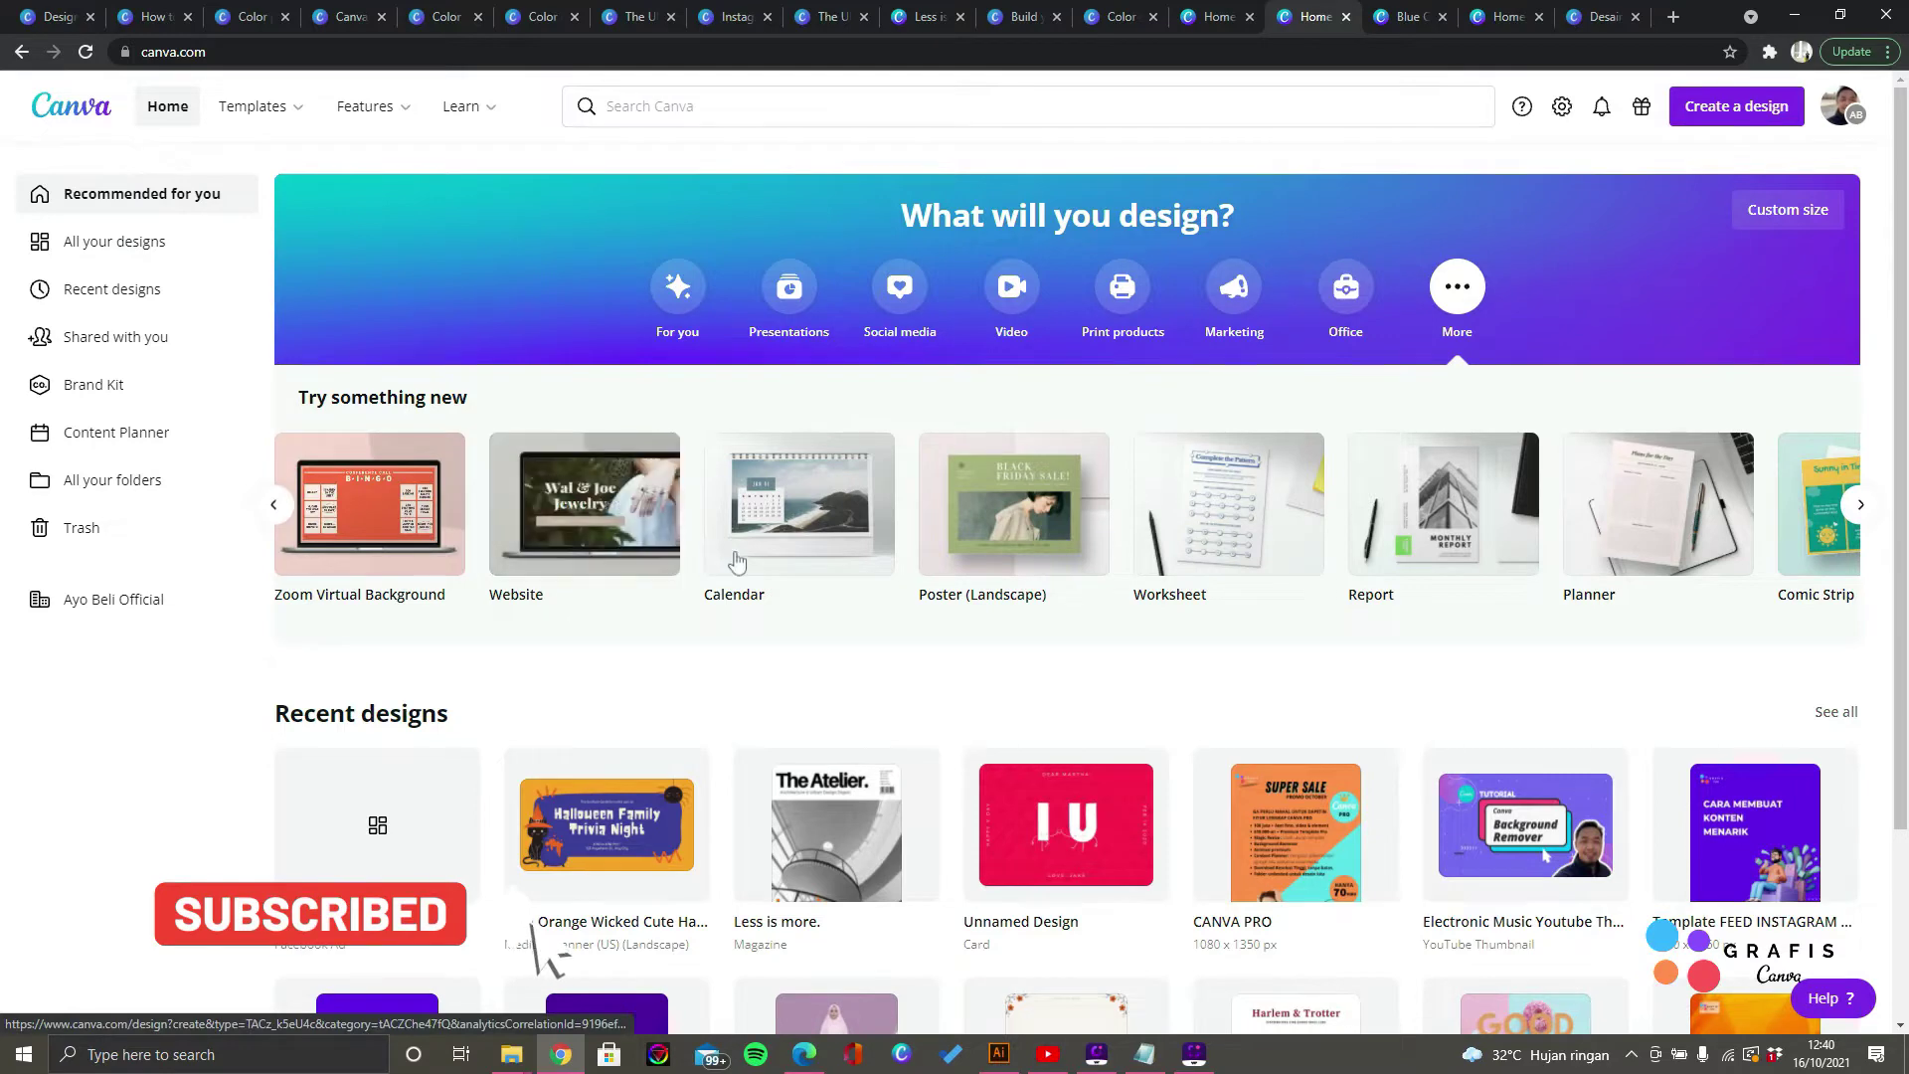
pyautogui.click(1858, 505)
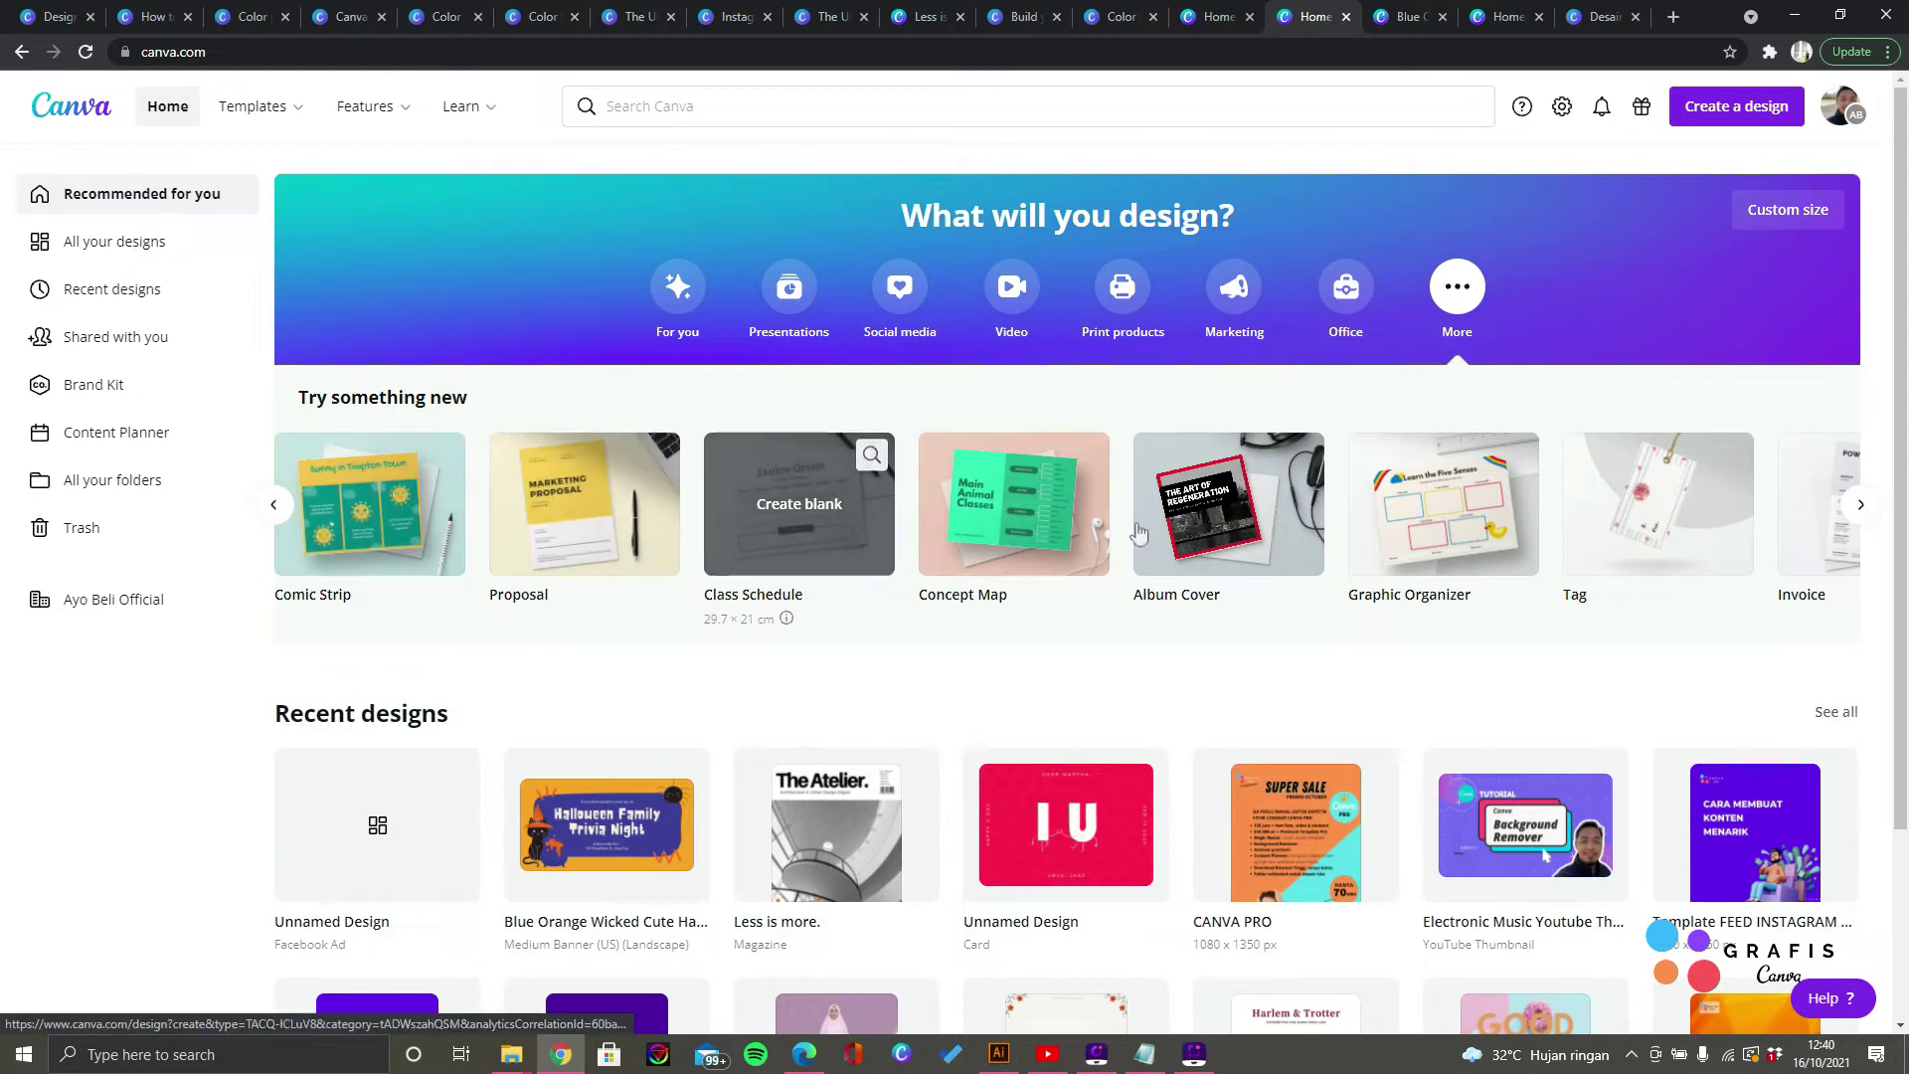
pyautogui.click(1860, 507)
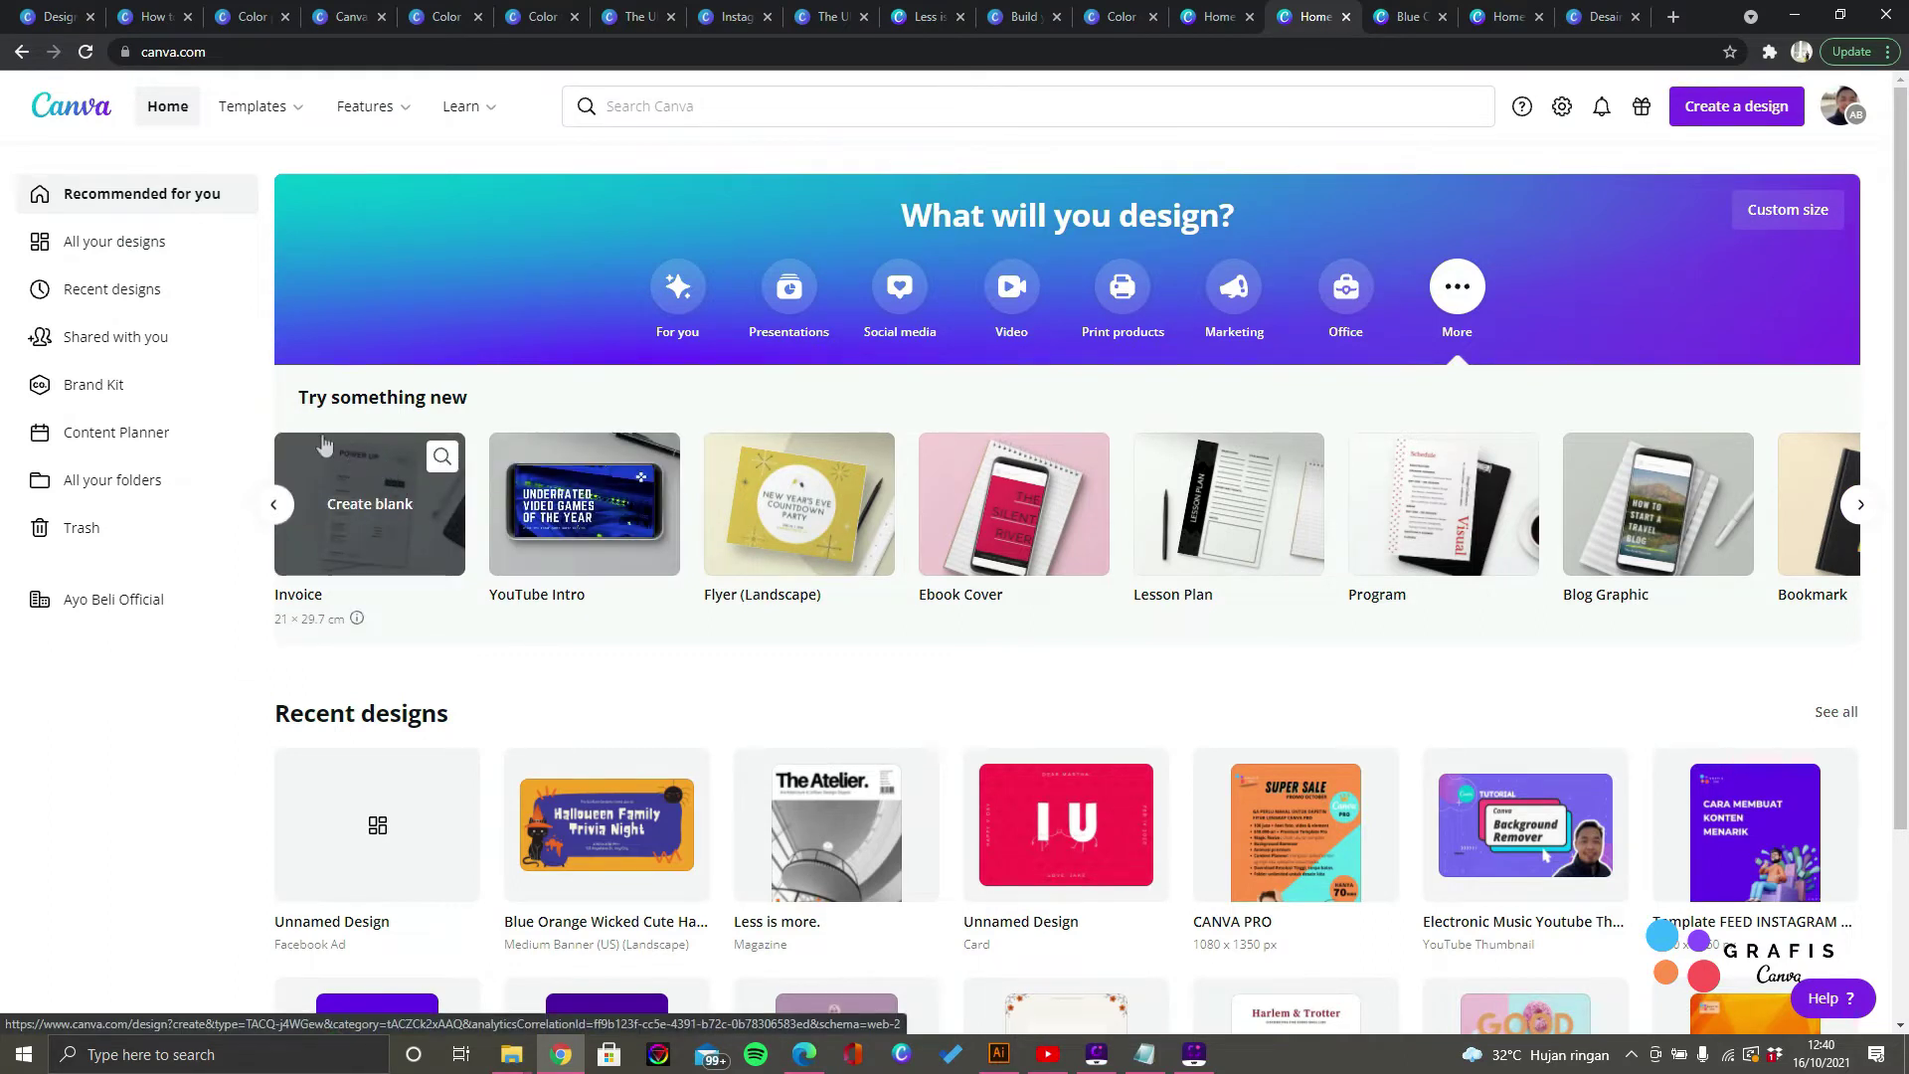
pyautogui.click(1862, 507)
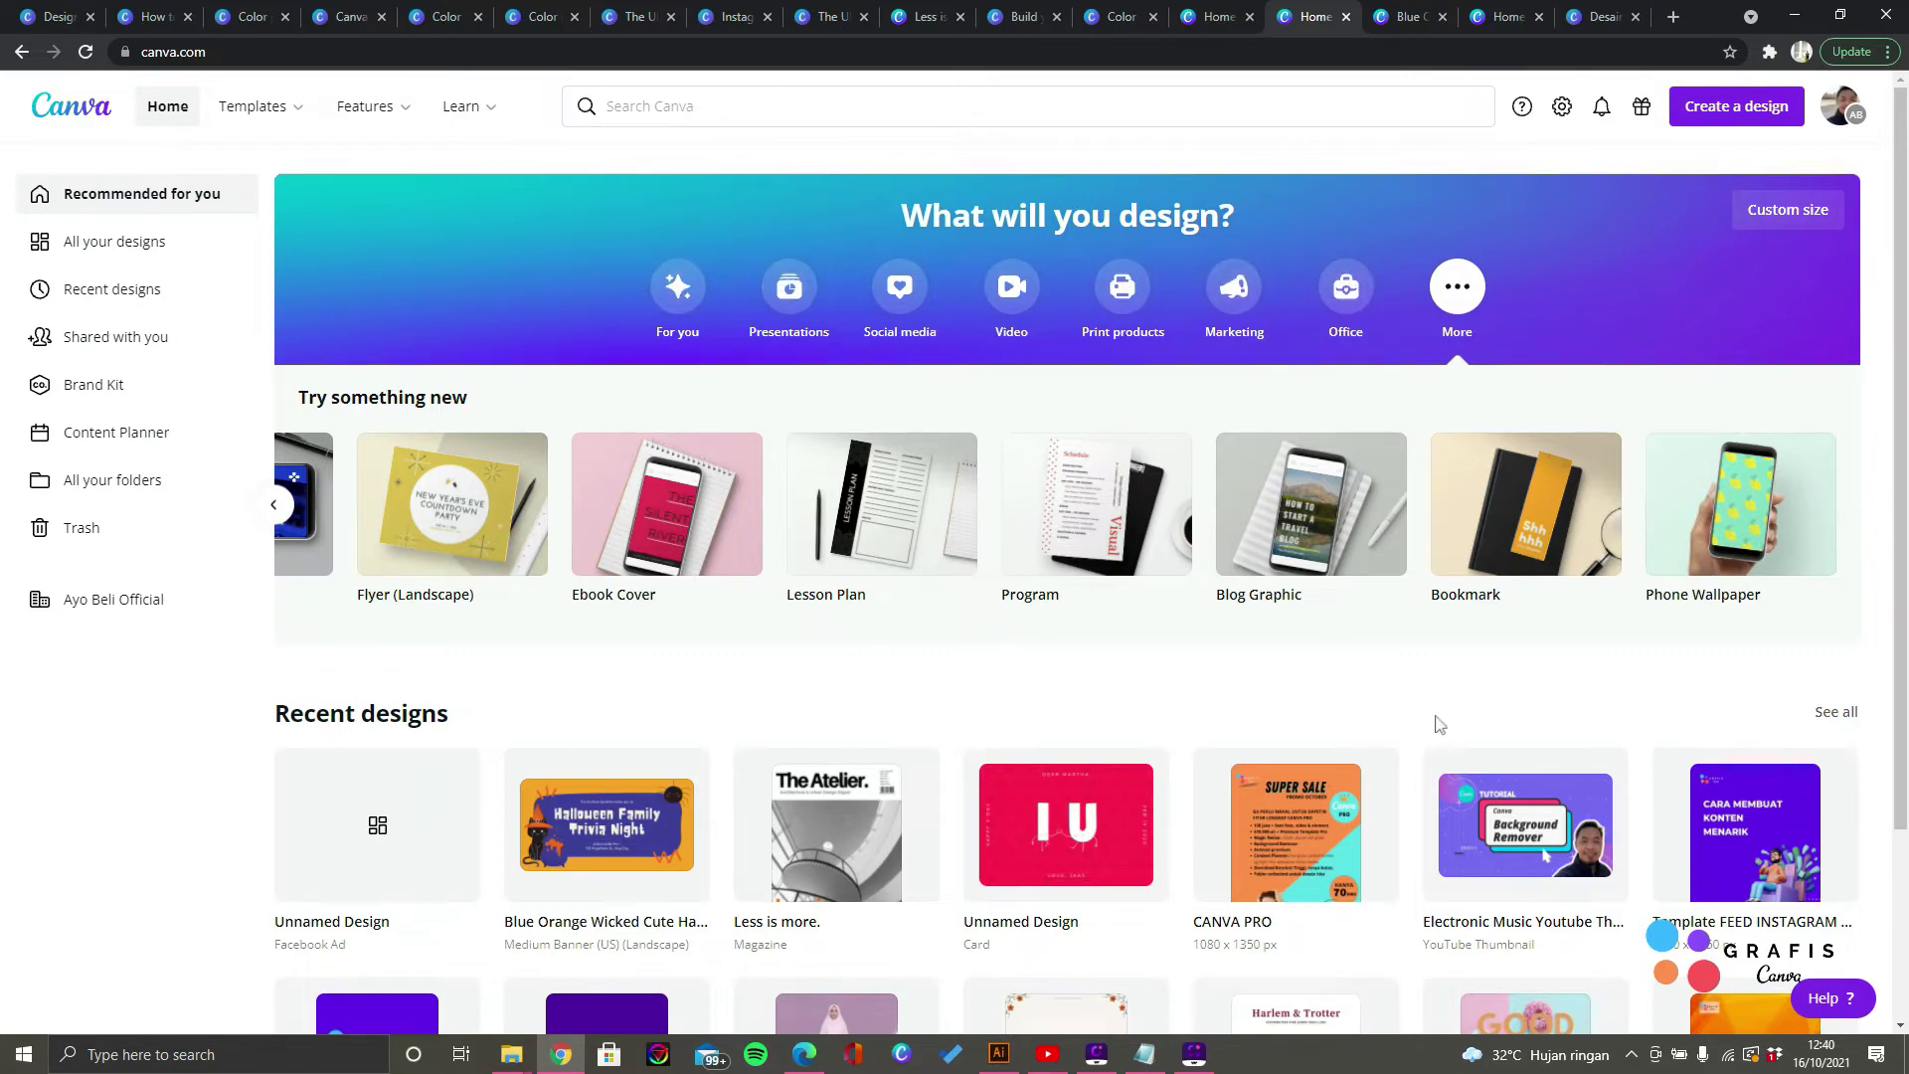
# Step: Return to the personally suggested design formats and look over the Learn and Templates offerings
pyautogui.click(674, 291)
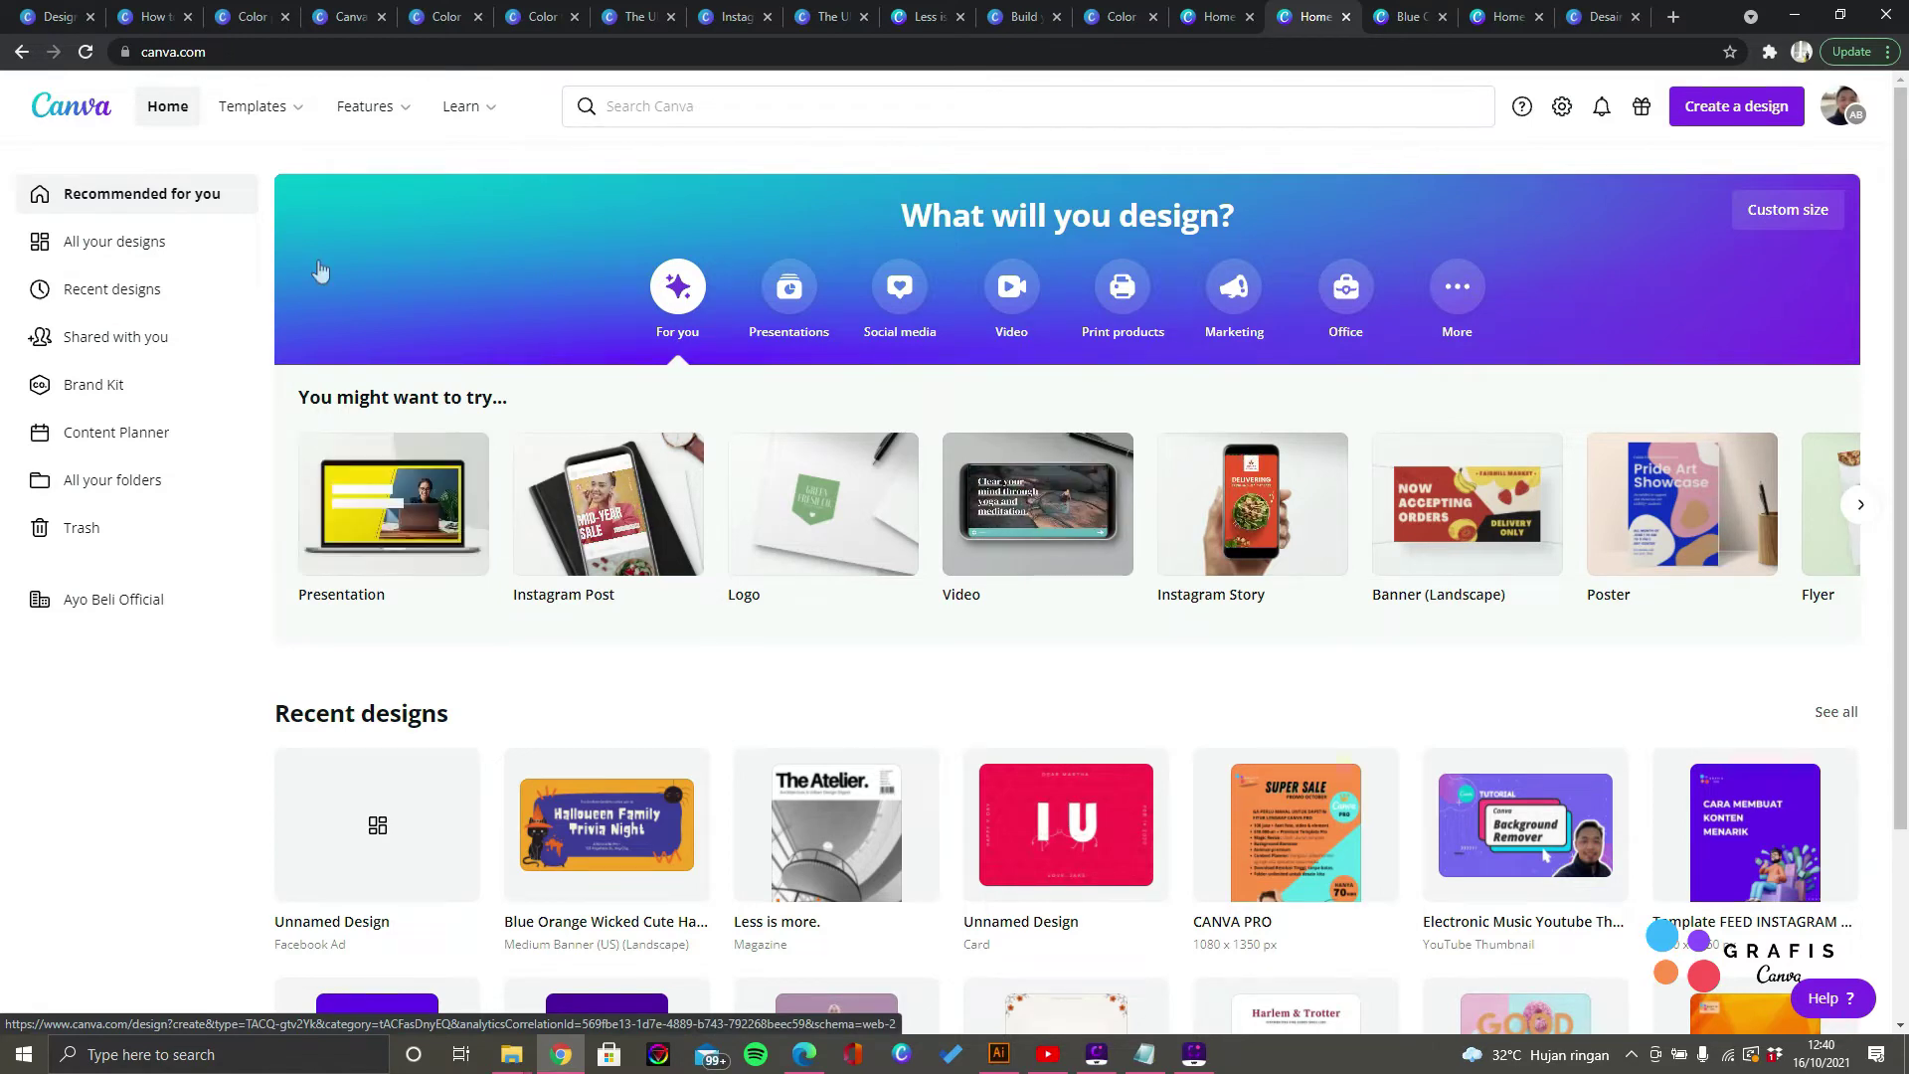
pyautogui.moveTo(464, 101)
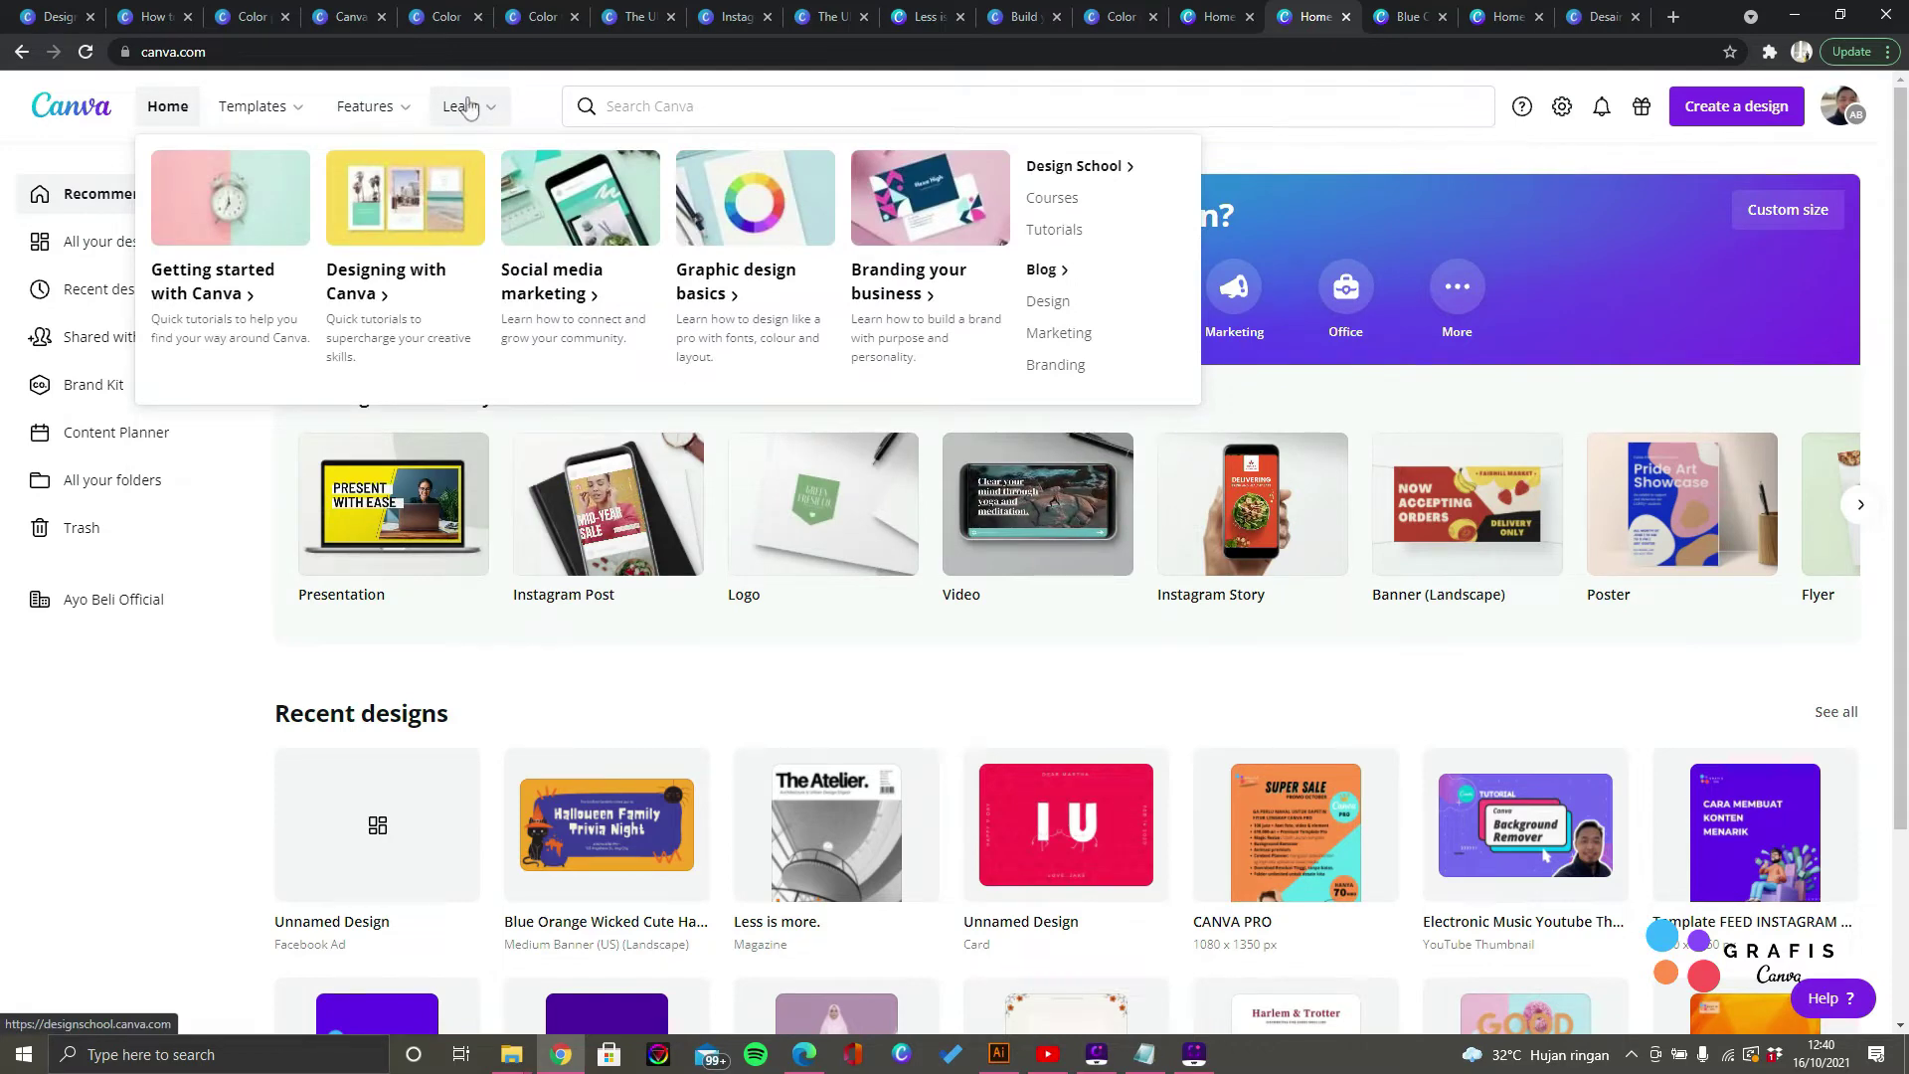
pyautogui.moveTo(264, 106)
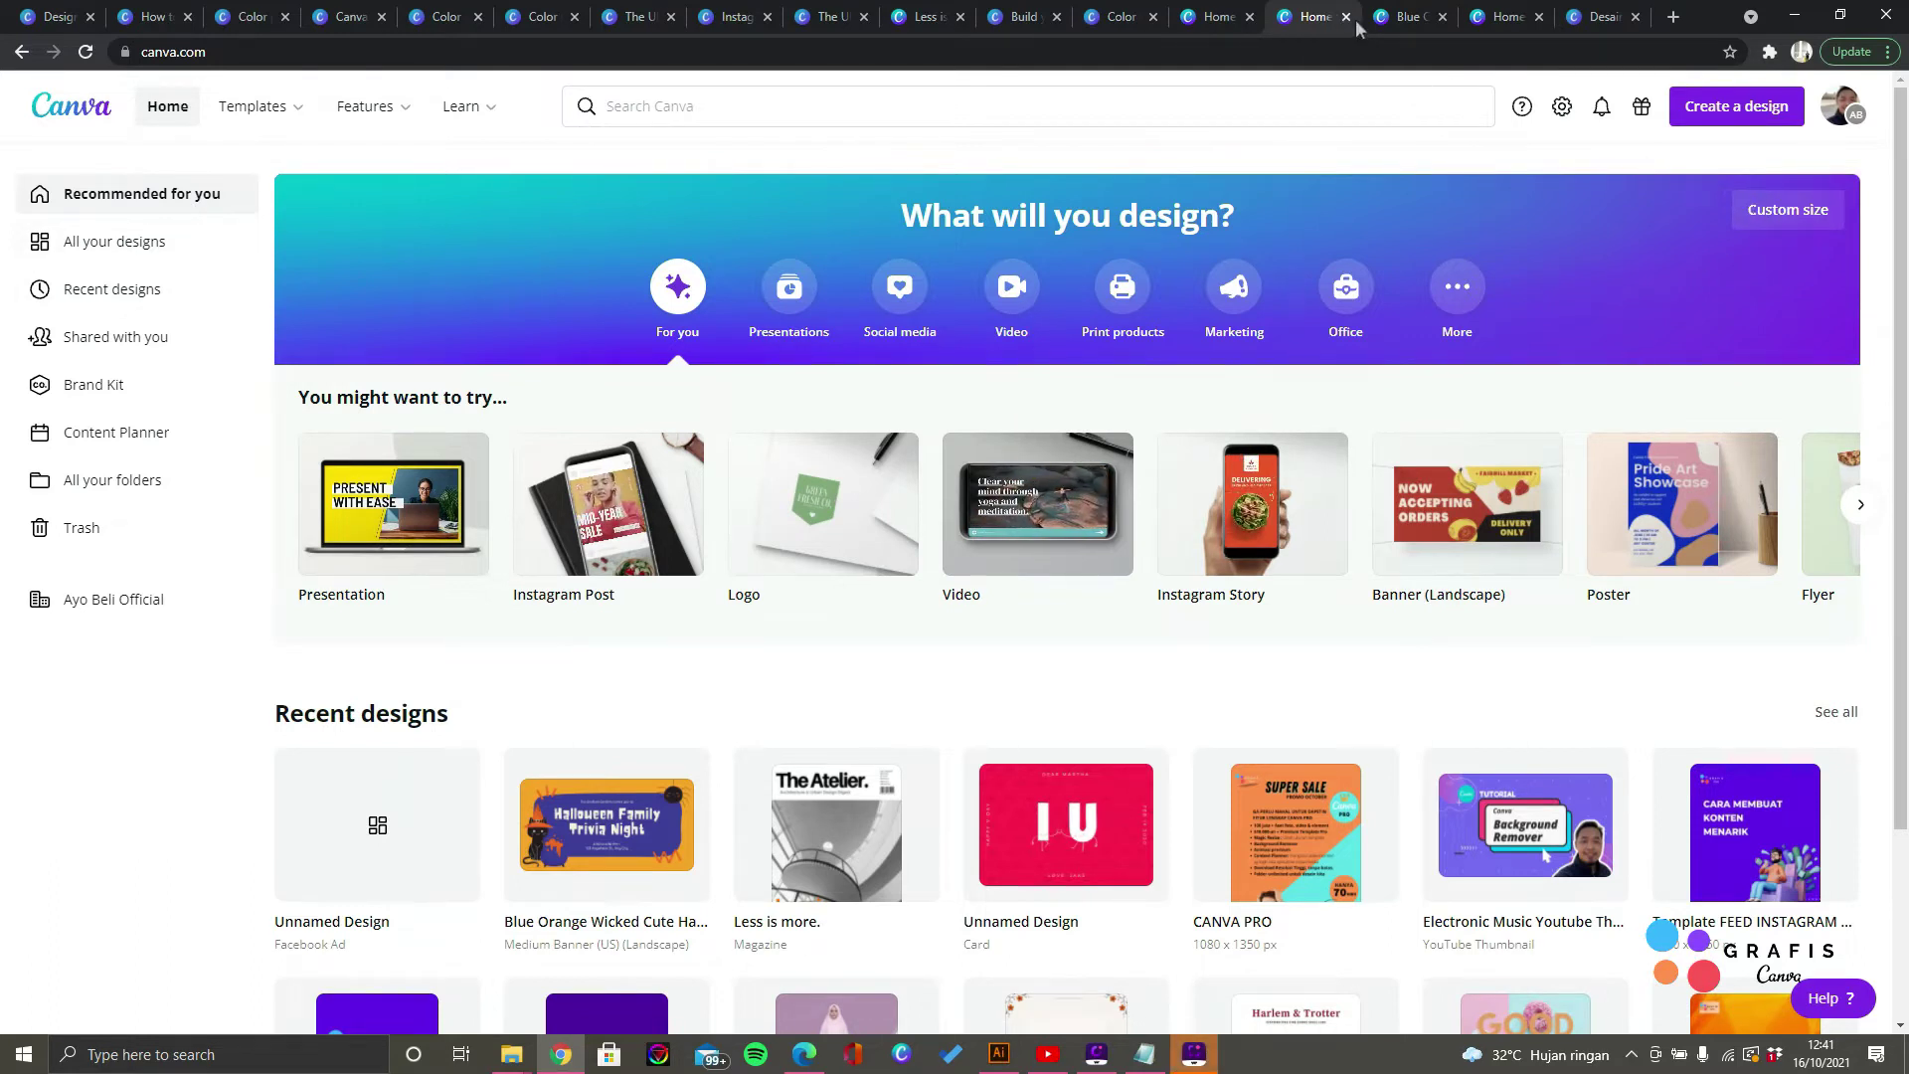
pyautogui.moveTo(1695, 188); pyautogui.dragTo(1839, 241)
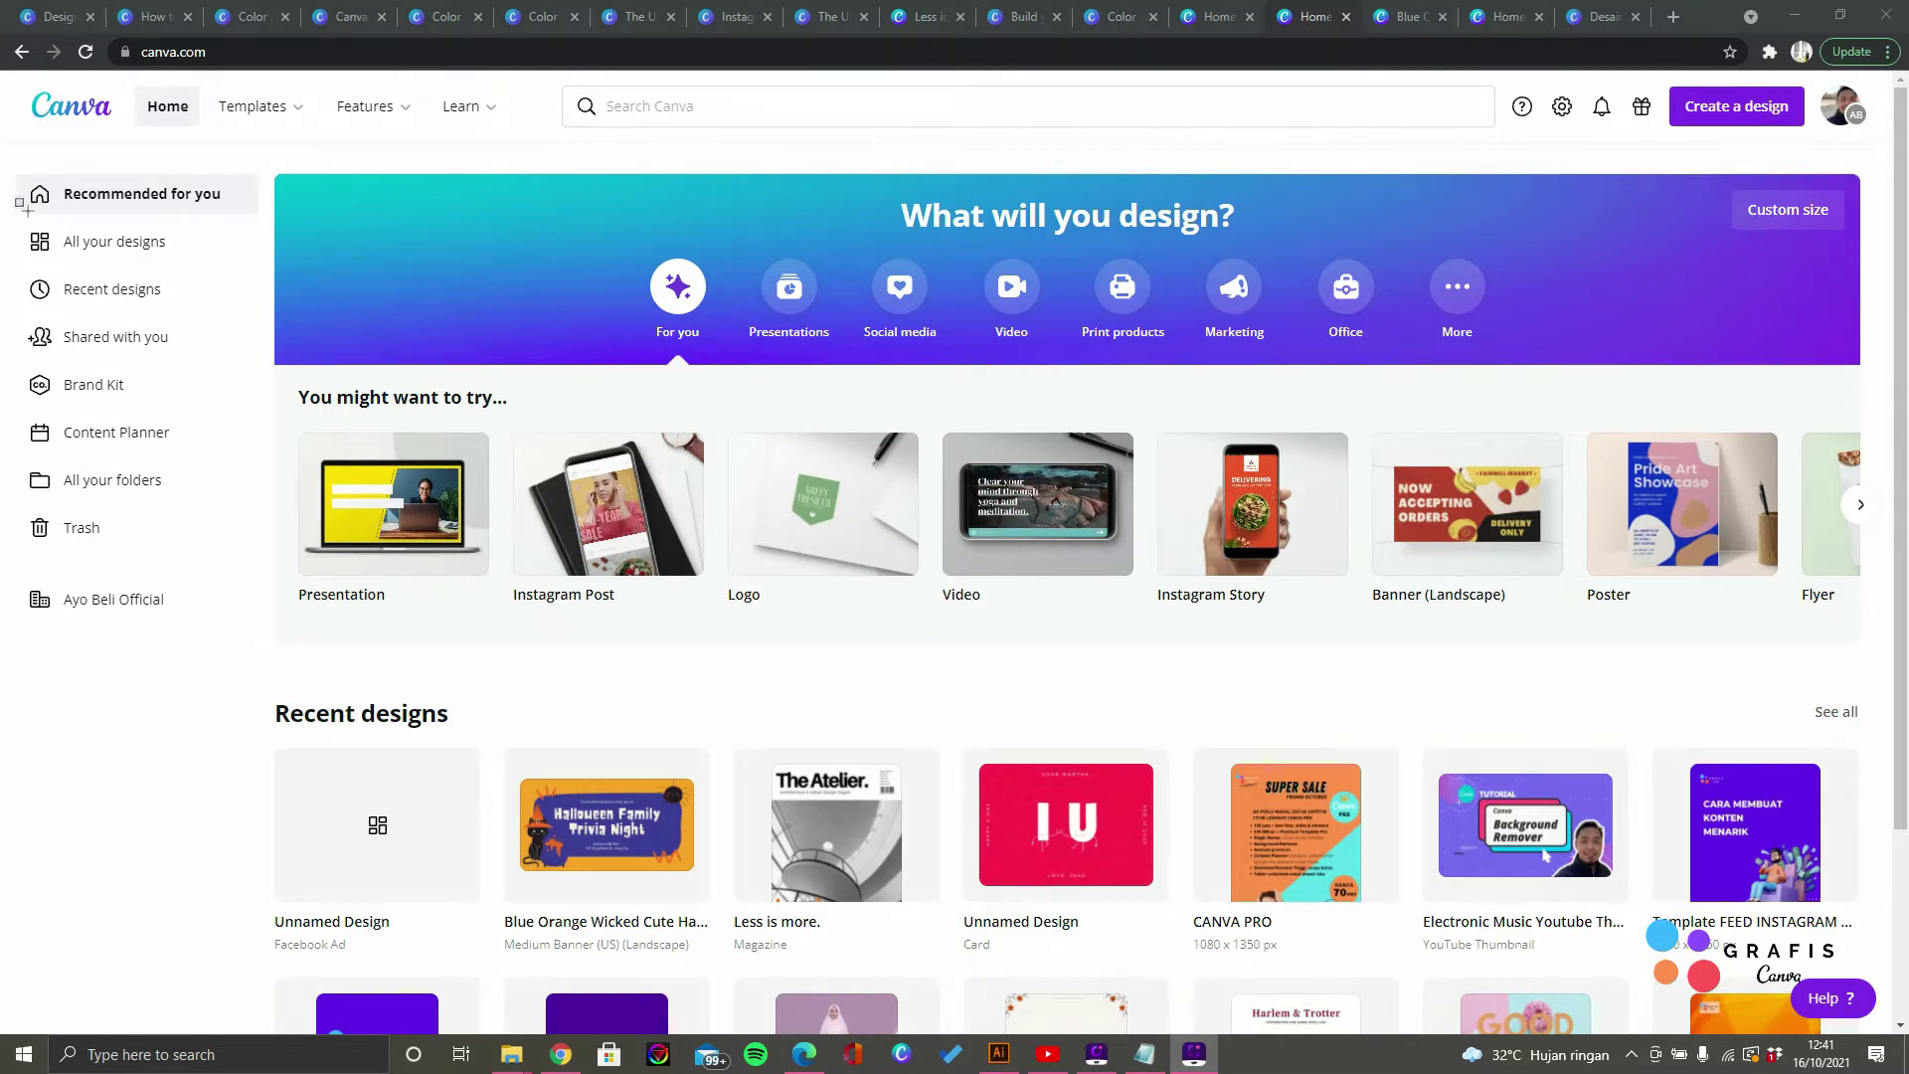
pyautogui.moveTo(1658, 78); pyautogui.dragTo(1817, 143)
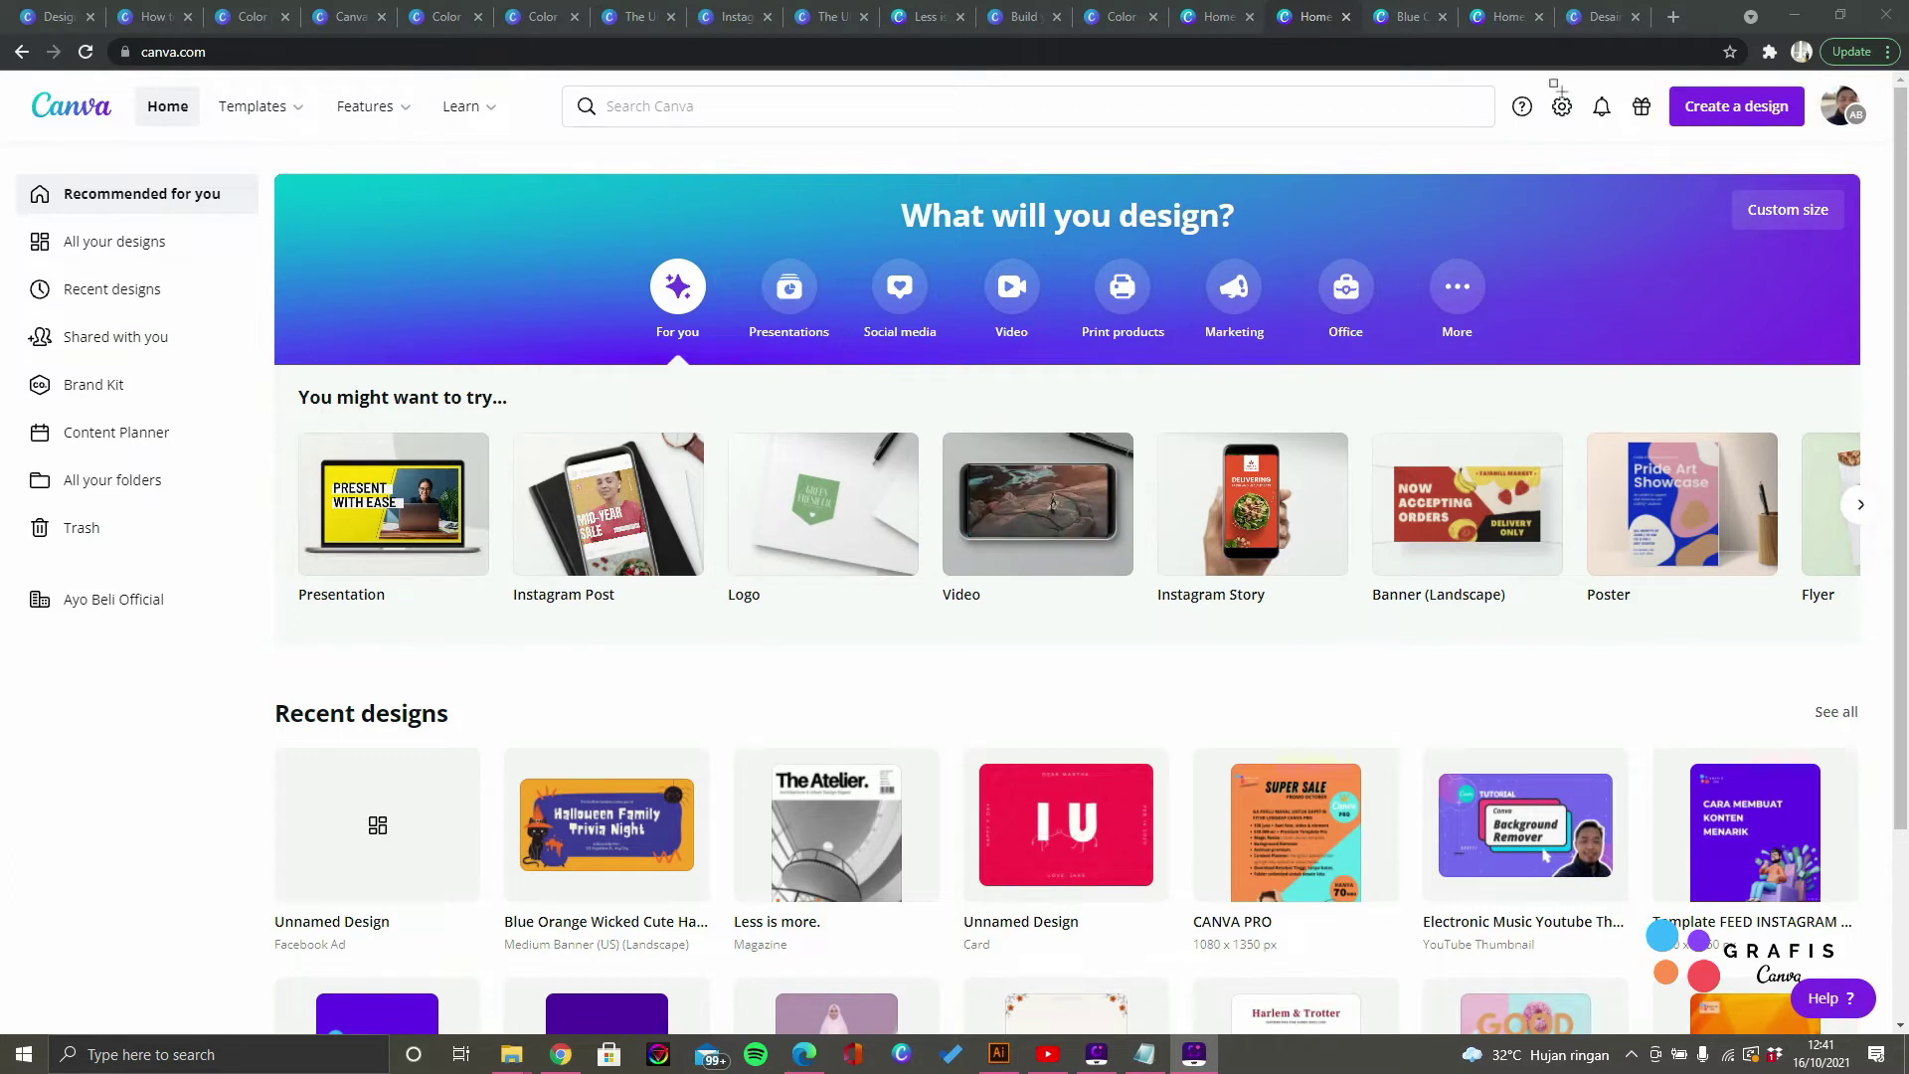
pyautogui.moveTo(1538, 85); pyautogui.dragTo(1585, 137)
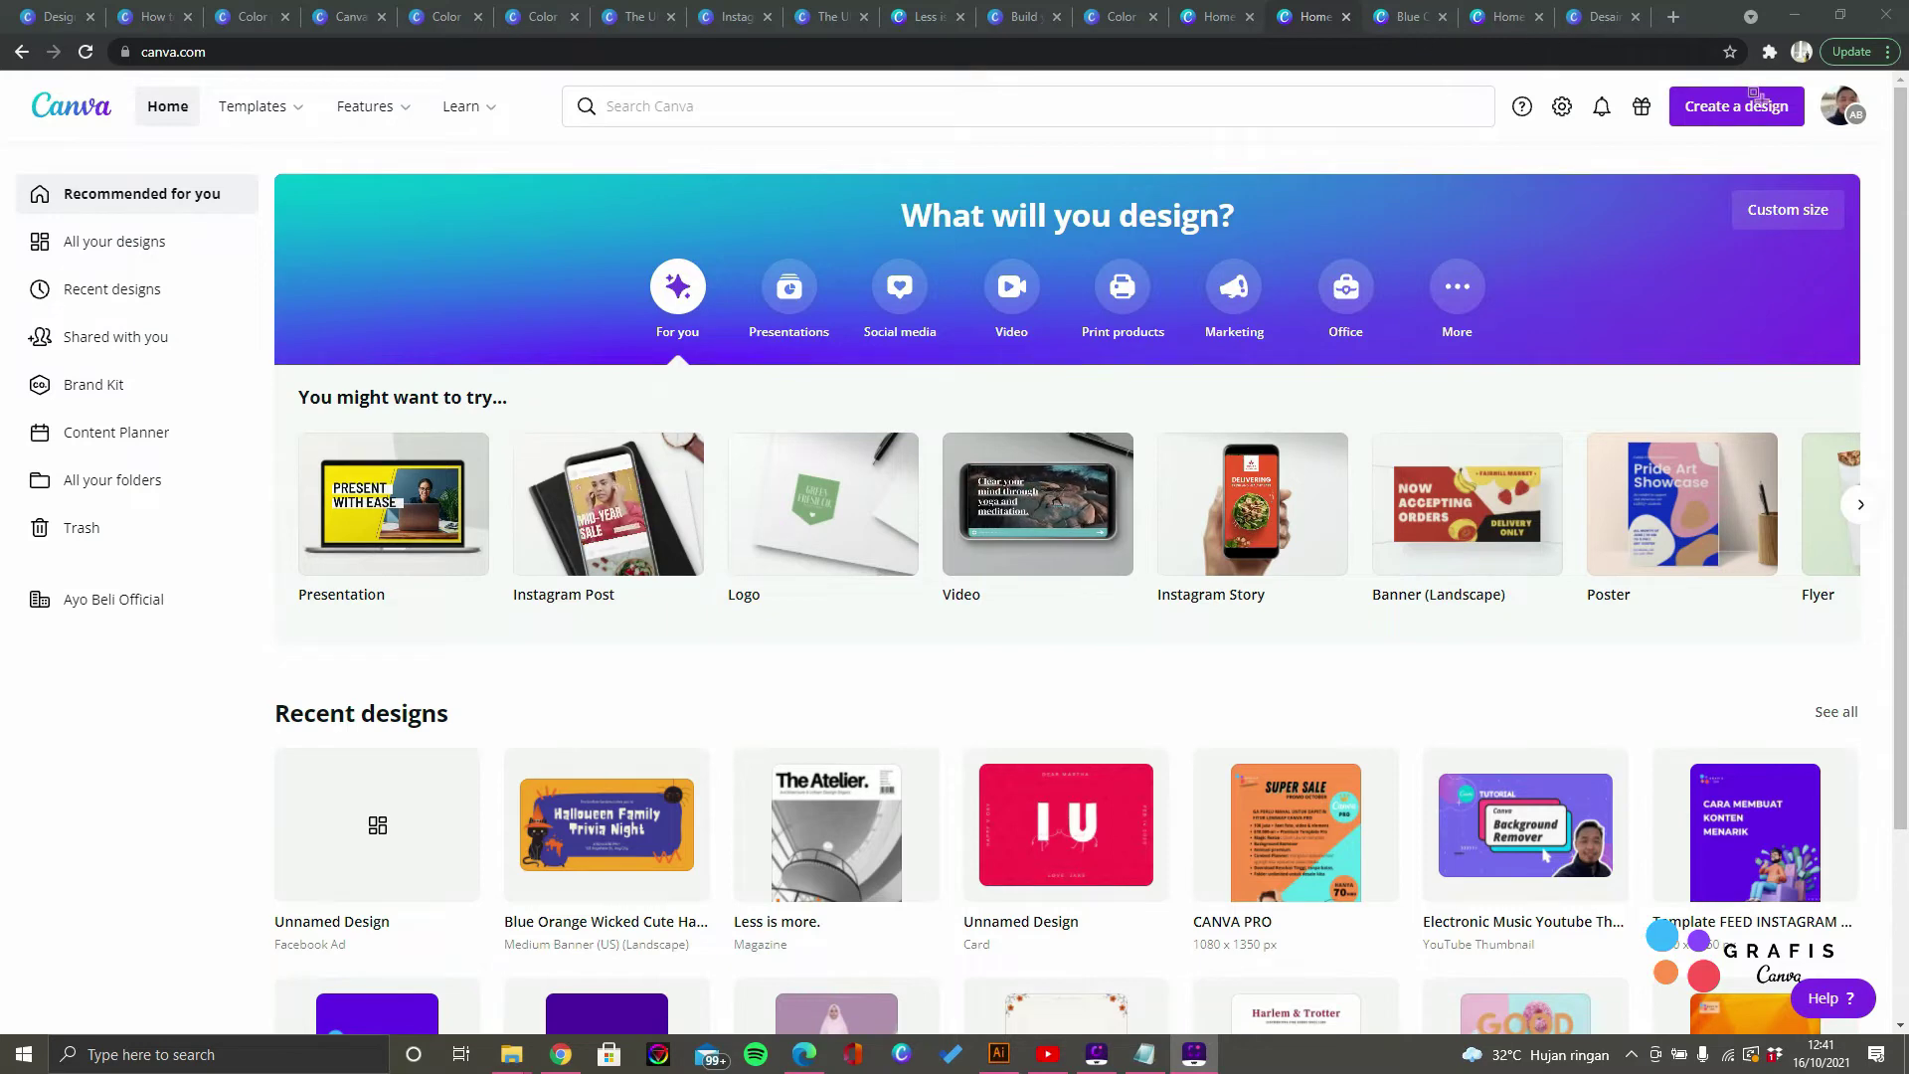
pyautogui.moveTo(1800, 75); pyautogui.dragTo(1886, 136)
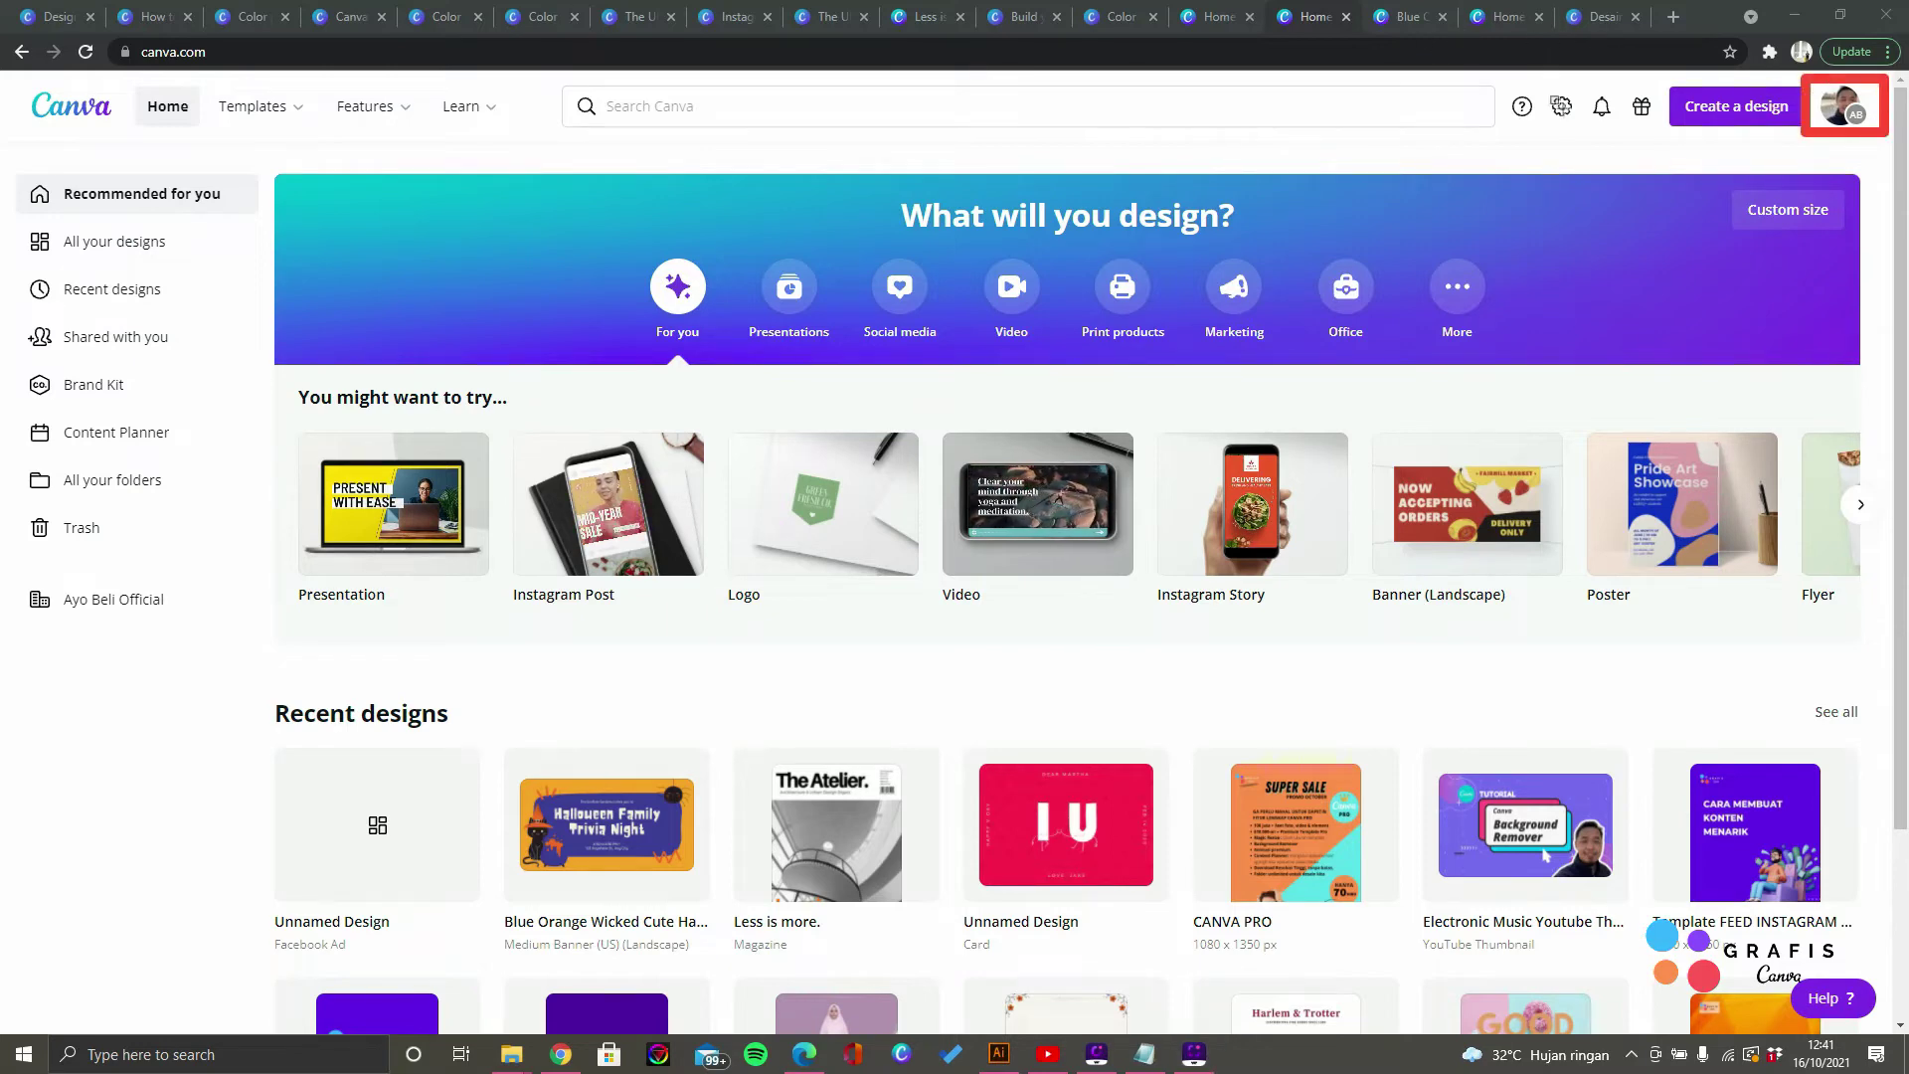
pyautogui.moveTo(1540, 89); pyautogui.dragTo(1582, 122)
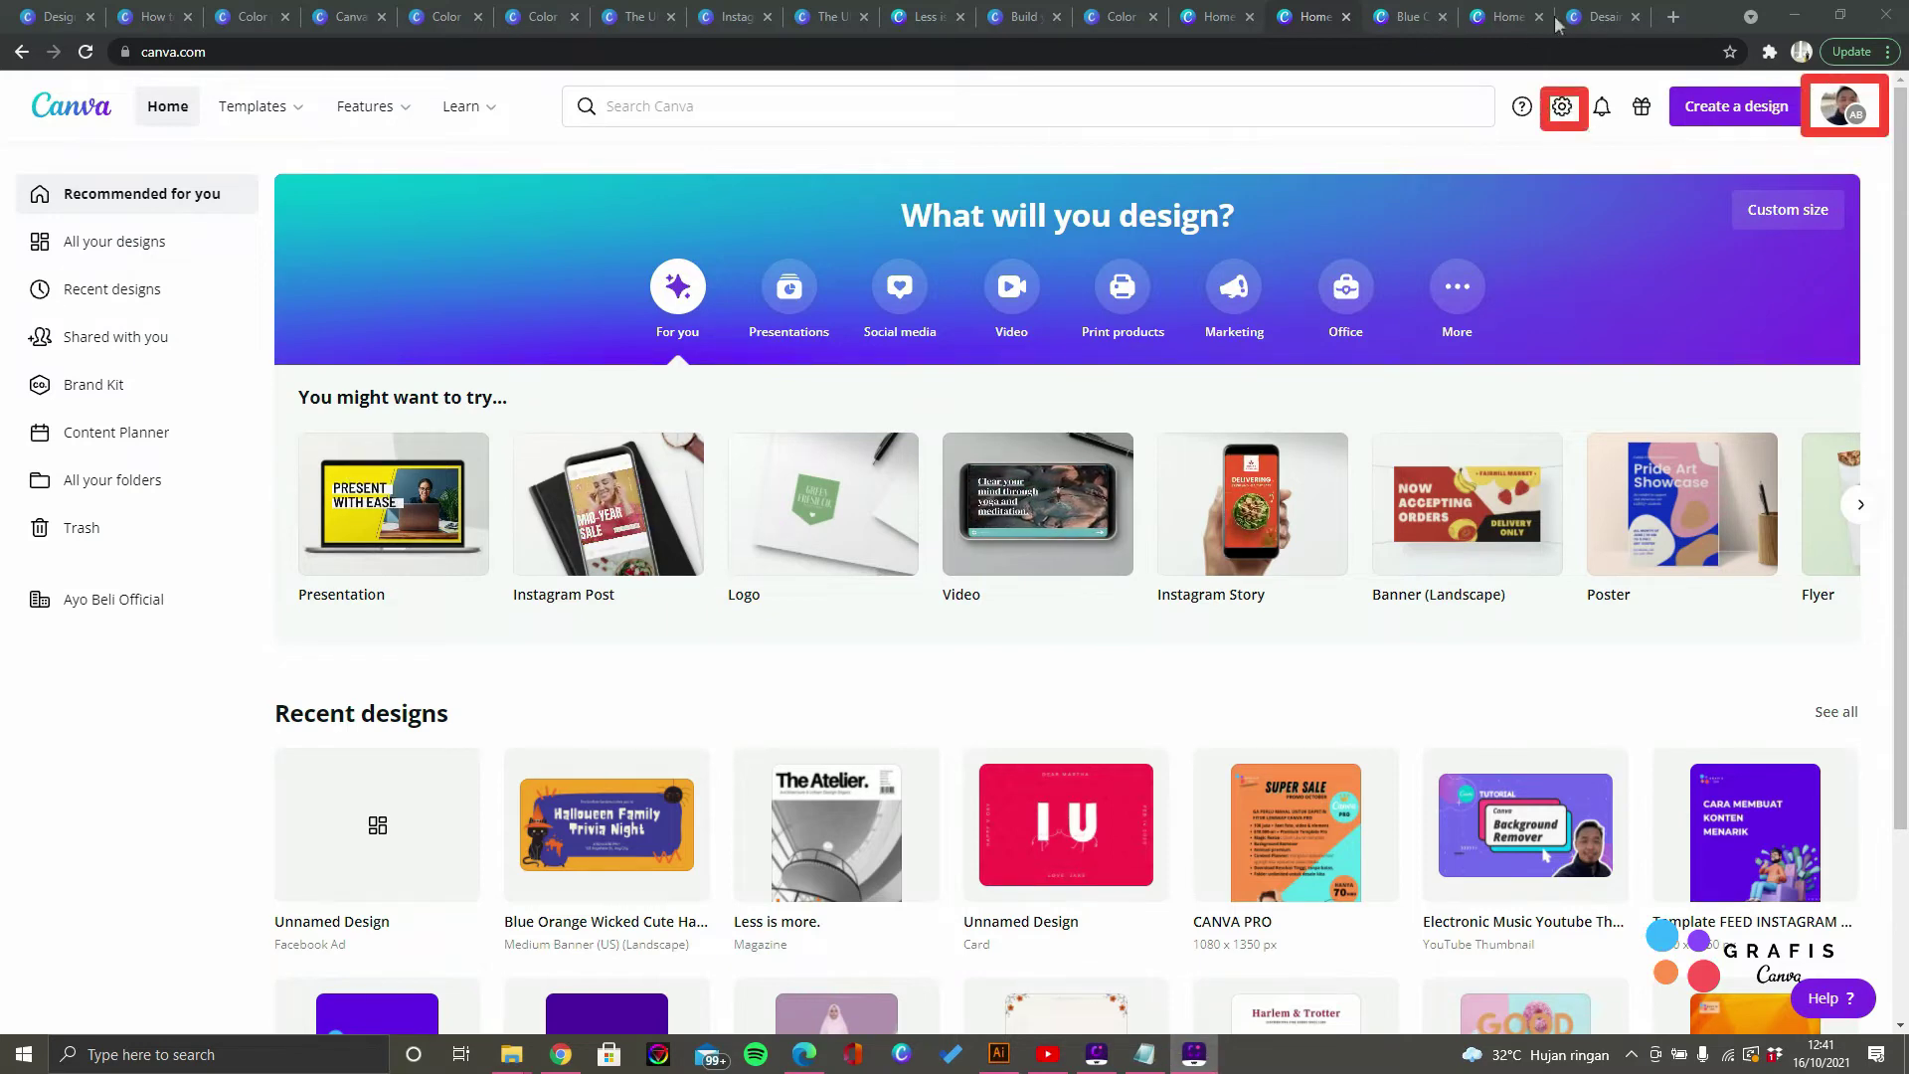
# Step: Look through the collection of all saved designs and return to its beginning
pyautogui.click(116, 245)
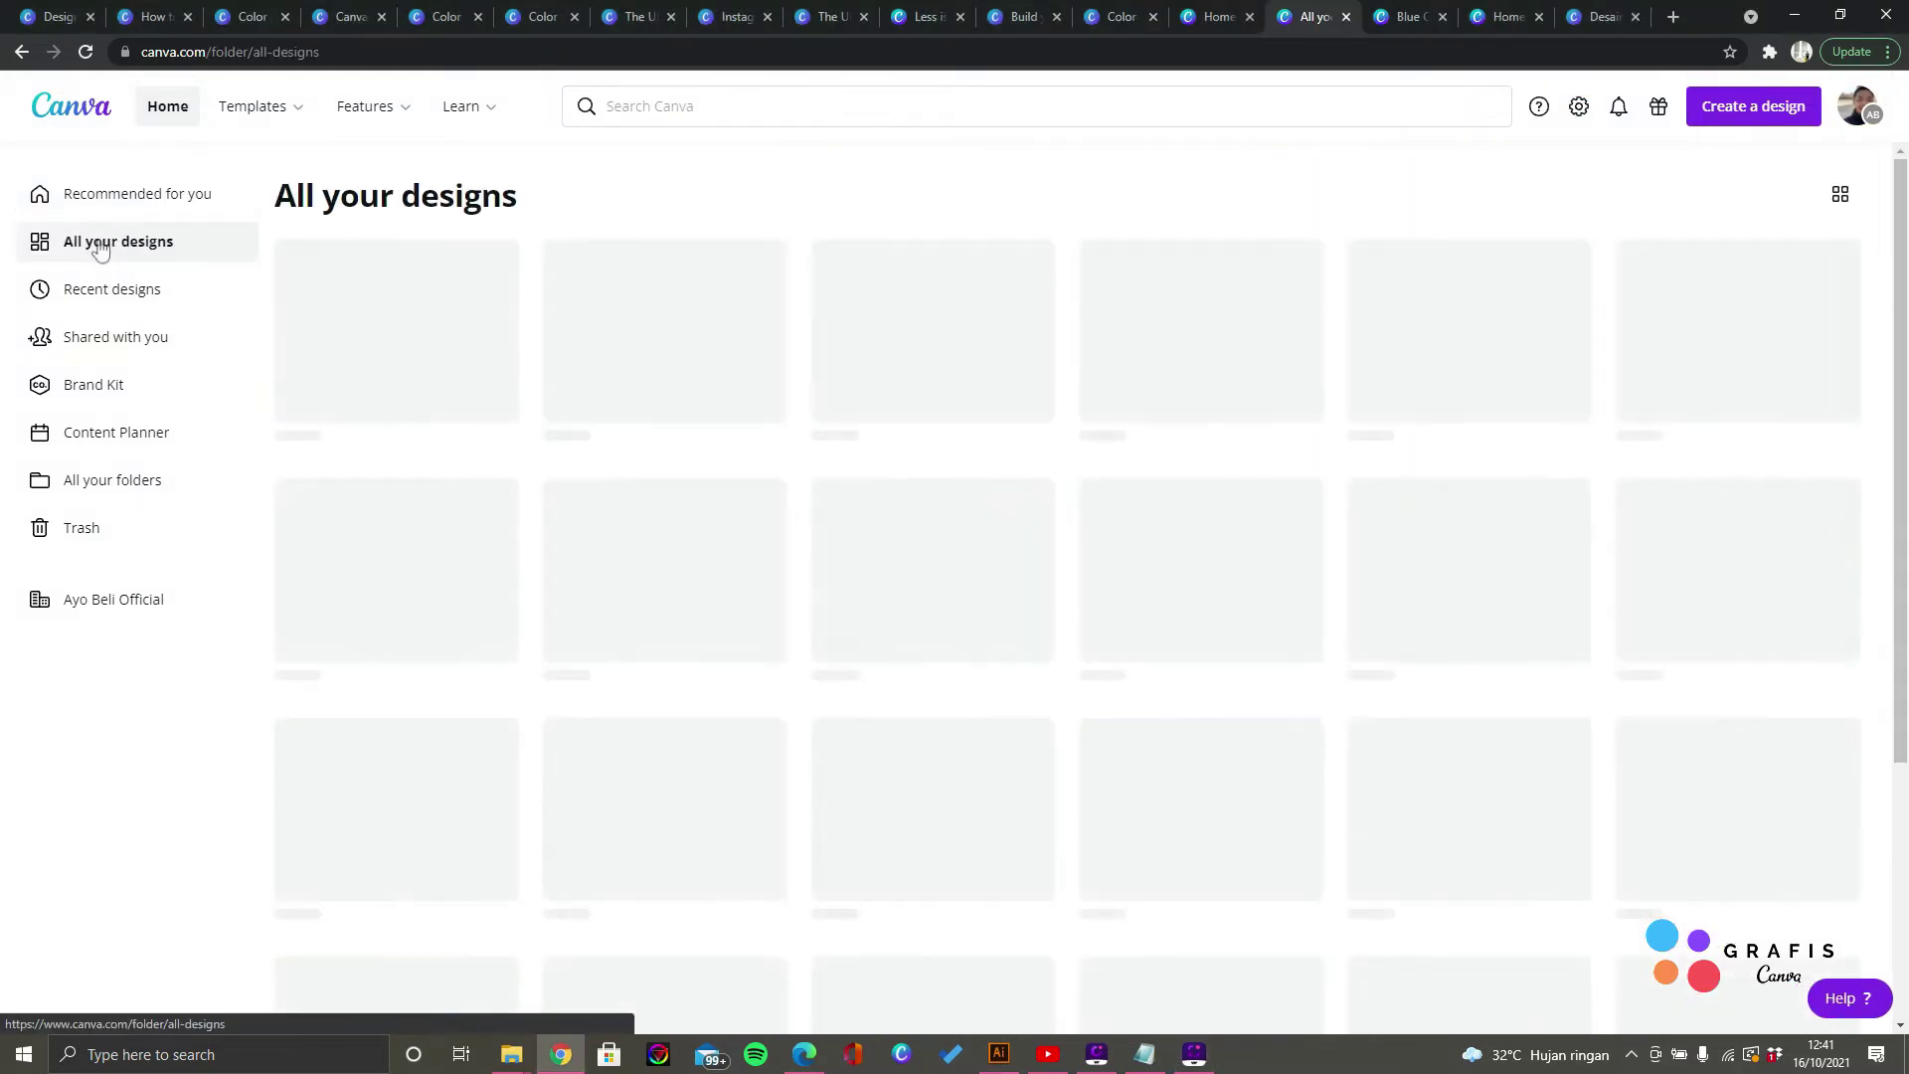
pyautogui.scroll(-10, 545, 427)
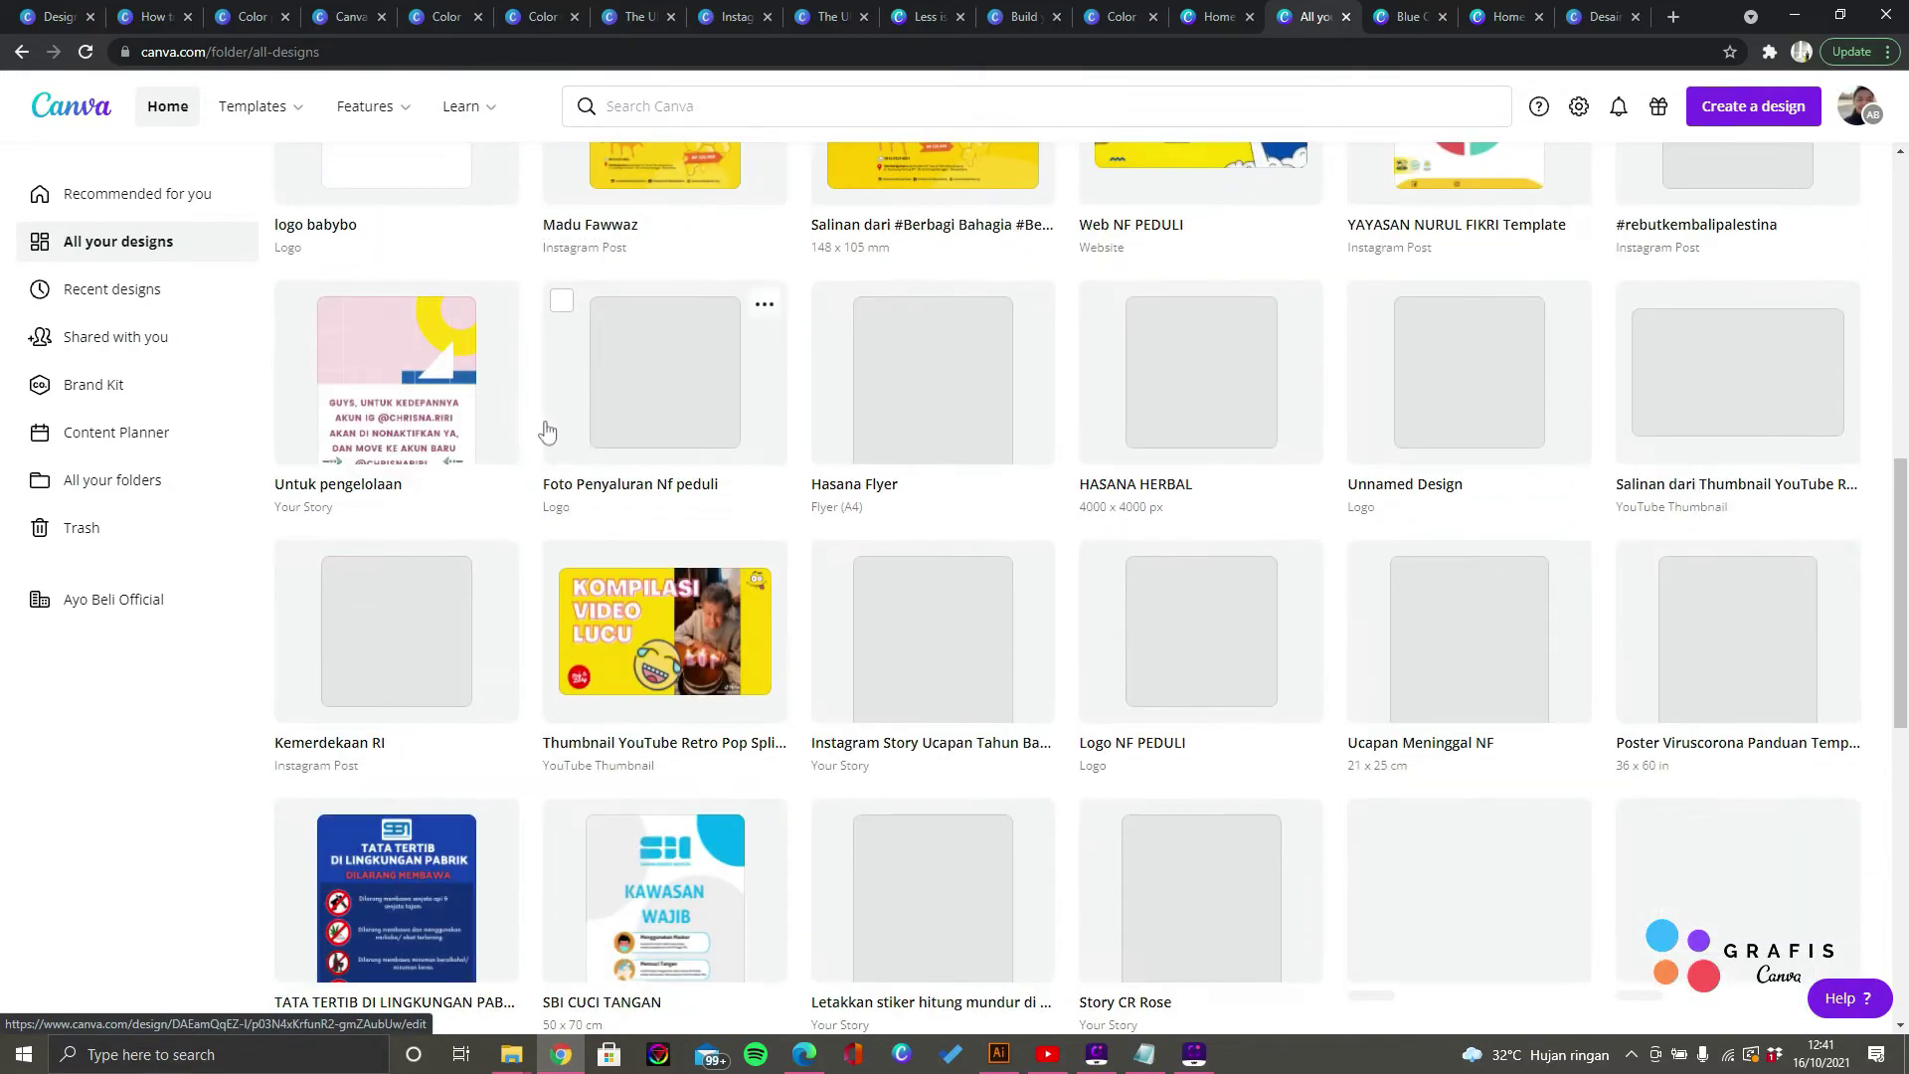
pyautogui.scroll(-5, 544, 427)
pyautogui.scroll(1, 545, 430)
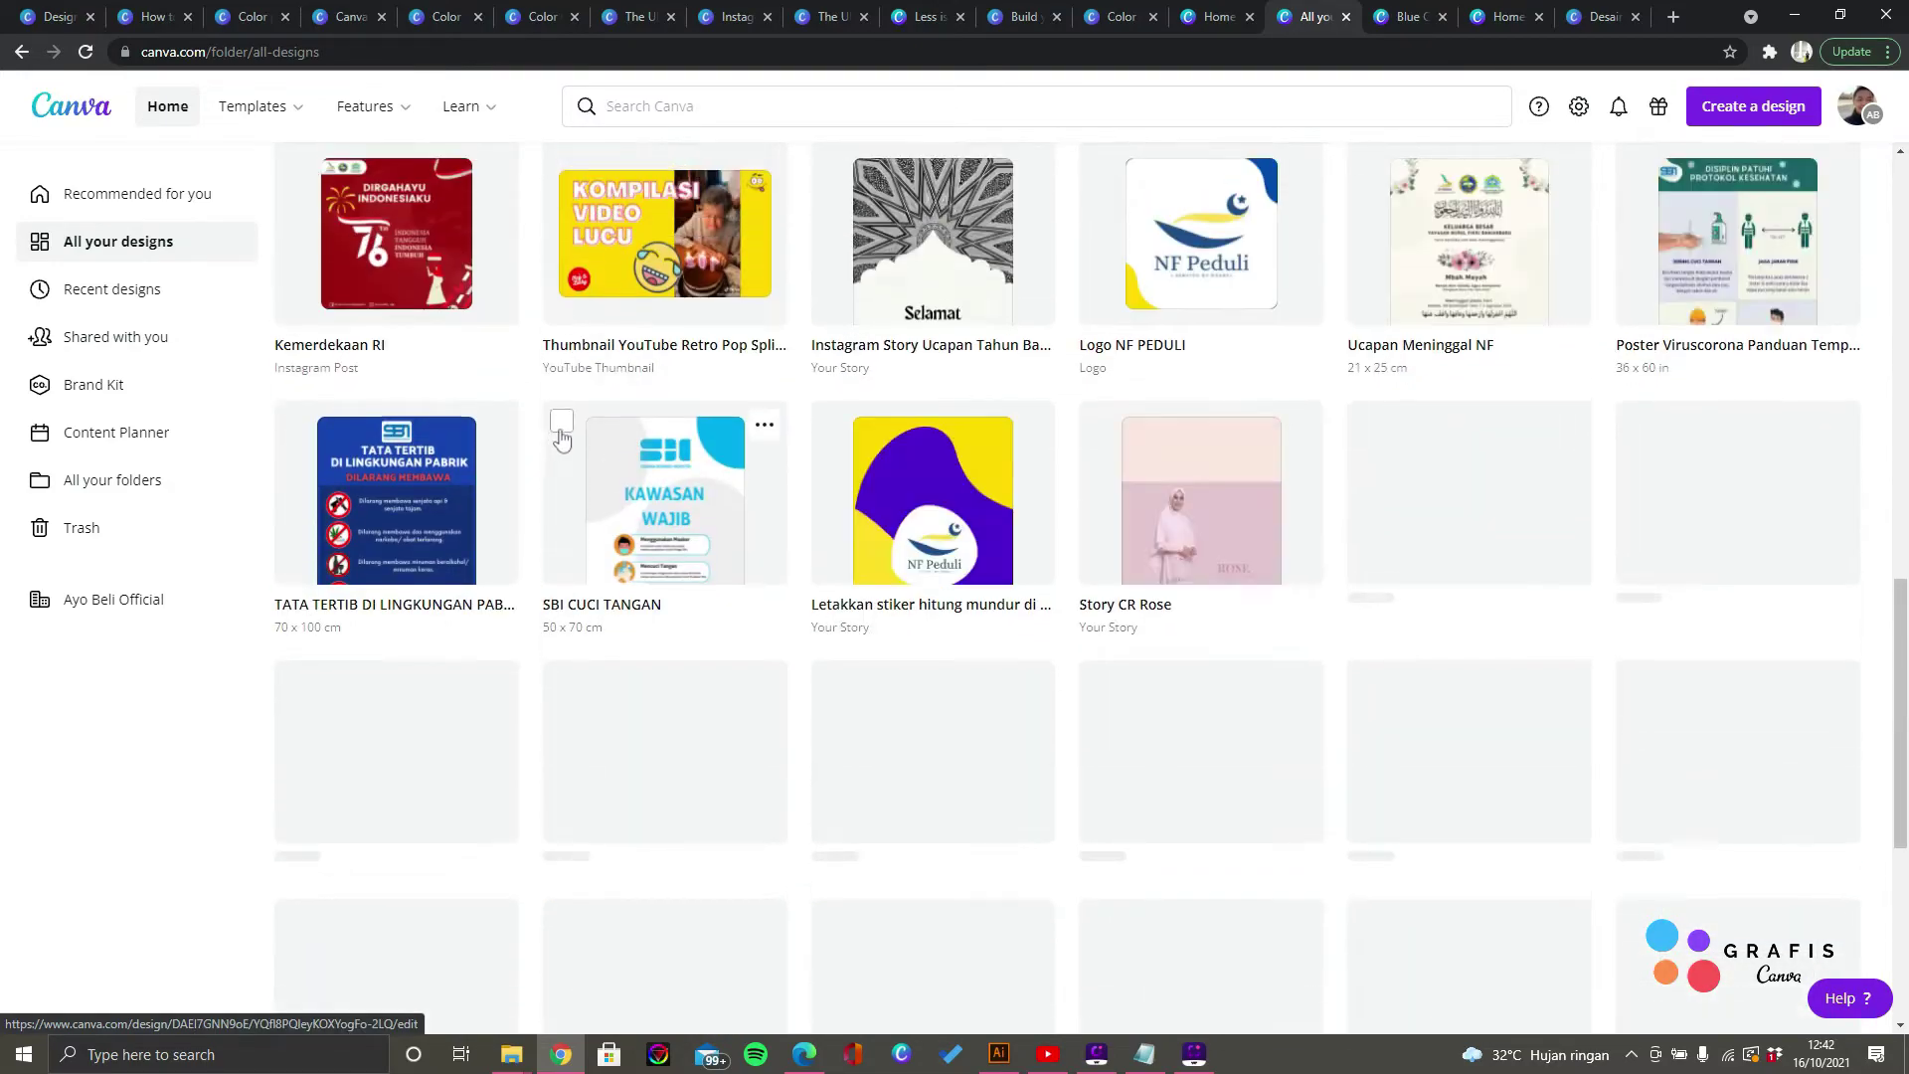
pyautogui.scroll(14, 562, 435)
pyautogui.scroll(-6, 632, 425)
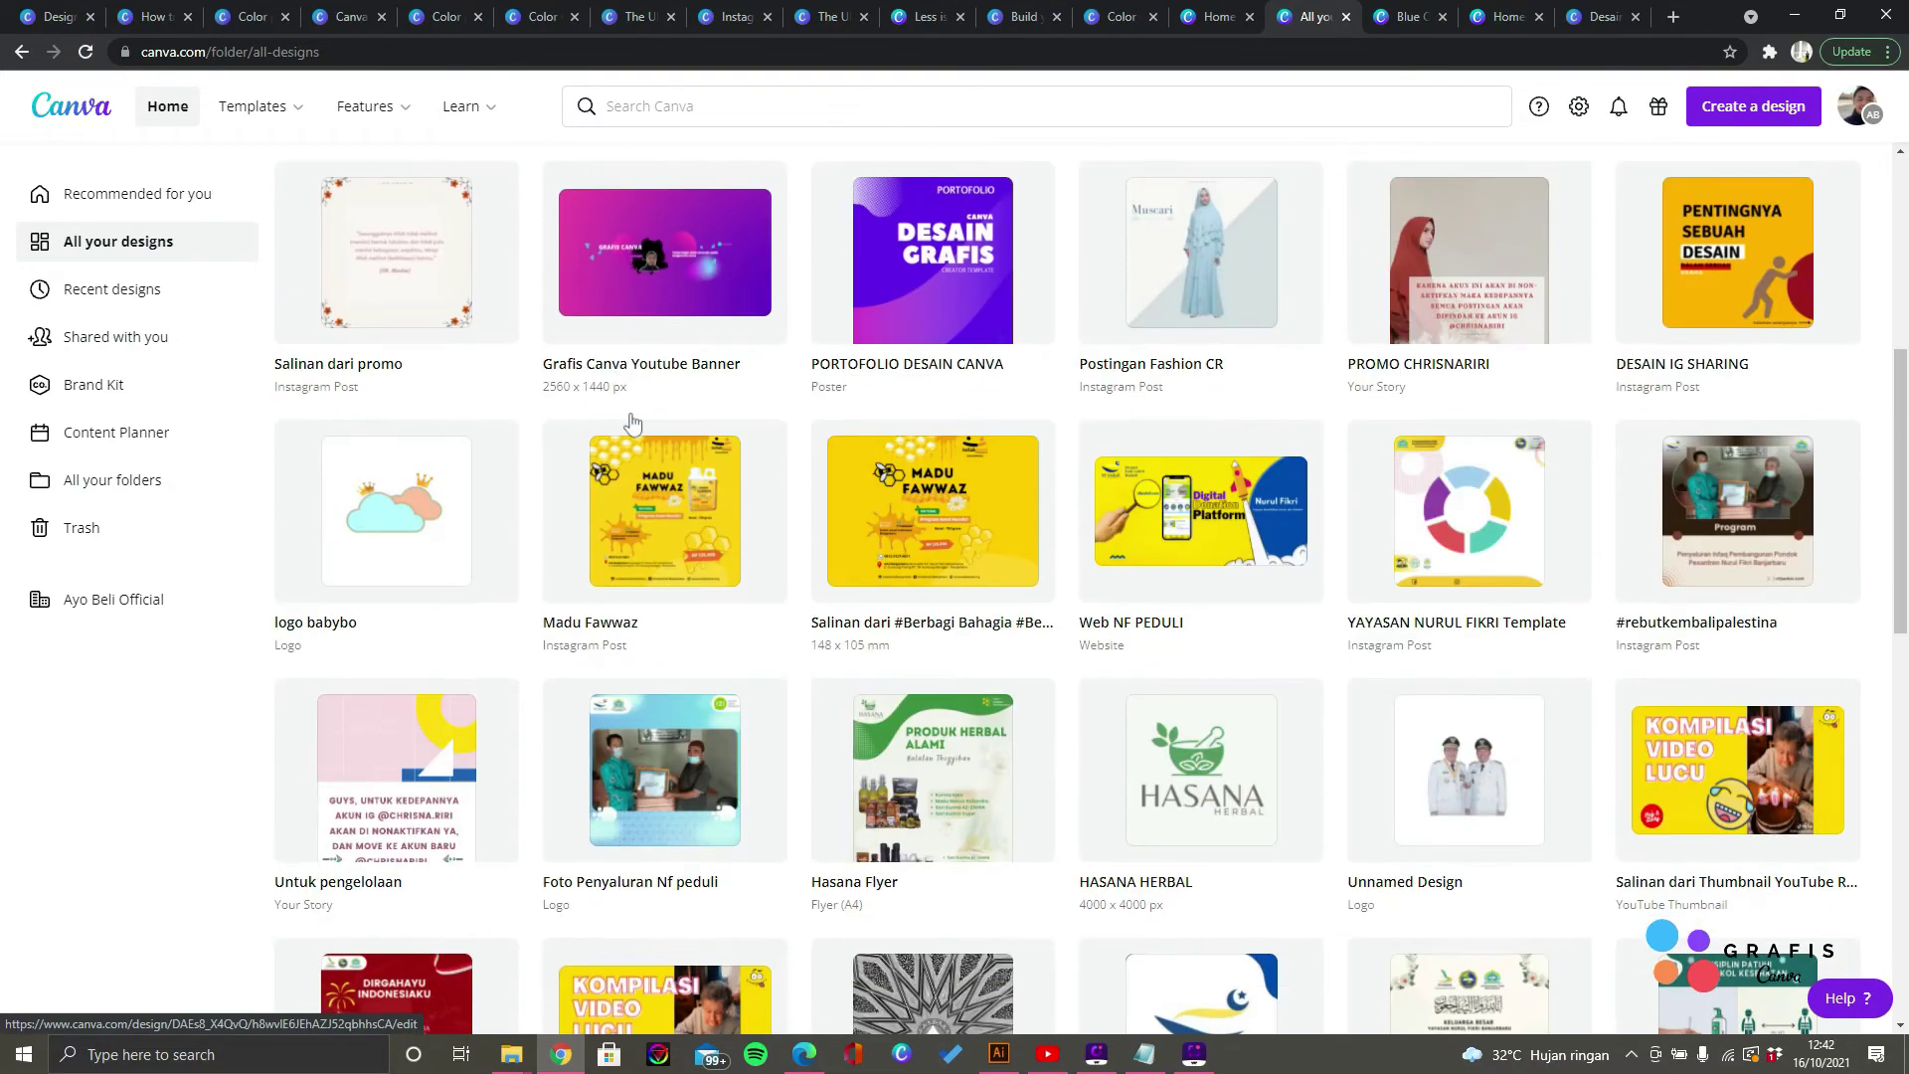
pyautogui.scroll(-12, 632, 425)
pyautogui.scroll(4, 630, 409)
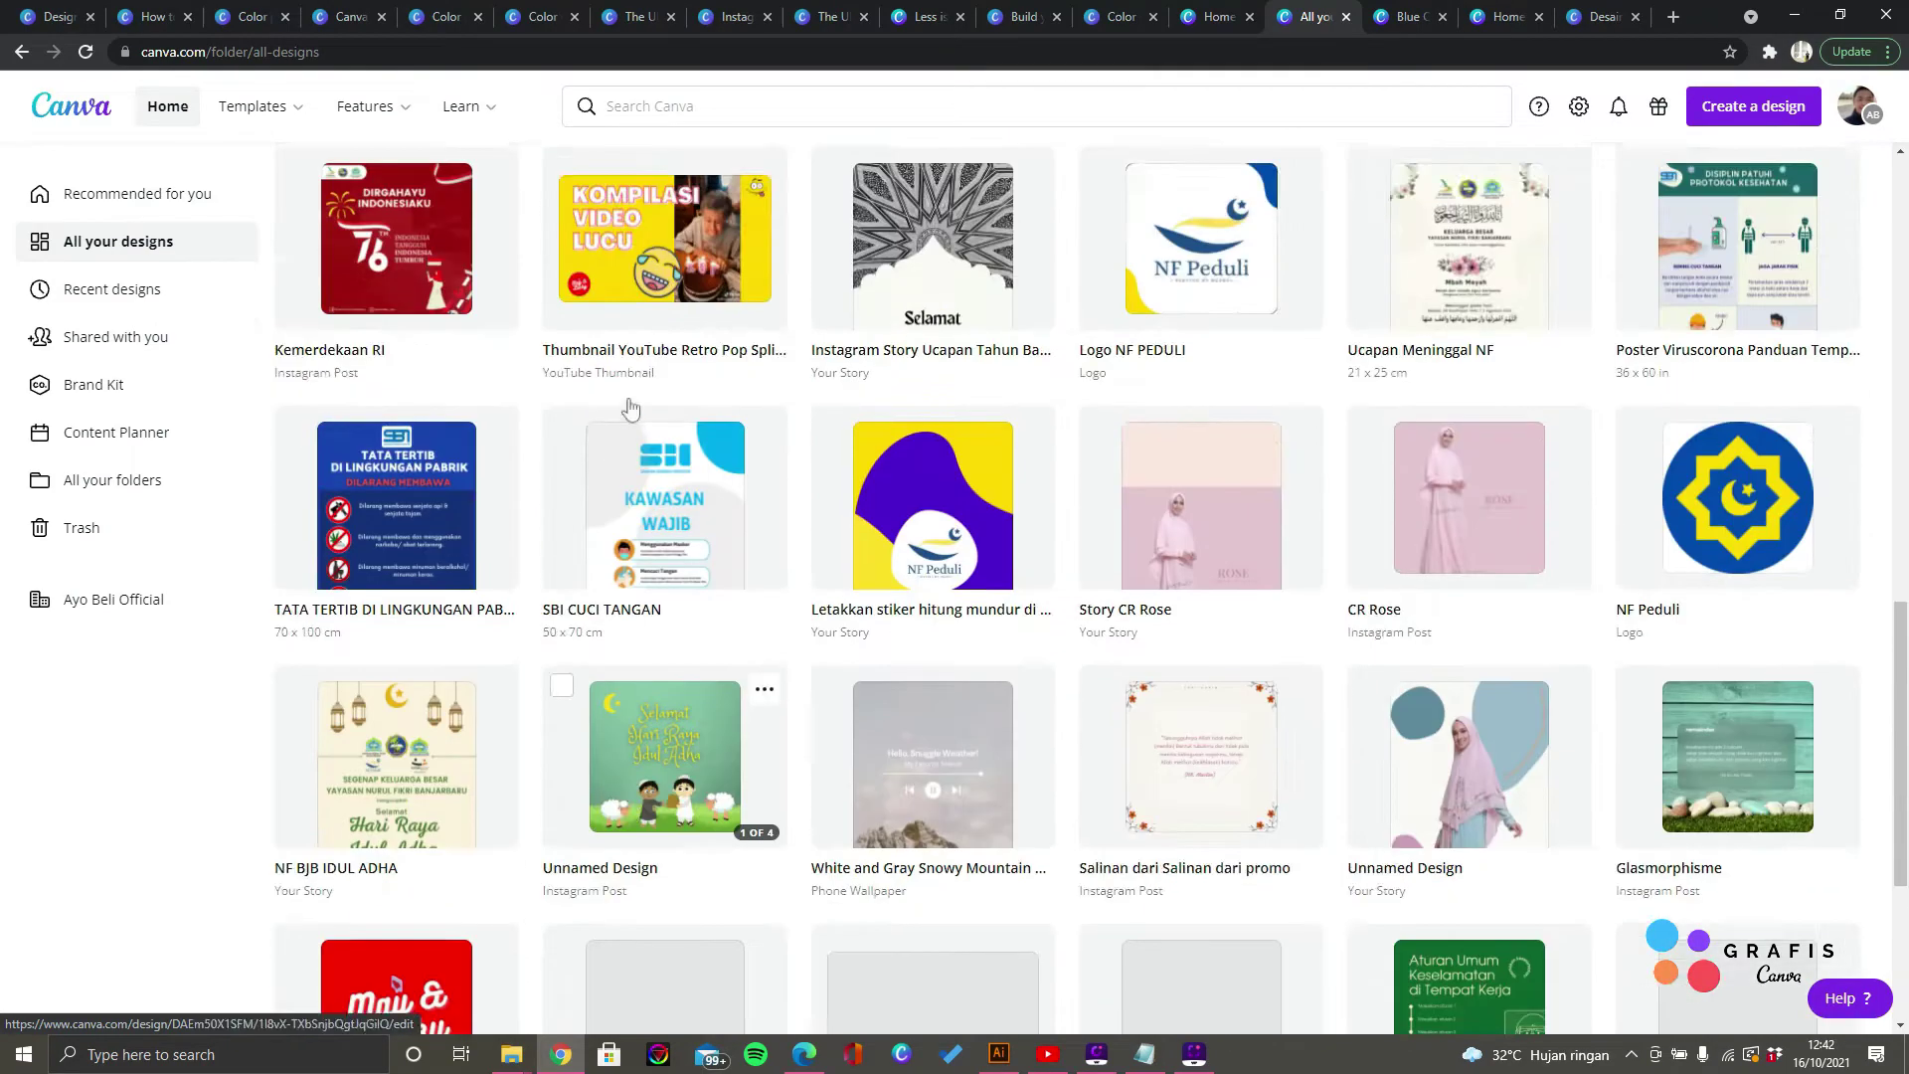
pyautogui.scroll(3, 630, 408)
pyautogui.scroll(-15, 410, 248)
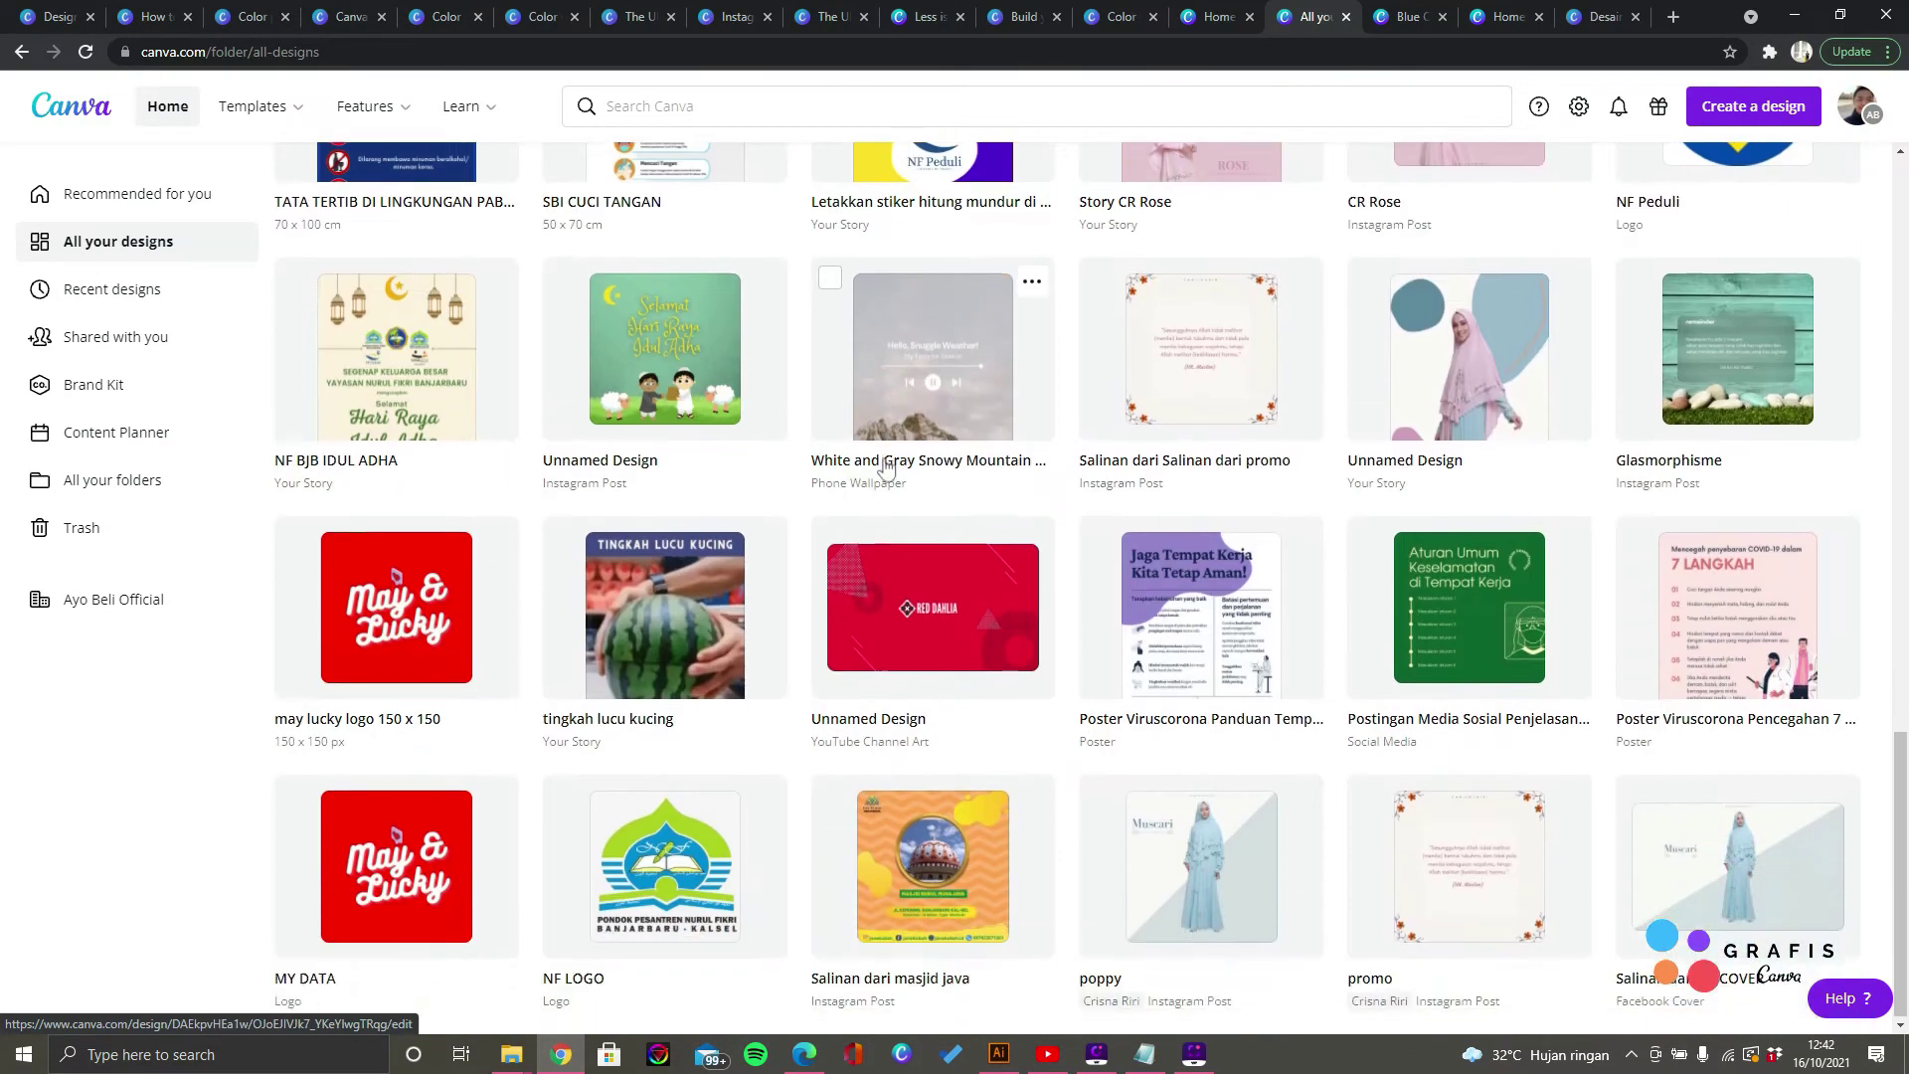
pyautogui.scroll(15, 874, 447)
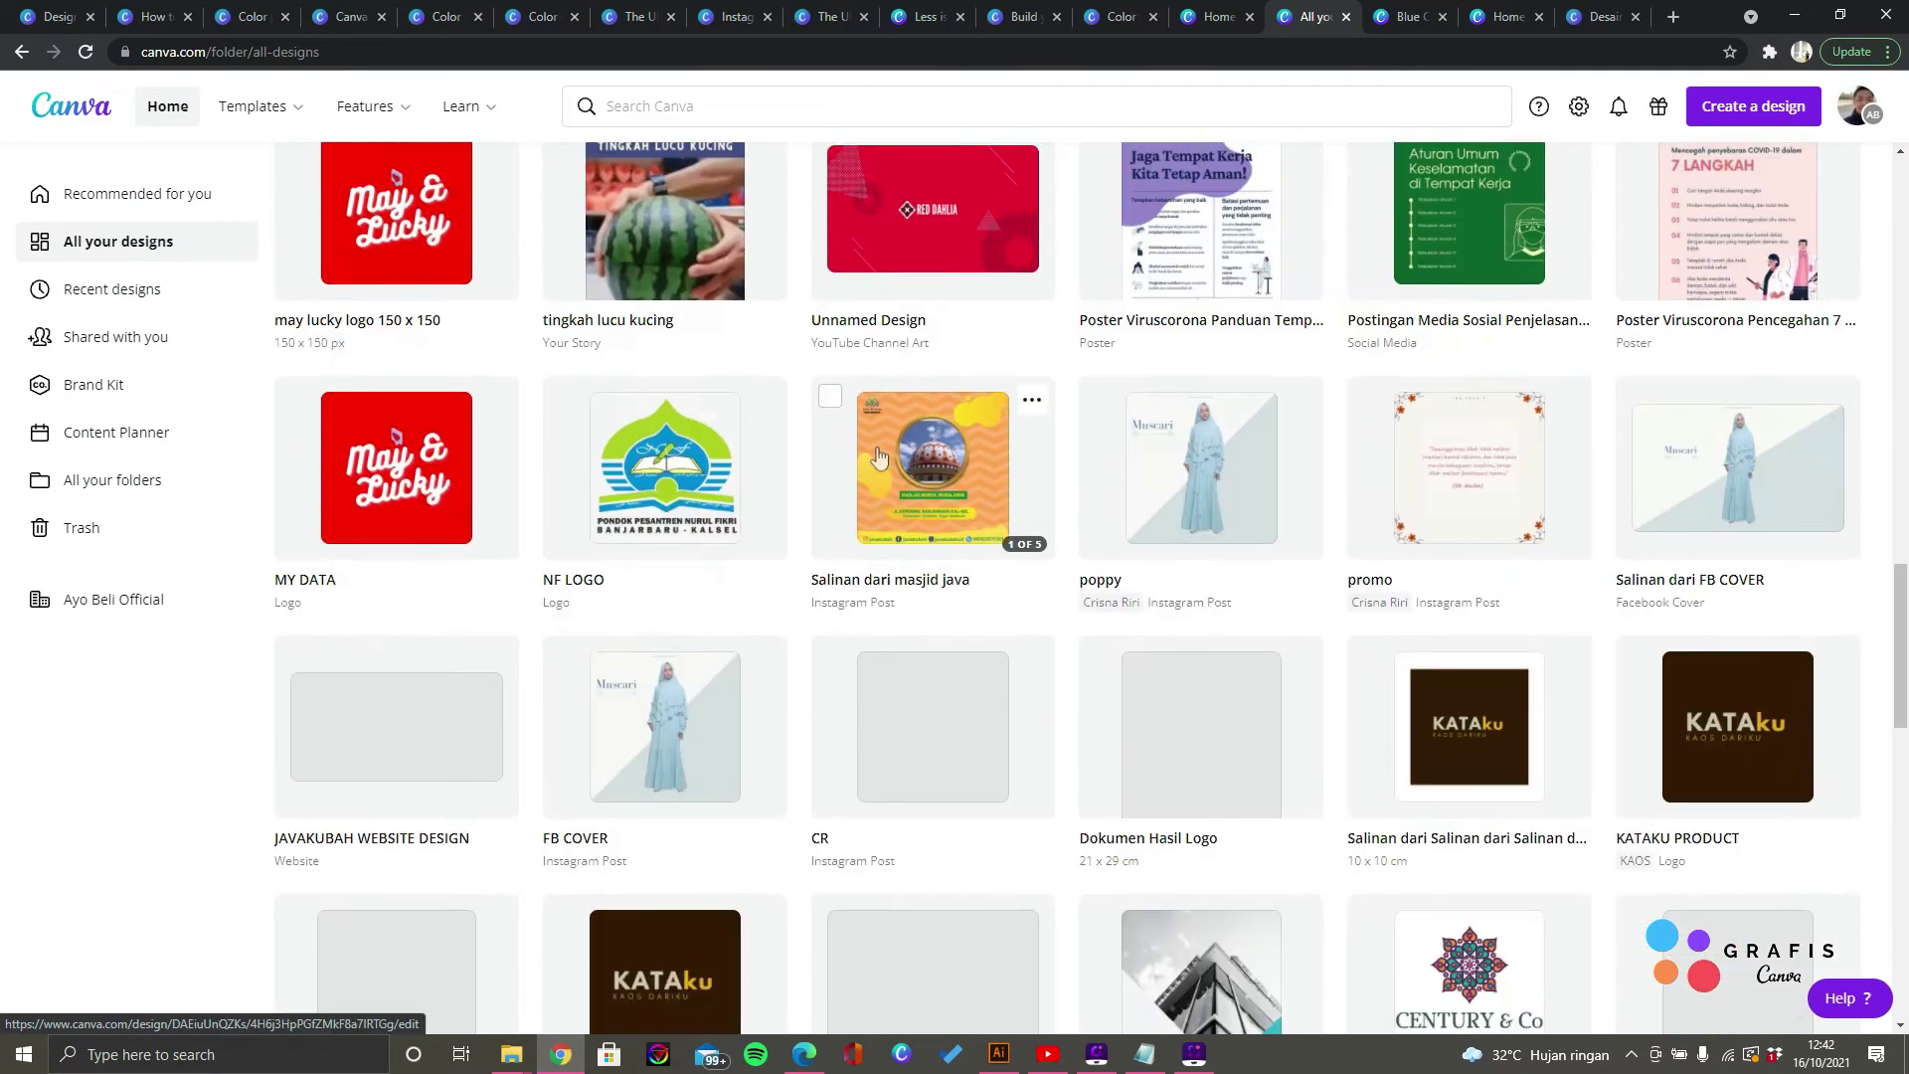
pyautogui.scroll(10, 868, 435)
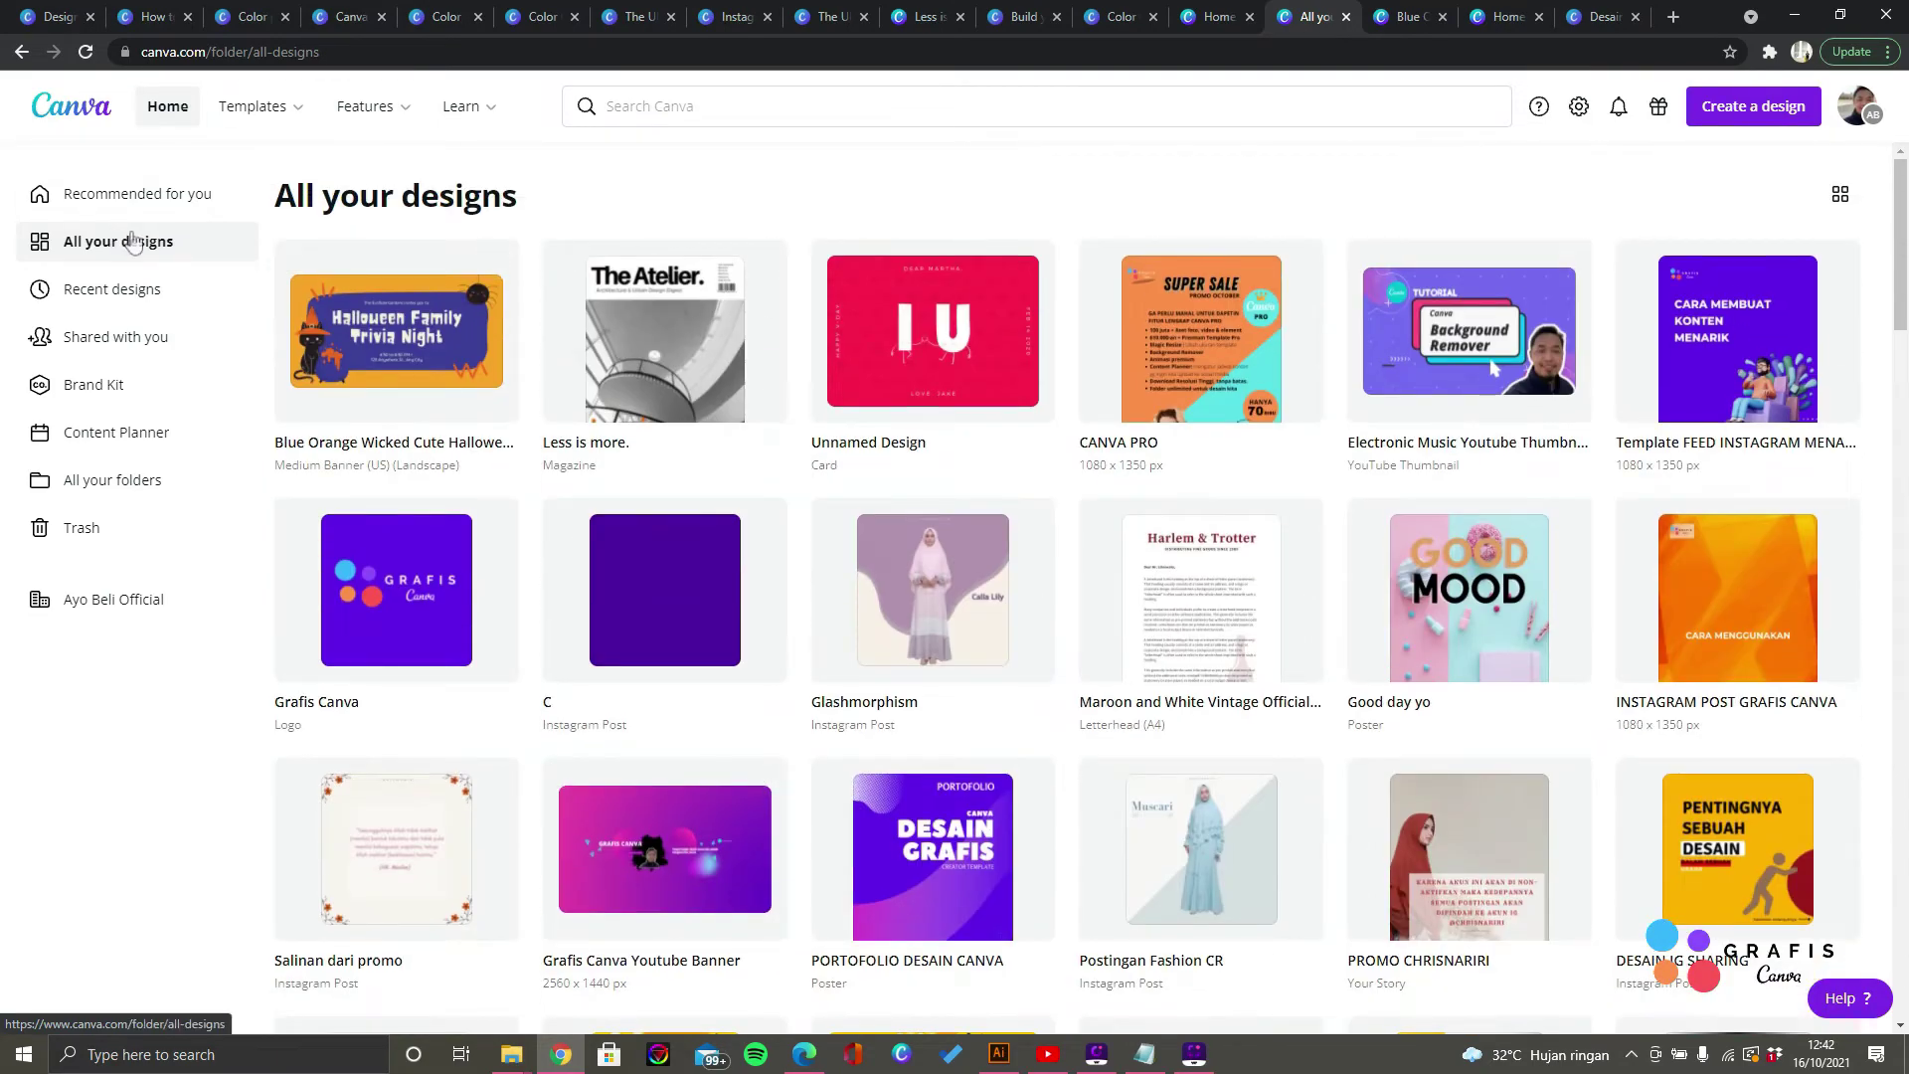
# Step: View the recent designs and the folders and designs shared with the account
pyautogui.click(100, 292)
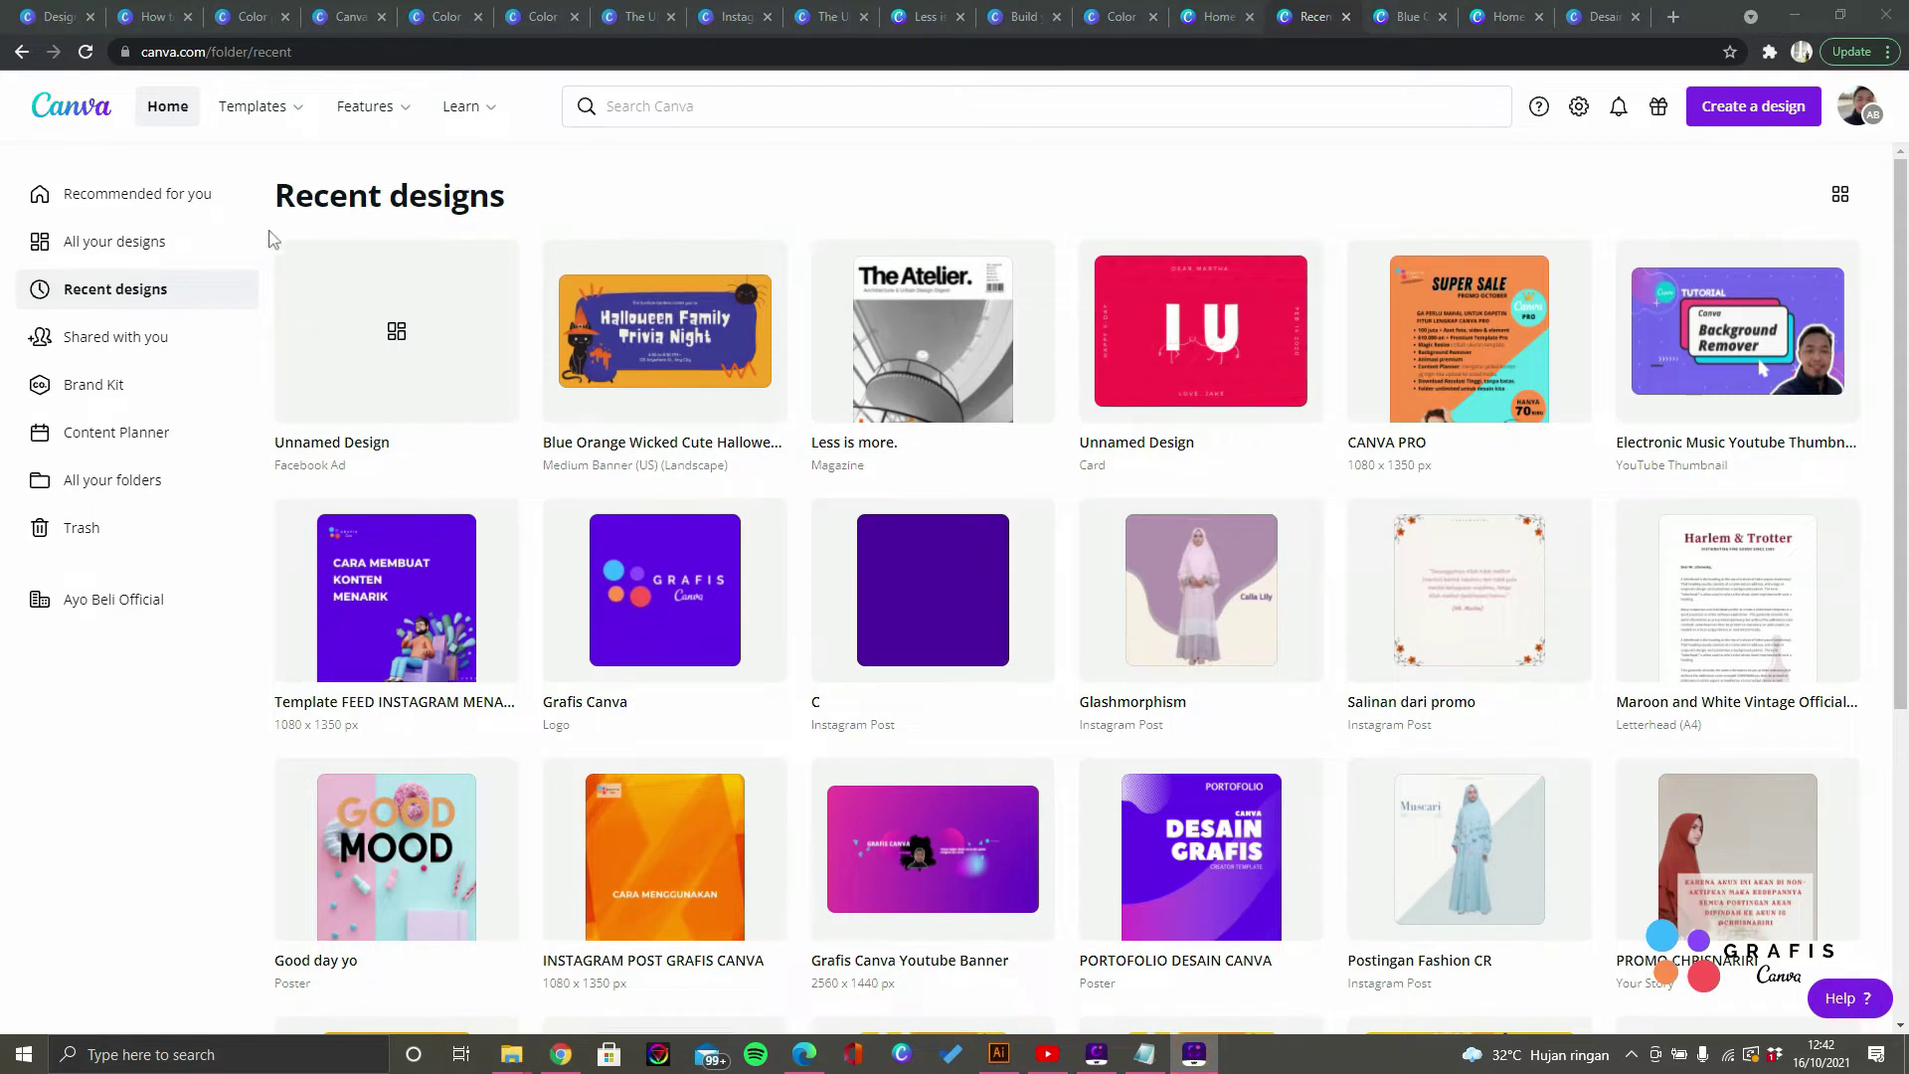
pyautogui.moveTo(274, 223)
pyautogui.mouseDown()
pyautogui.moveTo(524, 314)
pyautogui.moveTo(1315, 474)
pyautogui.mouseUp()
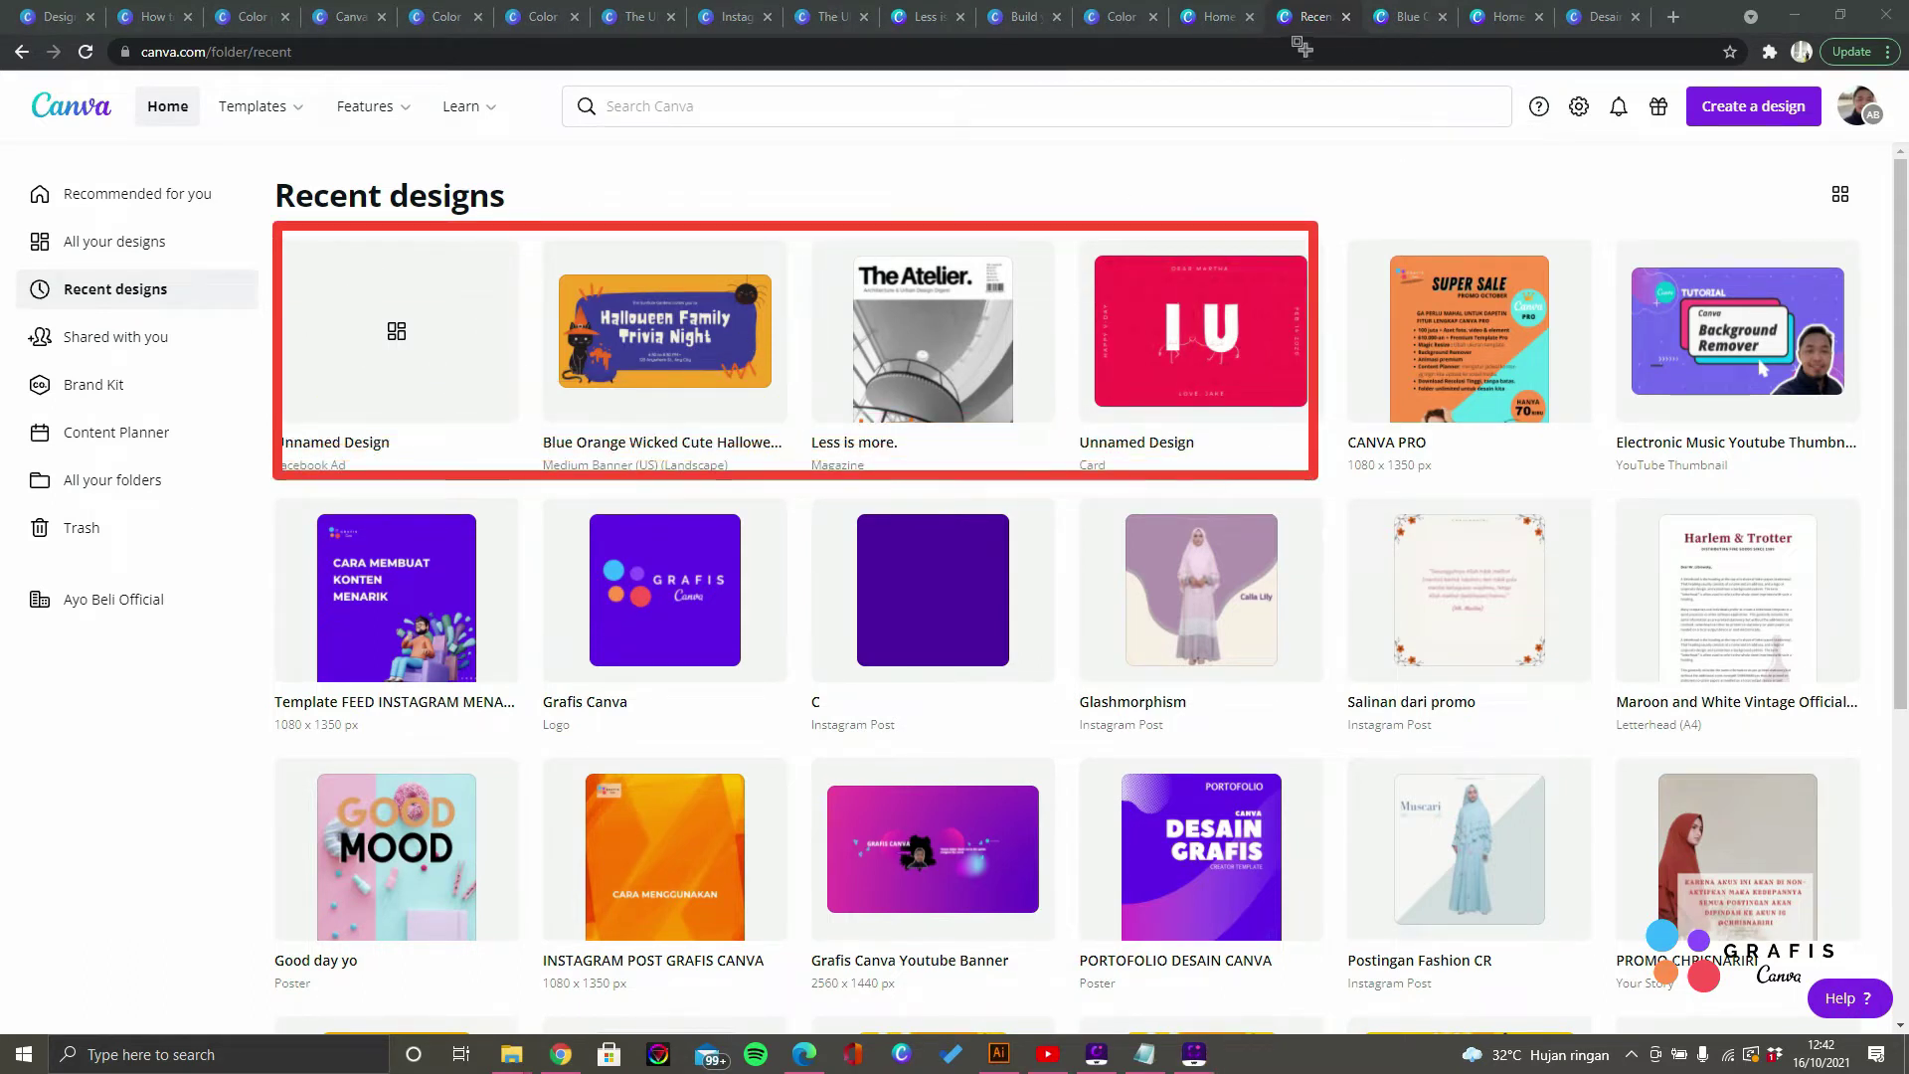
pyautogui.press('Escape')
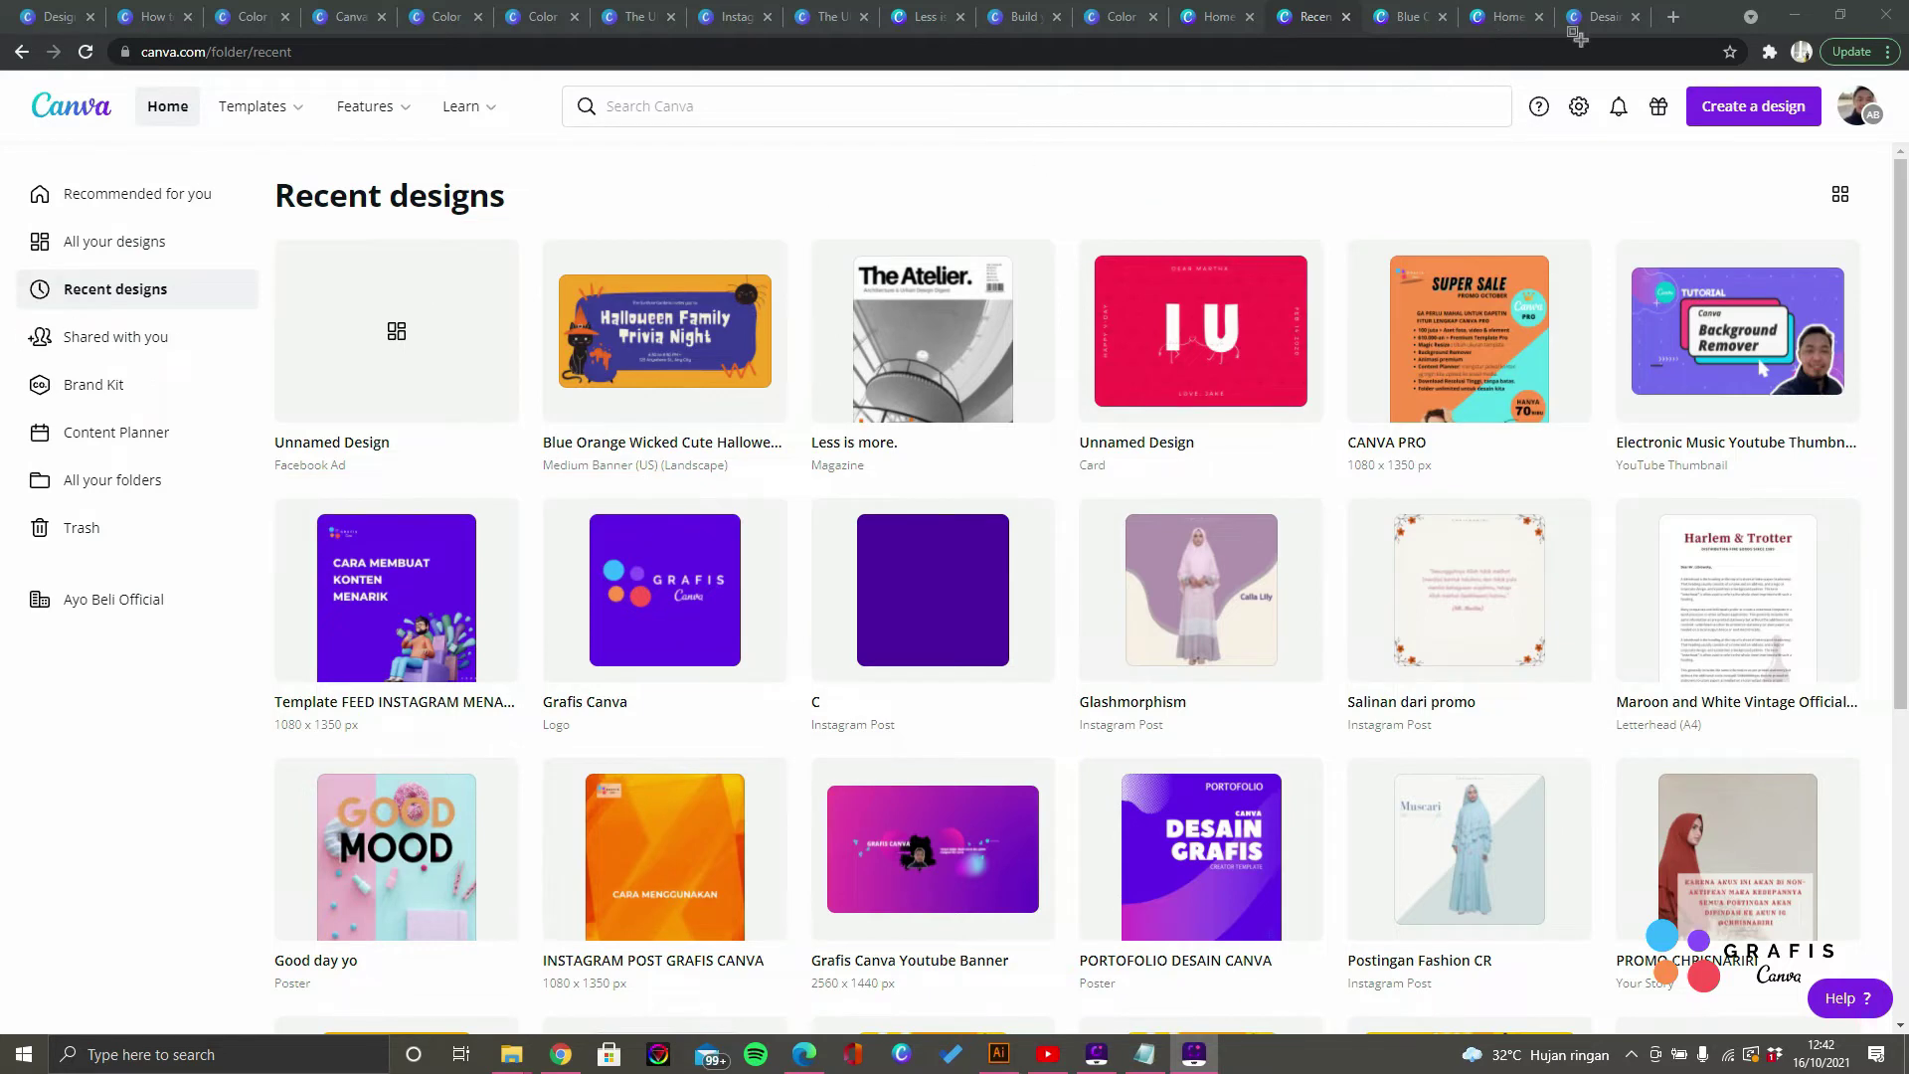
pyautogui.click(156, 349)
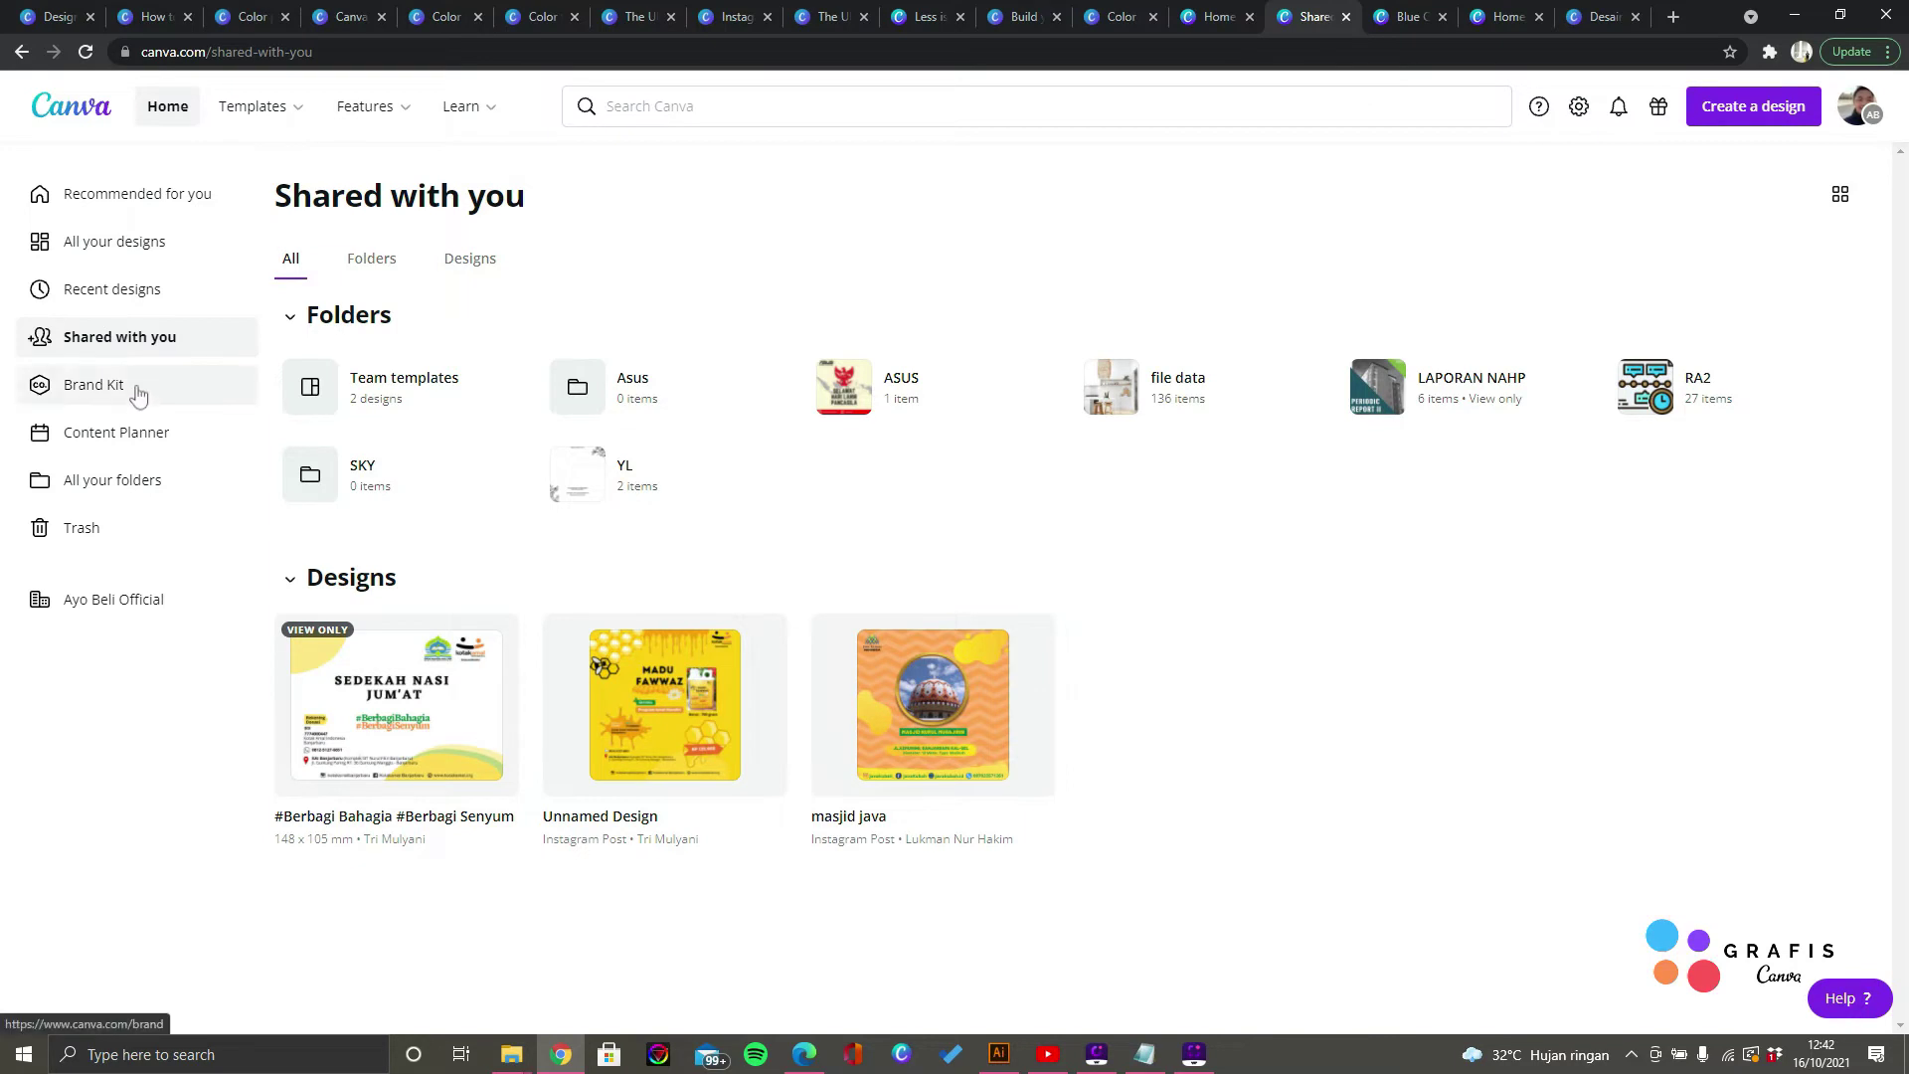
# Step: View the collection of all brand kits and the October 2021 calendar in the Content Planner
pyautogui.click(189, 384)
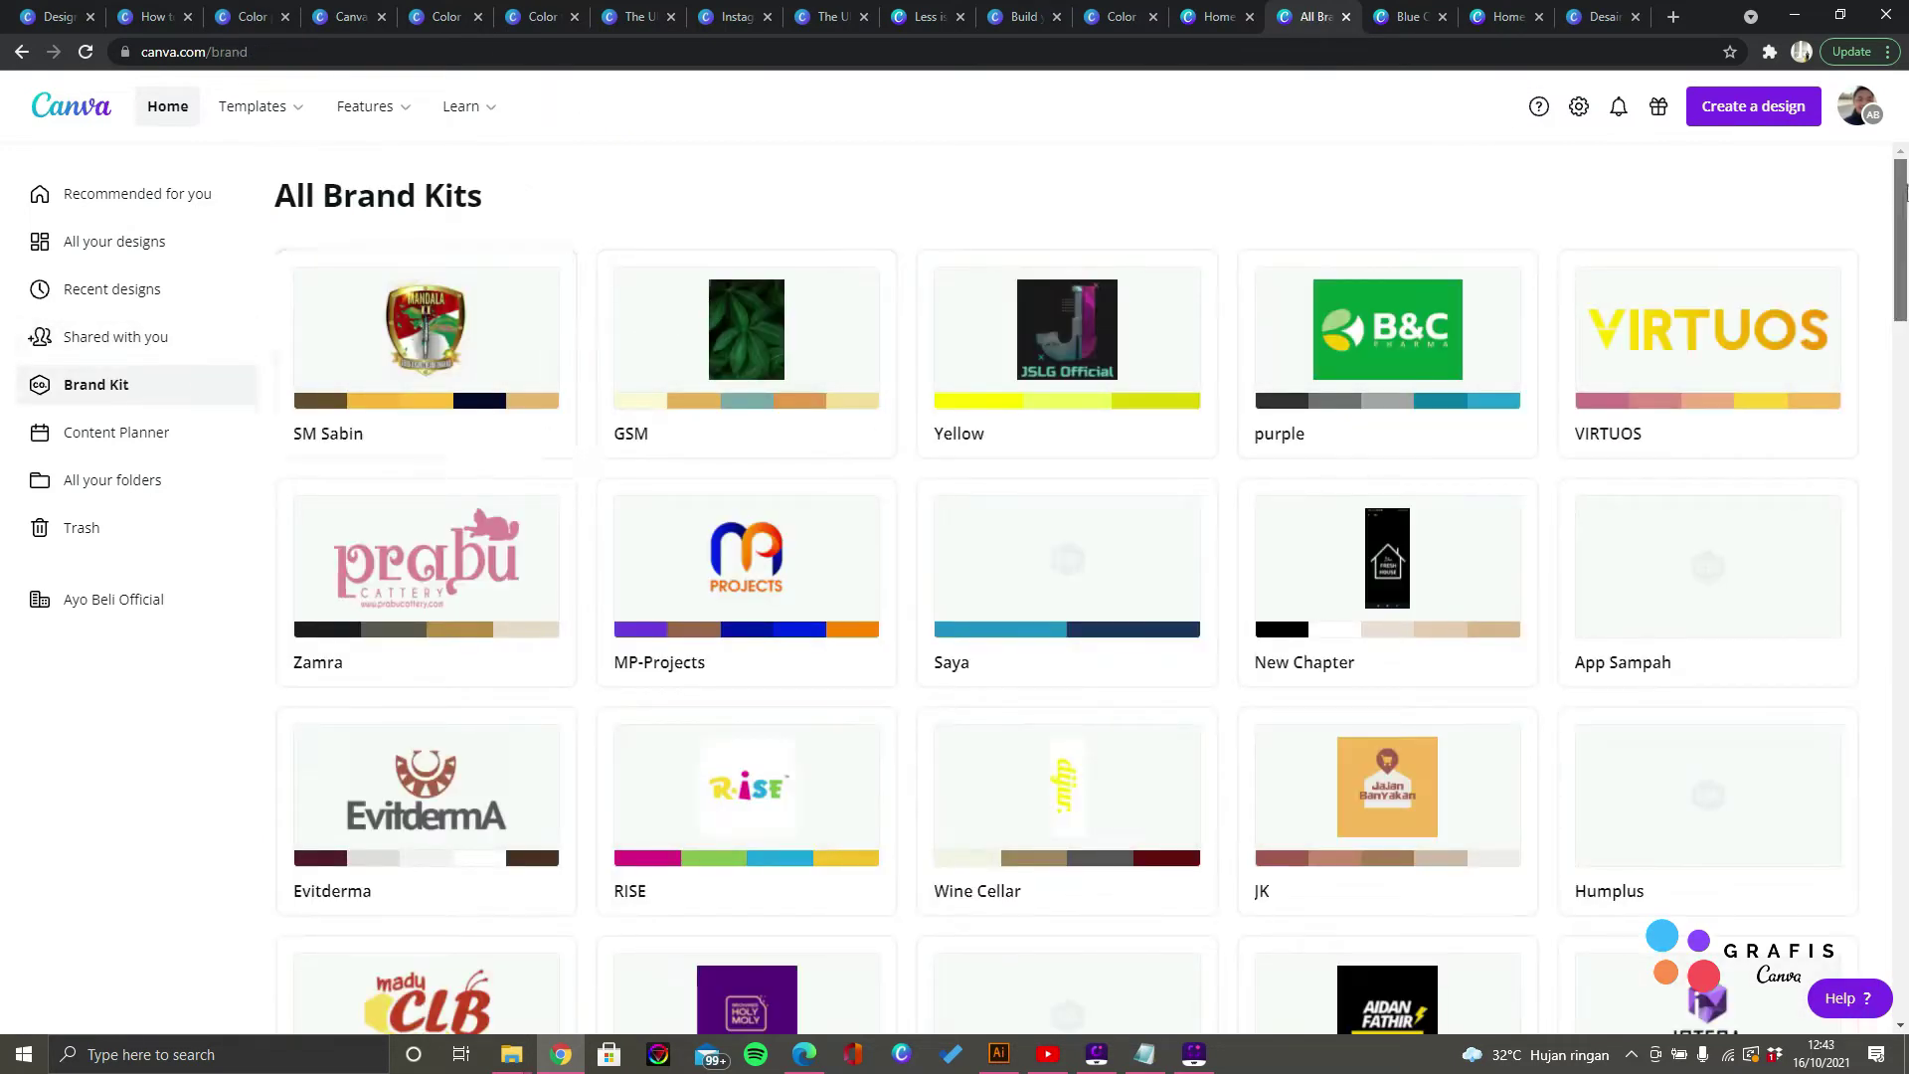
pyautogui.moveTo(1900, 251); pyautogui.dragTo(1820, 157)
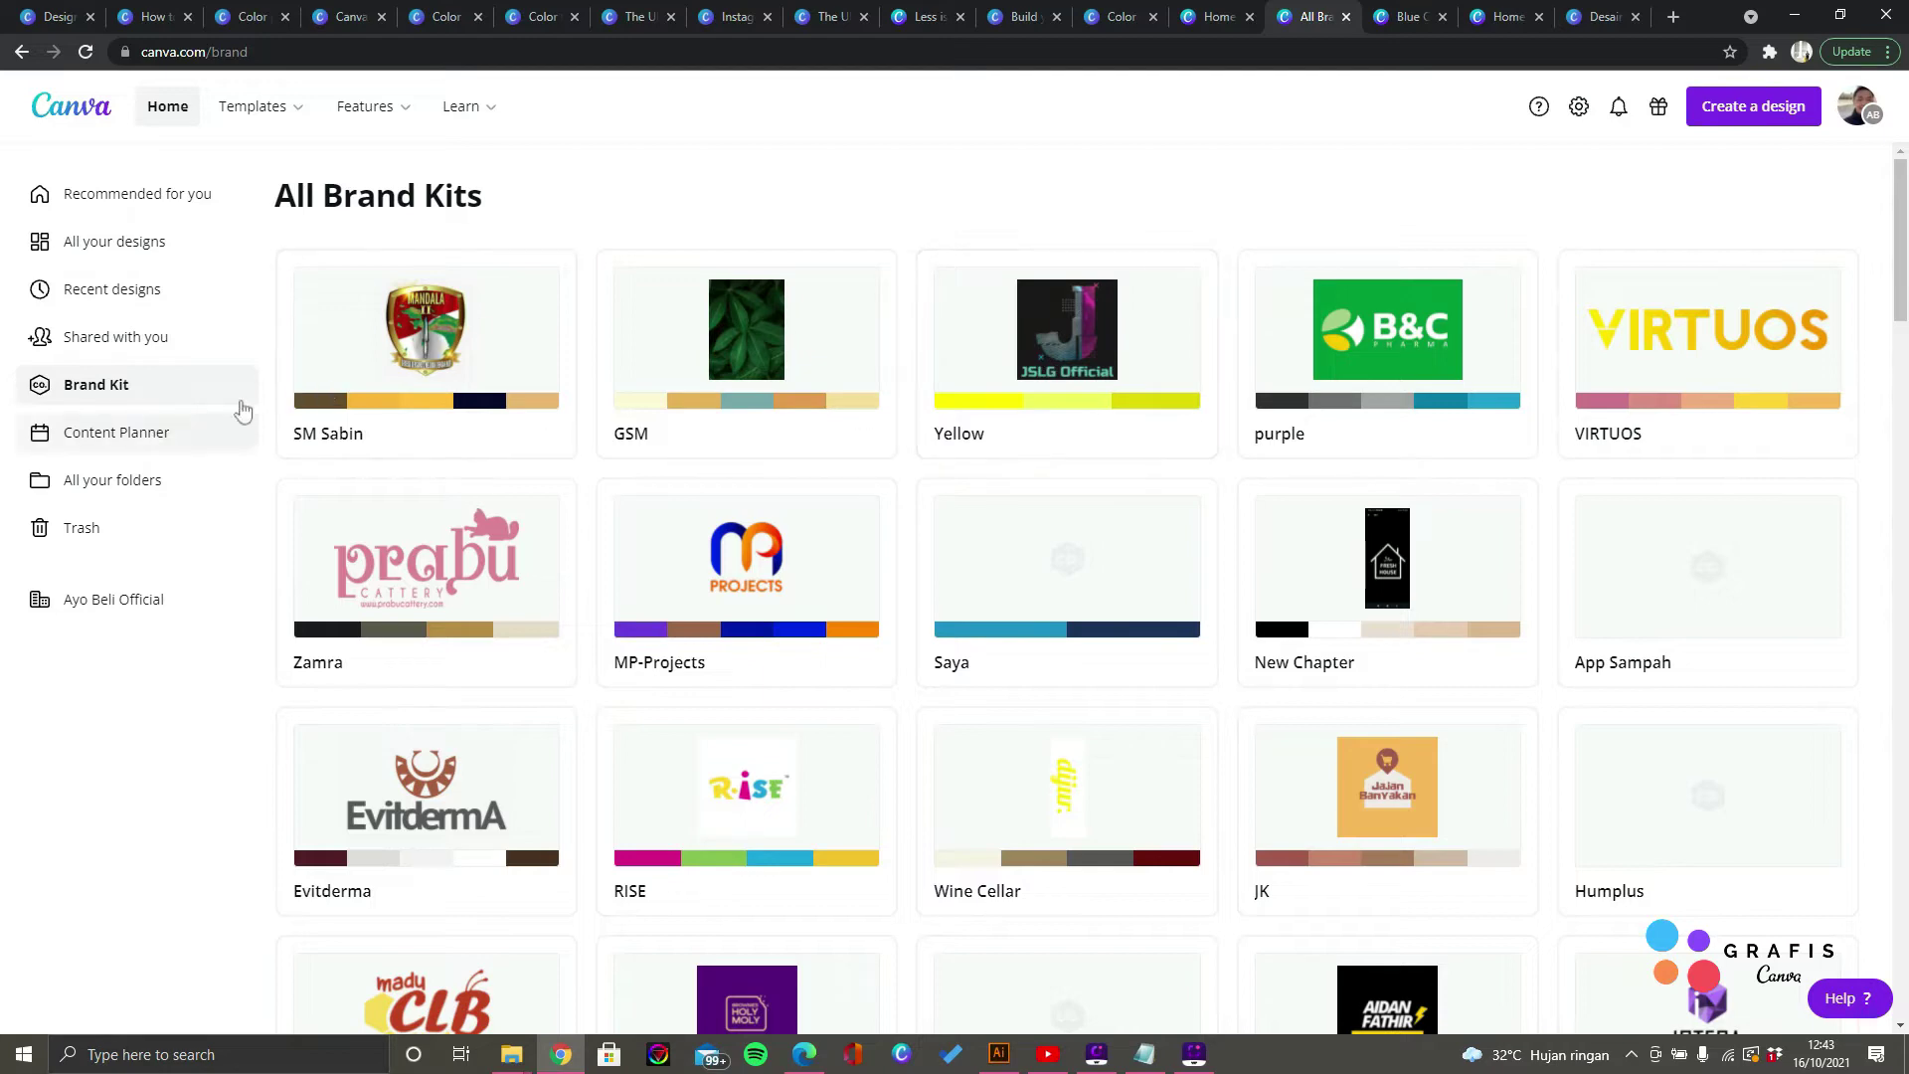
pyautogui.click(194, 427)
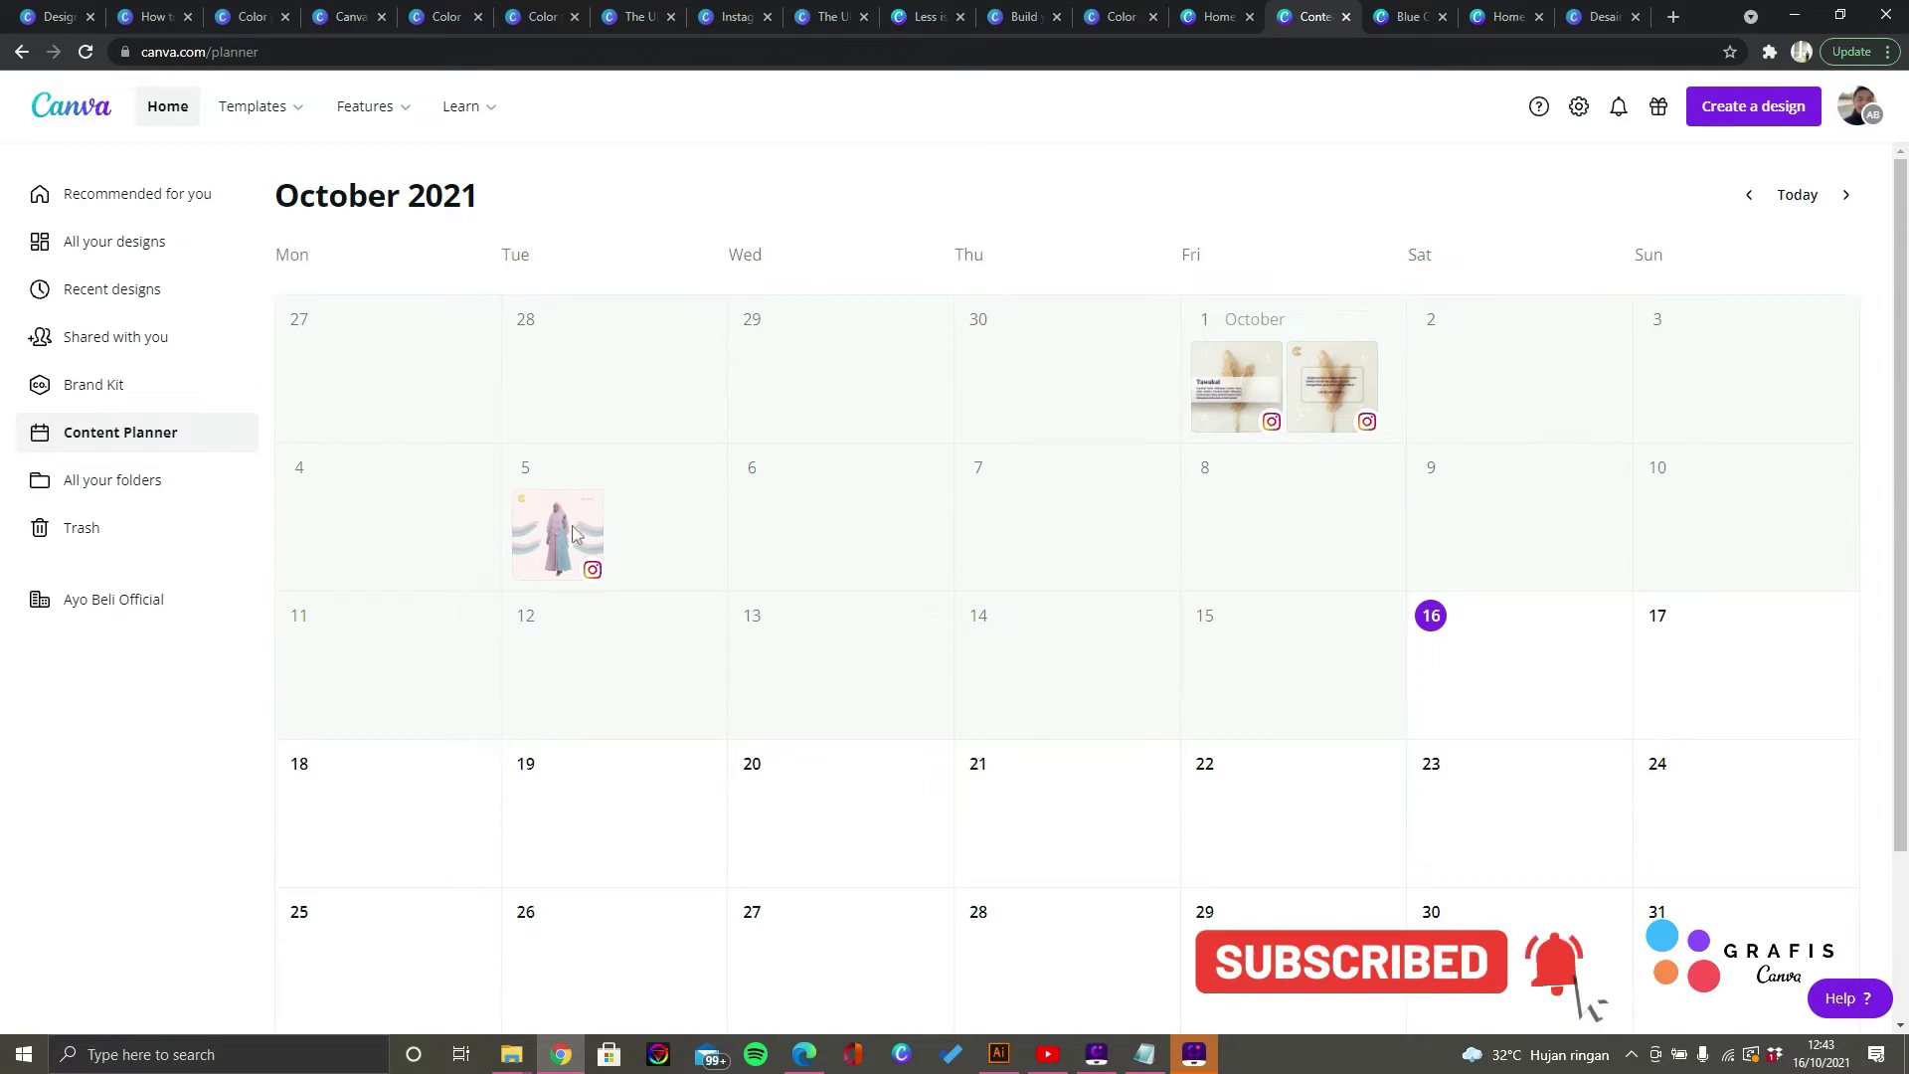
pyautogui.scroll(-1, 595, 491)
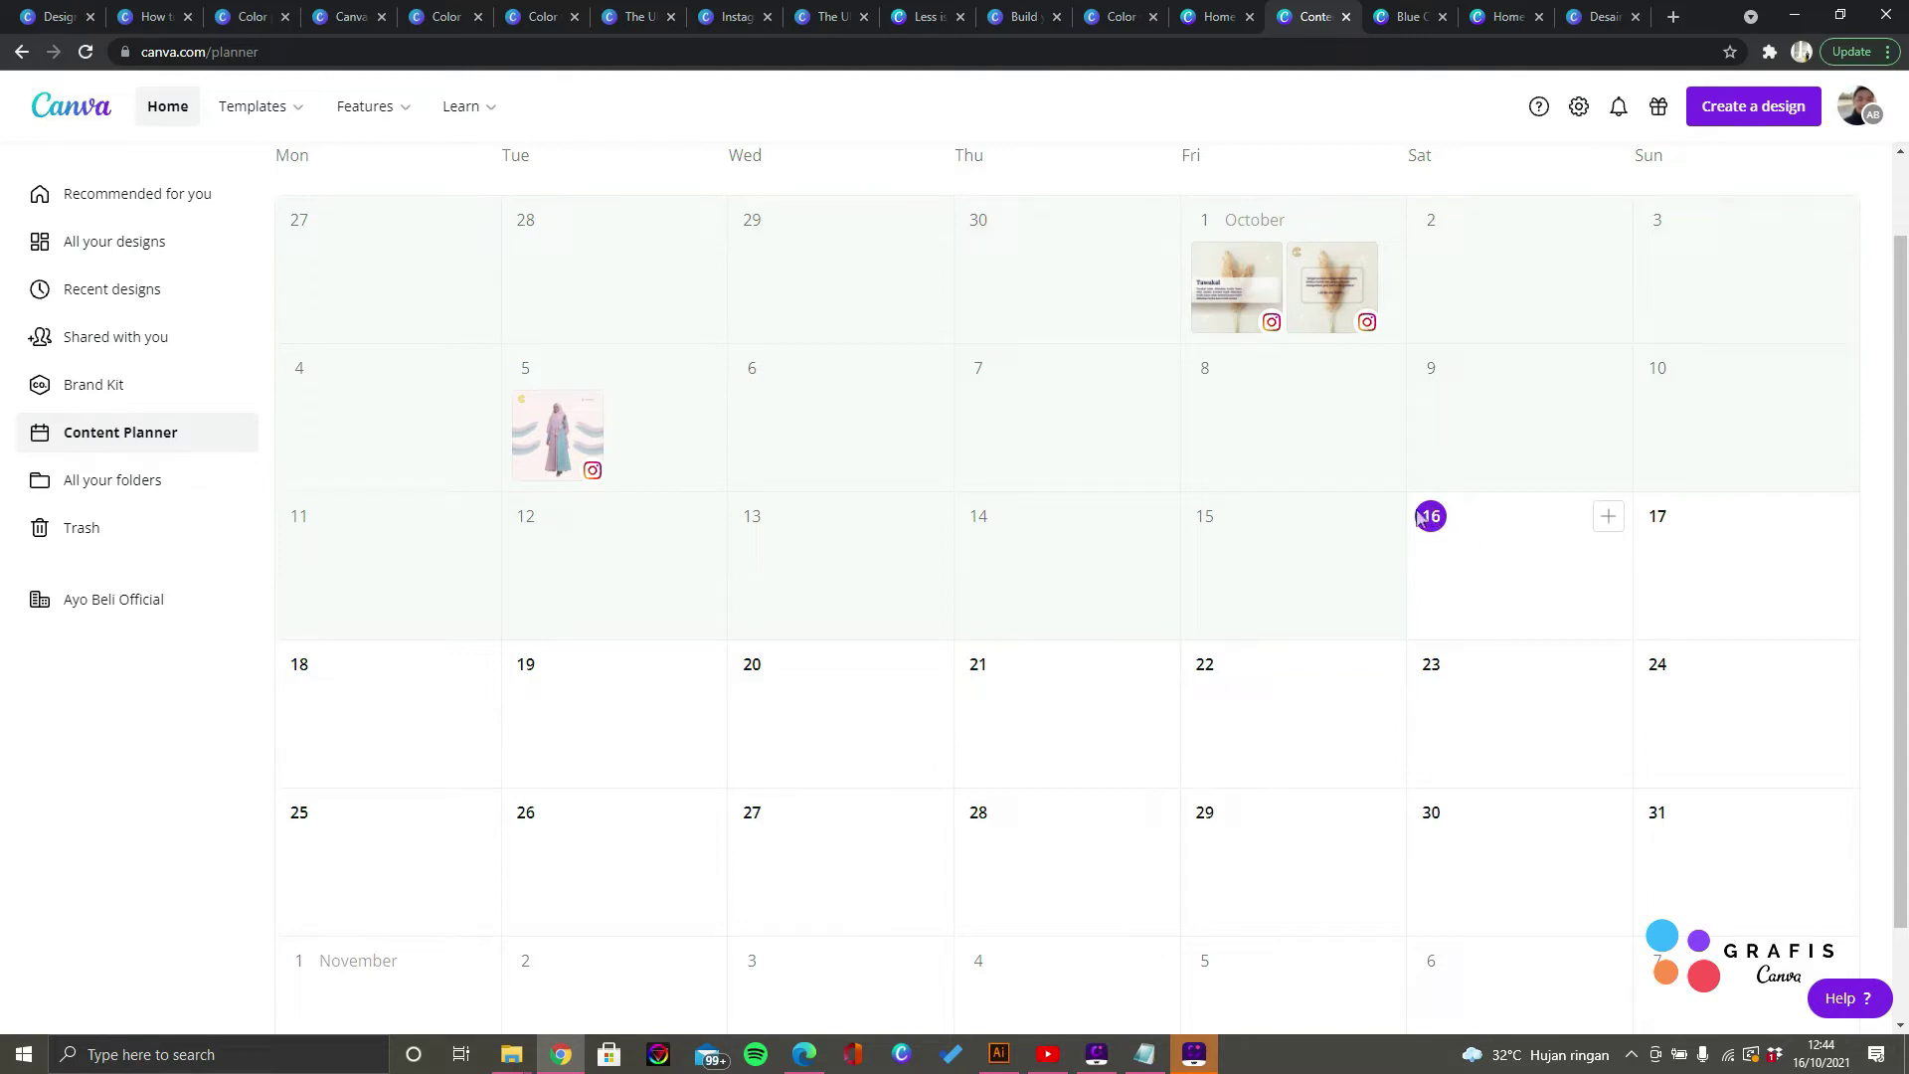
# Step: Look at the recent designs and templates offered for scheduling on October 16, leaving the date unplanned
pyautogui.click(1608, 517)
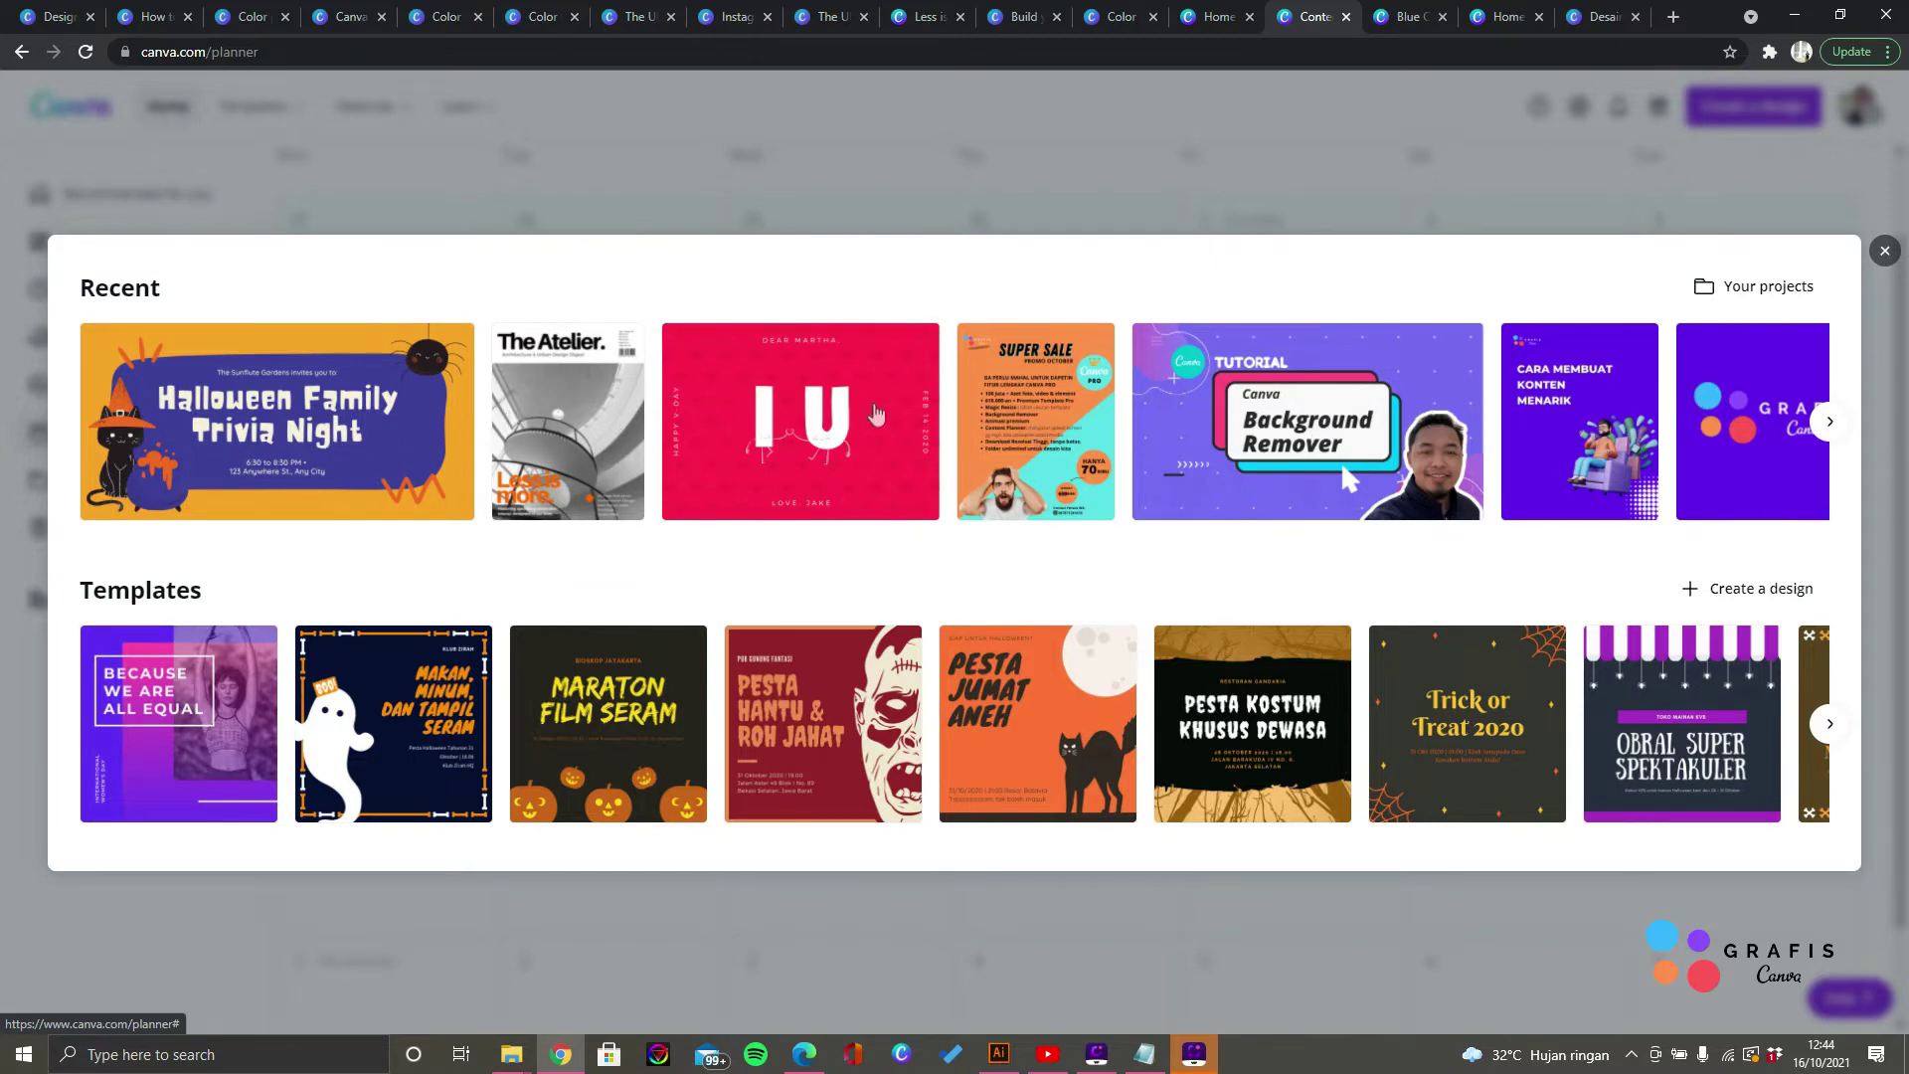
pyautogui.click(1885, 253)
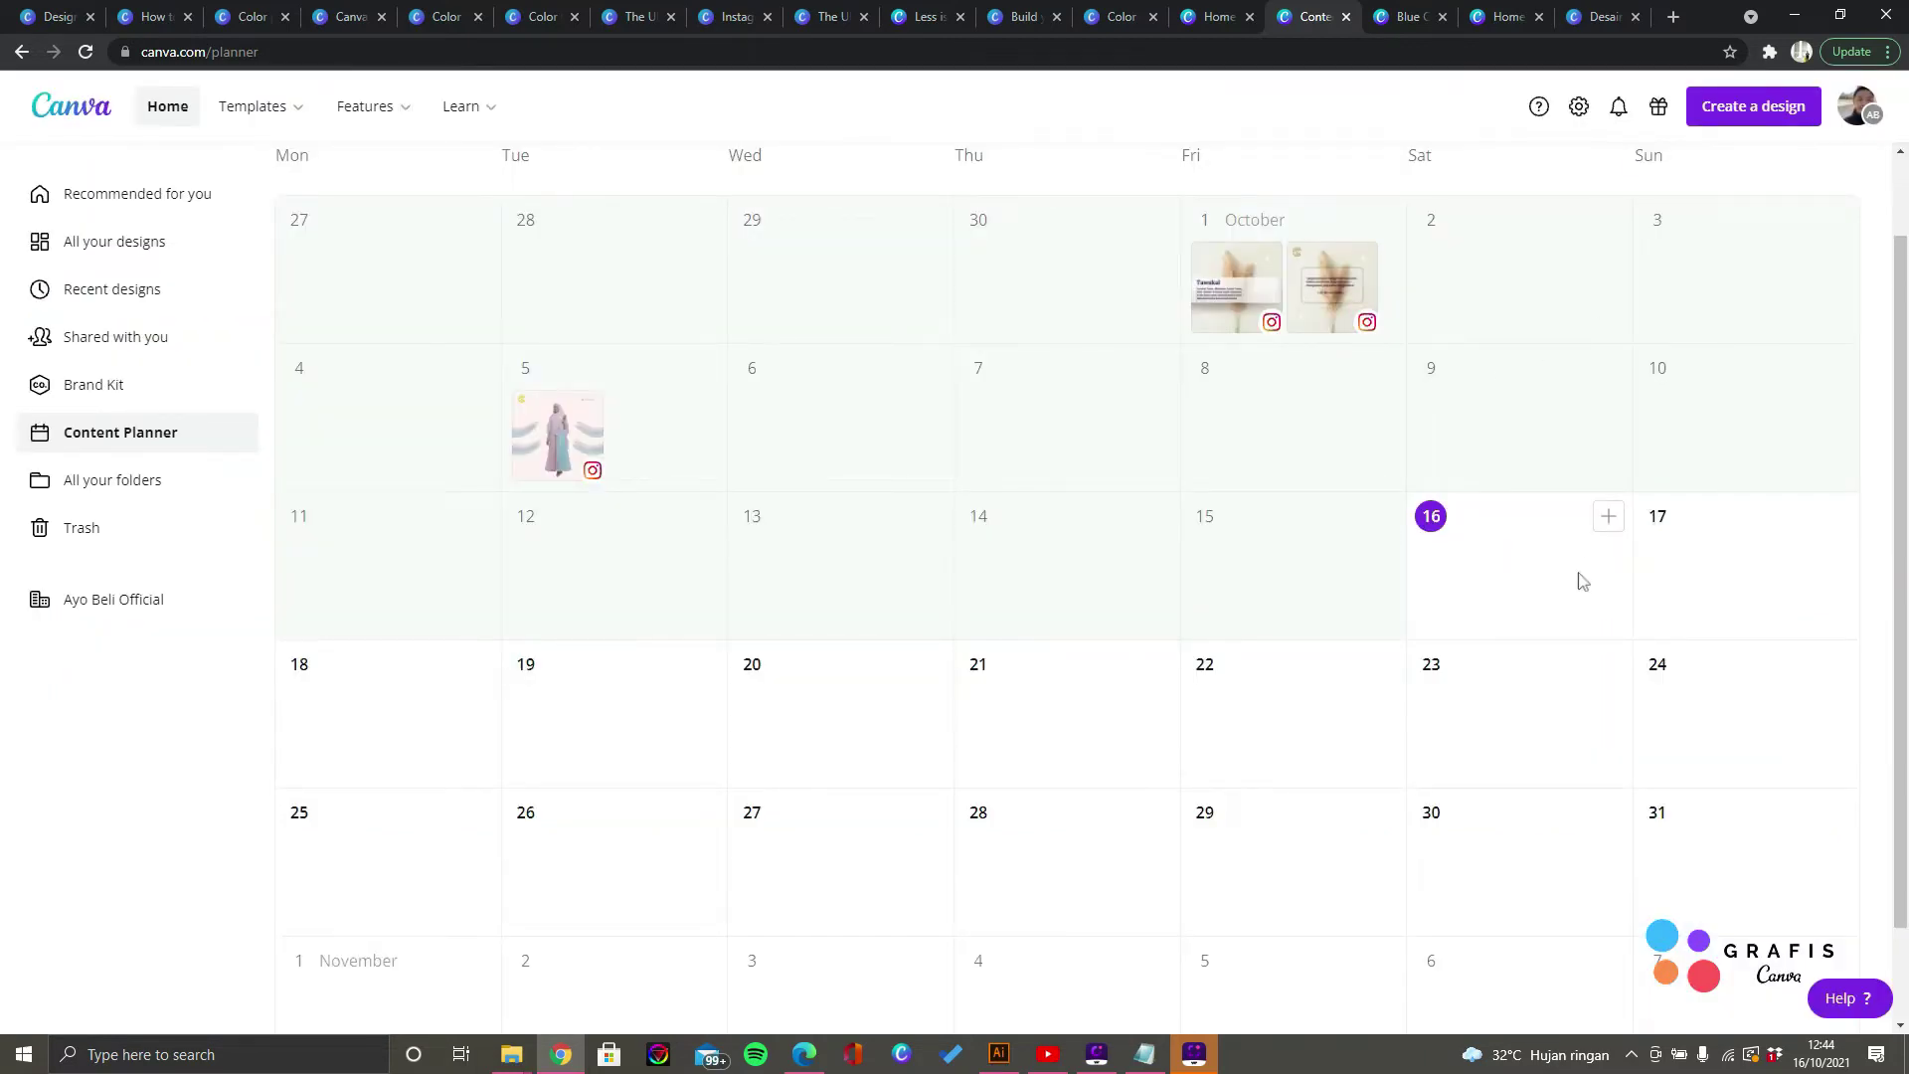
pyautogui.click(1608, 517)
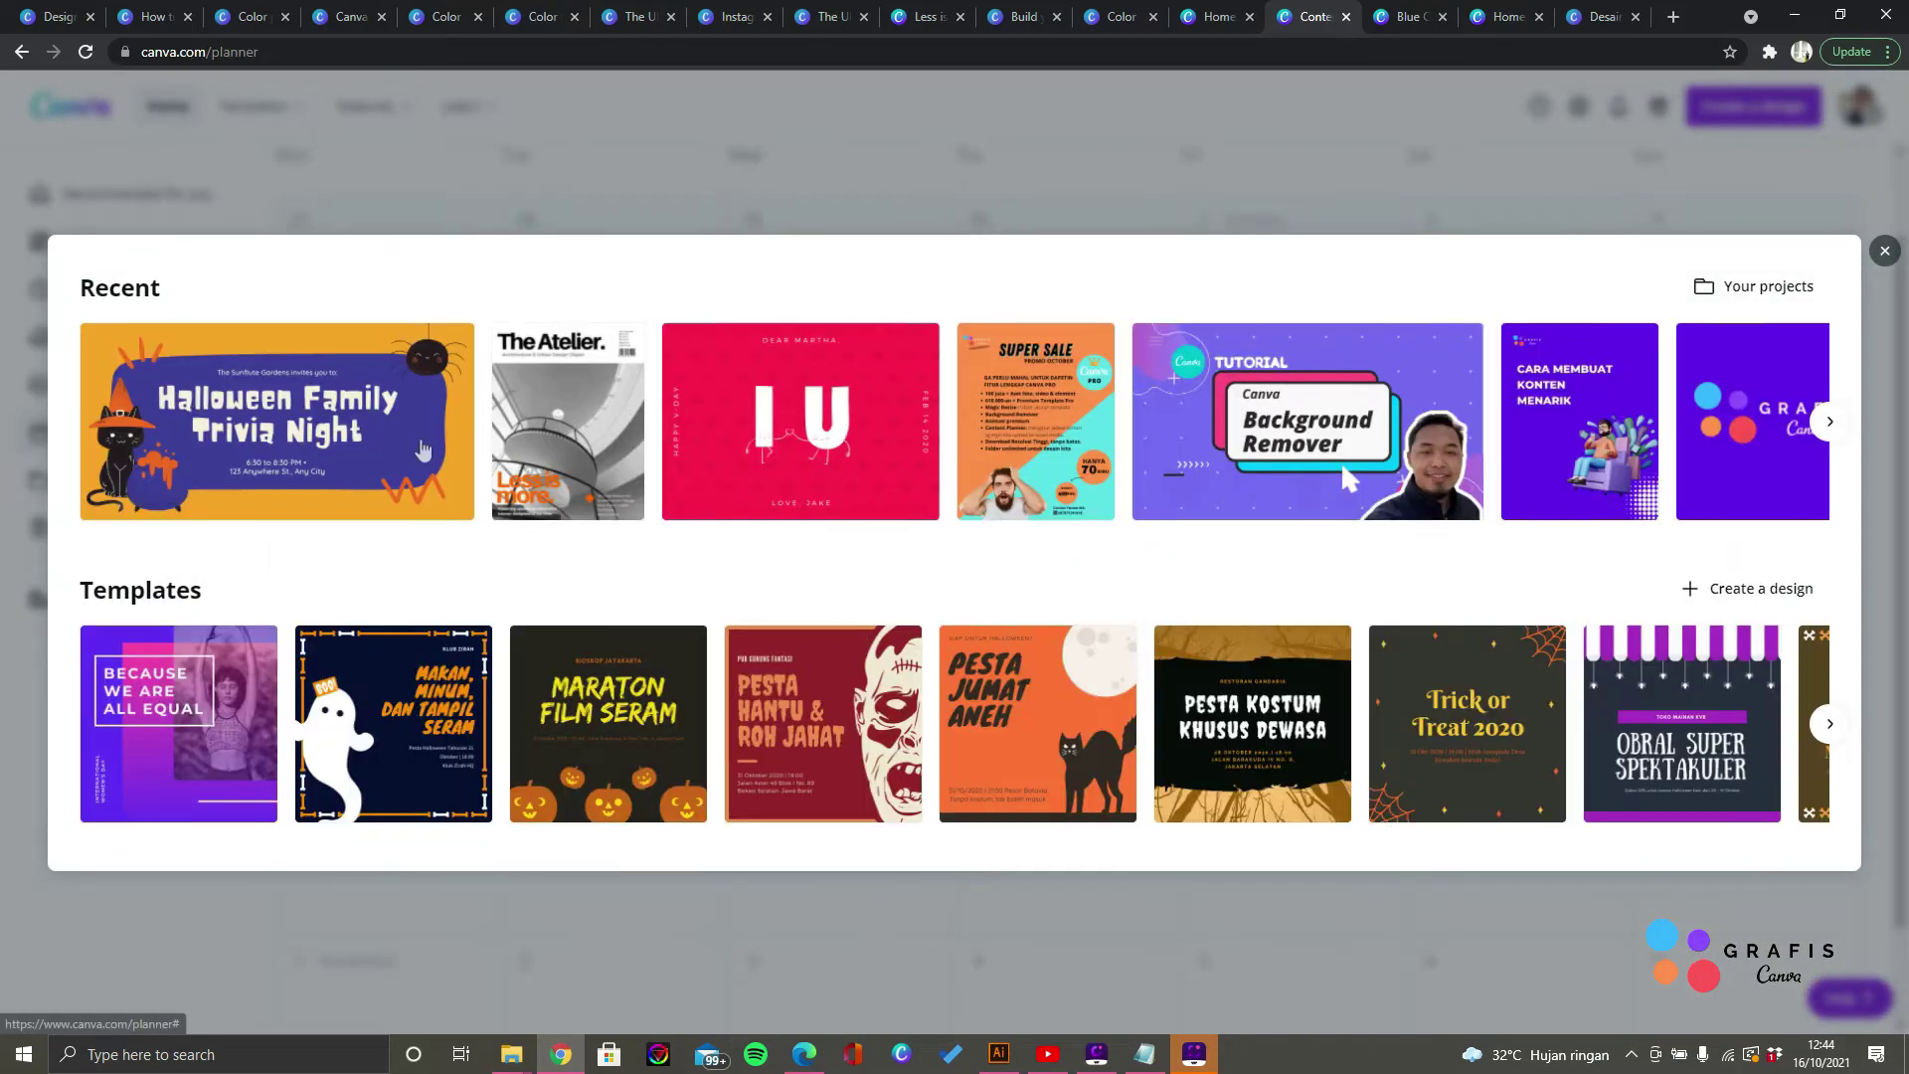
pyautogui.click(1883, 251)
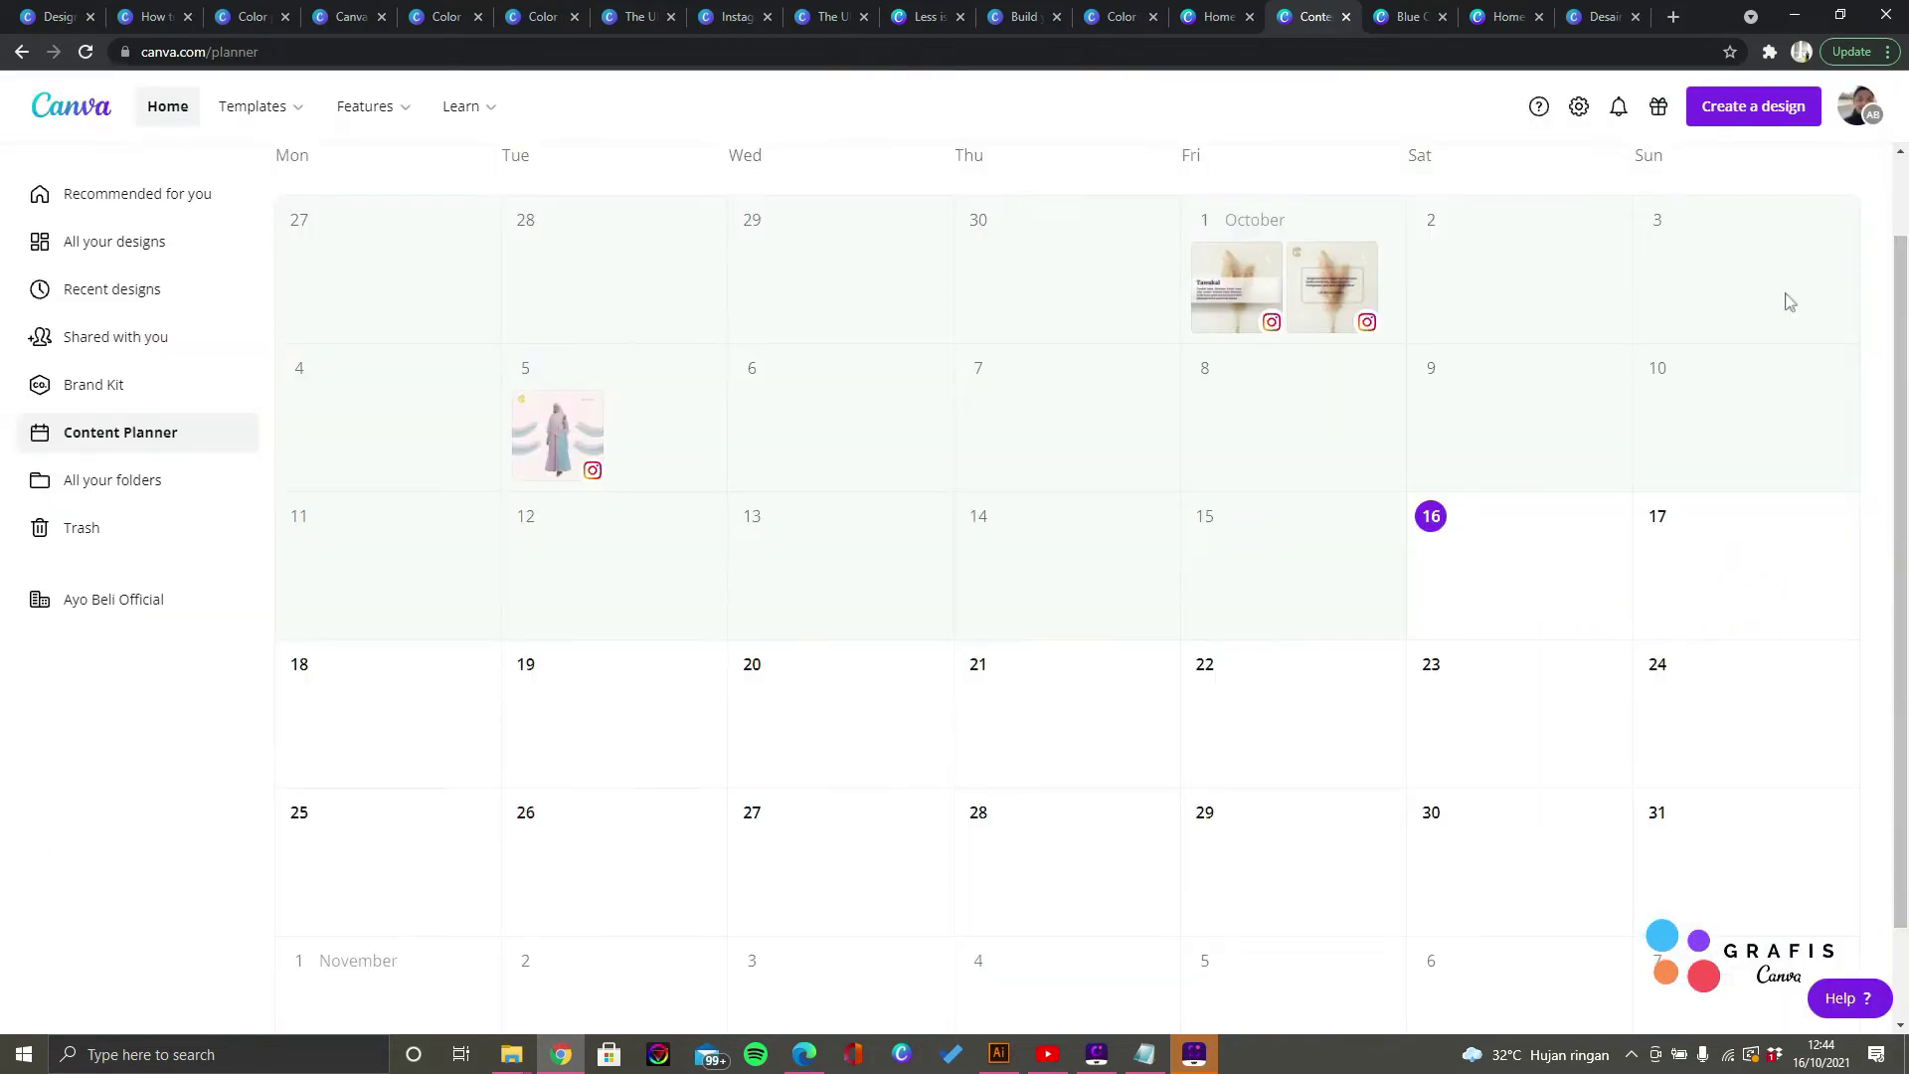
# Step: View all folders and look through the deleted designs, images and videos in the trash
pyautogui.click(97, 487)
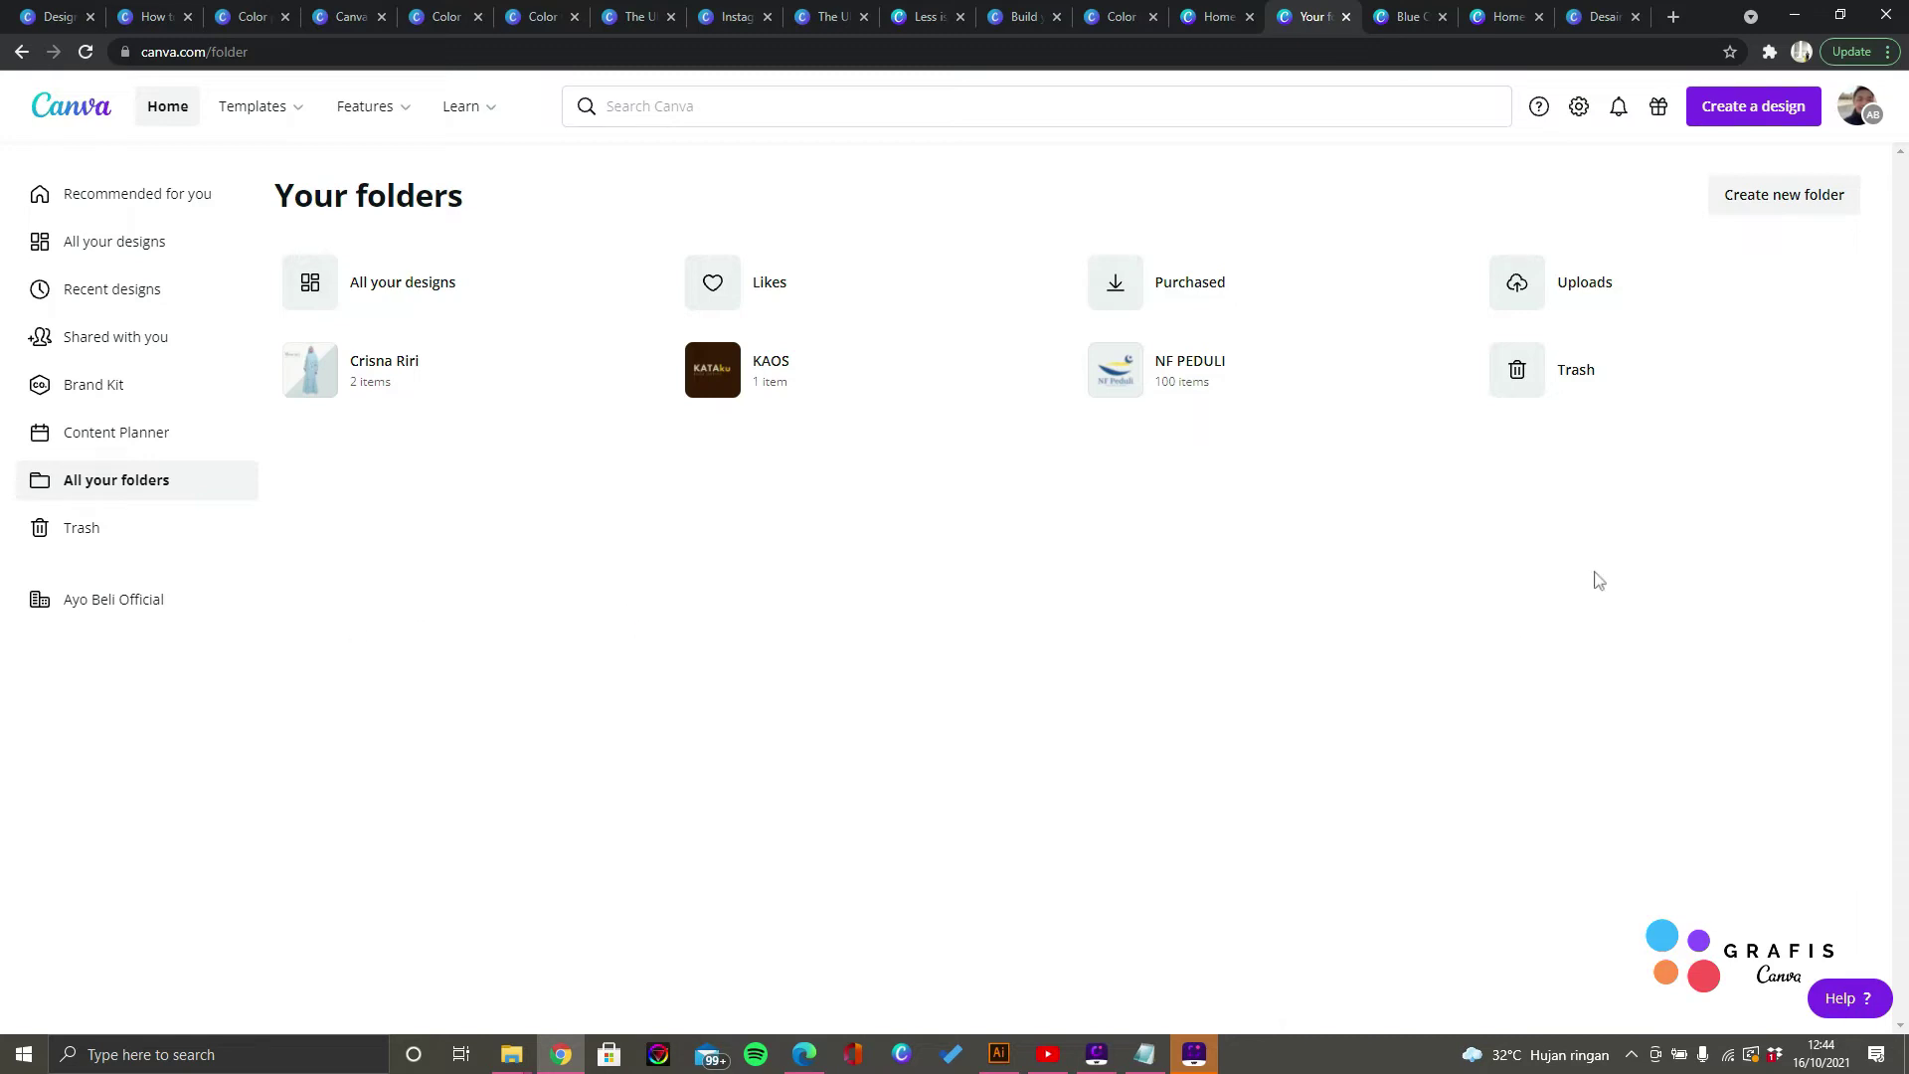
pyautogui.click(160, 537)
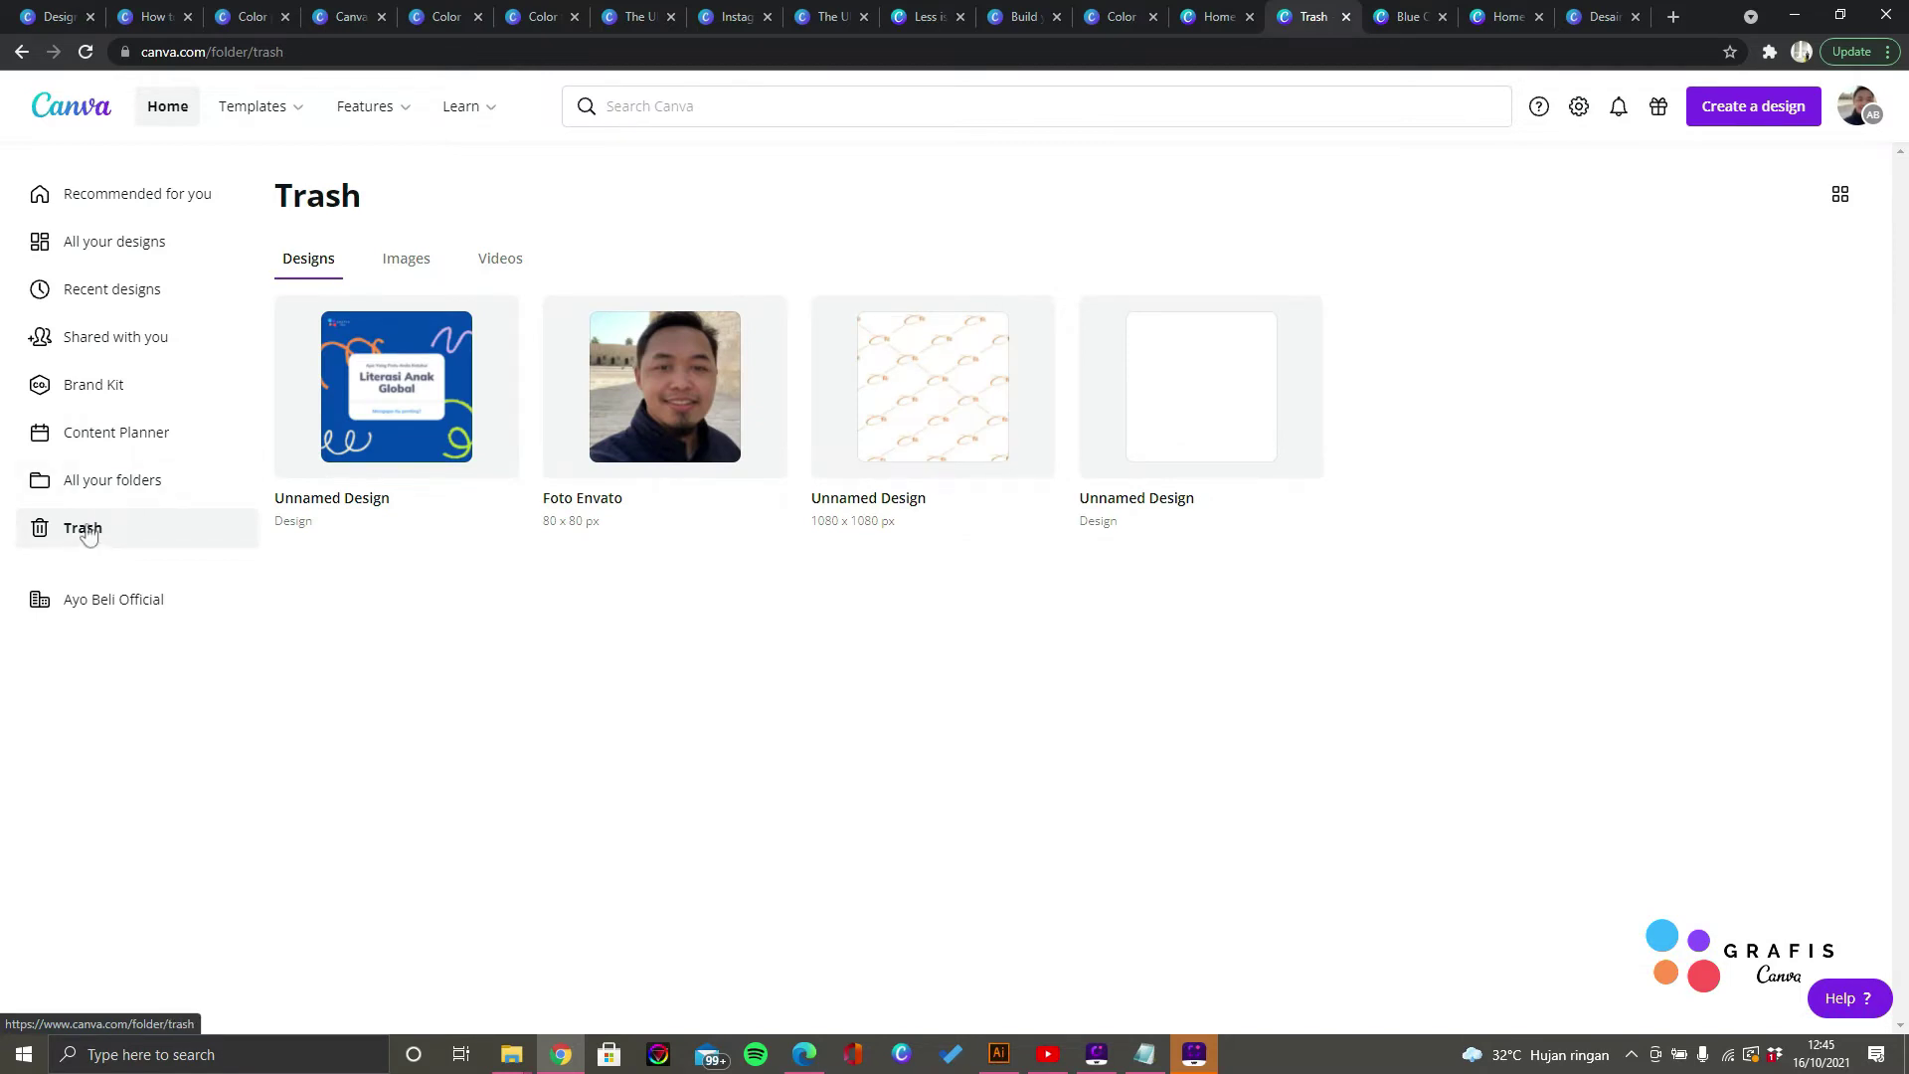
pyautogui.click(402, 259)
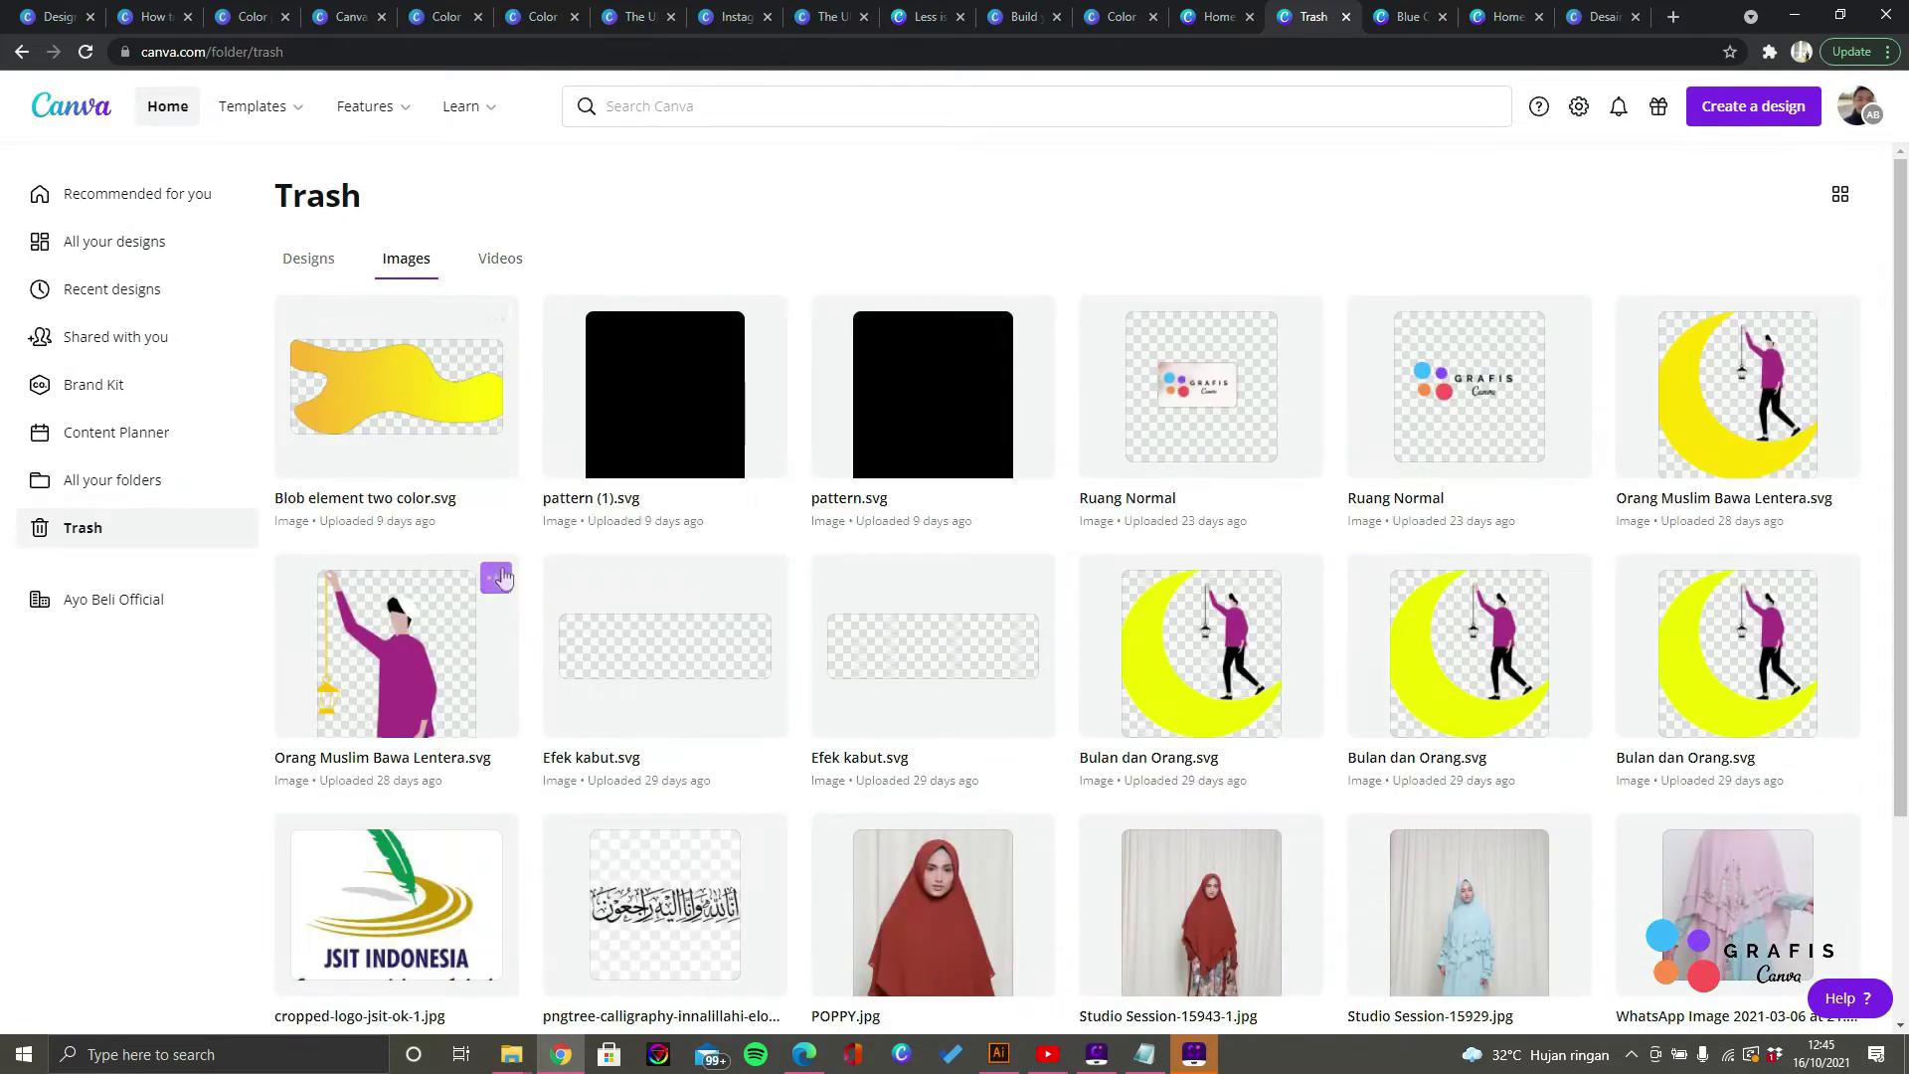
pyautogui.scroll(-8, 502, 581)
pyautogui.scroll(8, 503, 579)
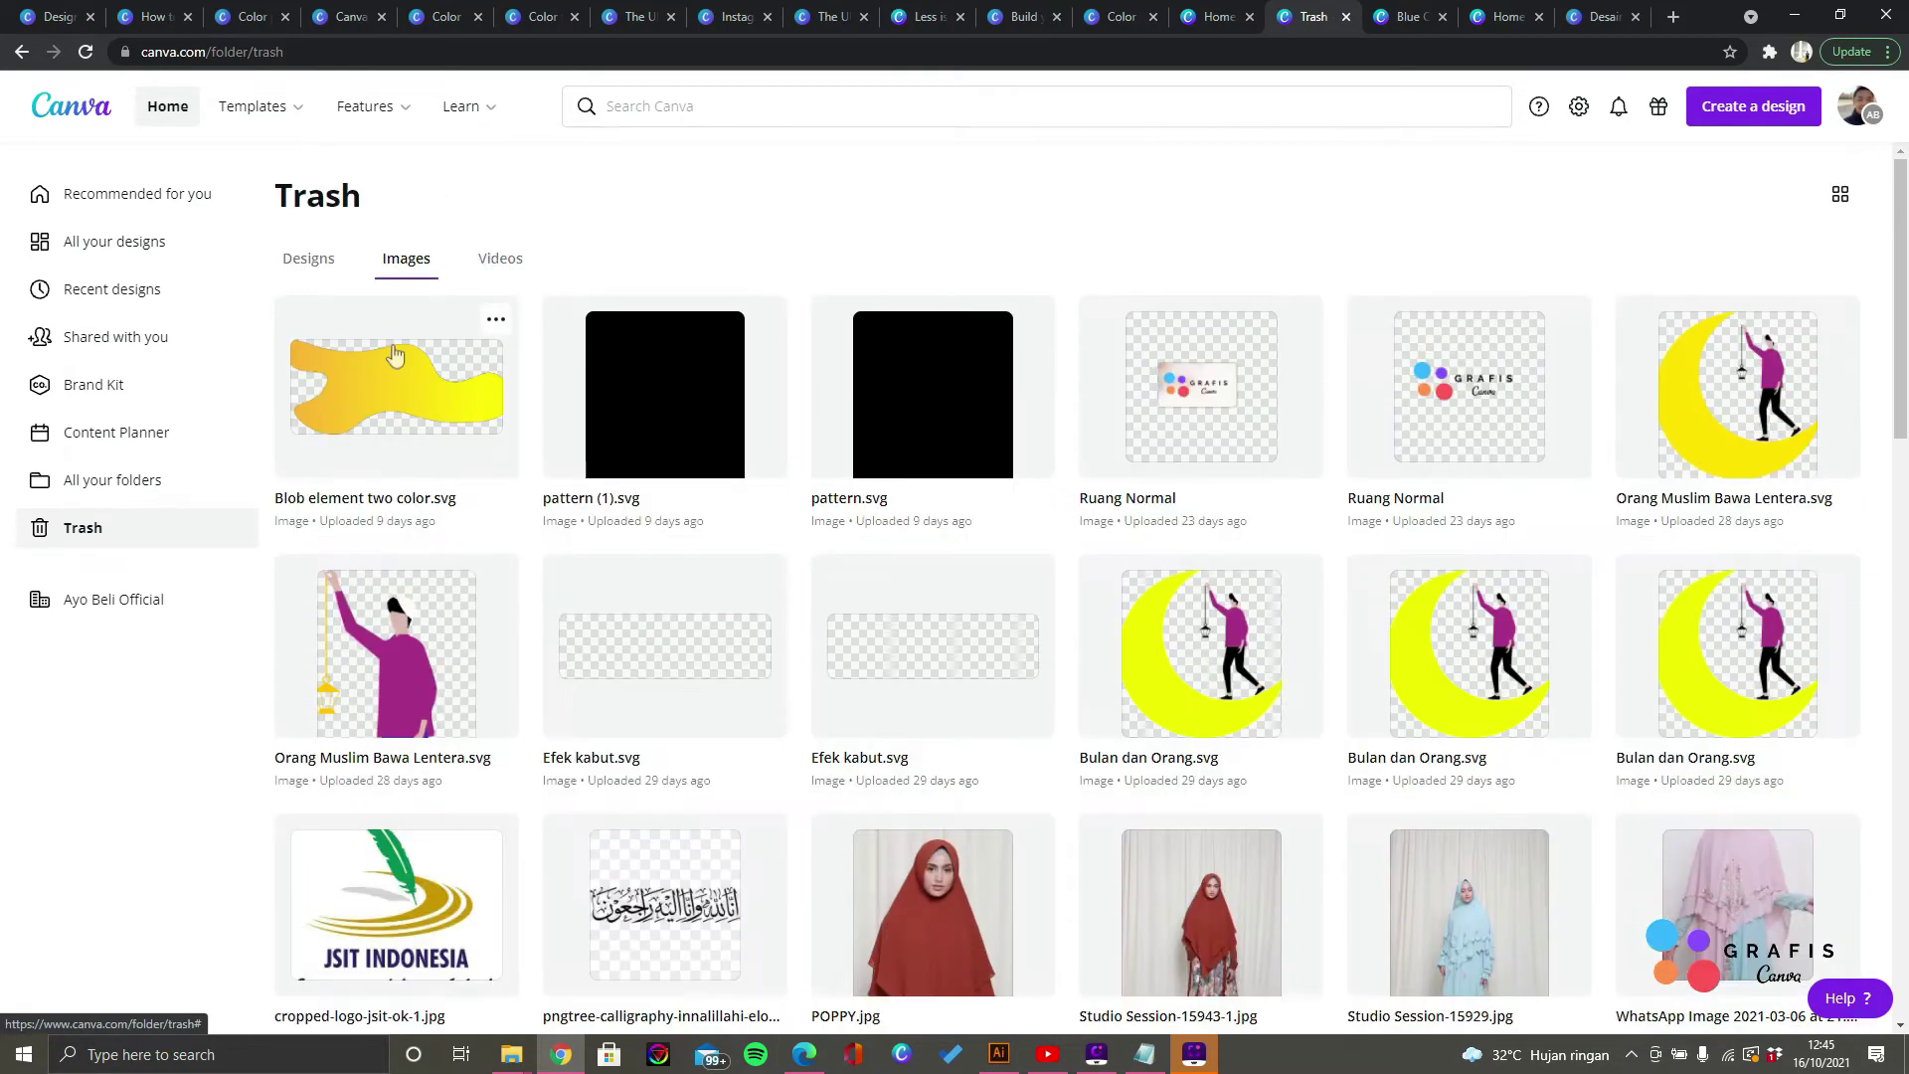
pyautogui.click(500, 260)
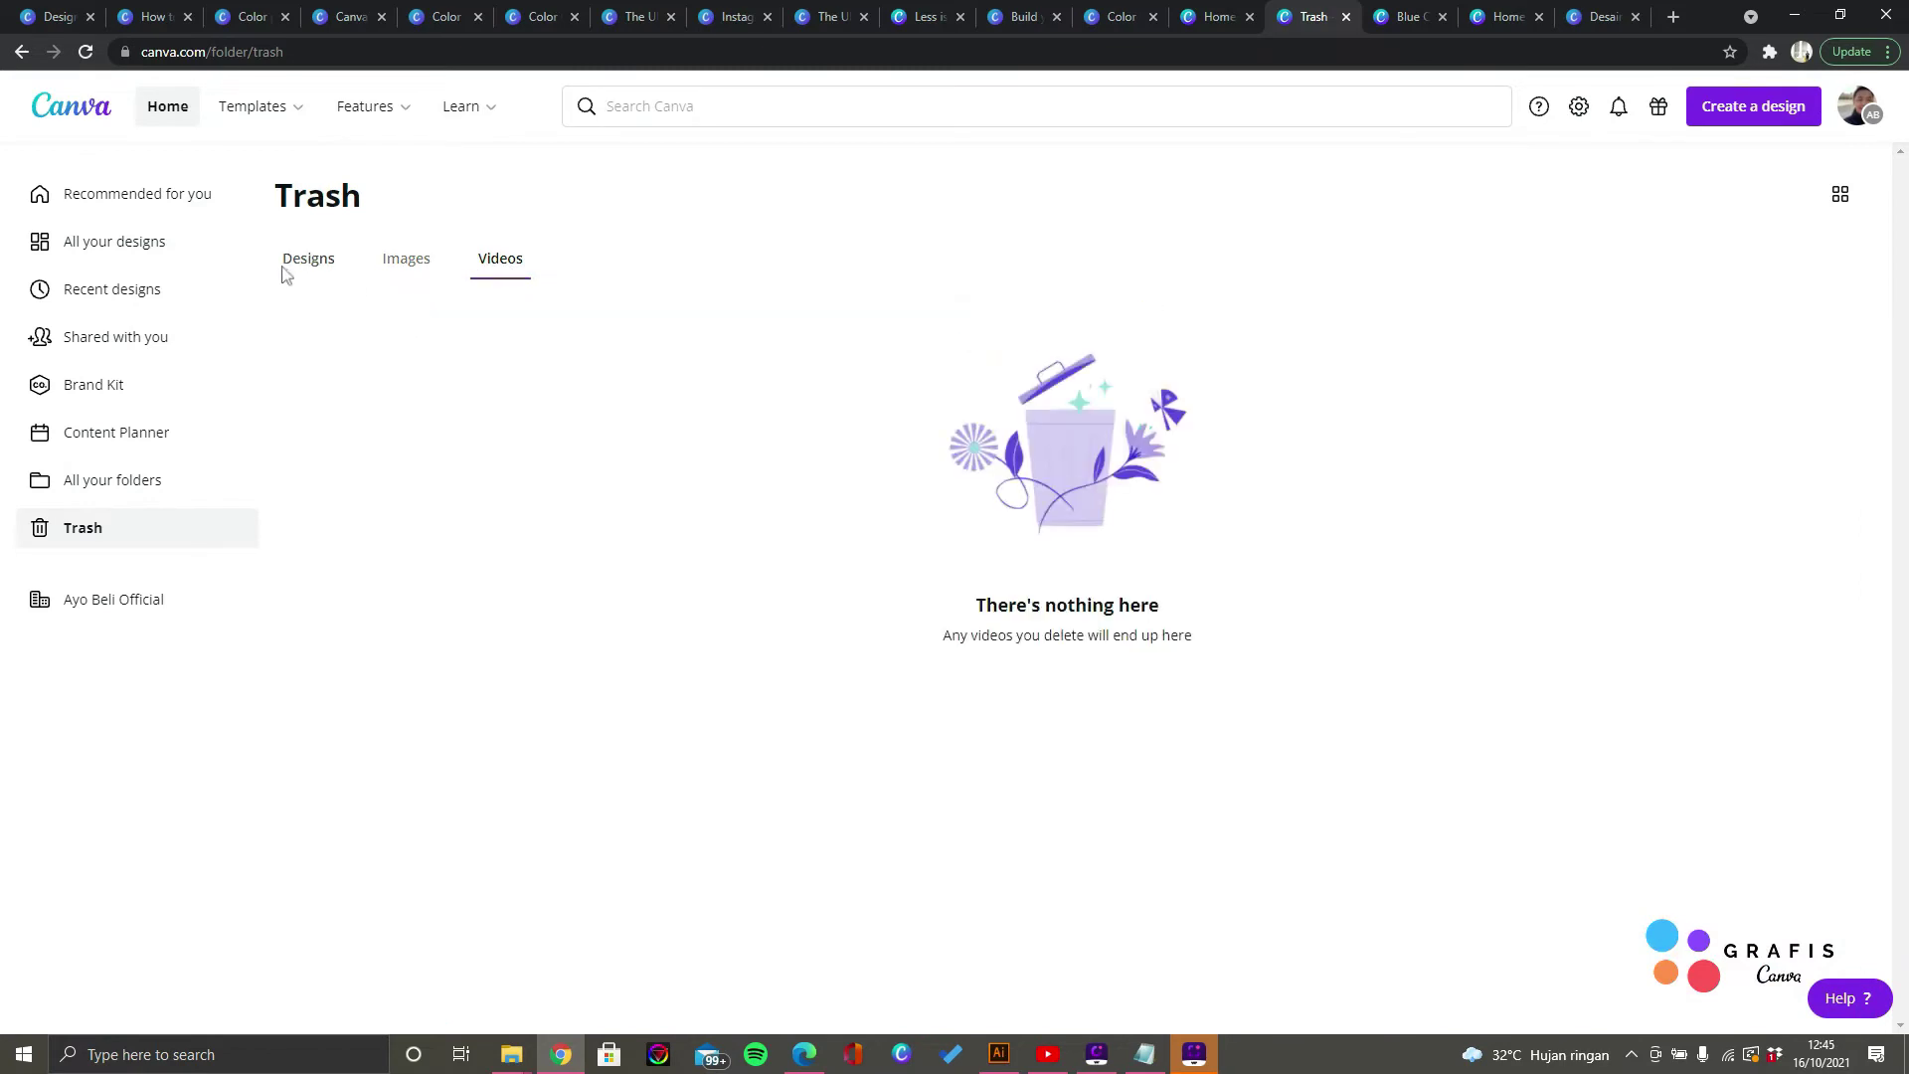
# Step: Return to the deleted designs and check the options for restoring or permanently deleting the first one
pyautogui.click(286, 271)
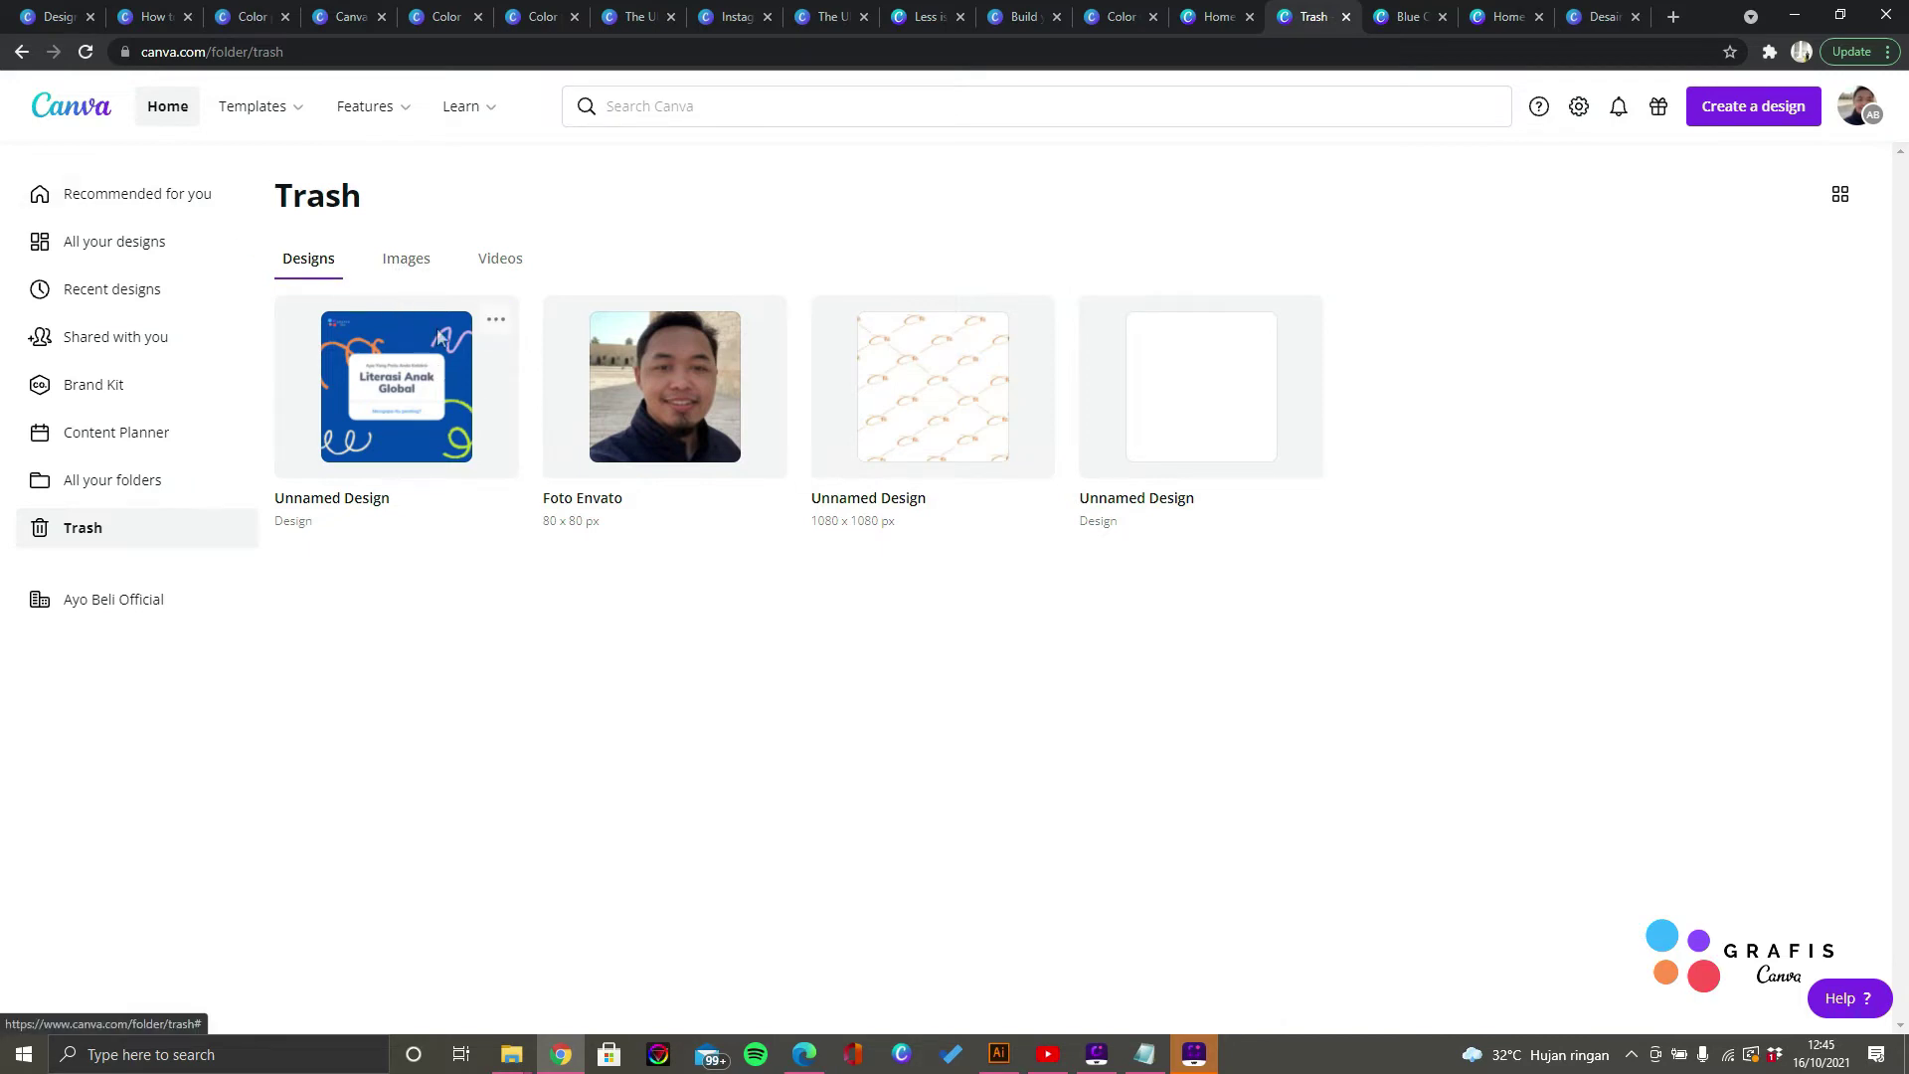
pyautogui.click(493, 322)
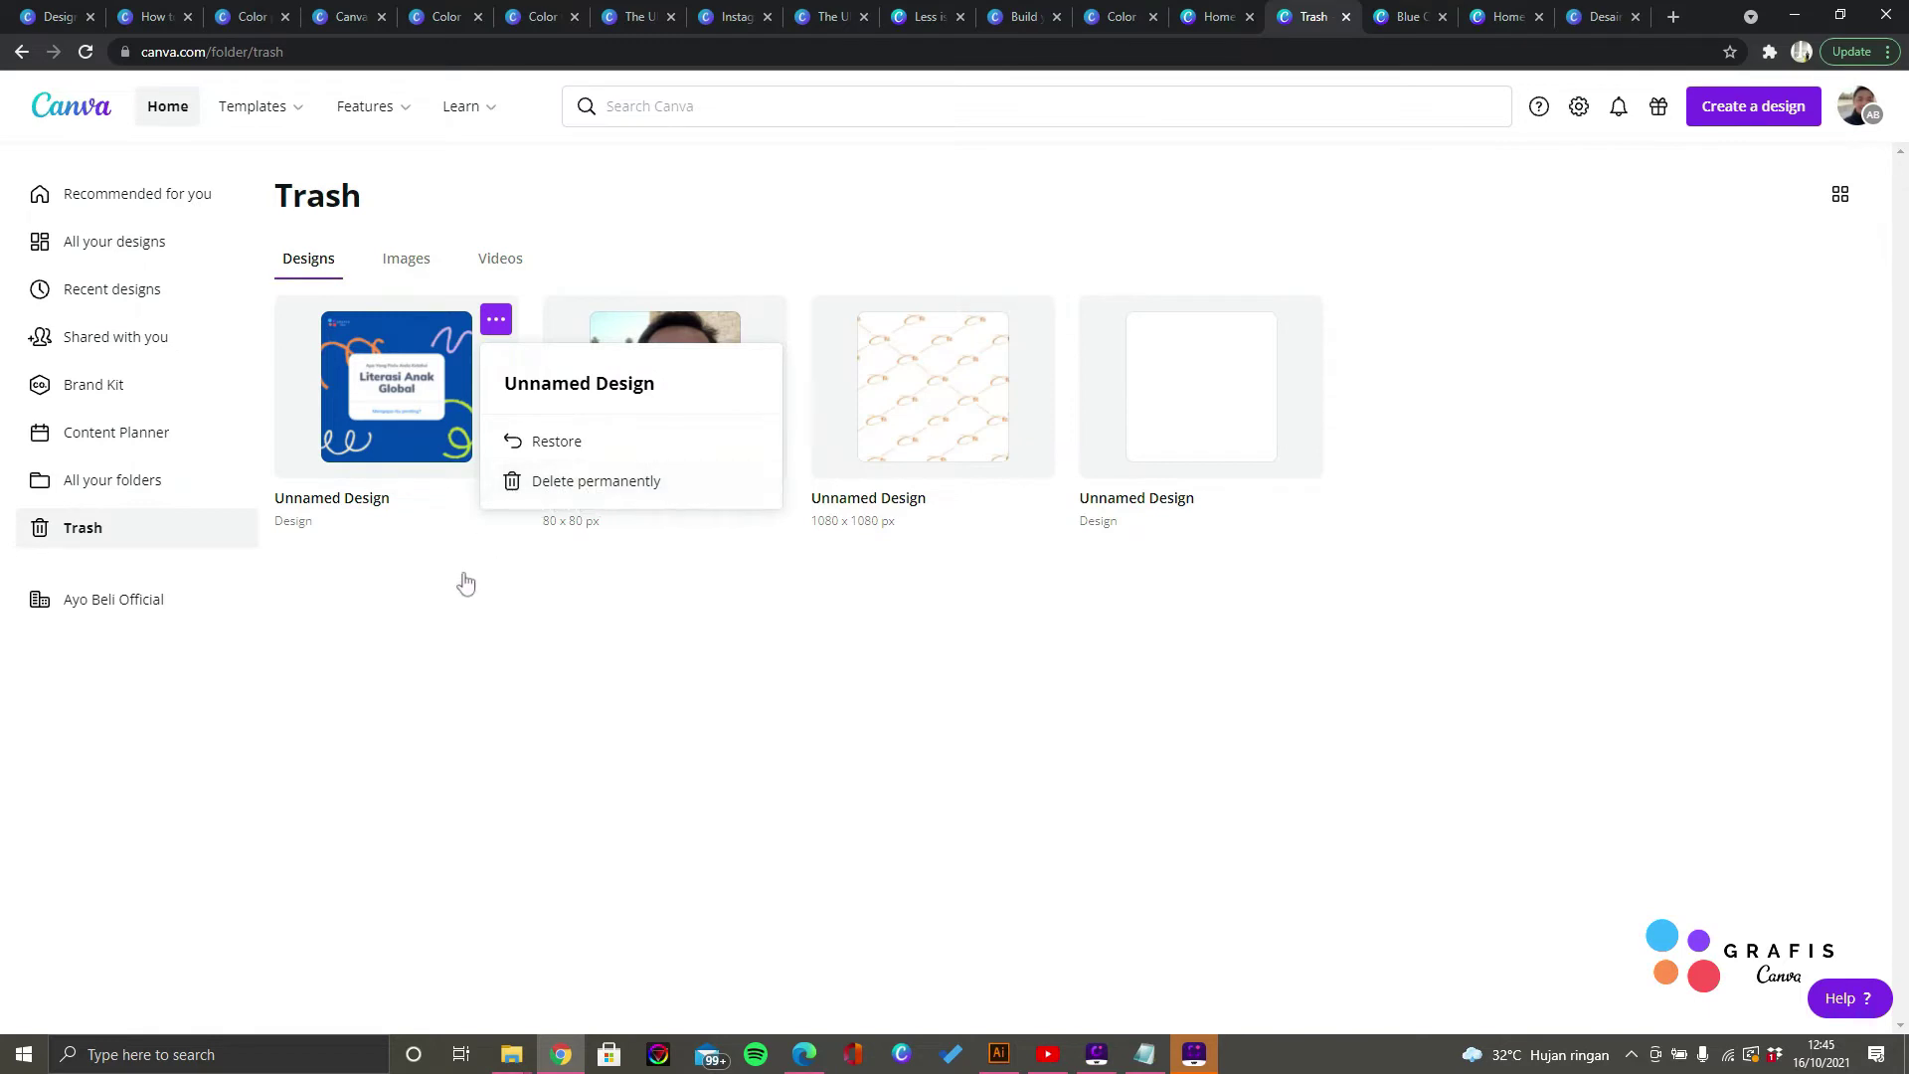
pyautogui.click(382, 635)
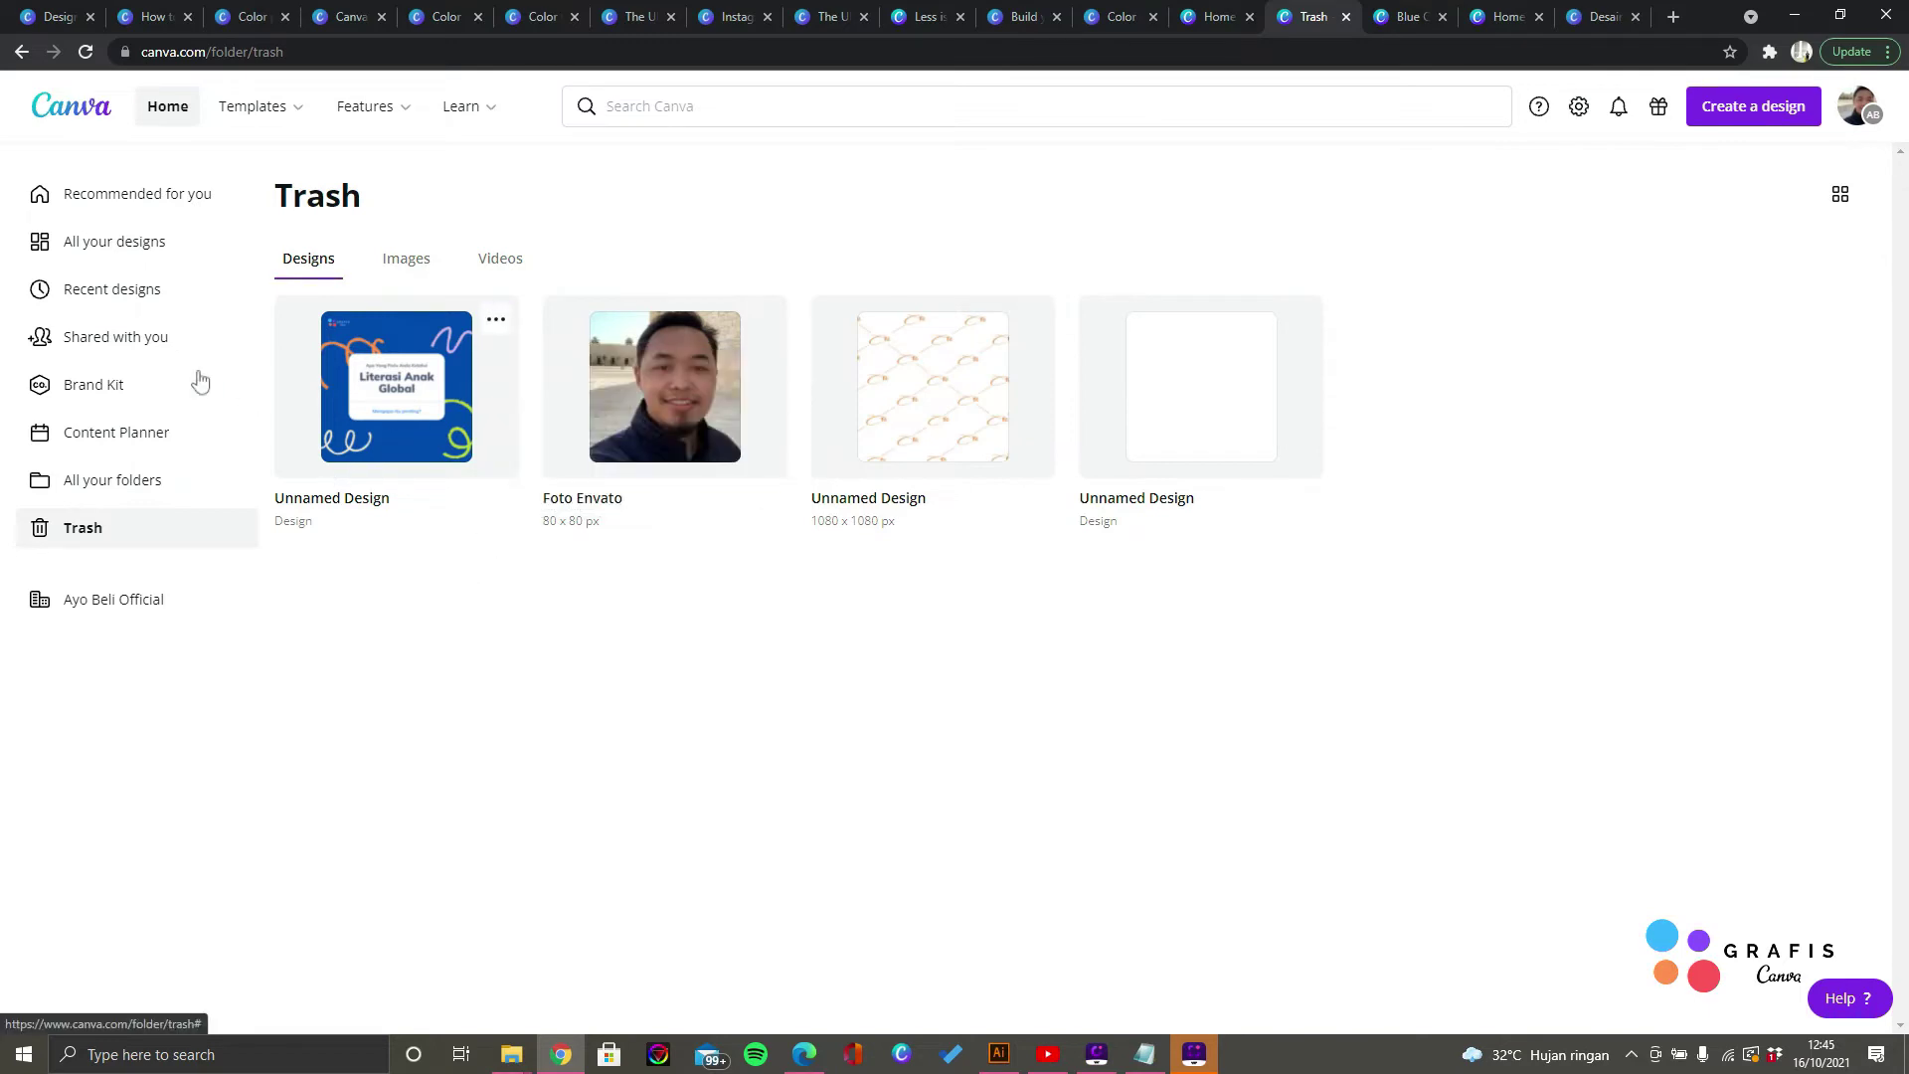
# Step: Return to the recommended home page and look over the Templates, Features and Learn offerings
pyautogui.click(128, 199)
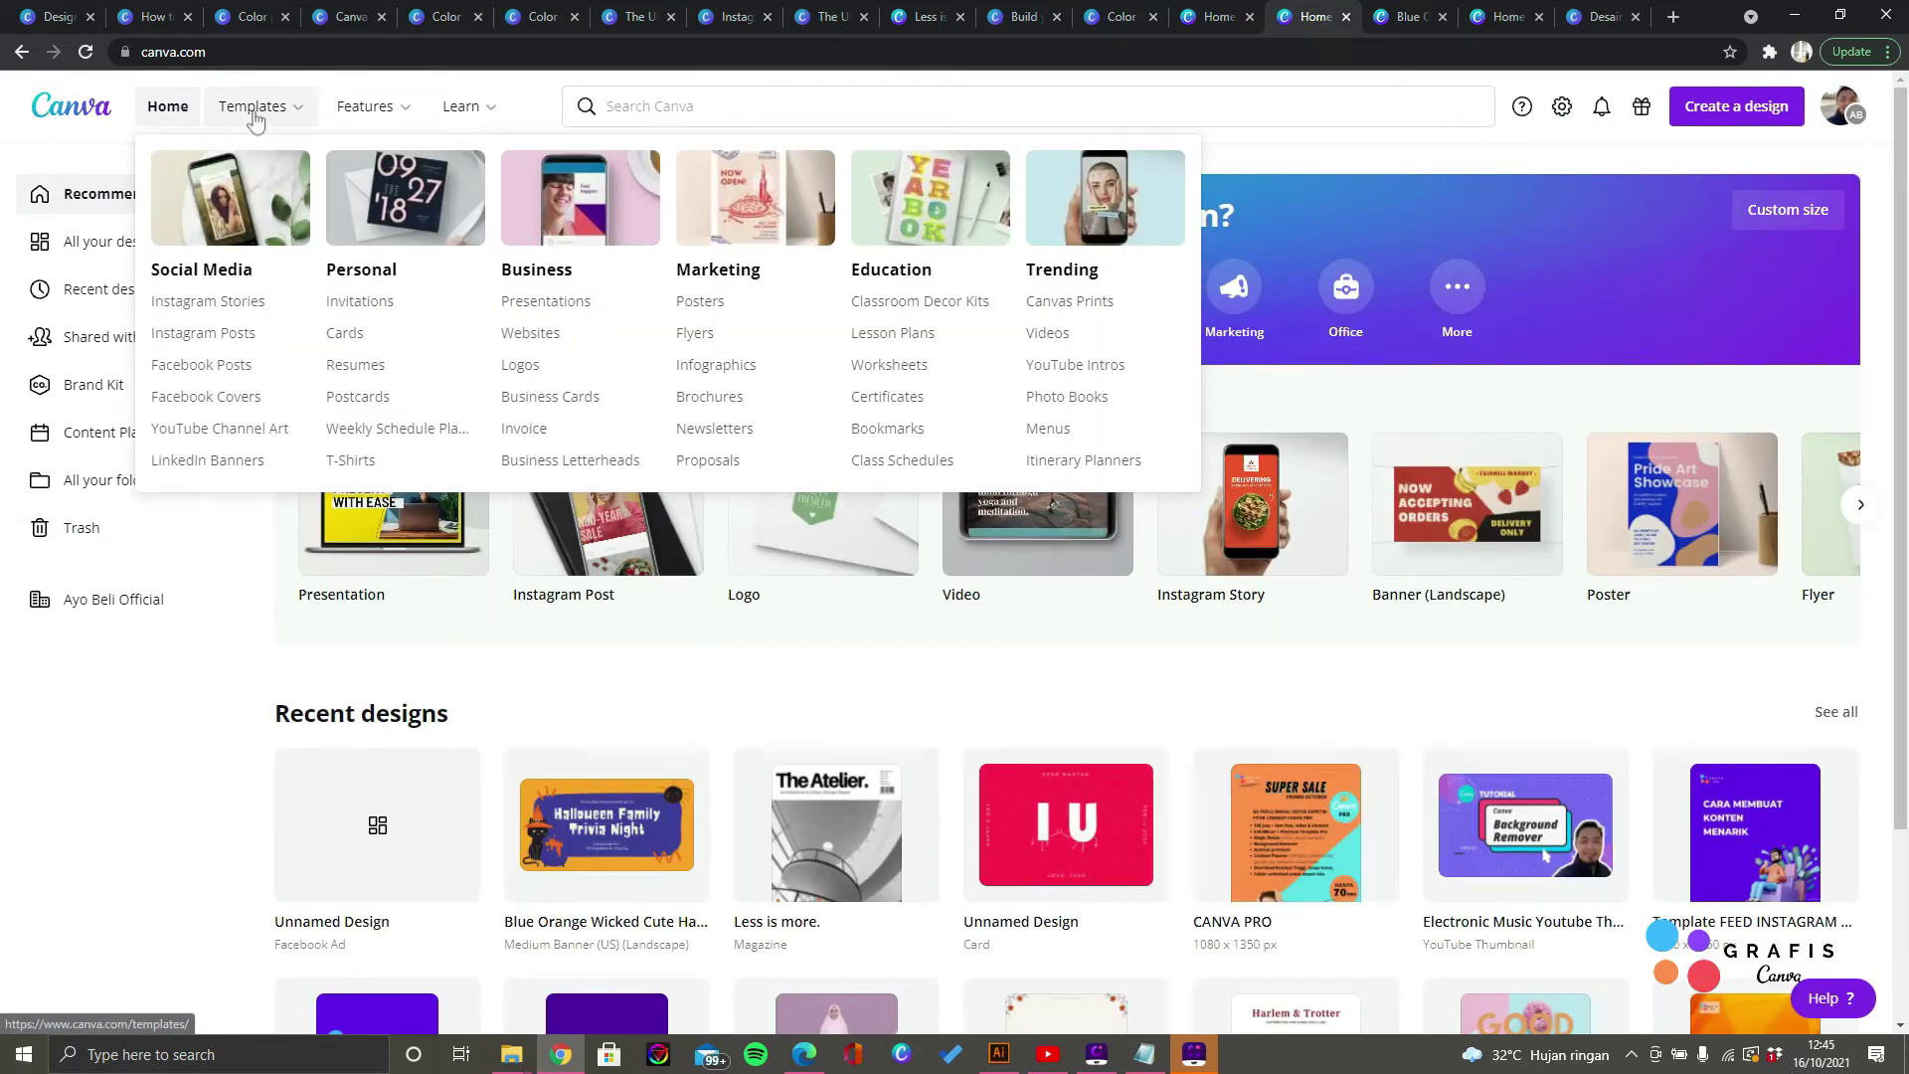
pyautogui.moveTo(260, 114)
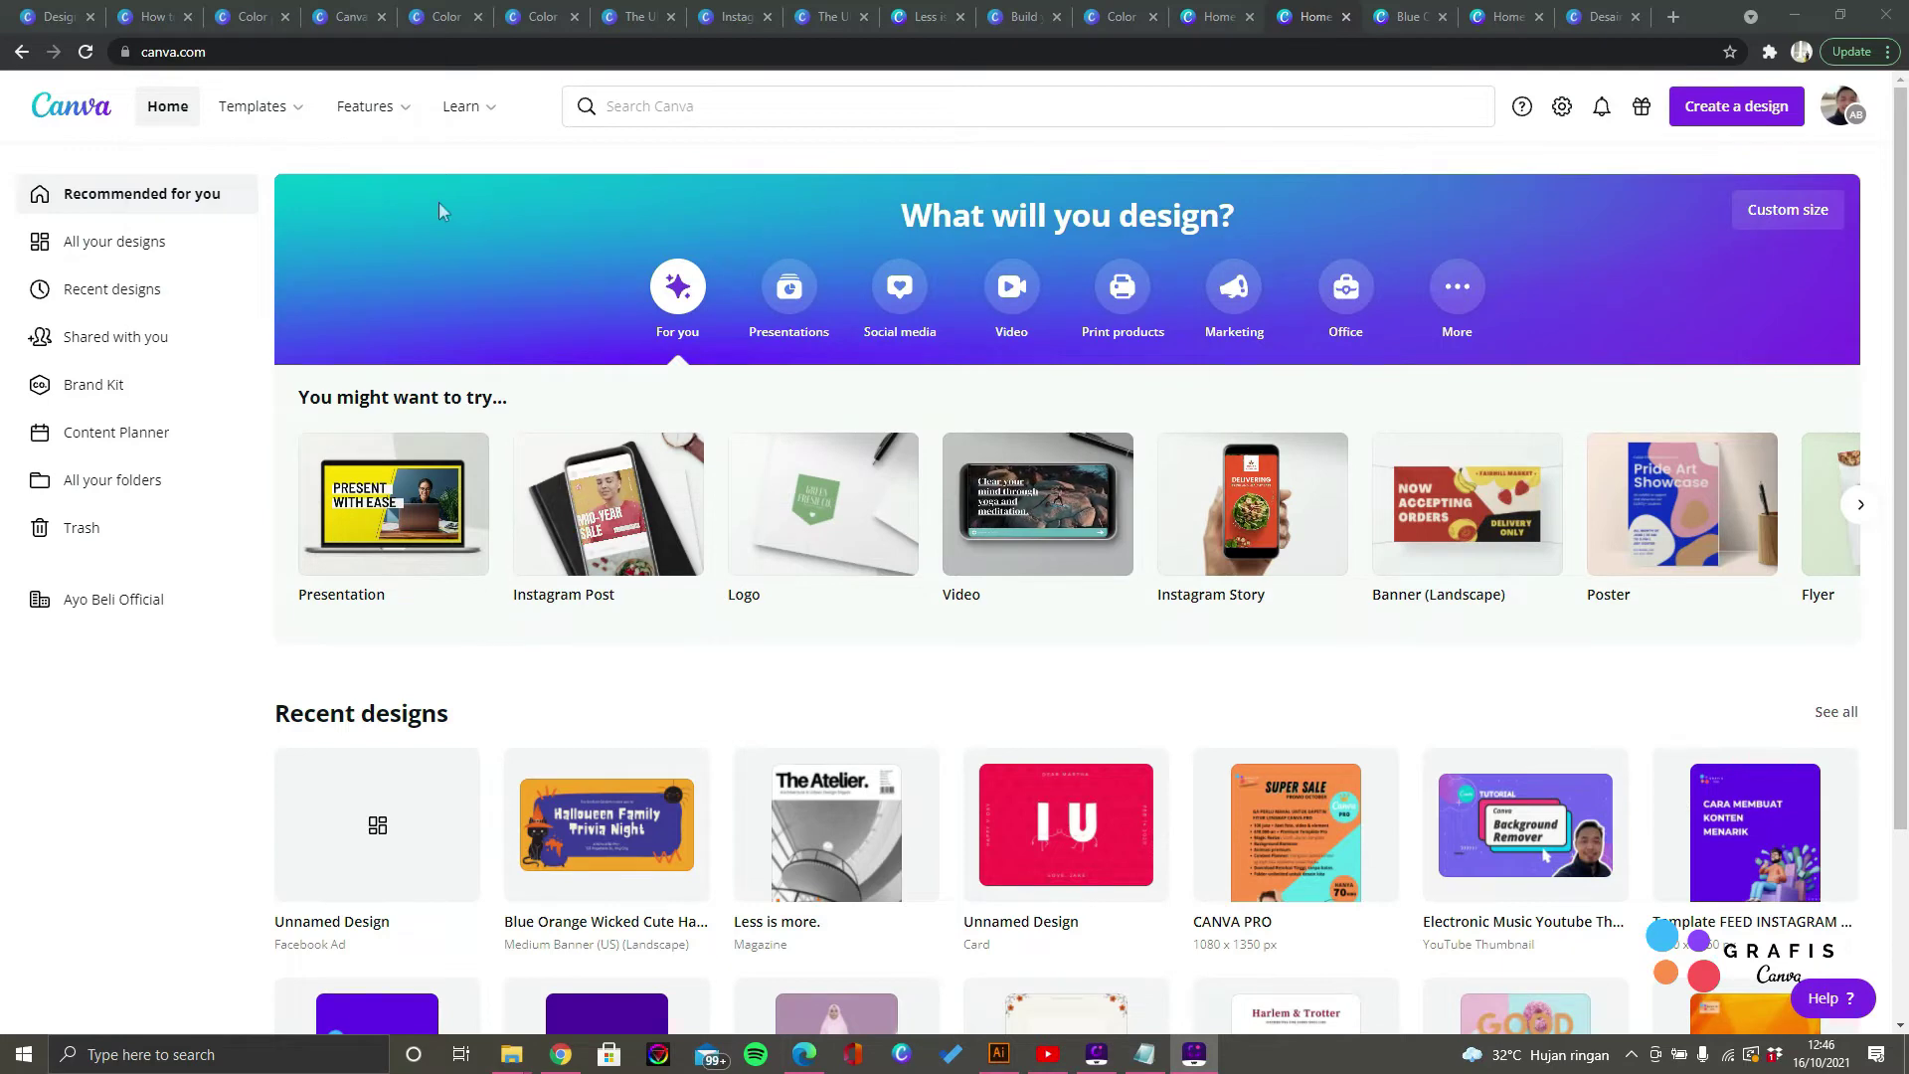
pyautogui.moveTo(381, 106)
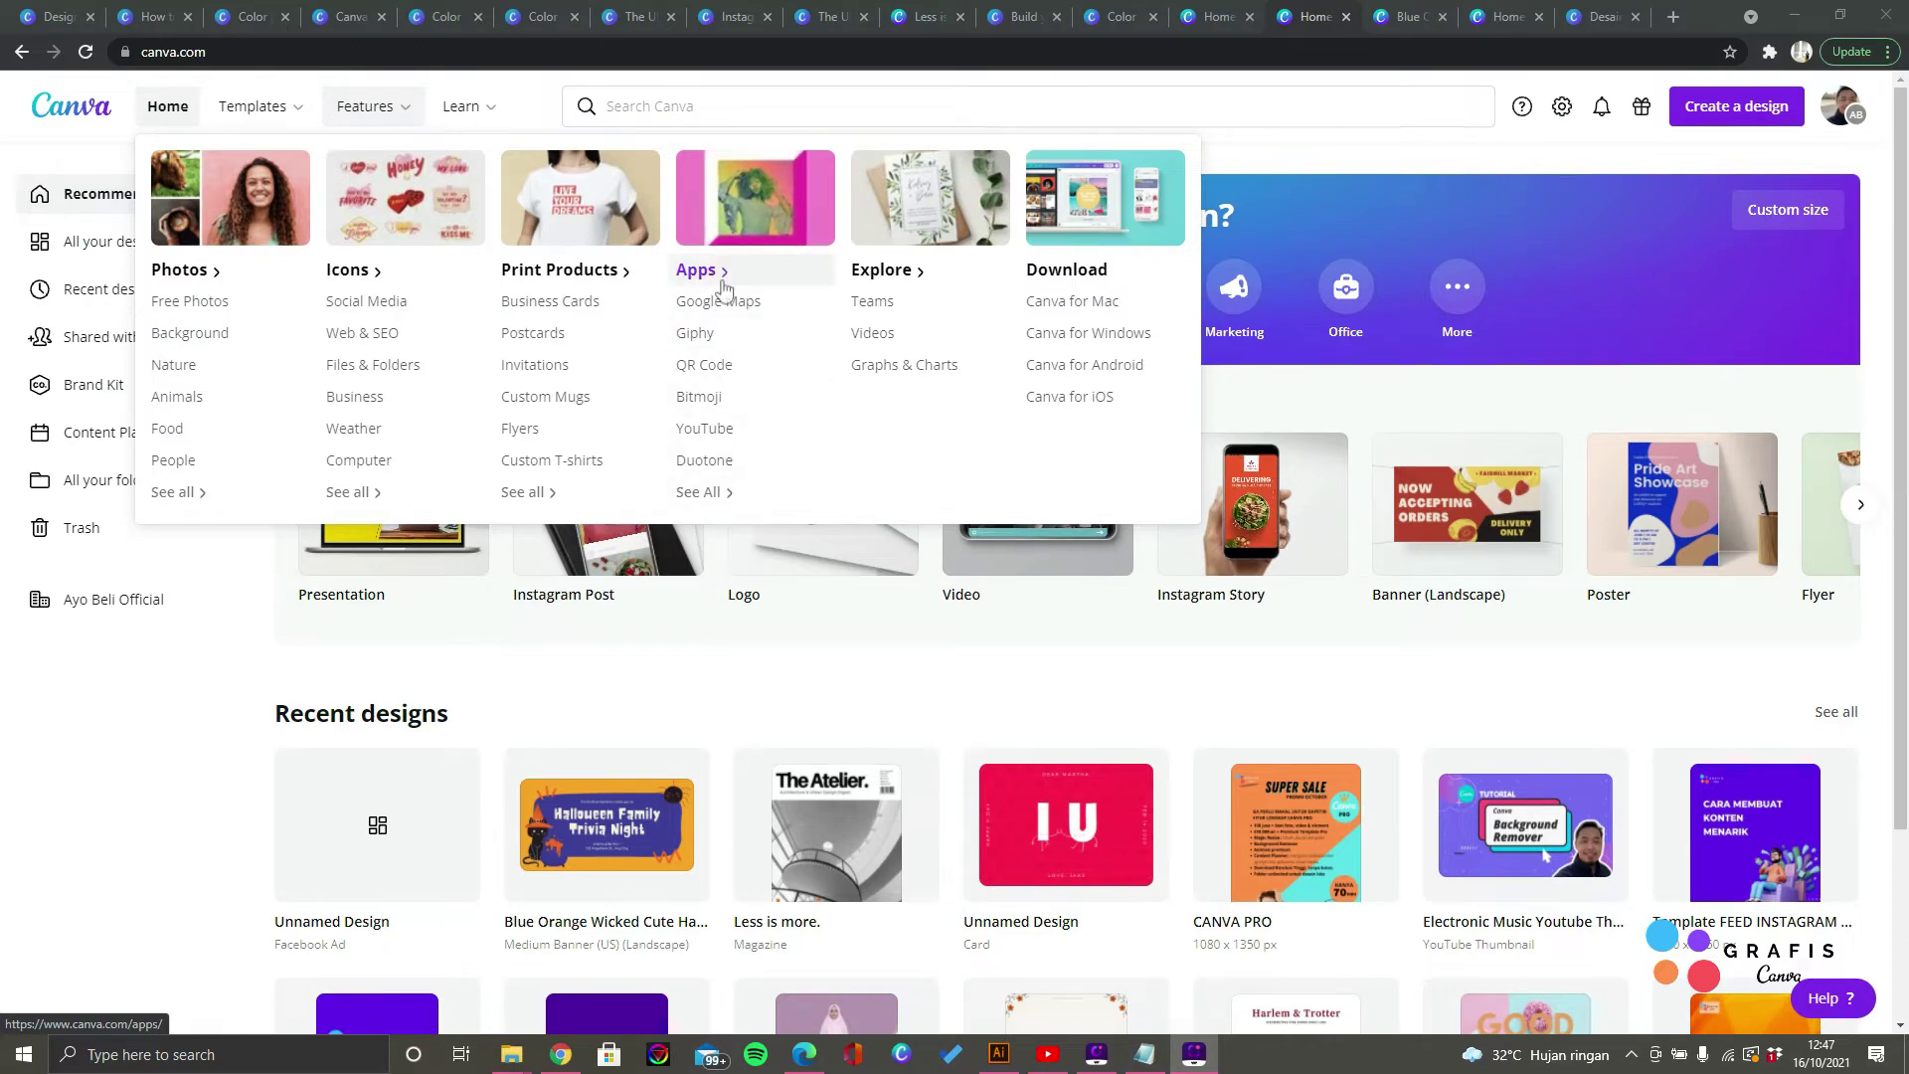
pyautogui.moveTo(490, 117)
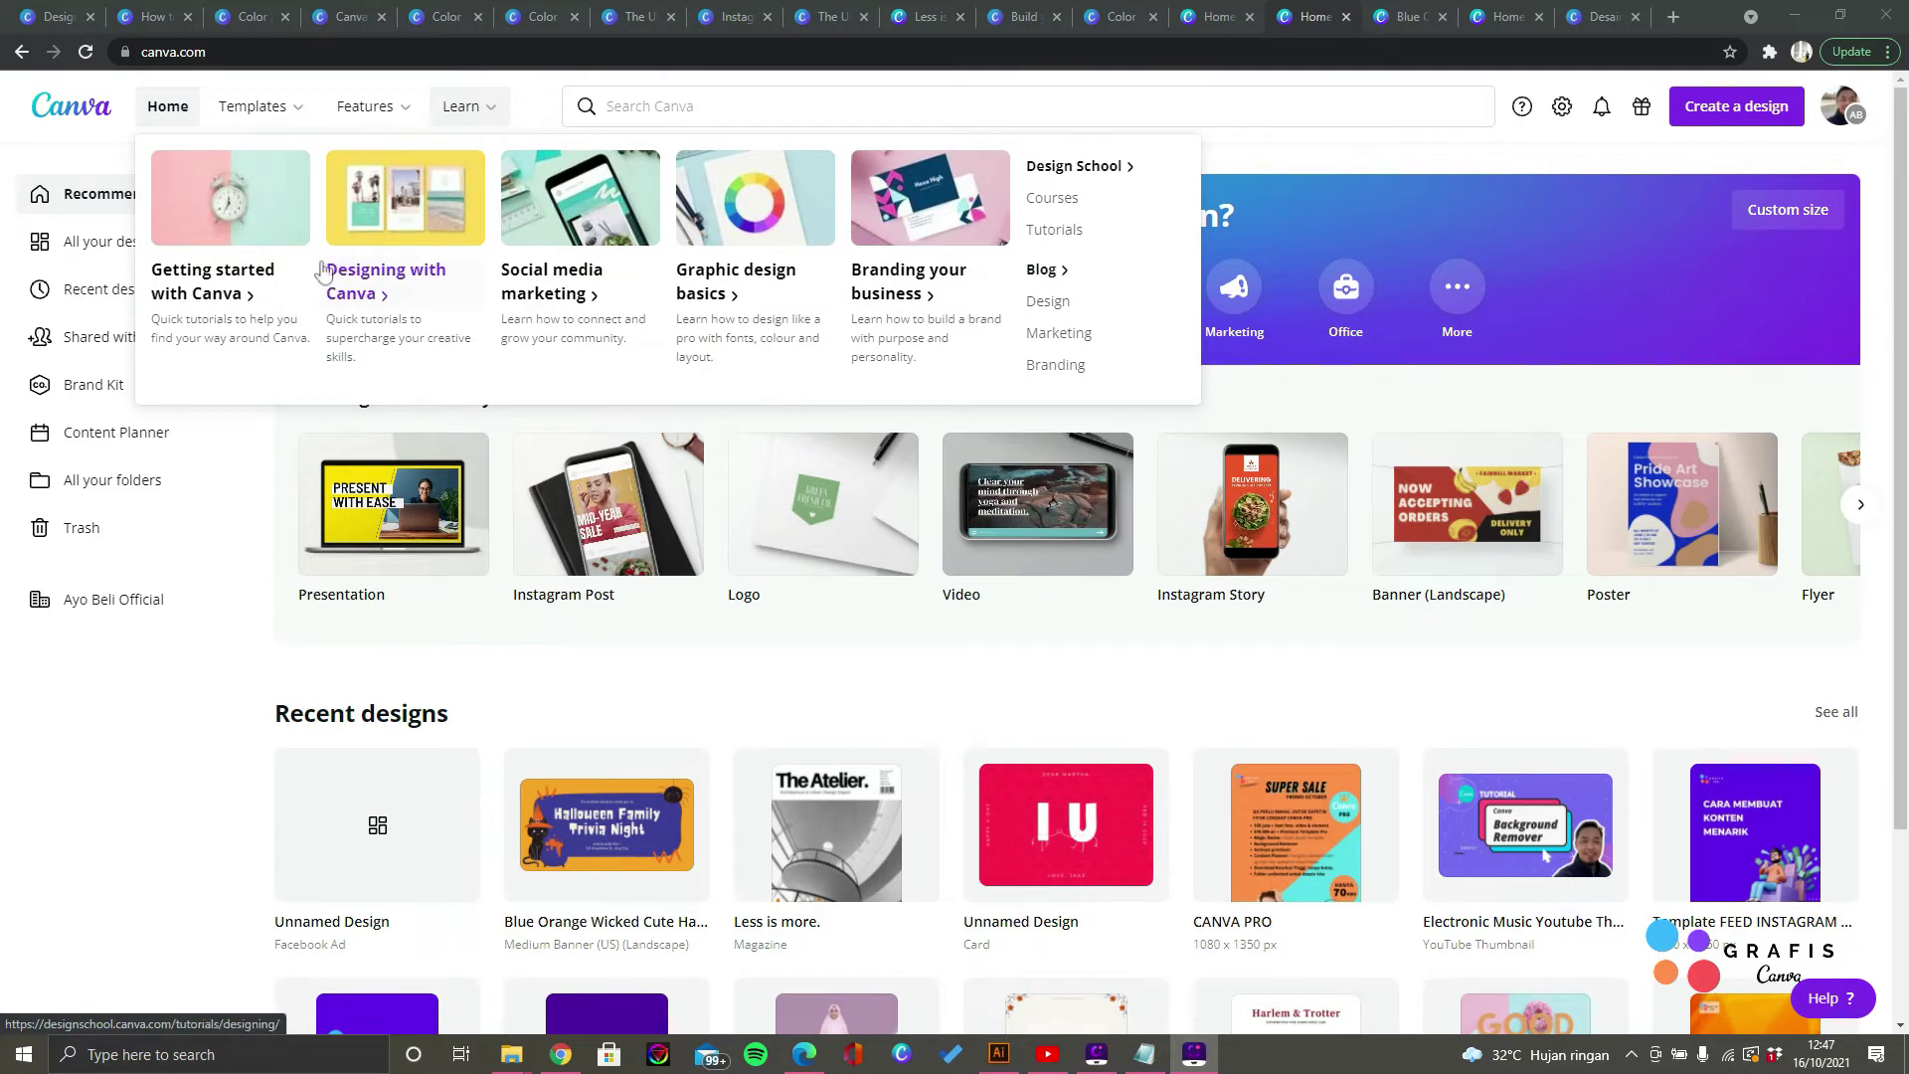
pyautogui.moveTo(231, 281)
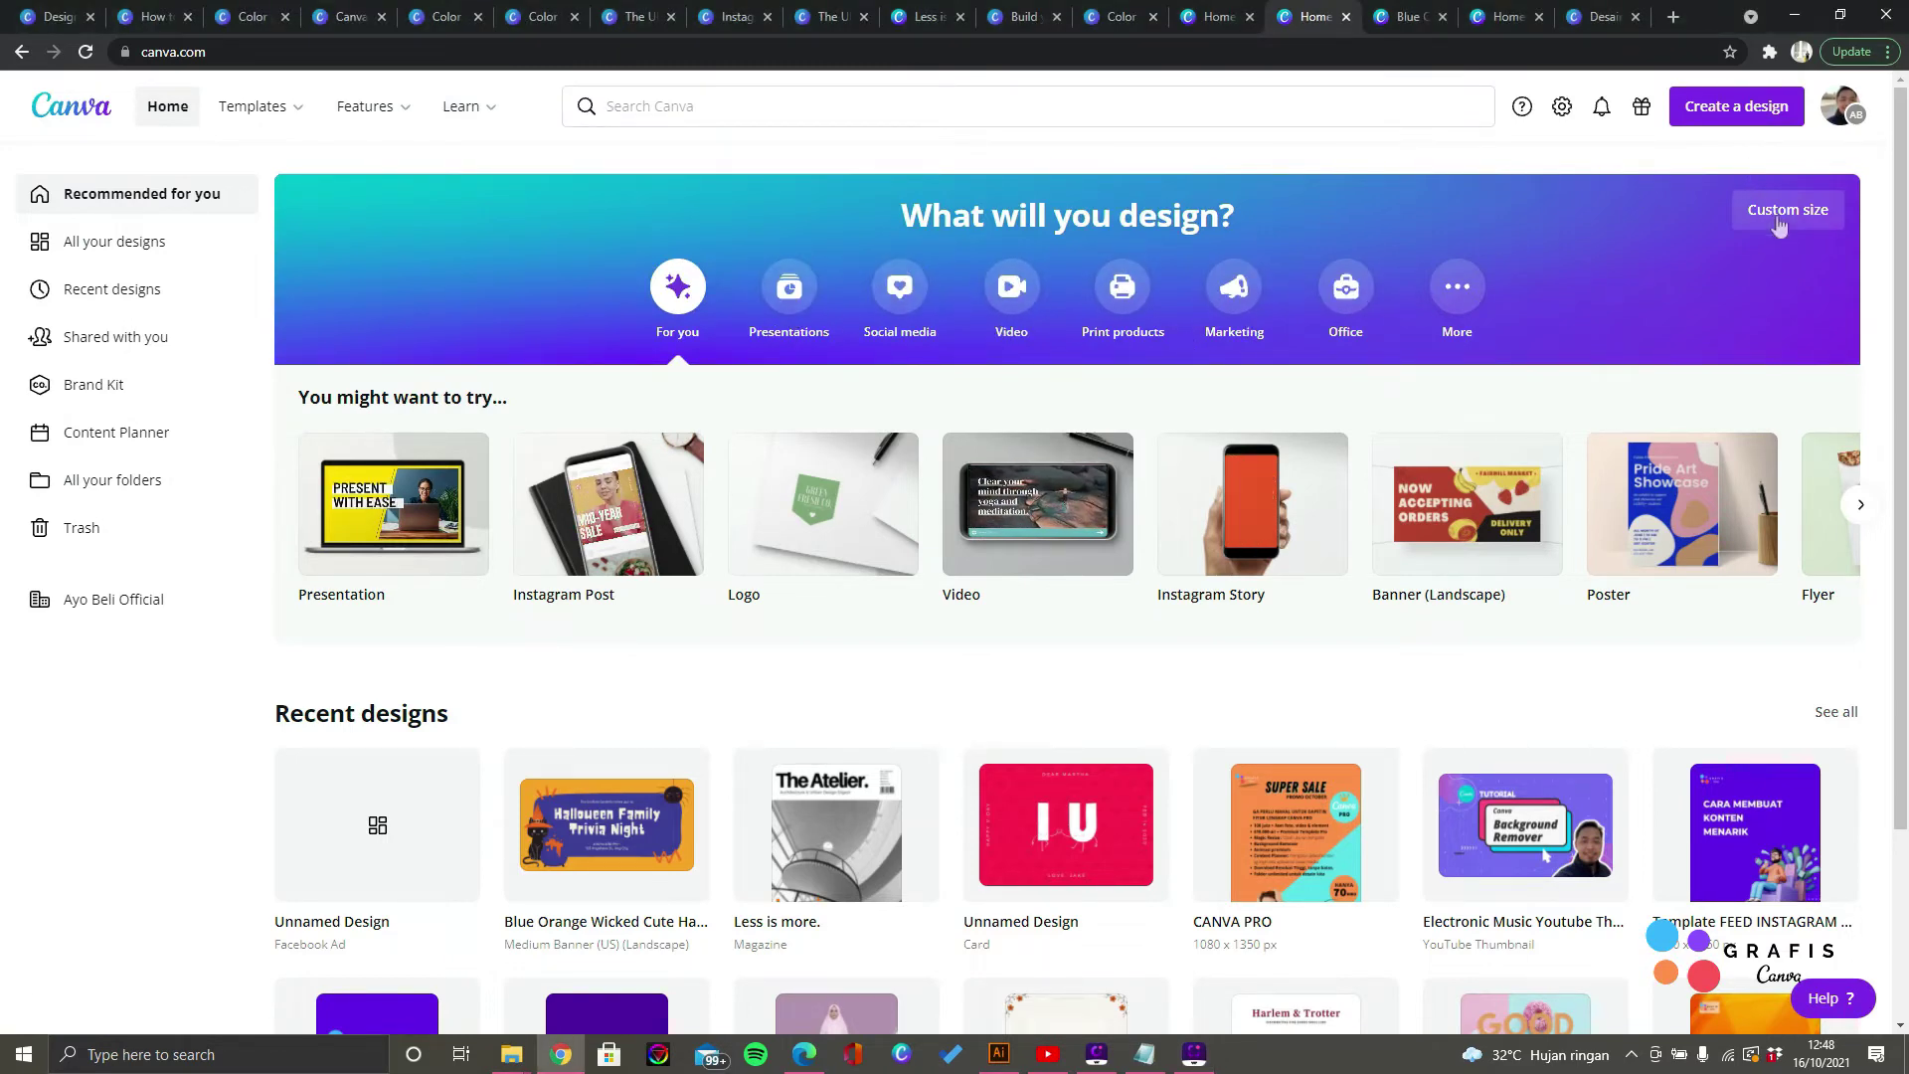
pyautogui.click(1839, 114)
pyautogui.click(1839, 114)
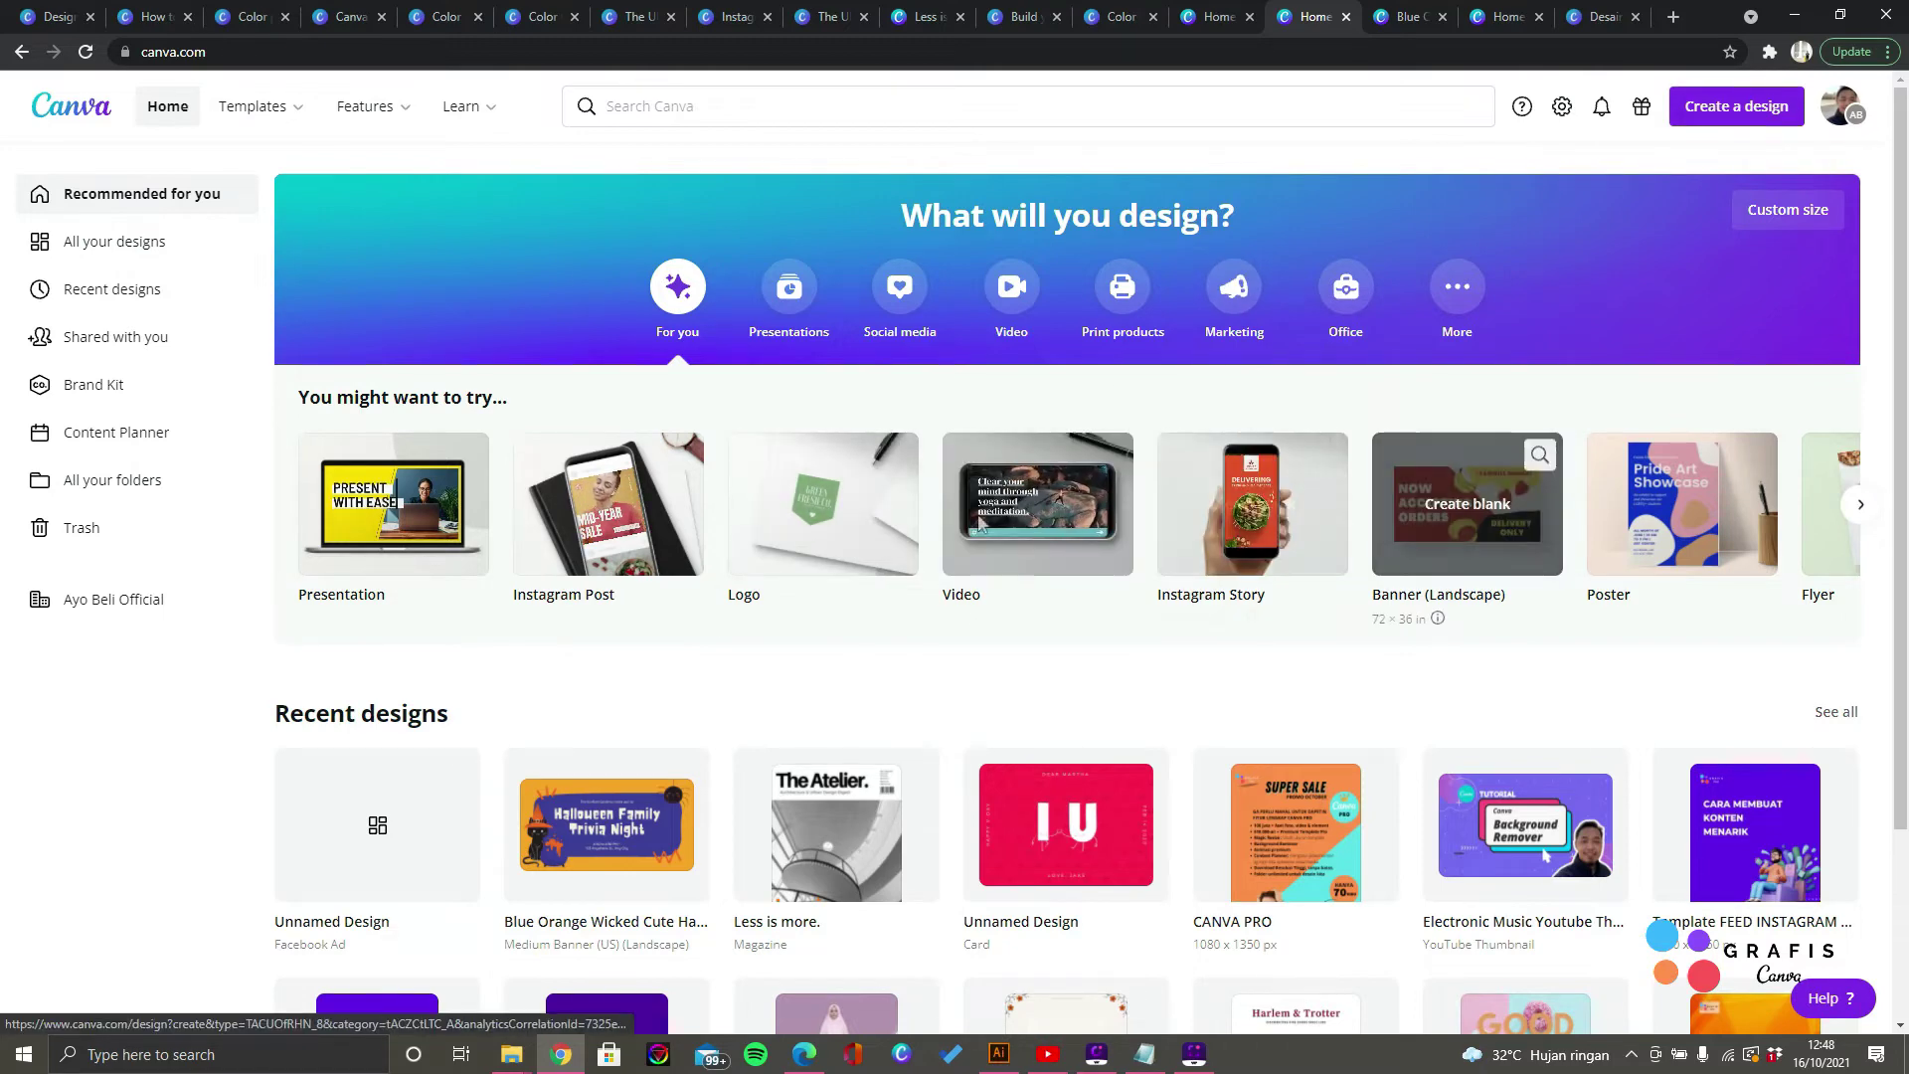
# Step: Create a blank Instagram Post design and examine the custom size and preset formats available for resizing it
pyautogui.click(576, 524)
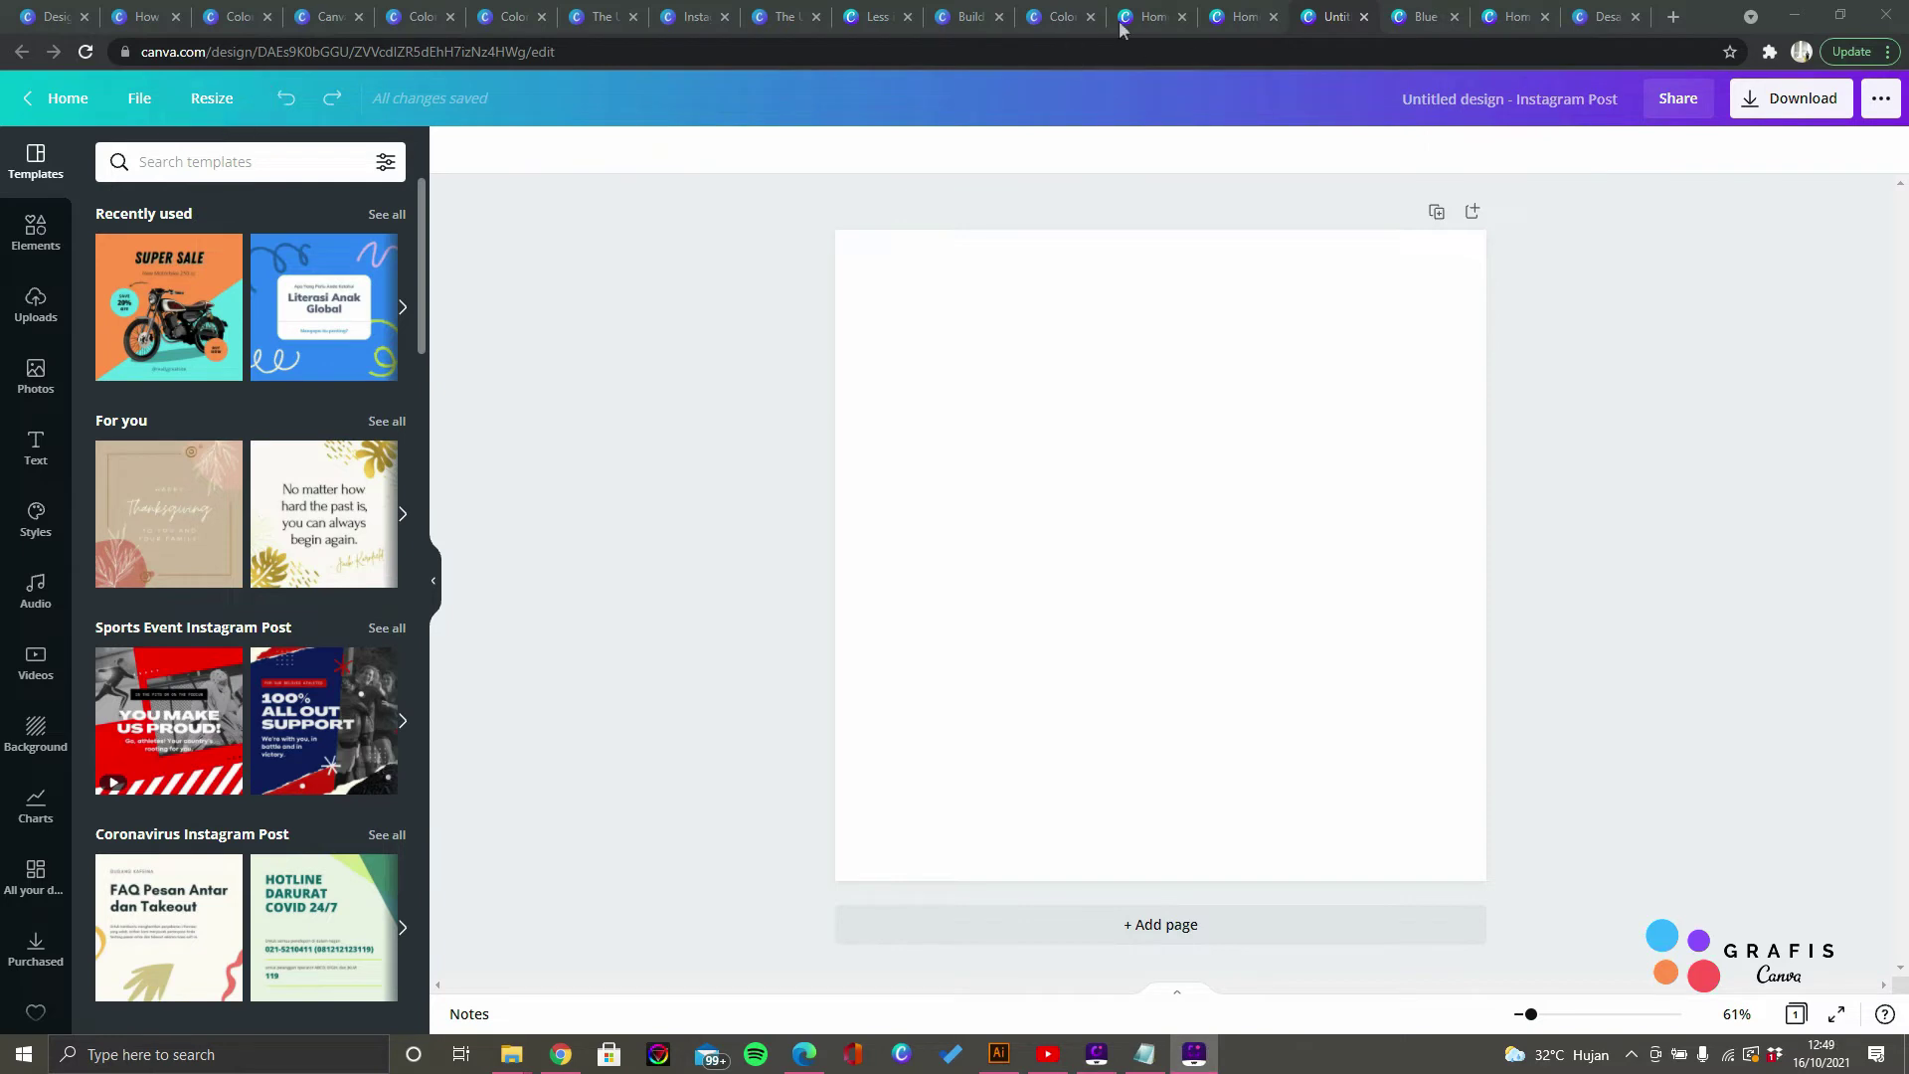
pyautogui.click(210, 99)
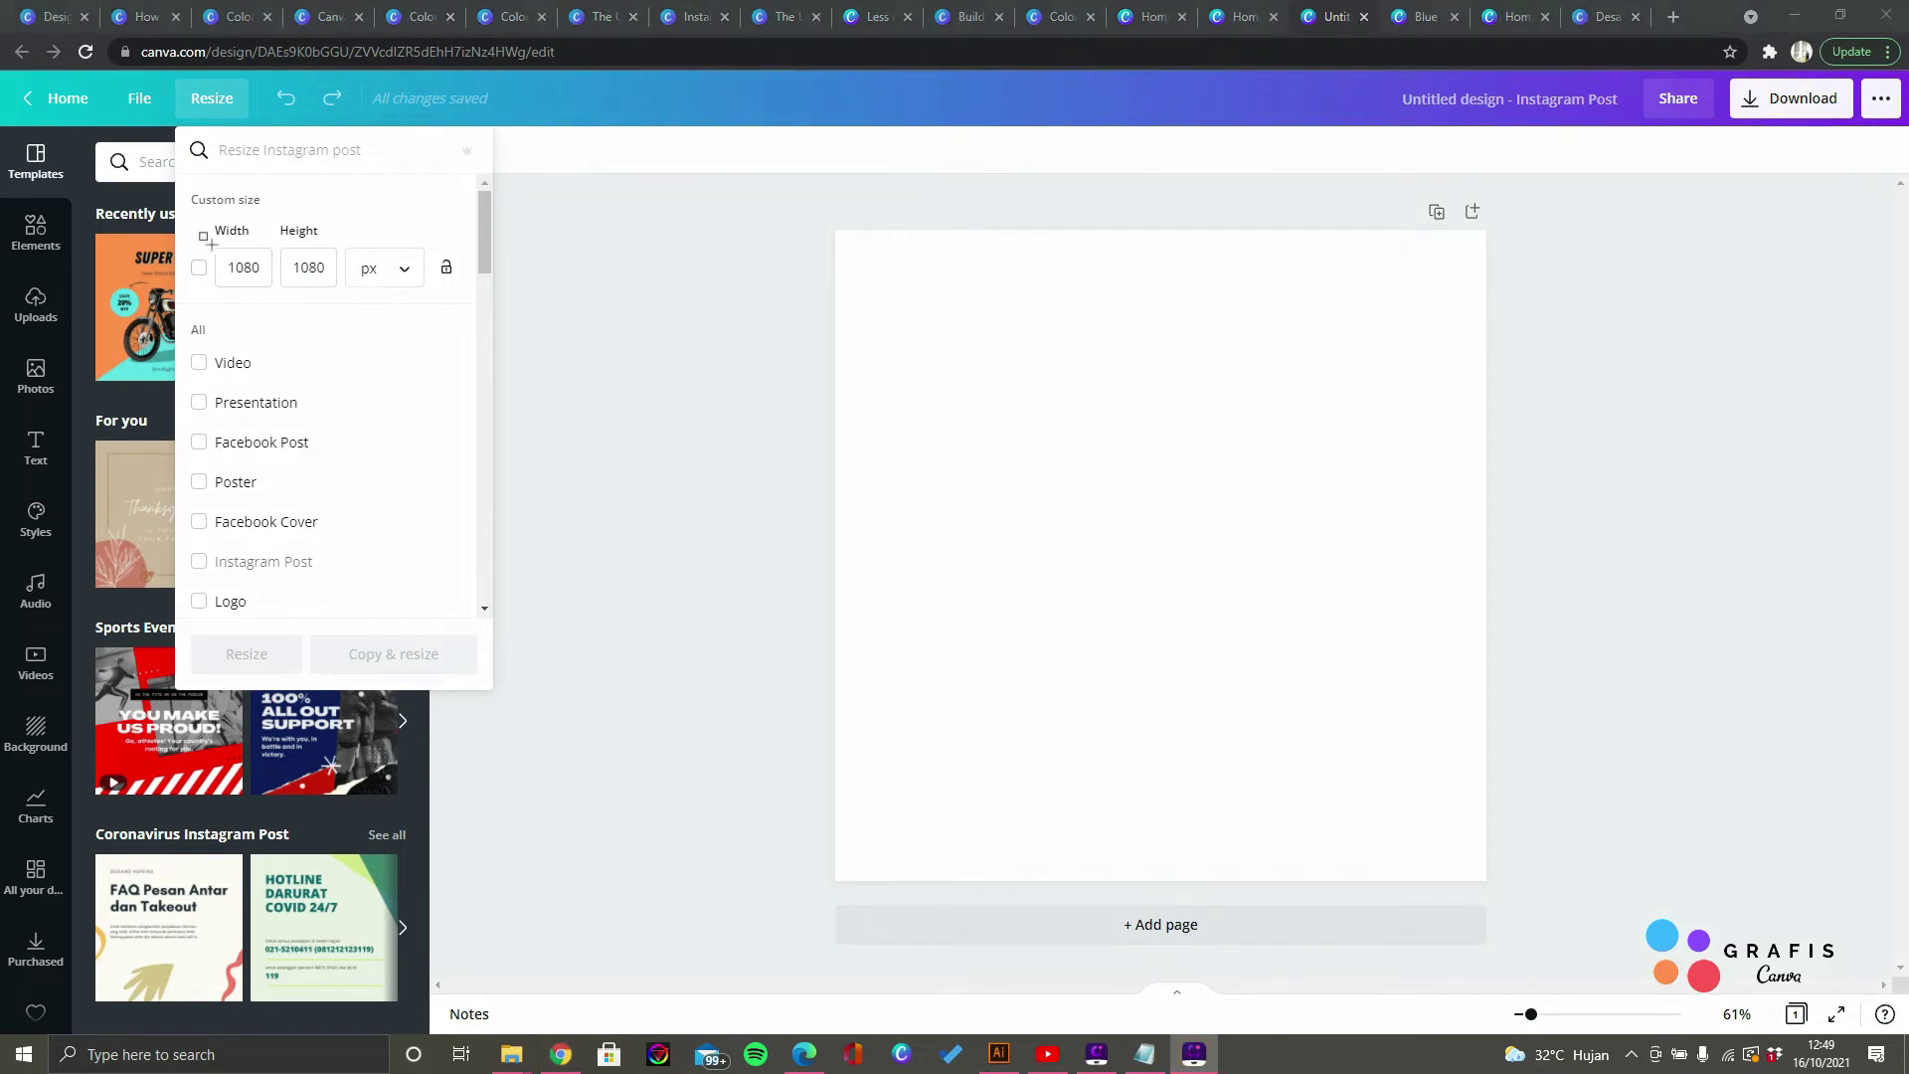
pyautogui.moveTo(189, 231); pyautogui.dragTo(452, 300)
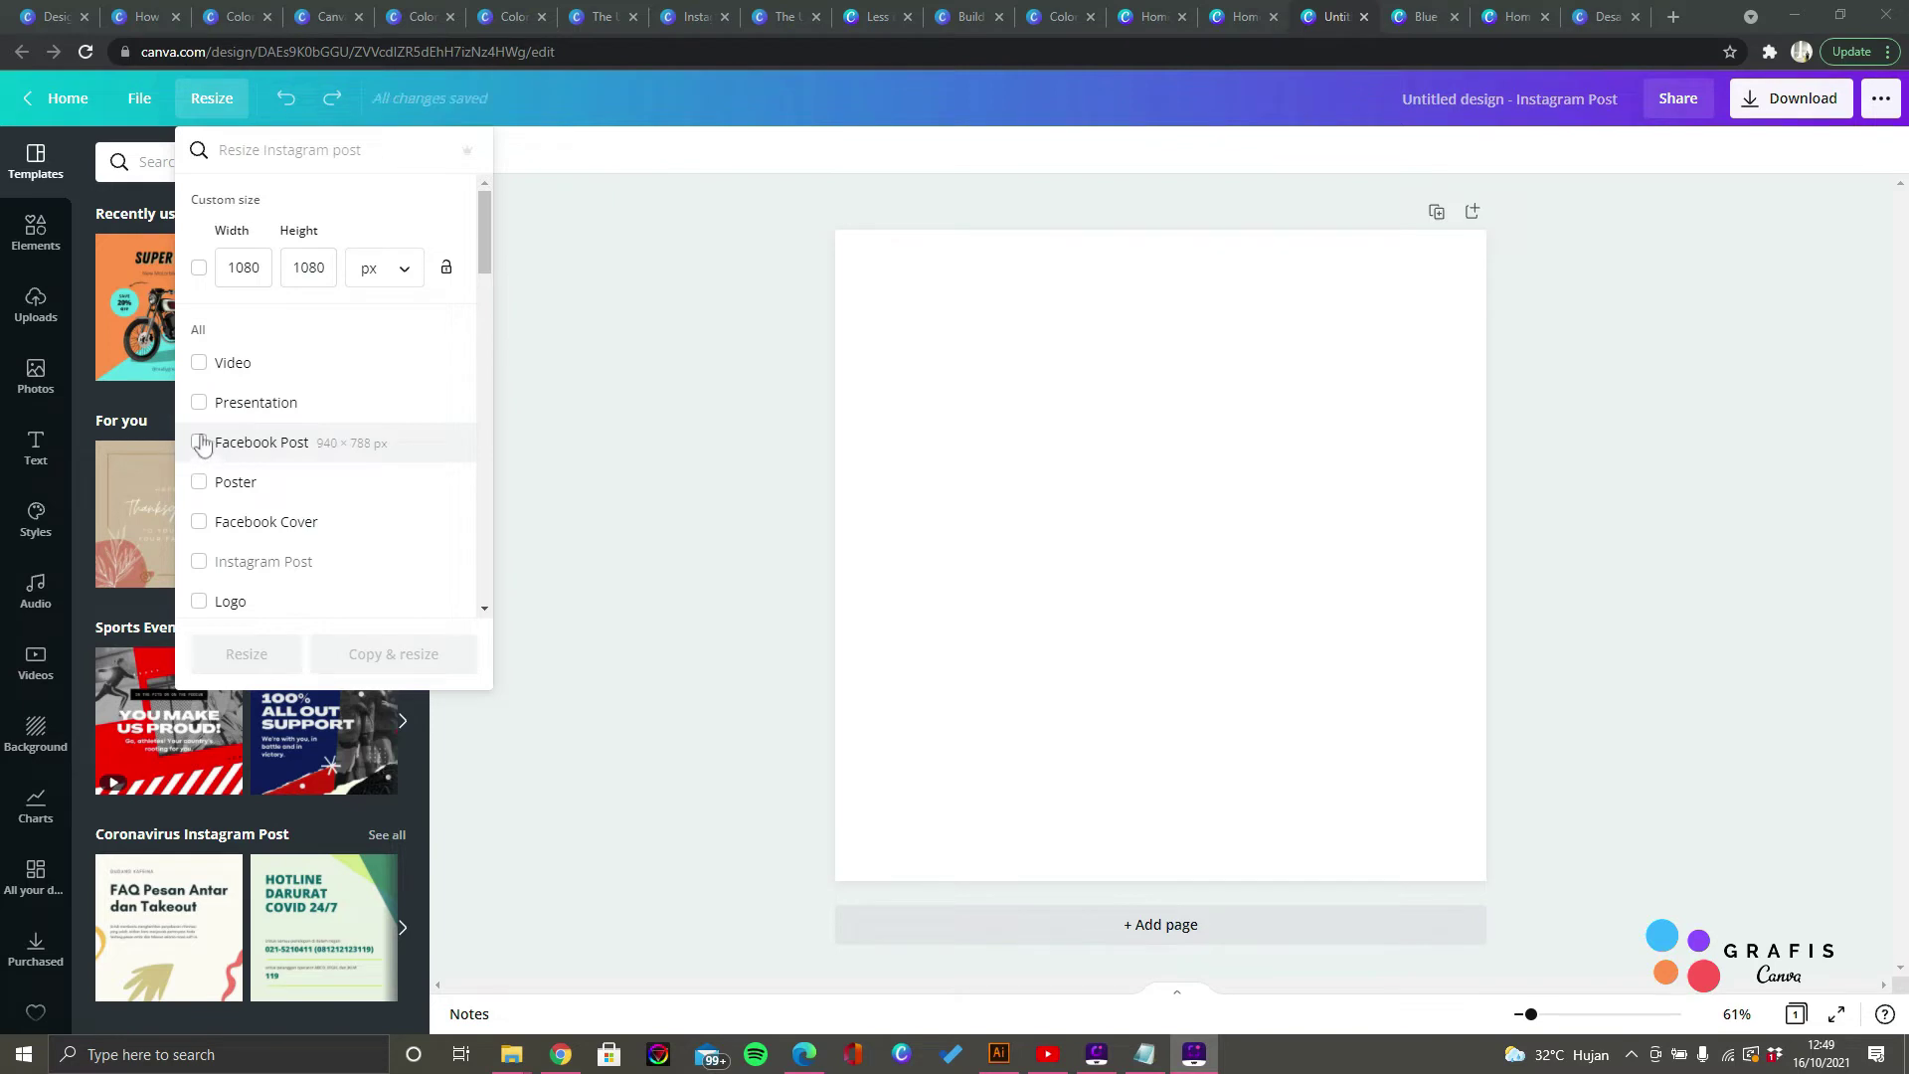
pyautogui.scroll(-3, 238, 547)
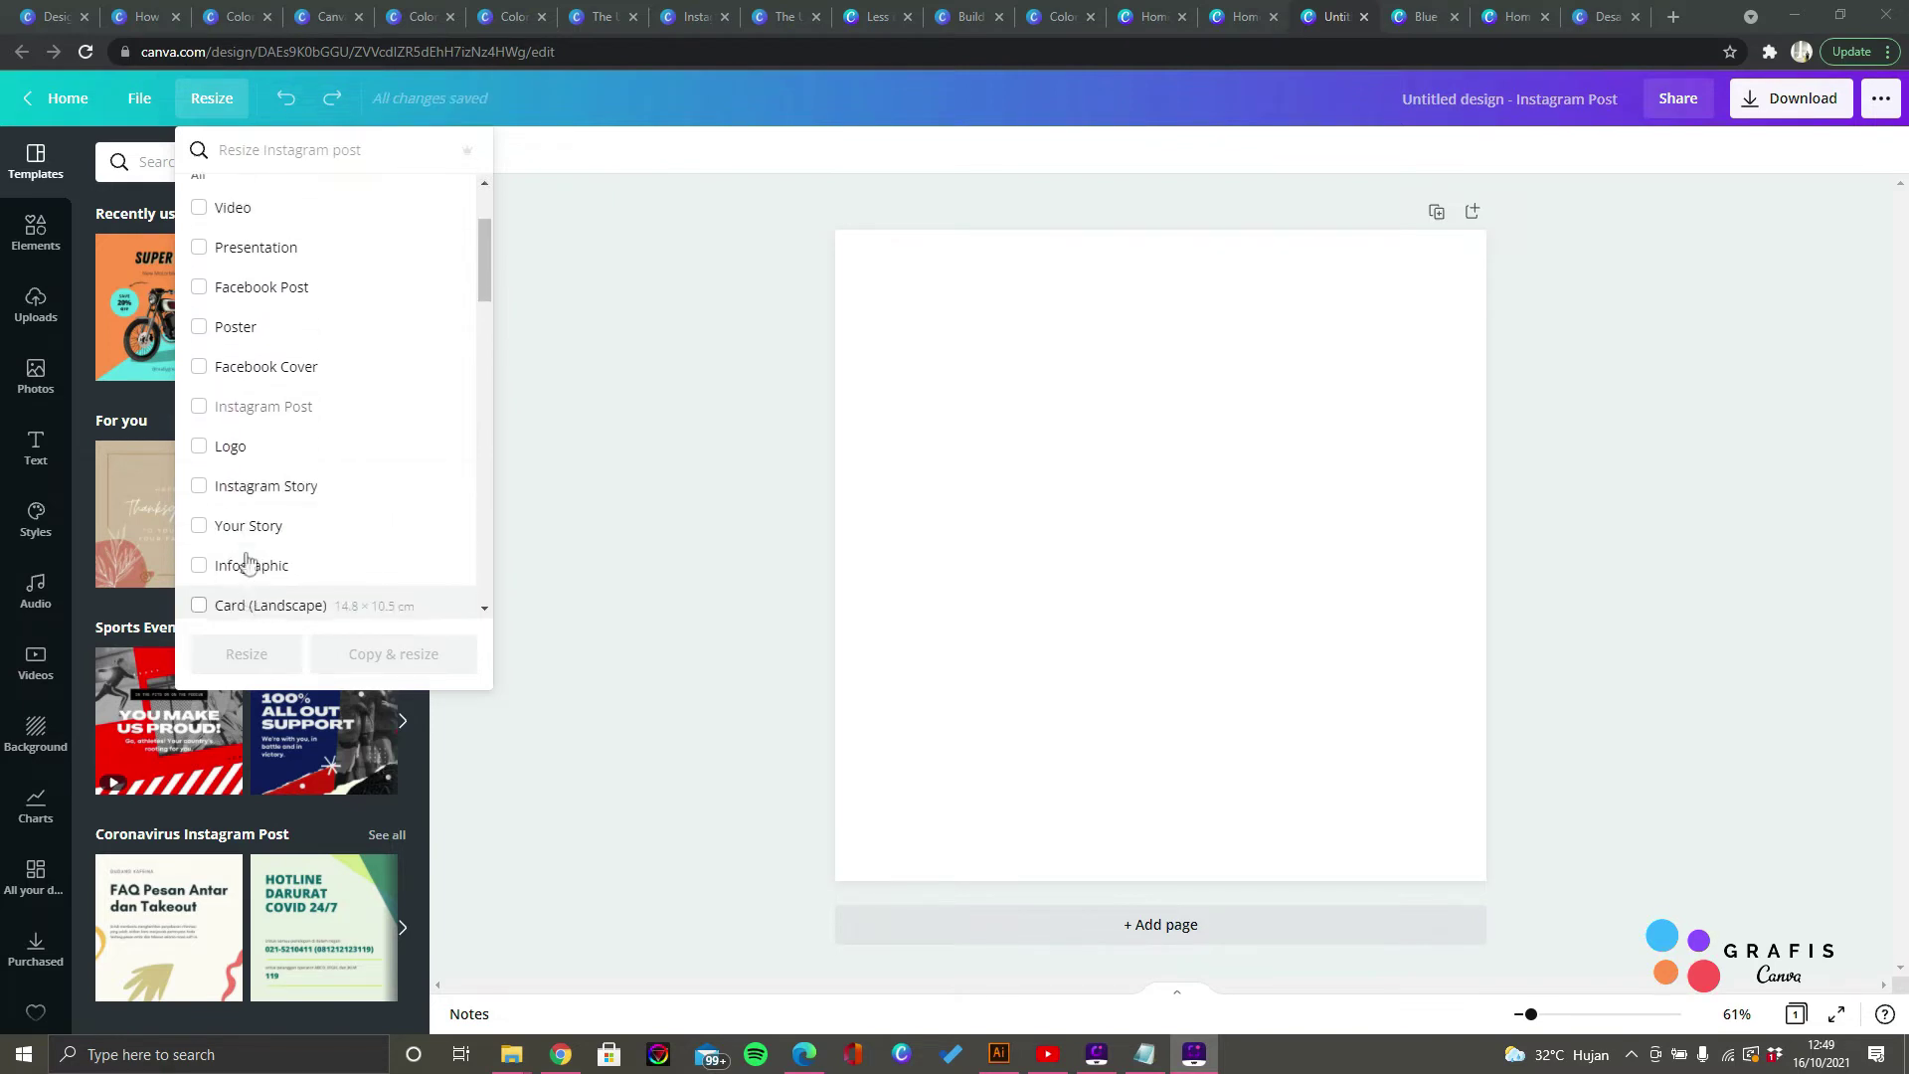
pyautogui.scroll(3, 243, 555)
pyautogui.scroll(-5, 244, 555)
pyautogui.scroll(5, 243, 555)
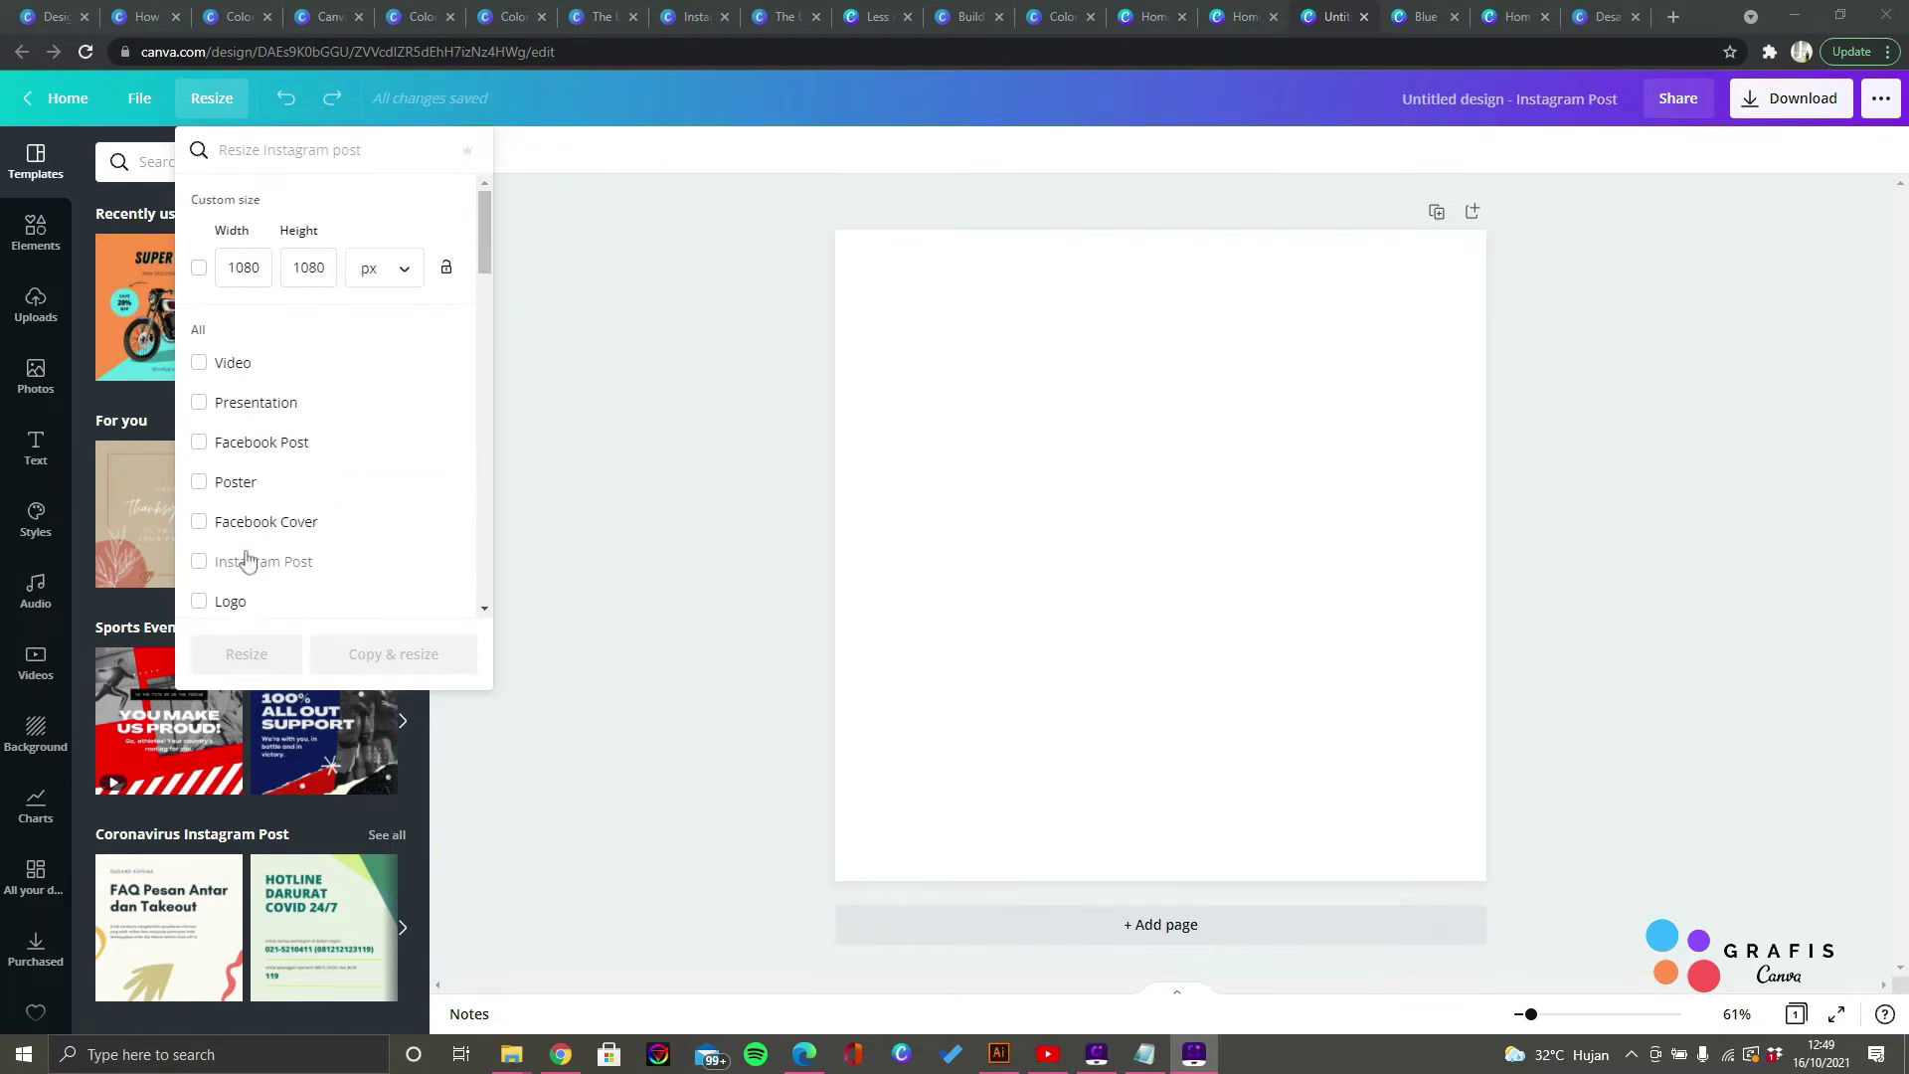
# Step: Try resizing the design to the Facebook Post format and undo the resize
pyautogui.click(238, 449)
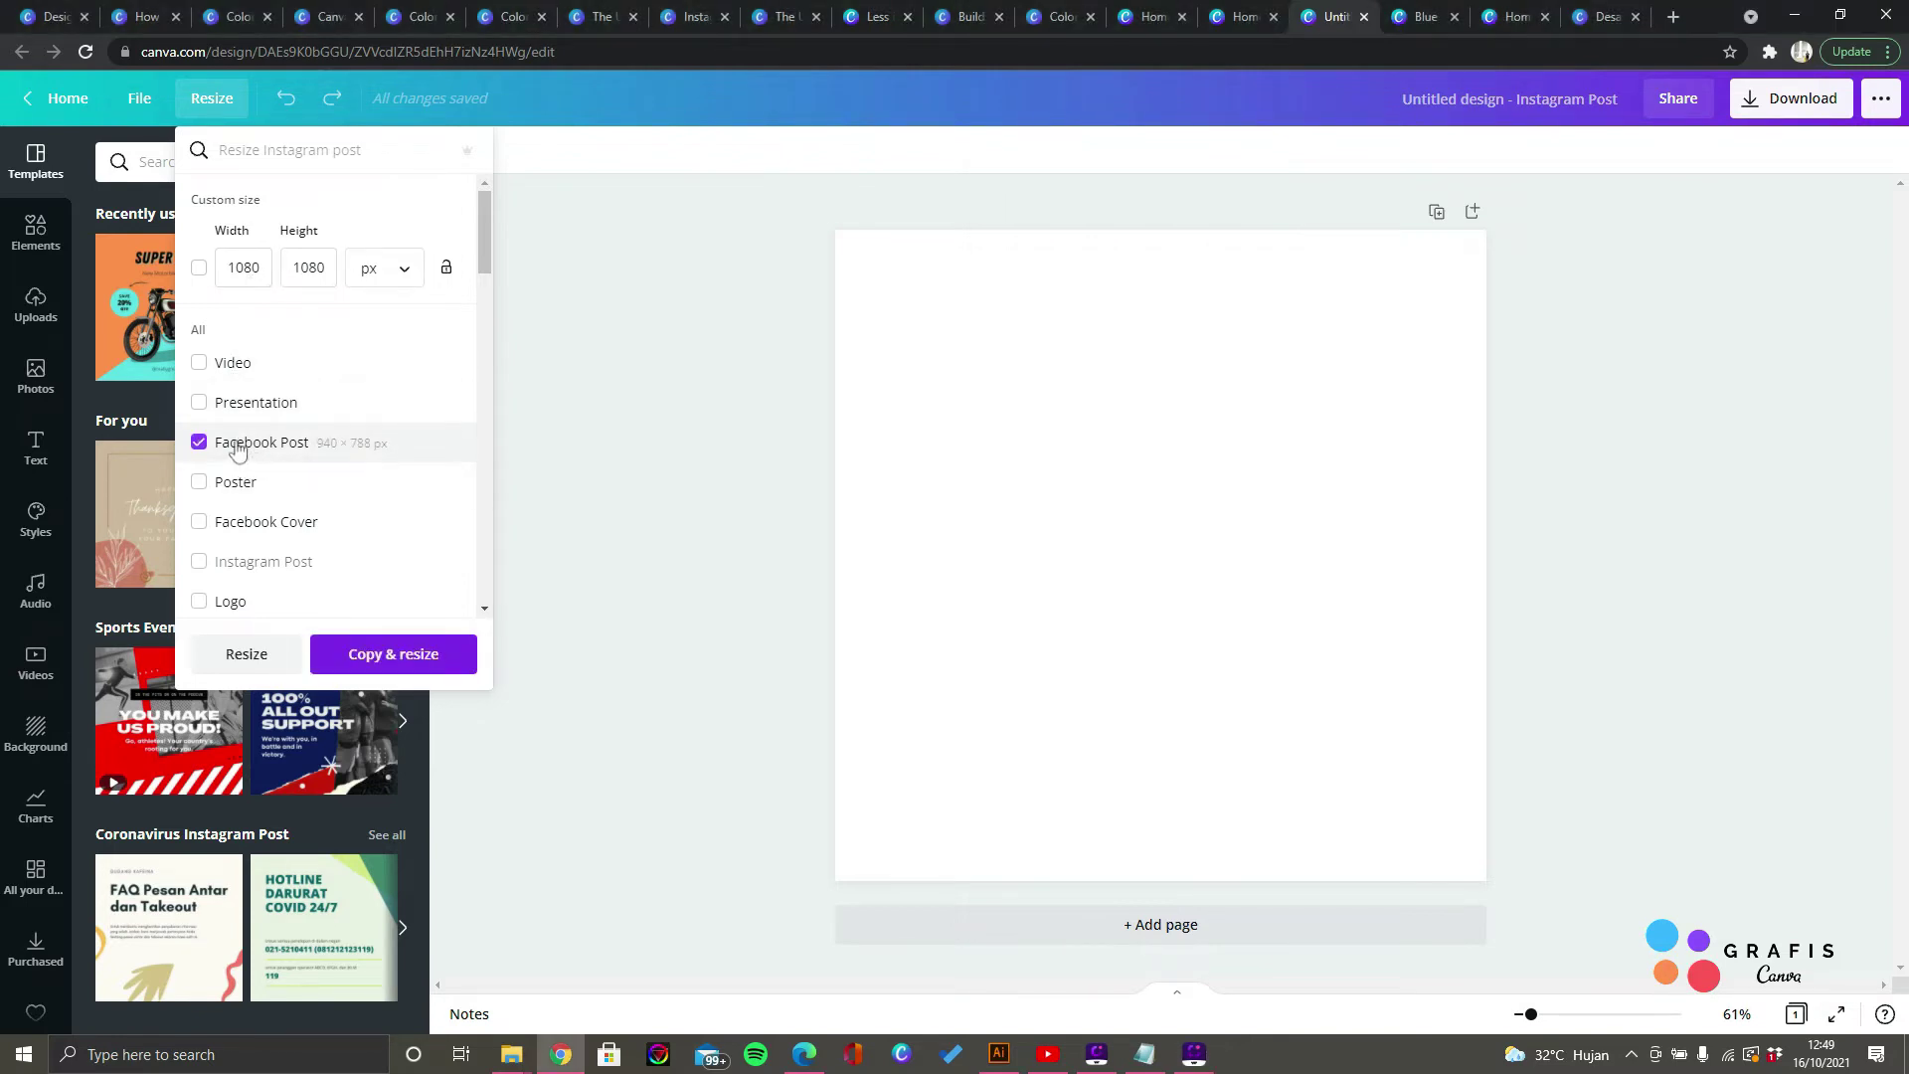
pyautogui.click(248, 656)
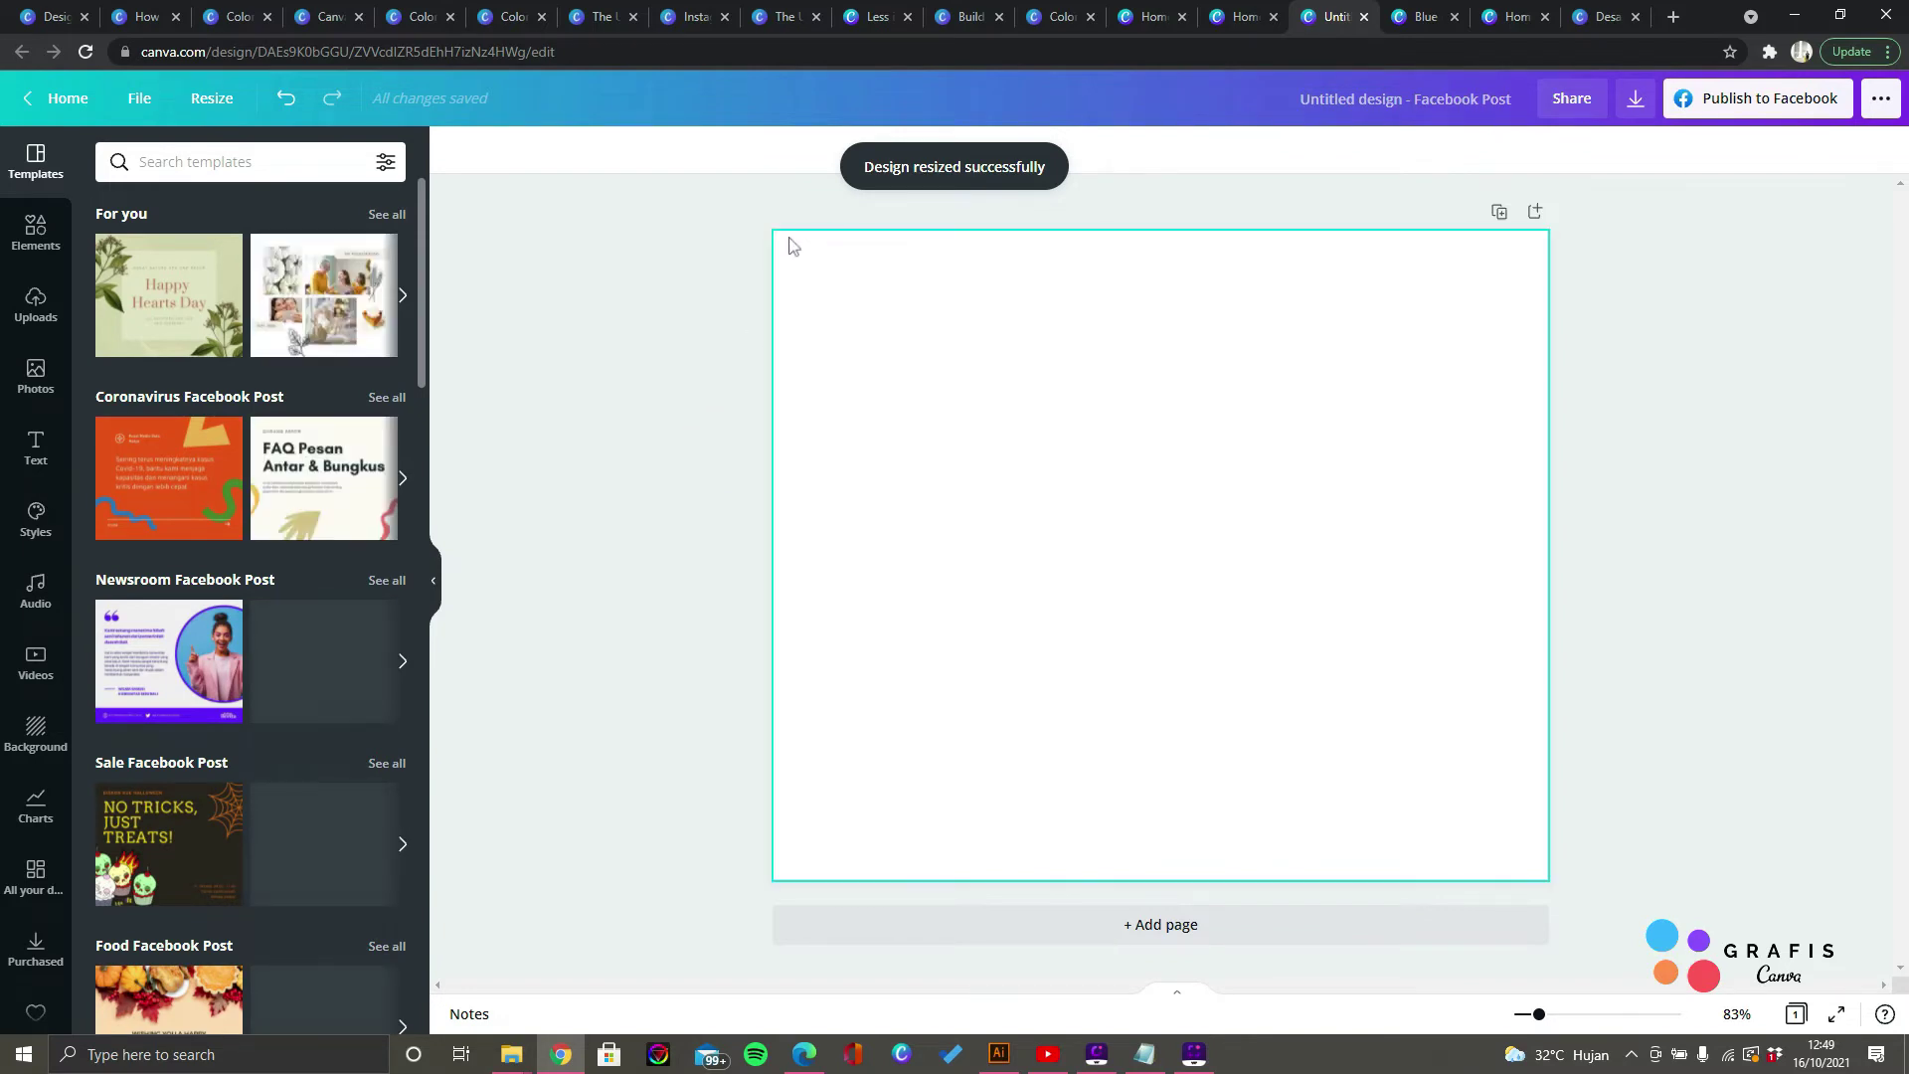
pyautogui.moveTo(660, 198); pyautogui.dragTo(1670, 949)
pyautogui.moveTo(463, 214); pyautogui.dragTo(1695, 959)
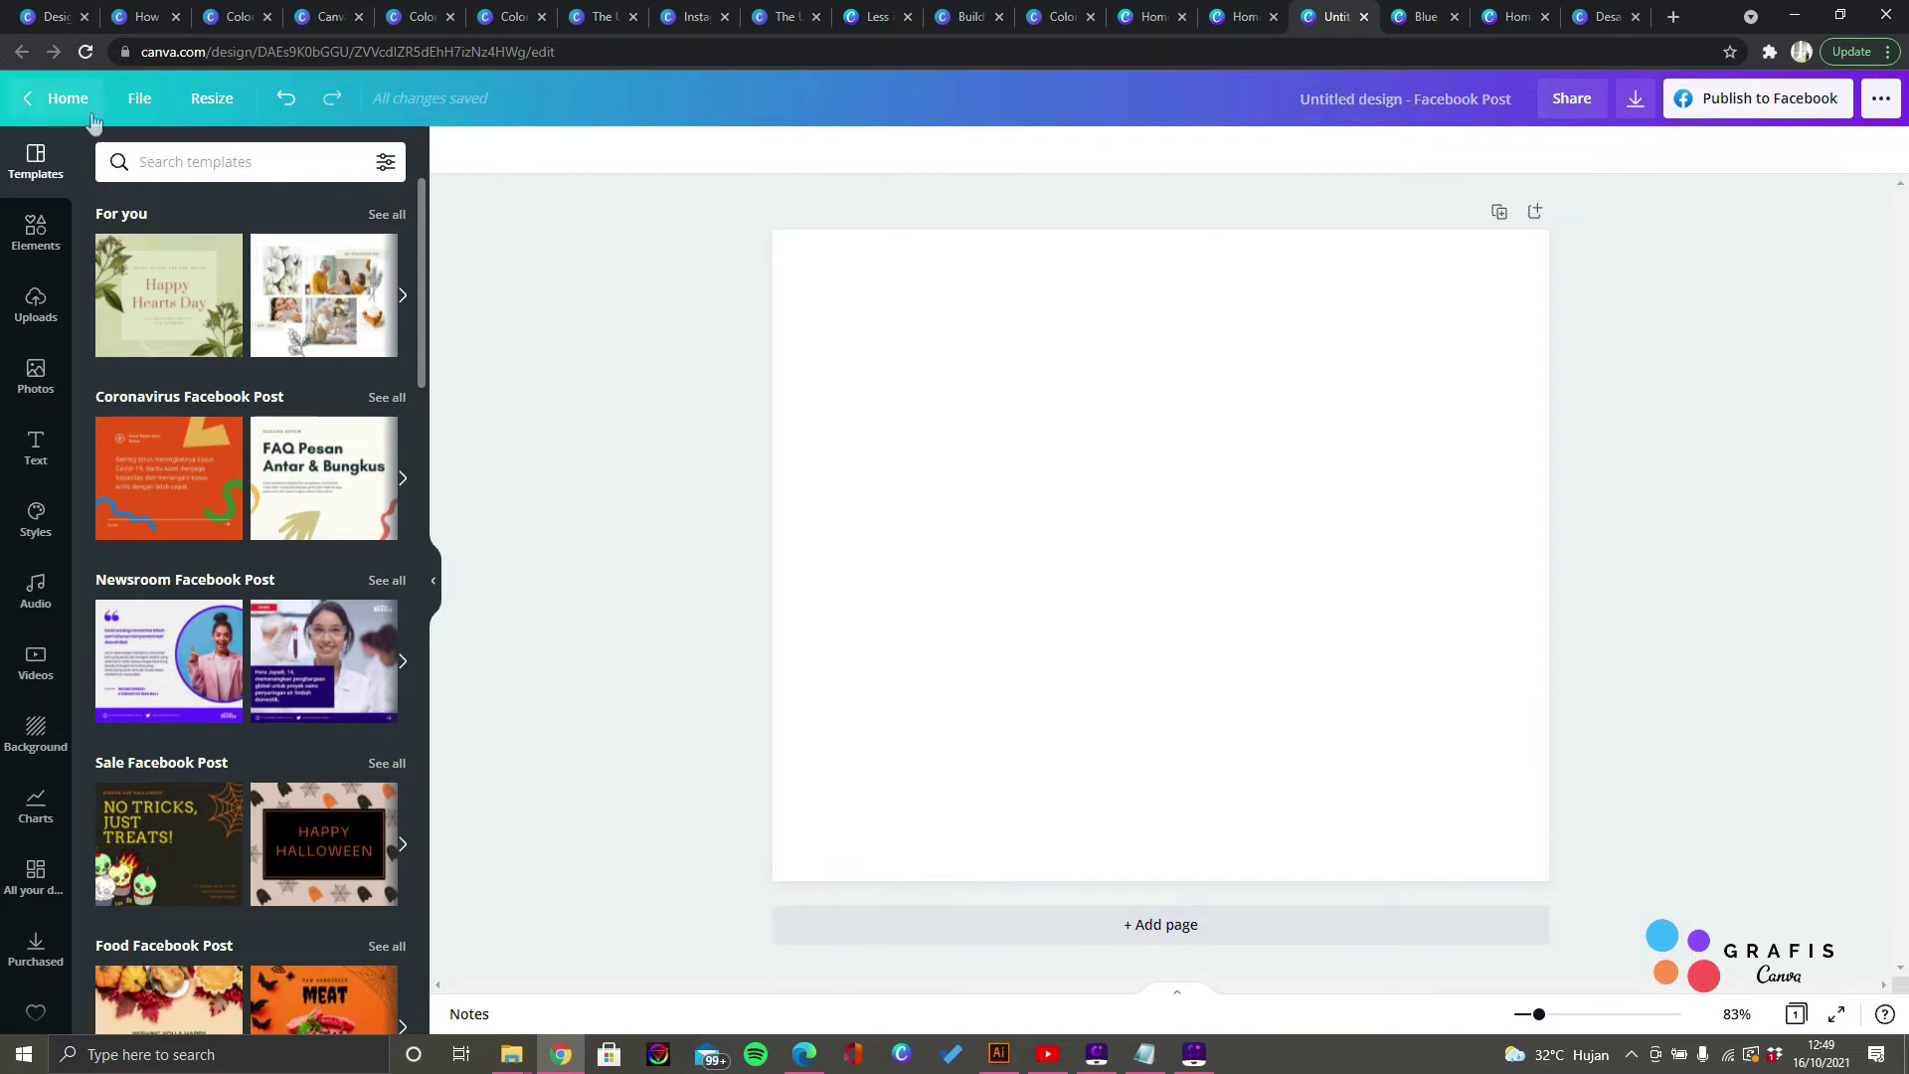
pyautogui.click(286, 98)
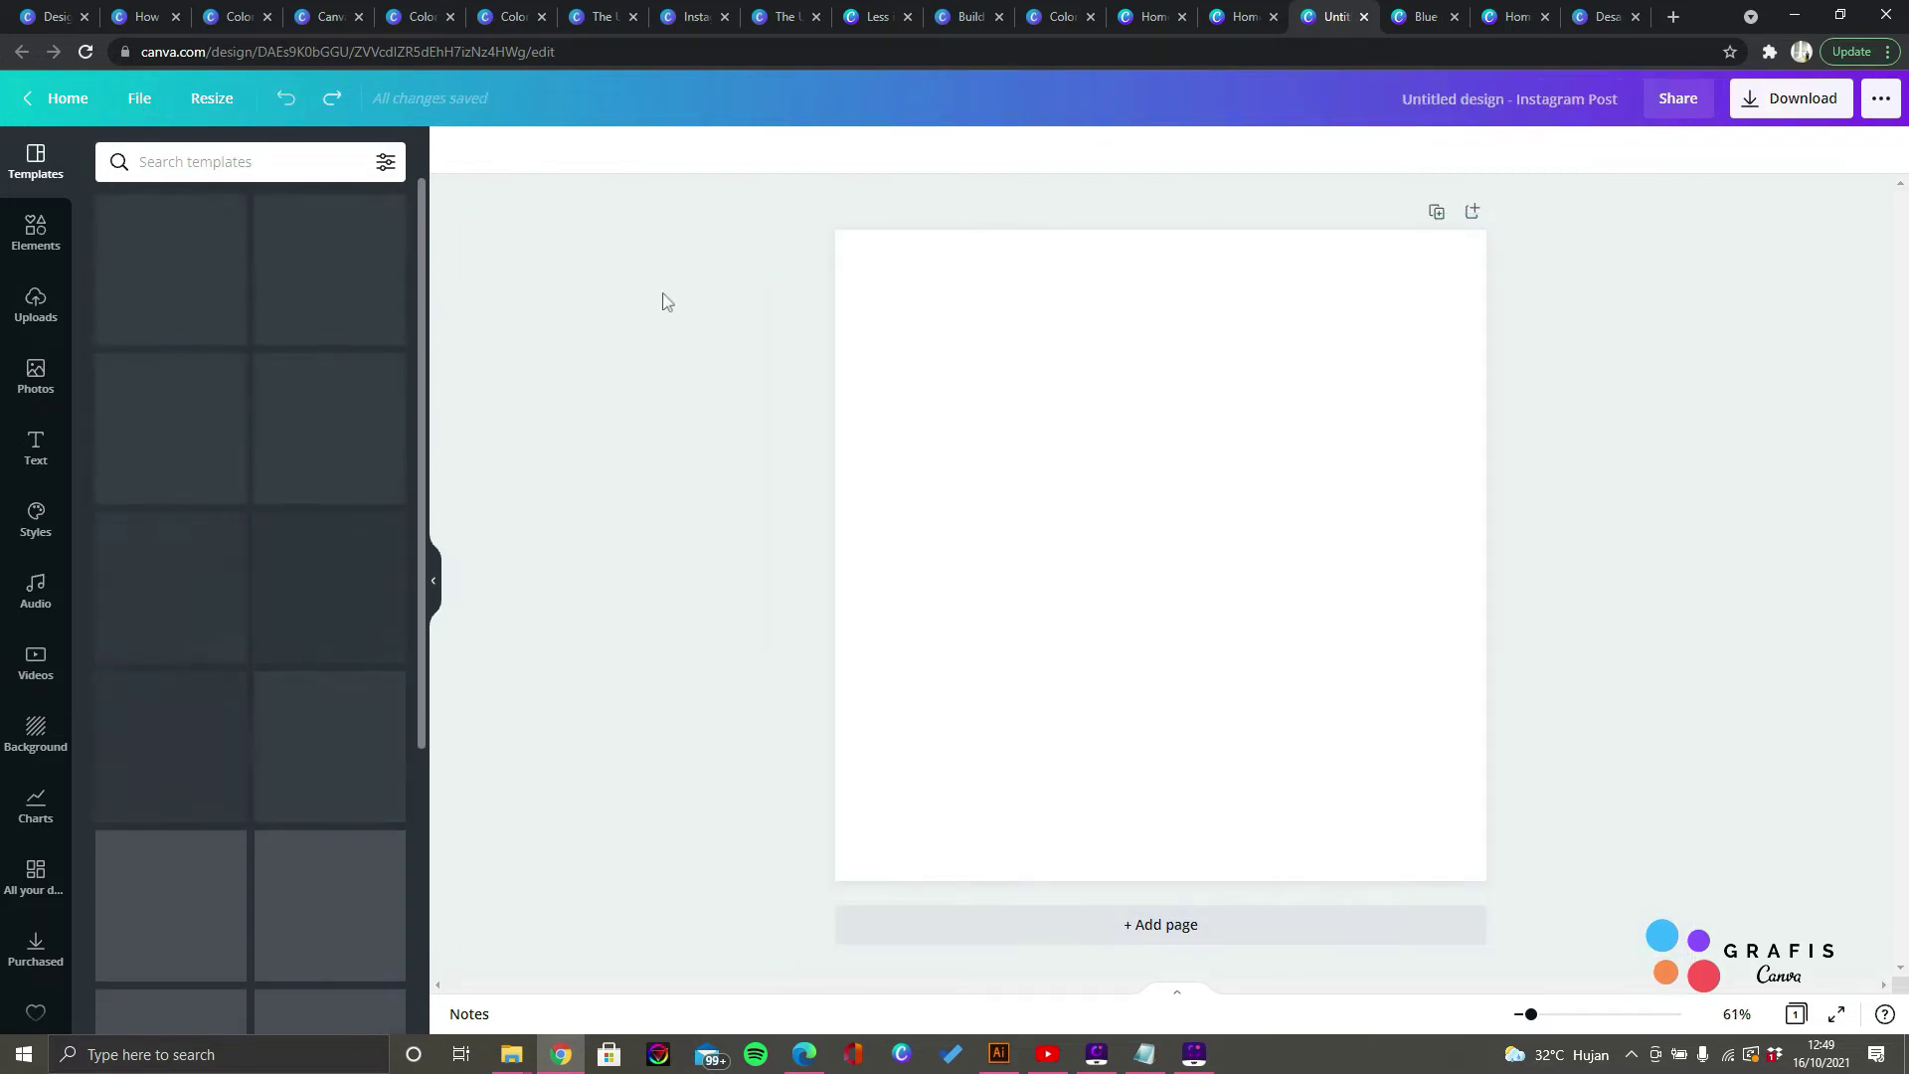
# Step: Review the resize options for the Instagram Post once more and close them without changing the format
pyautogui.click(212, 98)
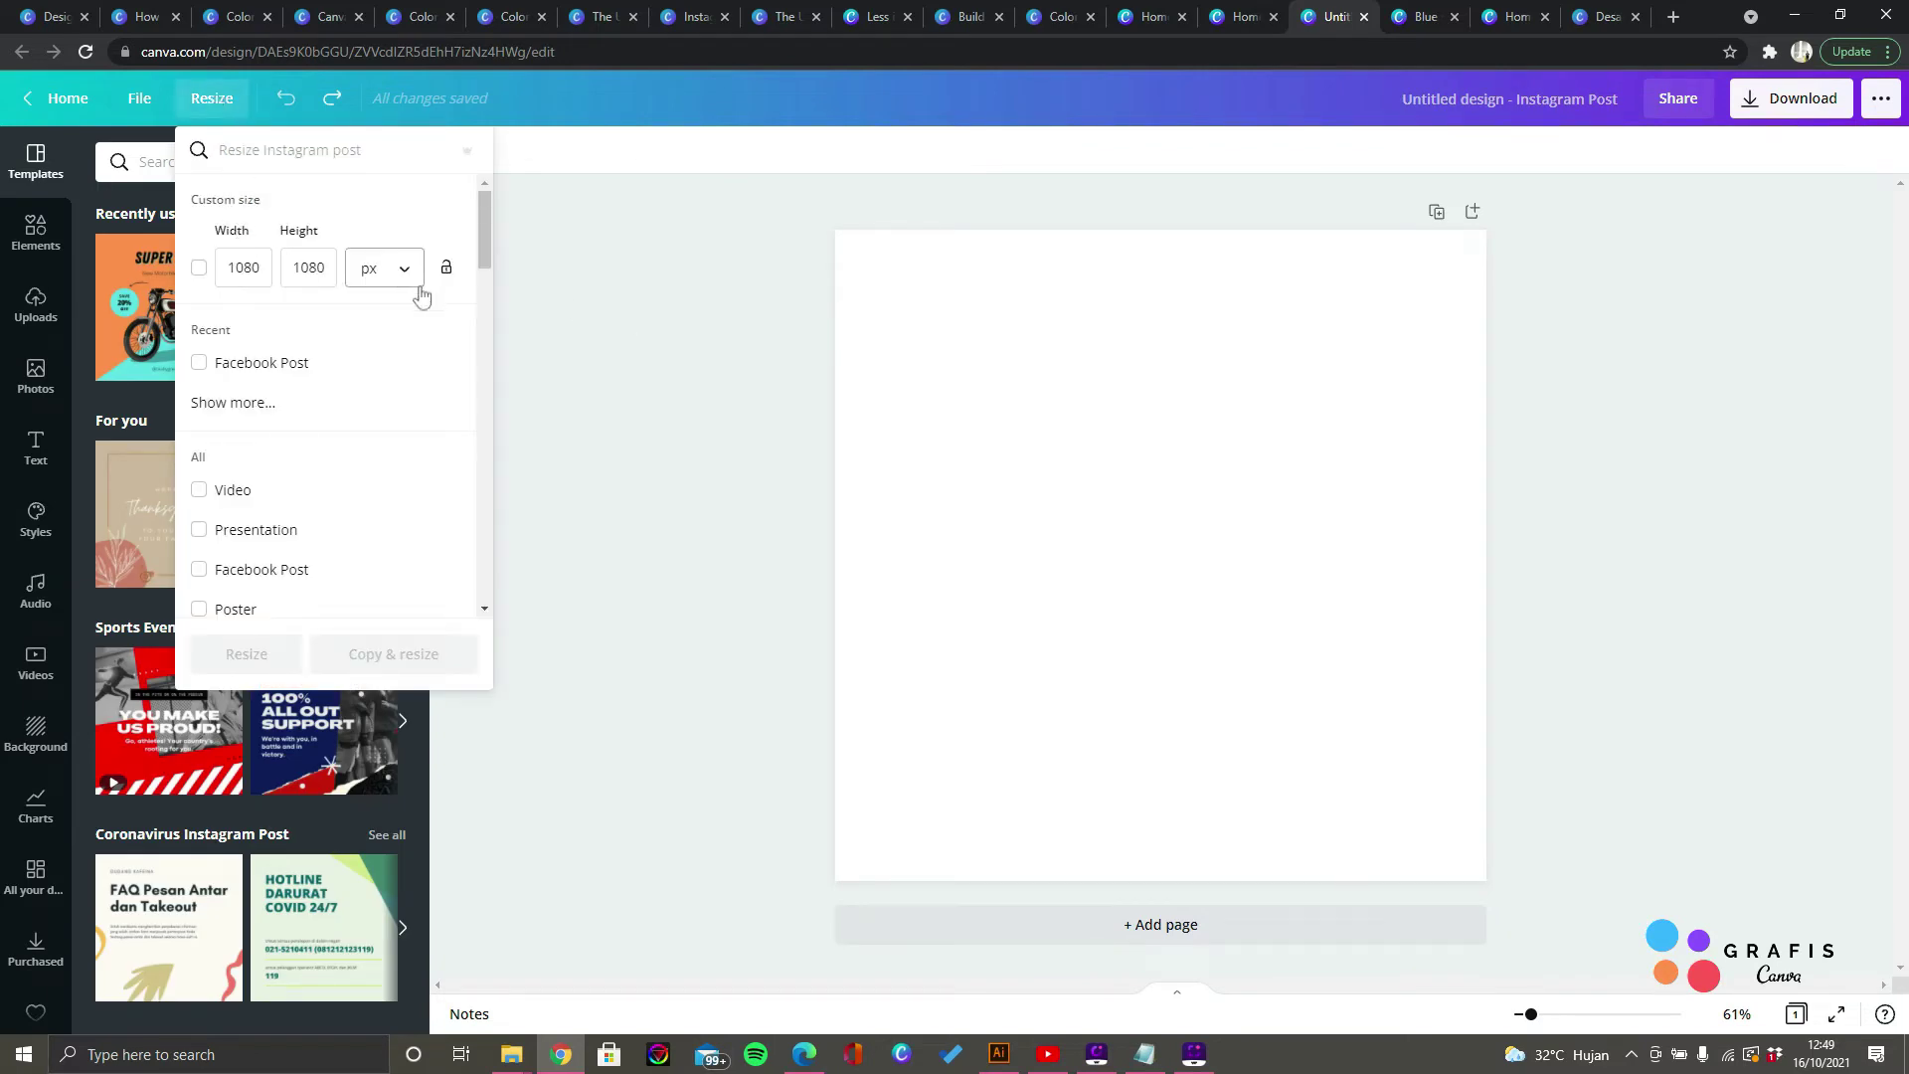
pyautogui.click(604, 266)
pyautogui.click(245, 115)
pyautogui.click(629, 299)
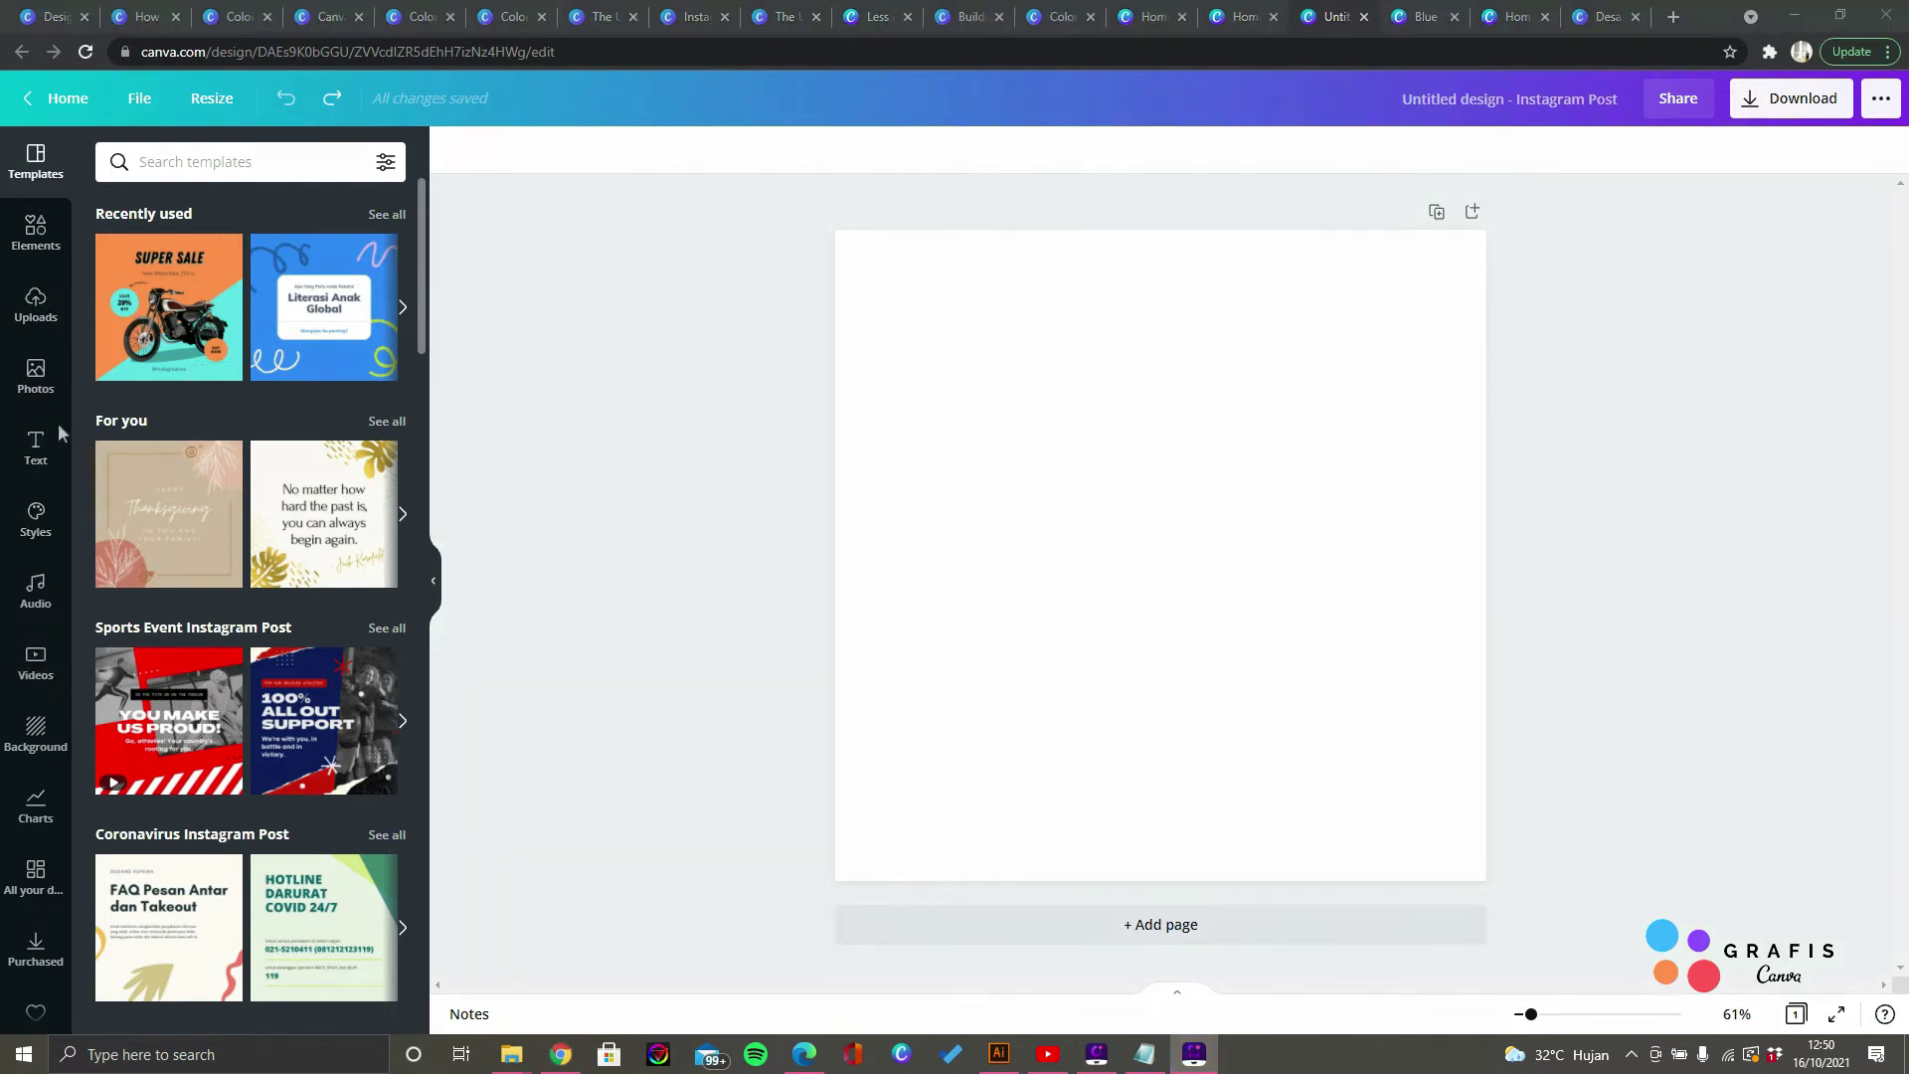
pyautogui.moveTo(10, 139)
pyautogui.mouseDown()
pyautogui.moveTo(77, 467)
pyautogui.moveTo(74, 1033)
pyautogui.mouseUp()
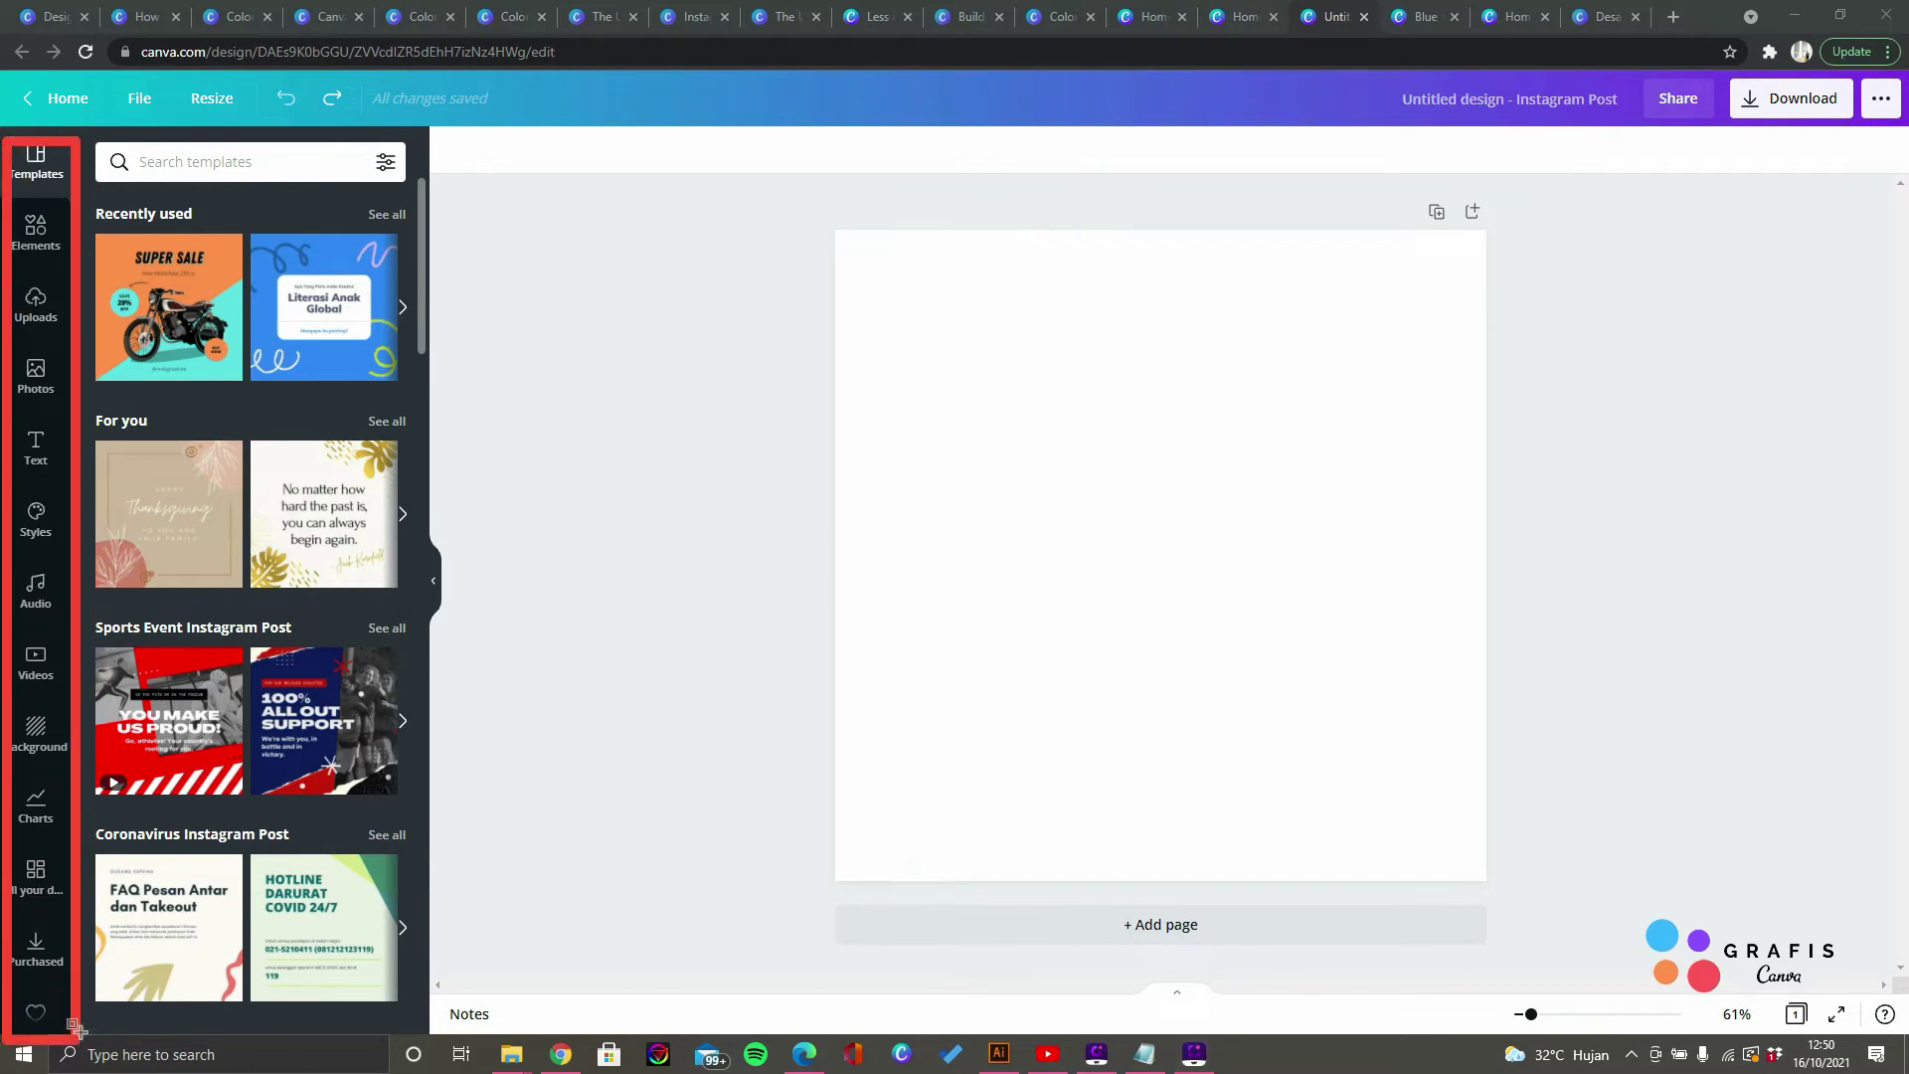
pyautogui.click(1561, 29)
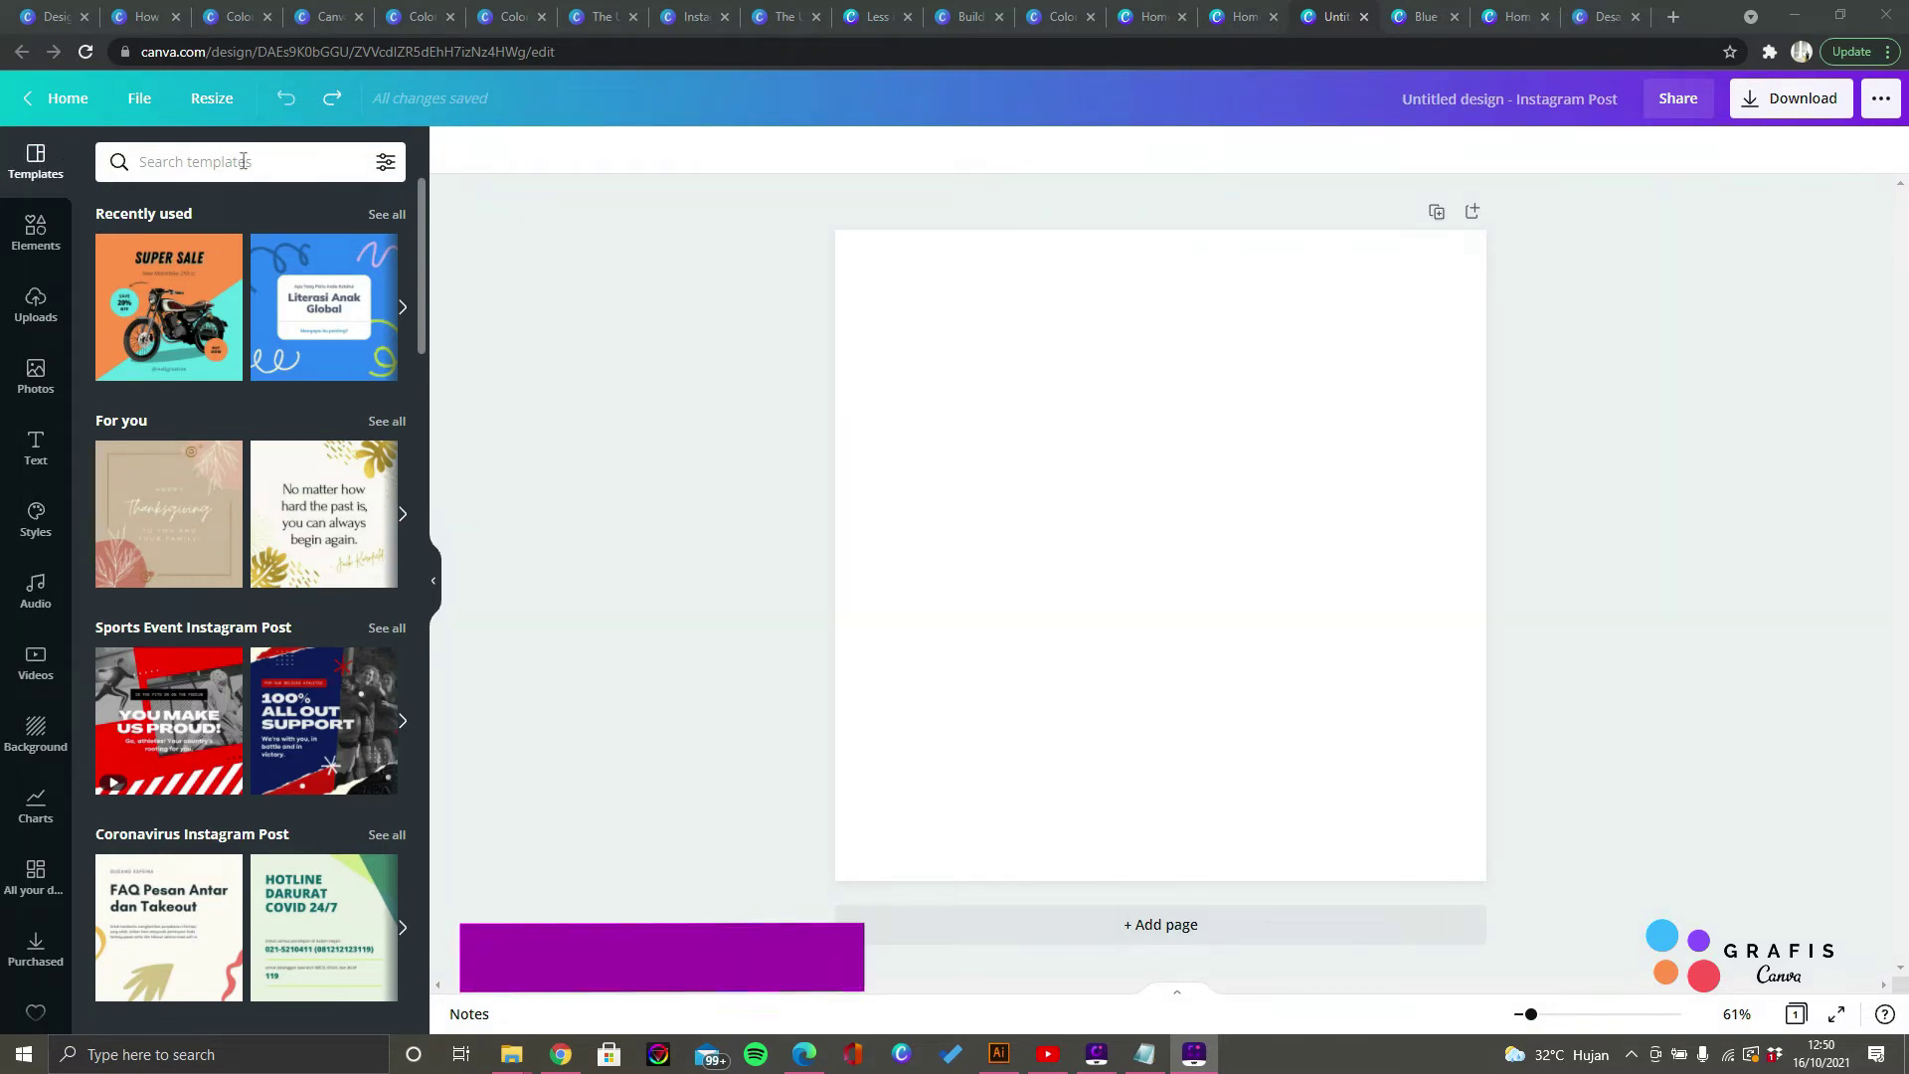
# Step: Look over the suggested template categories for the Instagram Post and the recent template searches
pyautogui.moveTo(422, 224); pyautogui.dragTo(432, 823)
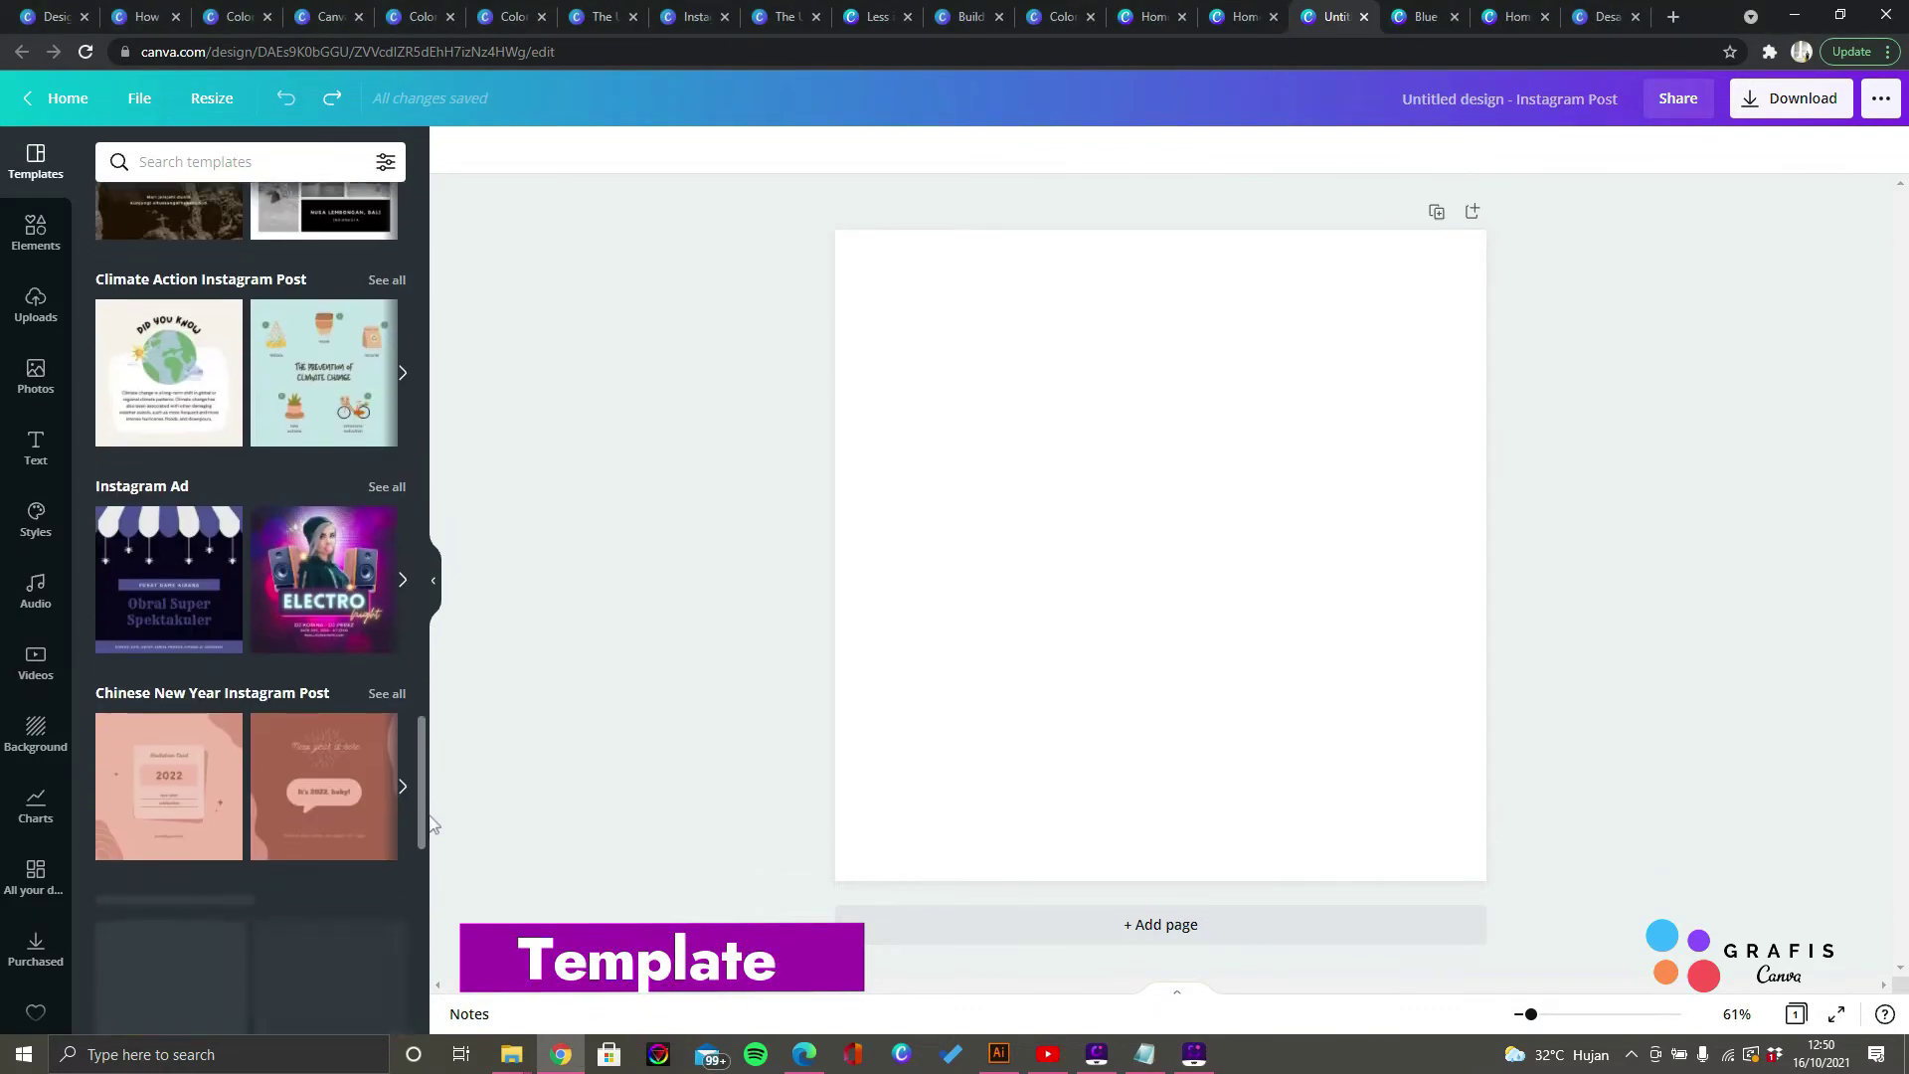
pyautogui.moveTo(422, 614); pyautogui.dragTo(443, 164)
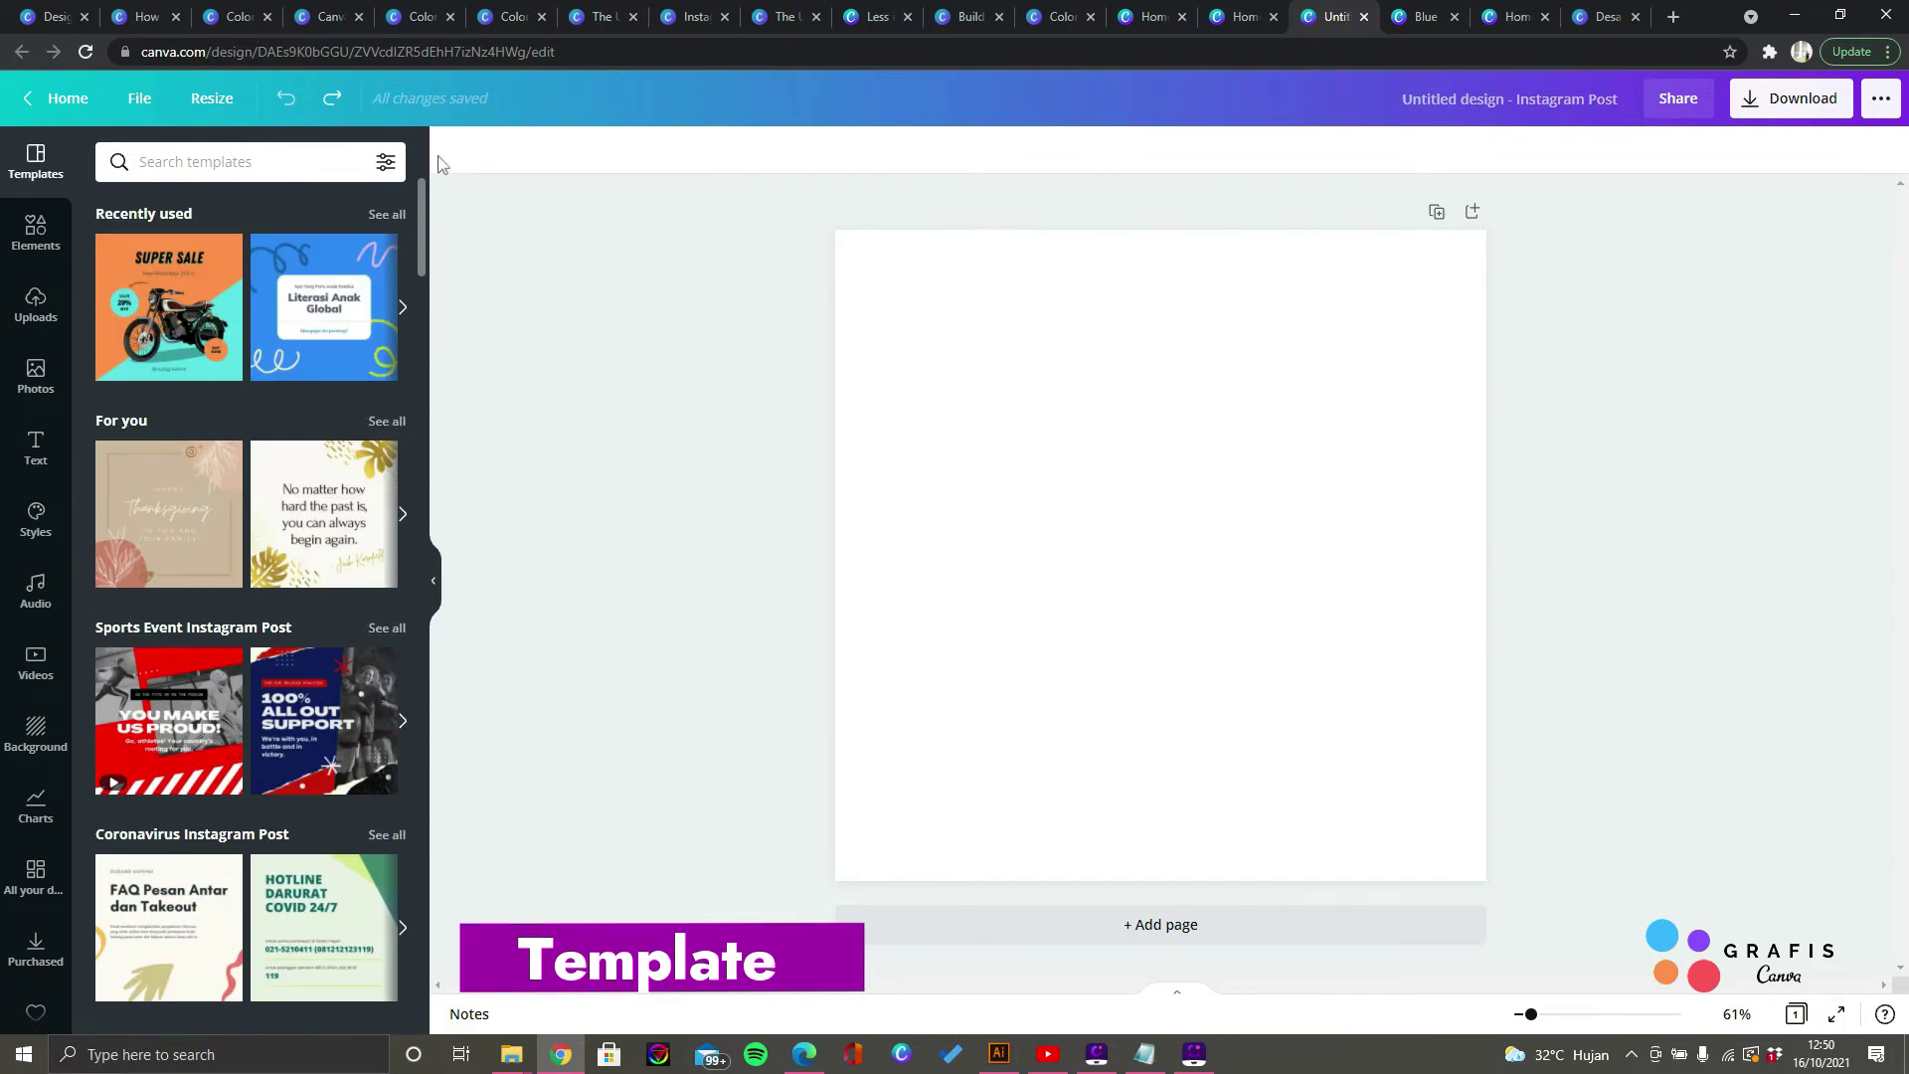
pyautogui.click(299, 154)
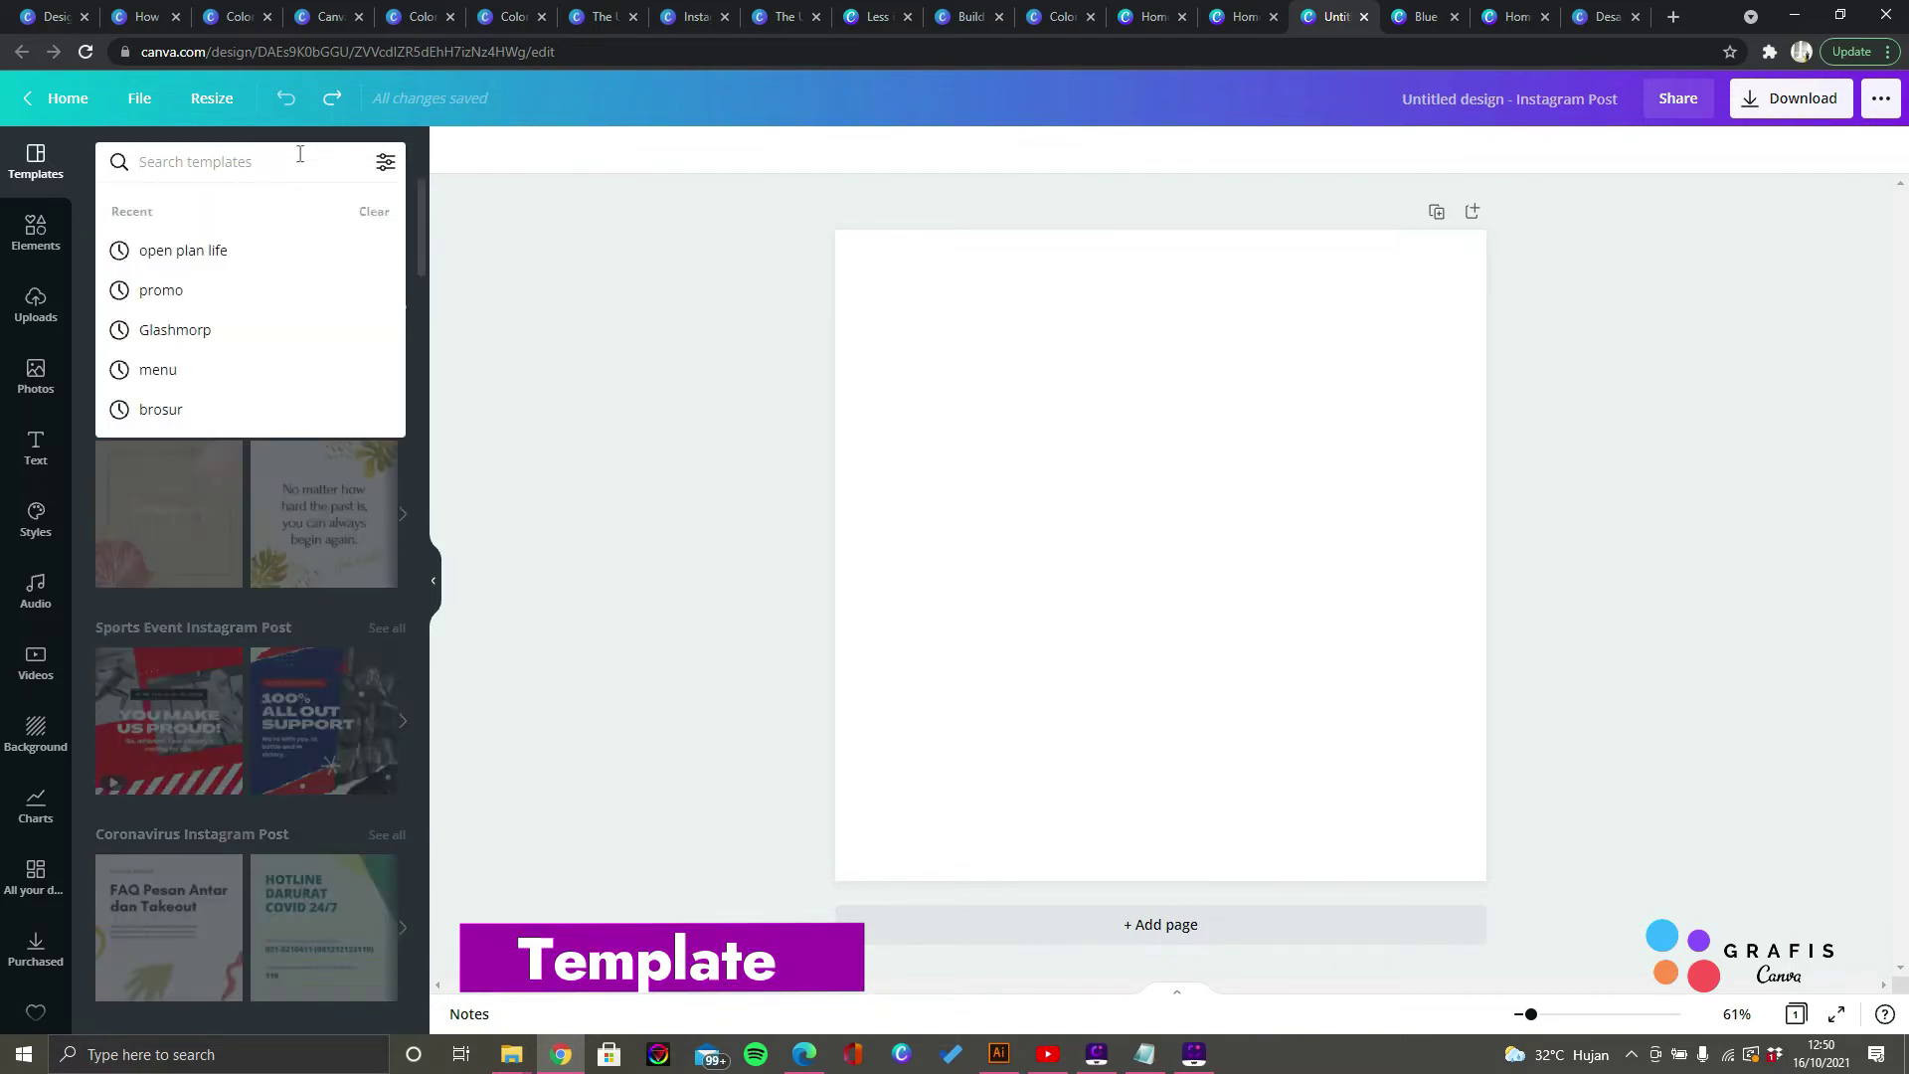
pyautogui.click(700, 358)
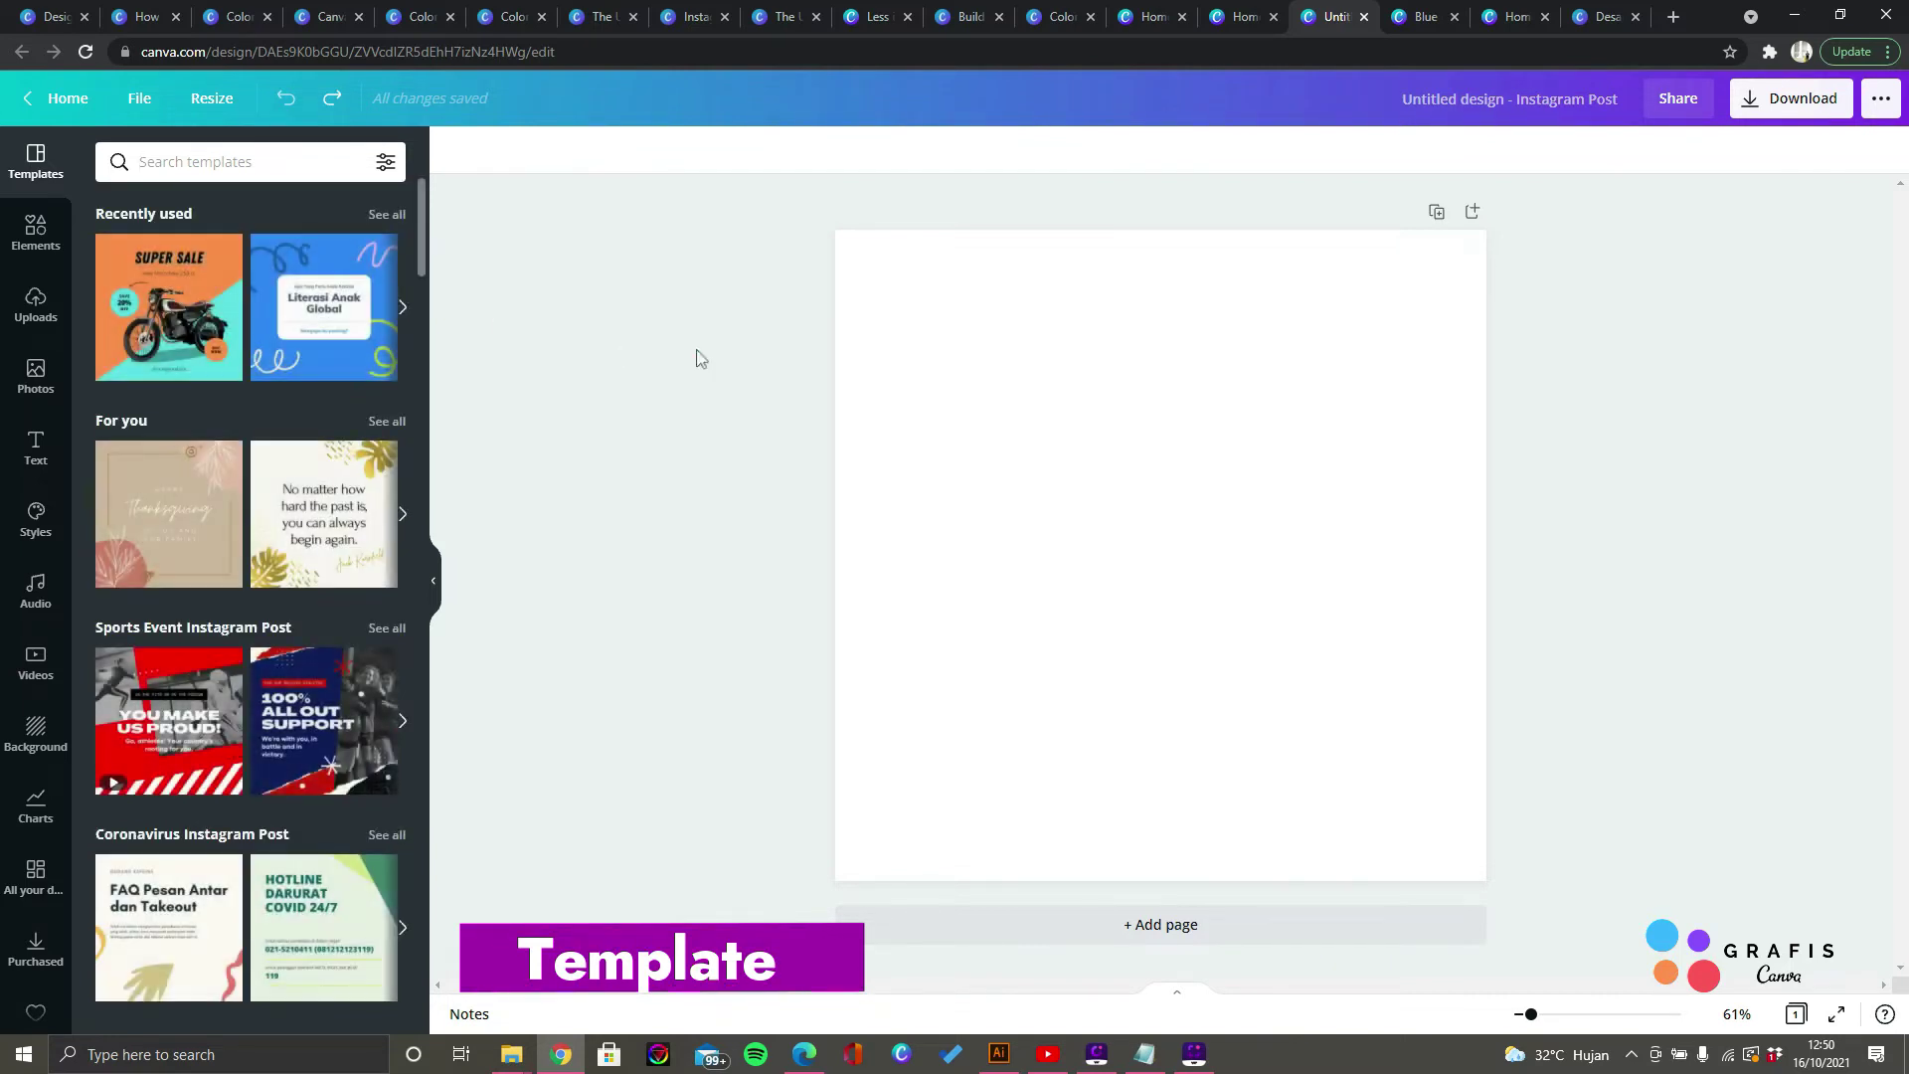
pyautogui.click(199, 161)
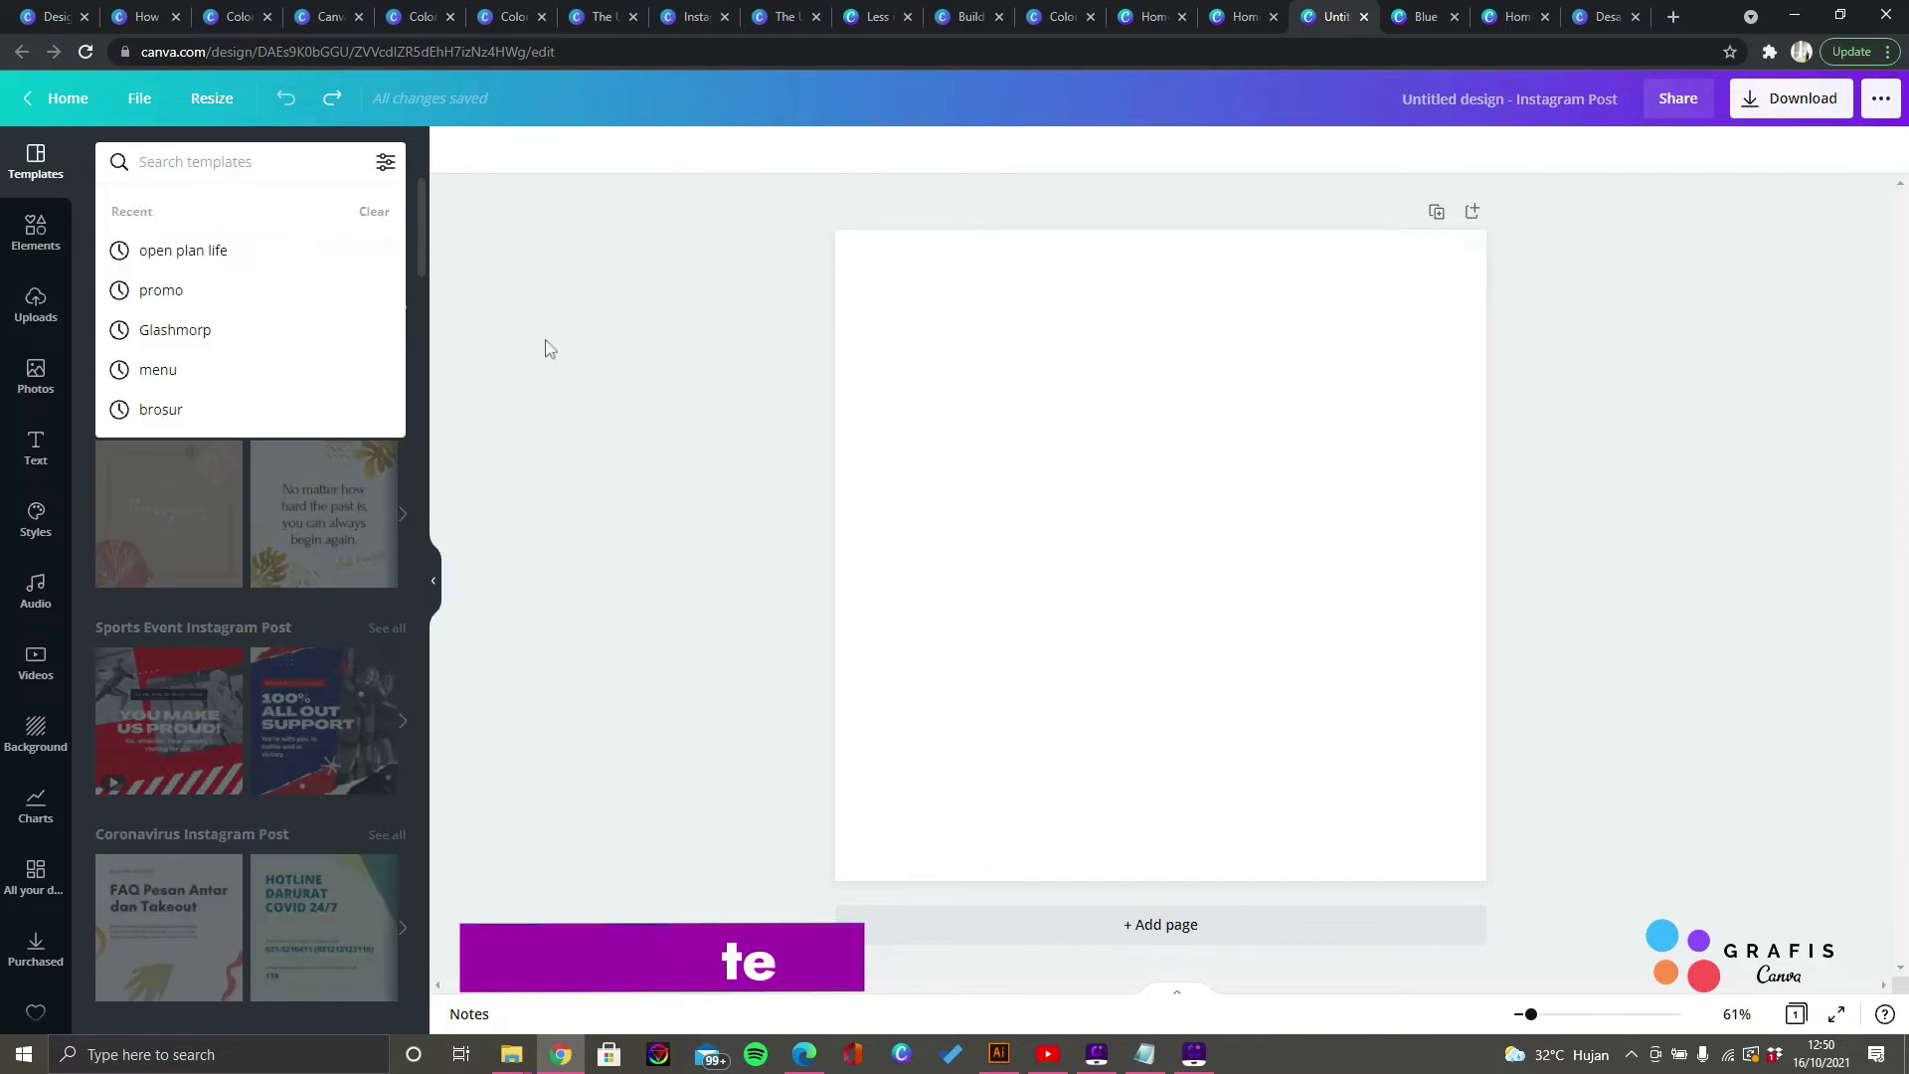
pyautogui.click(549, 348)
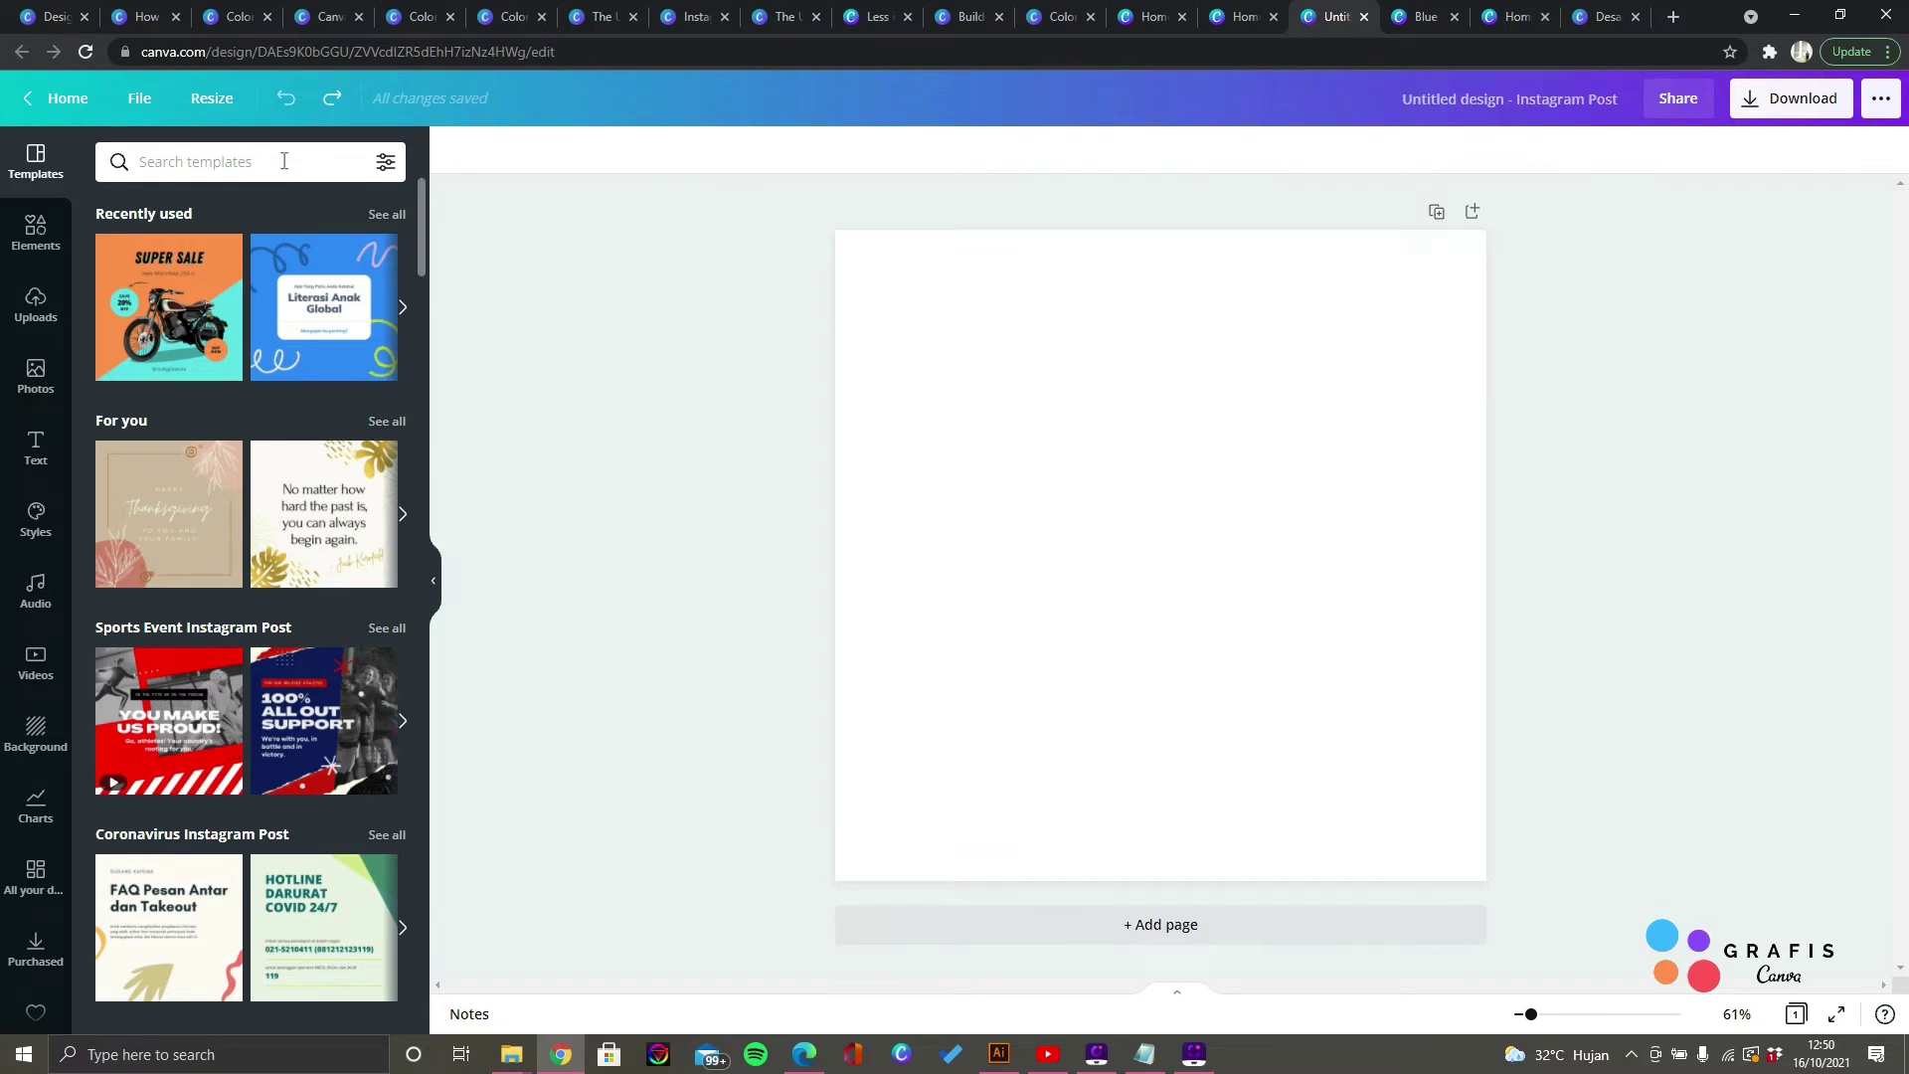
# Step: Search the templates for "covid" and browse through the matching designs
pyautogui.click(335, 159)
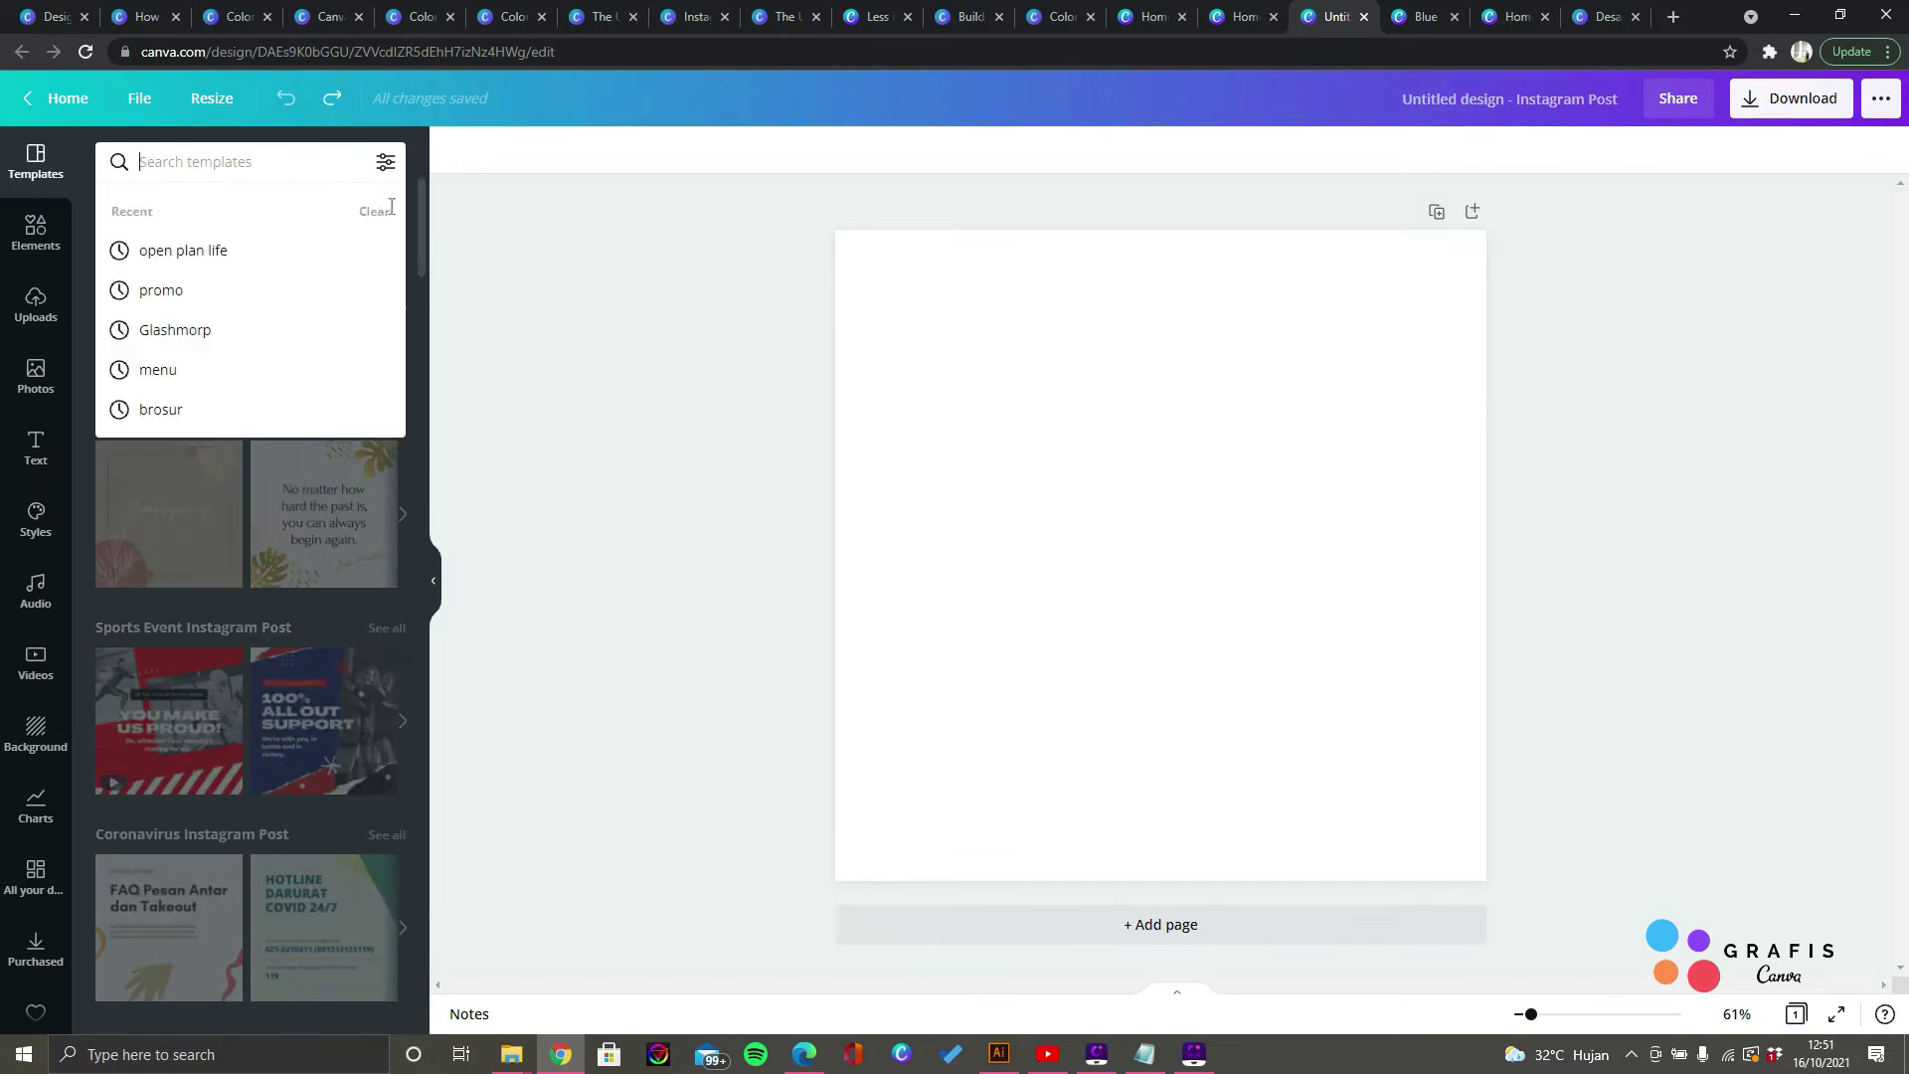
pyautogui.write('covid')
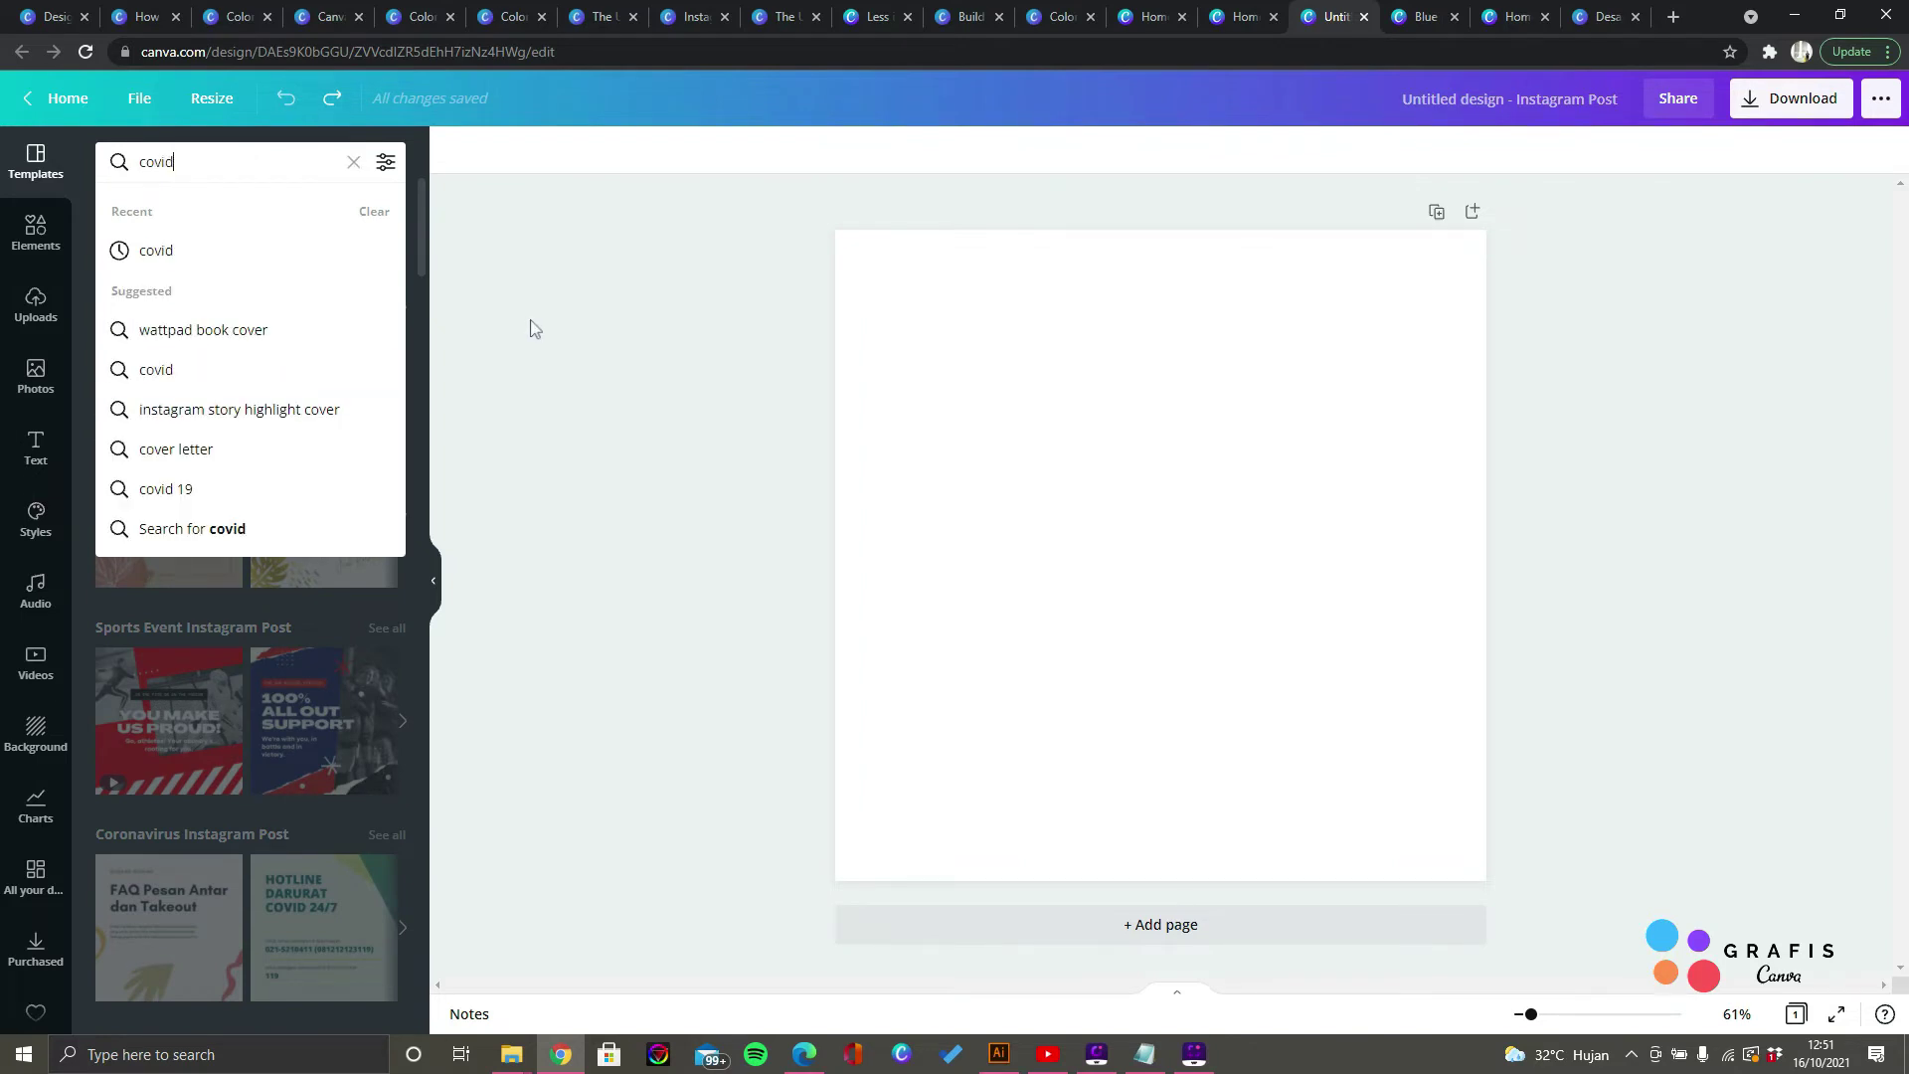
pyautogui.press('Return')
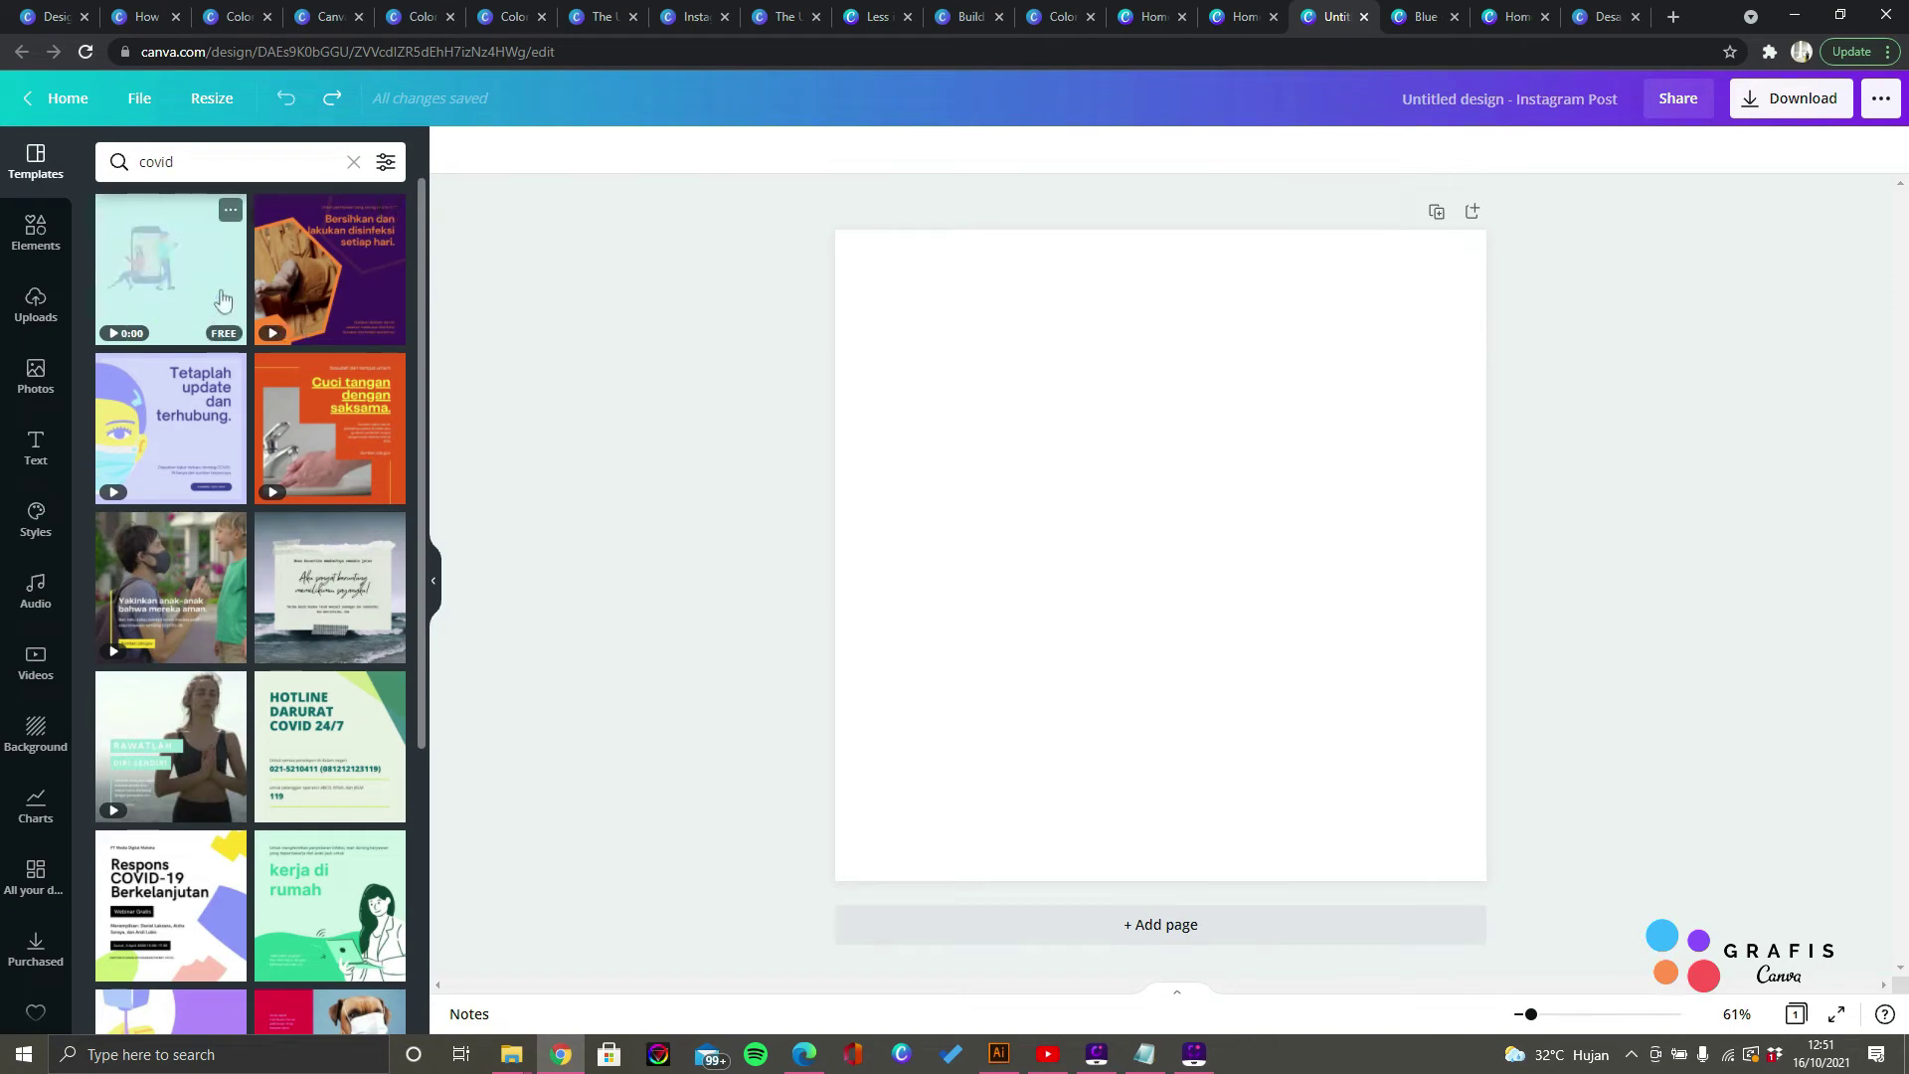
pyautogui.scroll(-10, 305, 473)
pyautogui.scroll(7, 303, 468)
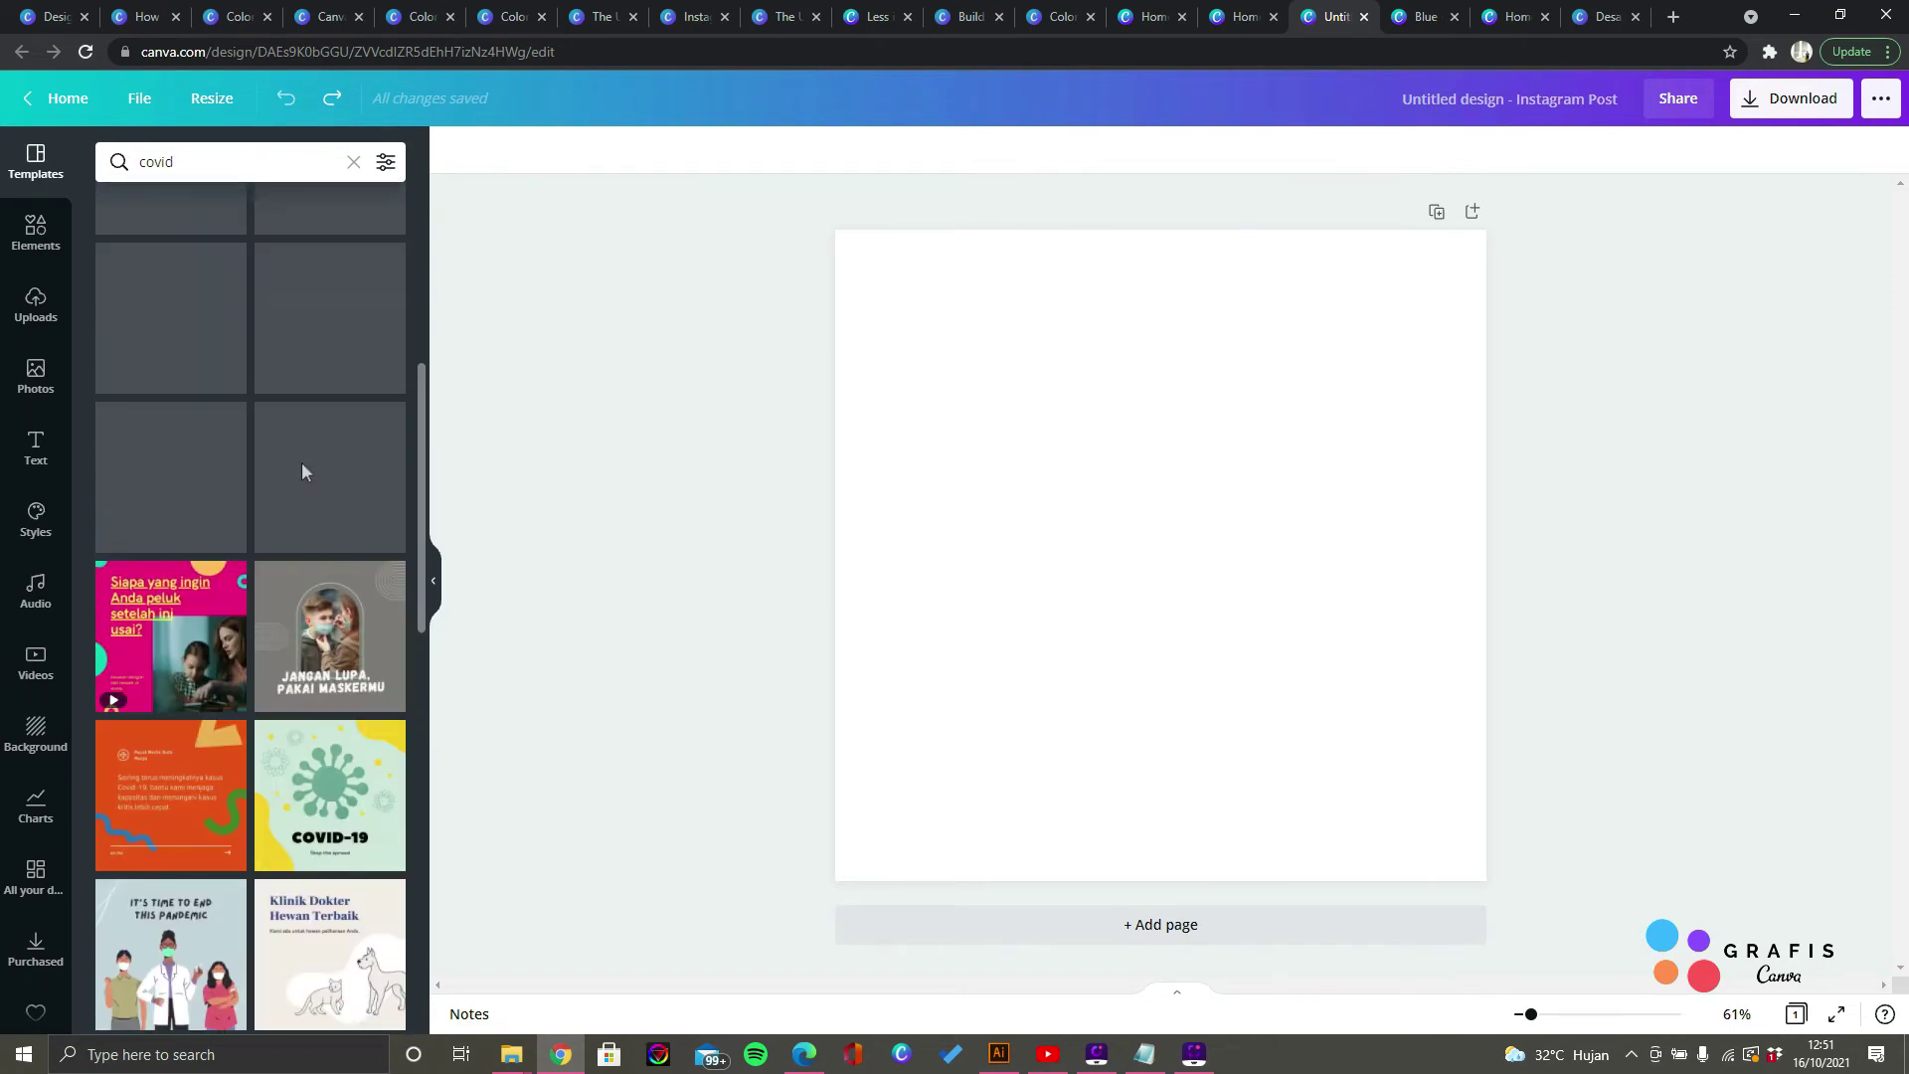
pyautogui.scroll(-6, 303, 467)
pyautogui.scroll(-4, 305, 473)
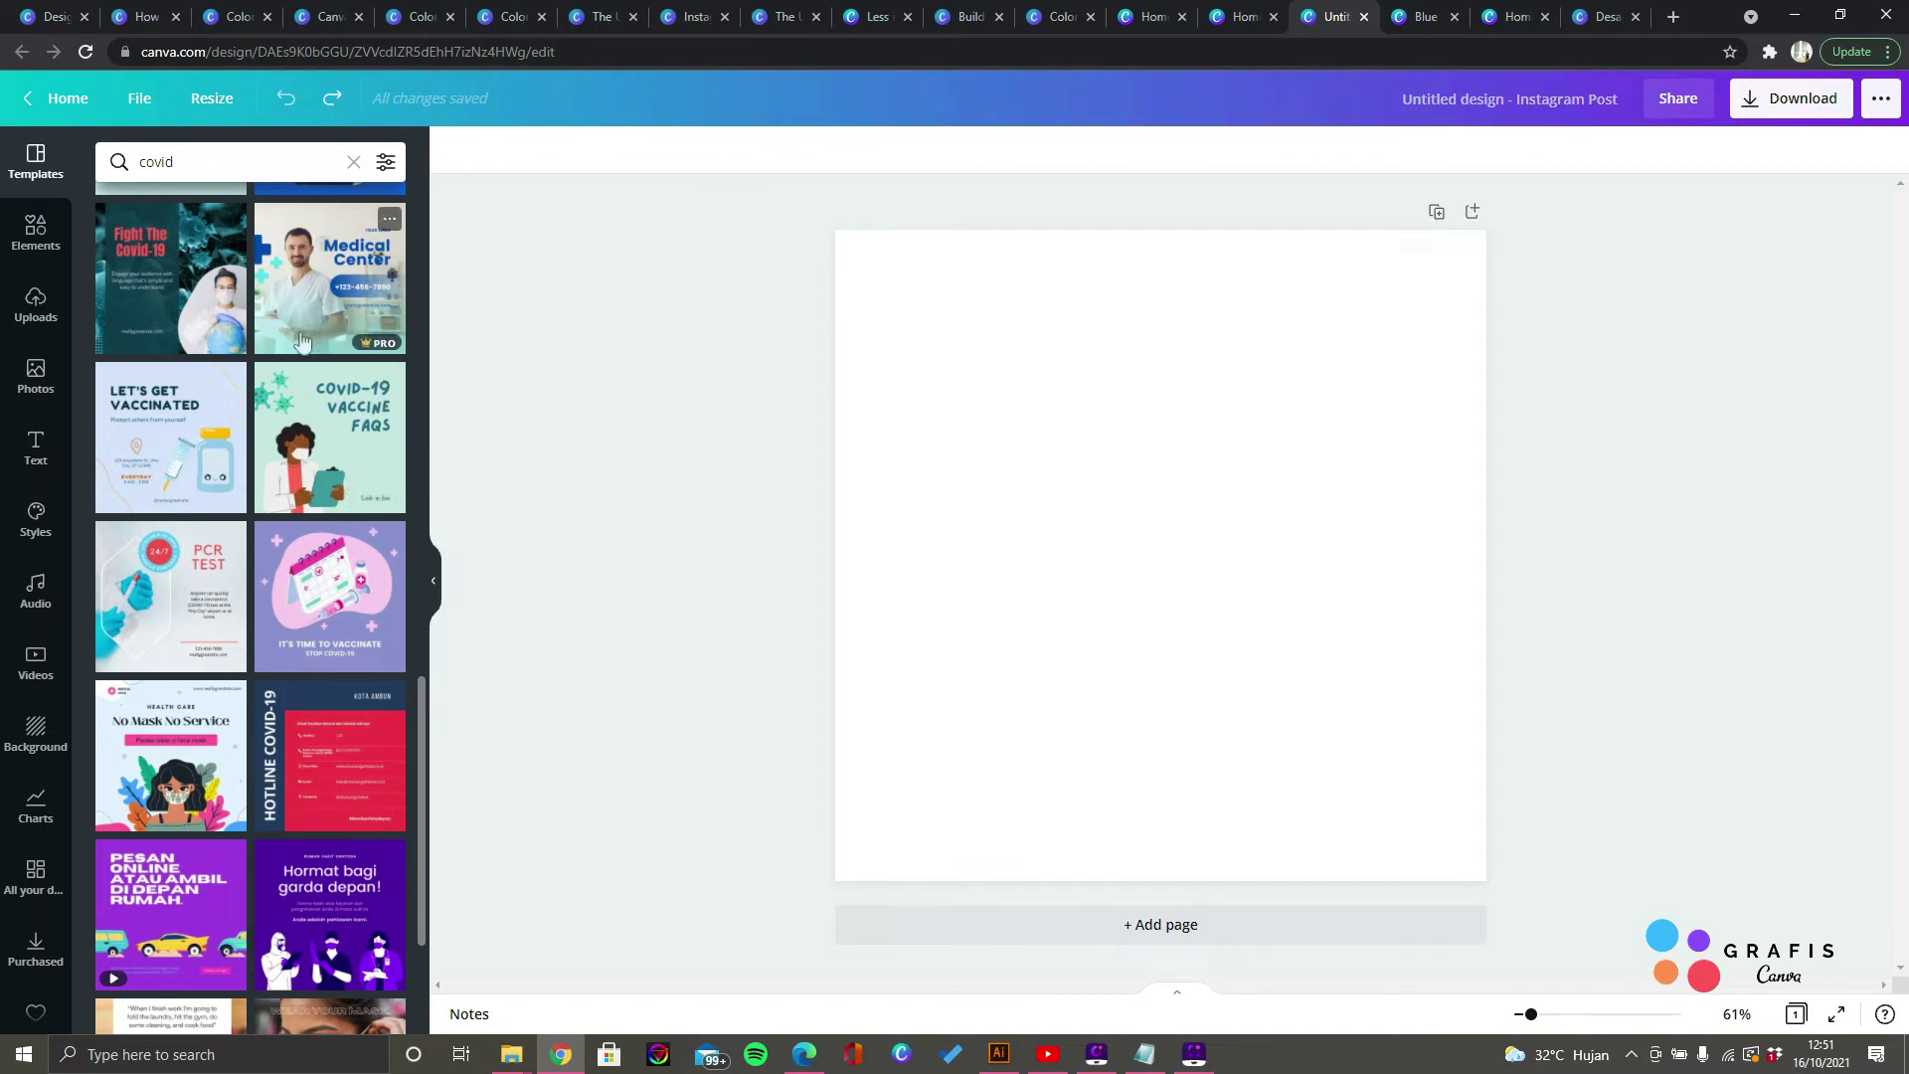
pyautogui.scroll(5, 328, 362)
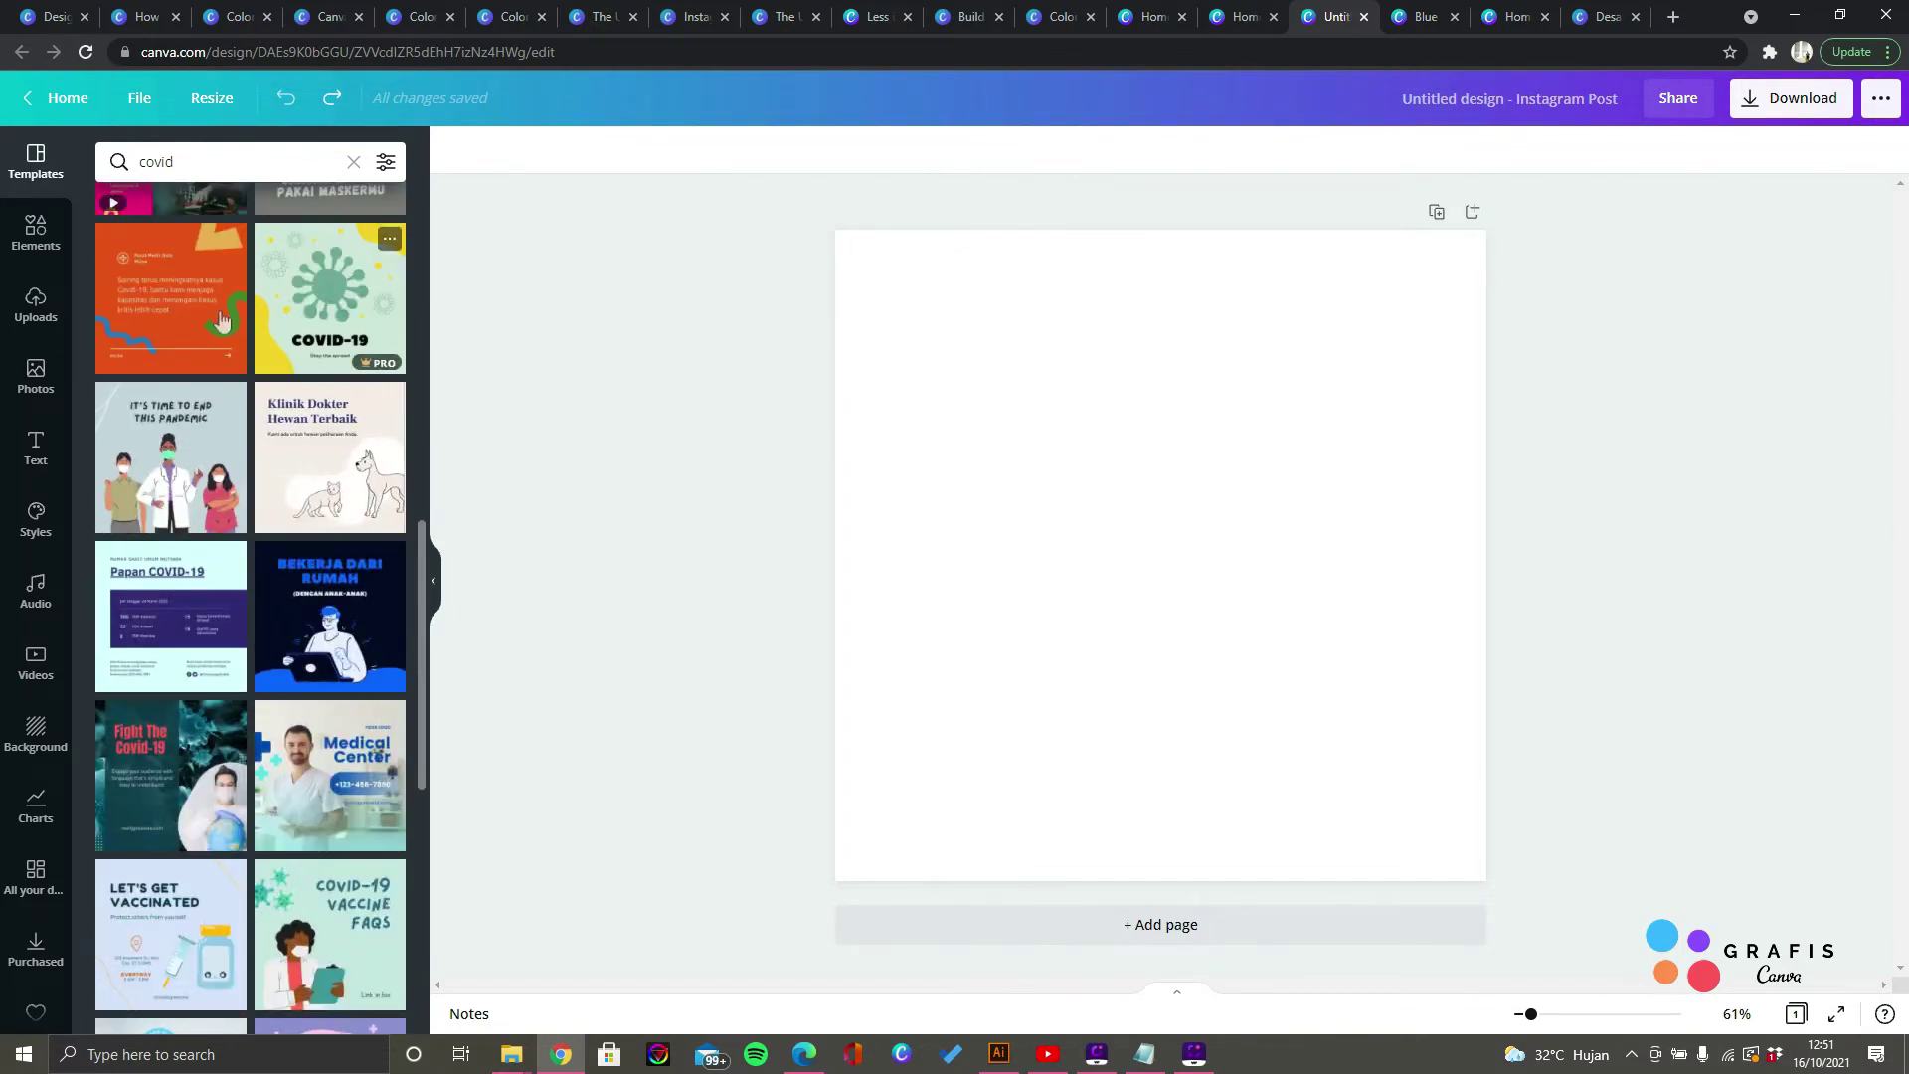
pyautogui.scroll(2, 194, 338)
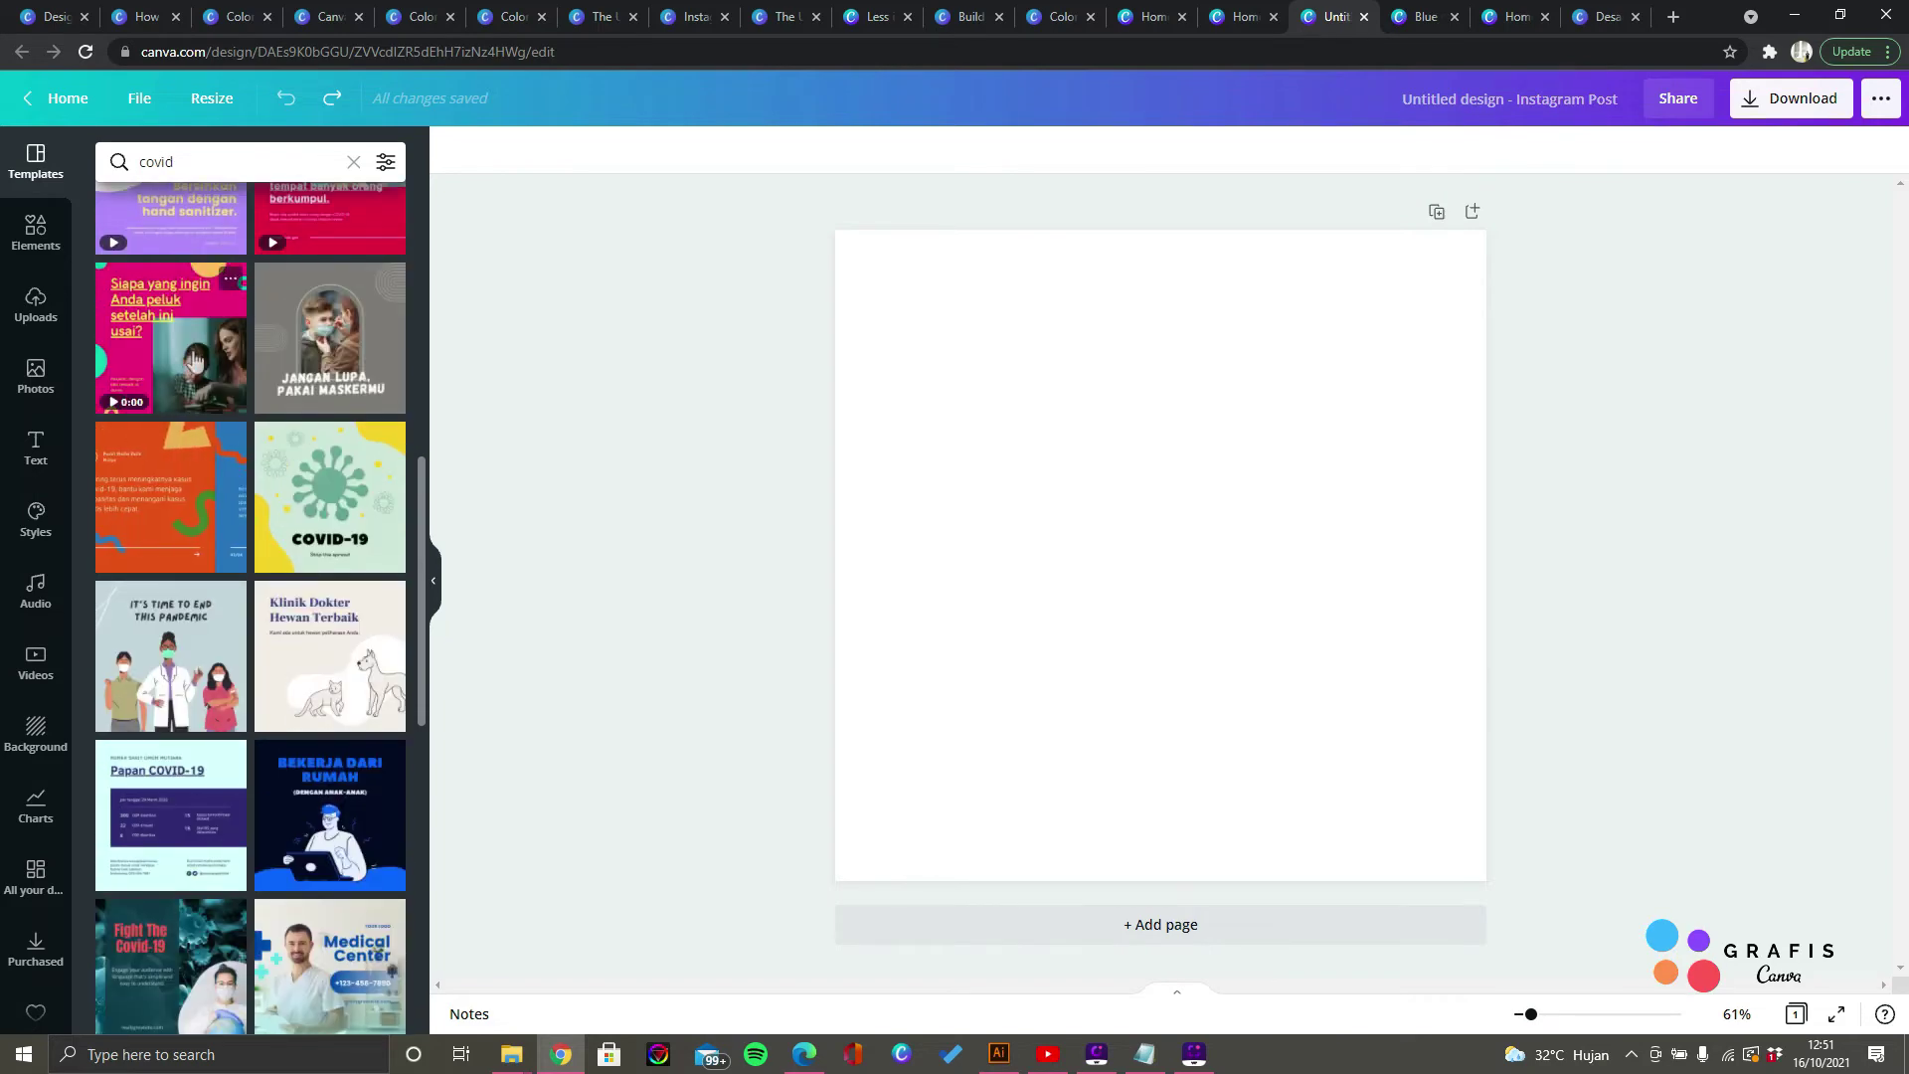
pyautogui.scroll(6, 229, 477)
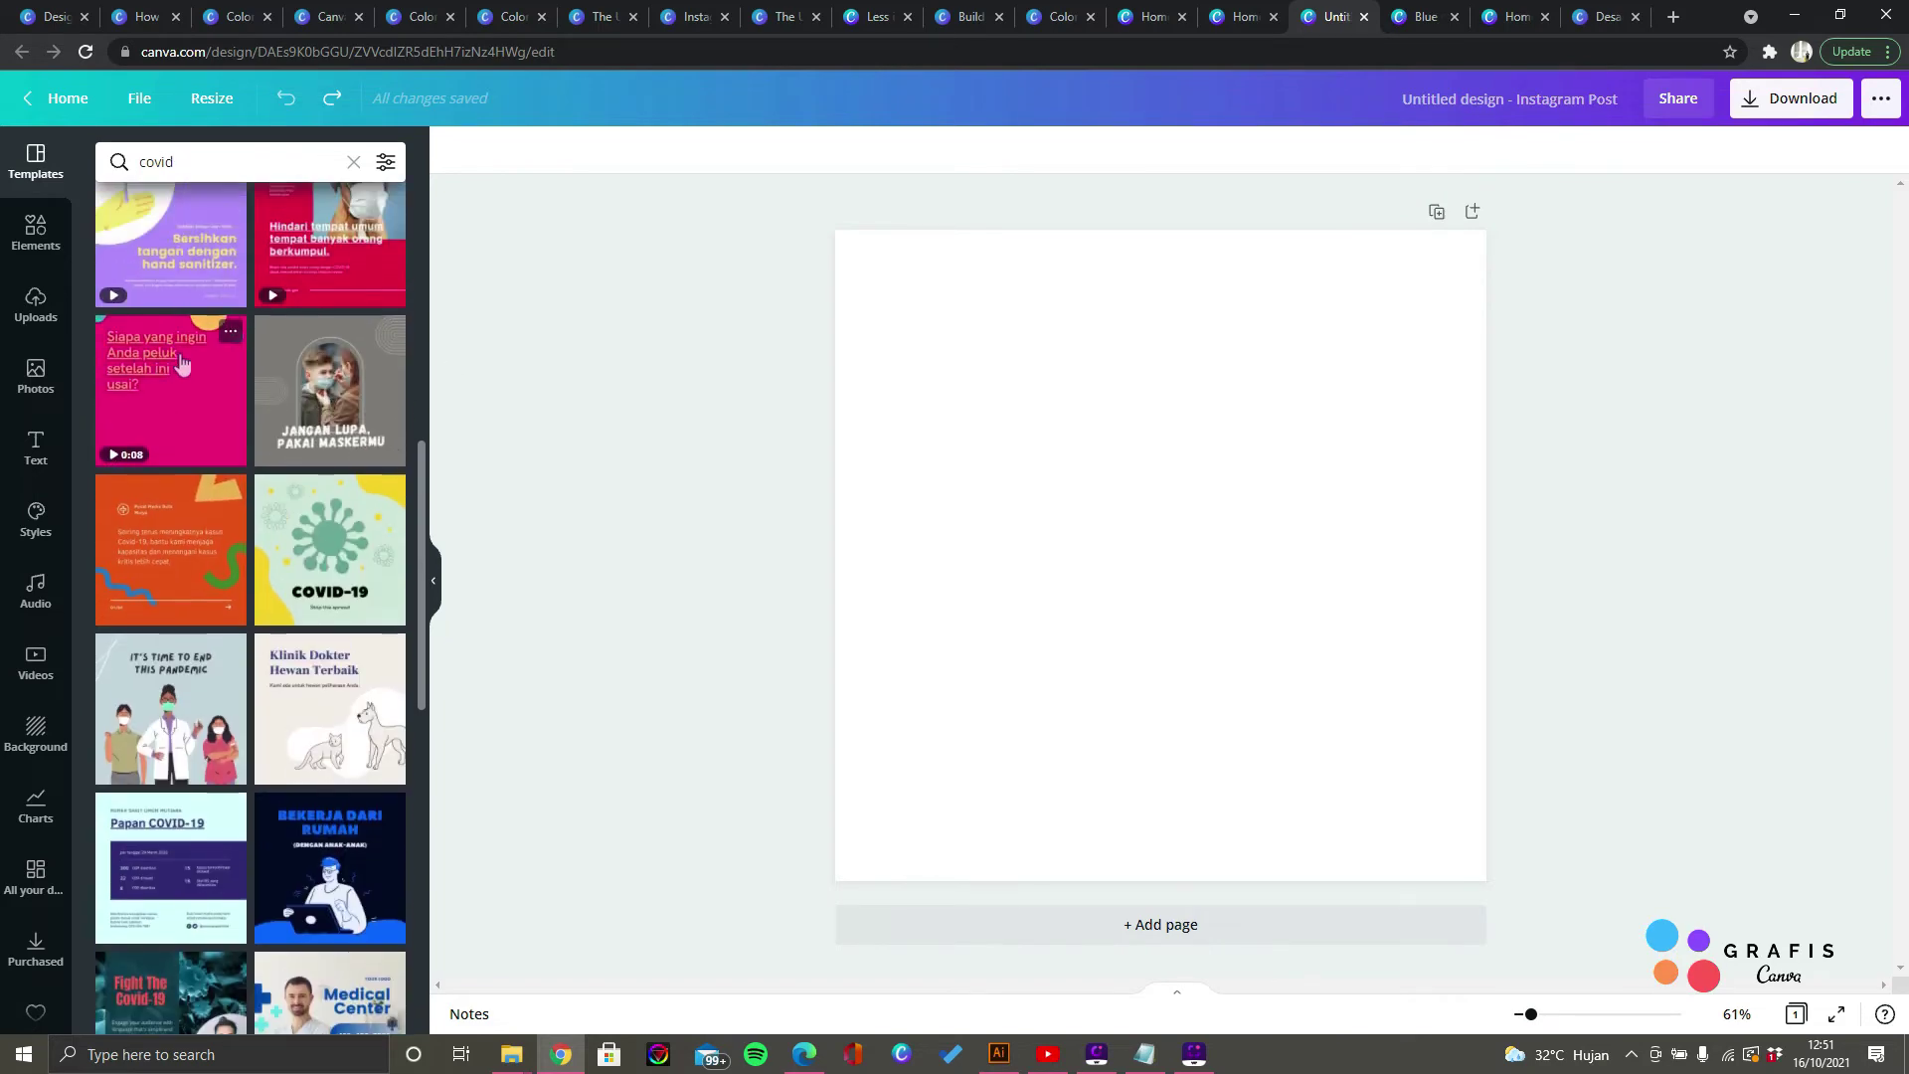
pyautogui.scroll(1, 179, 468)
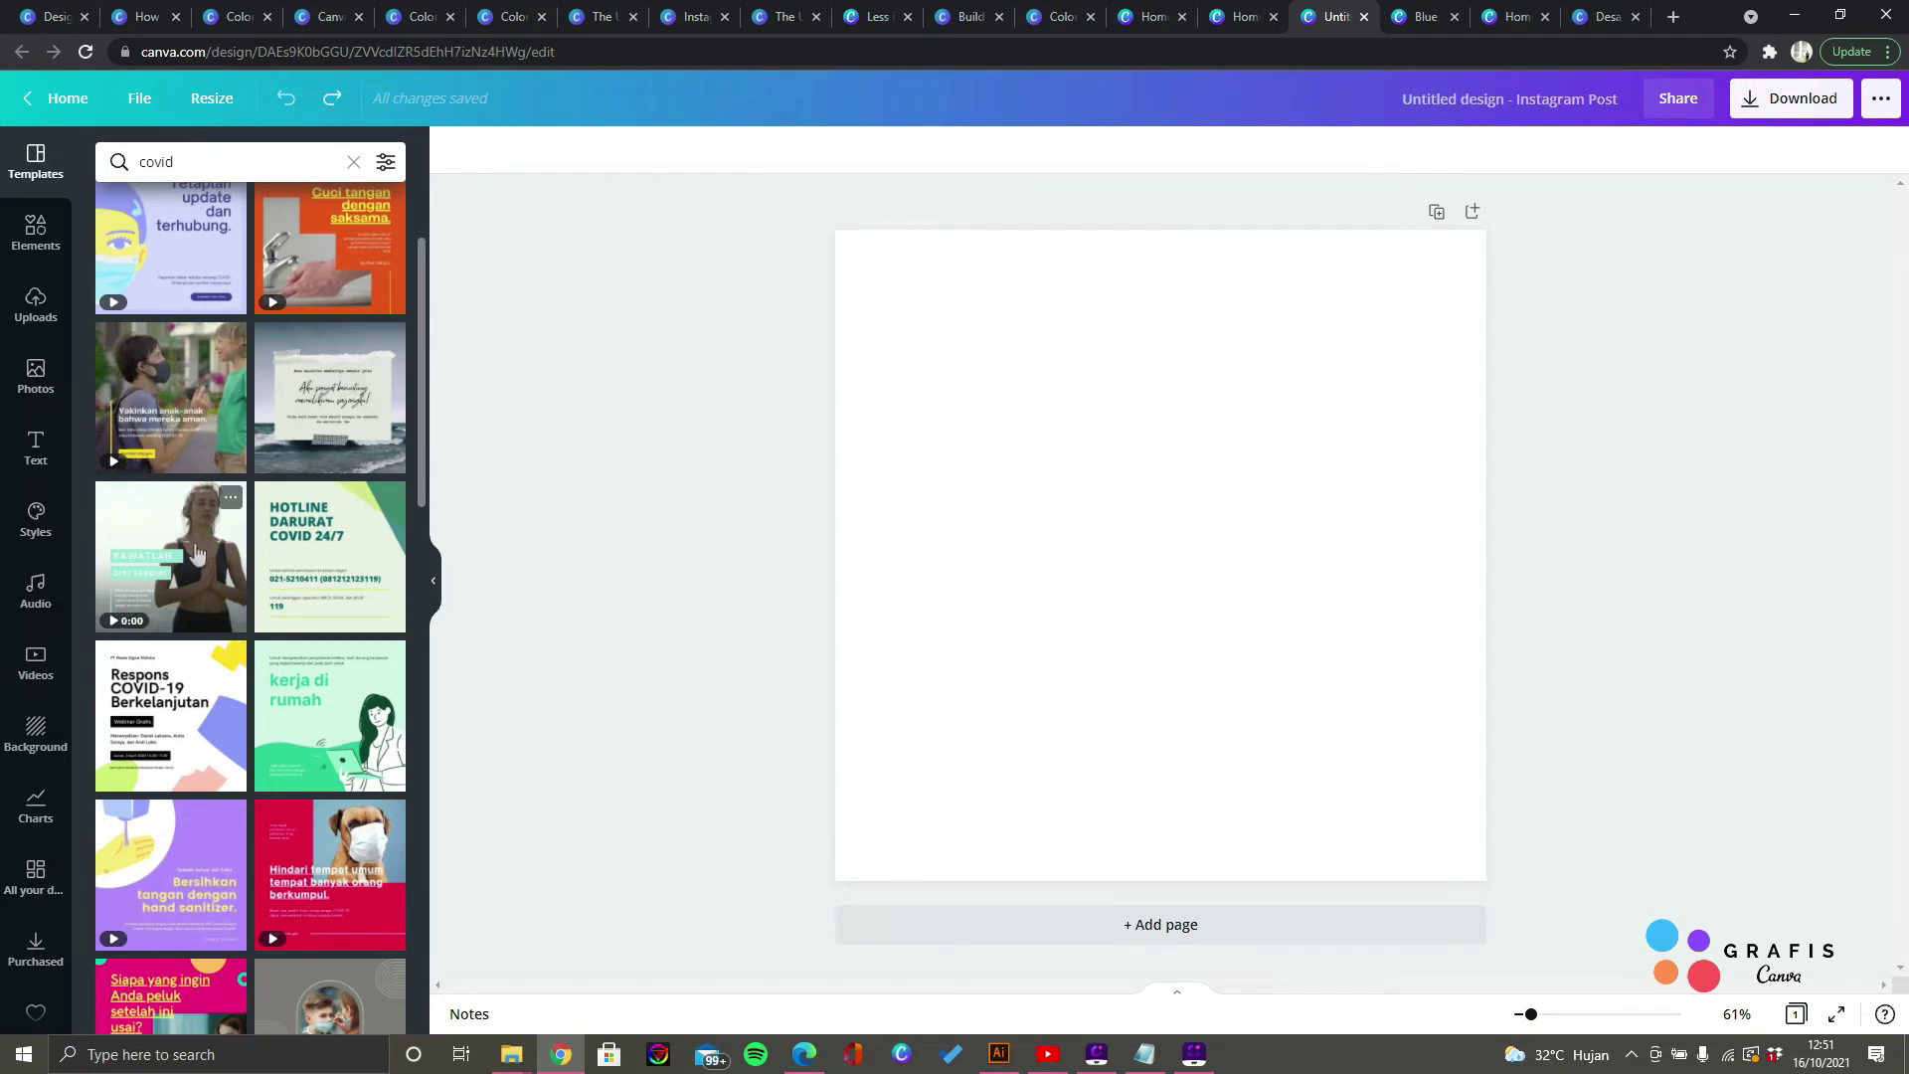
pyautogui.scroll(2, 341, 427)
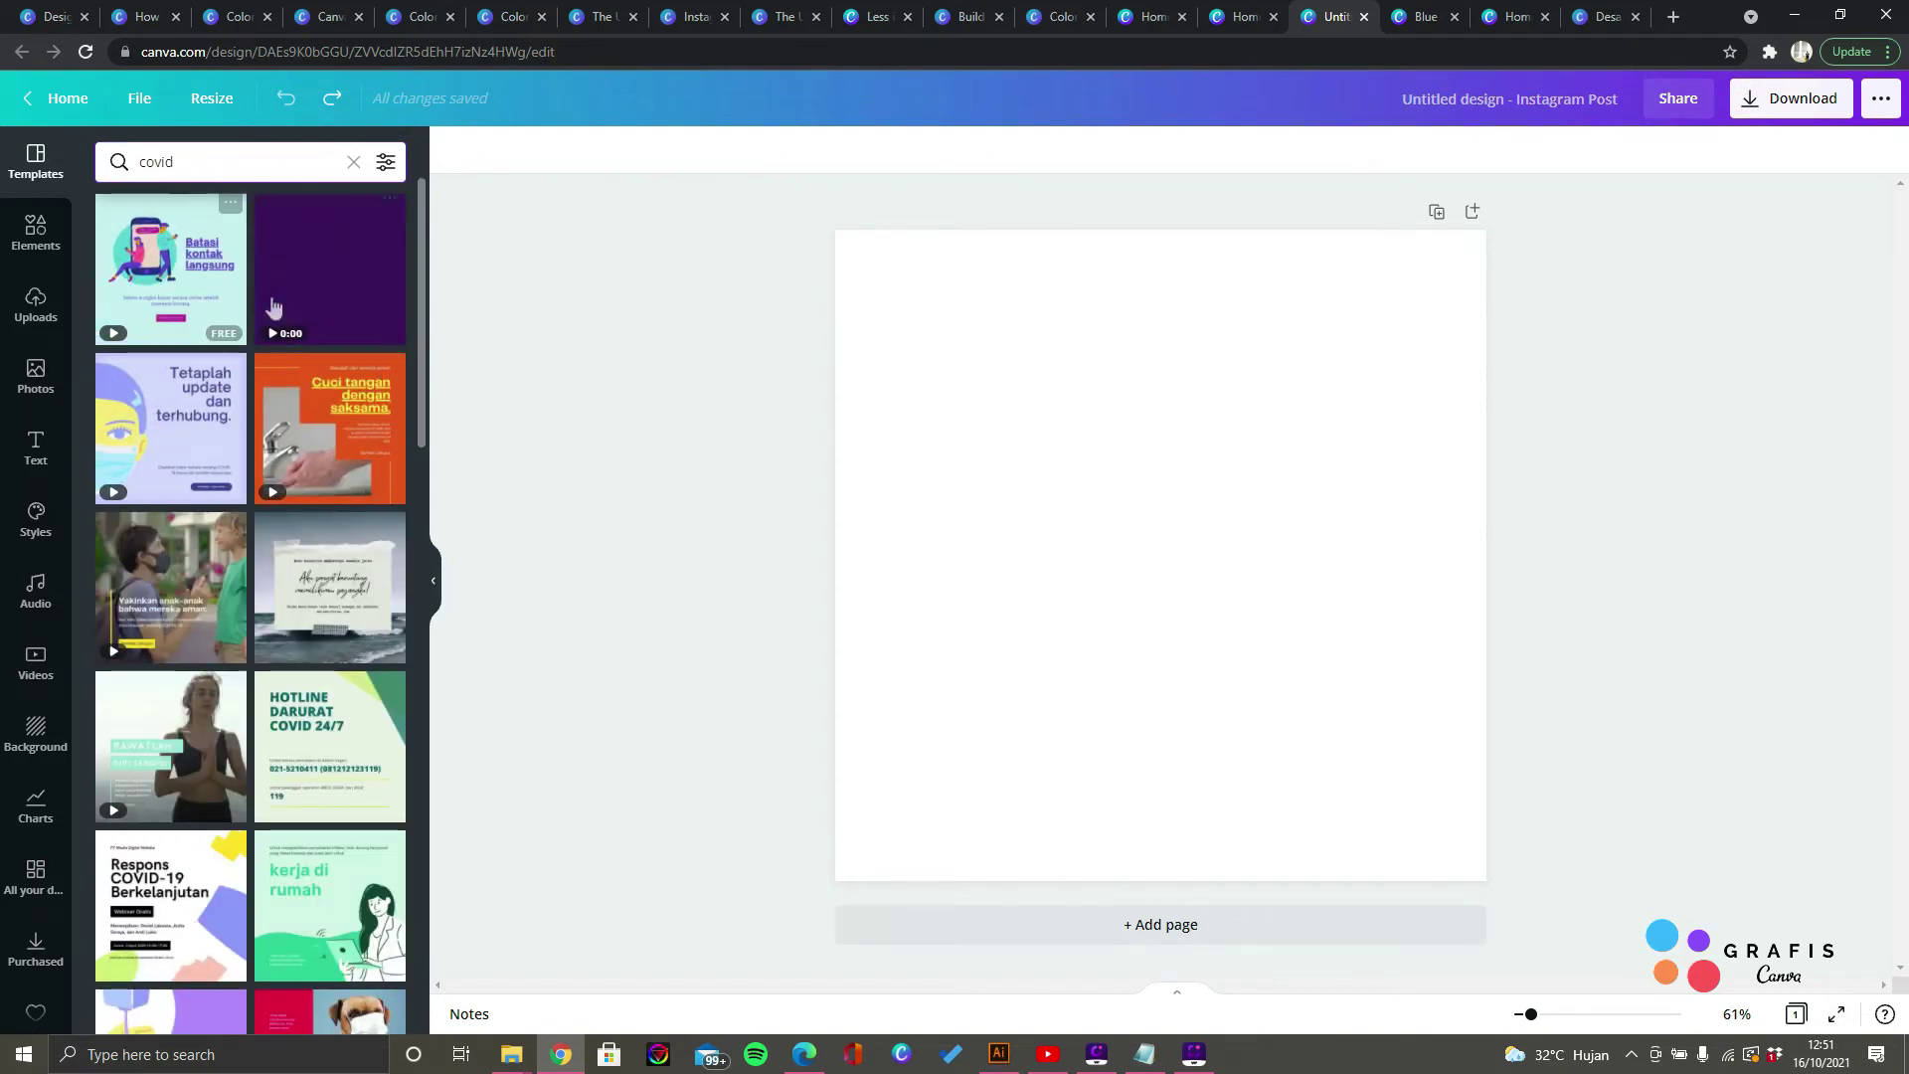
# Step: Apply the free animated "Batasi kontak langsung" template to the blank page and check that its heading is selectable
pyautogui.click(199, 284)
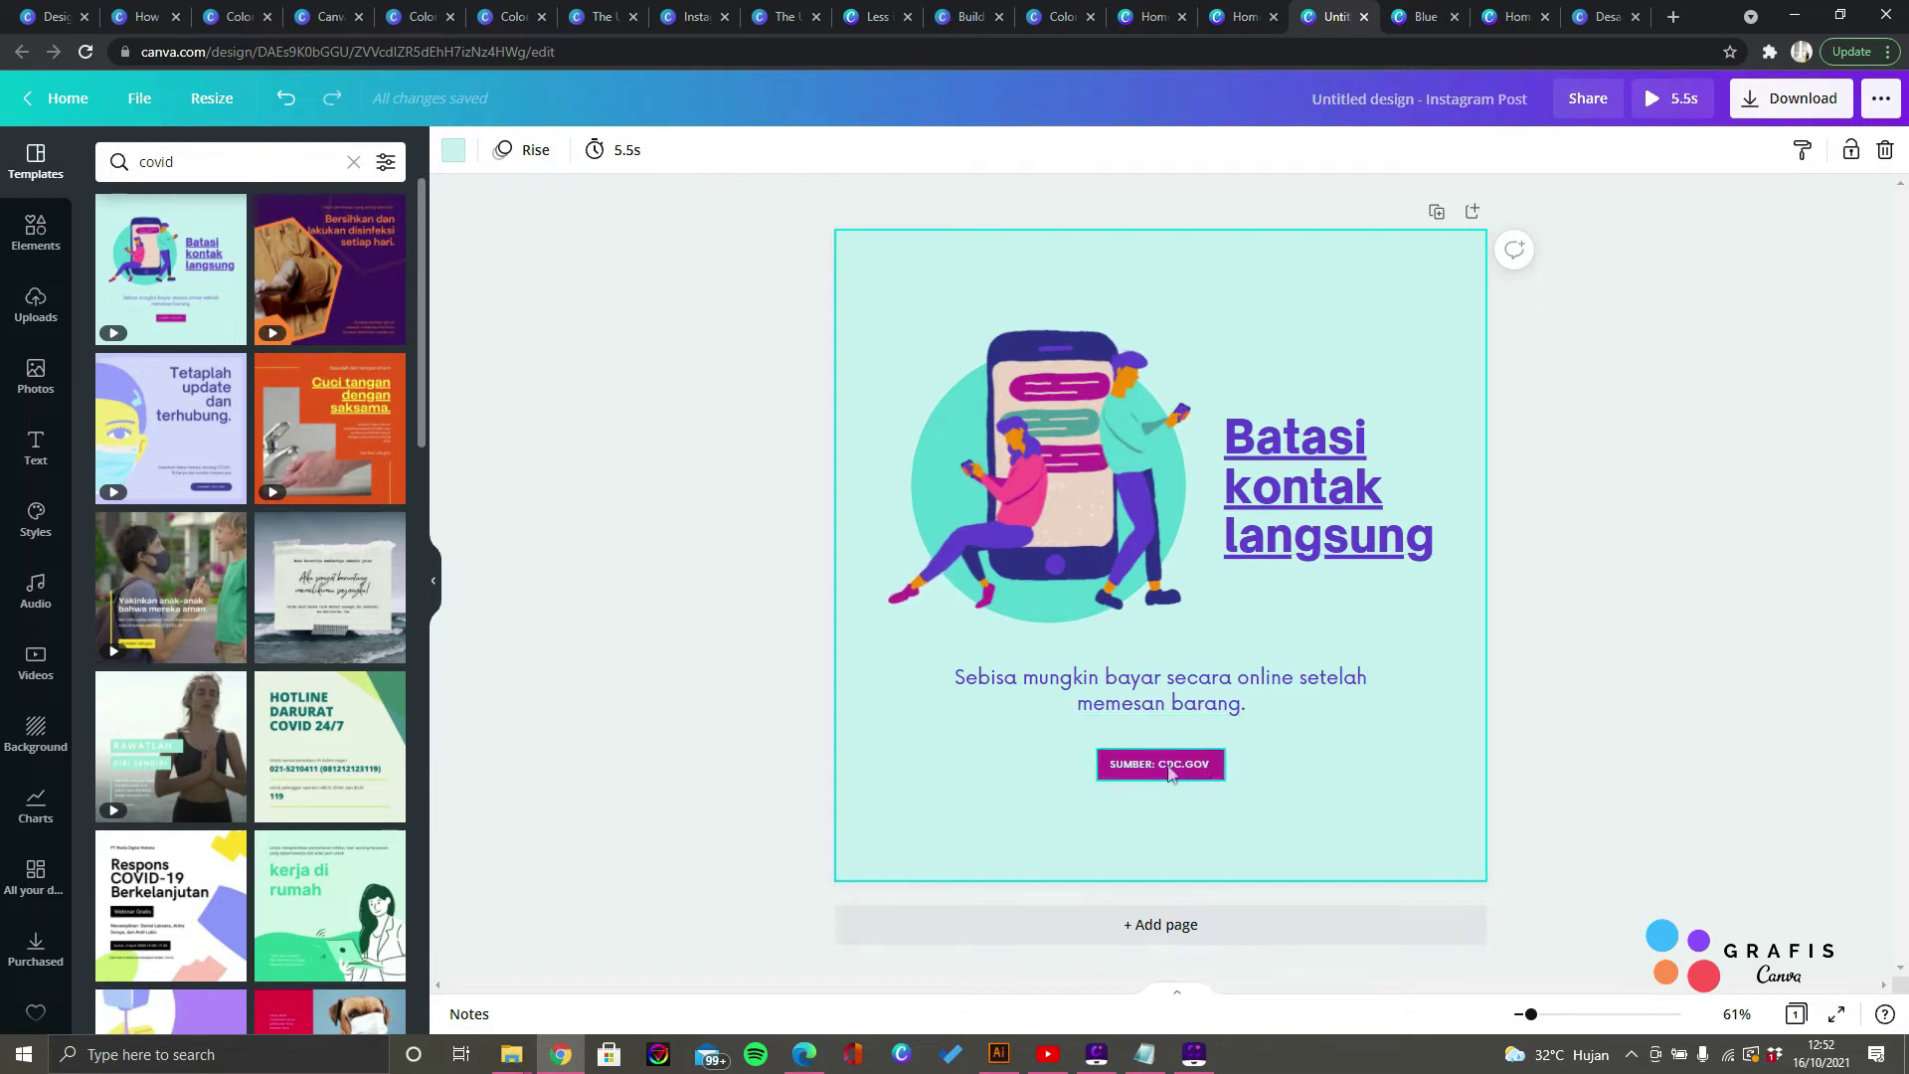
pyautogui.click(633, 488)
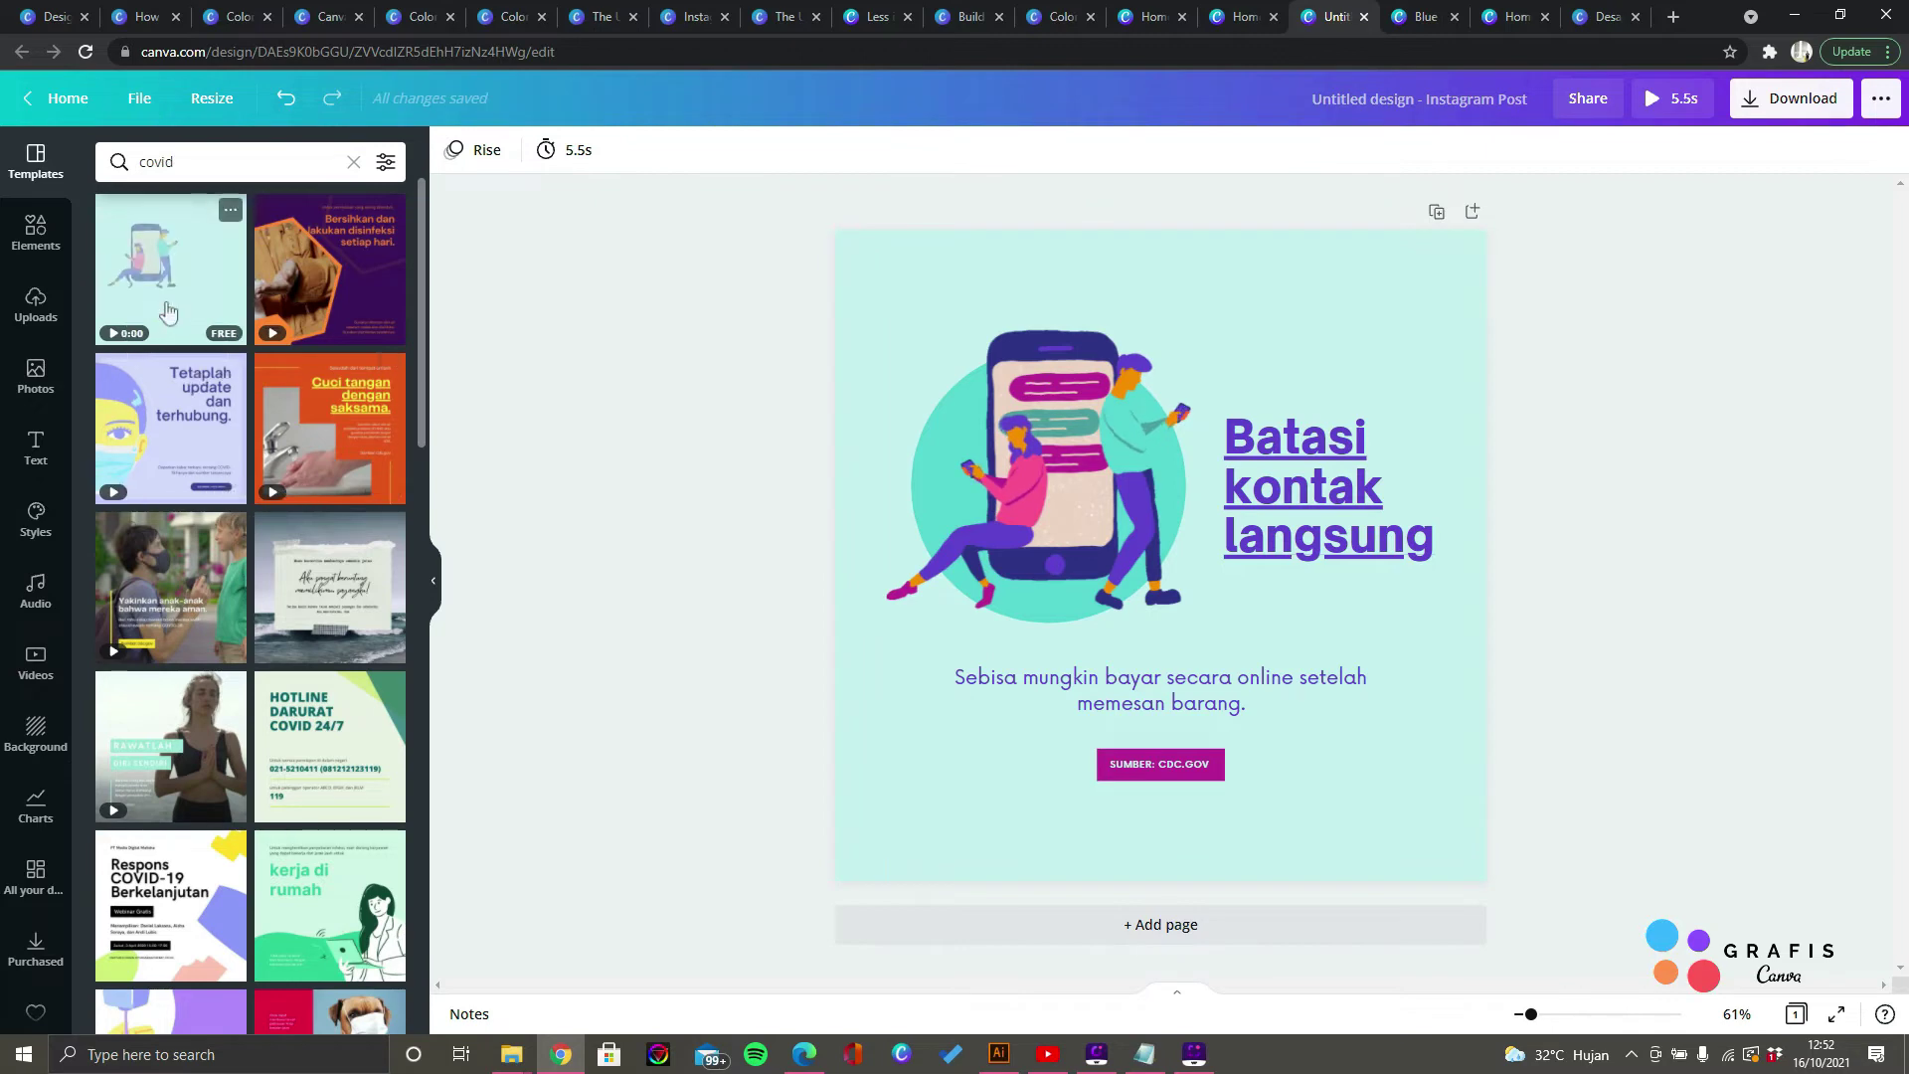
pyautogui.click(1283, 443)
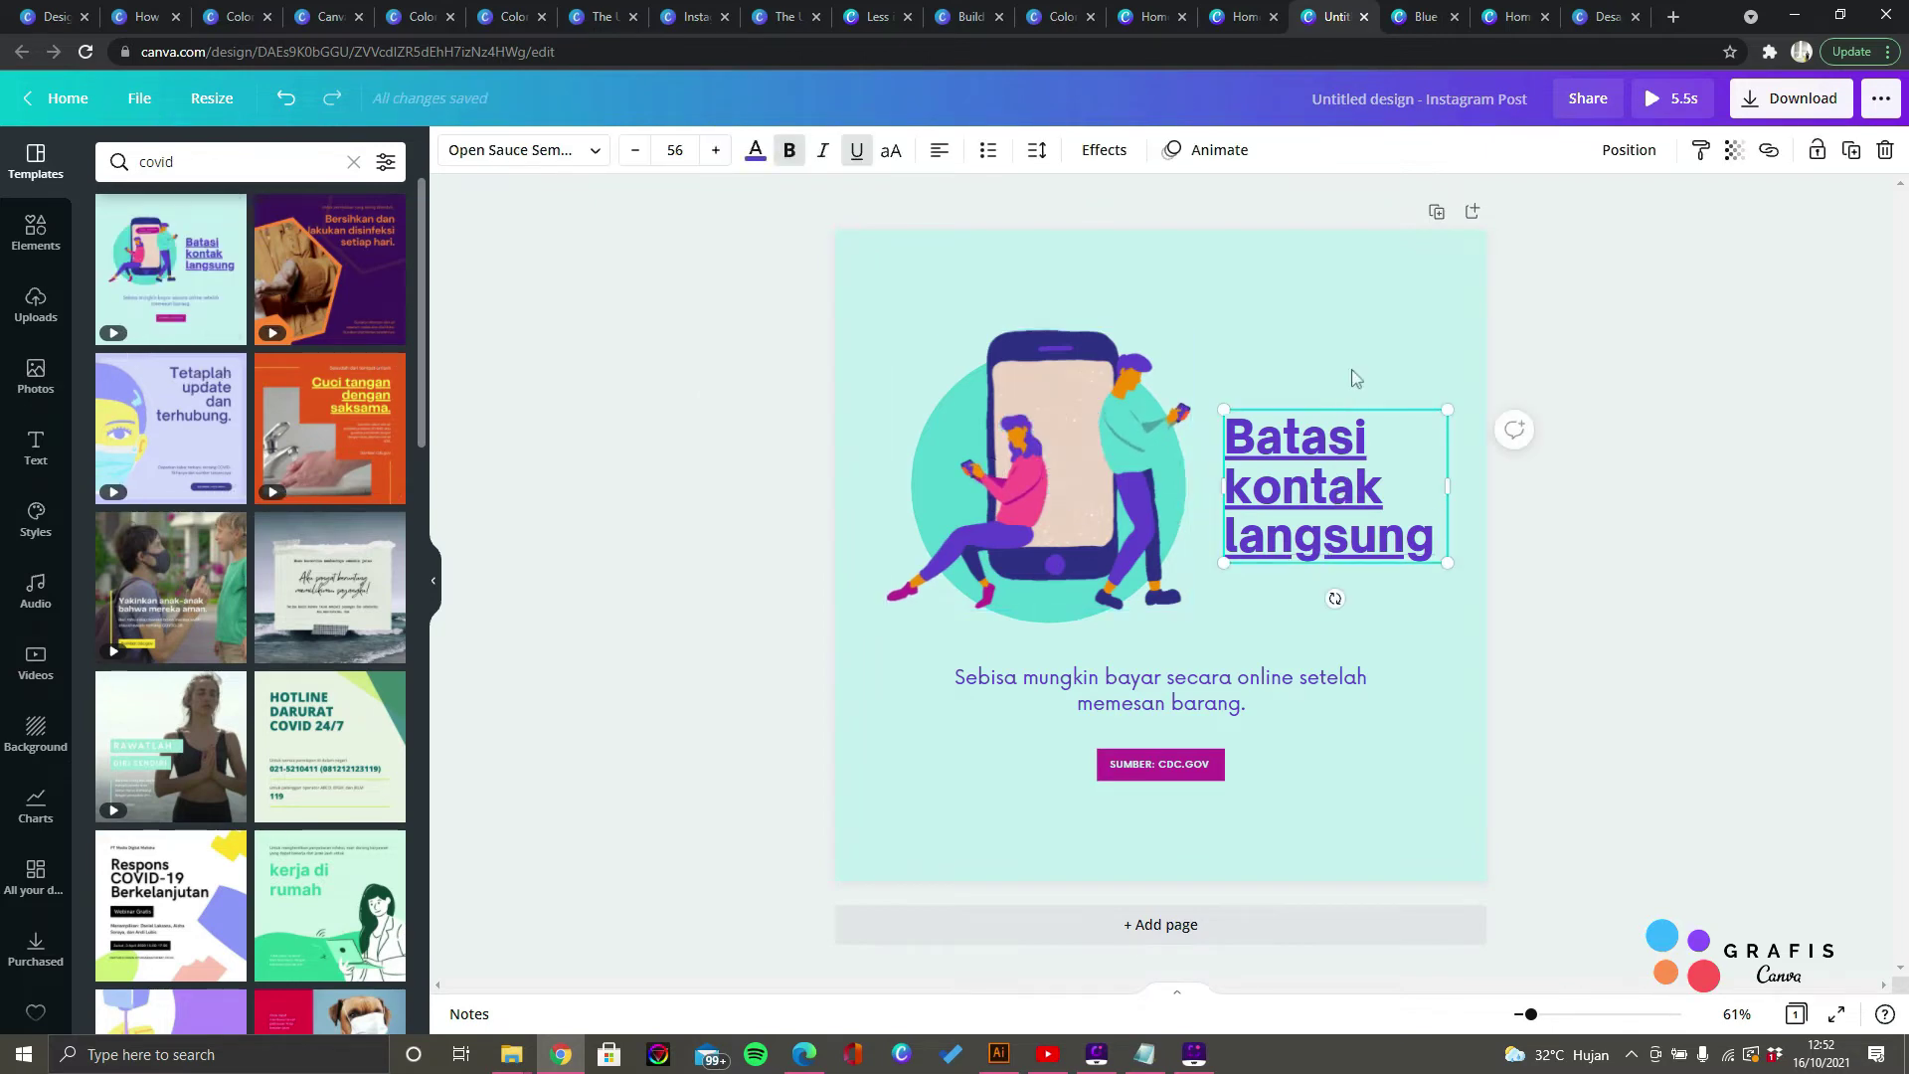
pyautogui.click(1355, 374)
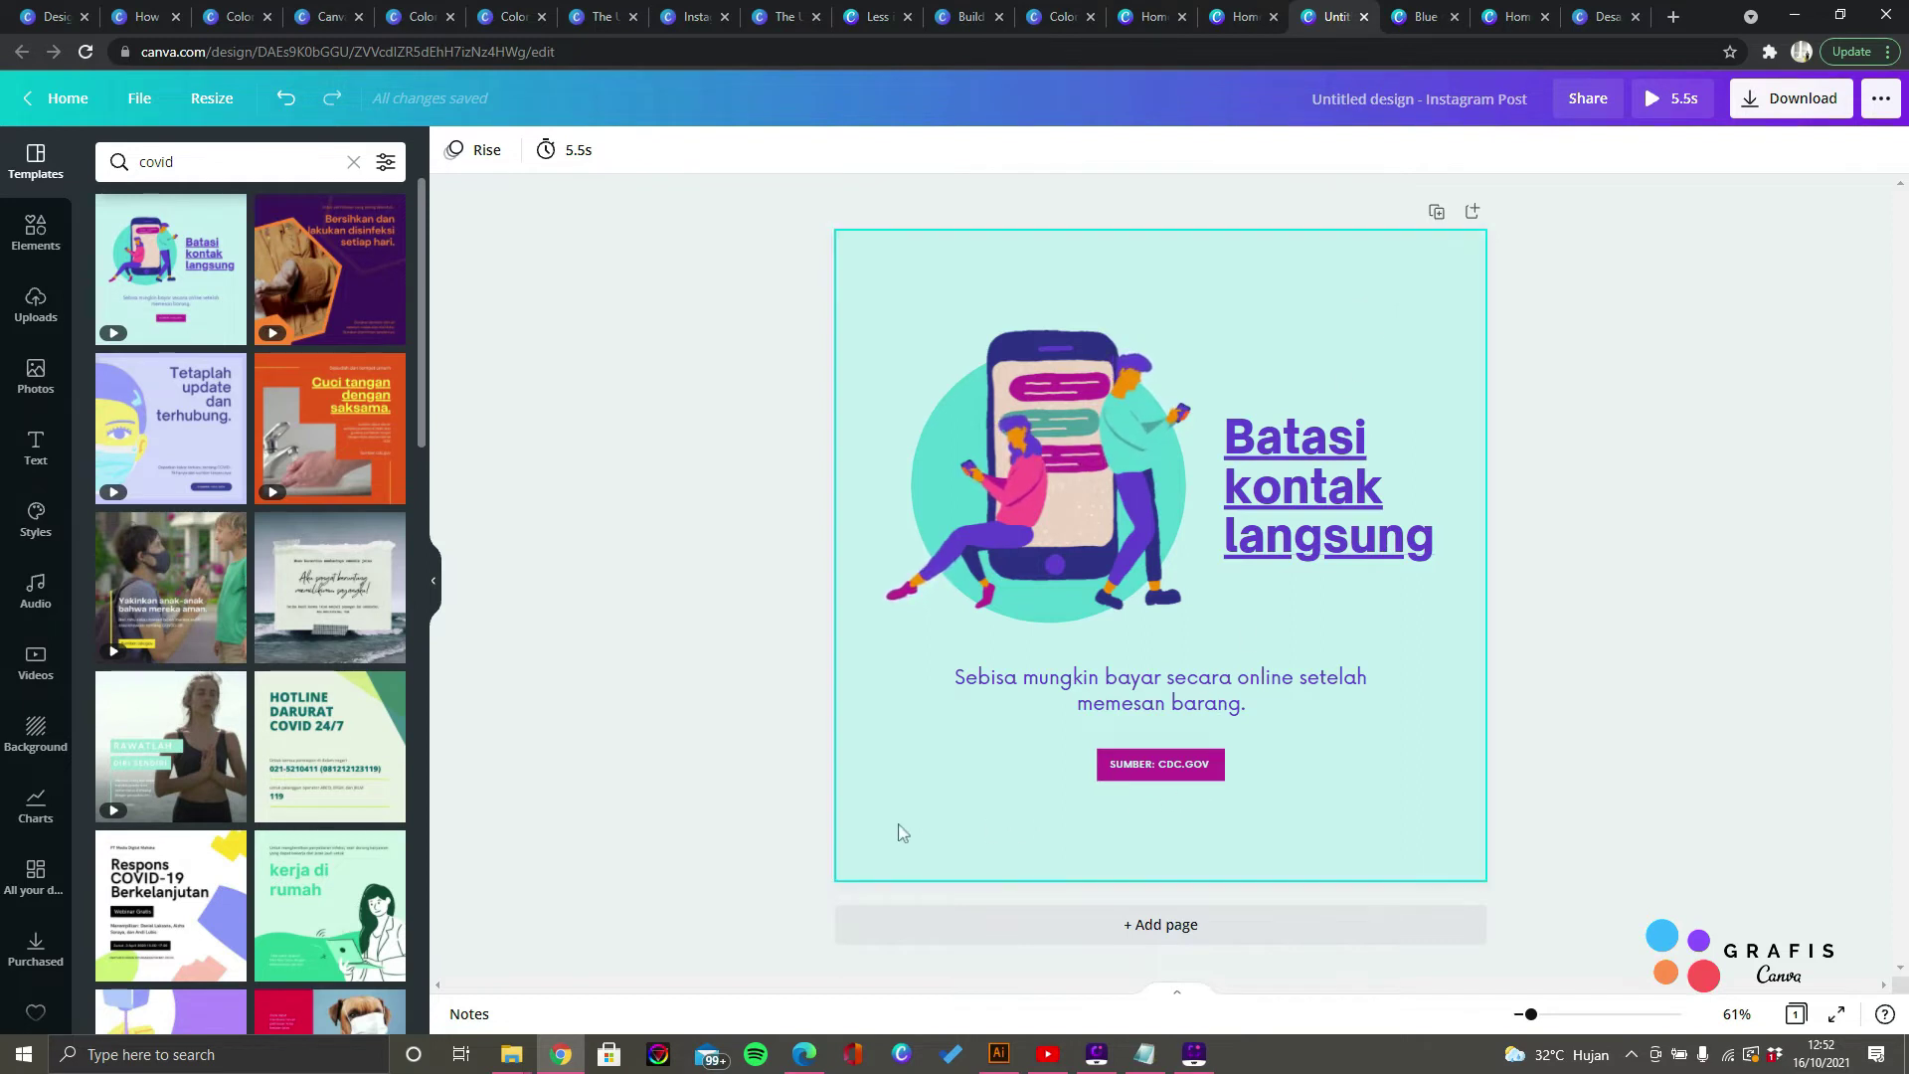
pyautogui.moveTo(1203, 863); pyautogui.dragTo(1441, 863)
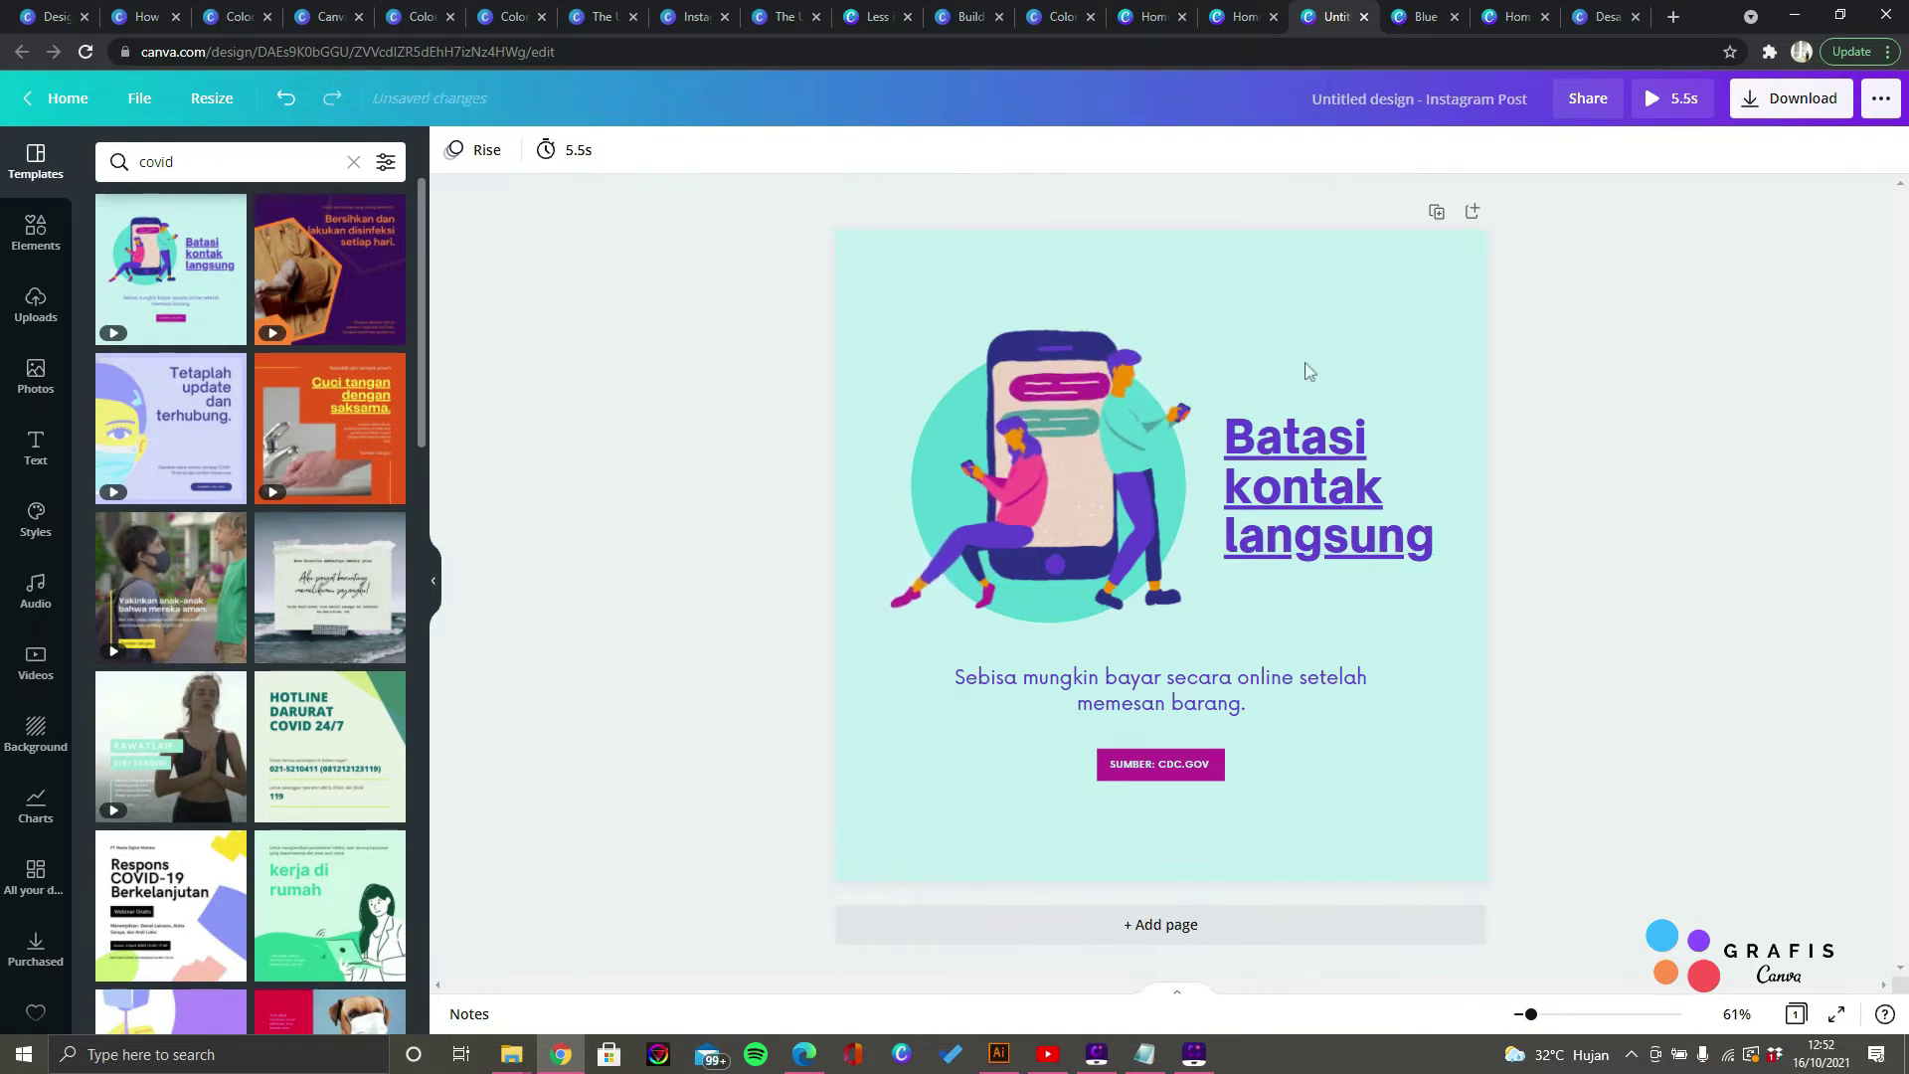
# Step: Find the "Holiday Tips During Covid" design further down the covid templates and apply it to the page
pyautogui.scroll(-13, 235, 450)
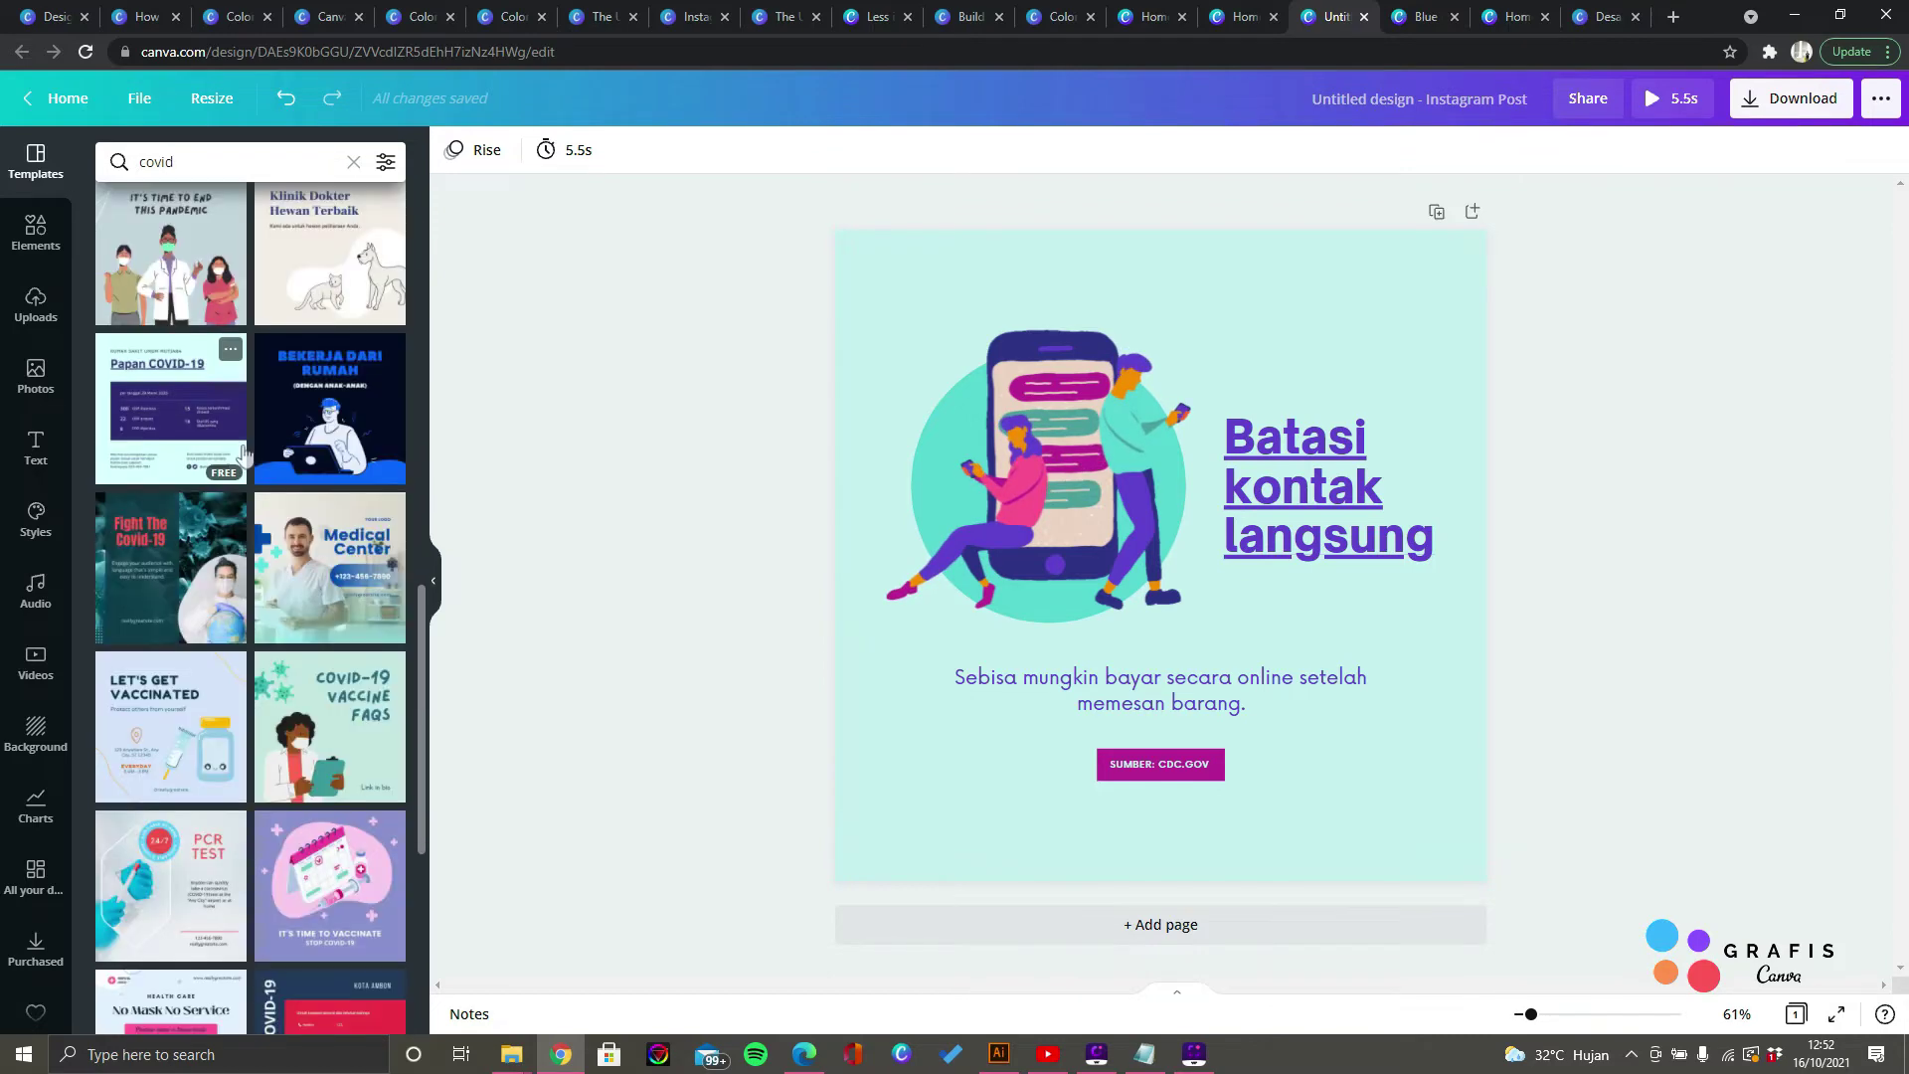
pyautogui.scroll(-6, 240, 454)
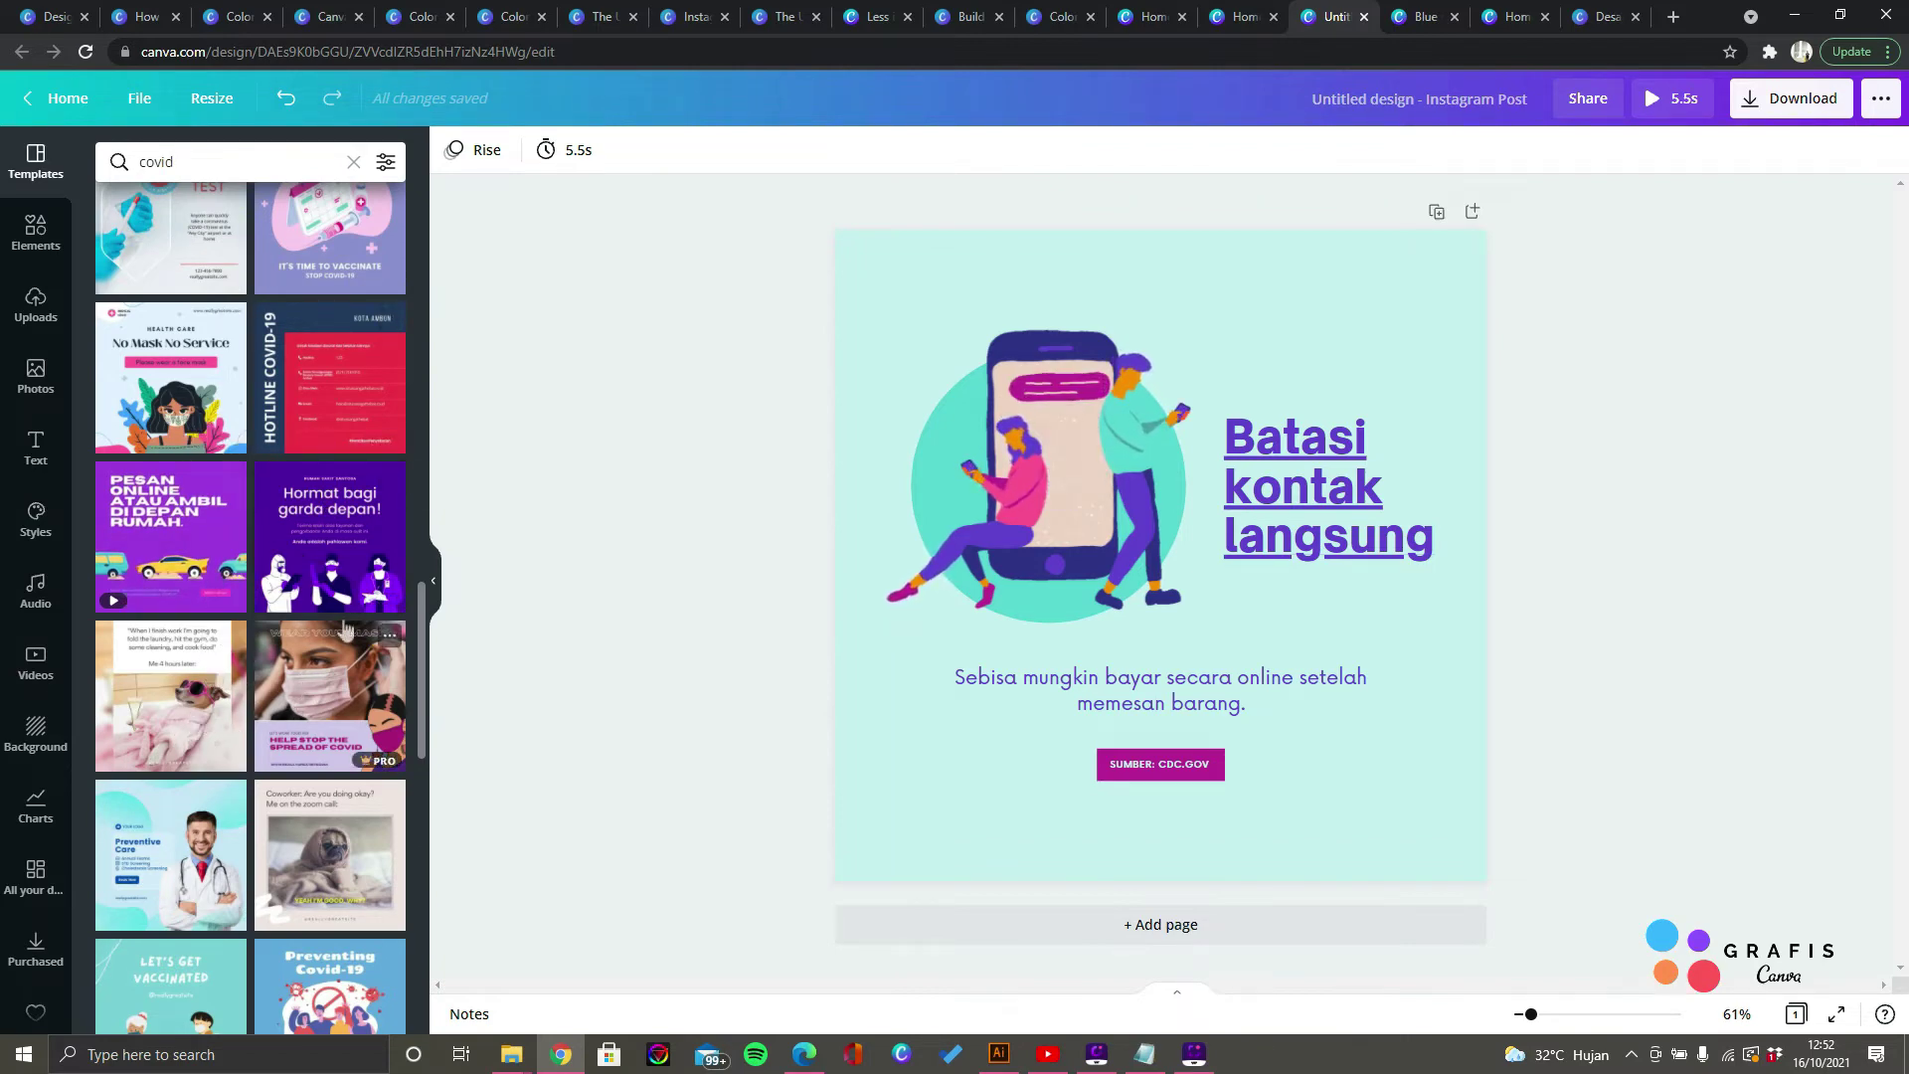
pyautogui.scroll(-5, 218, 500)
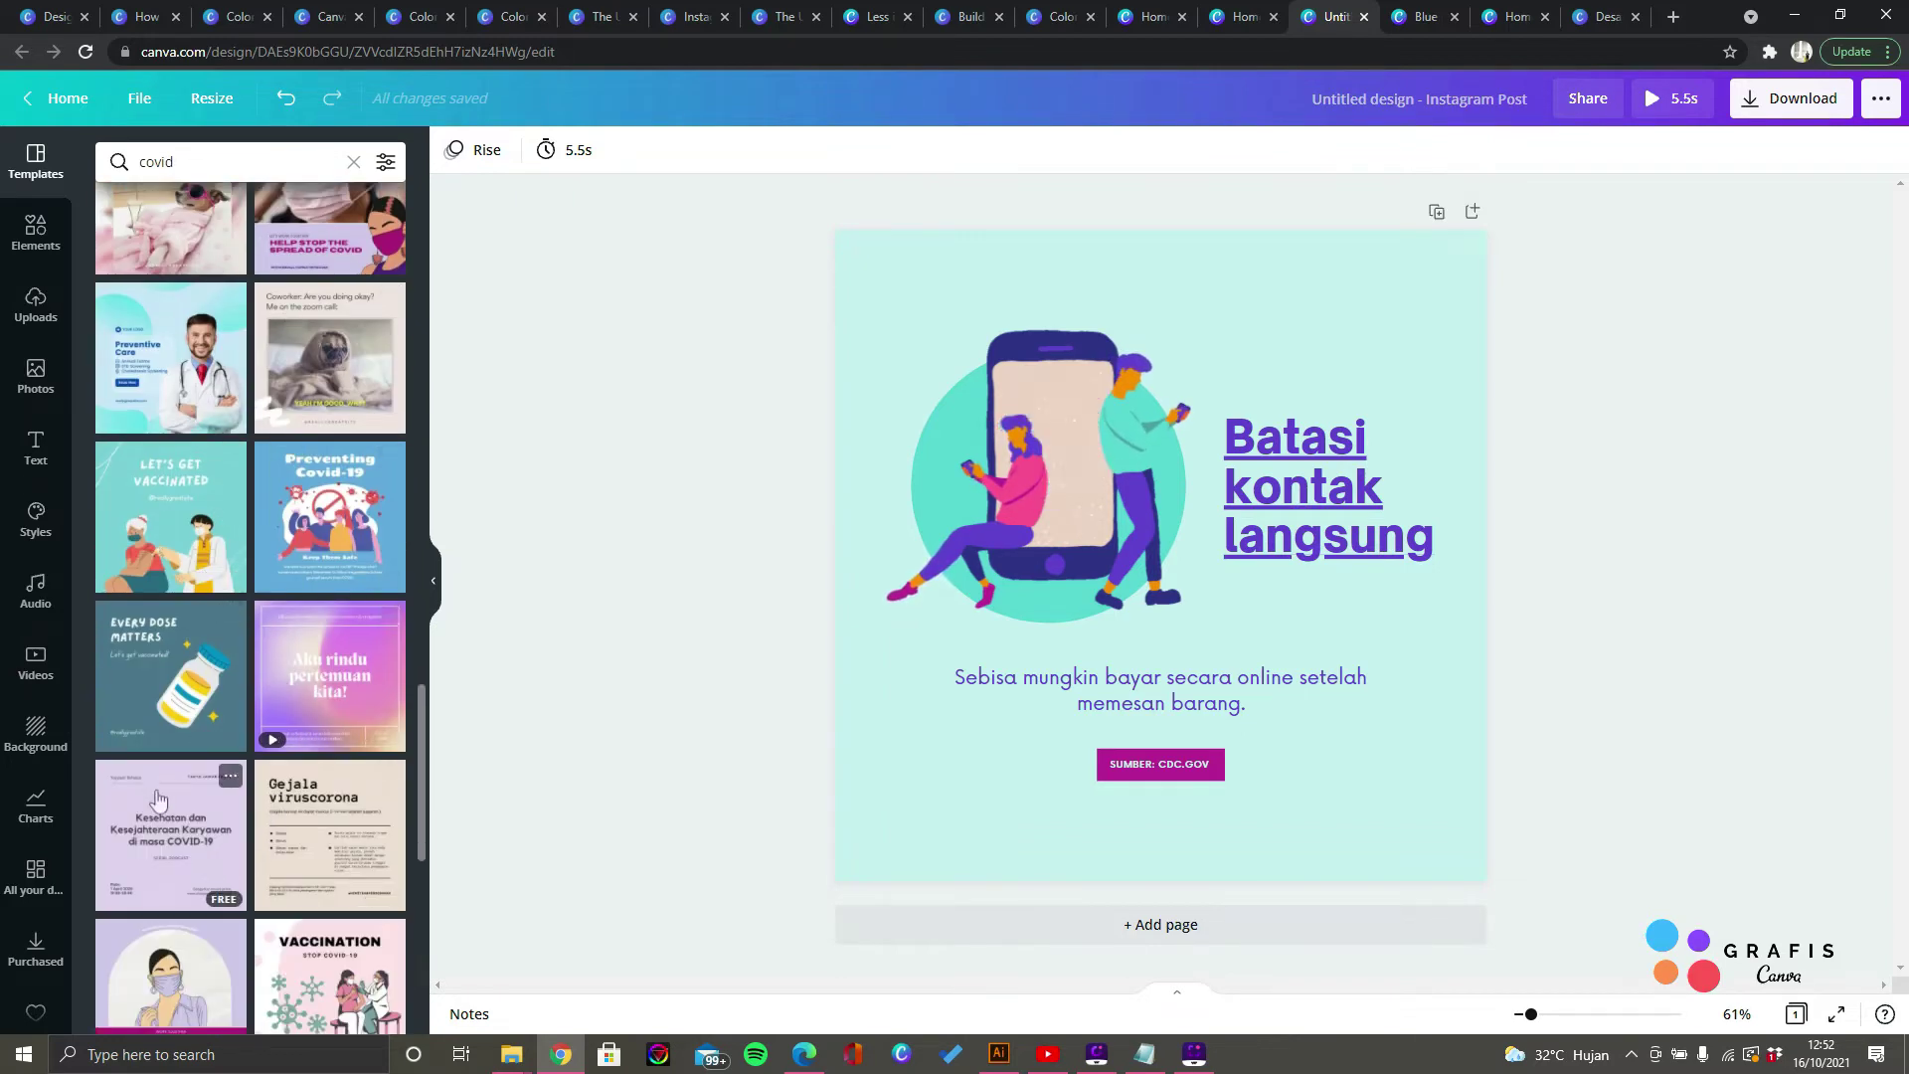
pyautogui.scroll(-5, 159, 800)
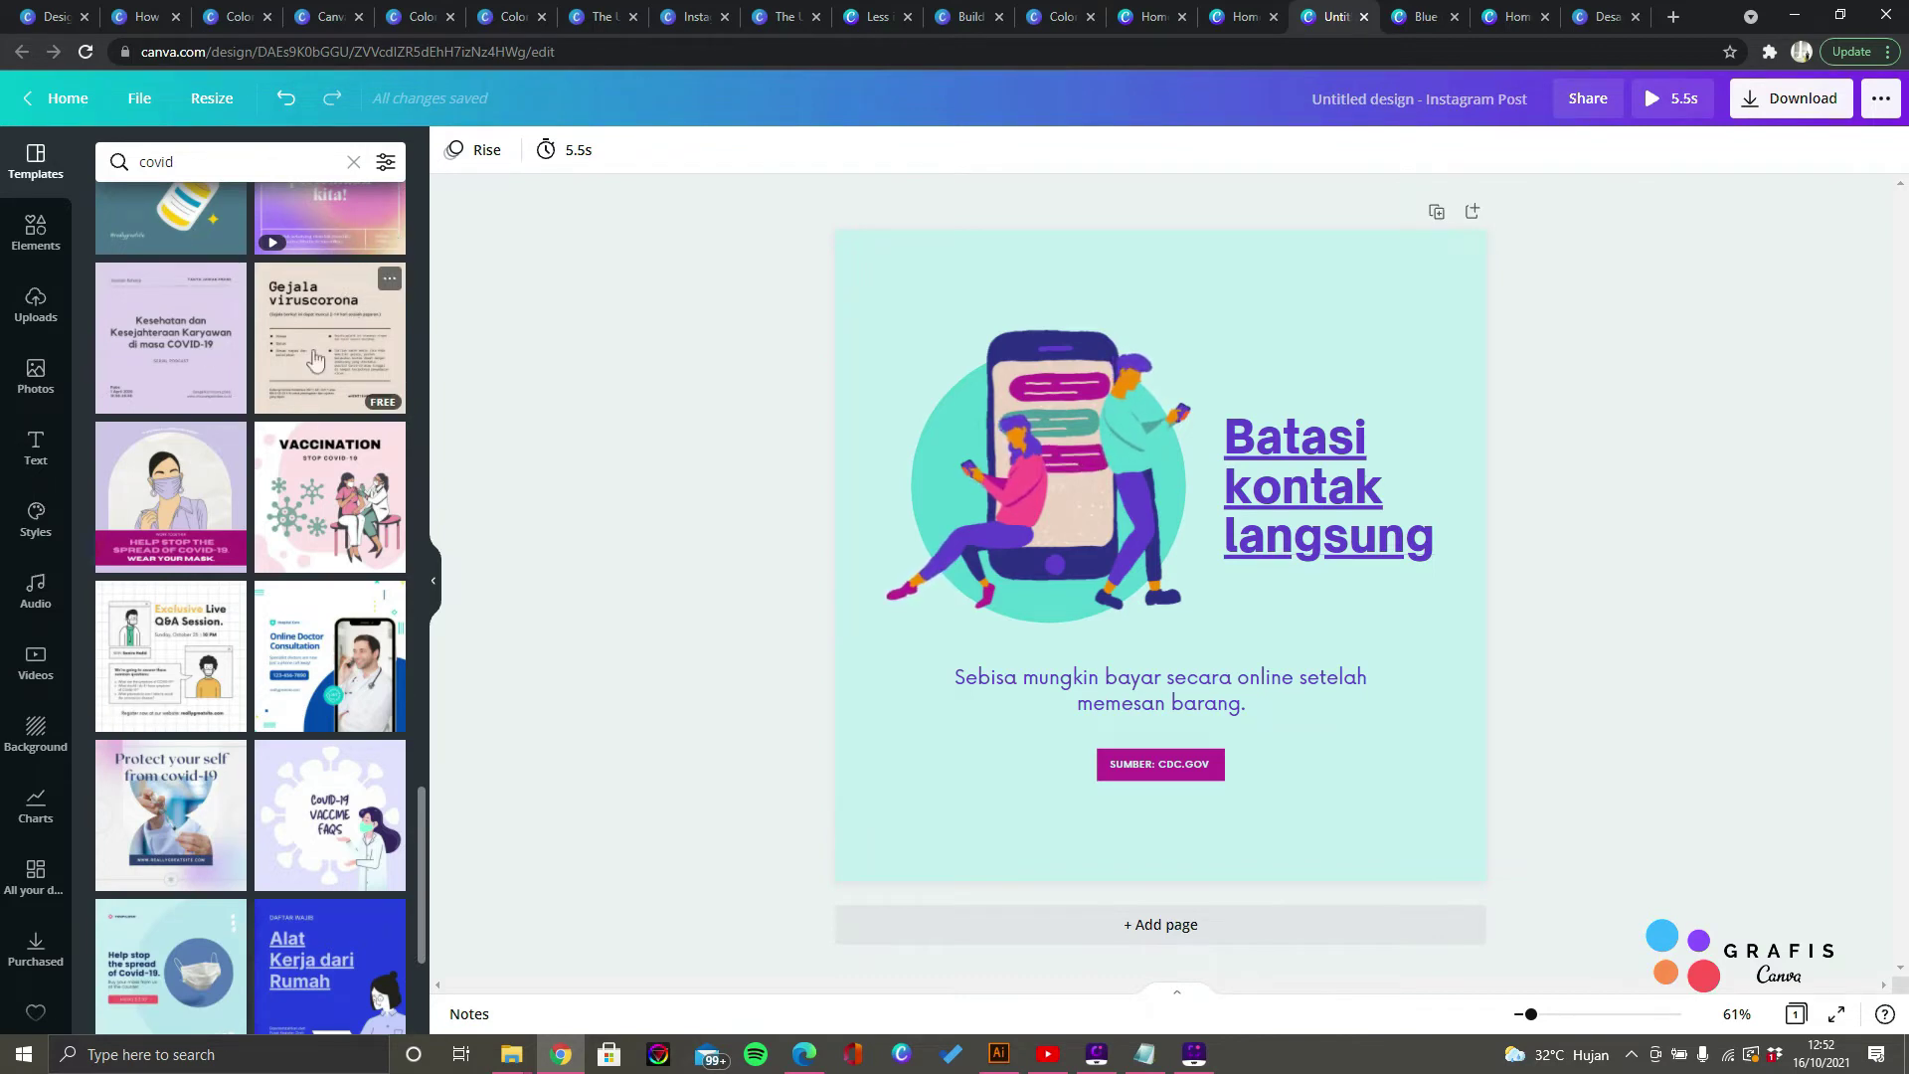
pyautogui.scroll(-15, 314, 360)
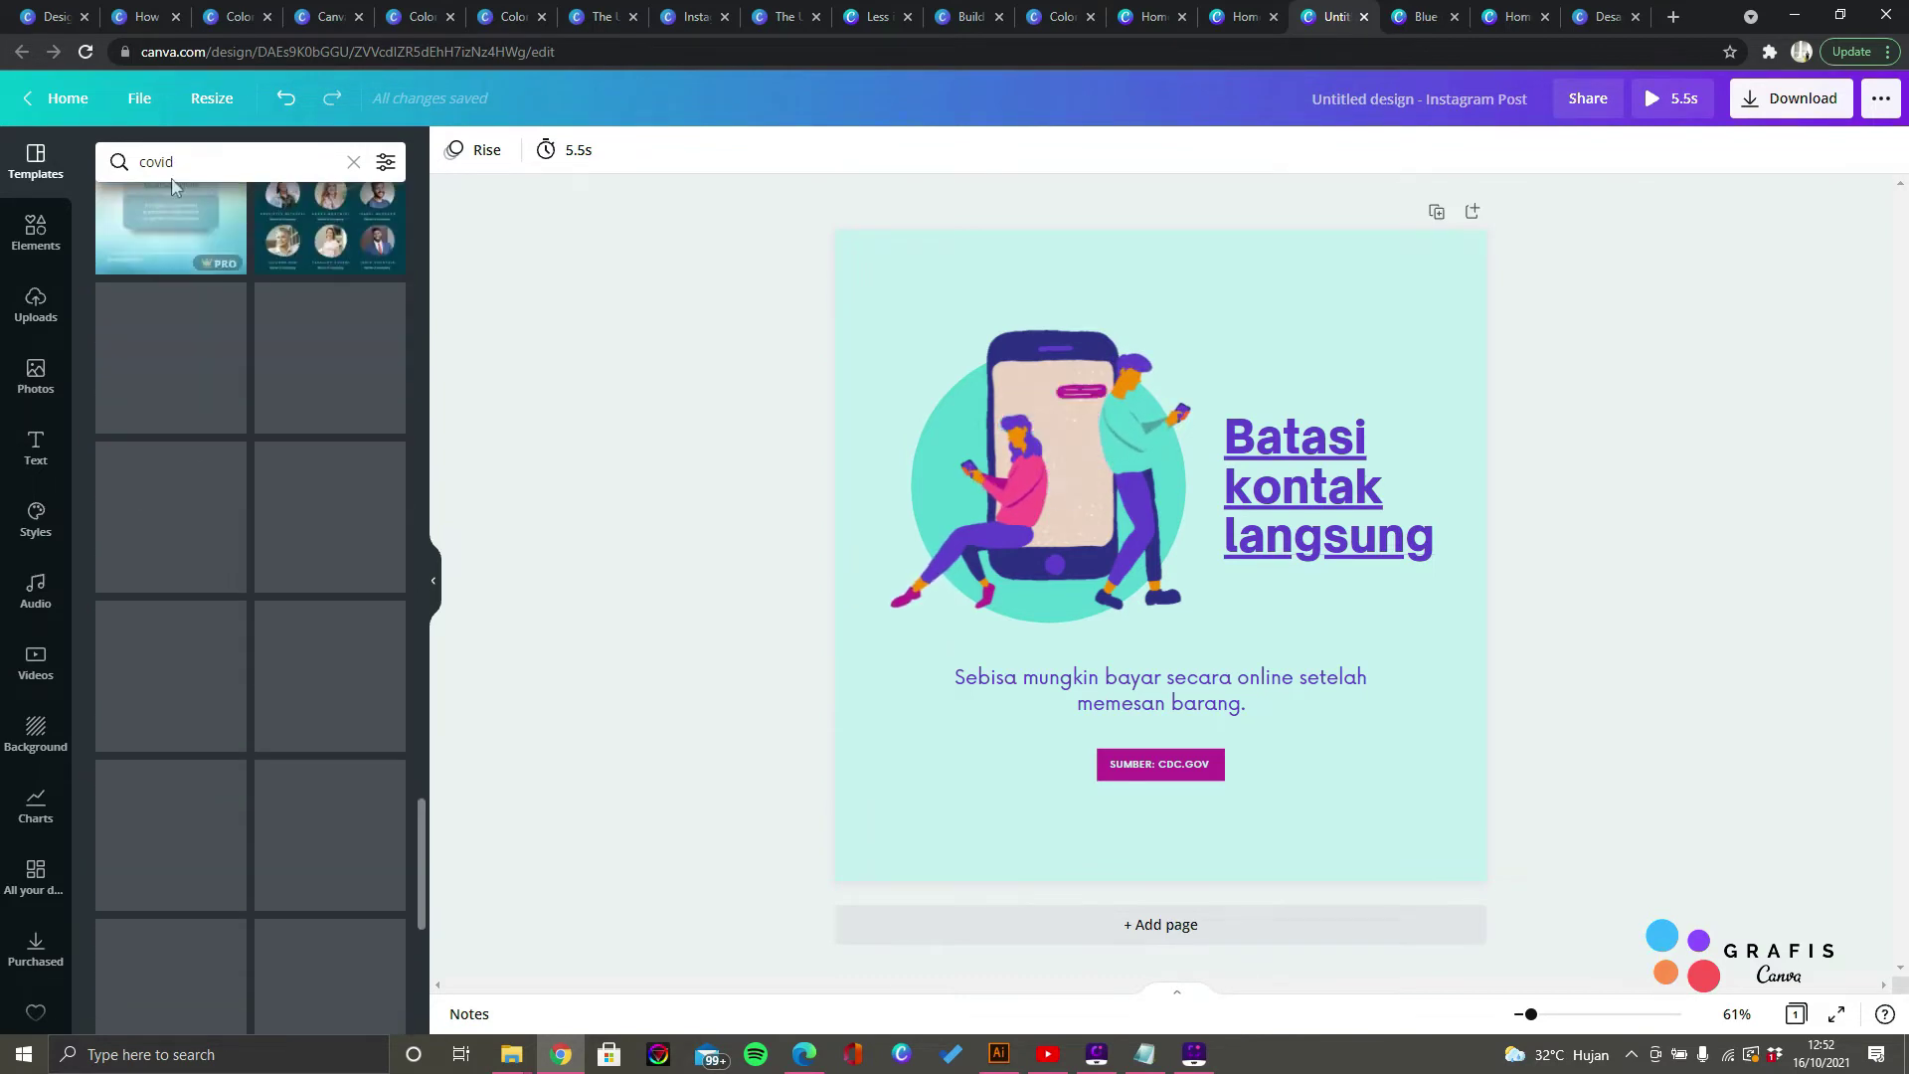
pyautogui.scroll(3, 175, 508)
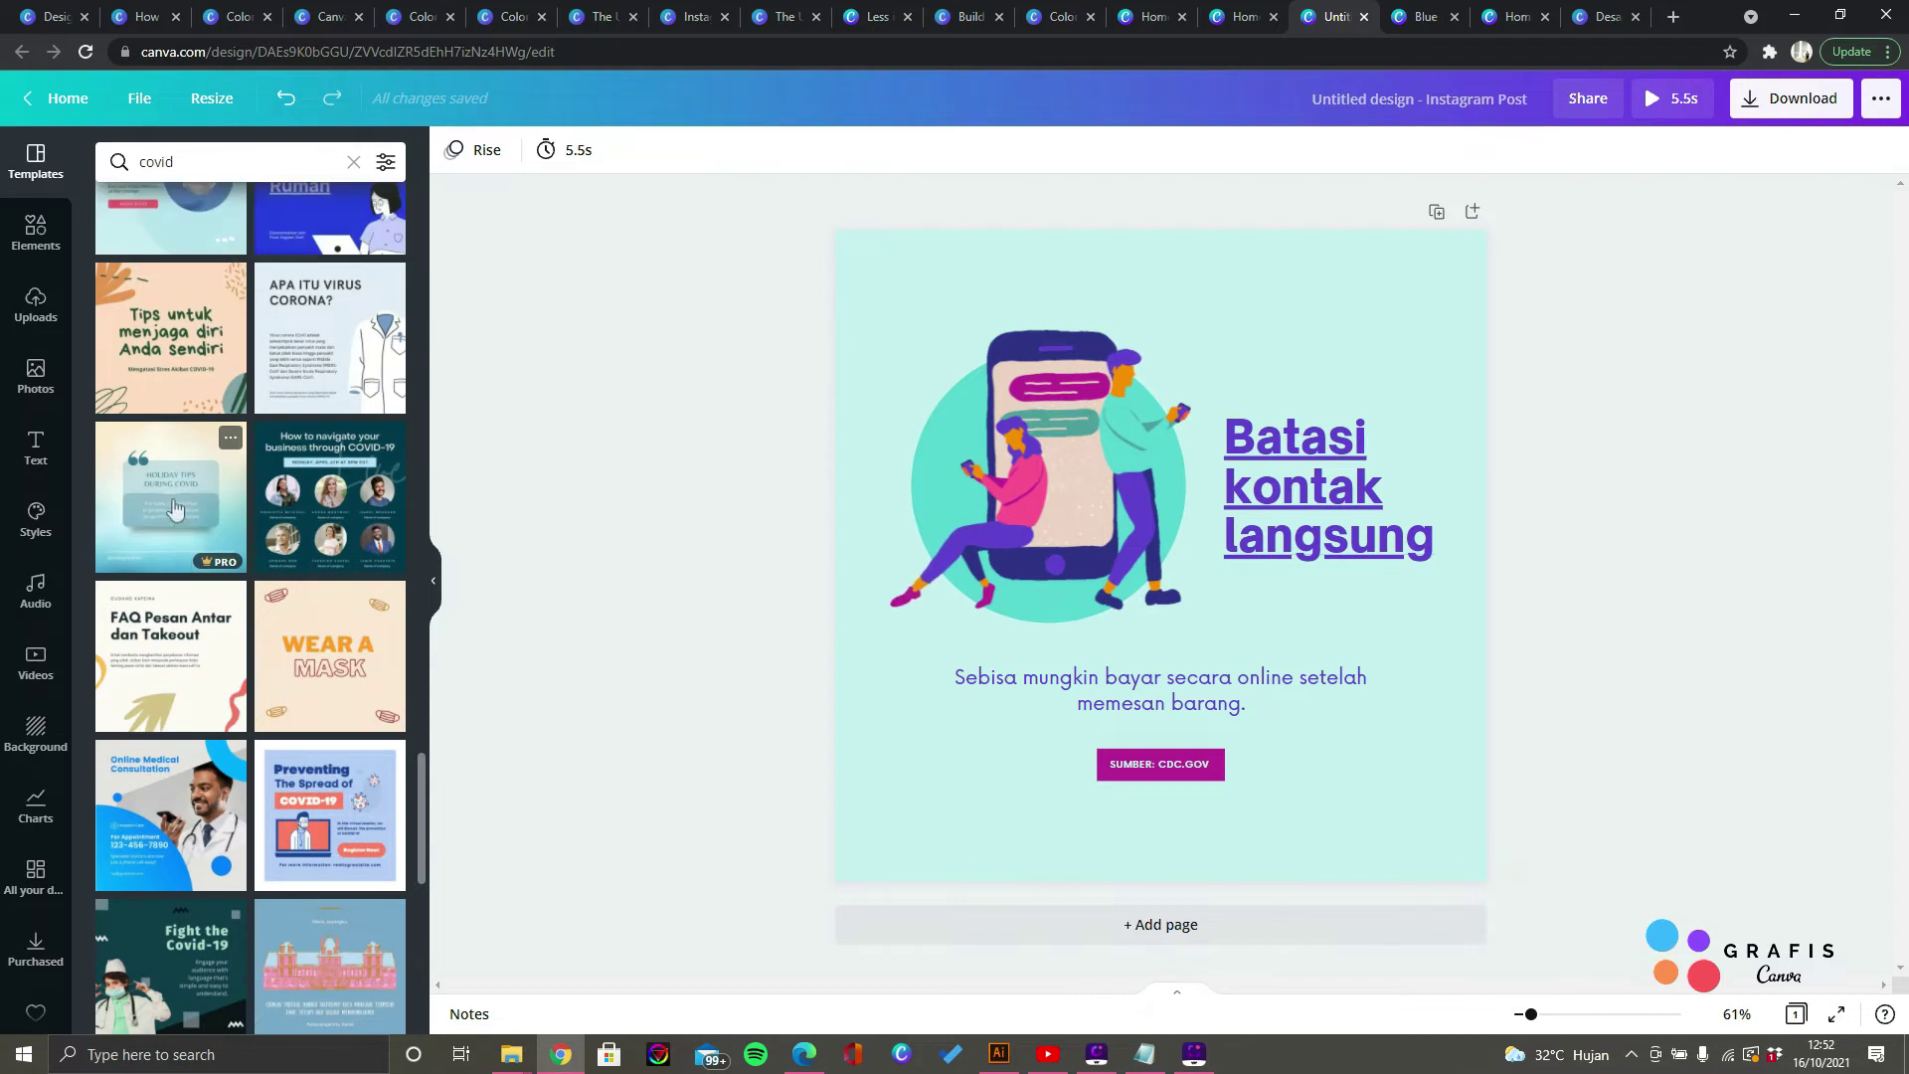
pyautogui.click(175, 508)
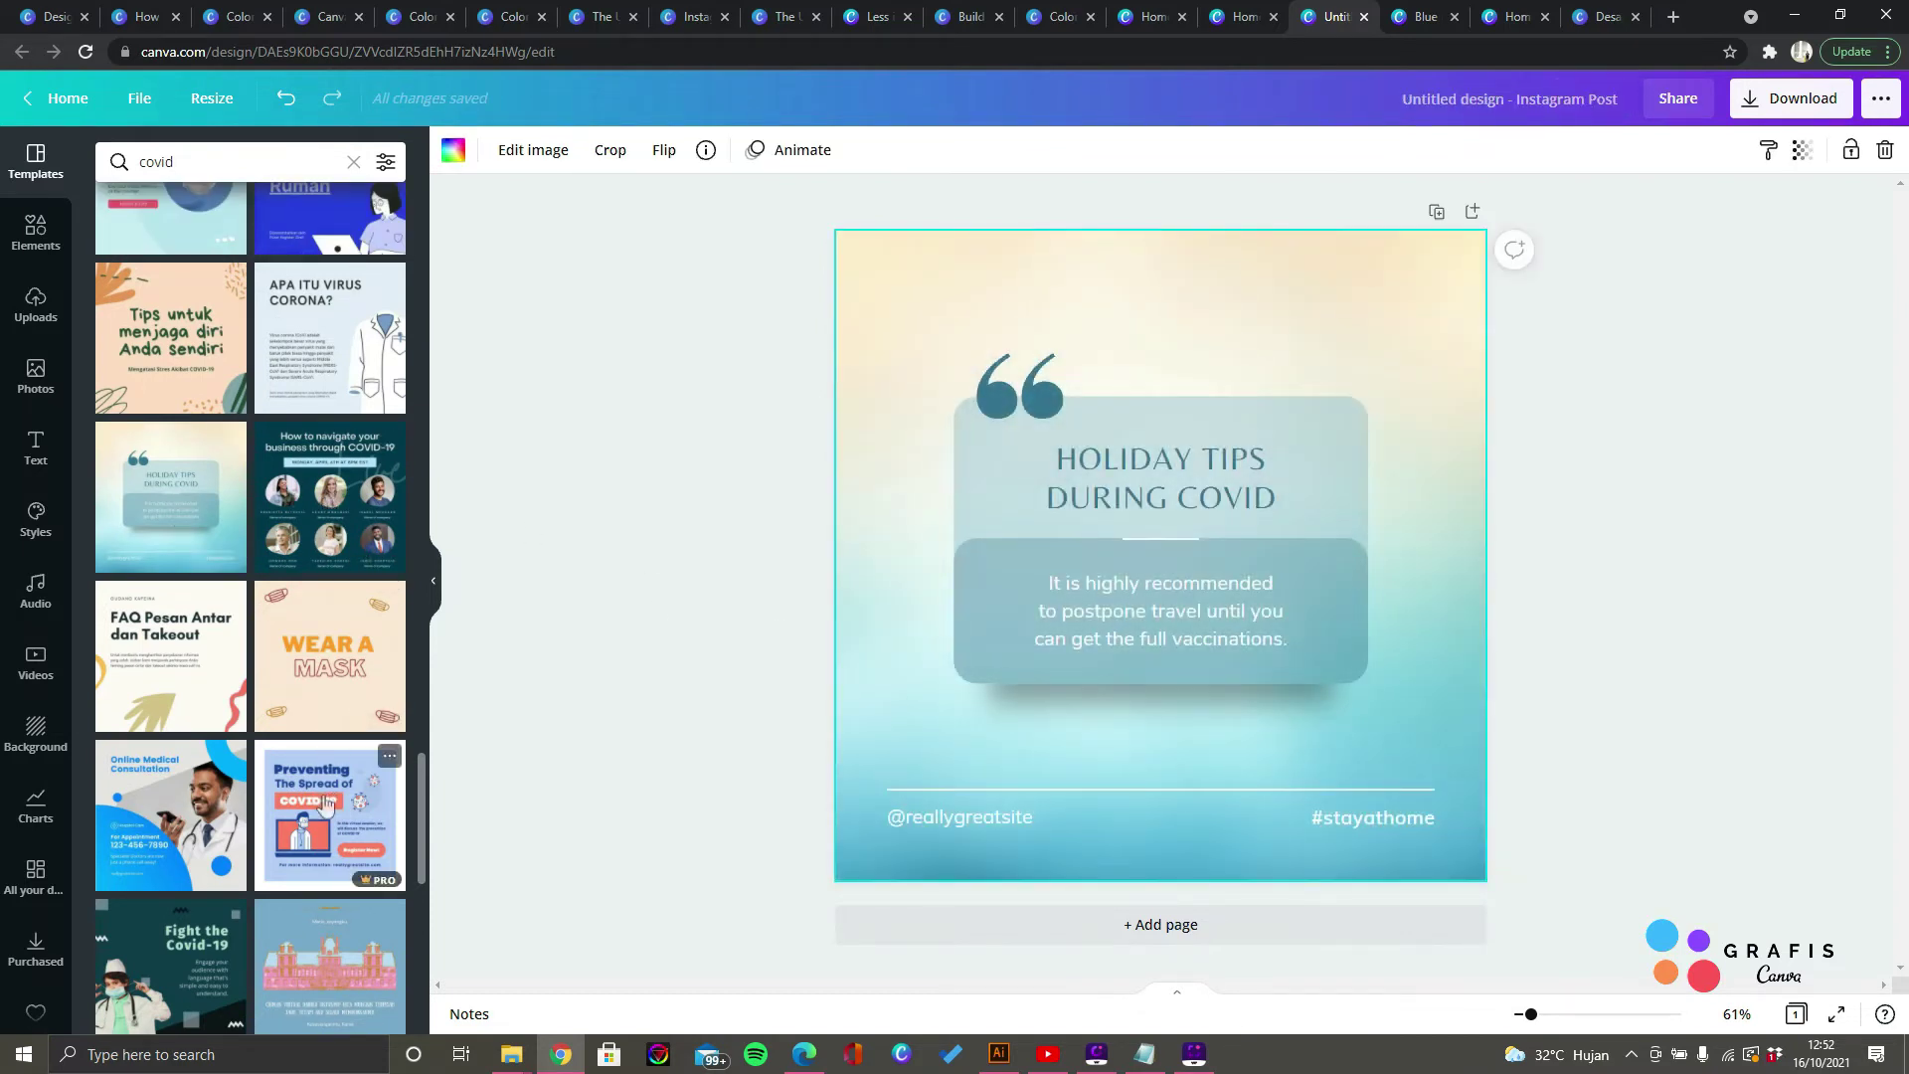
# Step: Replace the page's design with the pink "Vaccination Stop Covid-19" template from the covid results
pyautogui.scroll(-3, 191, 698)
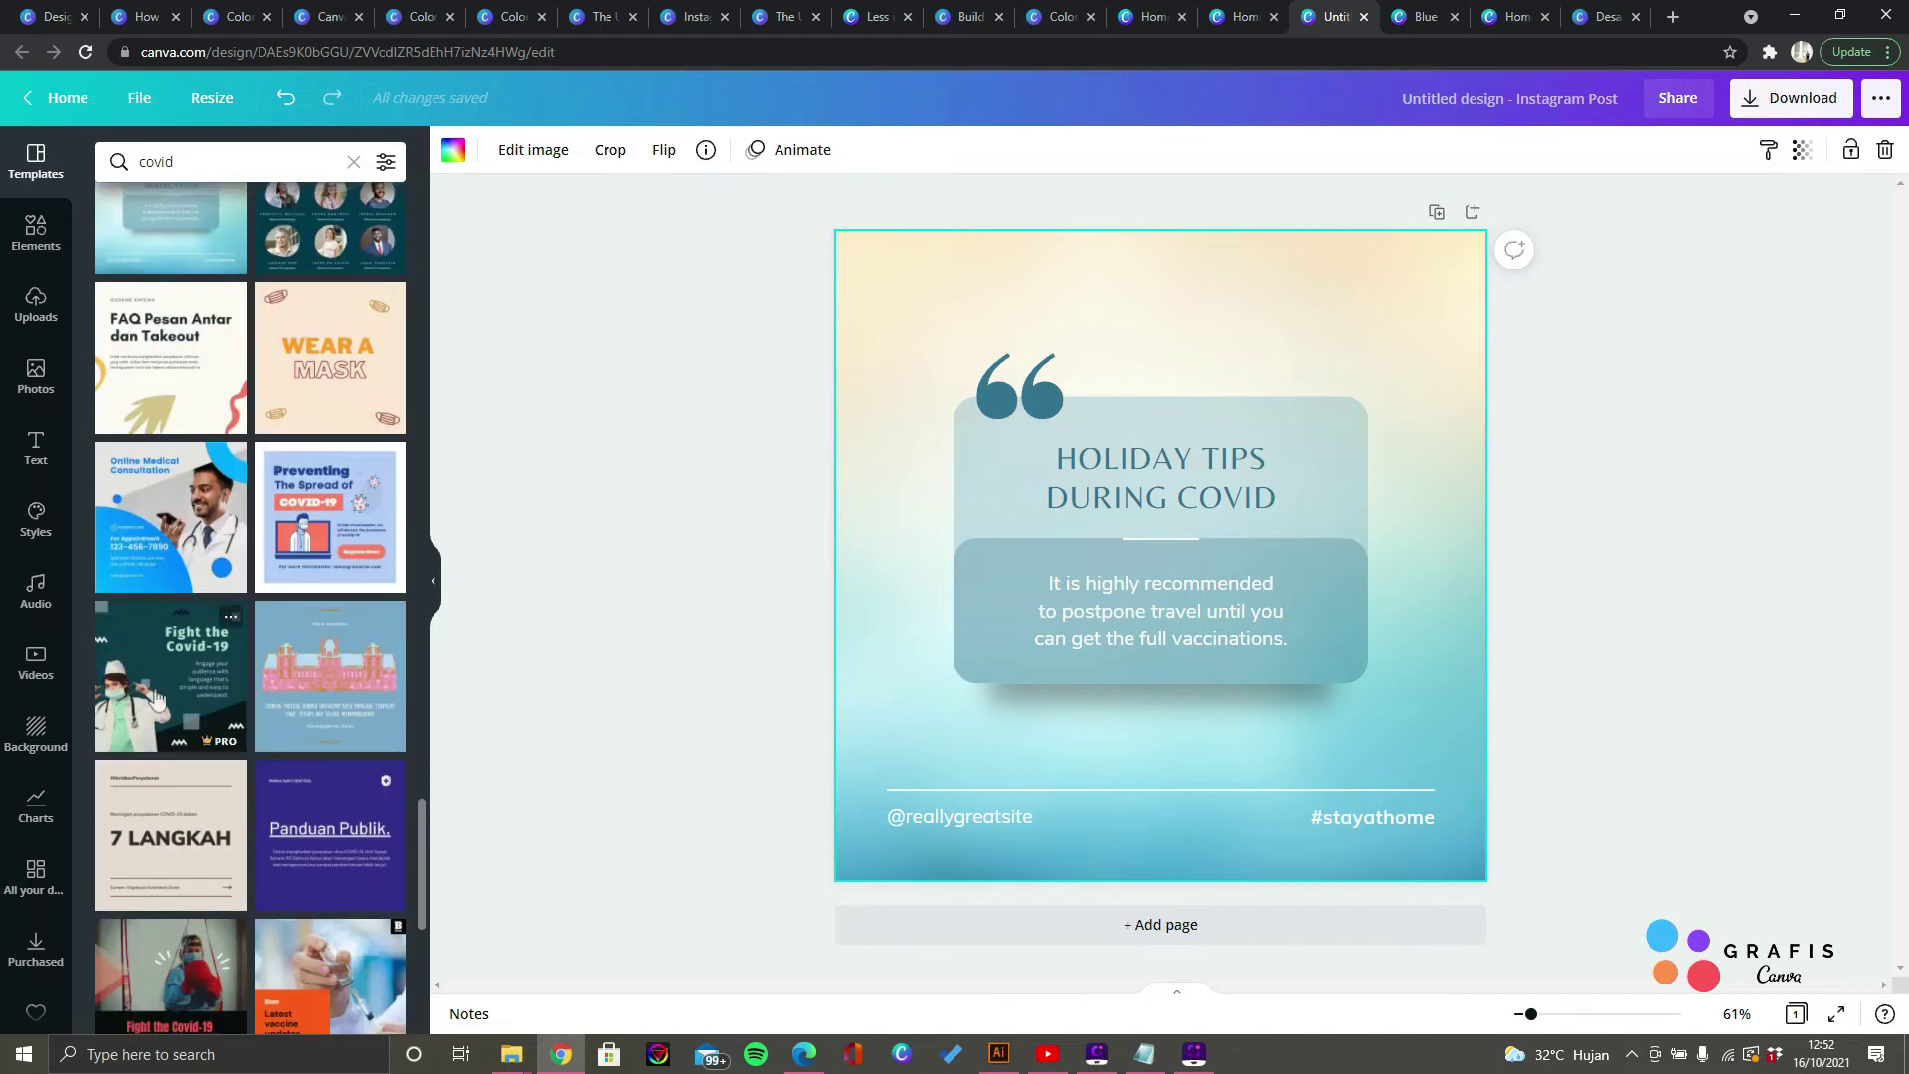
pyautogui.scroll(10, 174, 676)
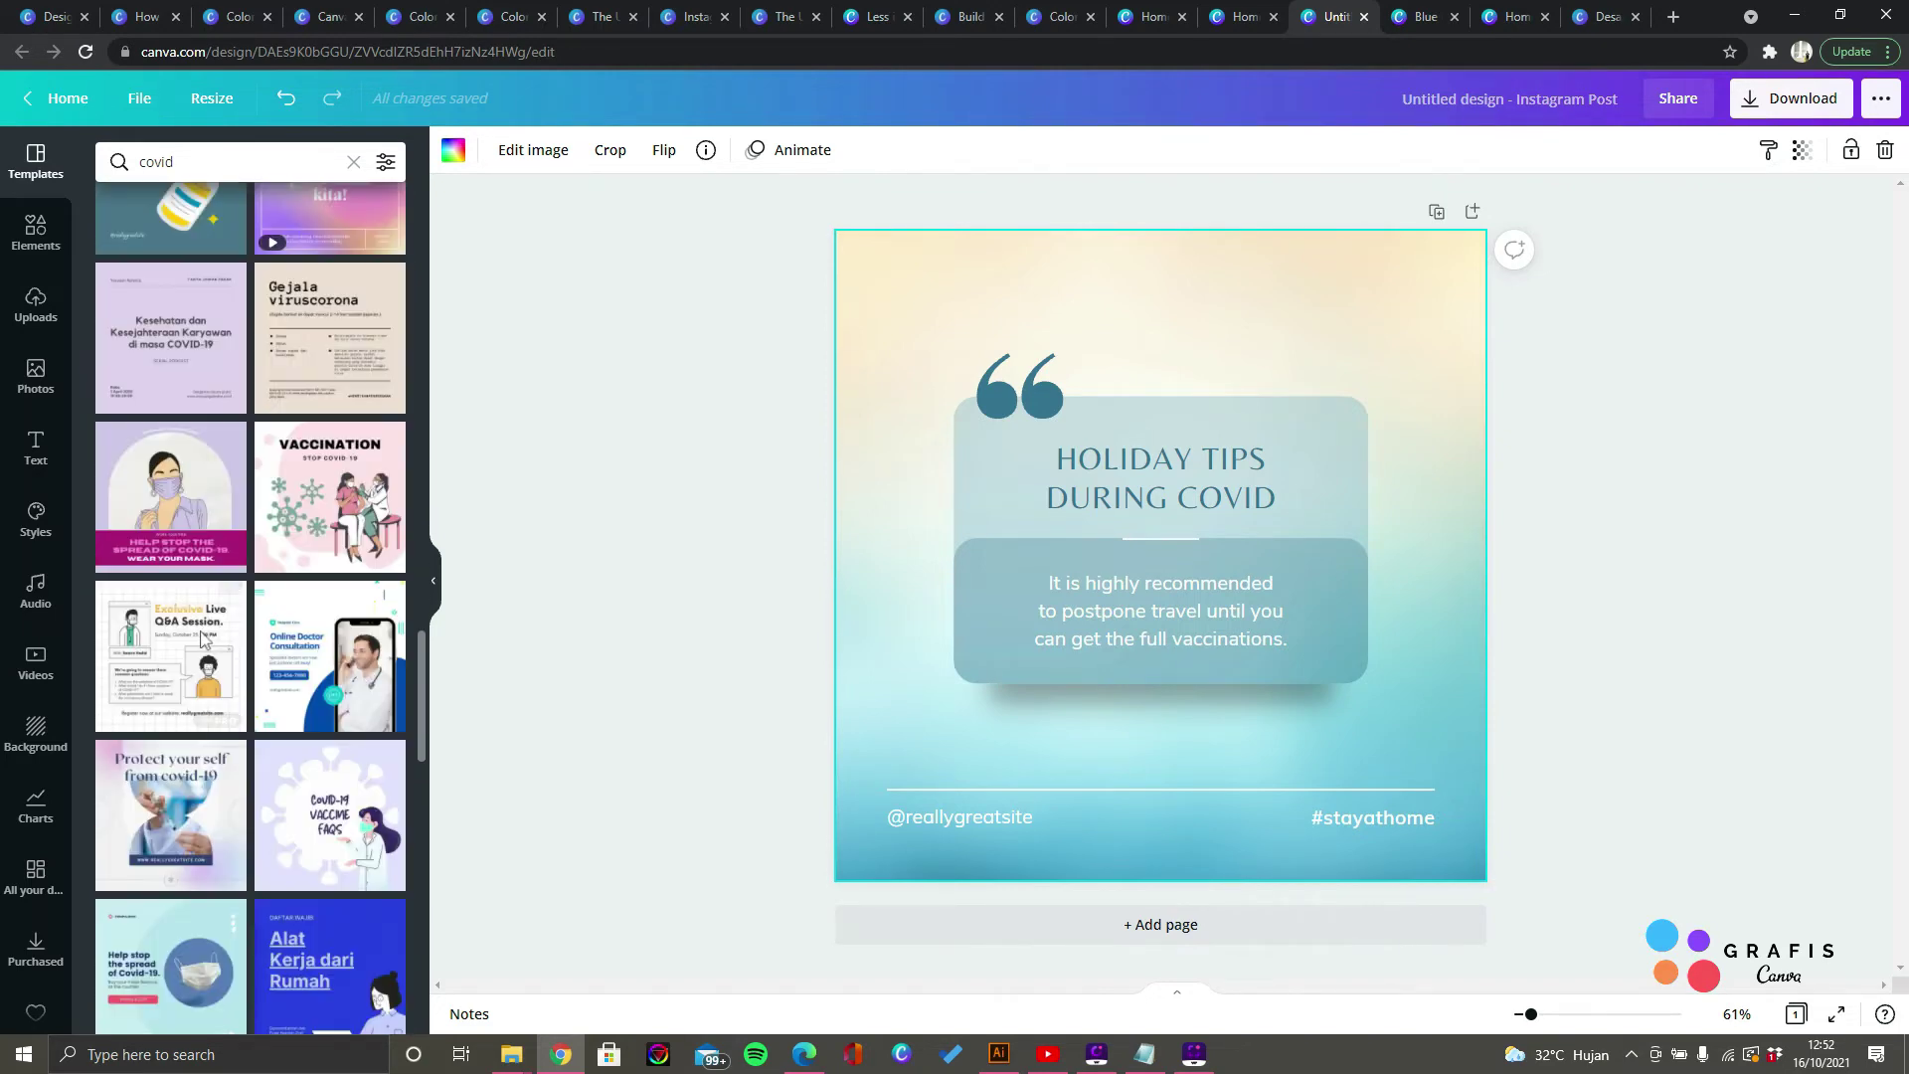
pyautogui.scroll(5, 294, 397)
pyautogui.scroll(-3, 298, 388)
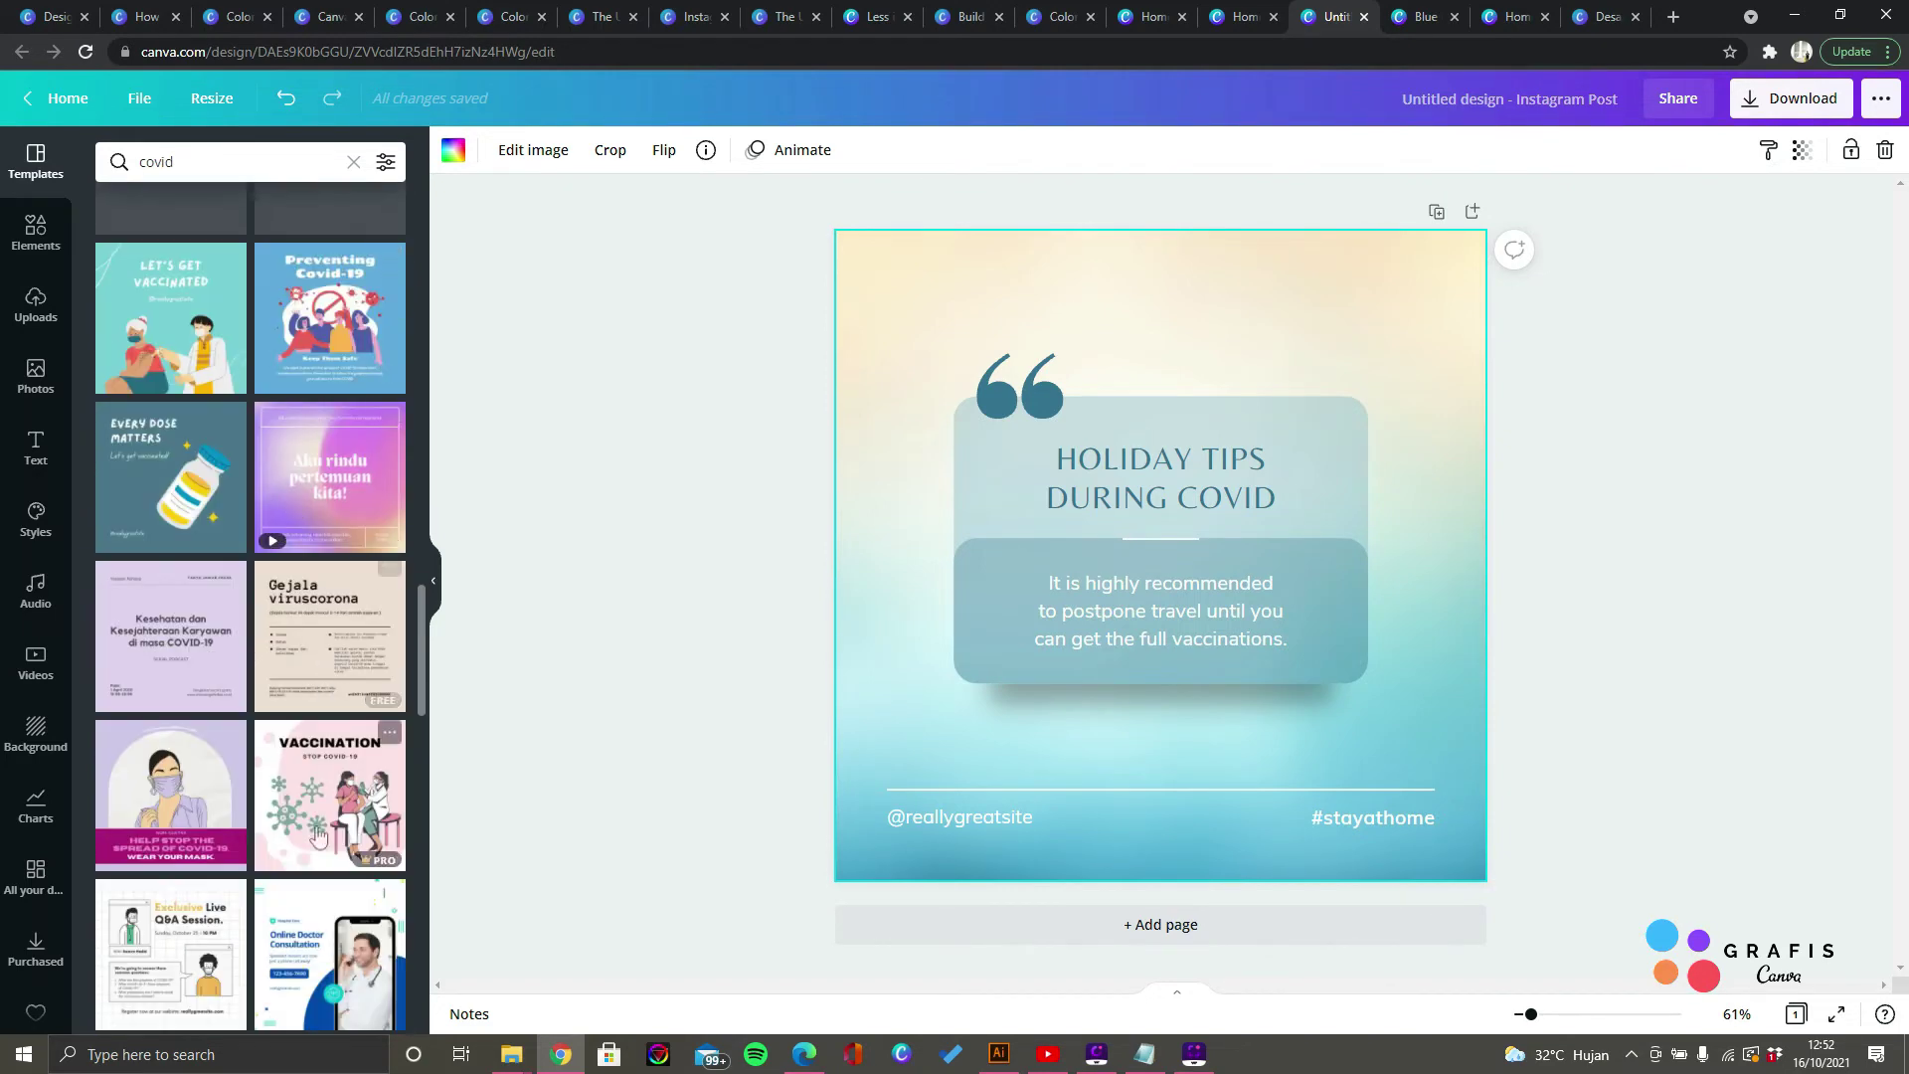
pyautogui.click(318, 792)
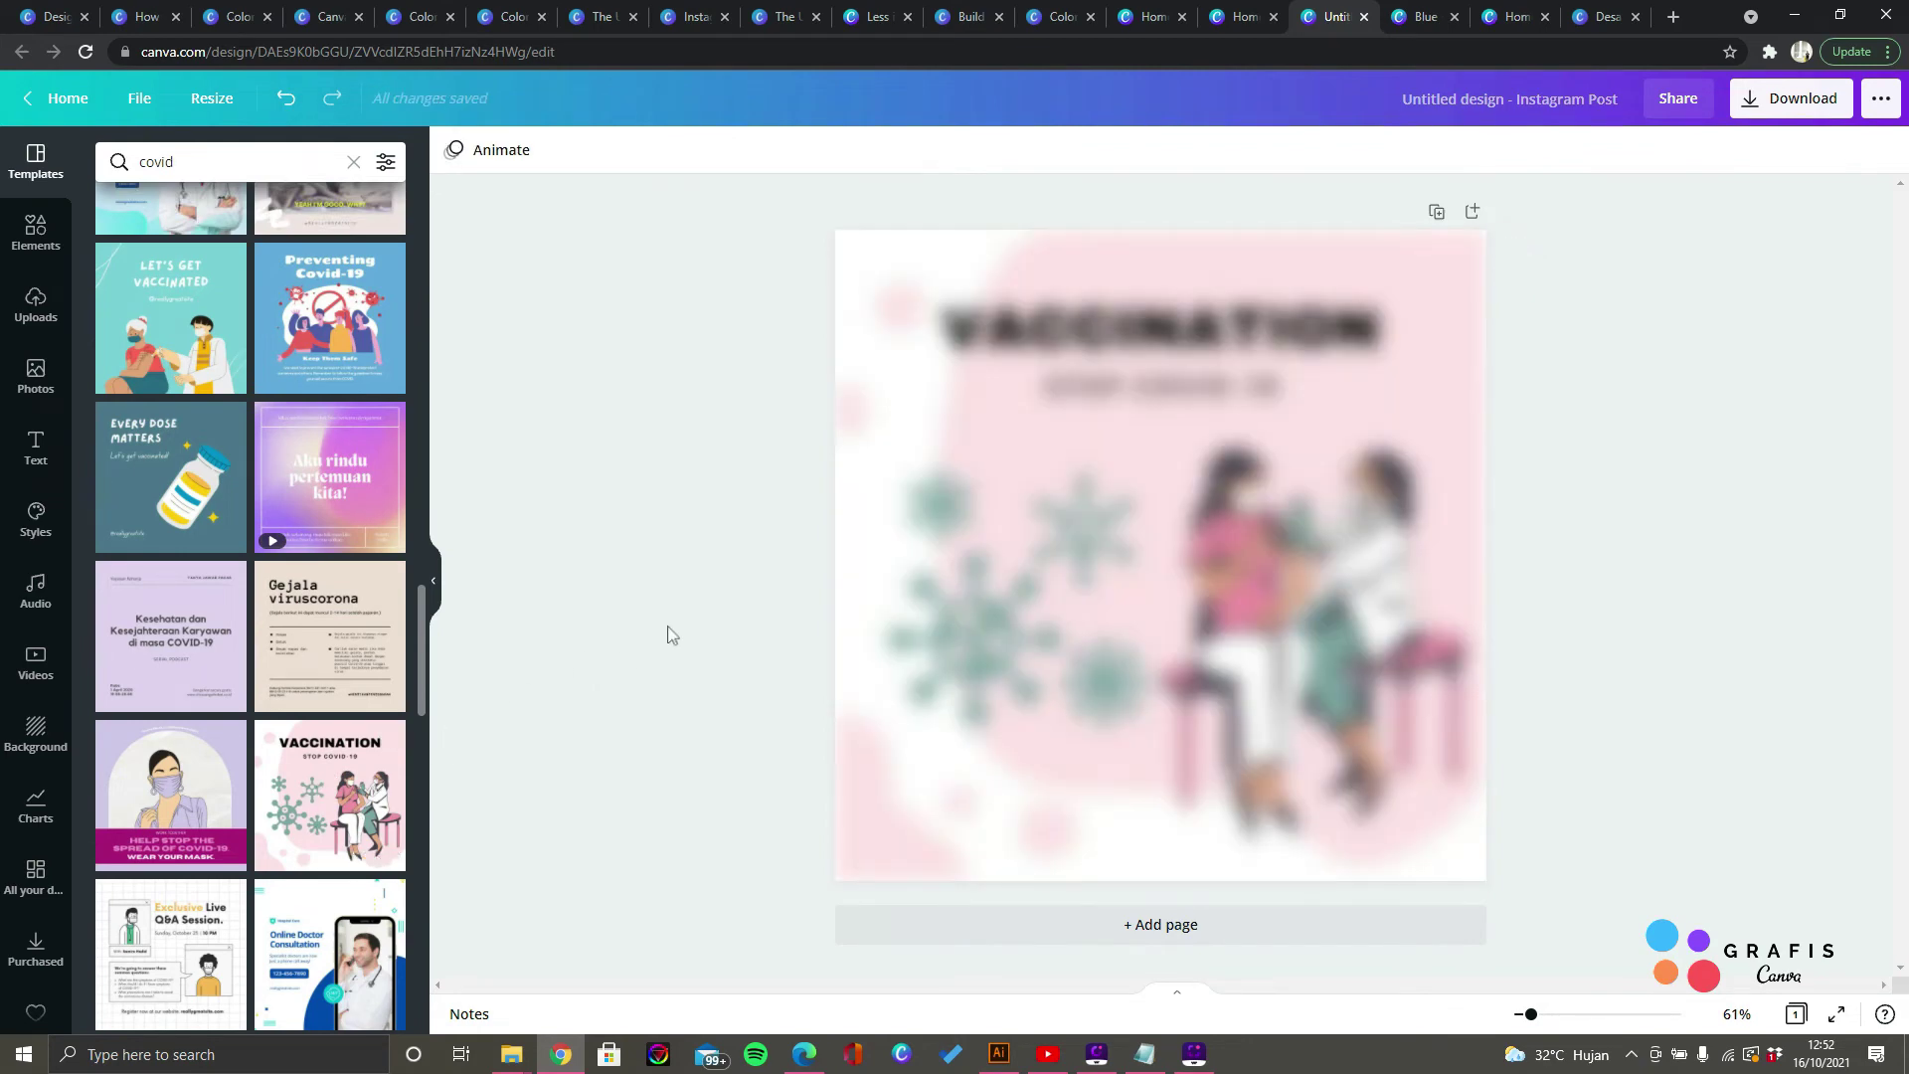
# Step: Search the templates for "kemerdekaan" and apply the "Hari Sumpah Pemuda" design to the page
pyautogui.click(353, 161)
pyautogui.write('kemerdekaan')
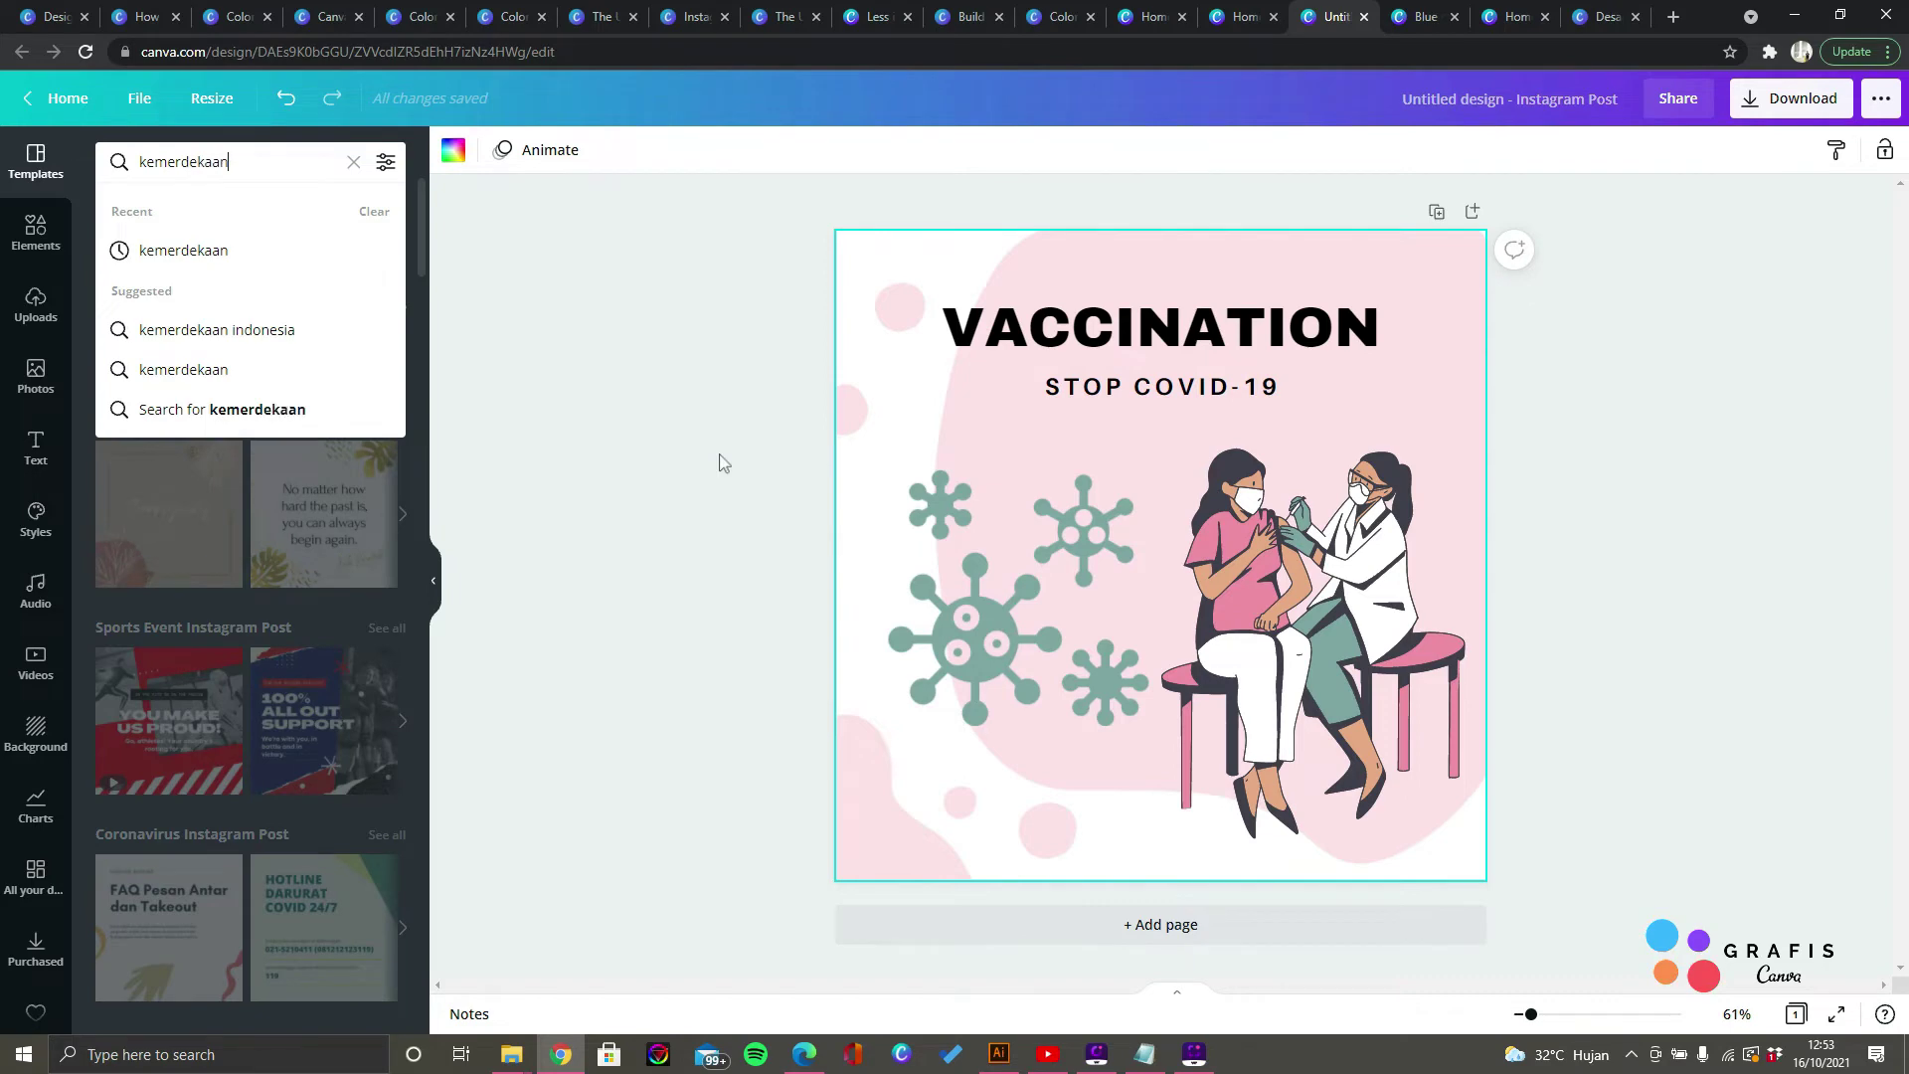
pyautogui.press('Return')
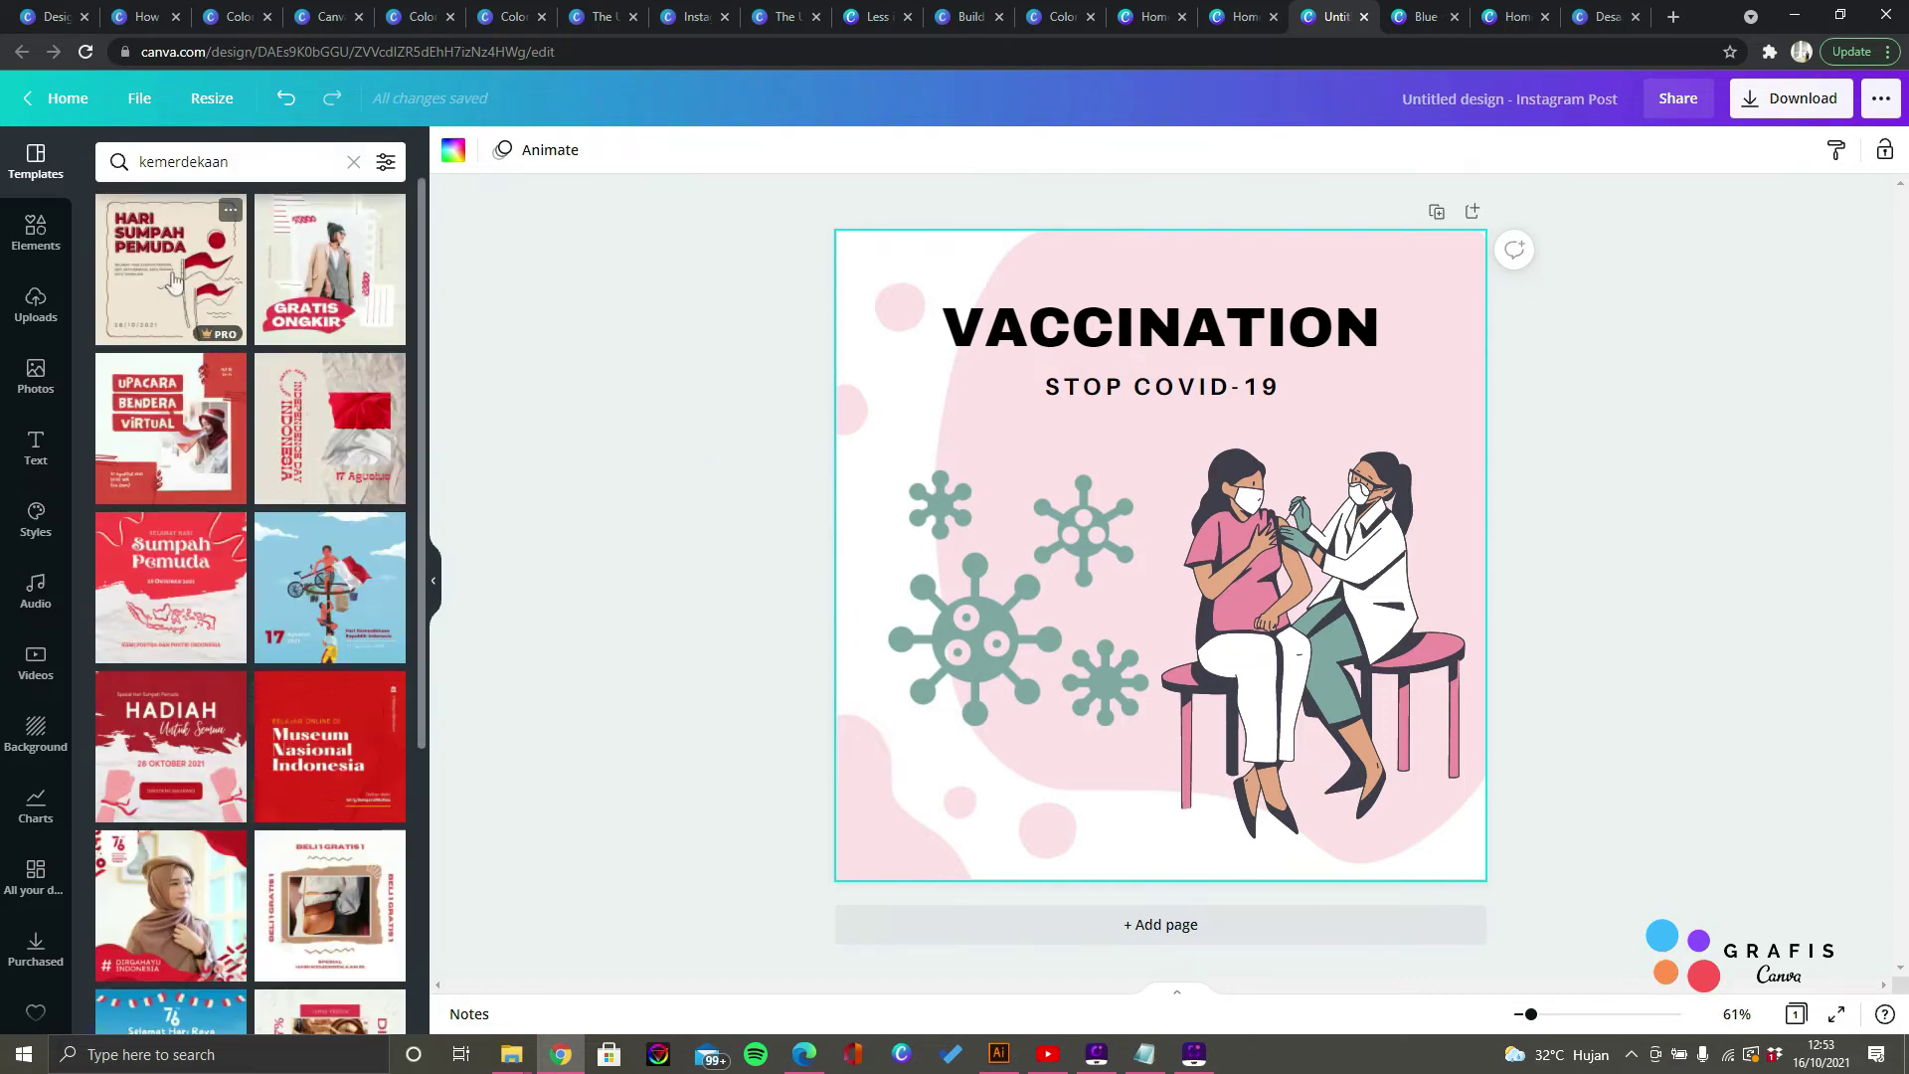
pyautogui.click(174, 282)
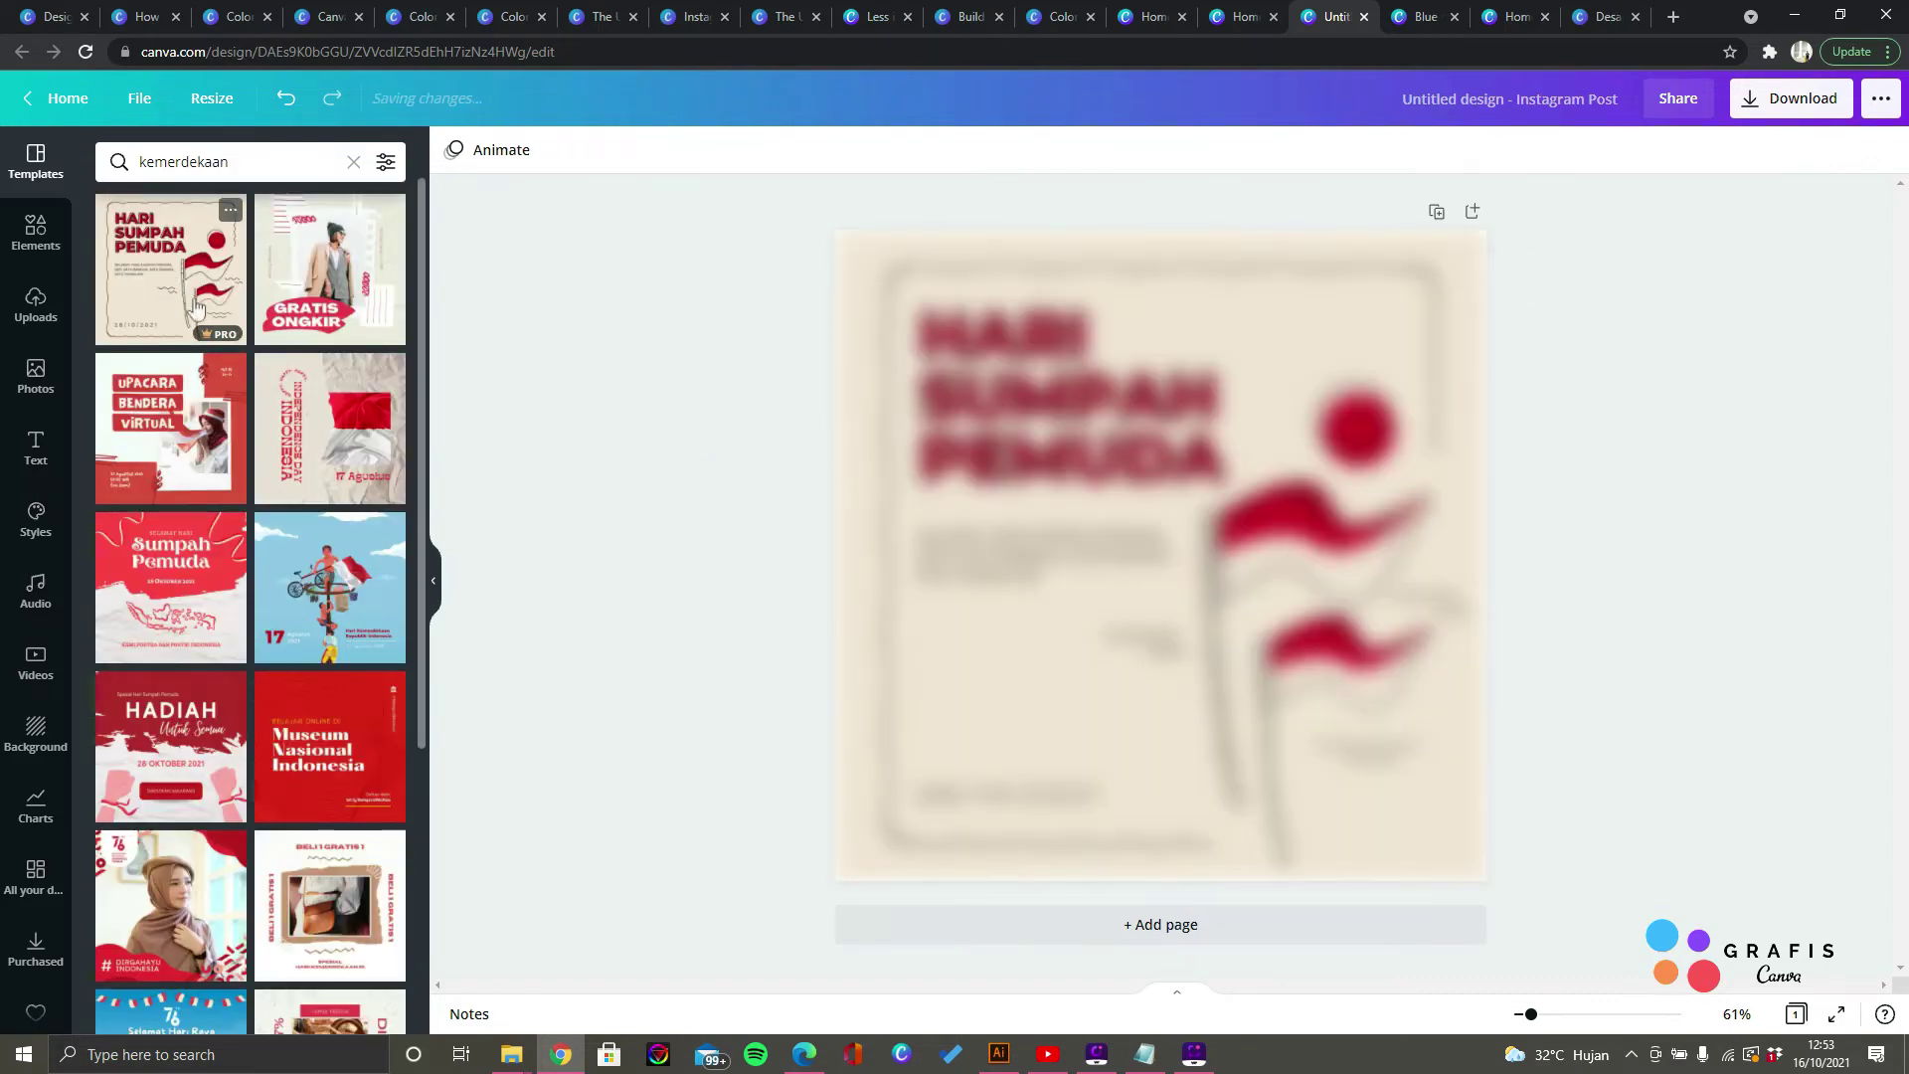
# Step: Replace the page's design with the "Upacara Bendera Virtual" template and select all its elements to examine how it is composed
pyautogui.click(166, 444)
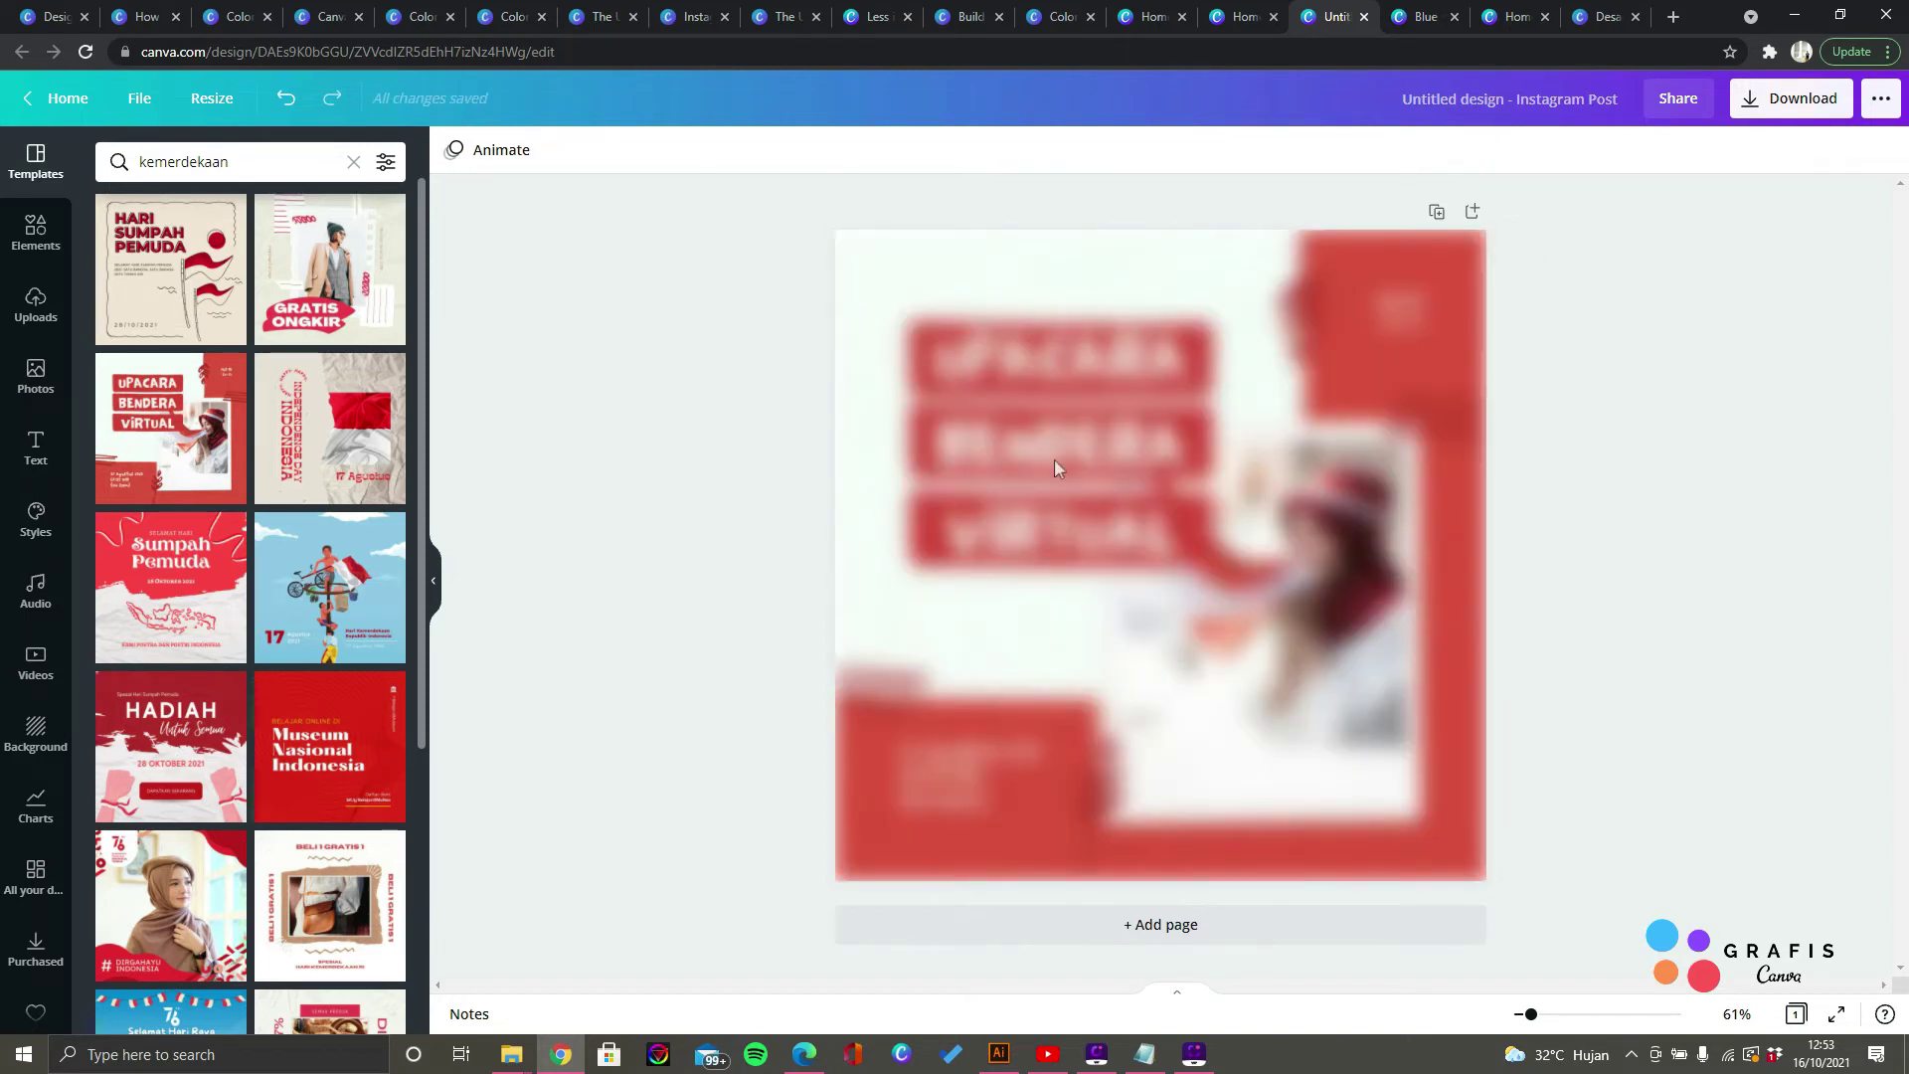
pyautogui.scroll(-7, 333, 497)
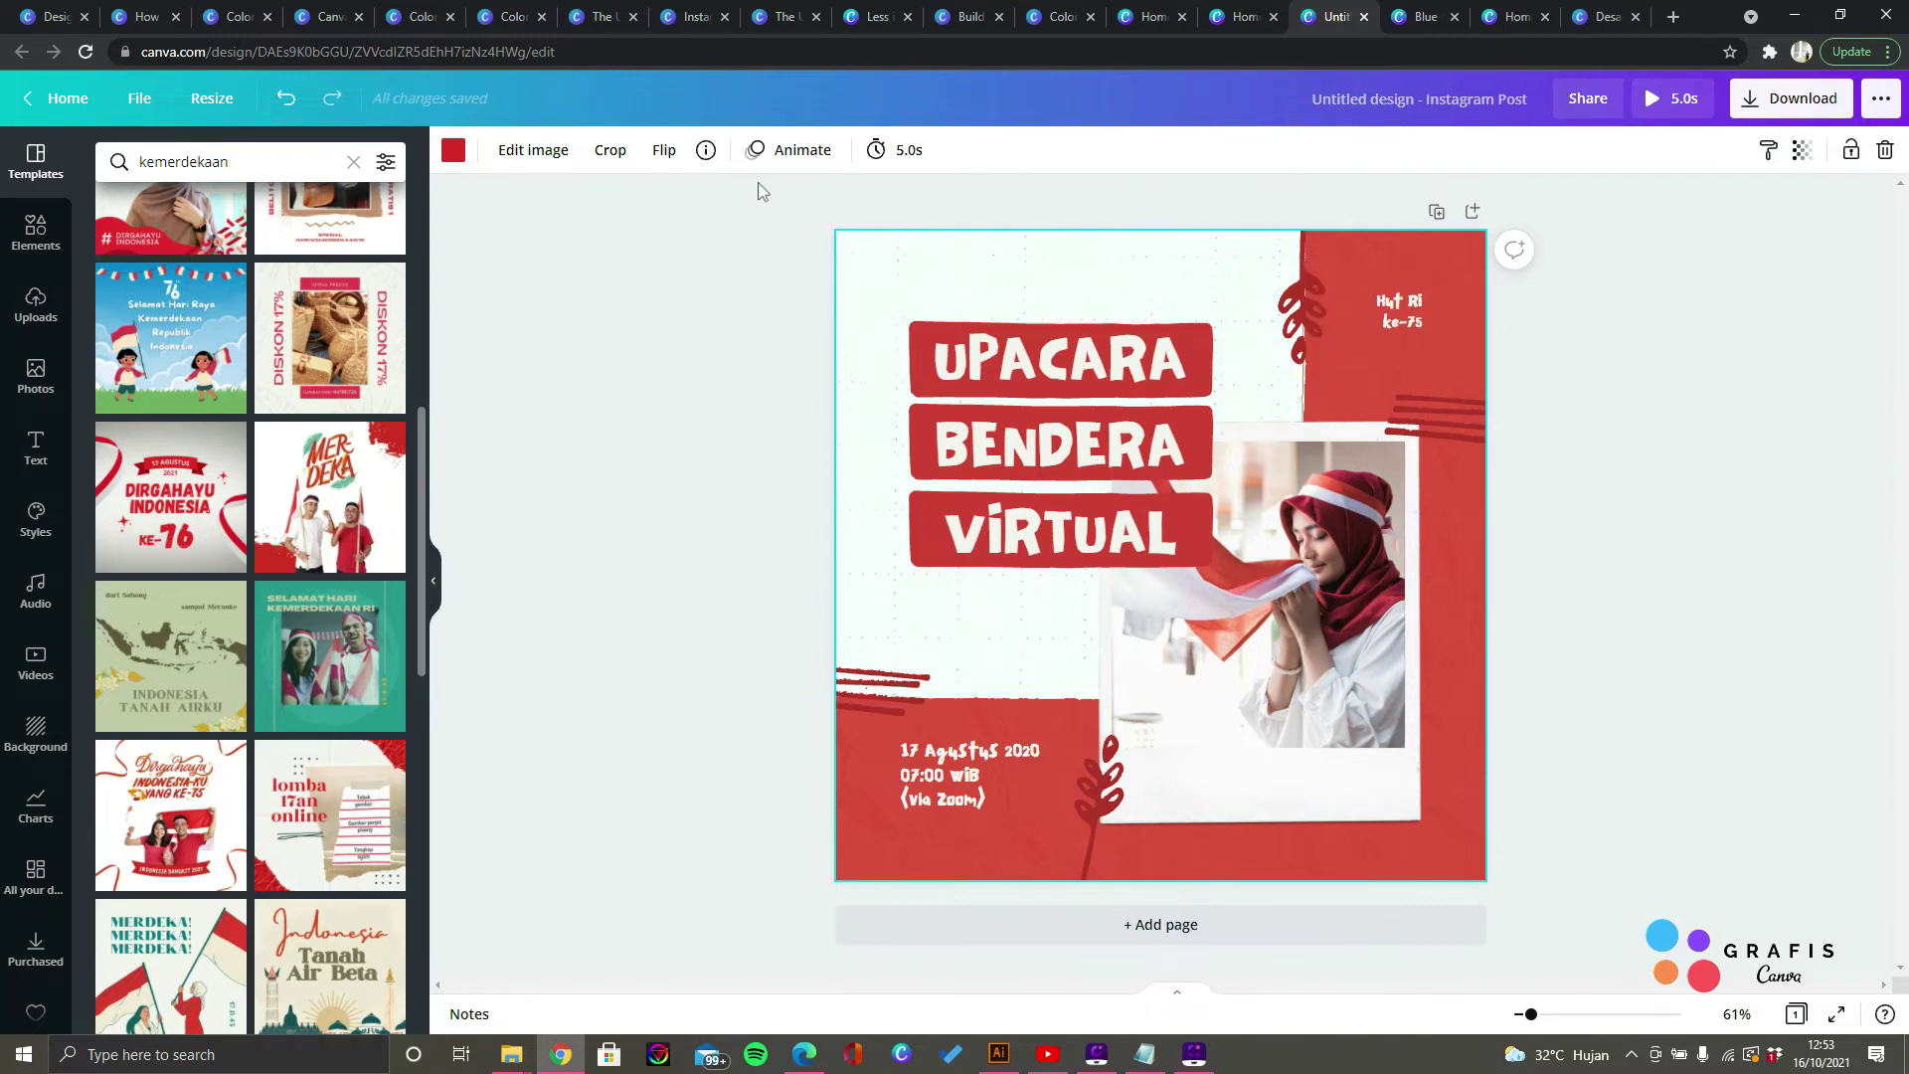
pyautogui.moveTo(853, 255); pyautogui.dragTo(1561, 982)
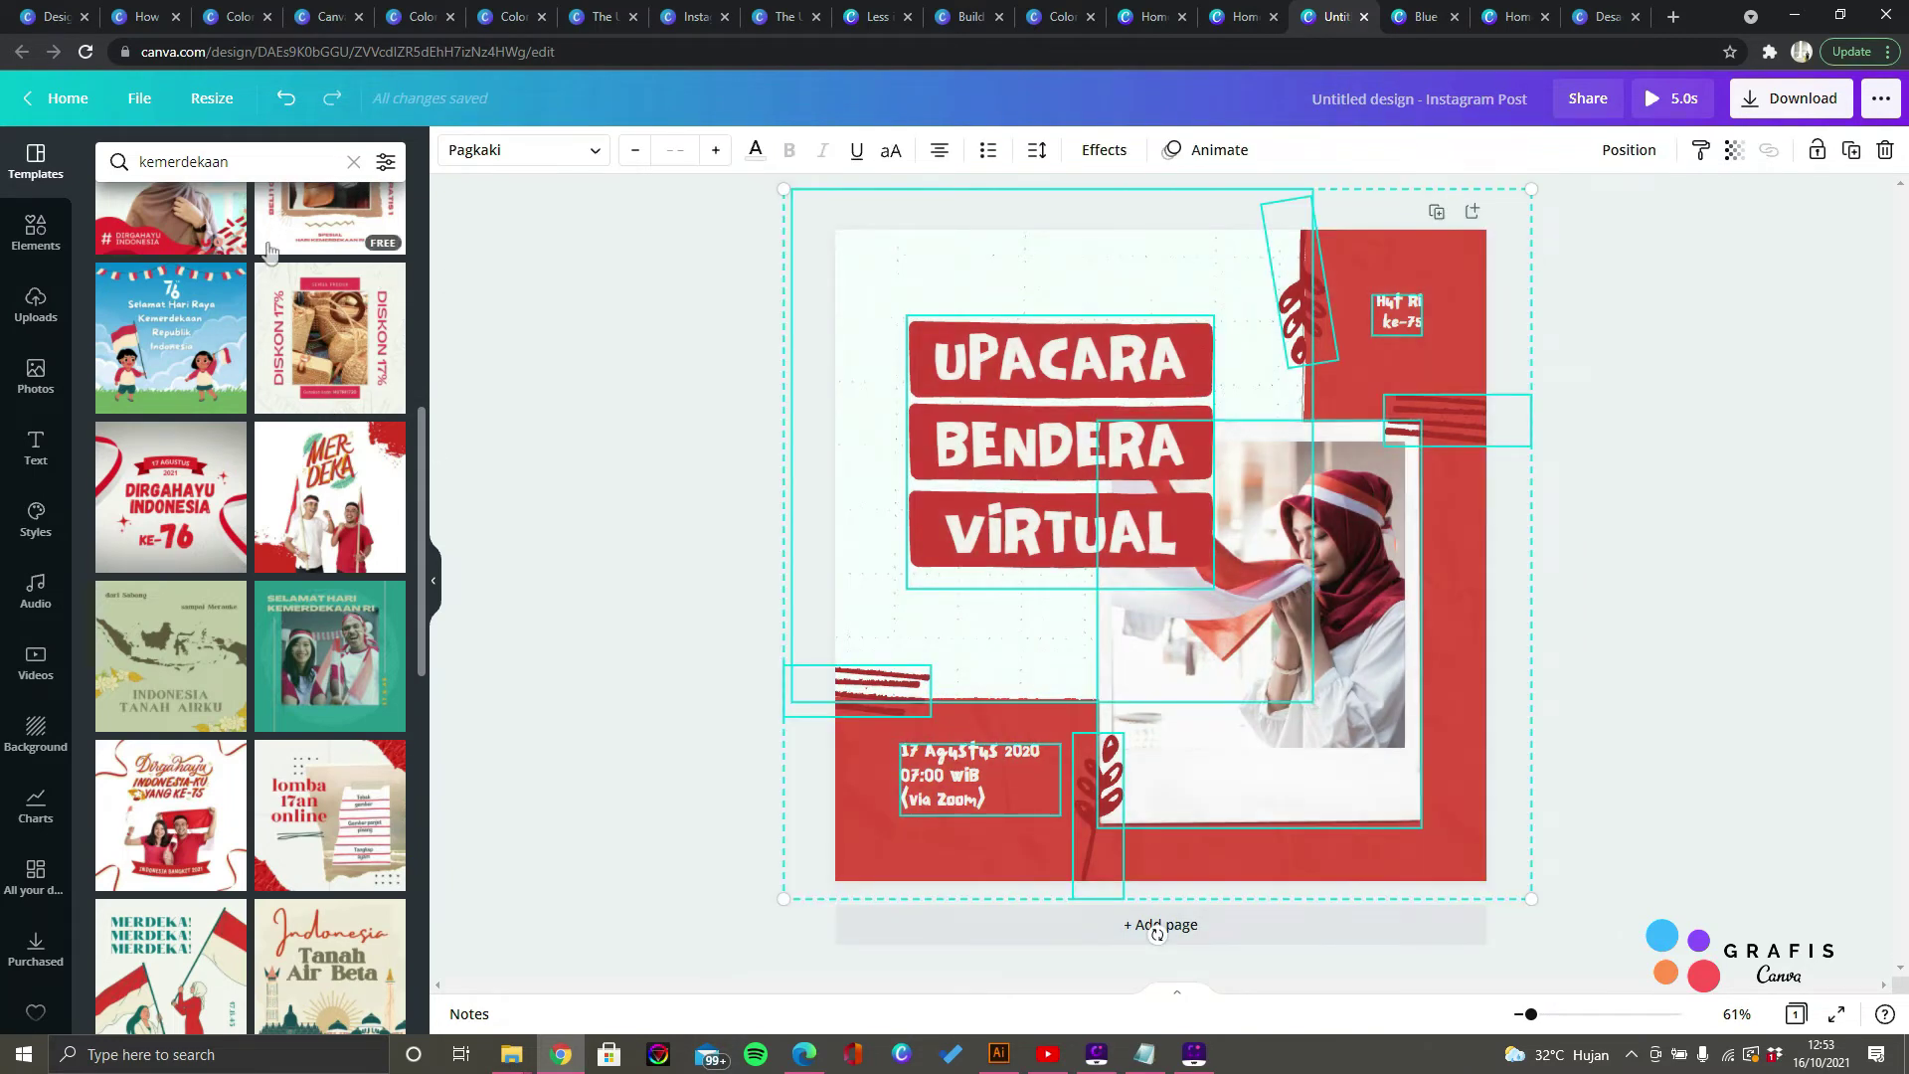
pyautogui.scroll(7, 249, 258)
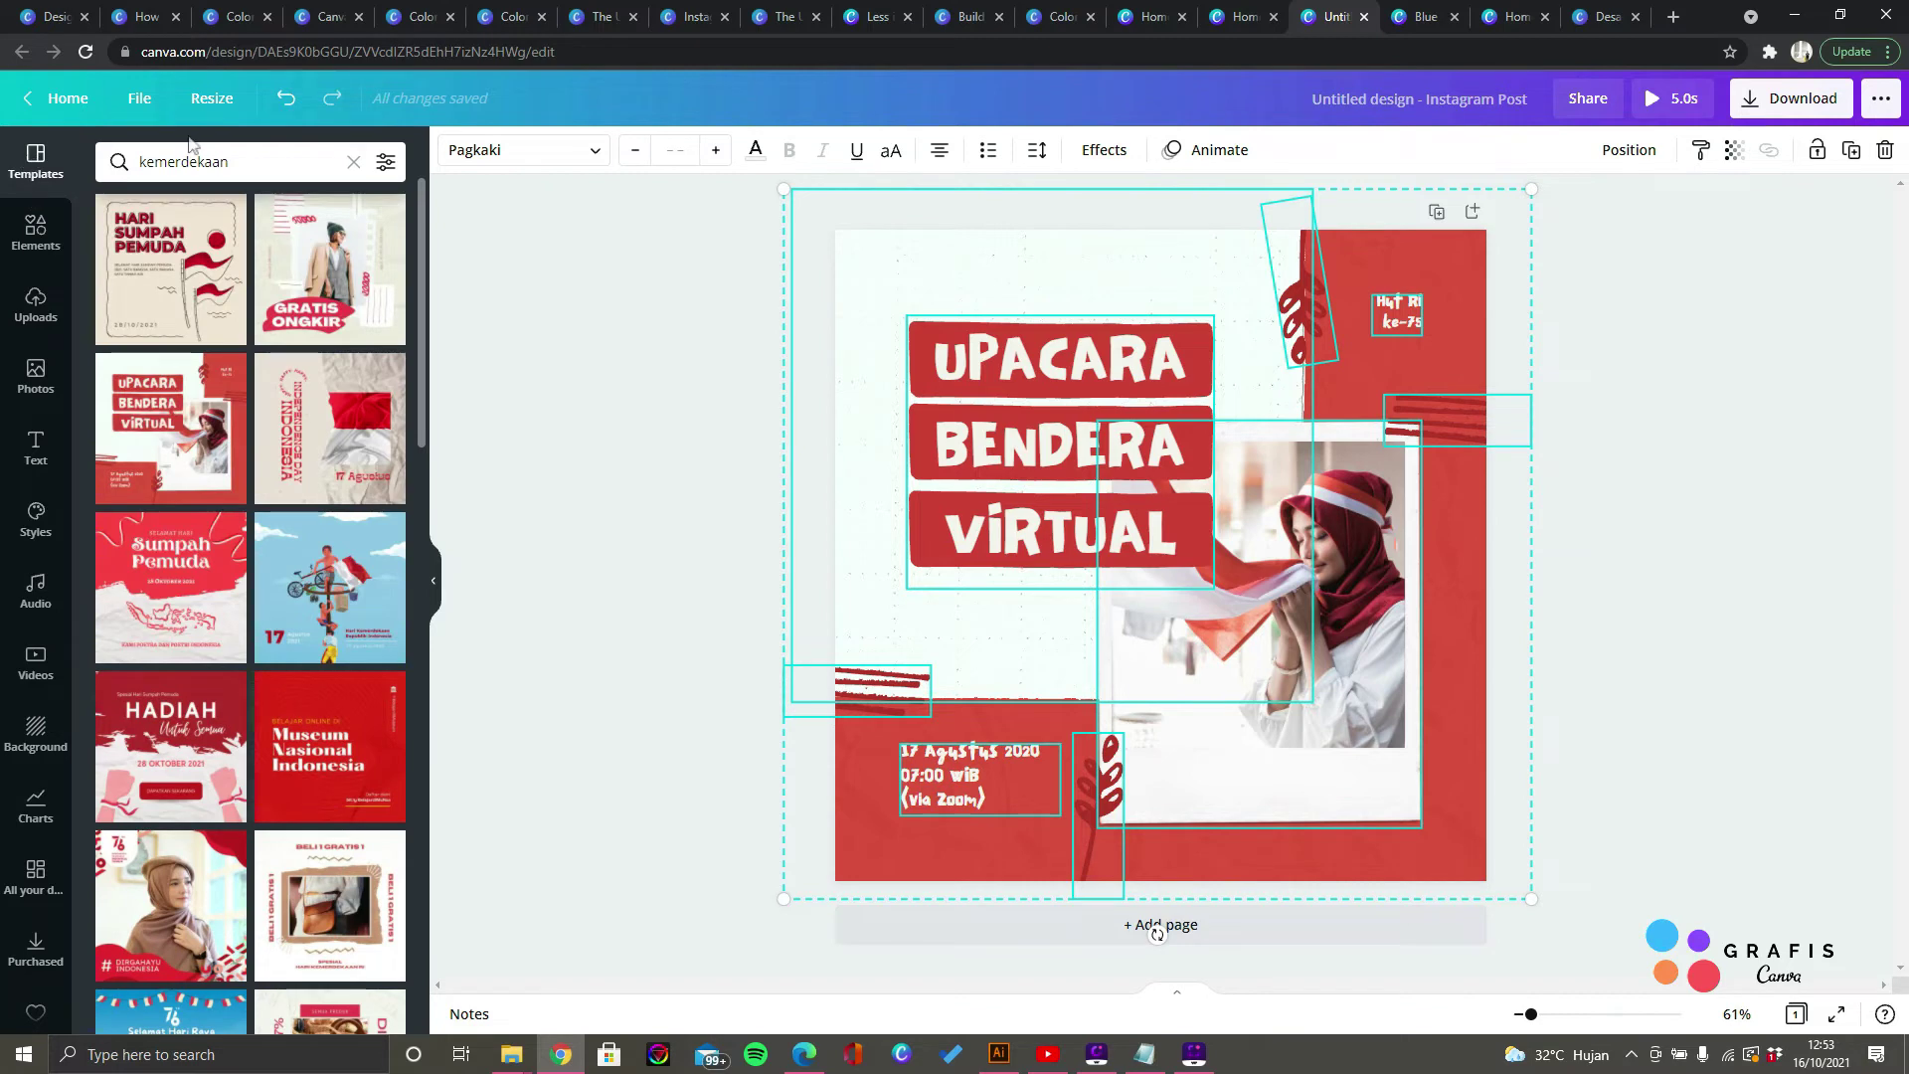
# Step: Clear the template search and delete all of the template's elements except its red paper background
pyautogui.click(352, 164)
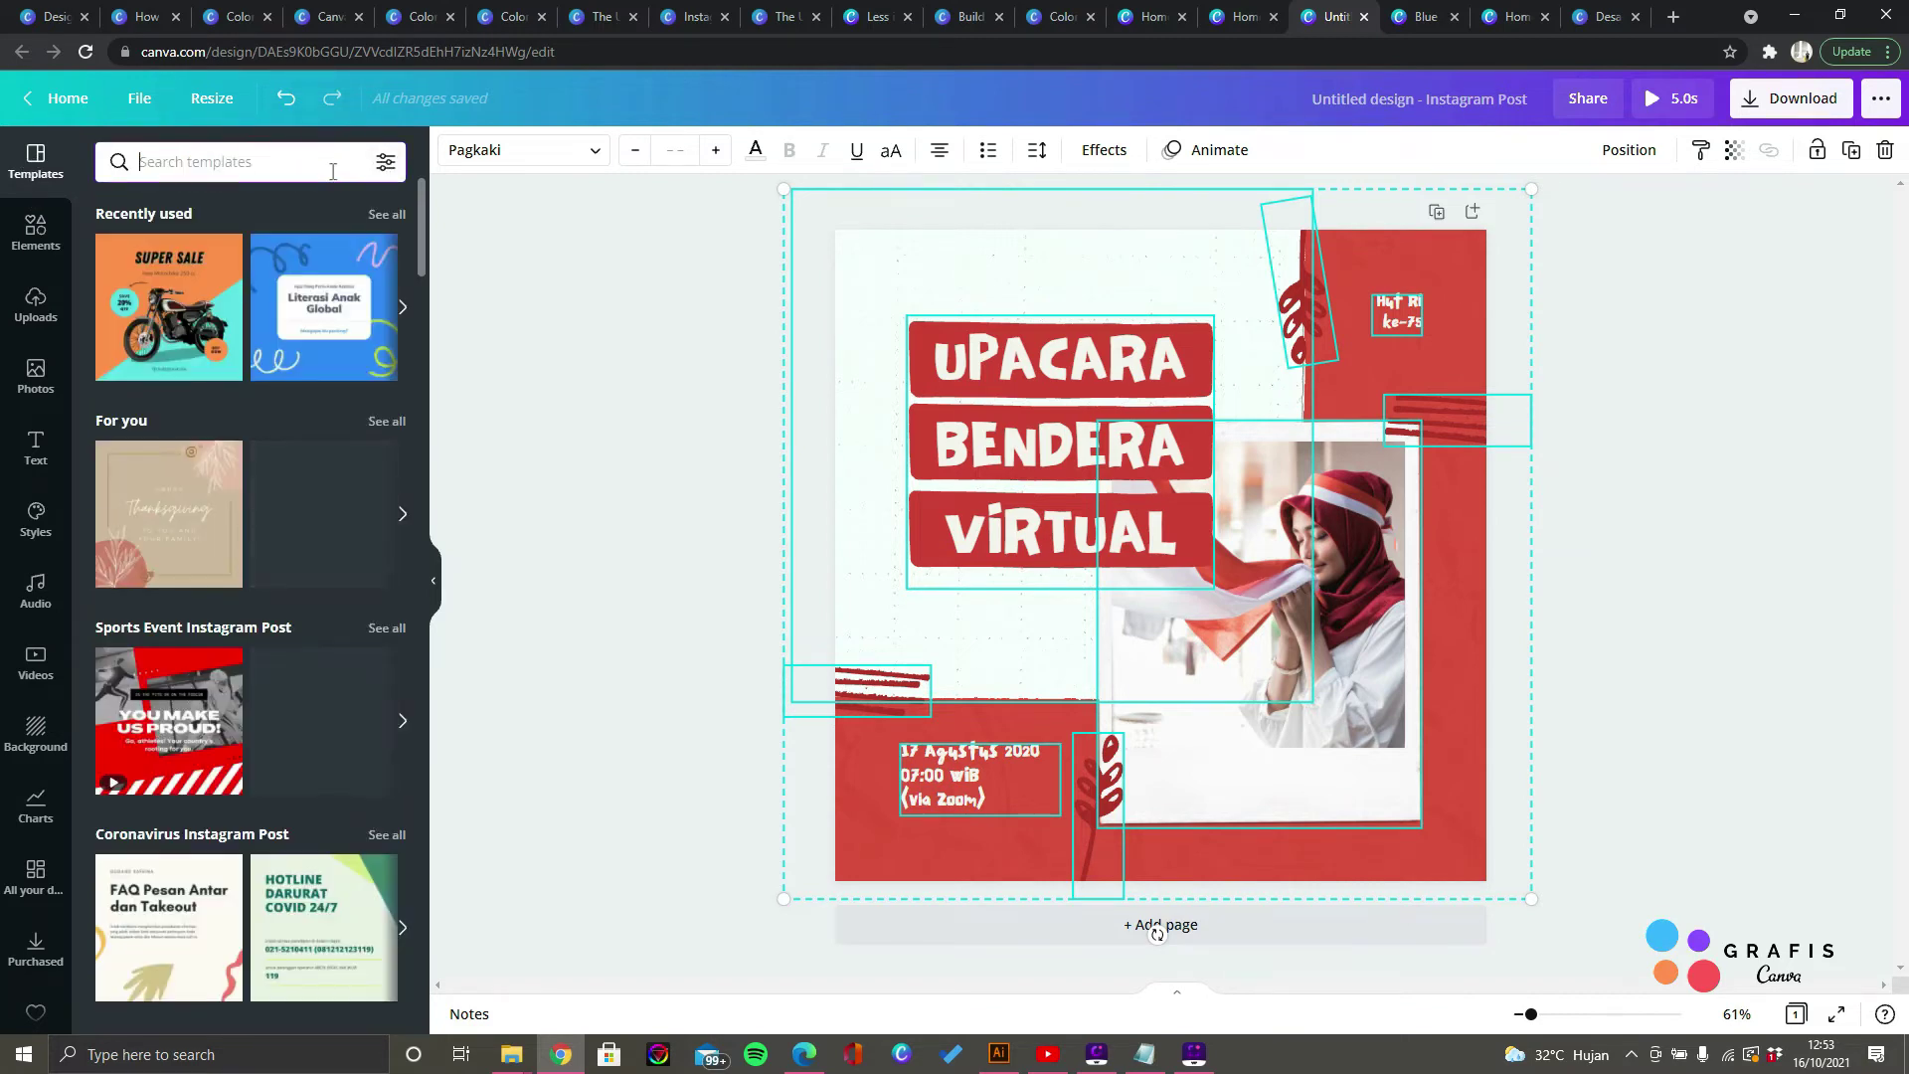
pyautogui.click(616, 419)
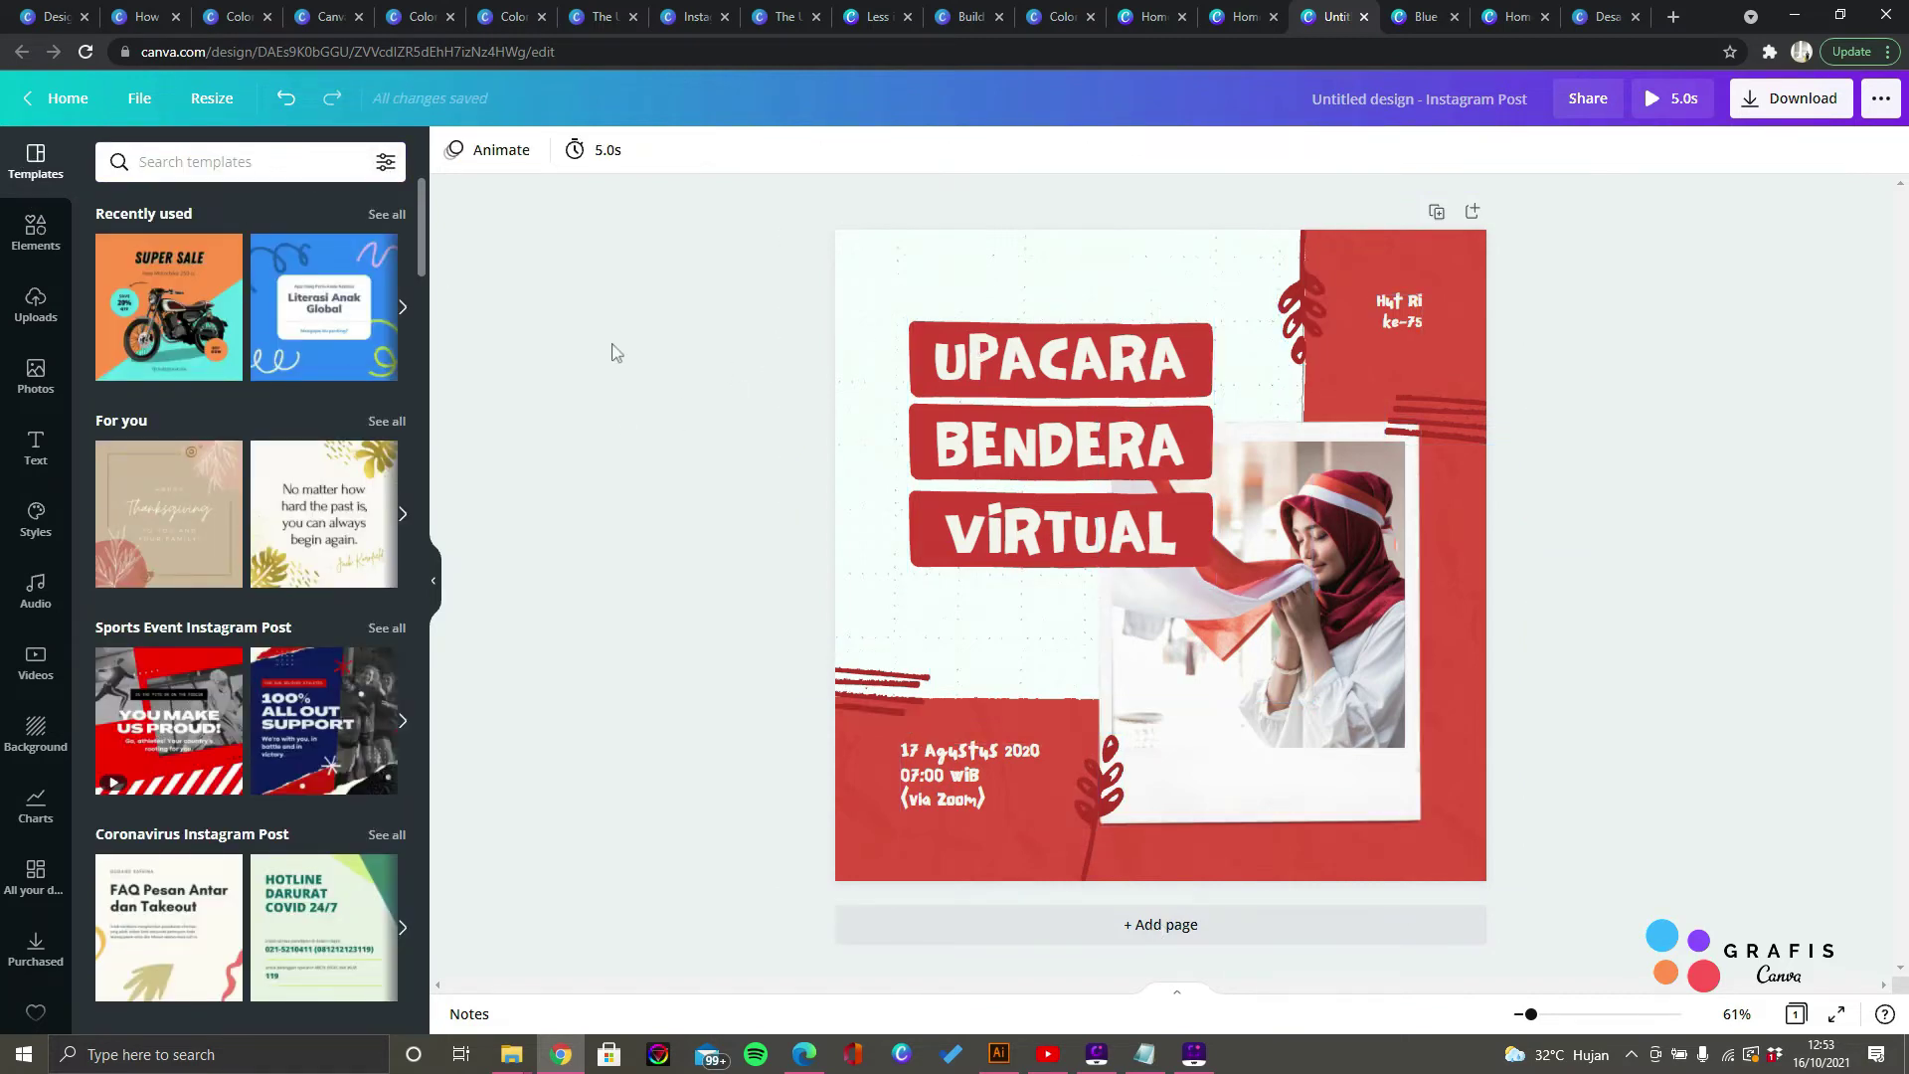
pyautogui.moveTo(692, 202); pyautogui.dragTo(1613, 874)
pyautogui.press('Delete')
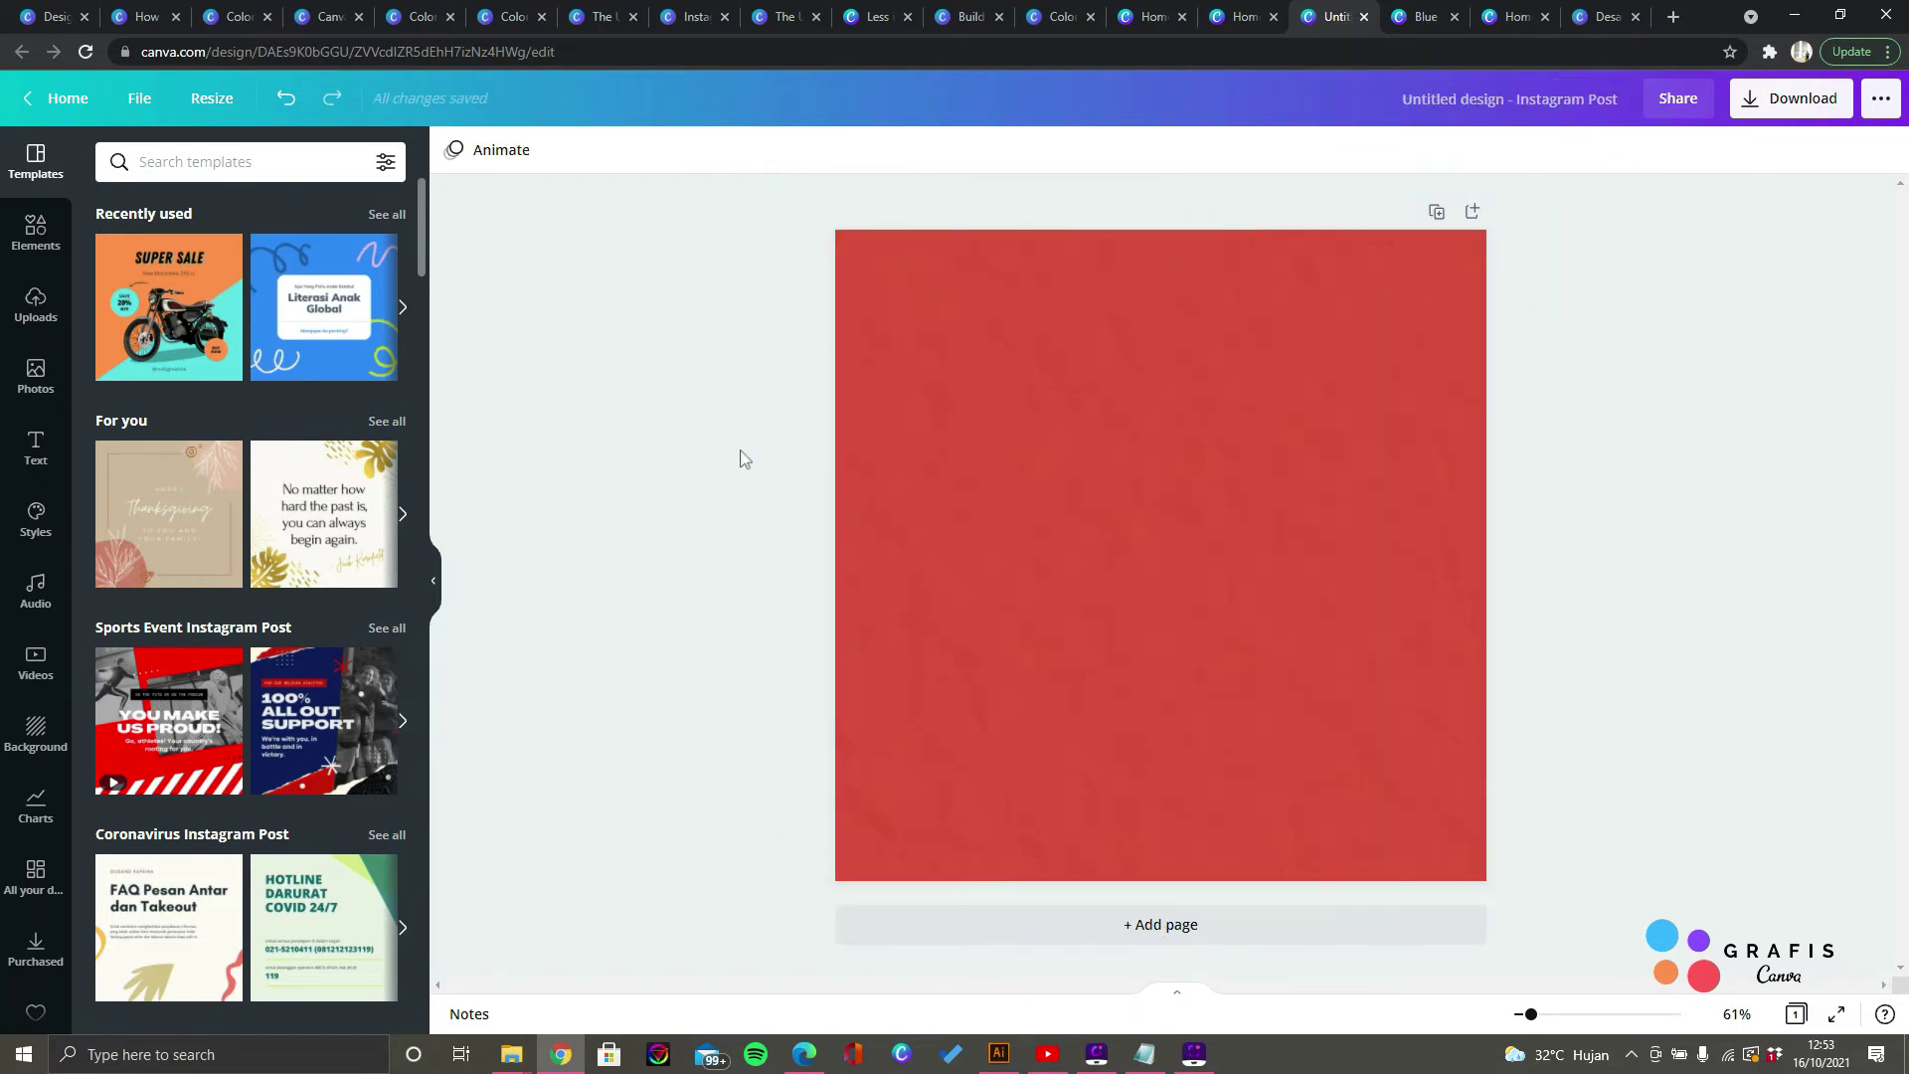
# Step: Look through the categories of the elements library and its recently used items
pyautogui.click(35, 231)
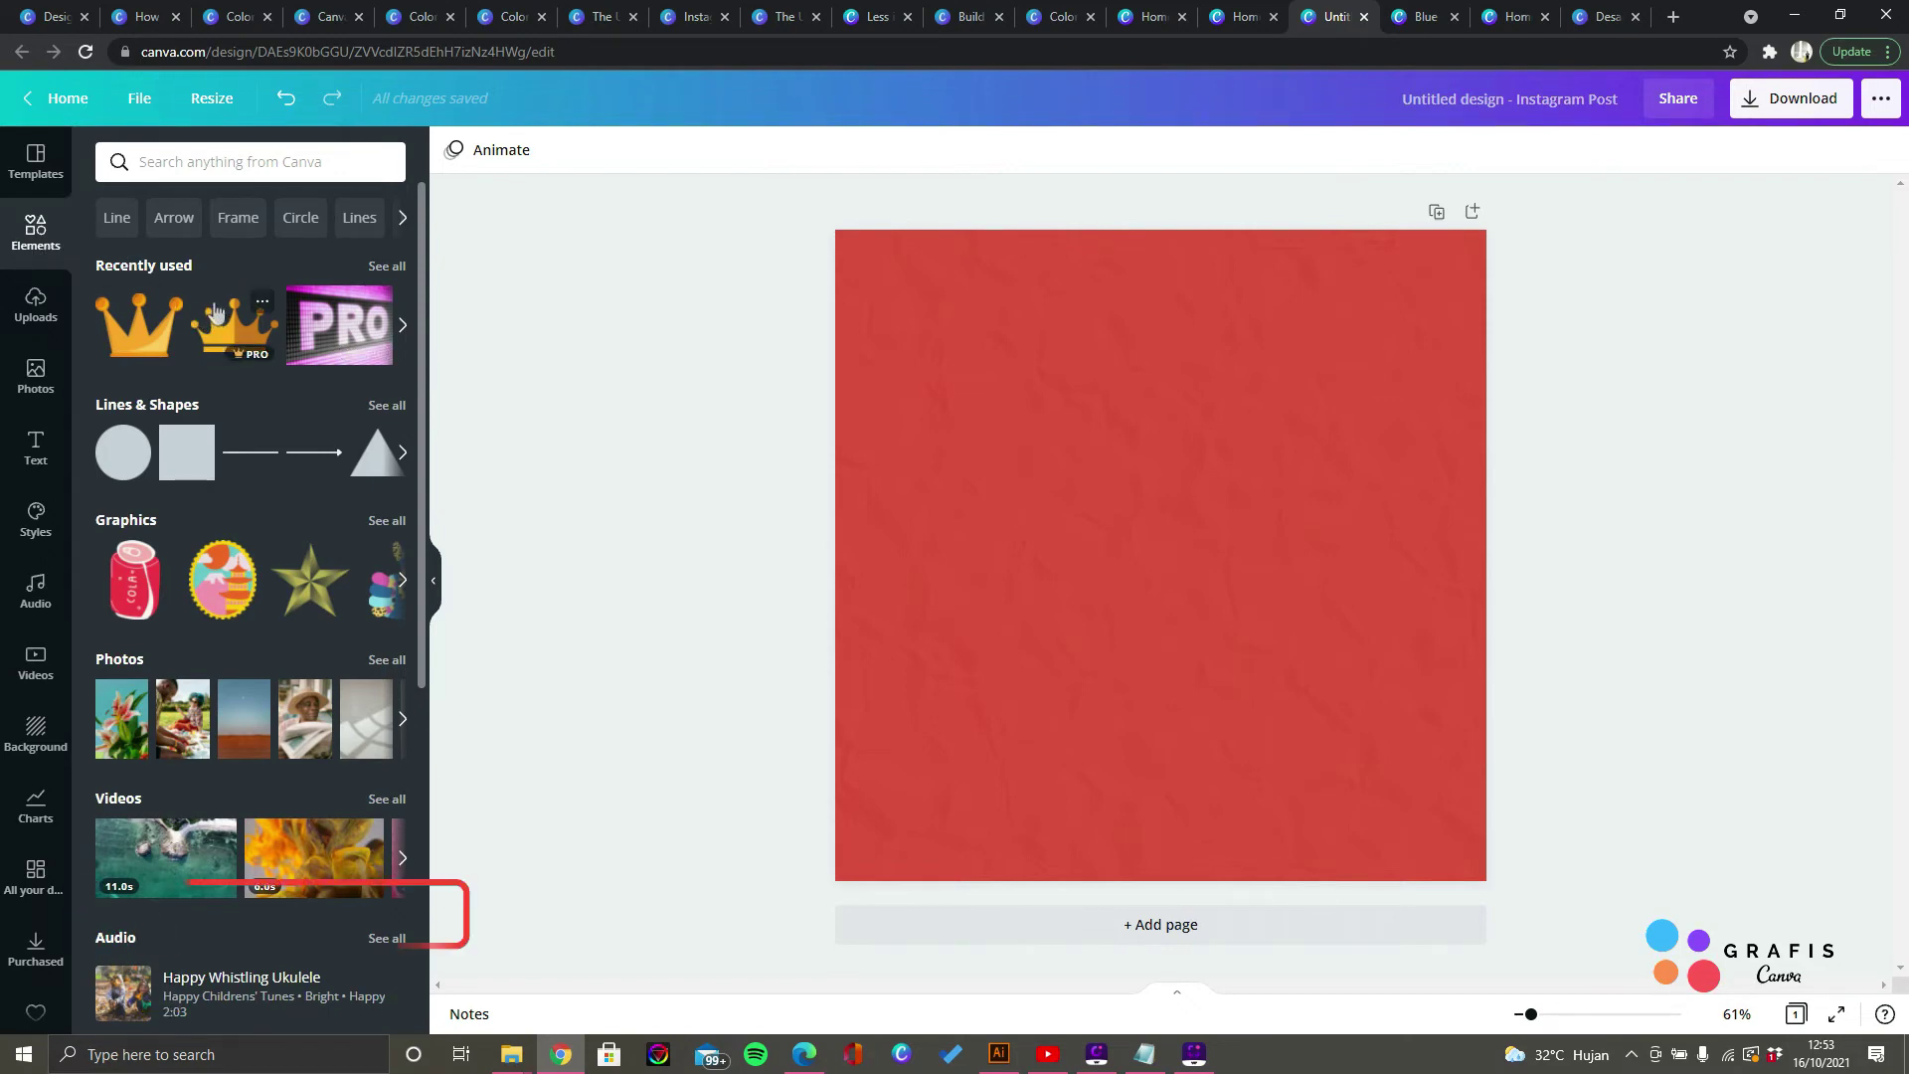
pyautogui.scroll(-3, 302, 590)
pyautogui.scroll(-3, 300, 587)
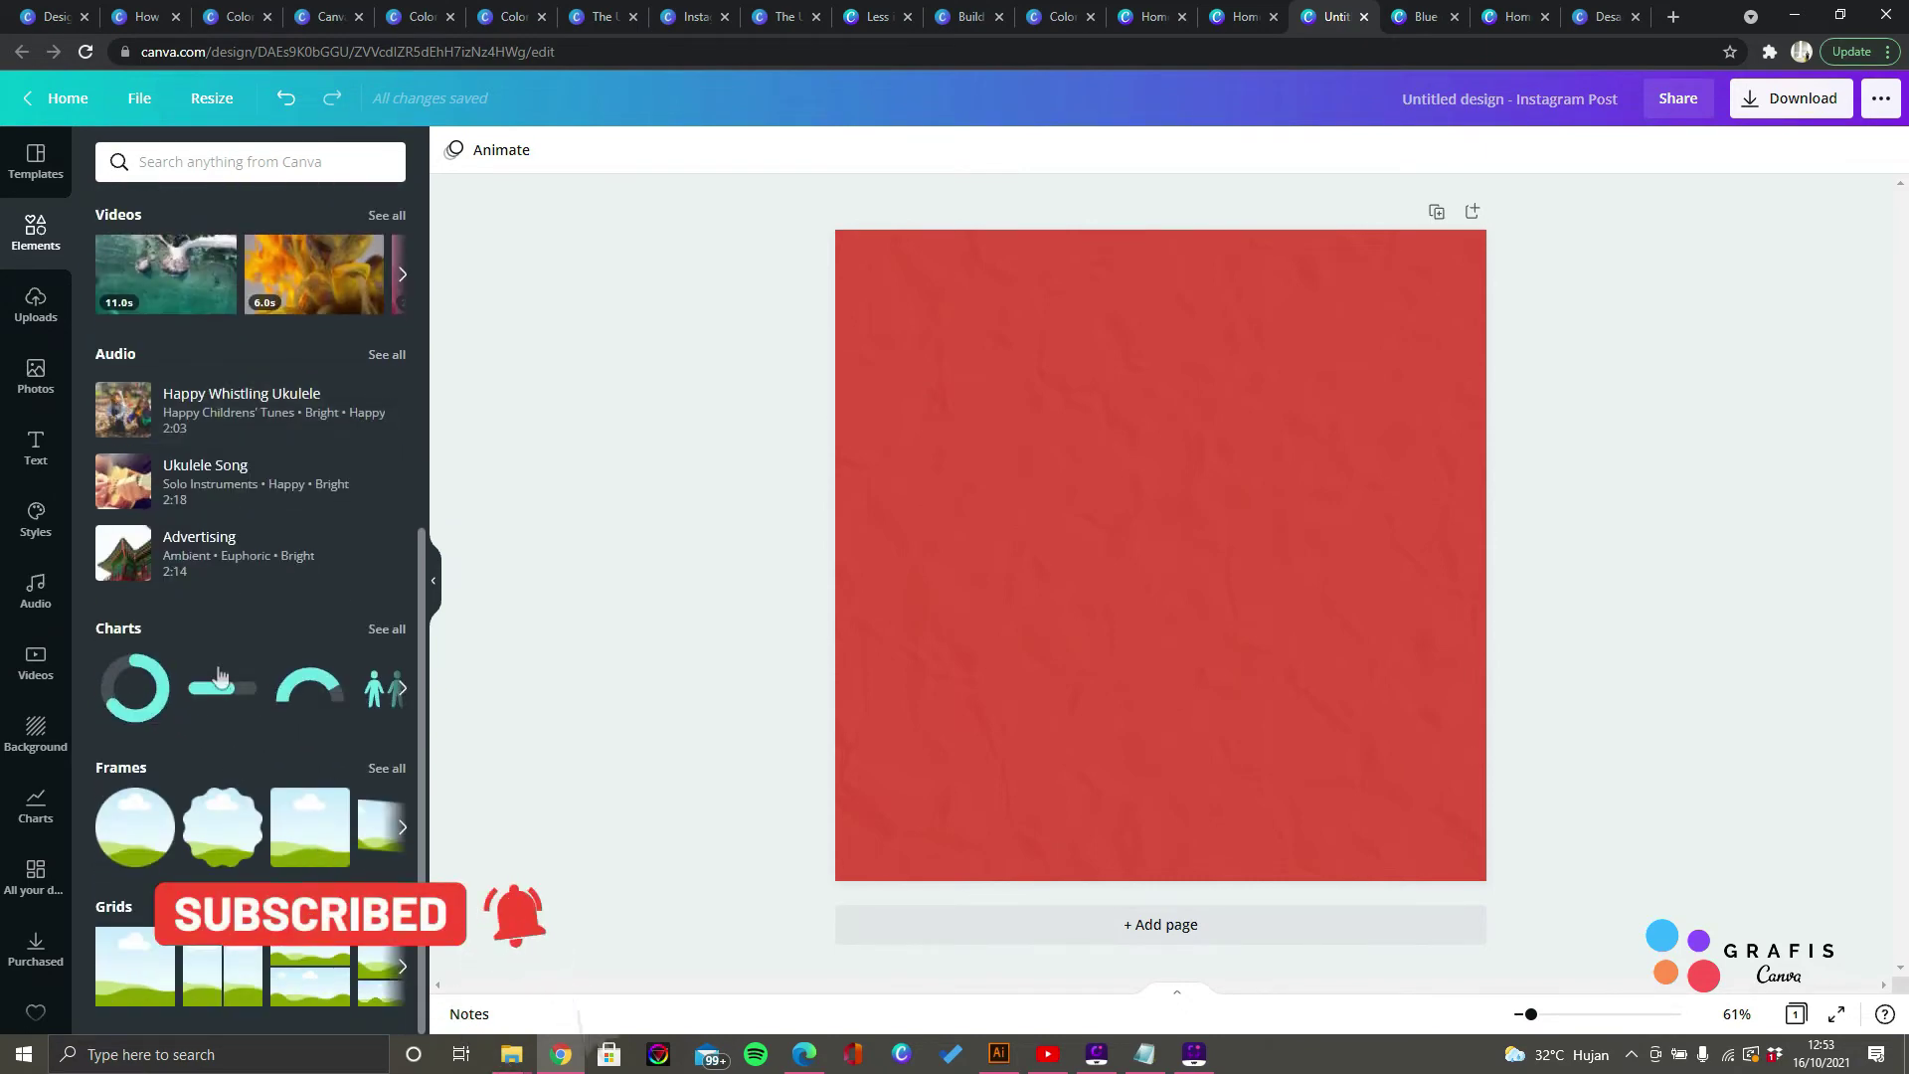
pyautogui.scroll(6, 239, 606)
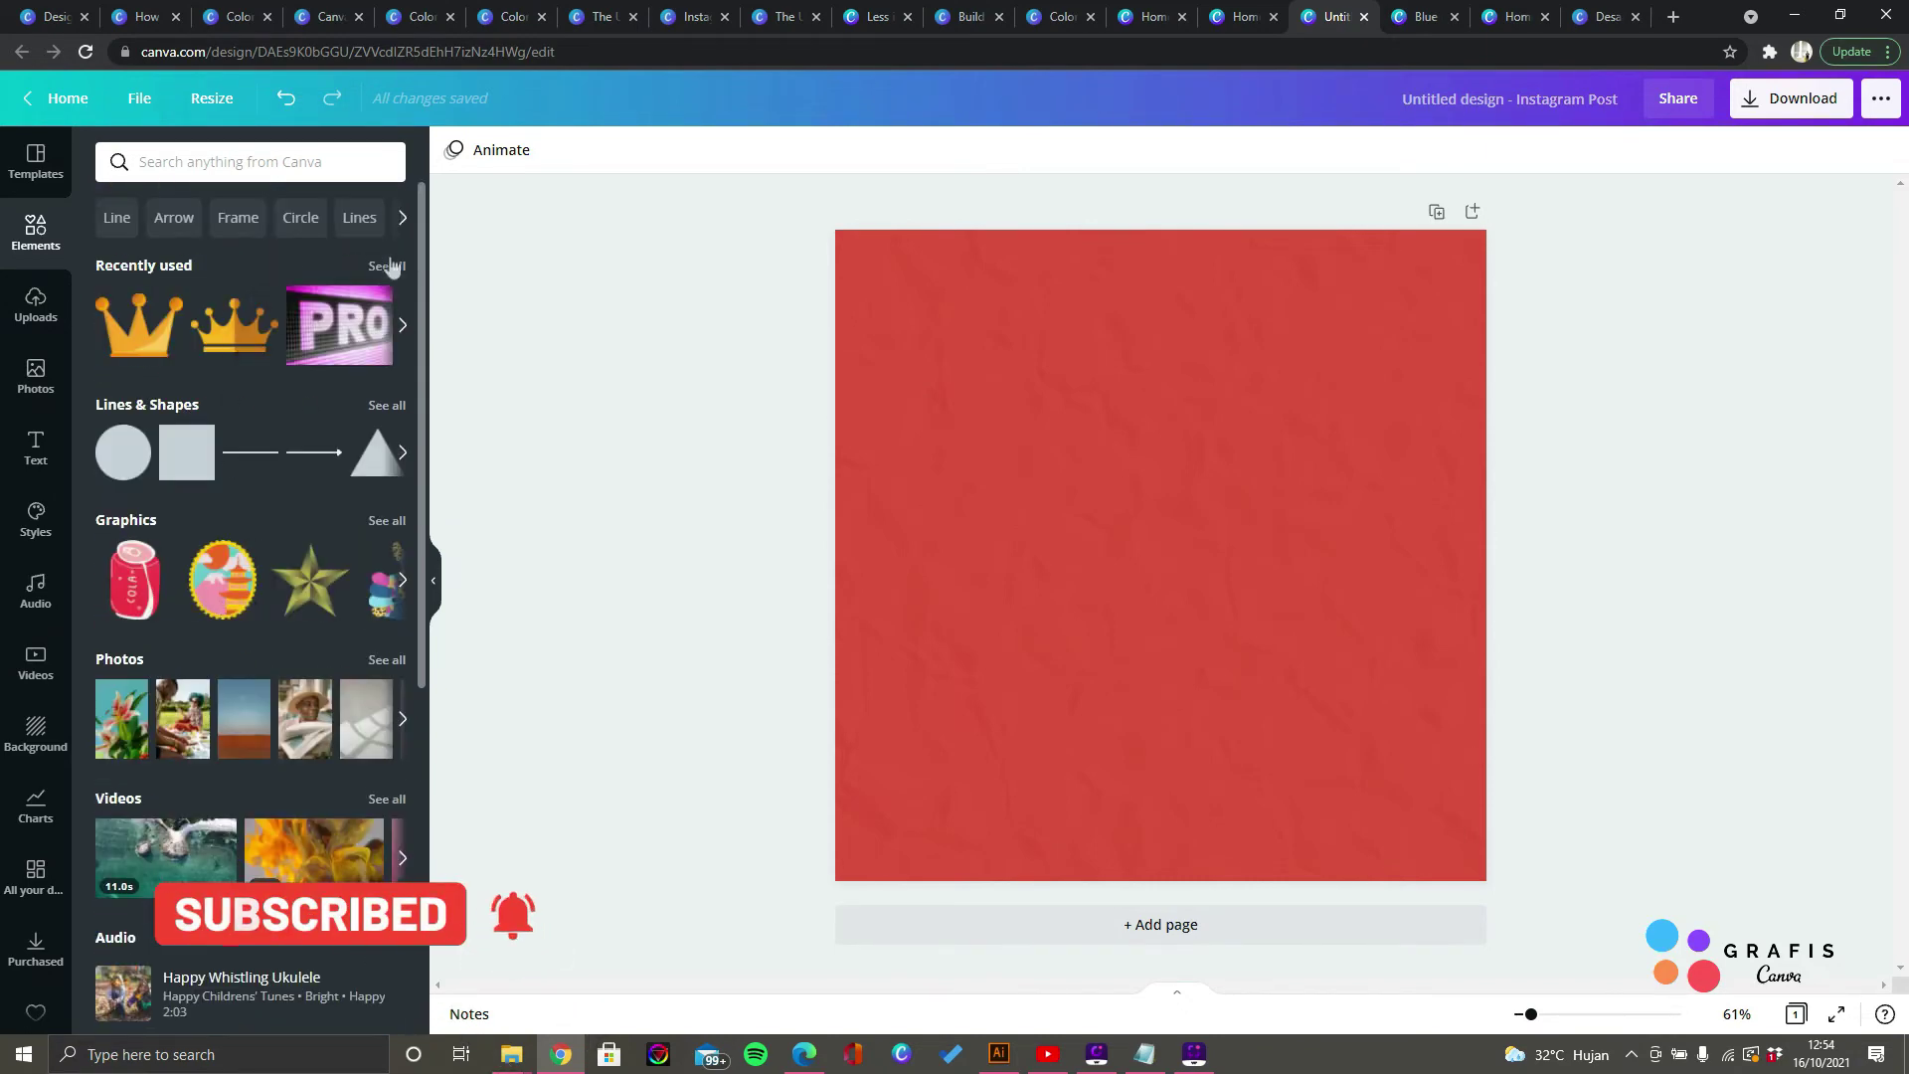
pyautogui.click(403, 324)
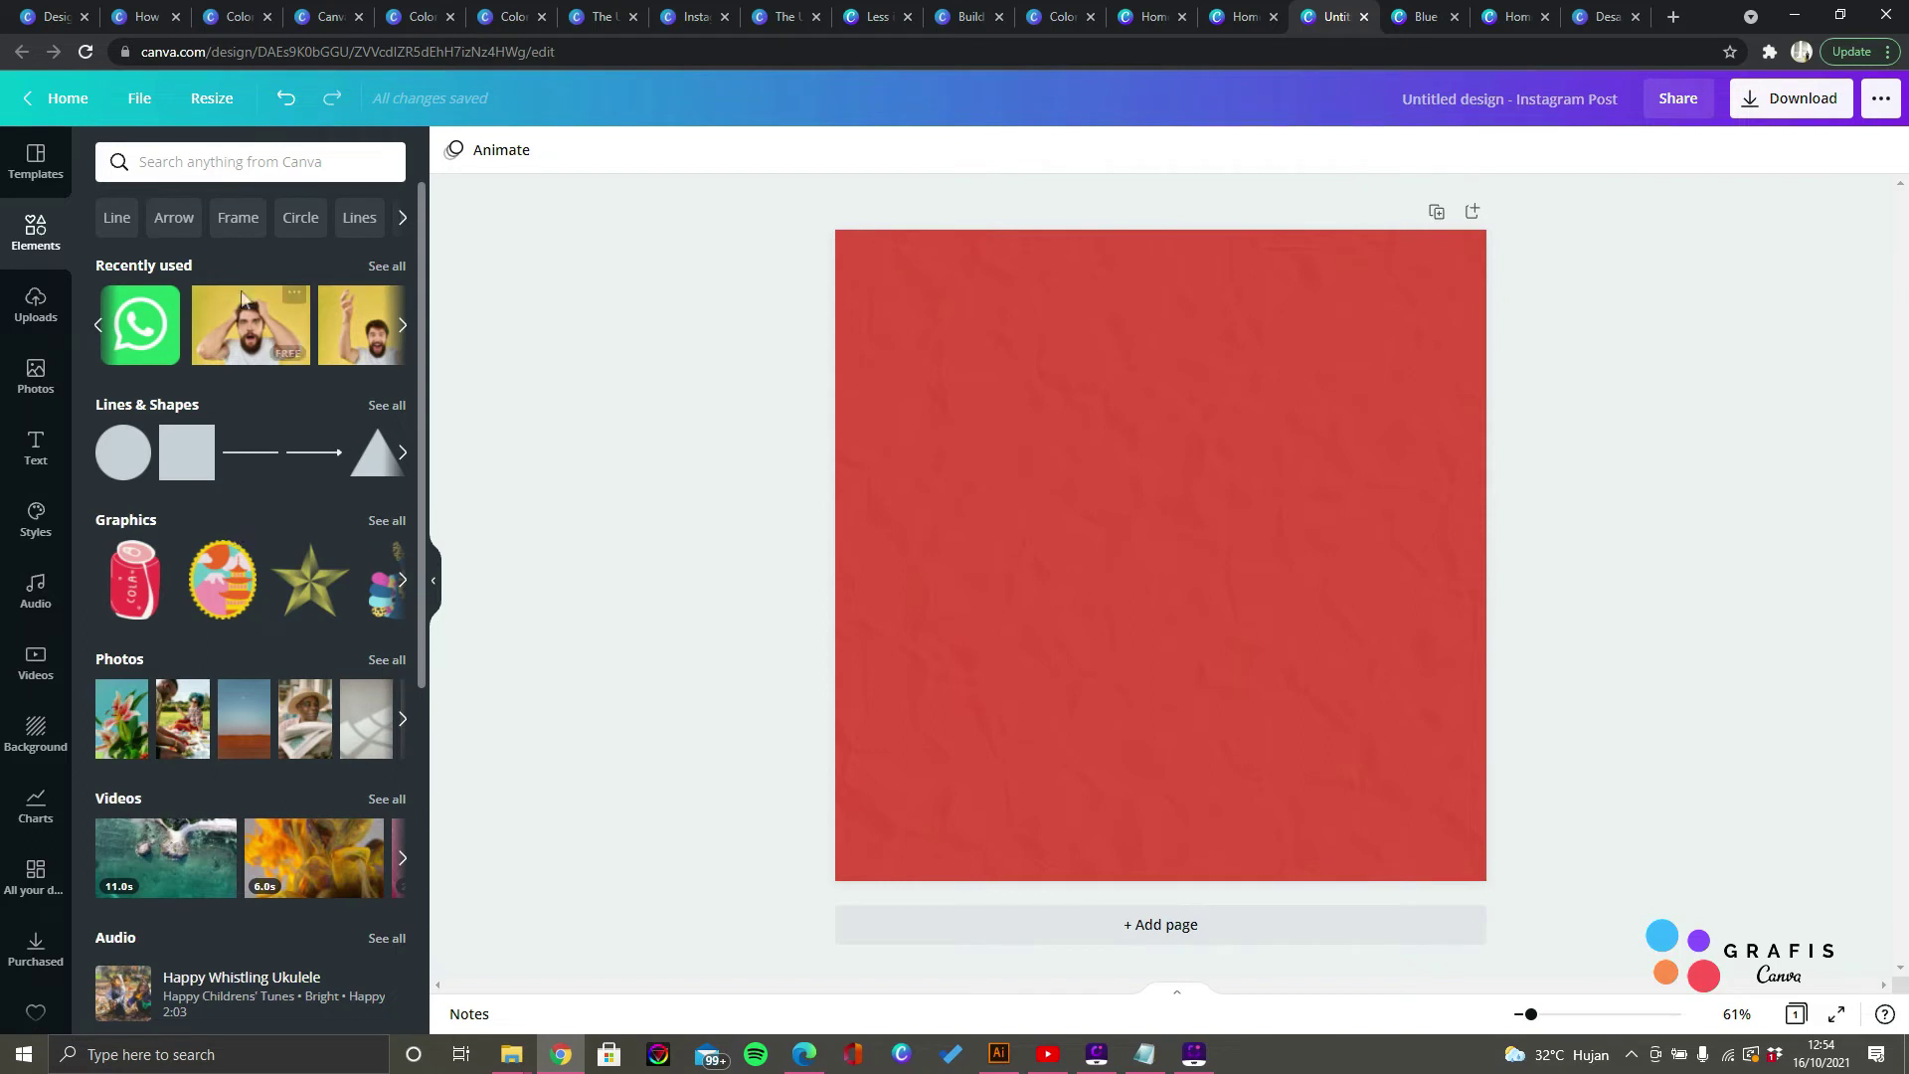
pyautogui.click(97, 325)
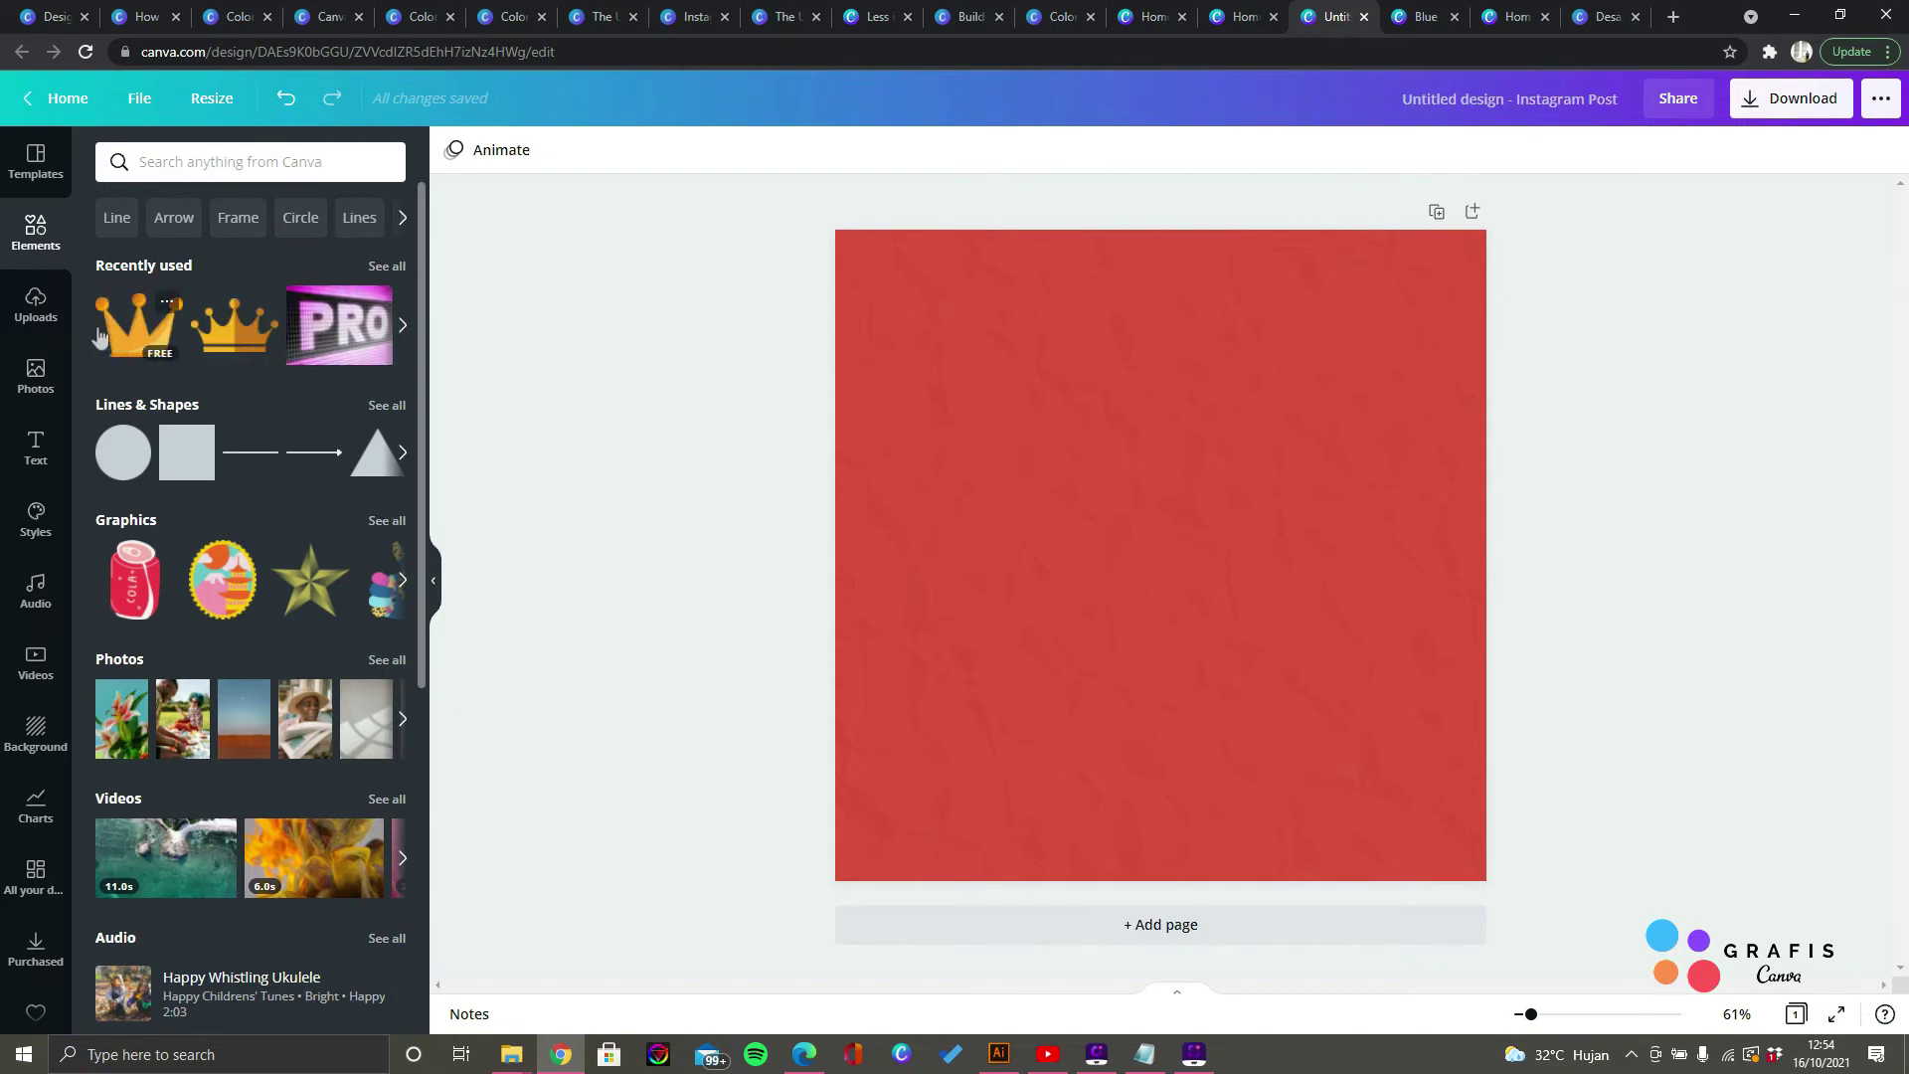
# Step: Add the free golden crown from the recently used elements and shrink it to about 242 × 178 in the page's upper-left area
pyautogui.click(139, 324)
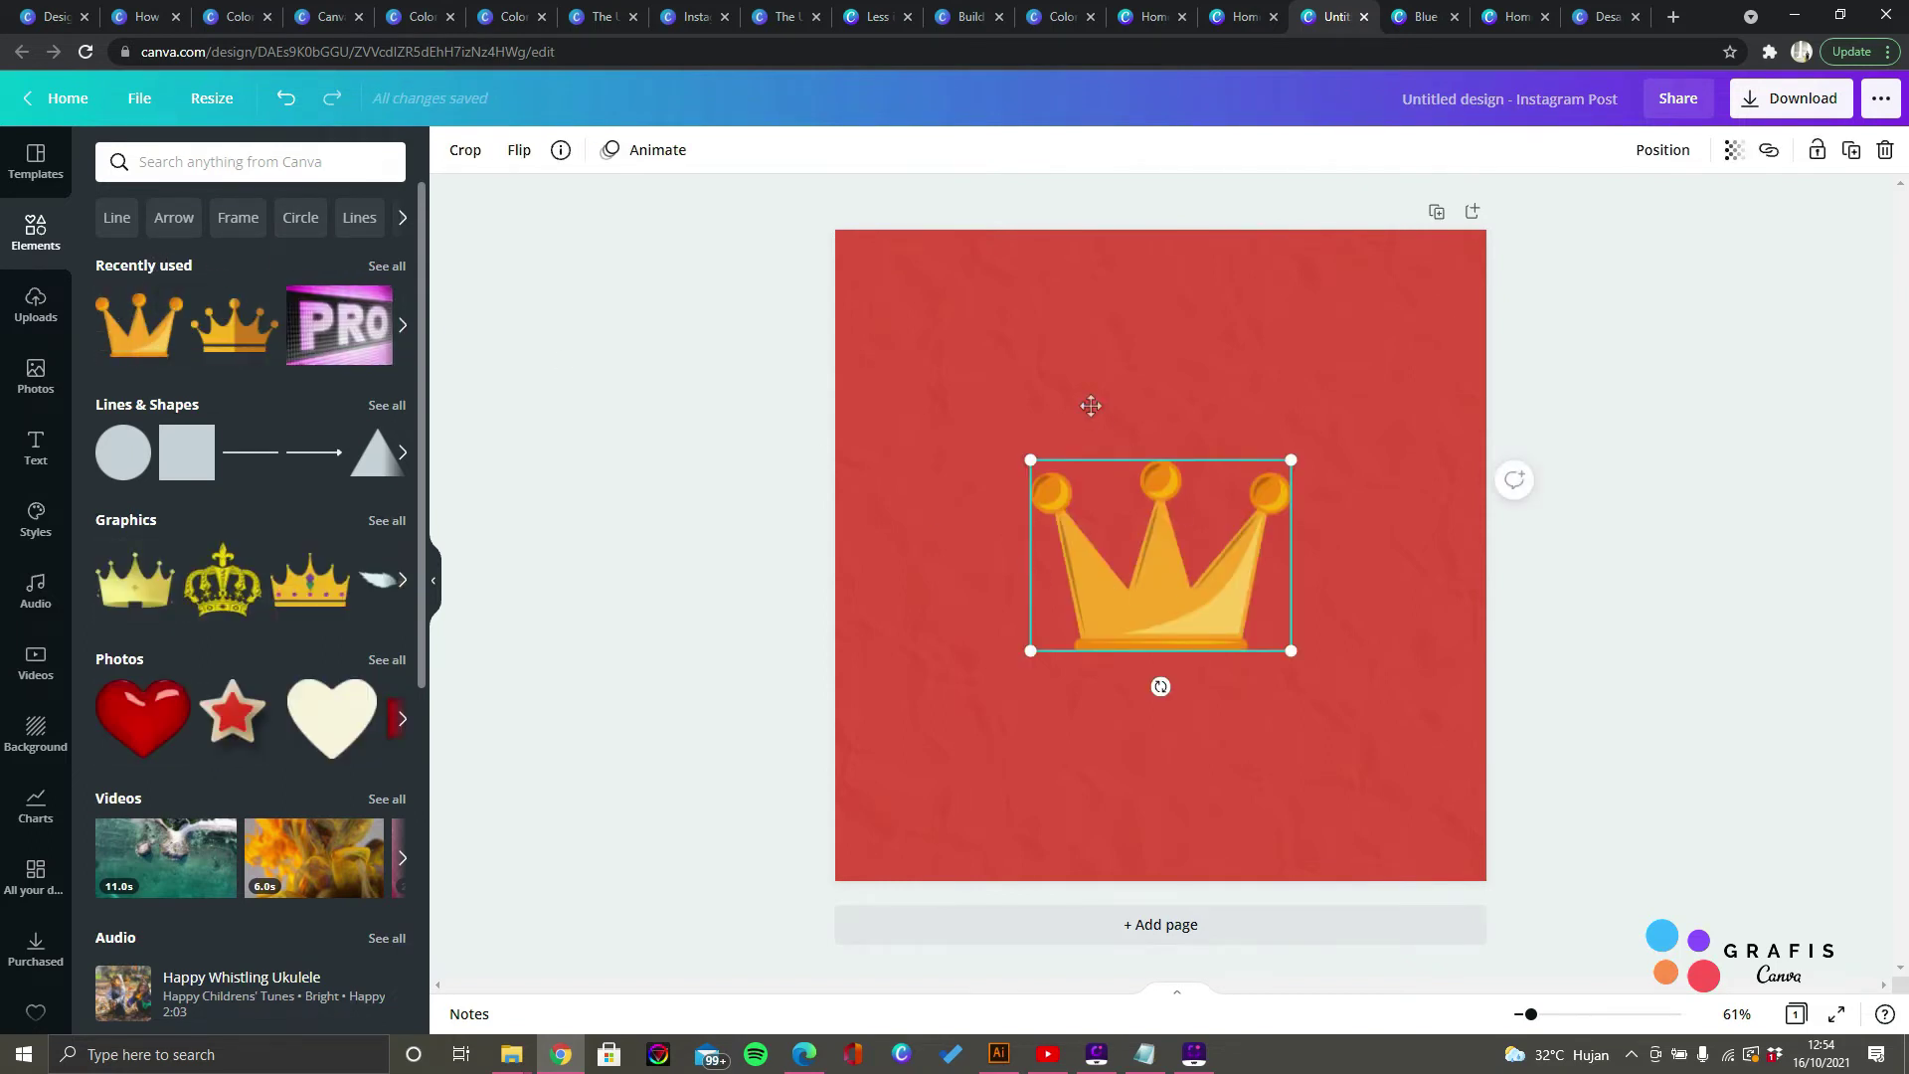
pyautogui.moveTo(1273, 481); pyautogui.dragTo(1071, 402)
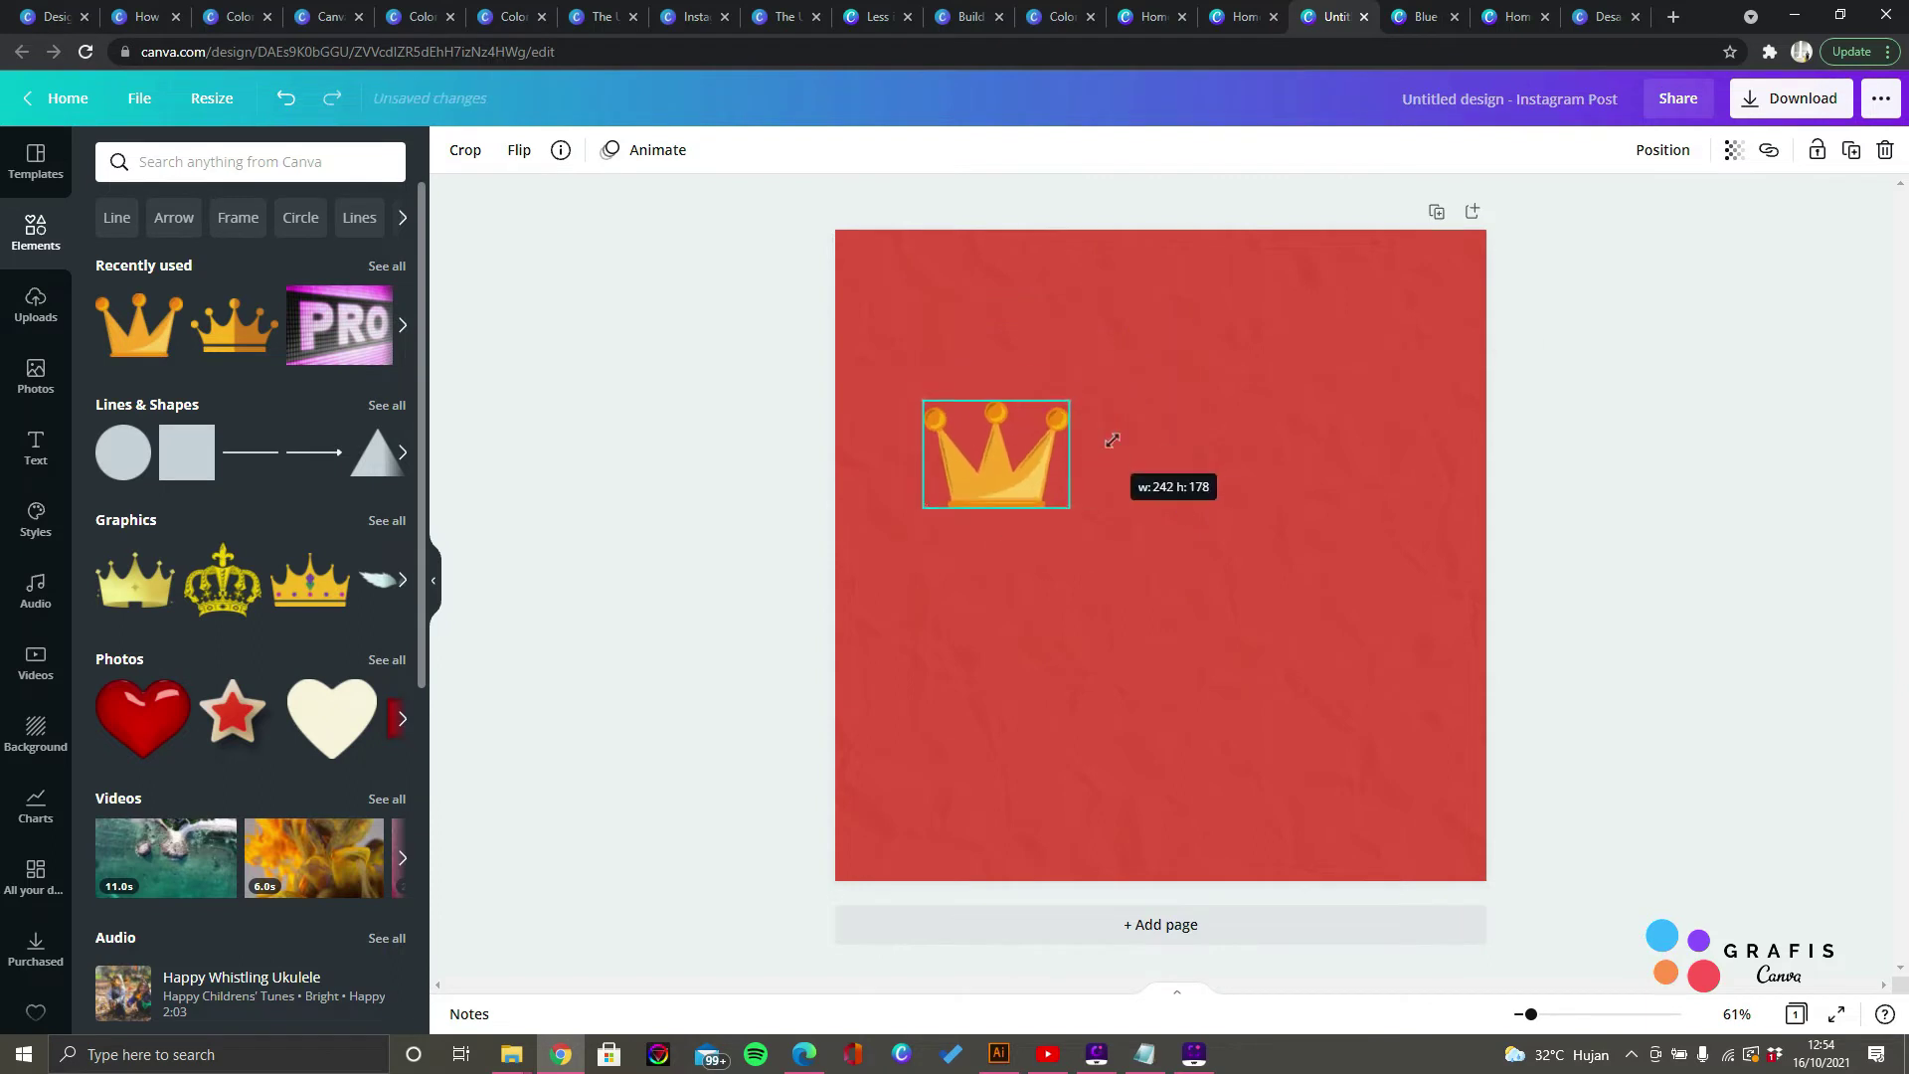
# Step: Change the colour of the page's red paper background to white
pyautogui.click(699, 216)
pyautogui.click(452, 152)
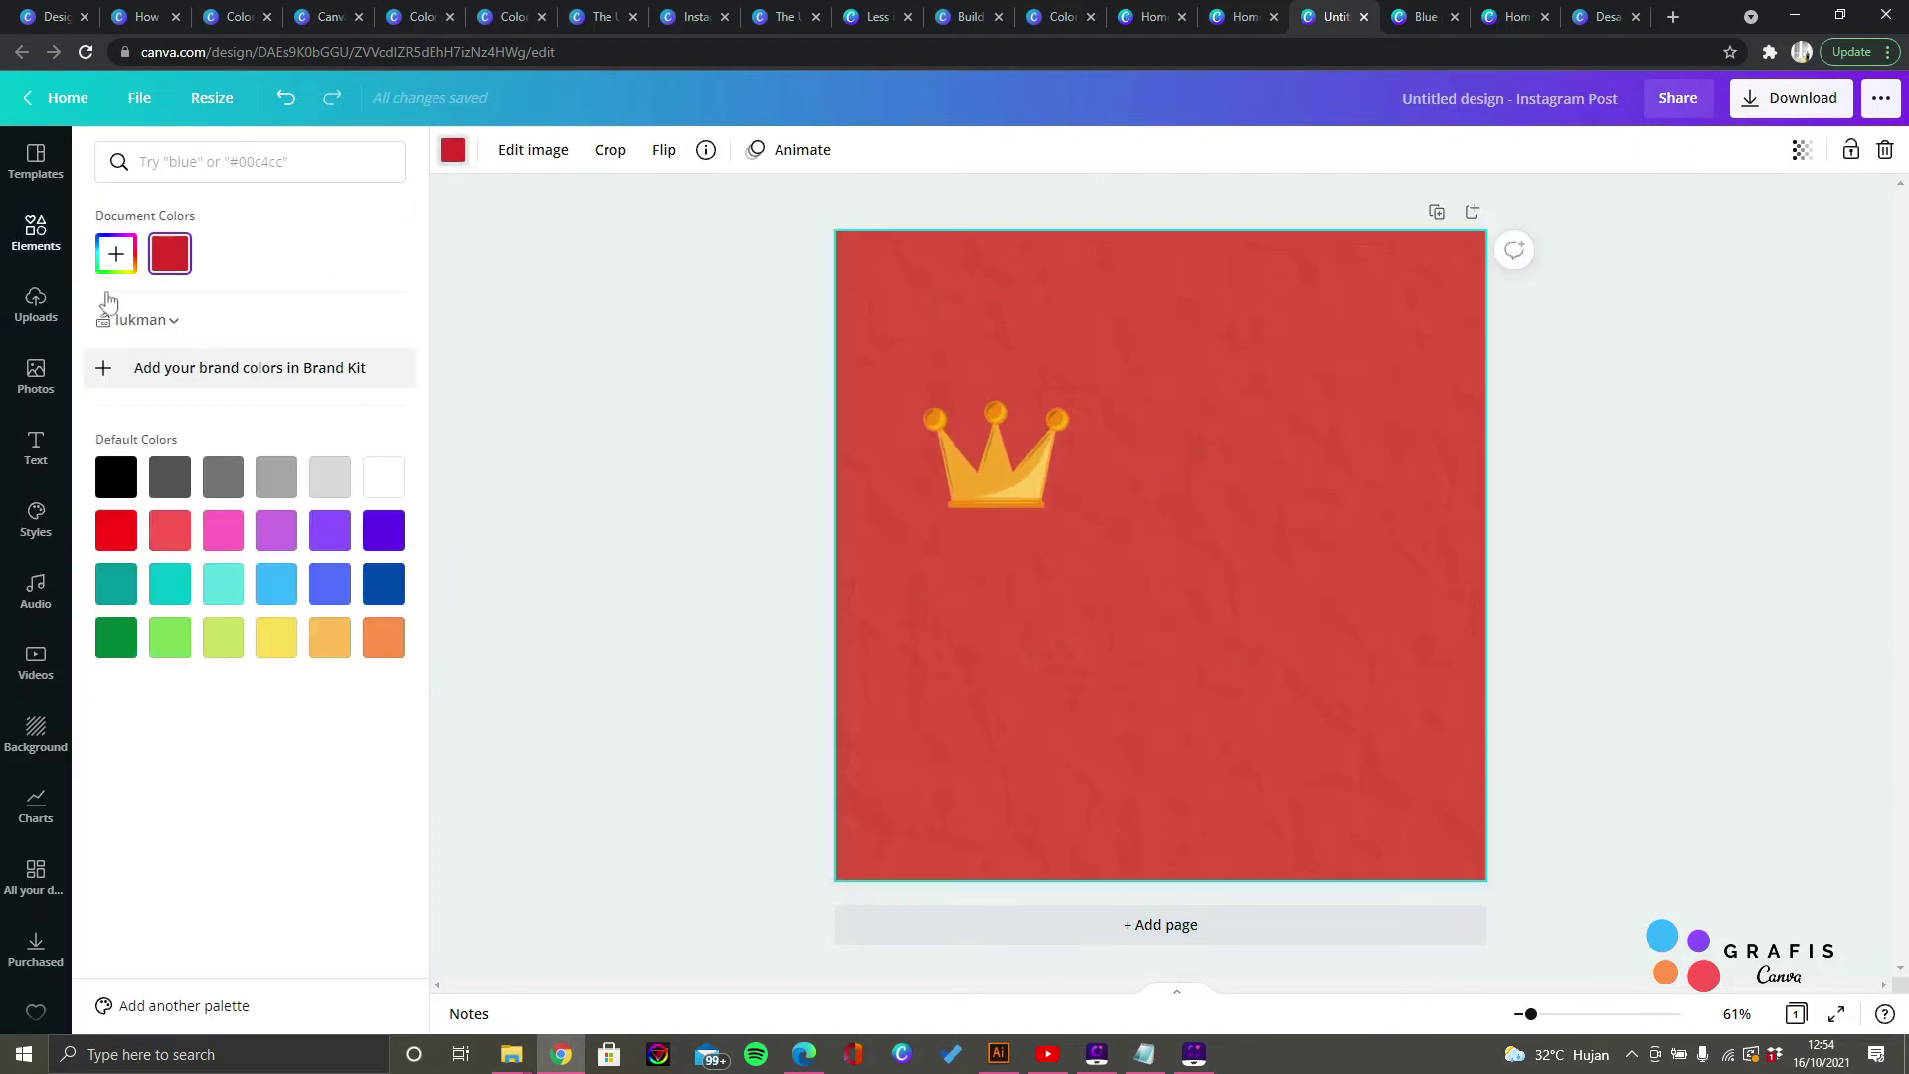
pyautogui.click(379, 479)
pyautogui.click(647, 375)
# Step: Move the crown up towards the page's upper edge and keep it selected
pyautogui.moveTo(992, 463); pyautogui.dragTo(1010, 355)
pyautogui.click(553, 391)
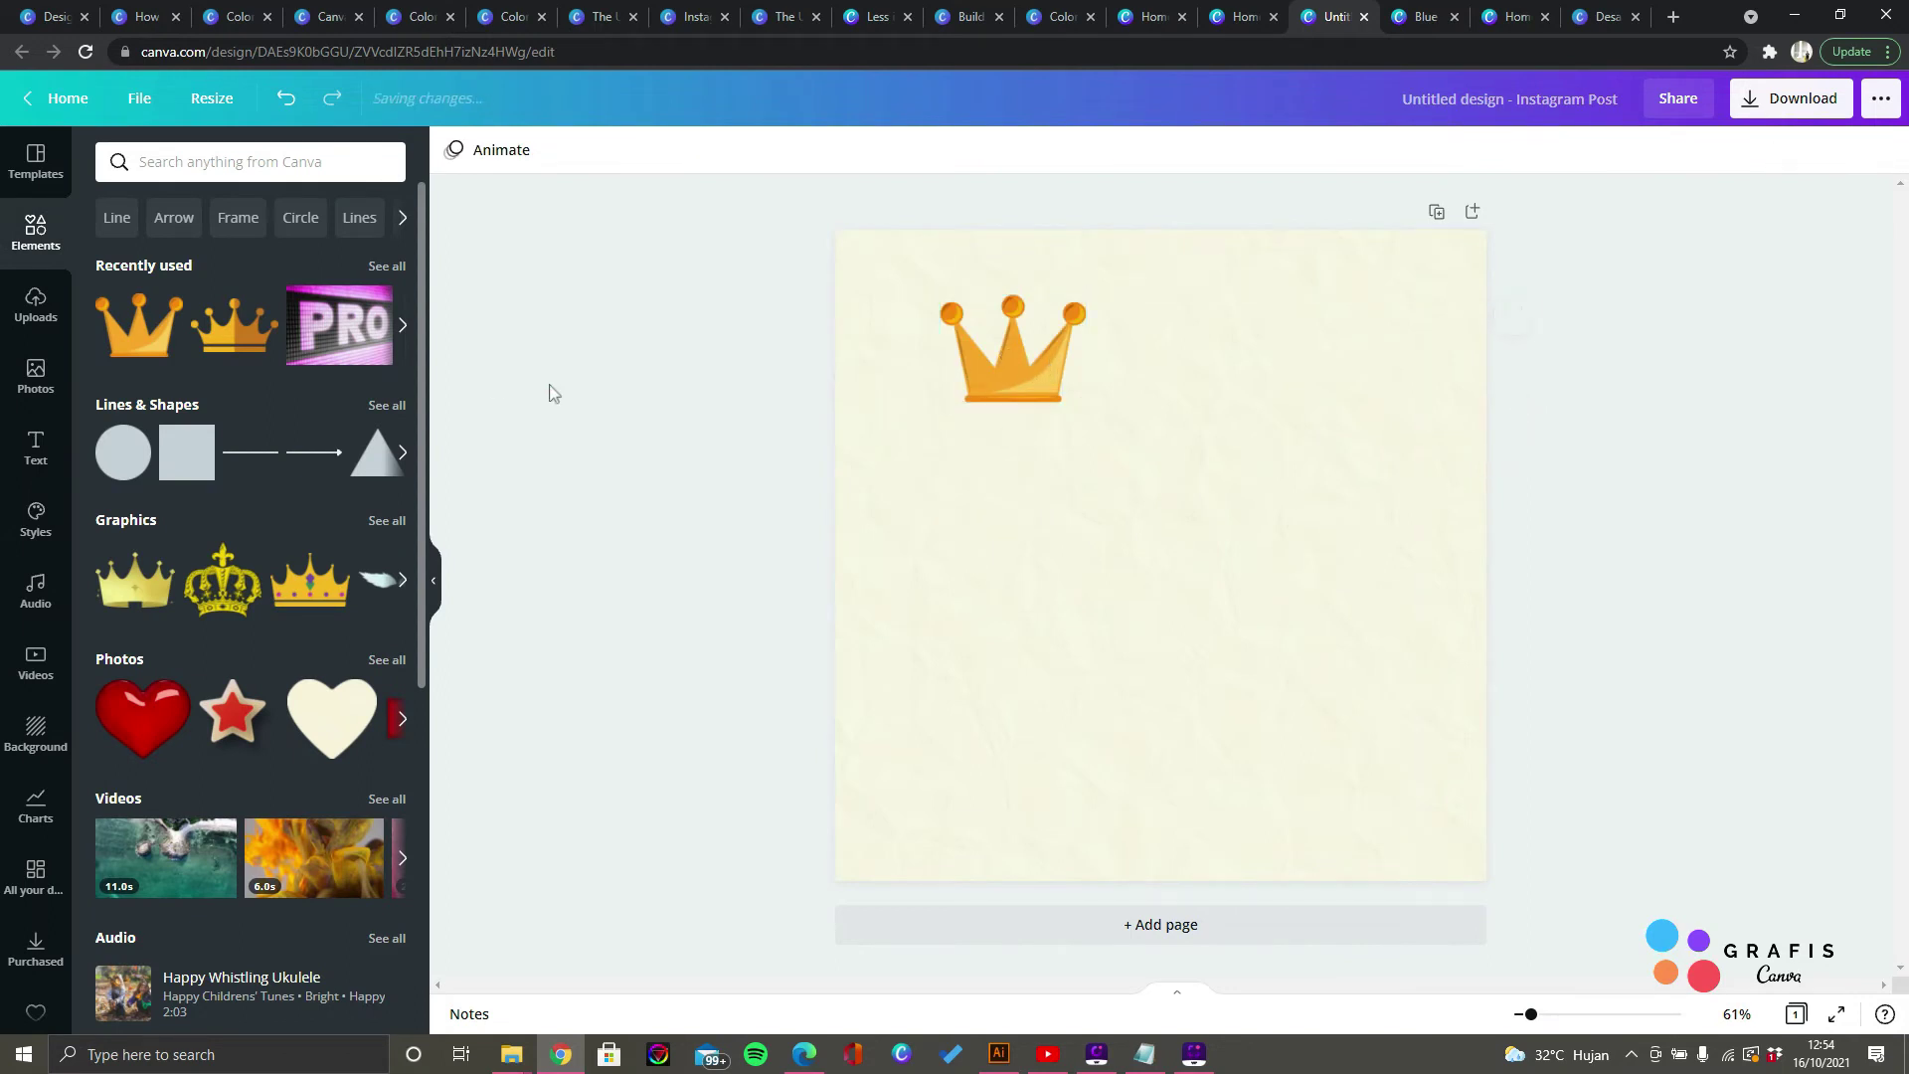
pyautogui.click(1042, 365)
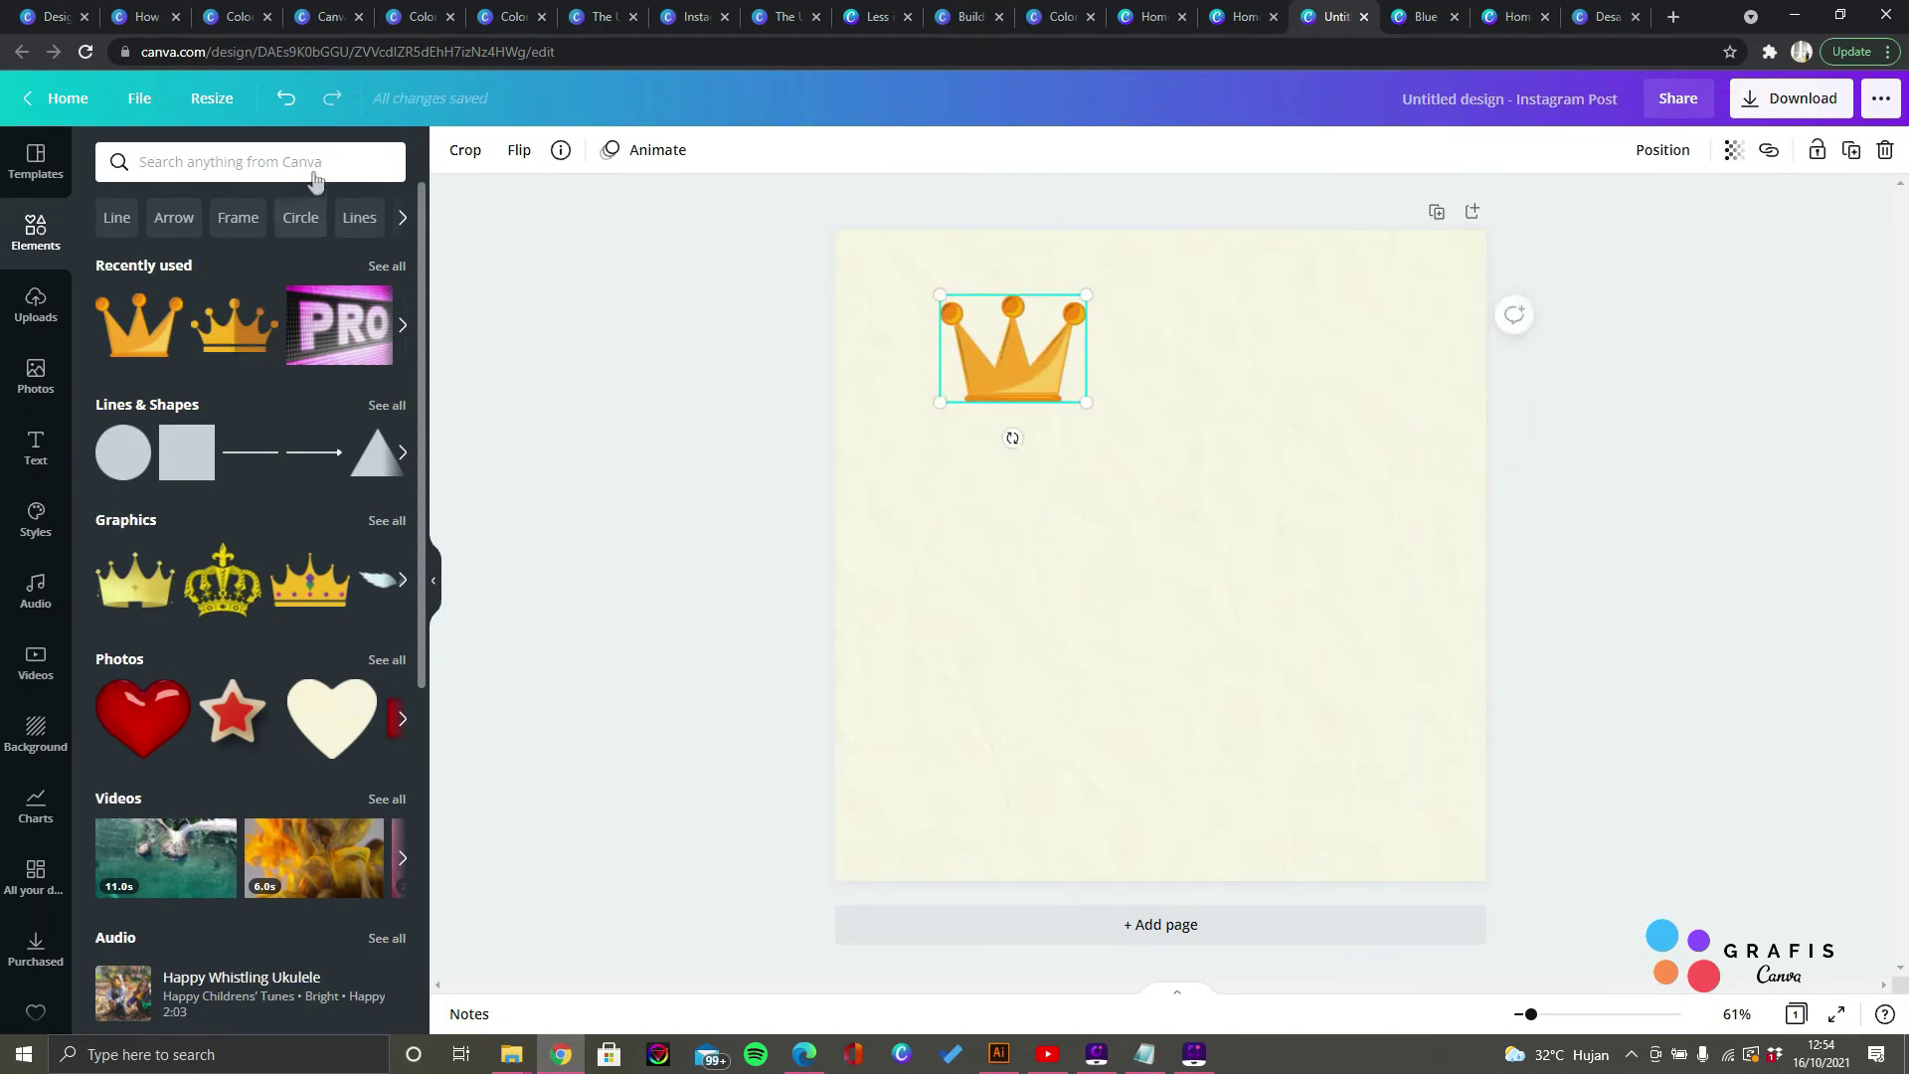
# Step: Search the elements for "bendera" and add the free red-and-white flag on a pole to the right half of the page
pyautogui.click(314, 177)
pyautogui.write('bendera')
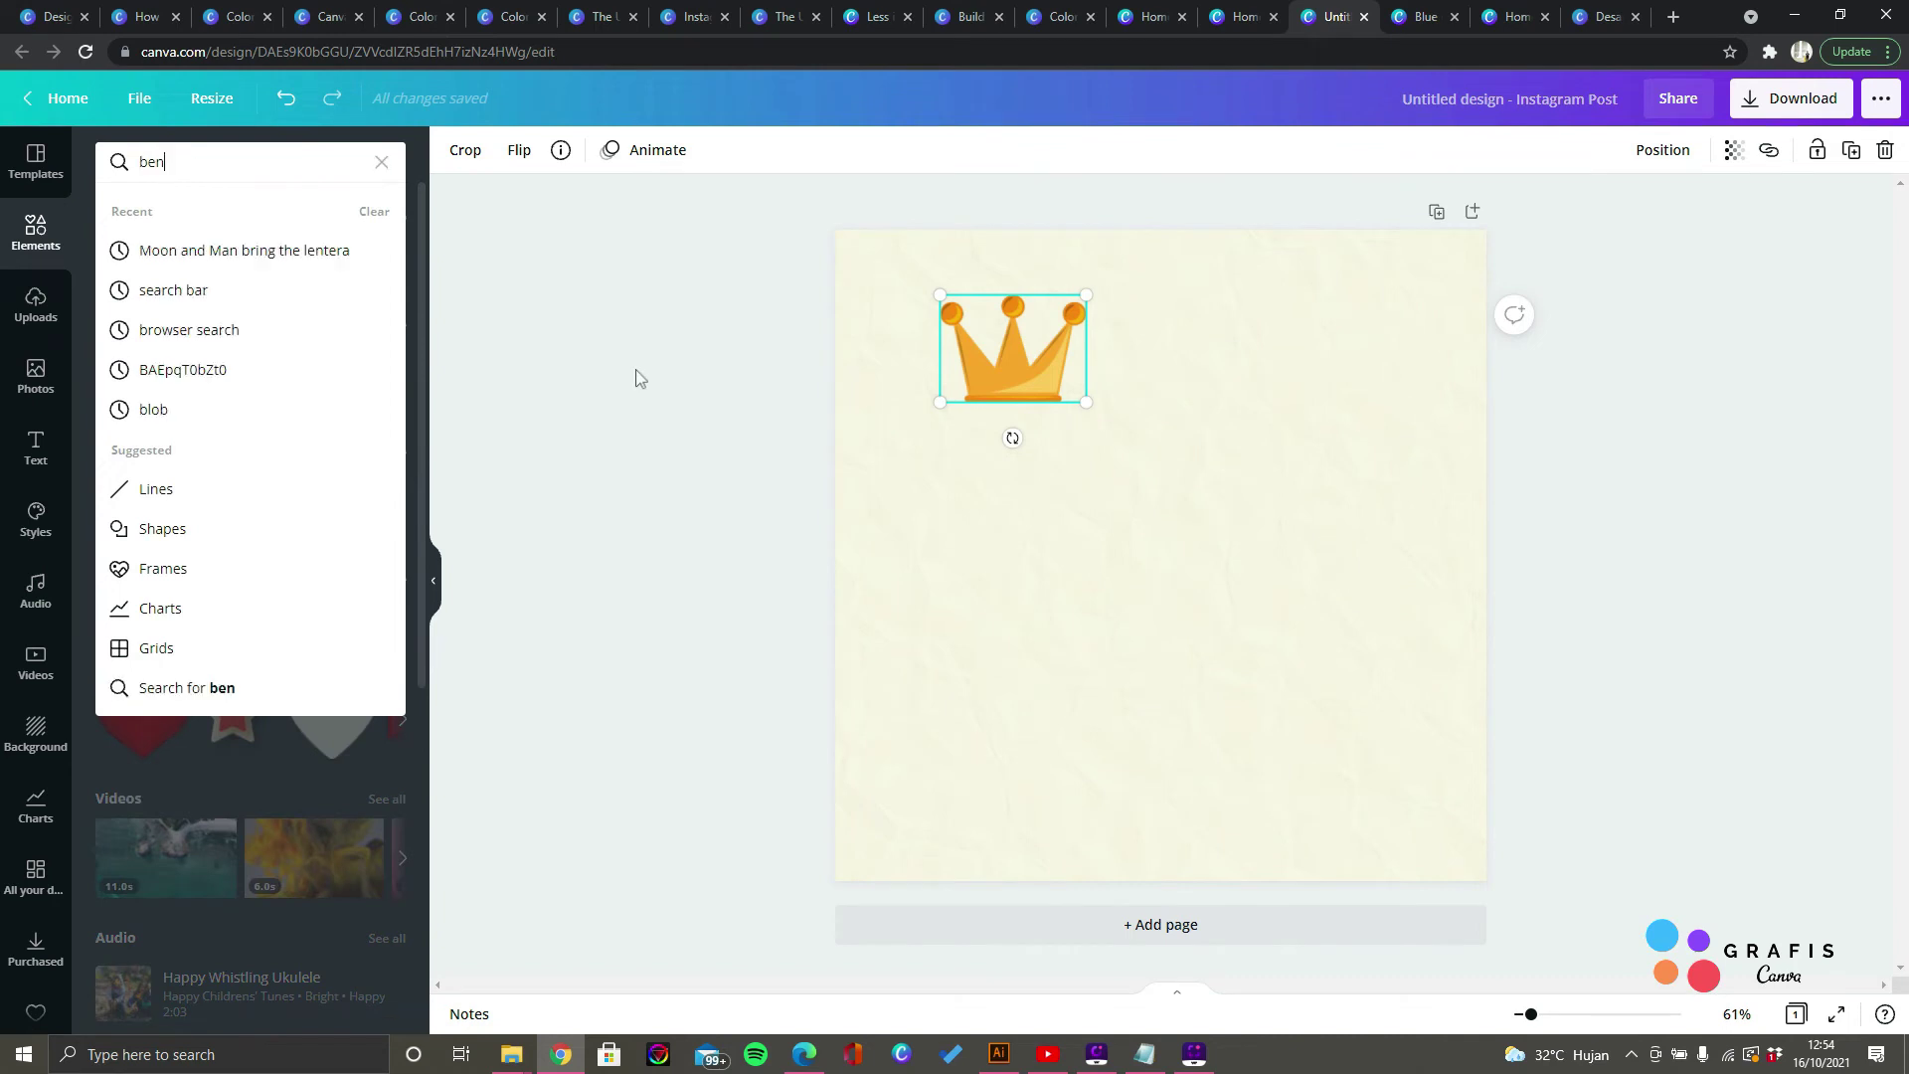
pyautogui.press('Return')
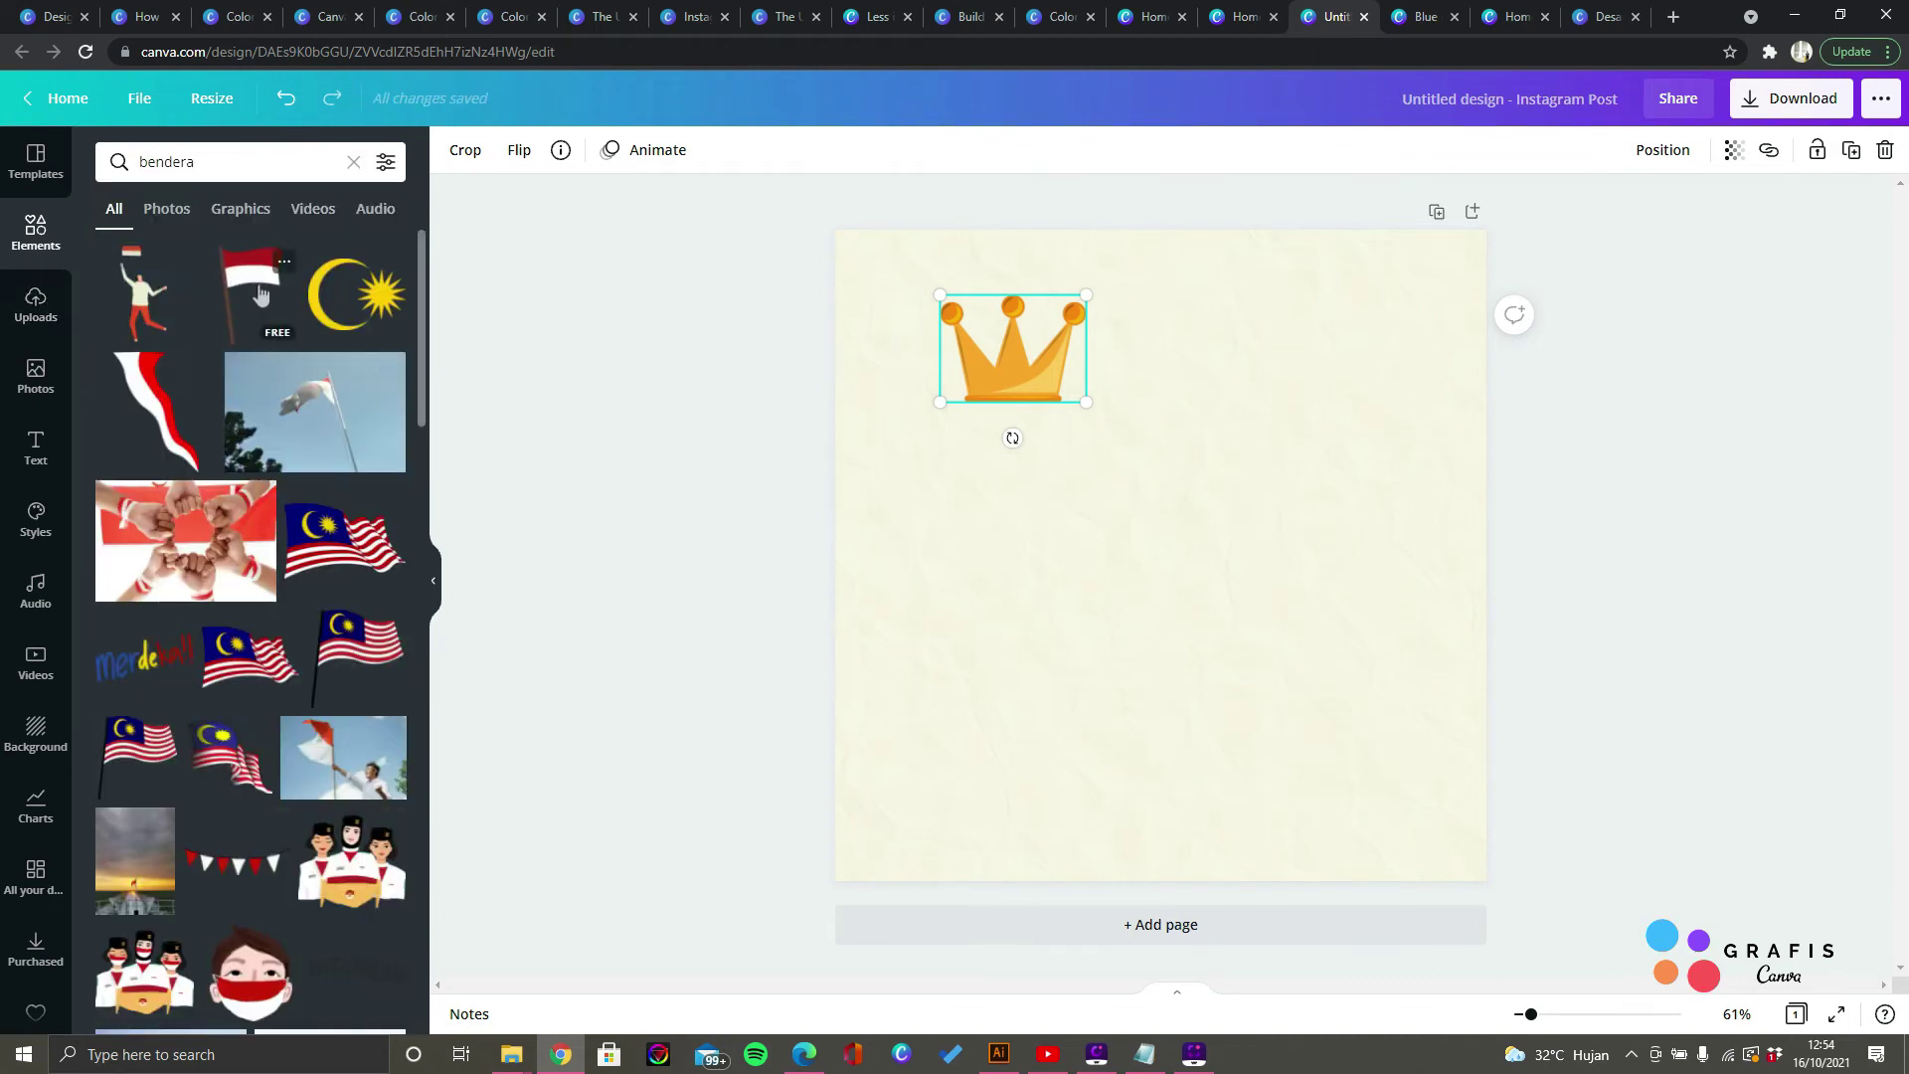
pyautogui.click(254, 281)
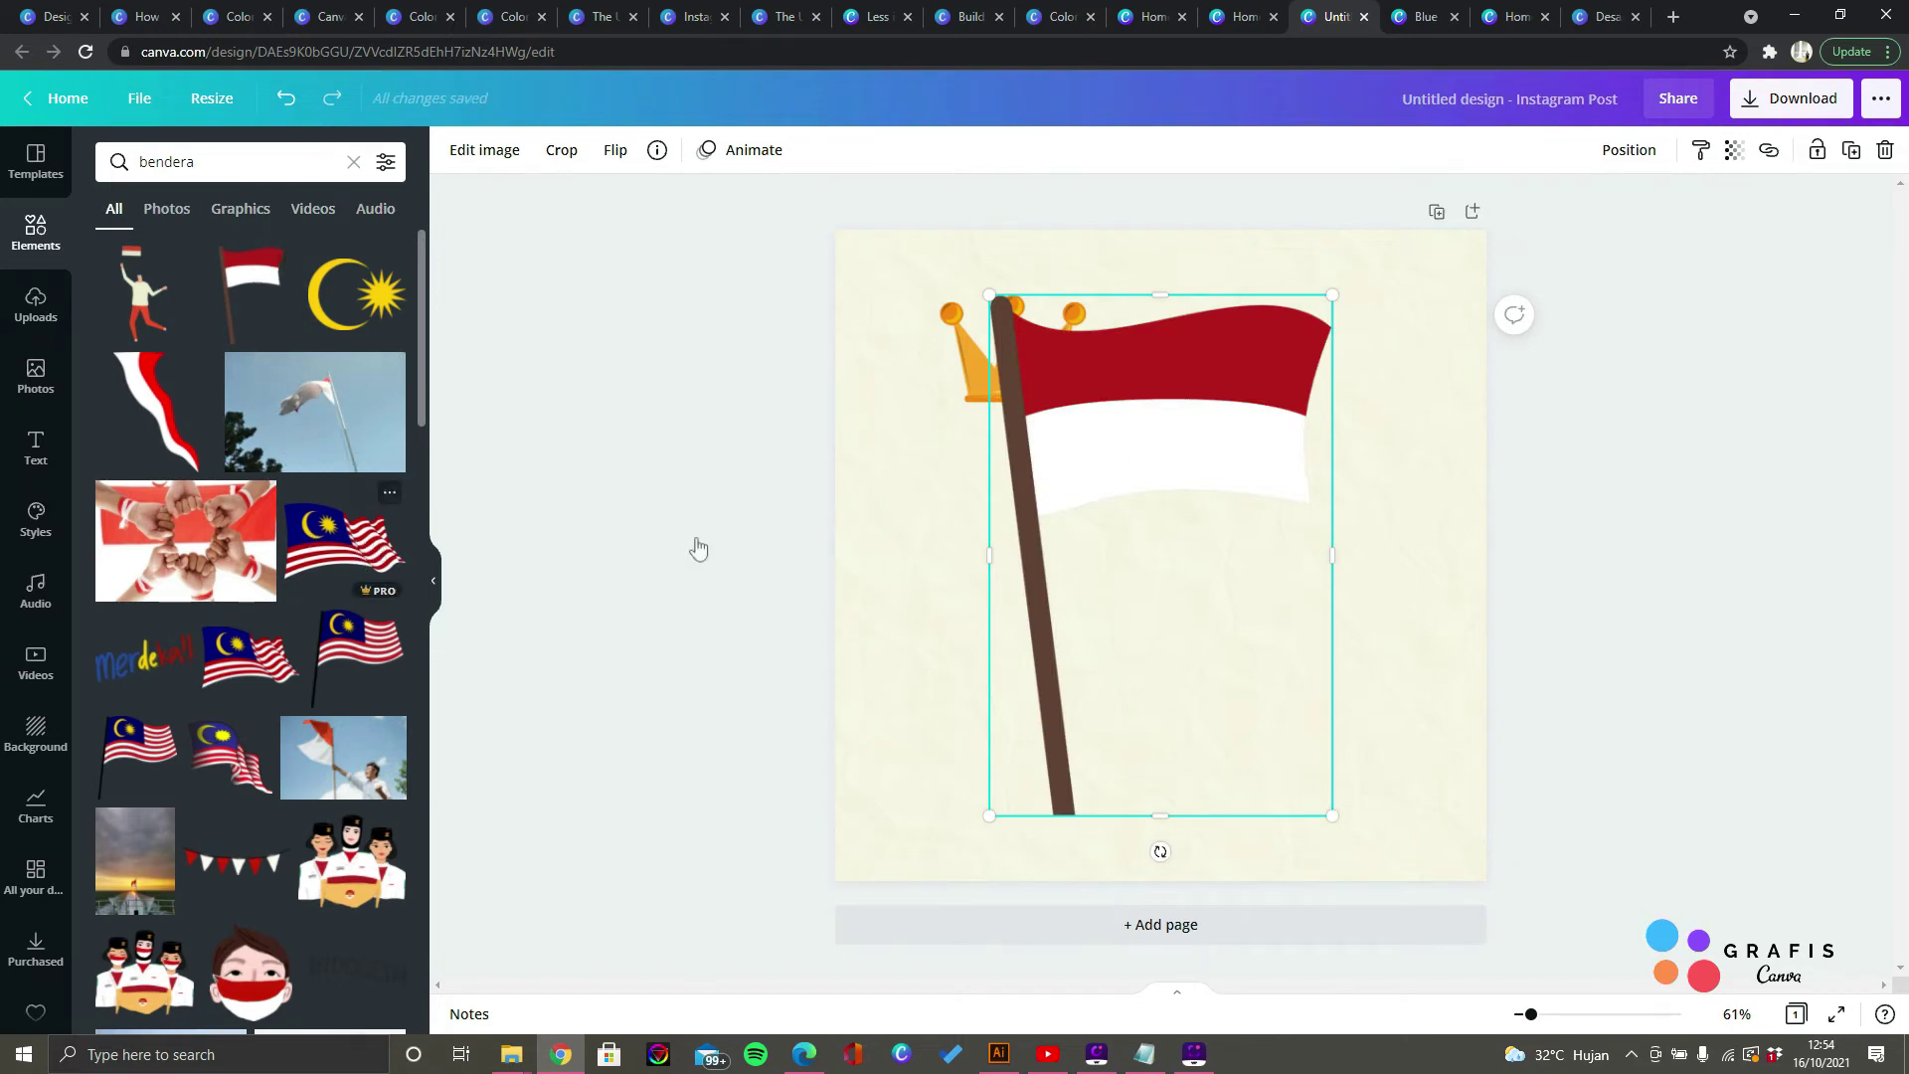
pyautogui.moveTo(1070, 437); pyautogui.dragTo(1176, 449)
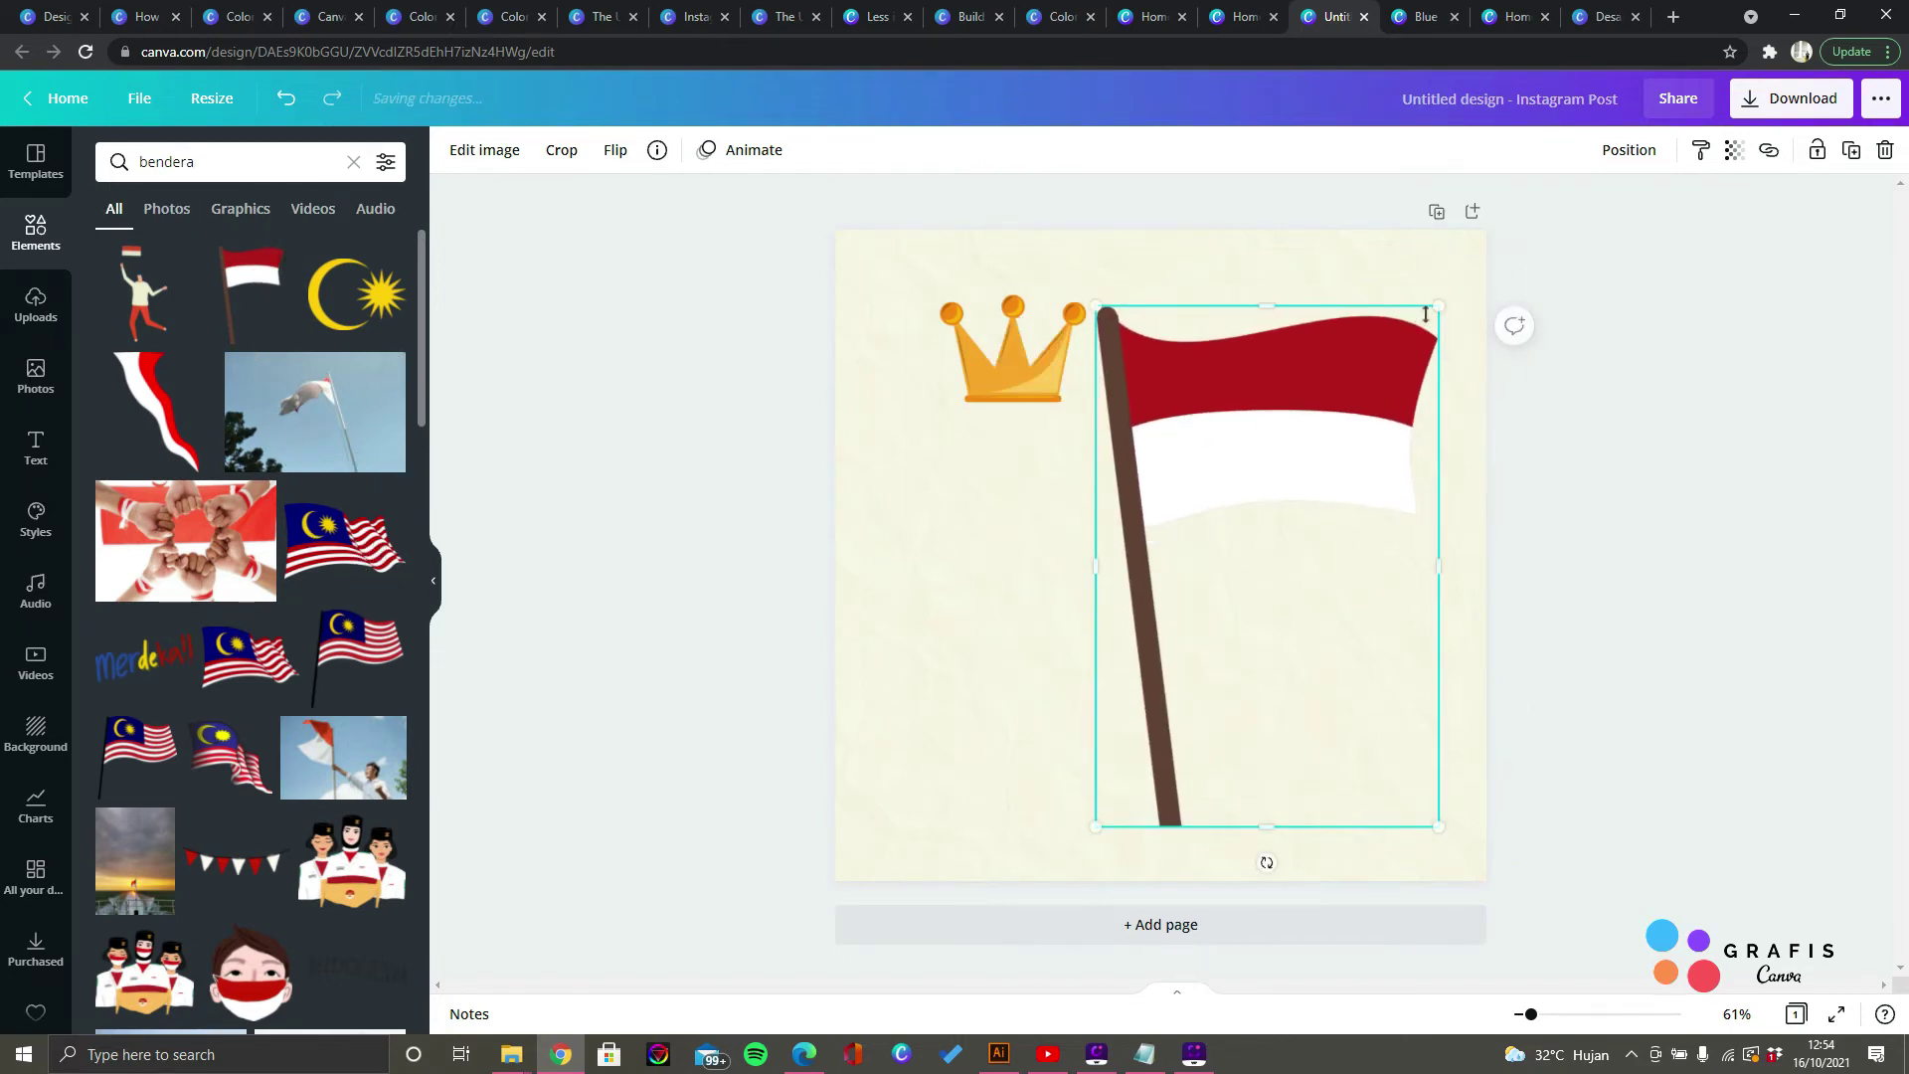
# Step: Shrink the flag to less than half its size and place it to the right of the crown
pyautogui.moveTo(1405, 463); pyautogui.dragTo(1251, 589)
pyautogui.moveTo(1096, 707); pyautogui.dragTo(1202, 706)
pyautogui.hotkey('ctrl', 'z')
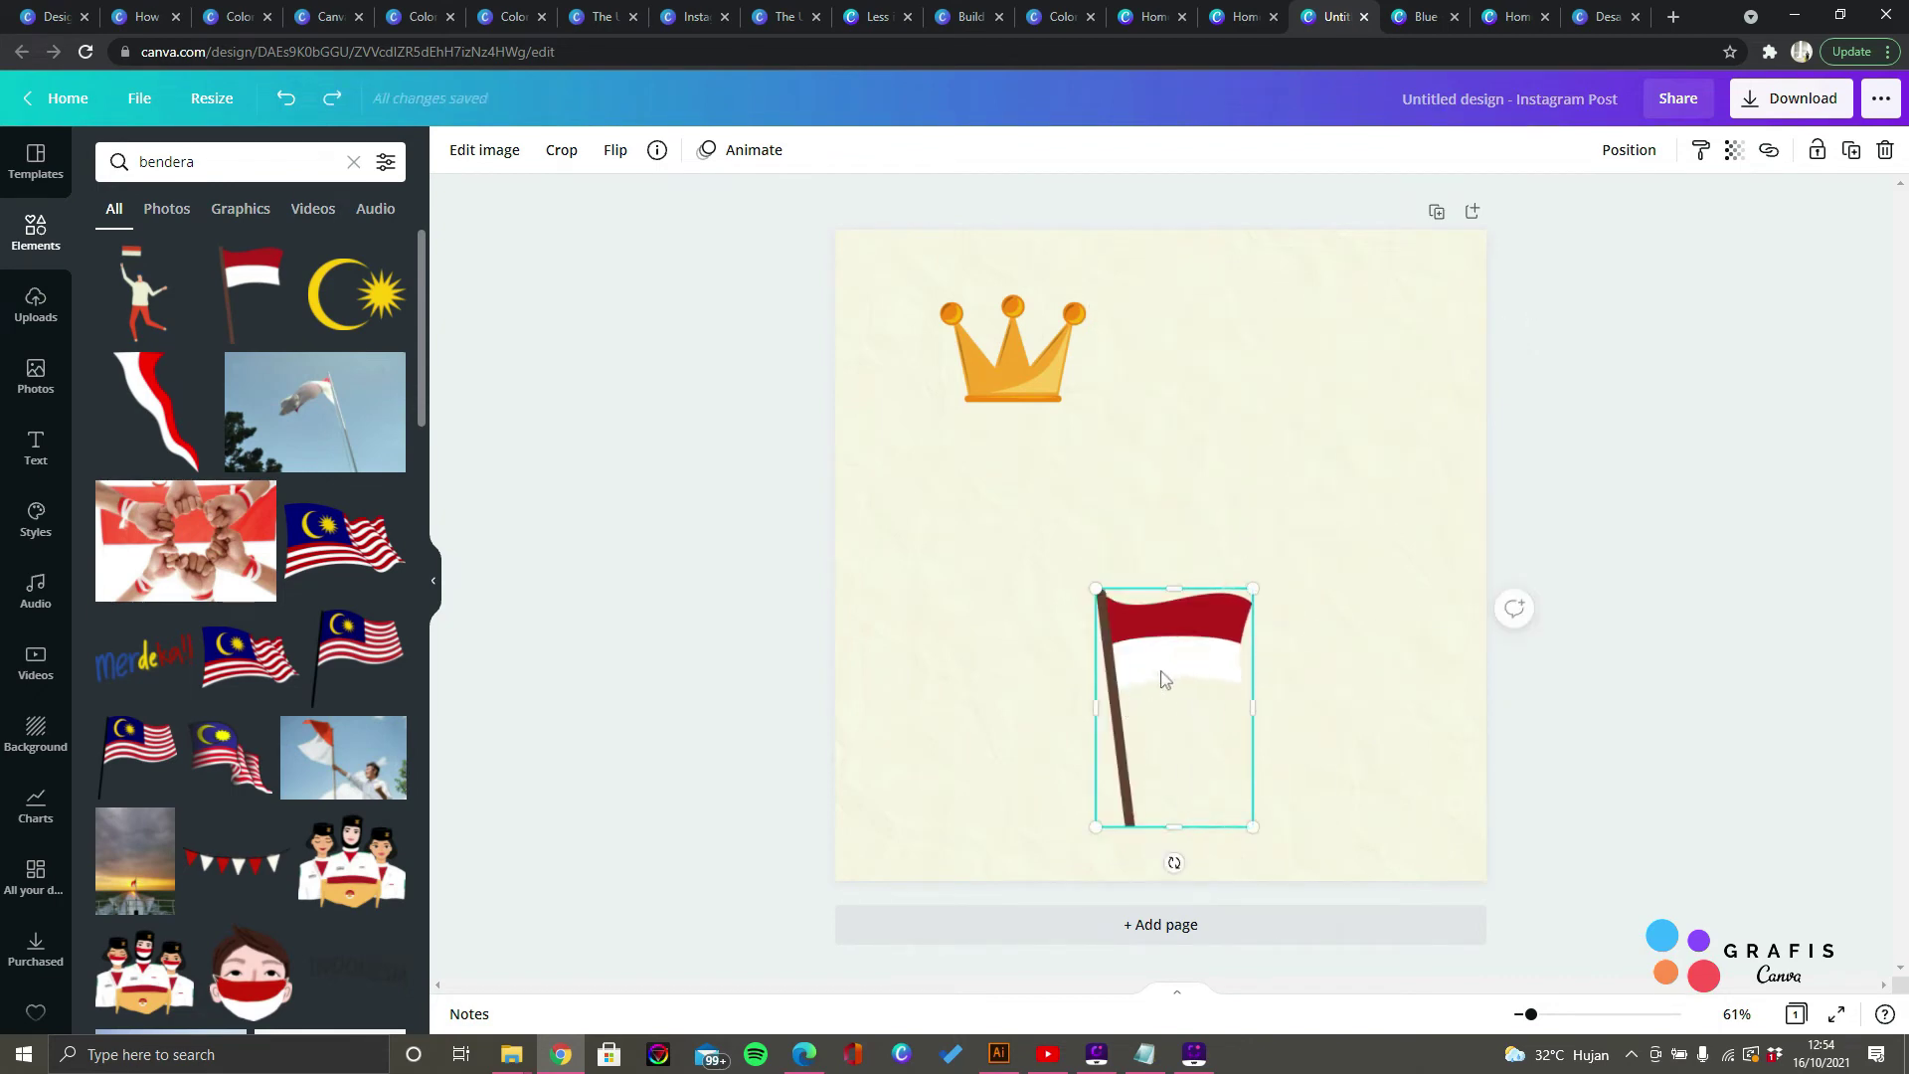
pyautogui.moveTo(1238, 775); pyautogui.dragTo(1303, 503)
# Step: Delete the crown and put the yellow crescent and star element in its place, left of the flag
pyautogui.click(1005, 380)
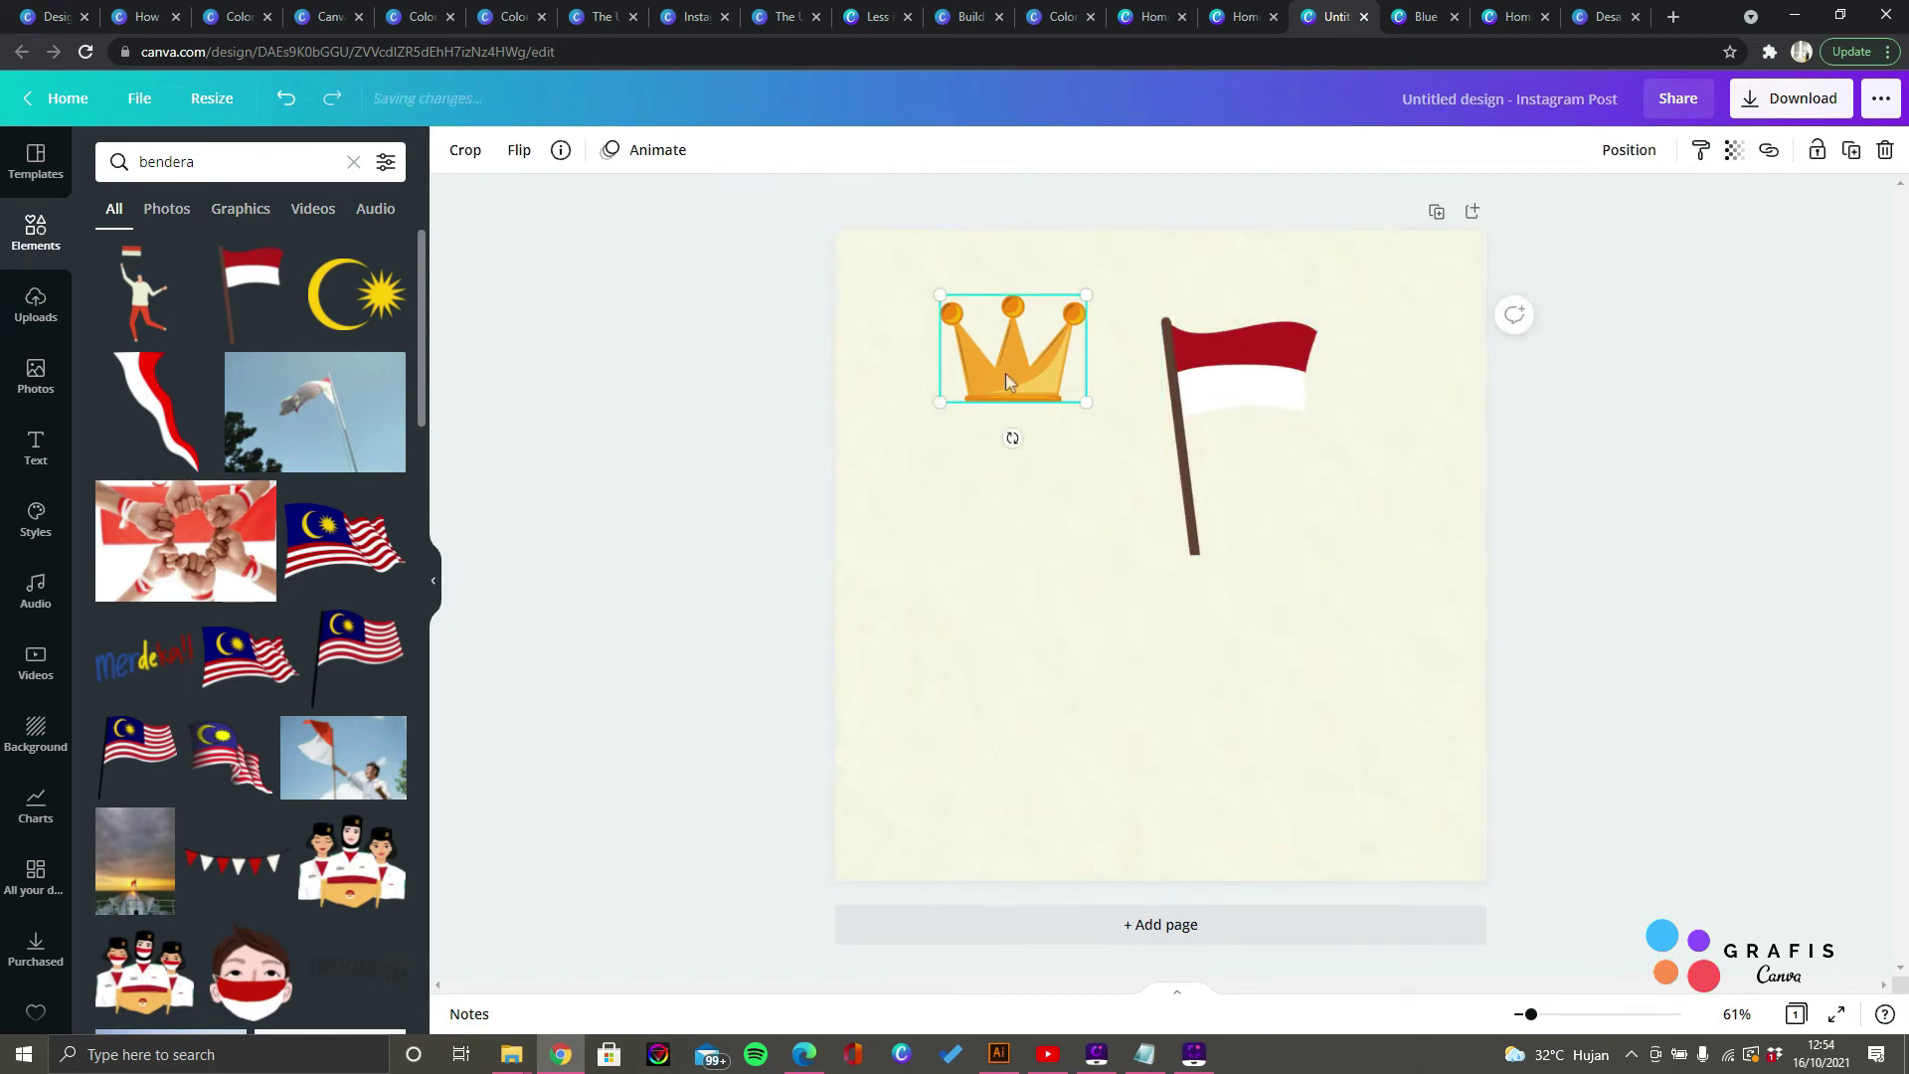
pyautogui.press('Delete')
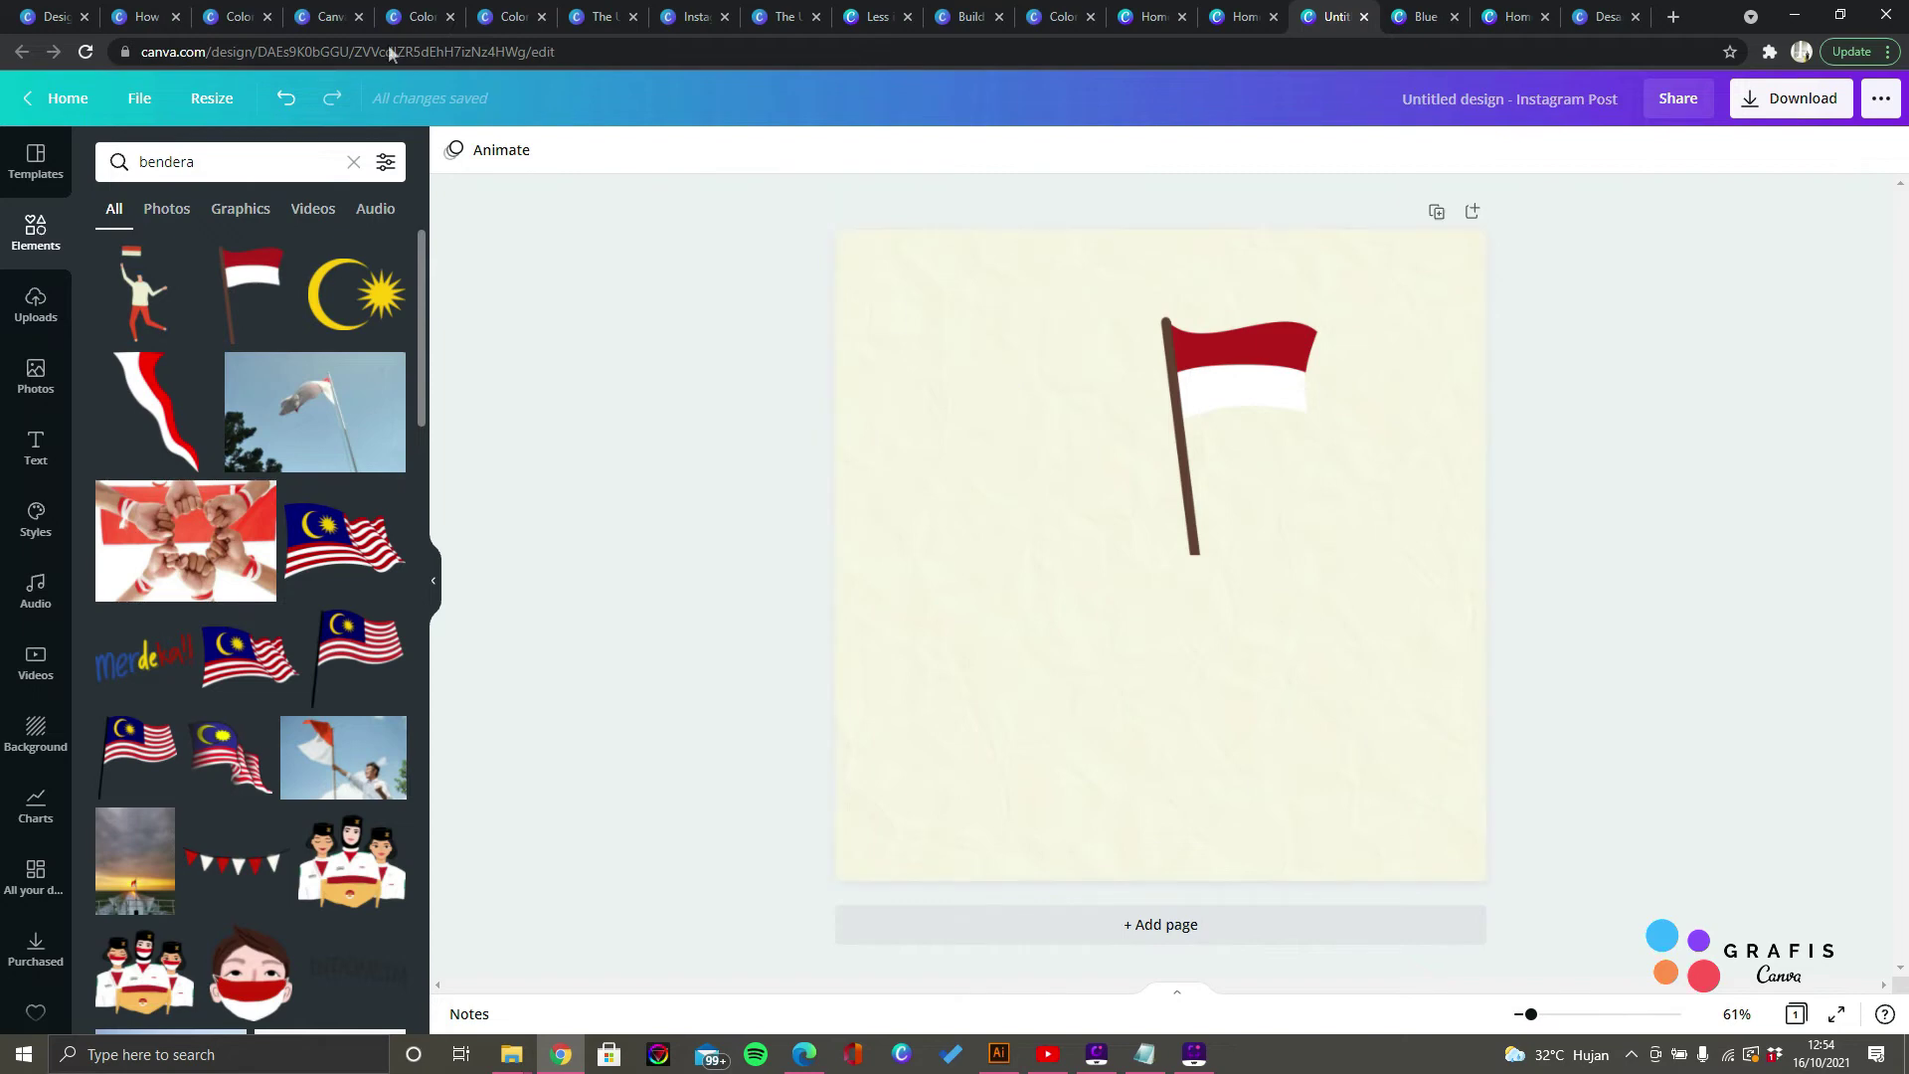
pyautogui.click(345, 315)
pyautogui.moveTo(1150, 595); pyautogui.dragTo(988, 444)
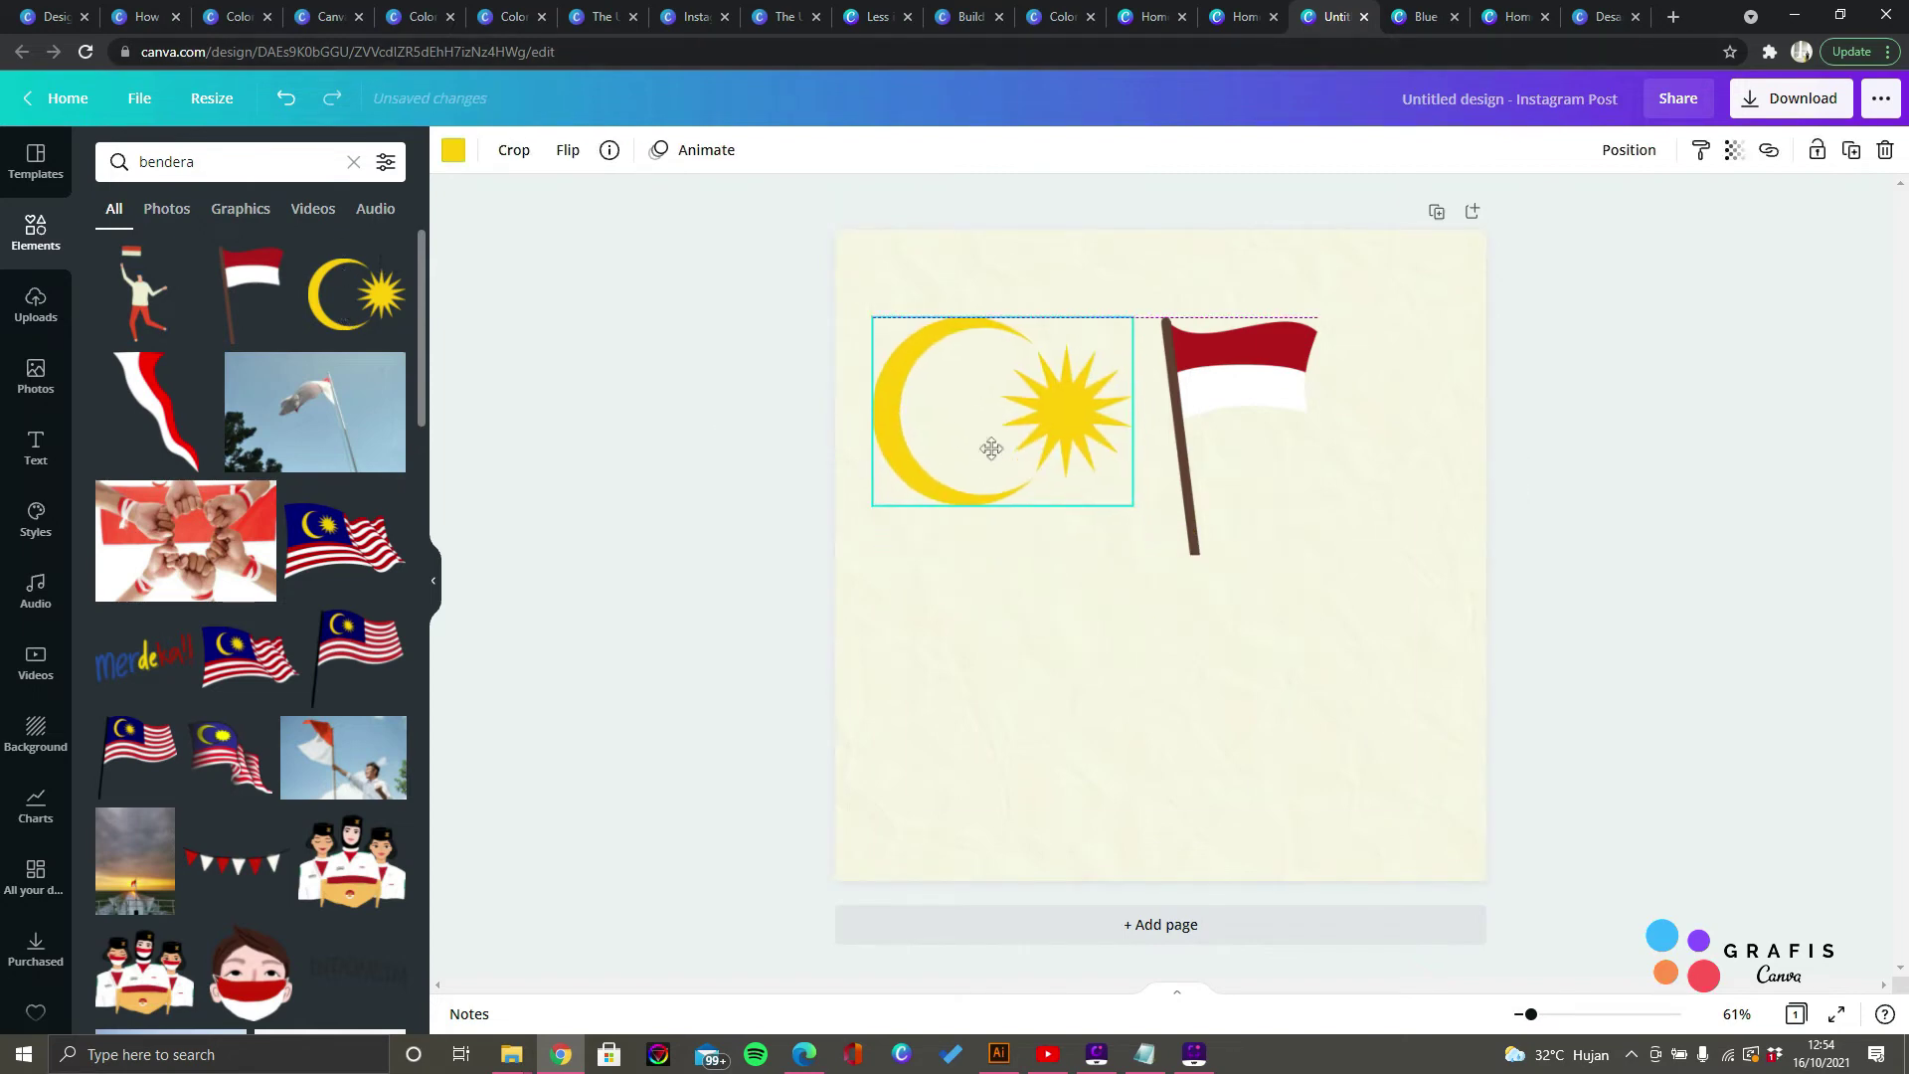
# Step: Add the illustration of three masked flag bearers from the bendera results and position it in the middle of the page
pyautogui.scroll(-2, 156, 637)
pyautogui.scroll(-3, 156, 637)
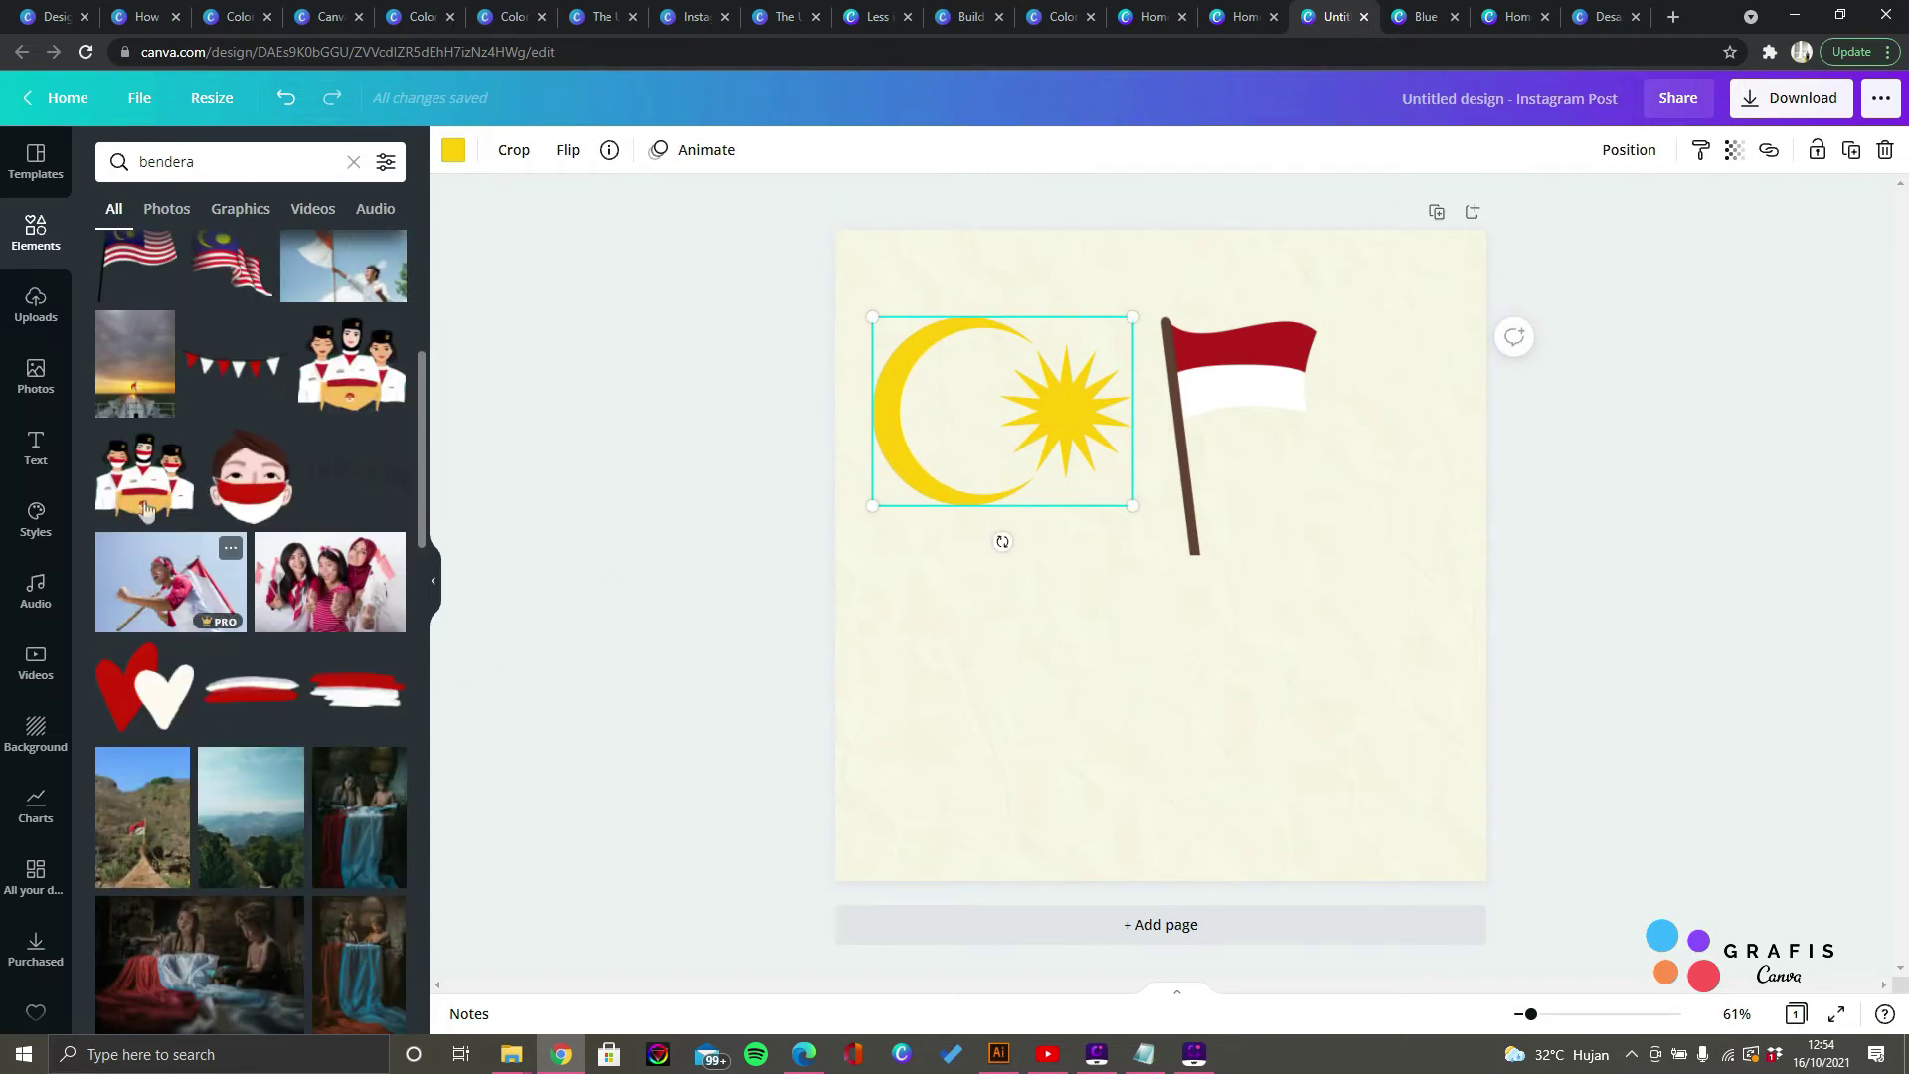
pyautogui.click(144, 473)
pyautogui.moveTo(1197, 624); pyautogui.dragTo(1205, 654)
pyautogui.click(682, 640)
pyautogui.click(1257, 655)
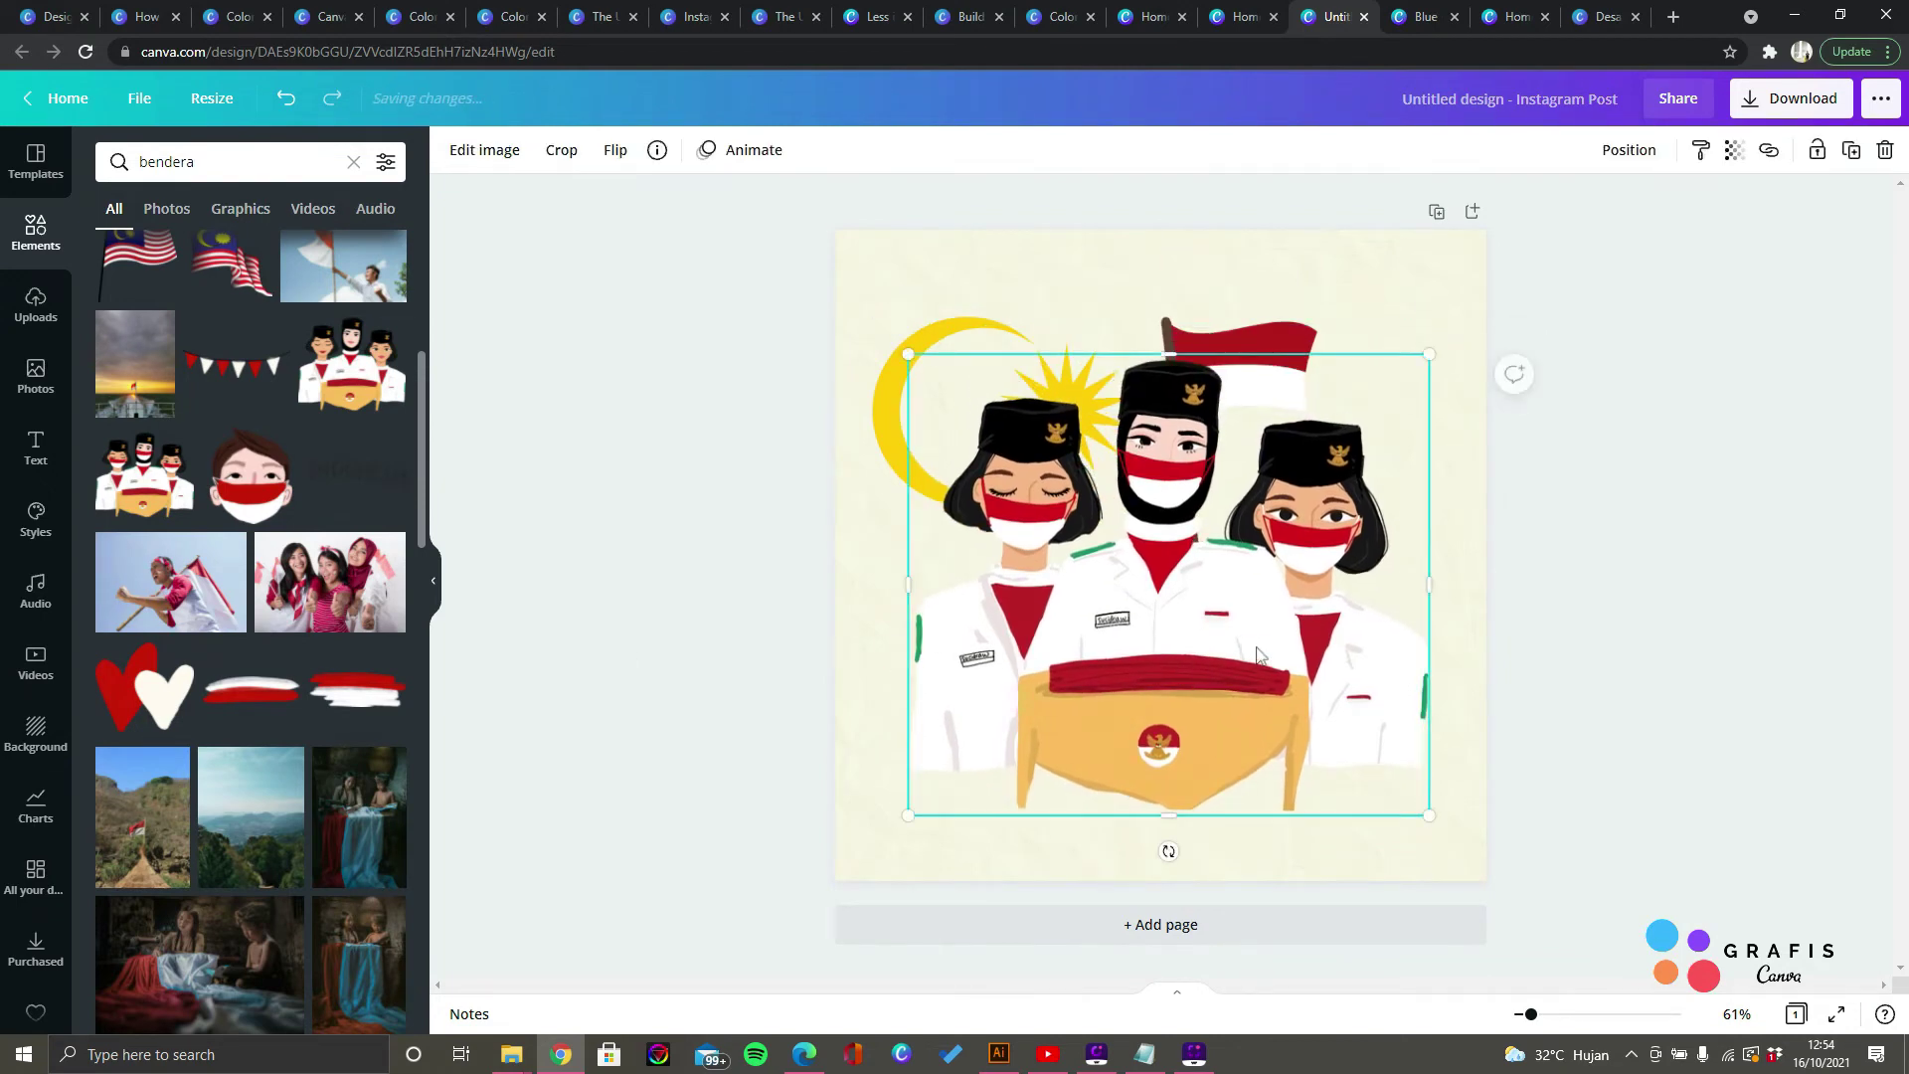
# Step: Delete the yellow crescent and star, and move the flag up above the right-hand flag bearer
pyautogui.click(889, 417)
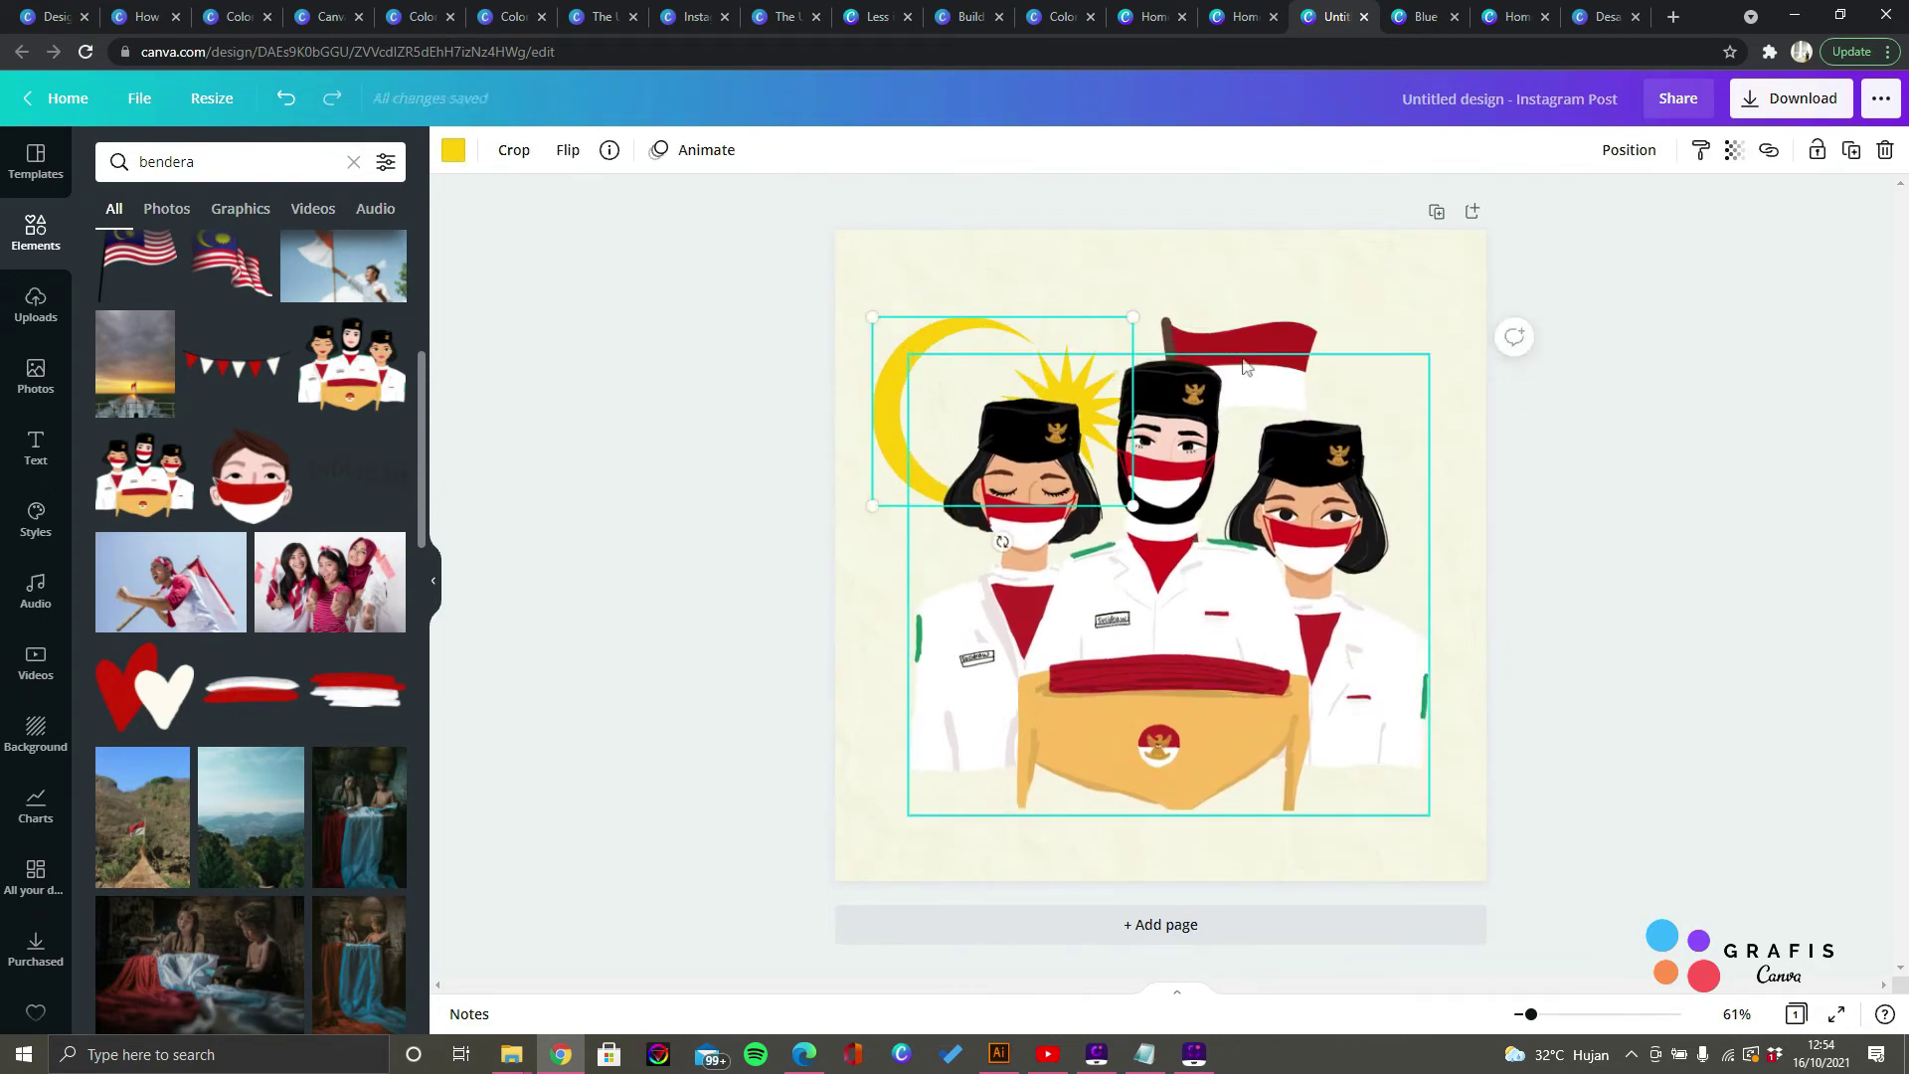
pyautogui.press('Delete')
pyautogui.click(1292, 333)
pyautogui.moveTo(1293, 333); pyautogui.dragTo(1340, 282)
pyautogui.click(1505, 399)
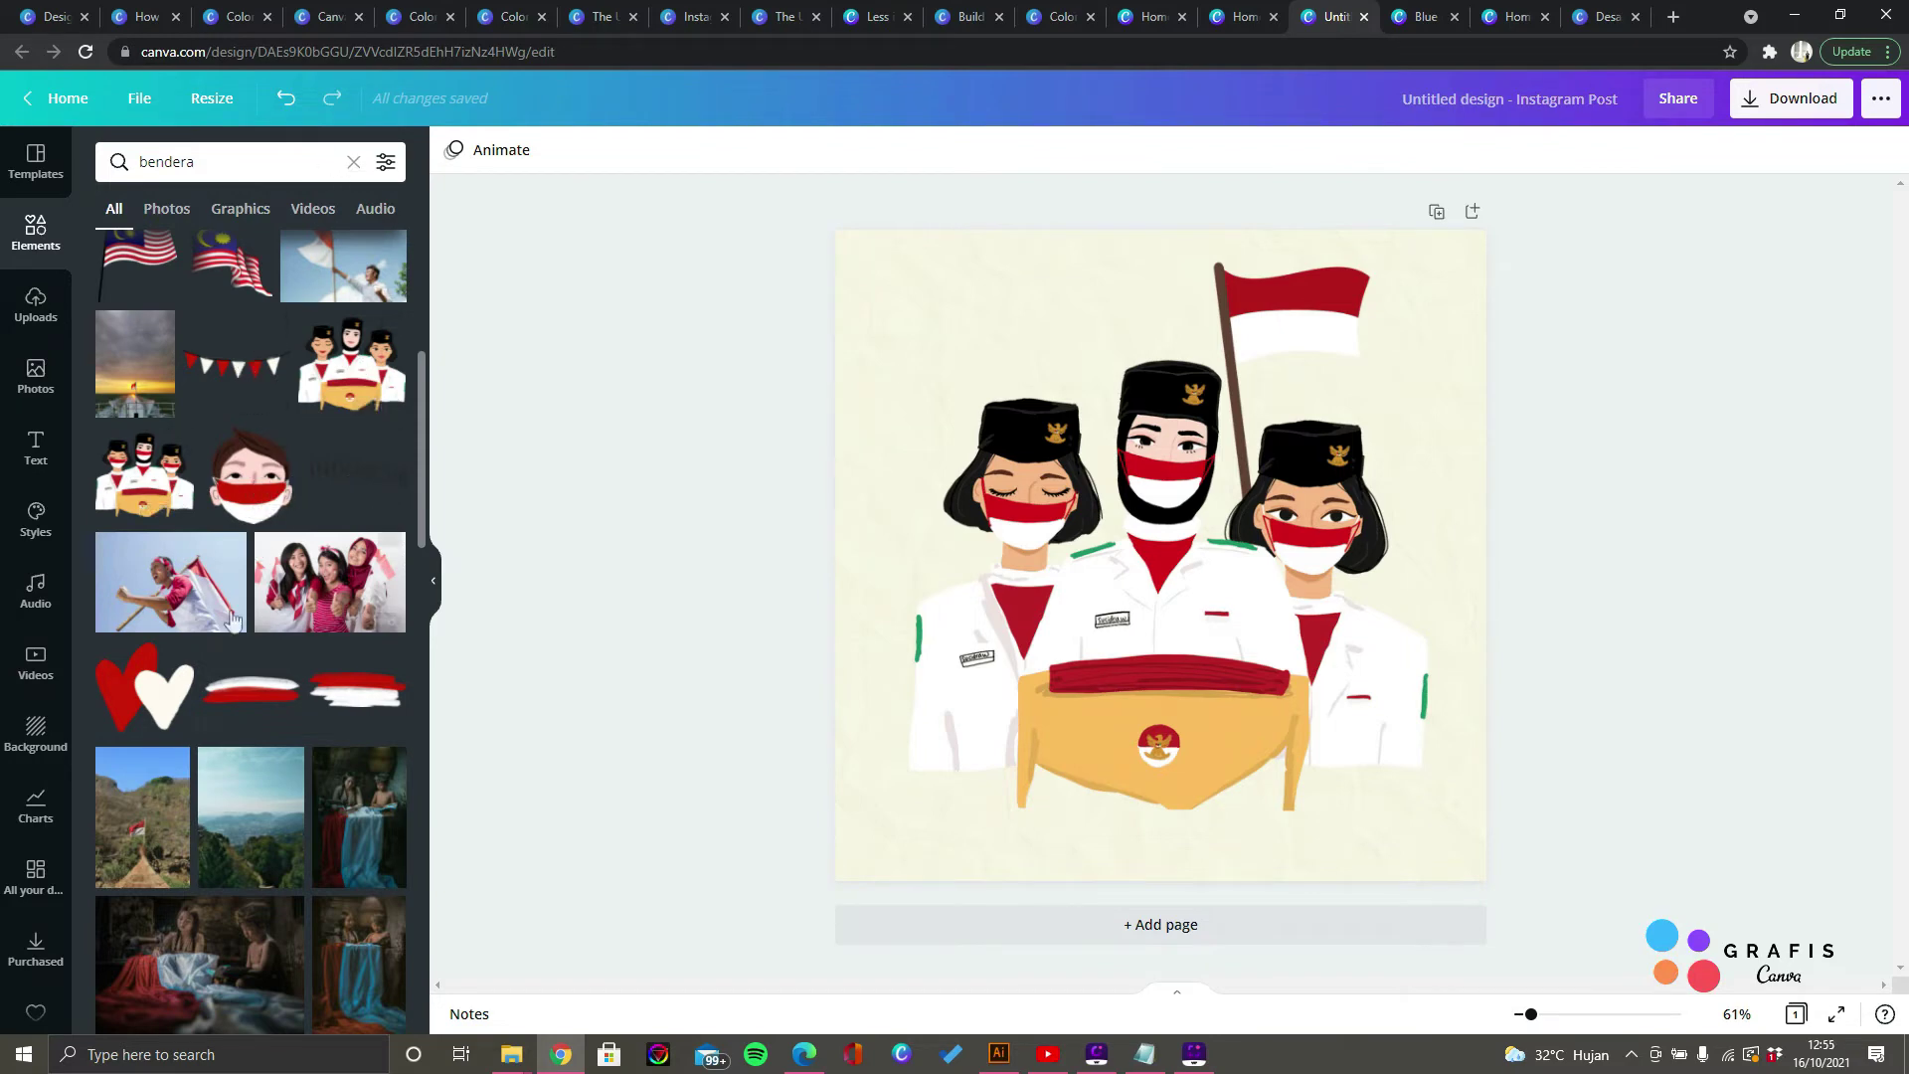
# Step: Browse further down the bendera results and check the search's filter options
pyautogui.scroll(-10, 231, 618)
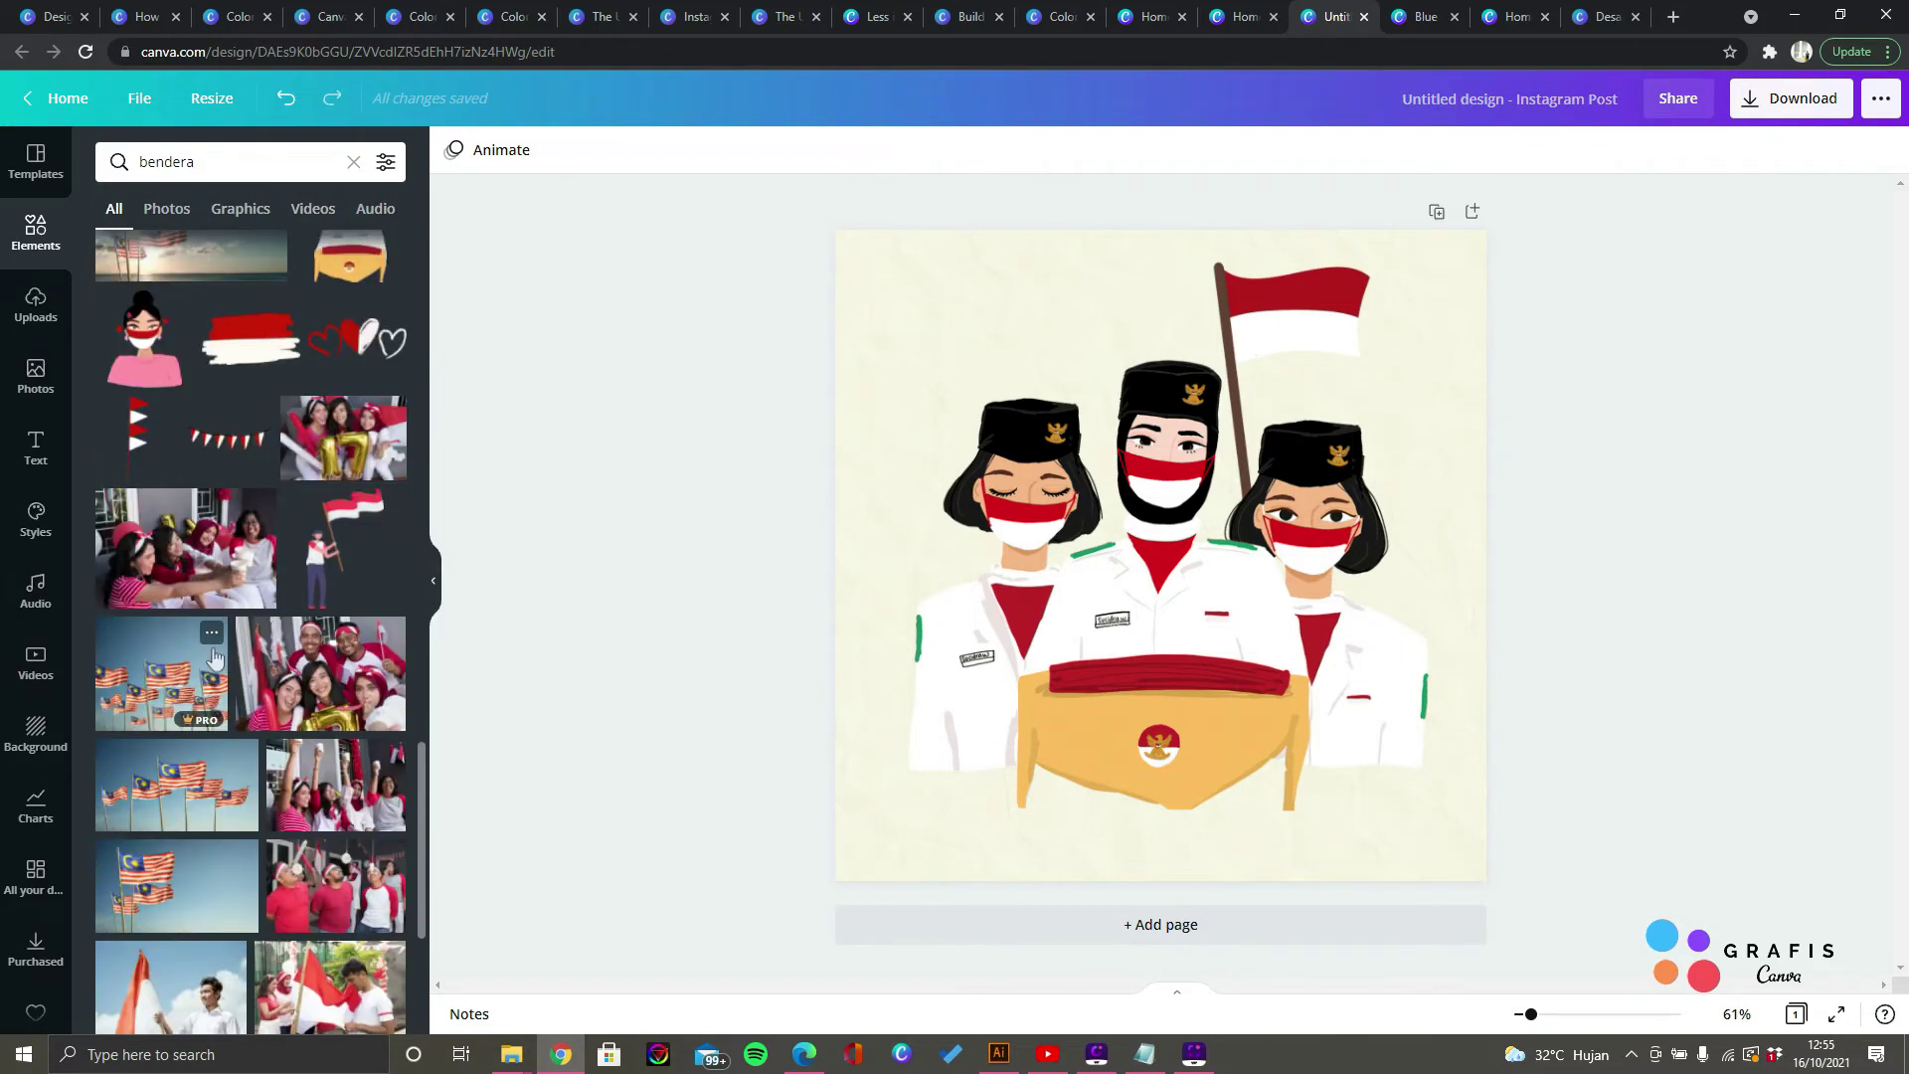
pyautogui.scroll(-4, 214, 656)
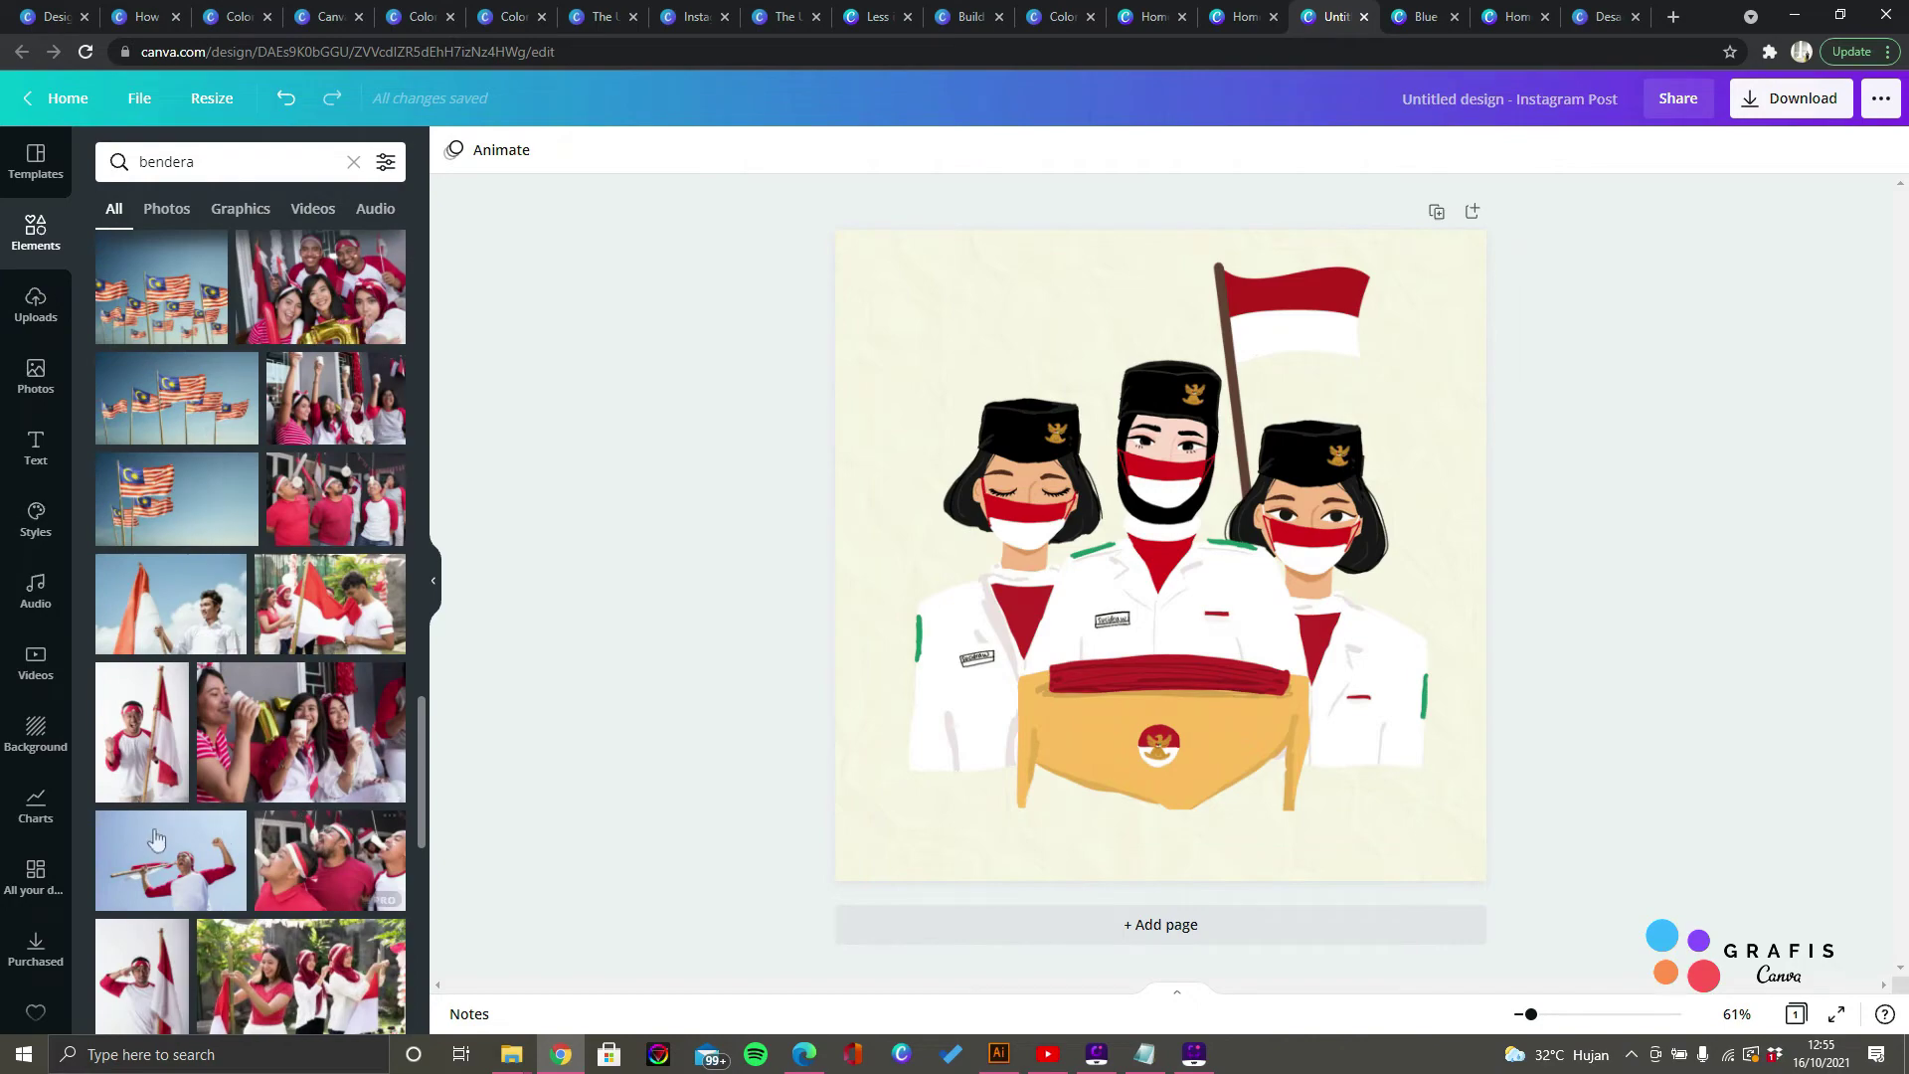
pyautogui.scroll(-4, 155, 840)
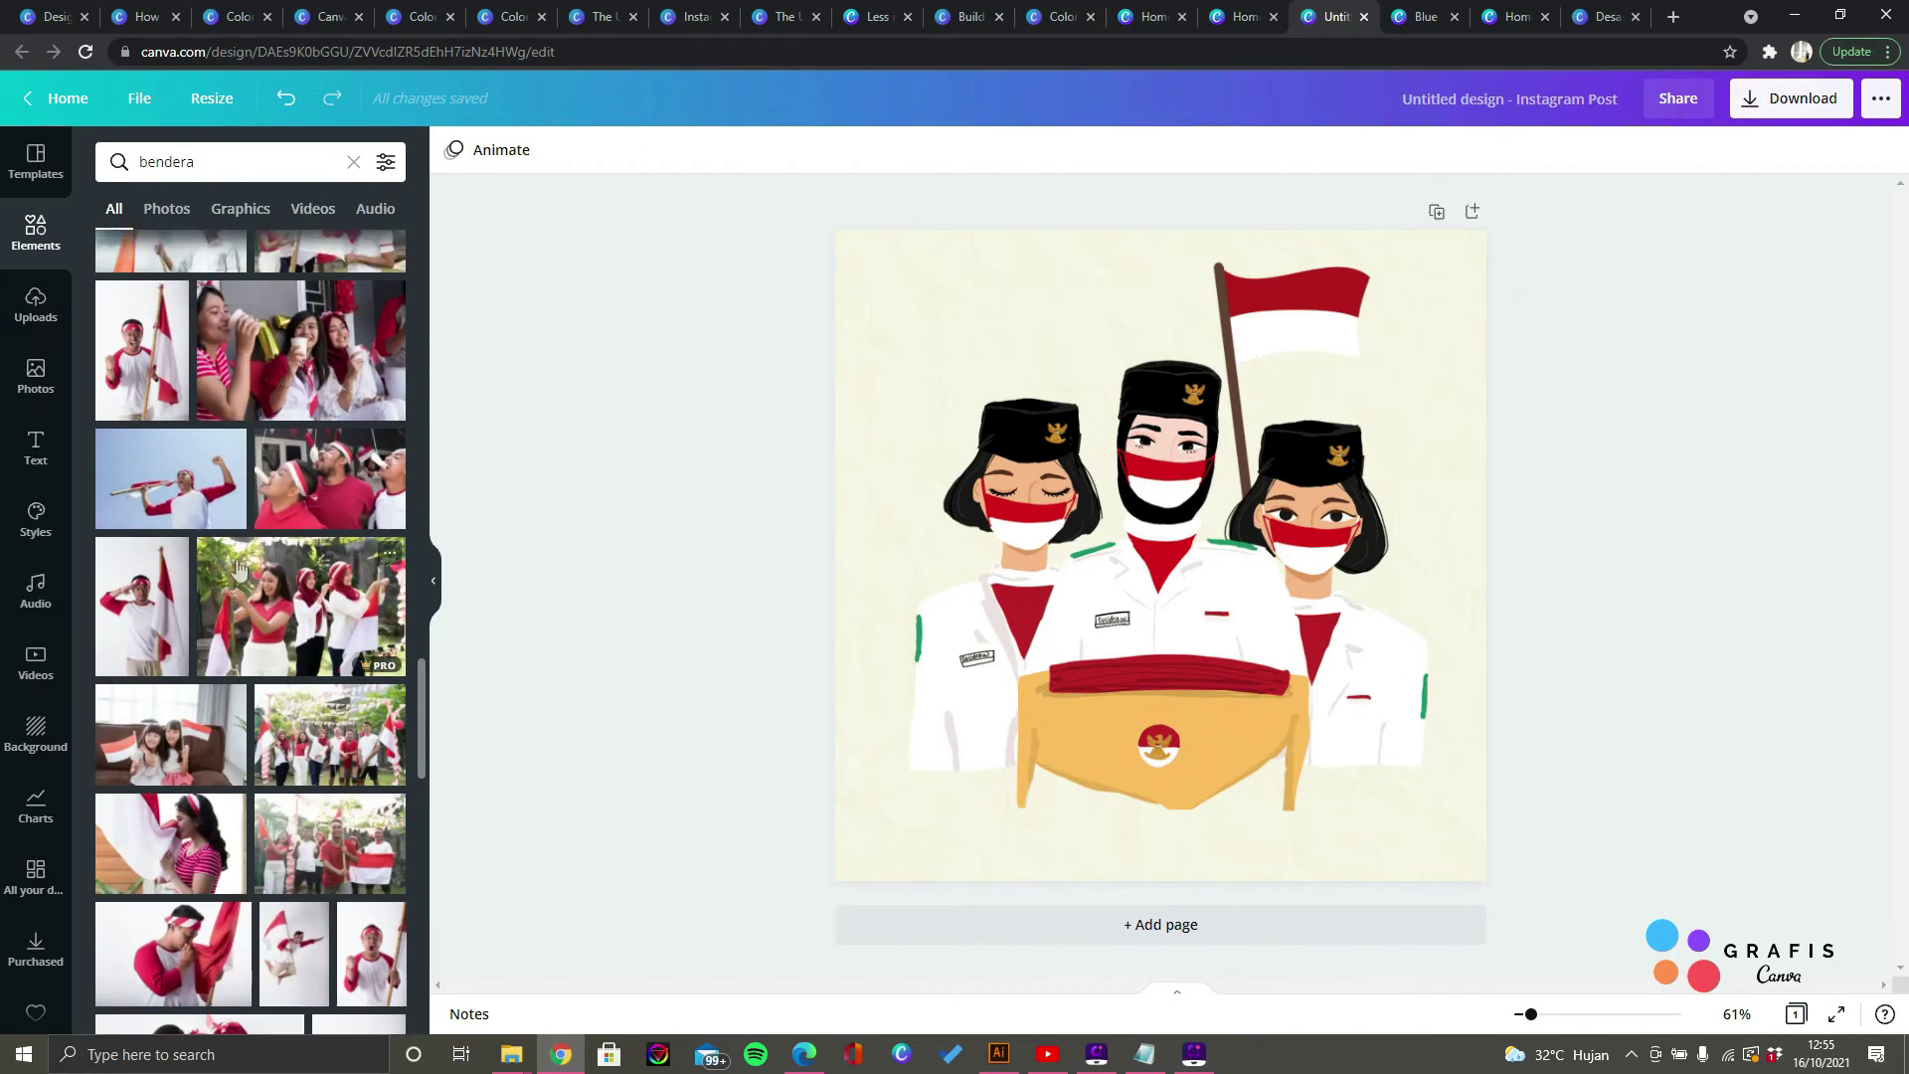
pyautogui.scroll(15, 237, 568)
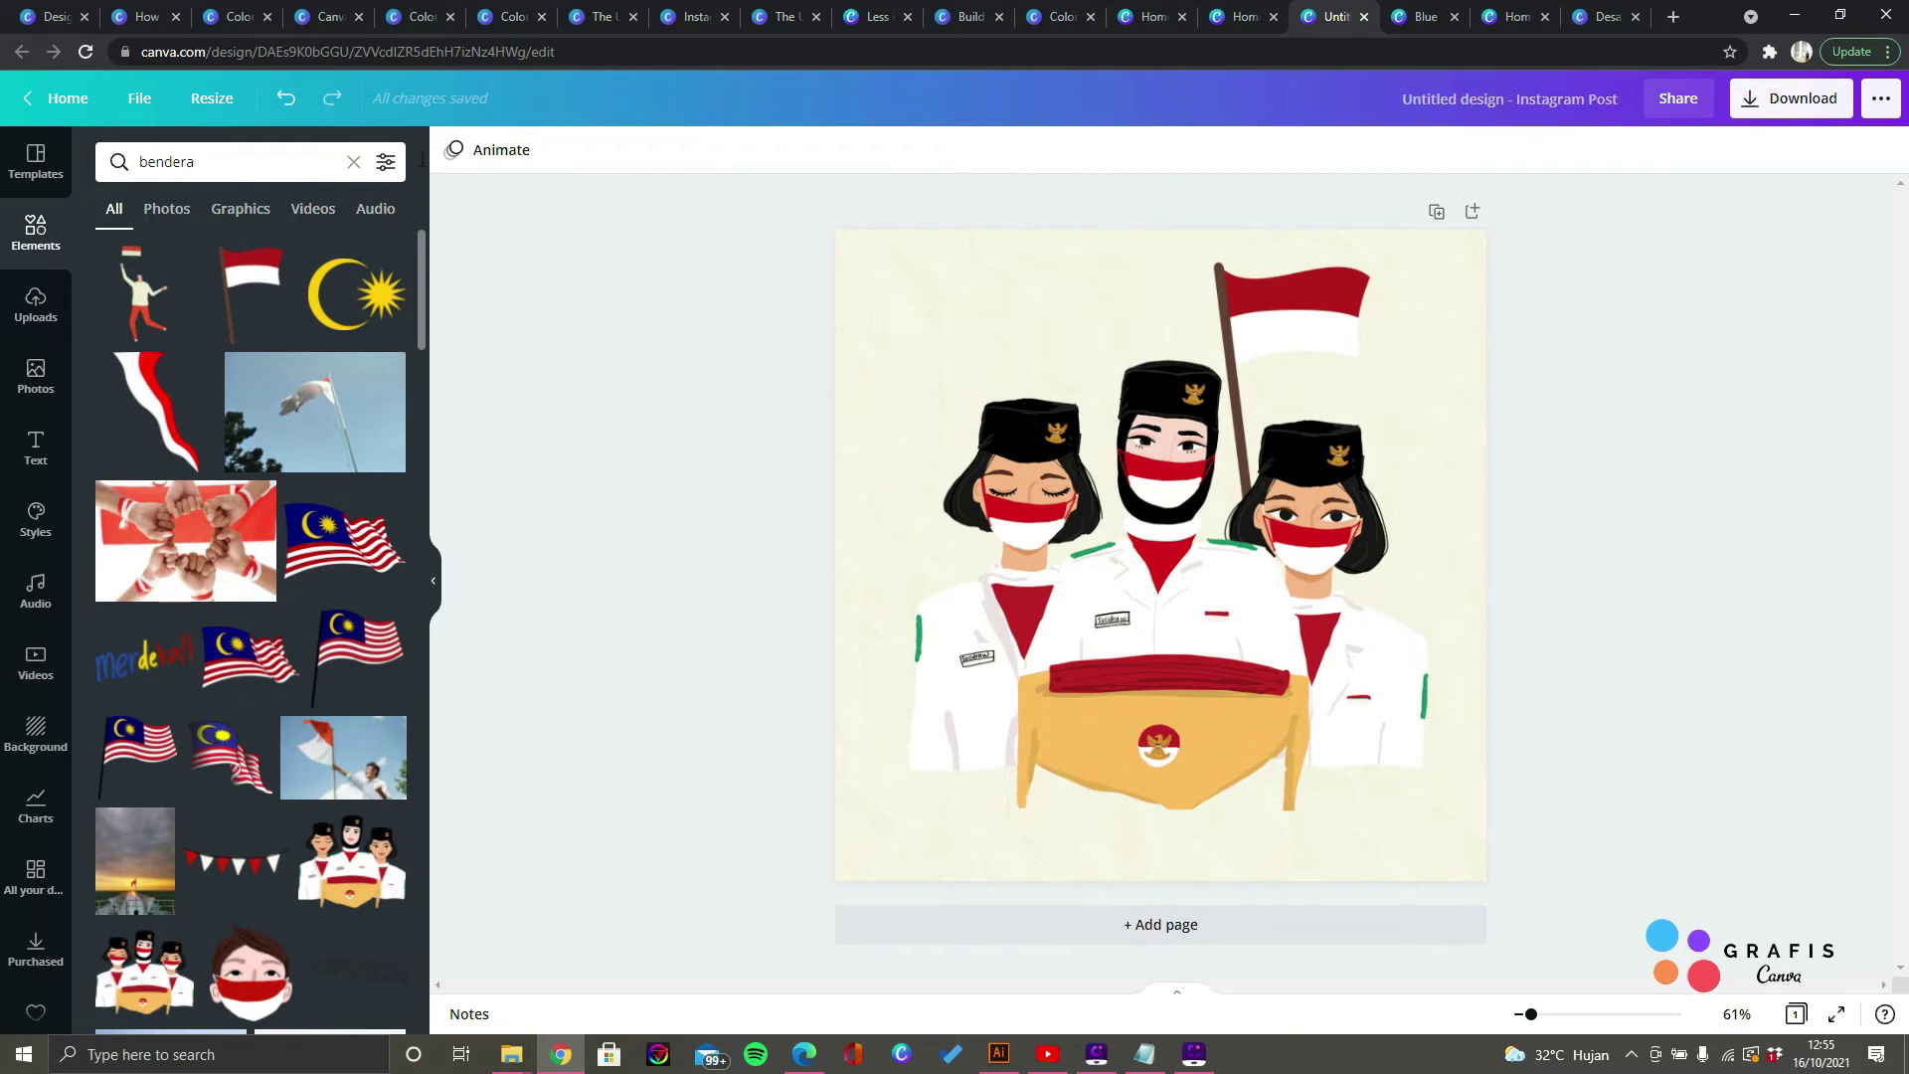
pyautogui.click(384, 162)
pyautogui.click(384, 162)
pyautogui.click(221, 159)
pyautogui.press('Return')
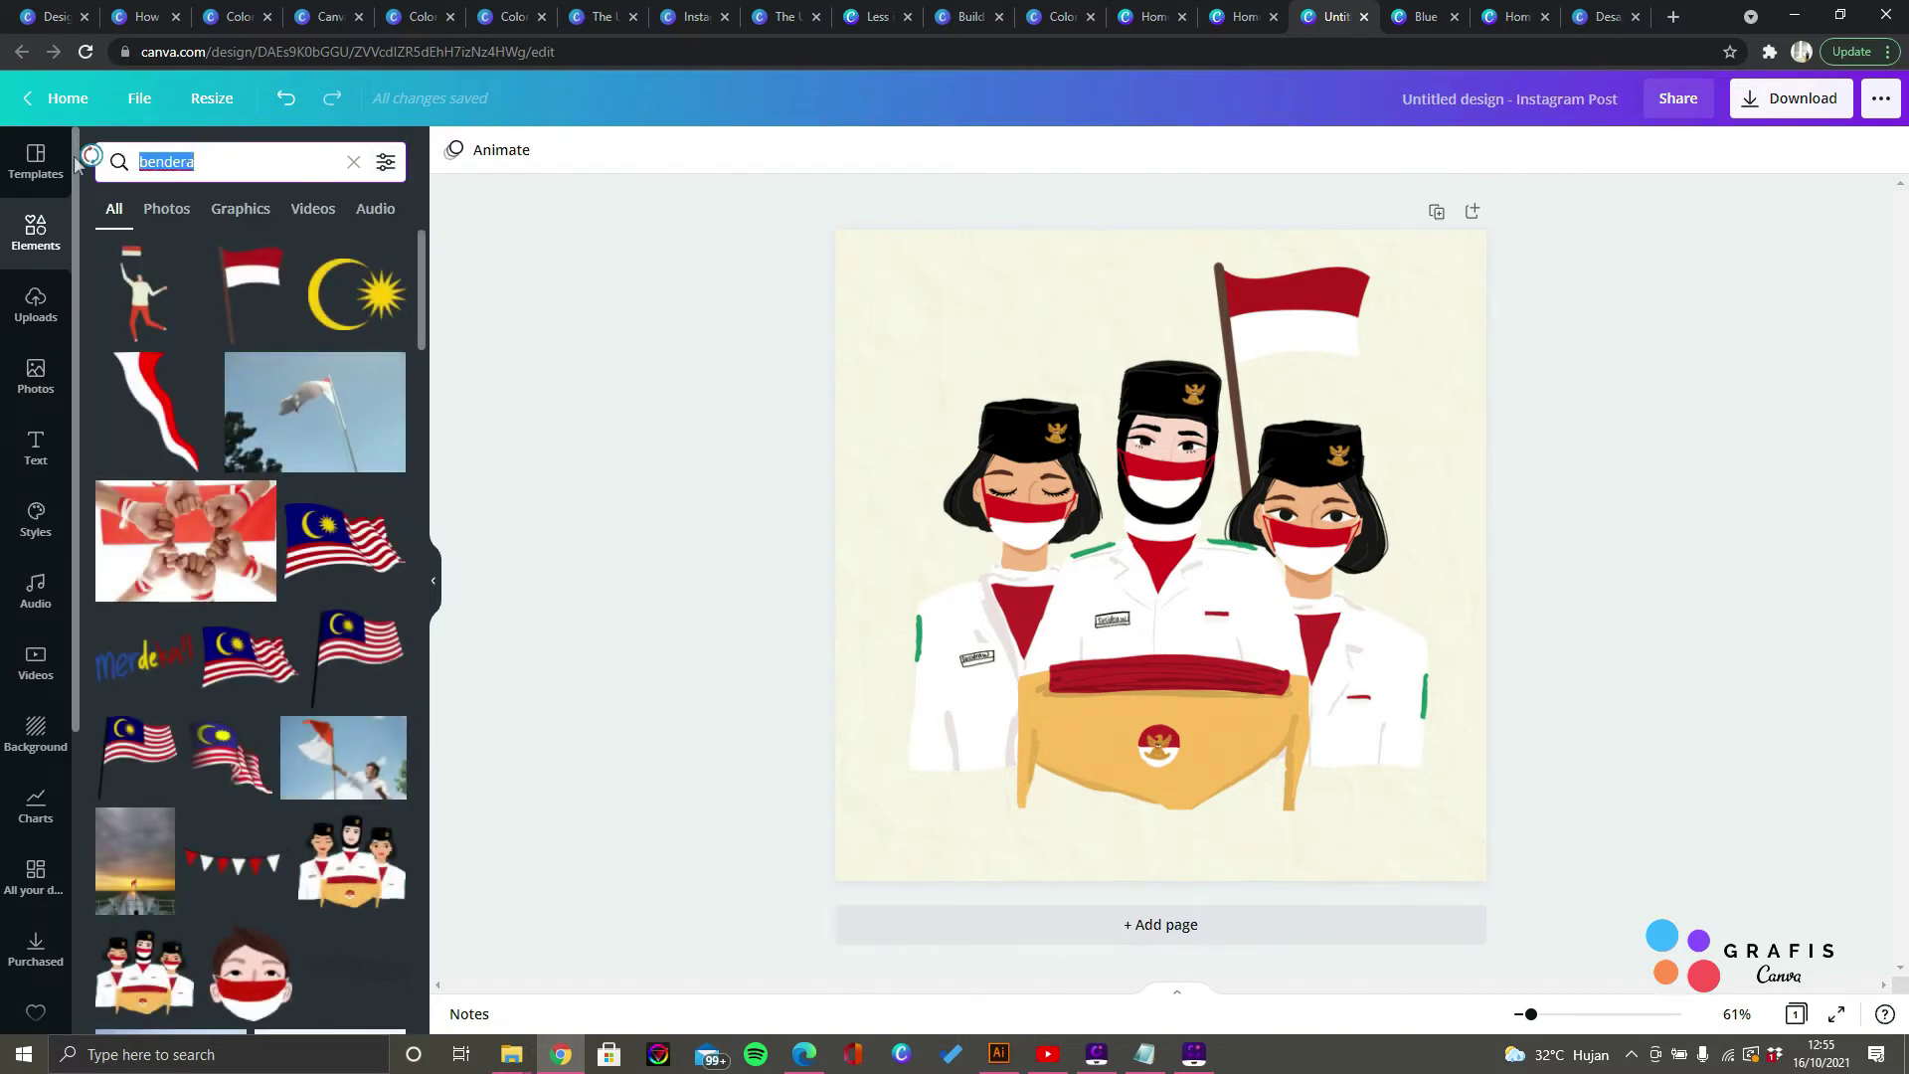
pyautogui.press('BackSpace')
pyautogui.write('flag')
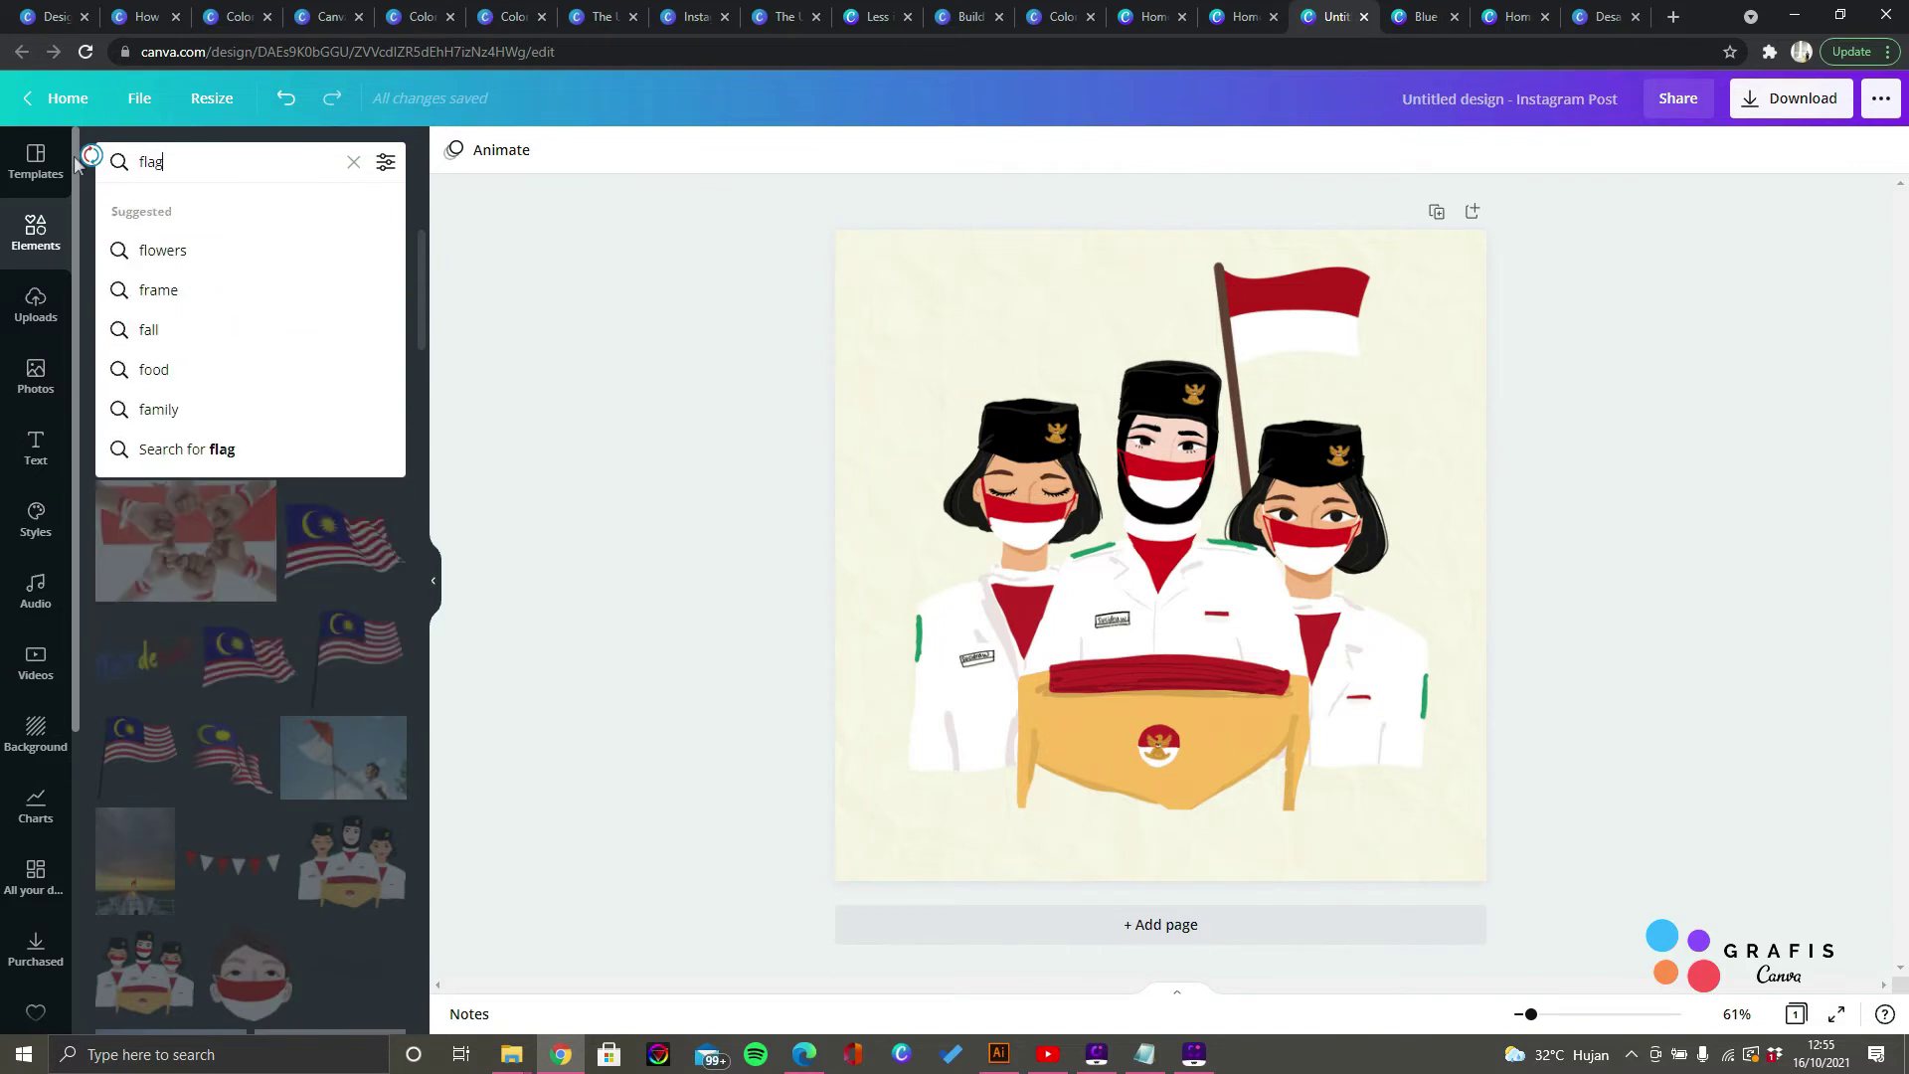
pyautogui.press('BackSpace')
pyautogui.press('BackSpace')
pyautogui.press('BackSpace')
pyautogui.press('BackSpace')
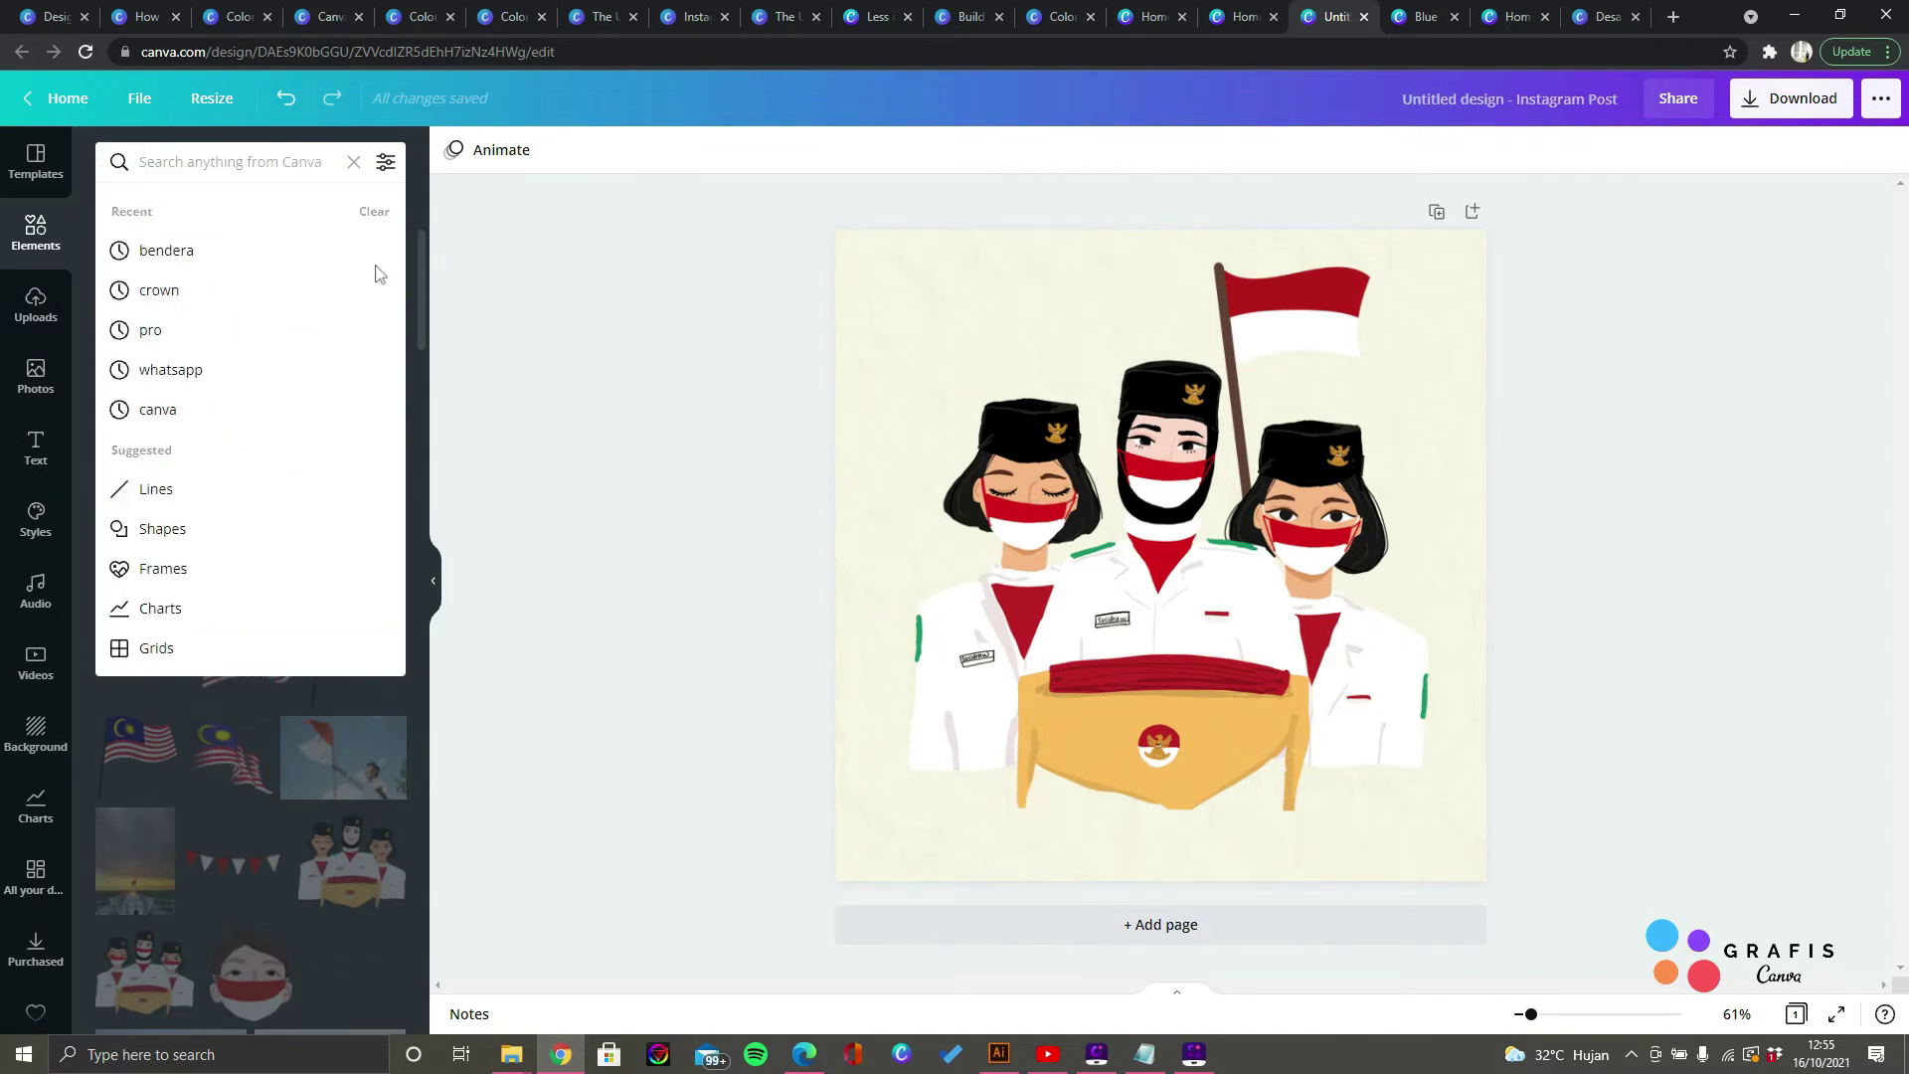
pyautogui.press('Escape')
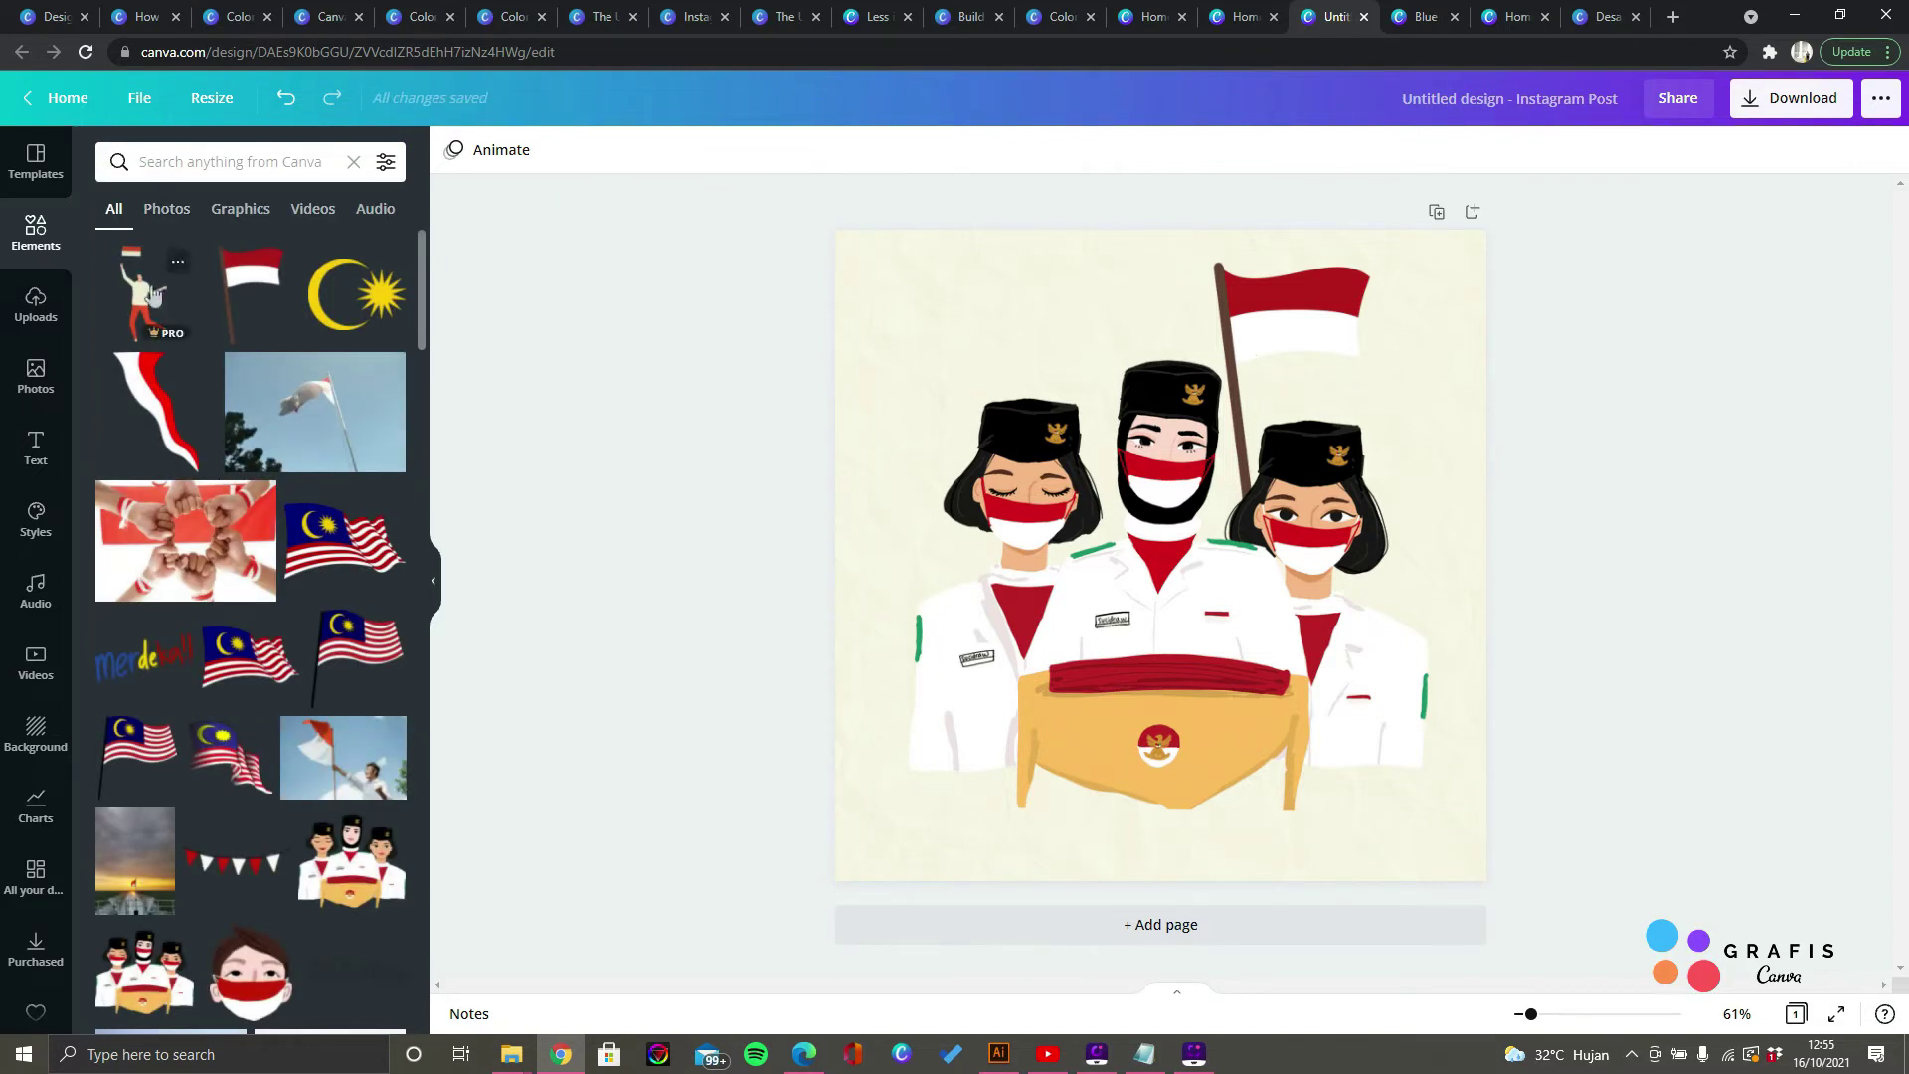
# Step: Examine the bendera results category by category, covering photos, videos, graphics and audio, then the full mixed list
pyautogui.click(166, 208)
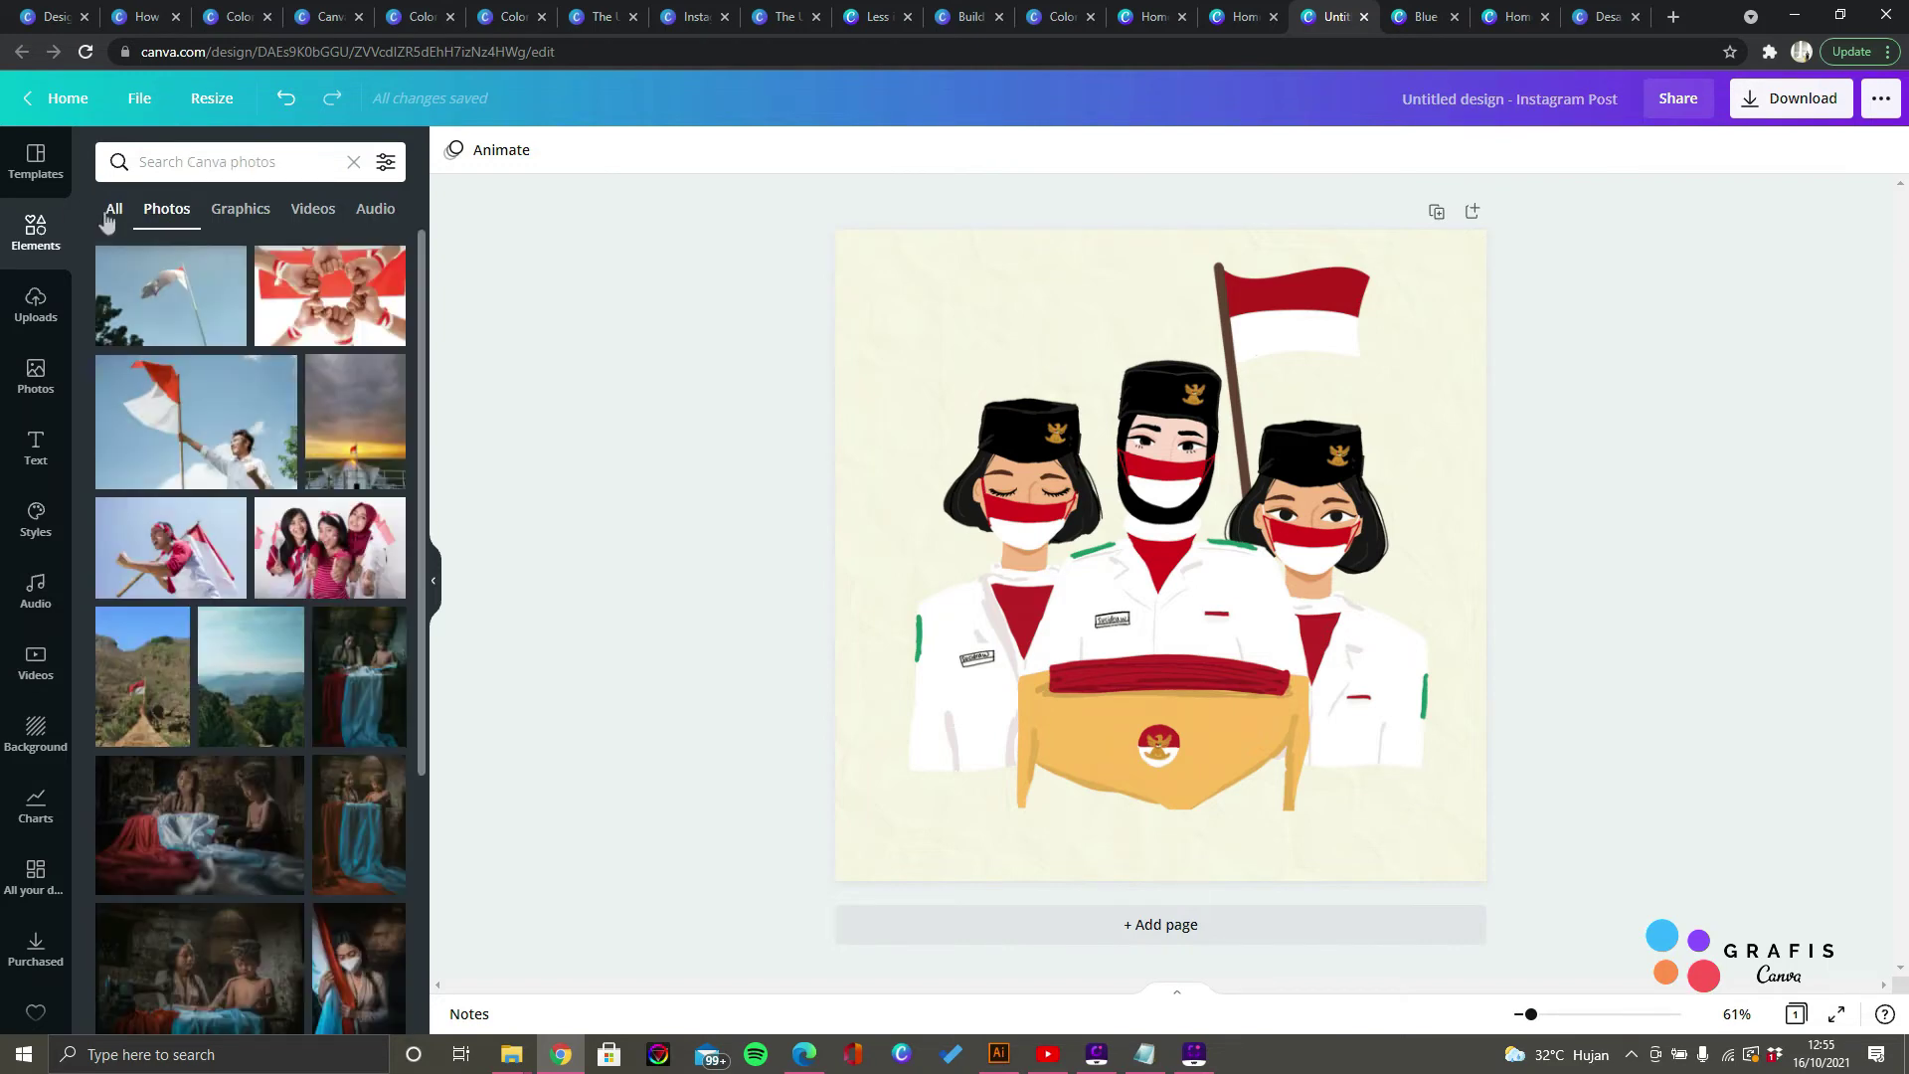
pyautogui.click(109, 213)
pyautogui.click(311, 211)
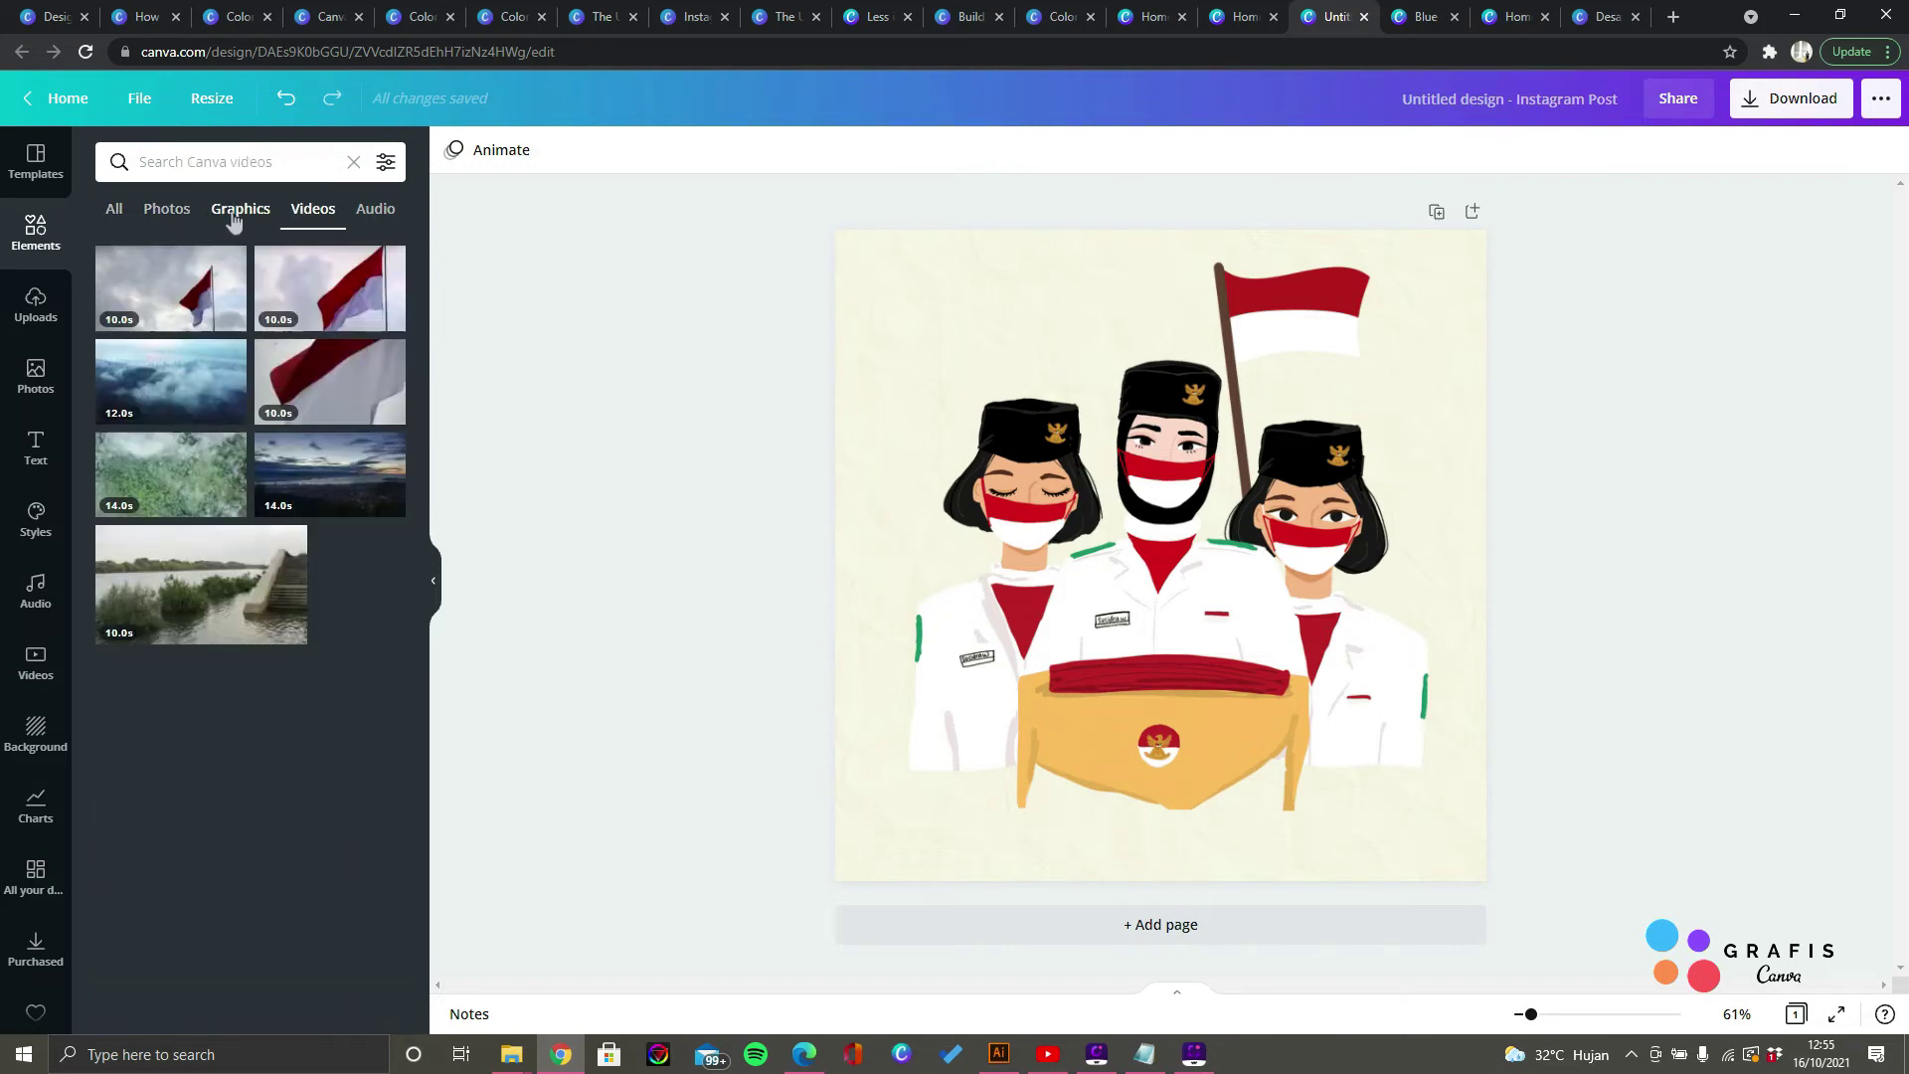
pyautogui.click(234, 211)
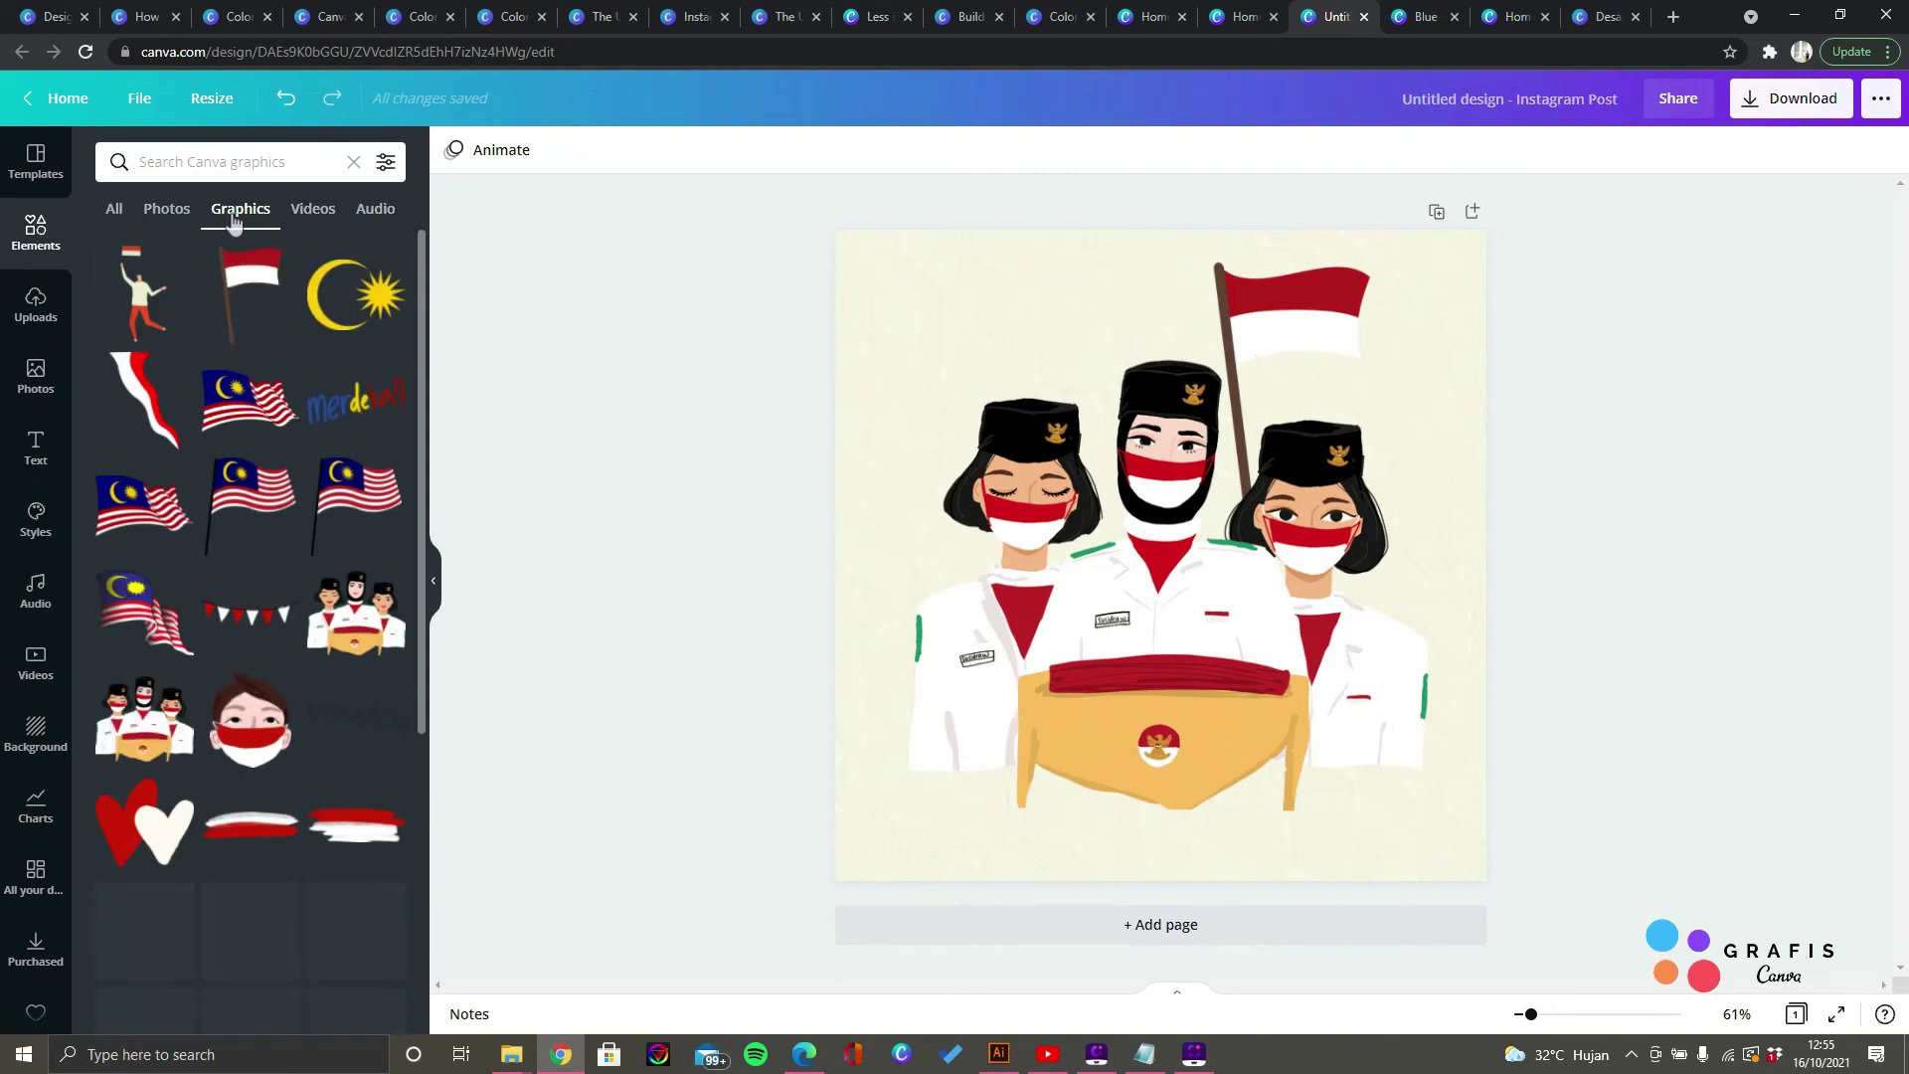
pyautogui.scroll(-5, 278, 576)
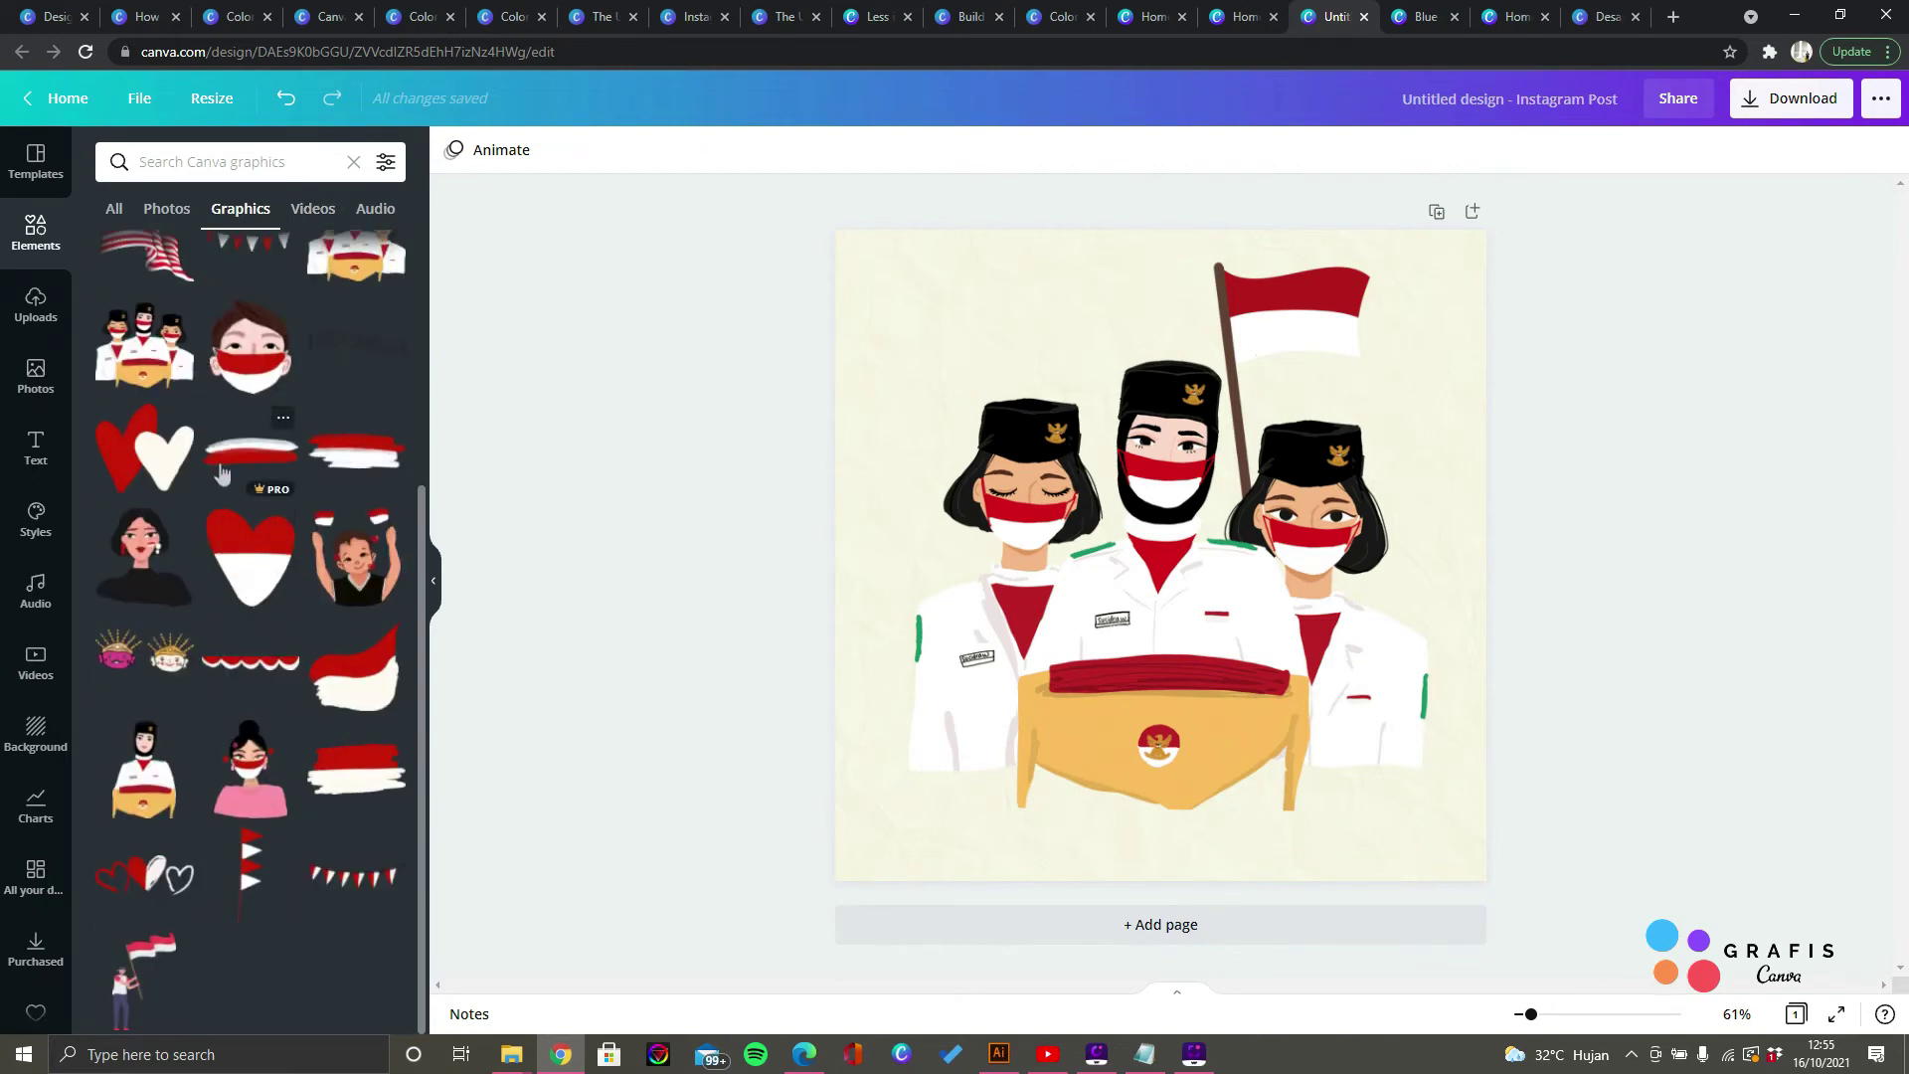
pyautogui.scroll(4, 228, 440)
pyautogui.click(169, 210)
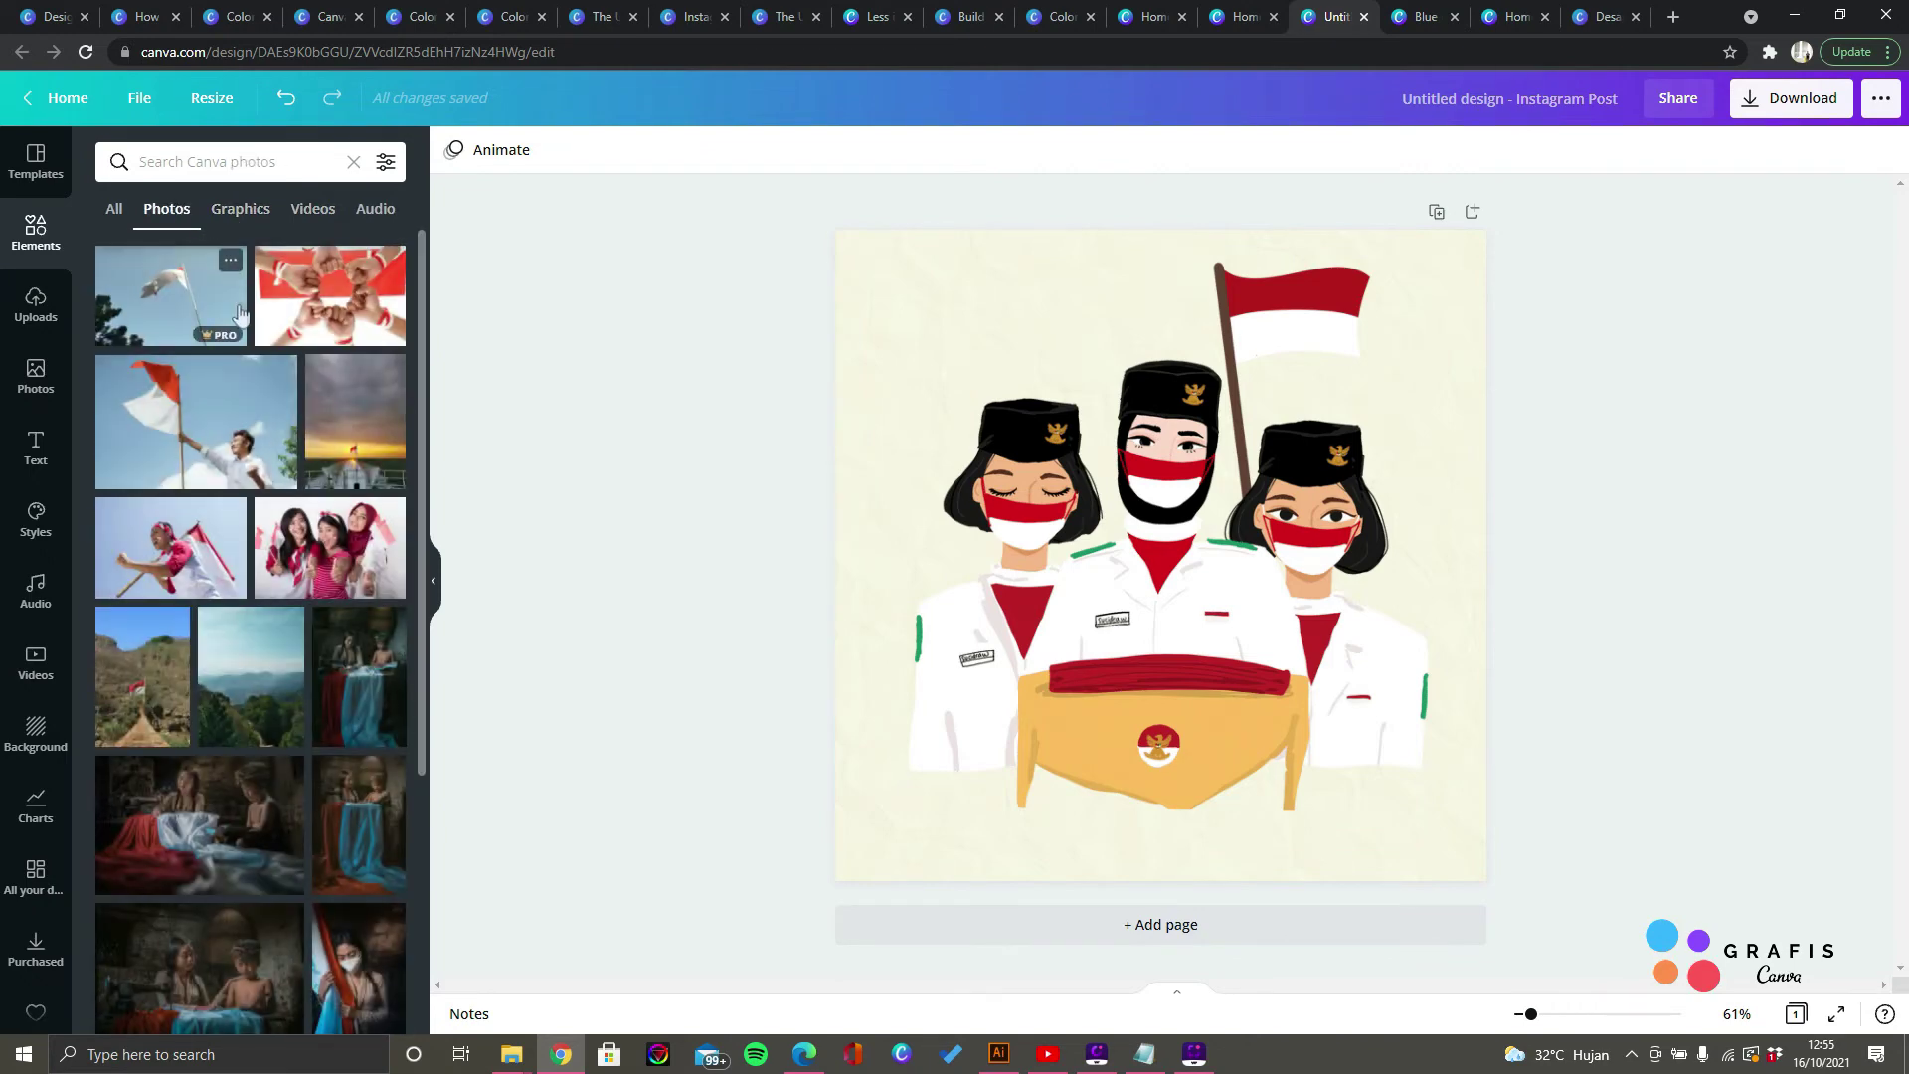
pyautogui.scroll(-10, 236, 461)
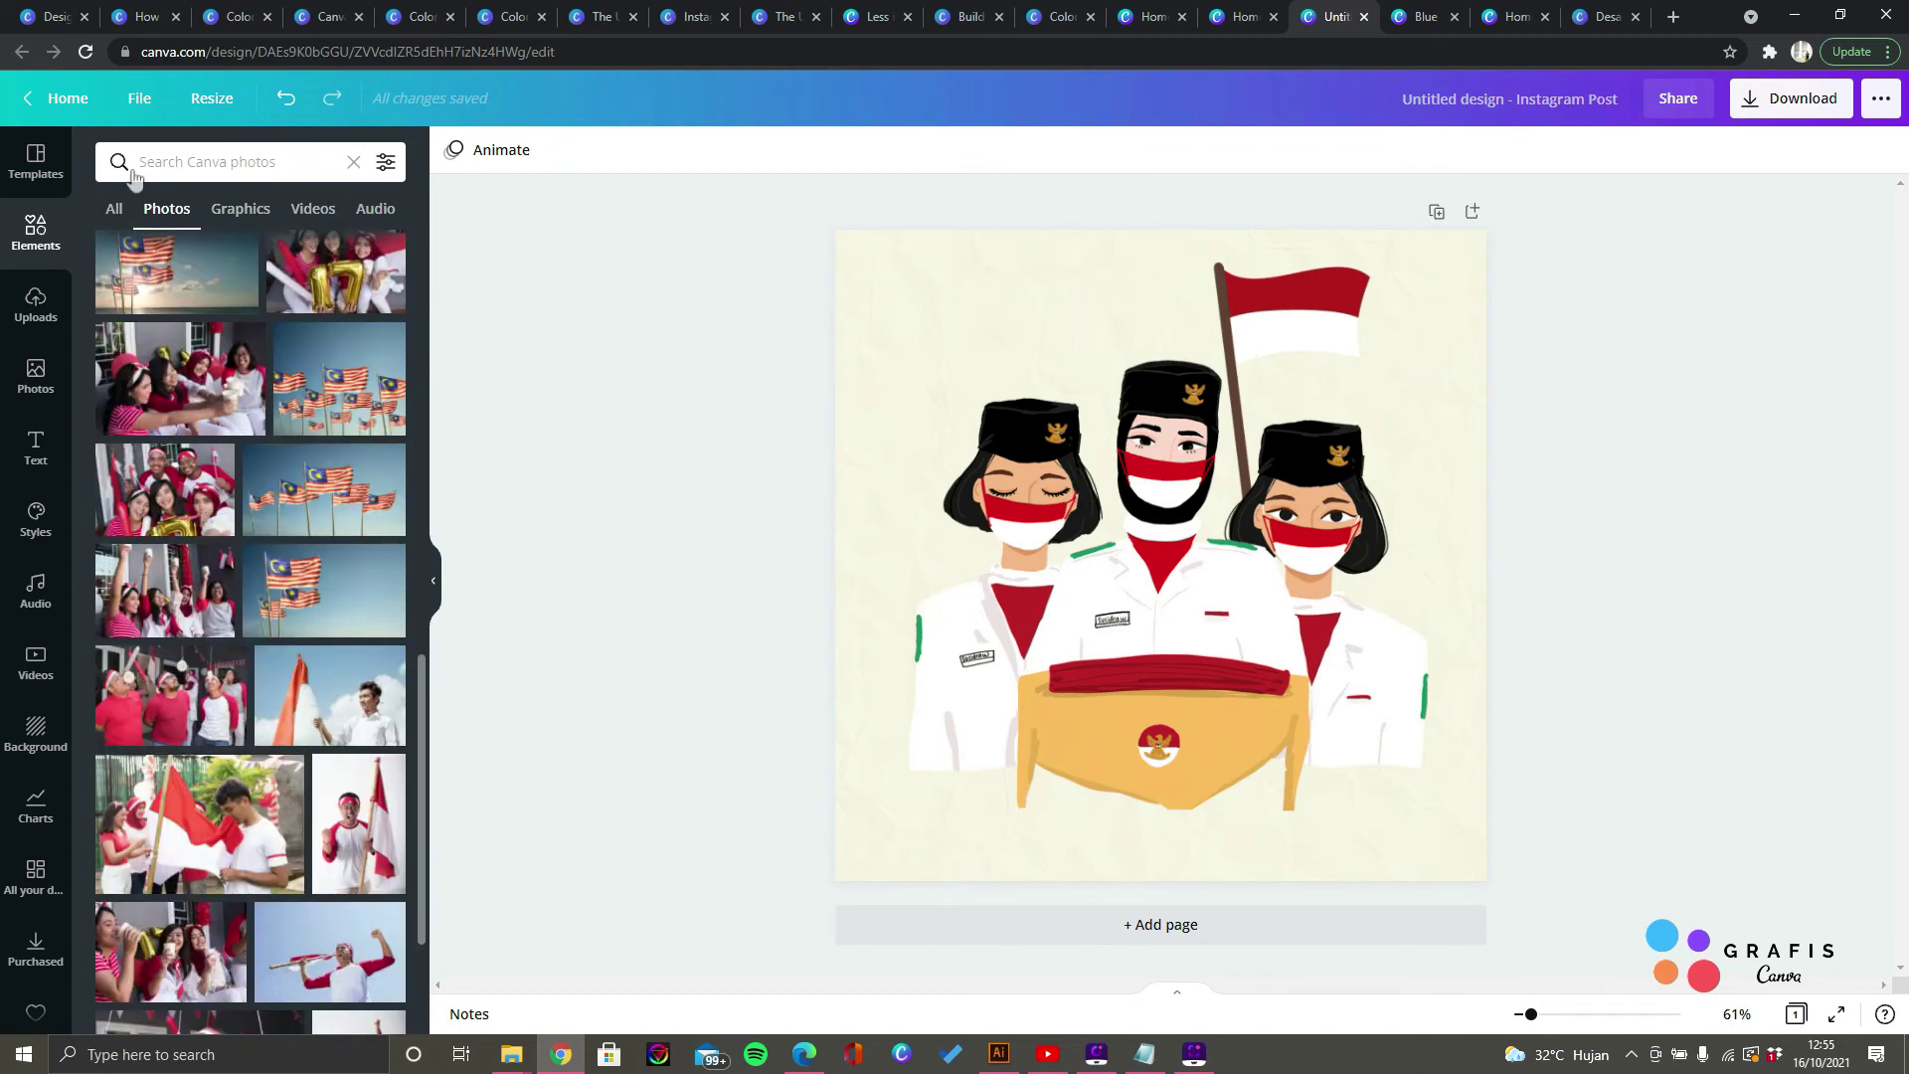
pyautogui.click(113, 213)
pyautogui.click(378, 209)
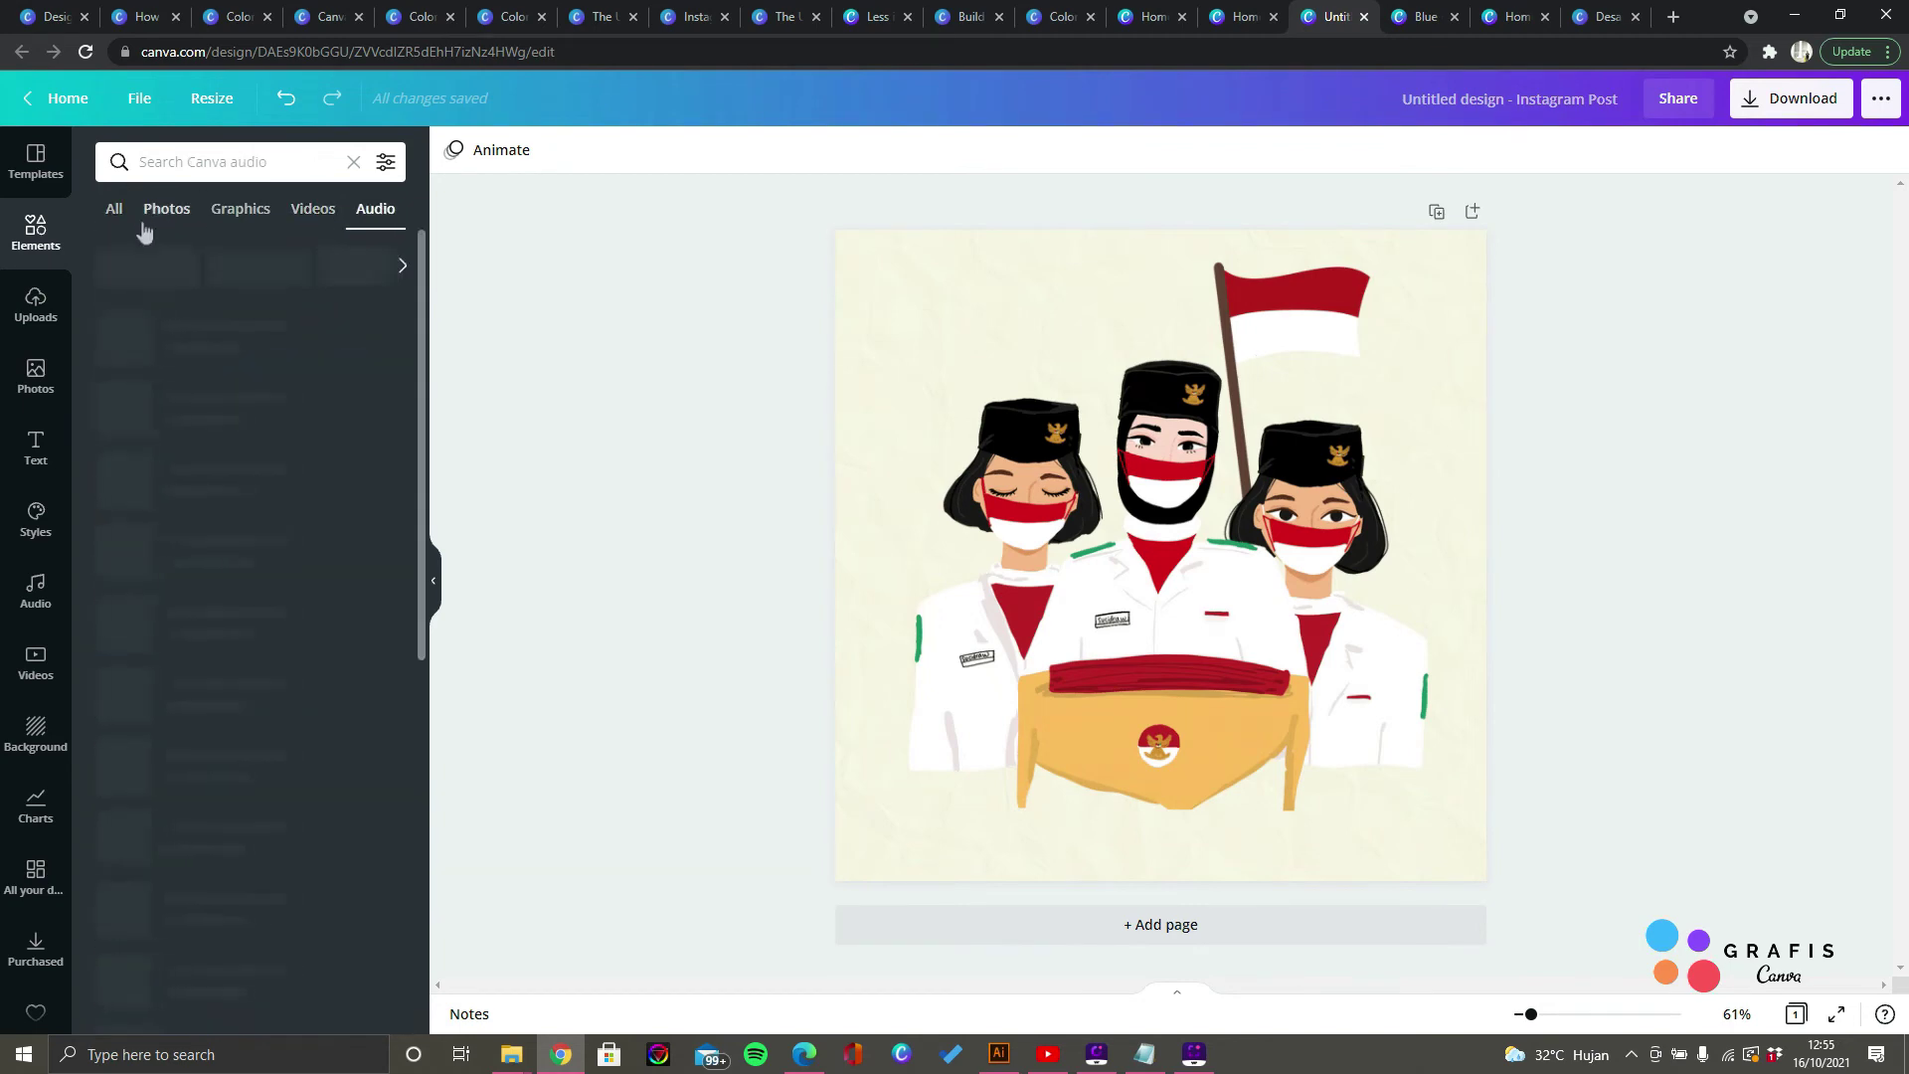
pyautogui.click(163, 210)
pyautogui.click(114, 210)
pyautogui.scroll(-10, 171, 552)
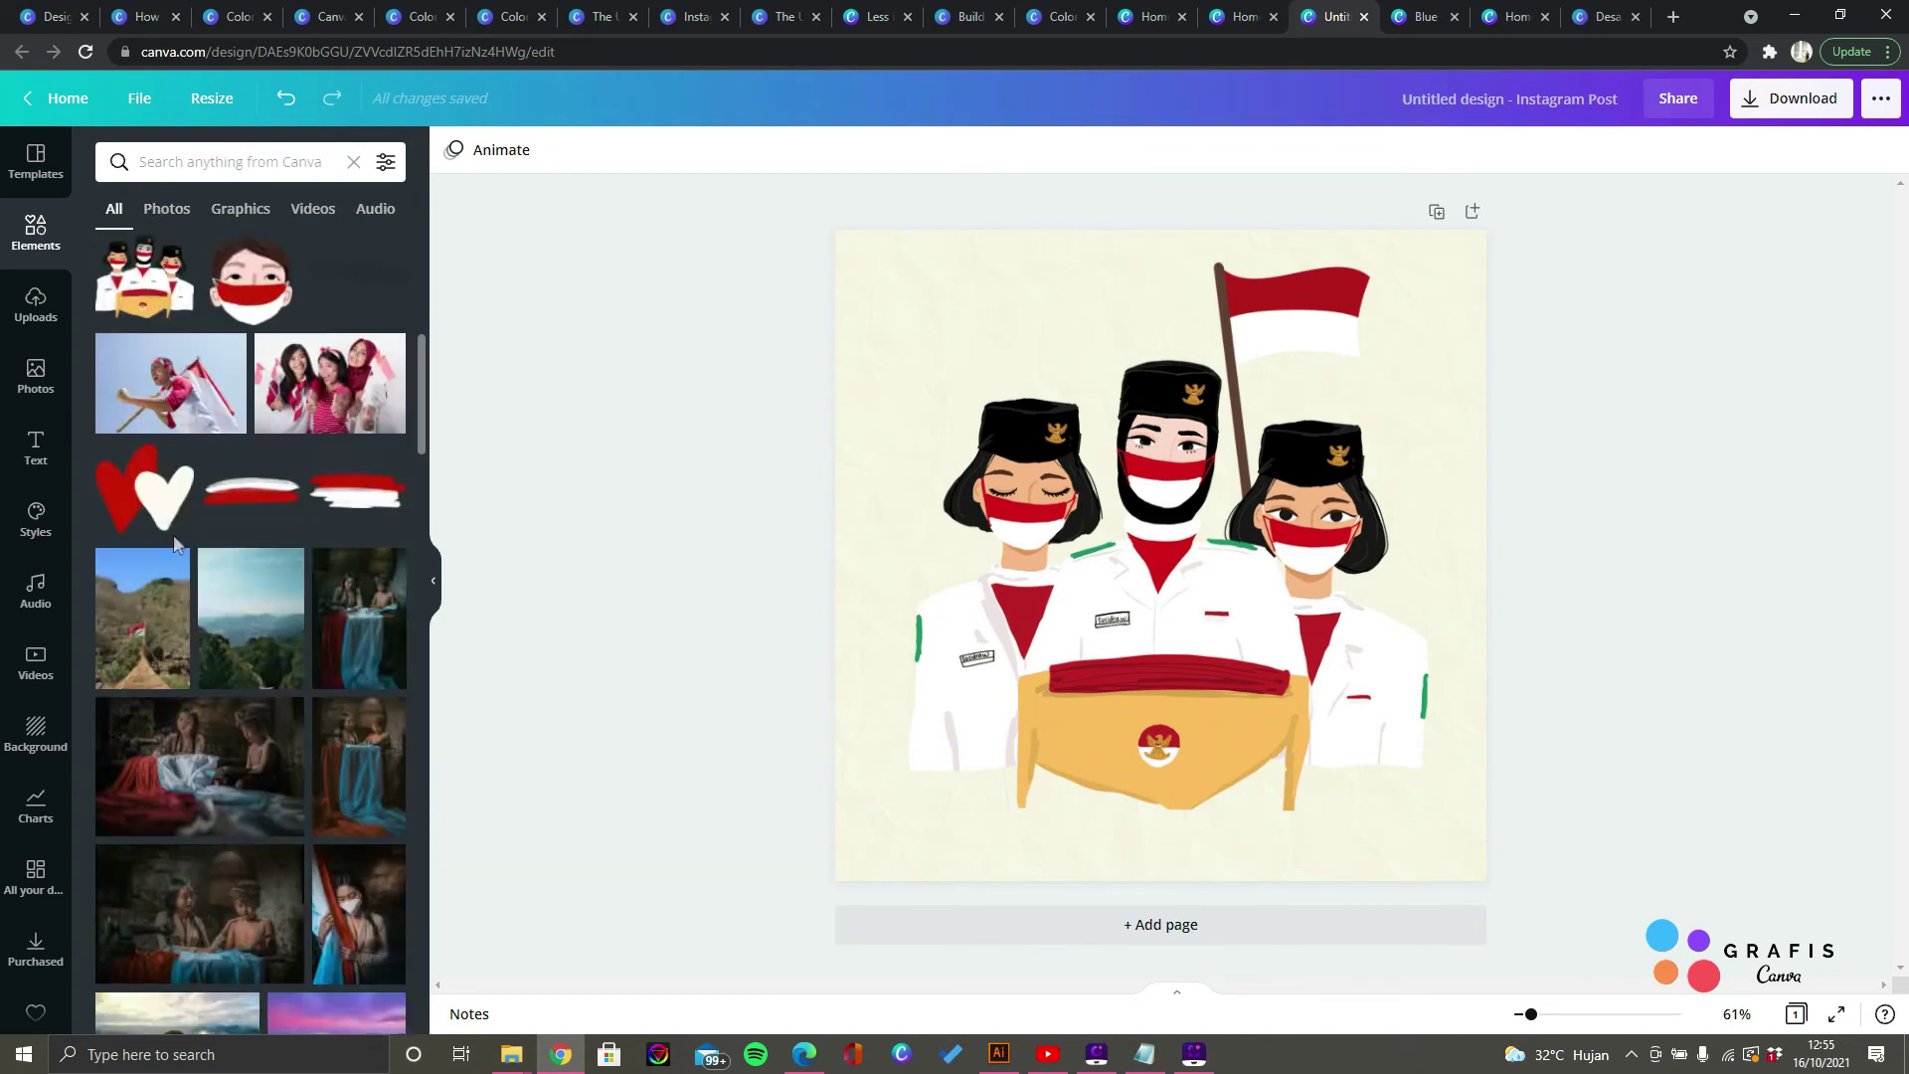
pyautogui.moveTo(420, 562); pyautogui.dragTo(409, 246)
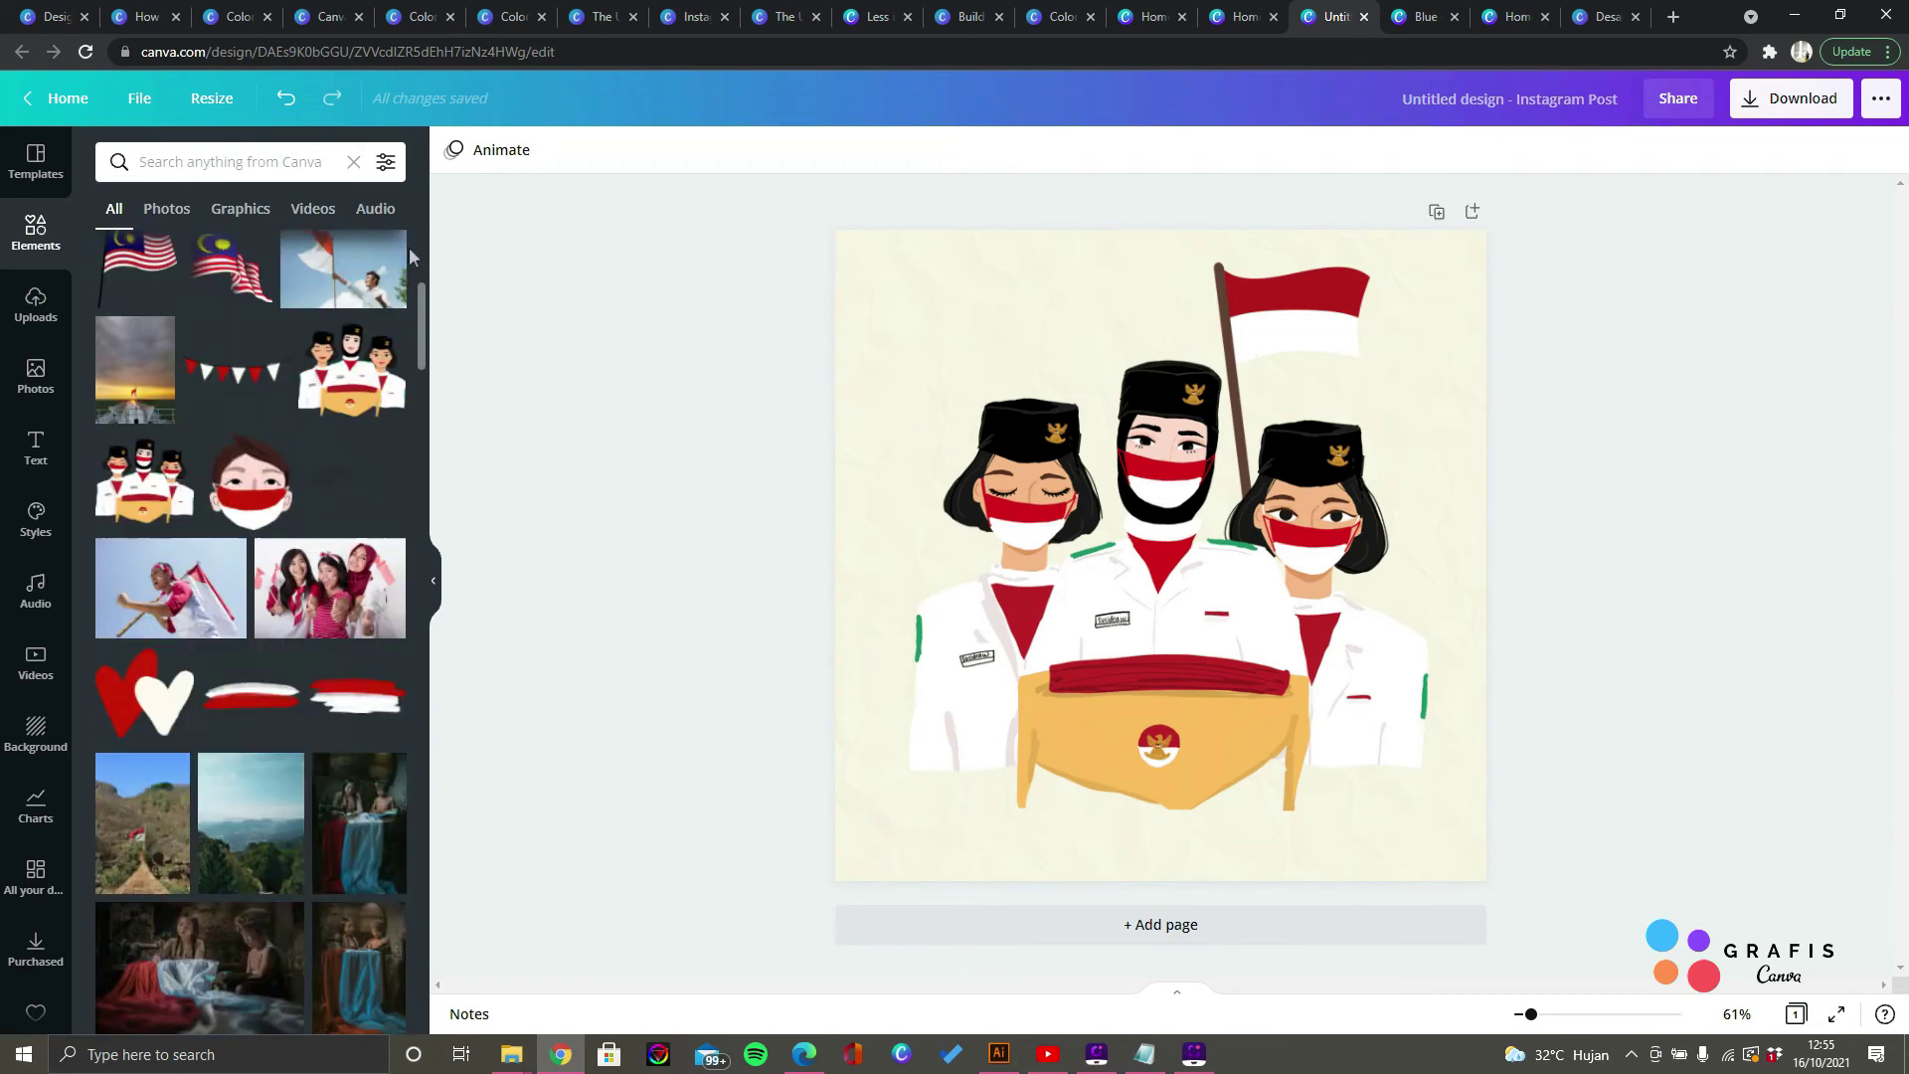
# Step: Search the elements for blob and add the orange-red blob shape to the page
pyautogui.click(356, 163)
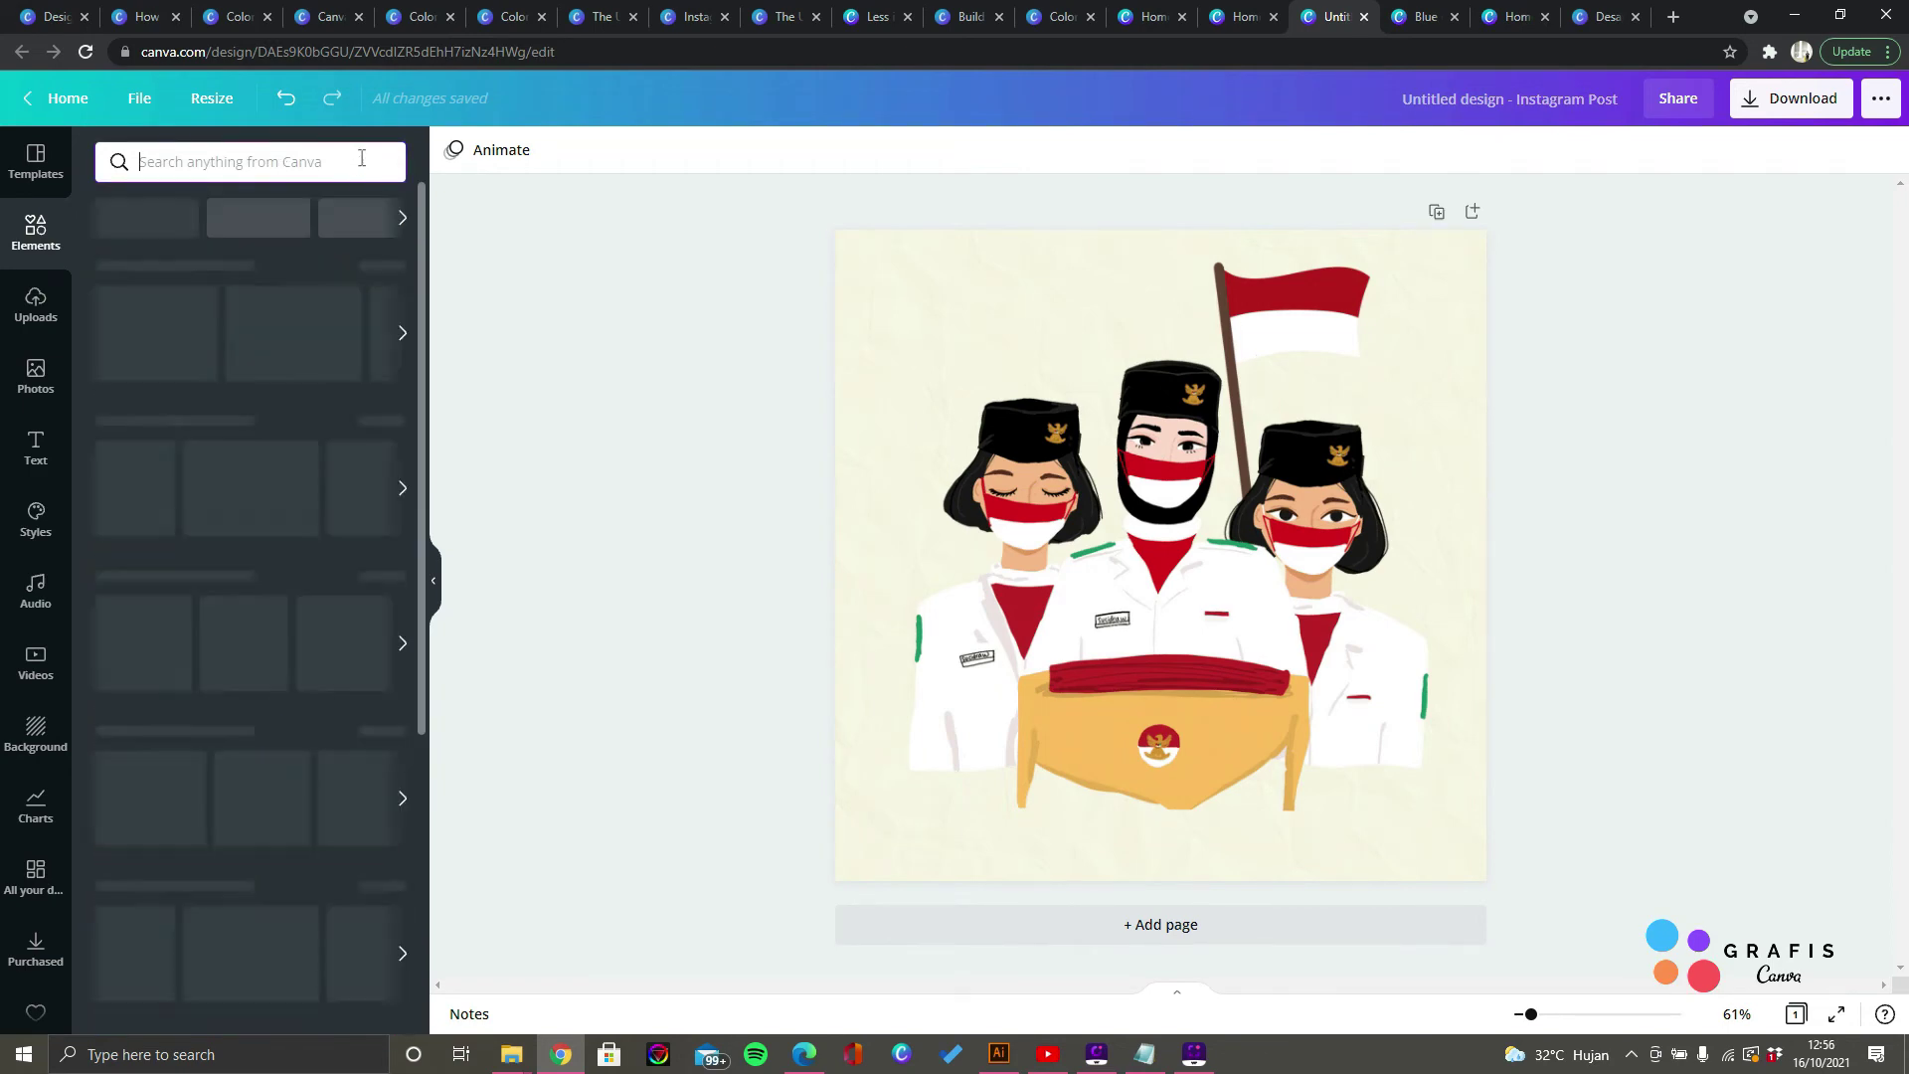
pyautogui.click(296, 162)
pyautogui.write('blob')
pyautogui.press('Return')
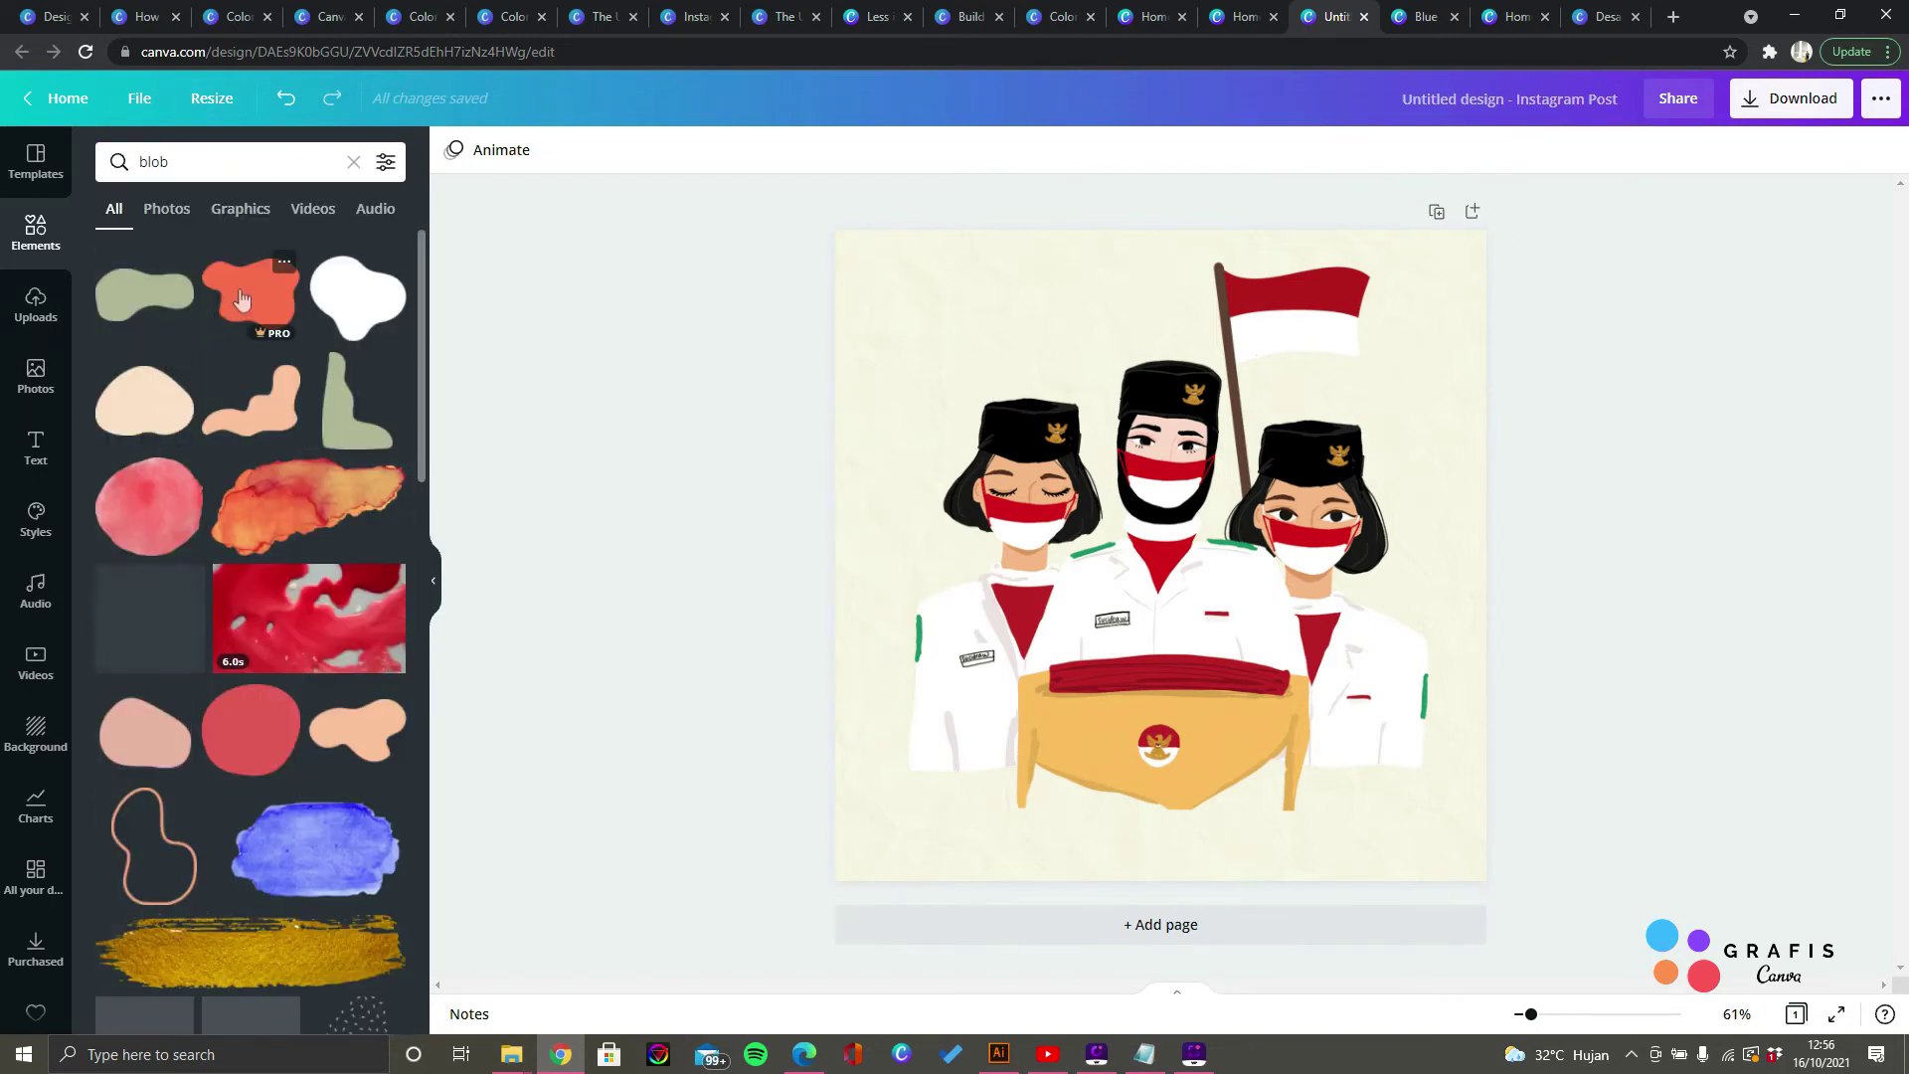
pyautogui.click(255, 303)
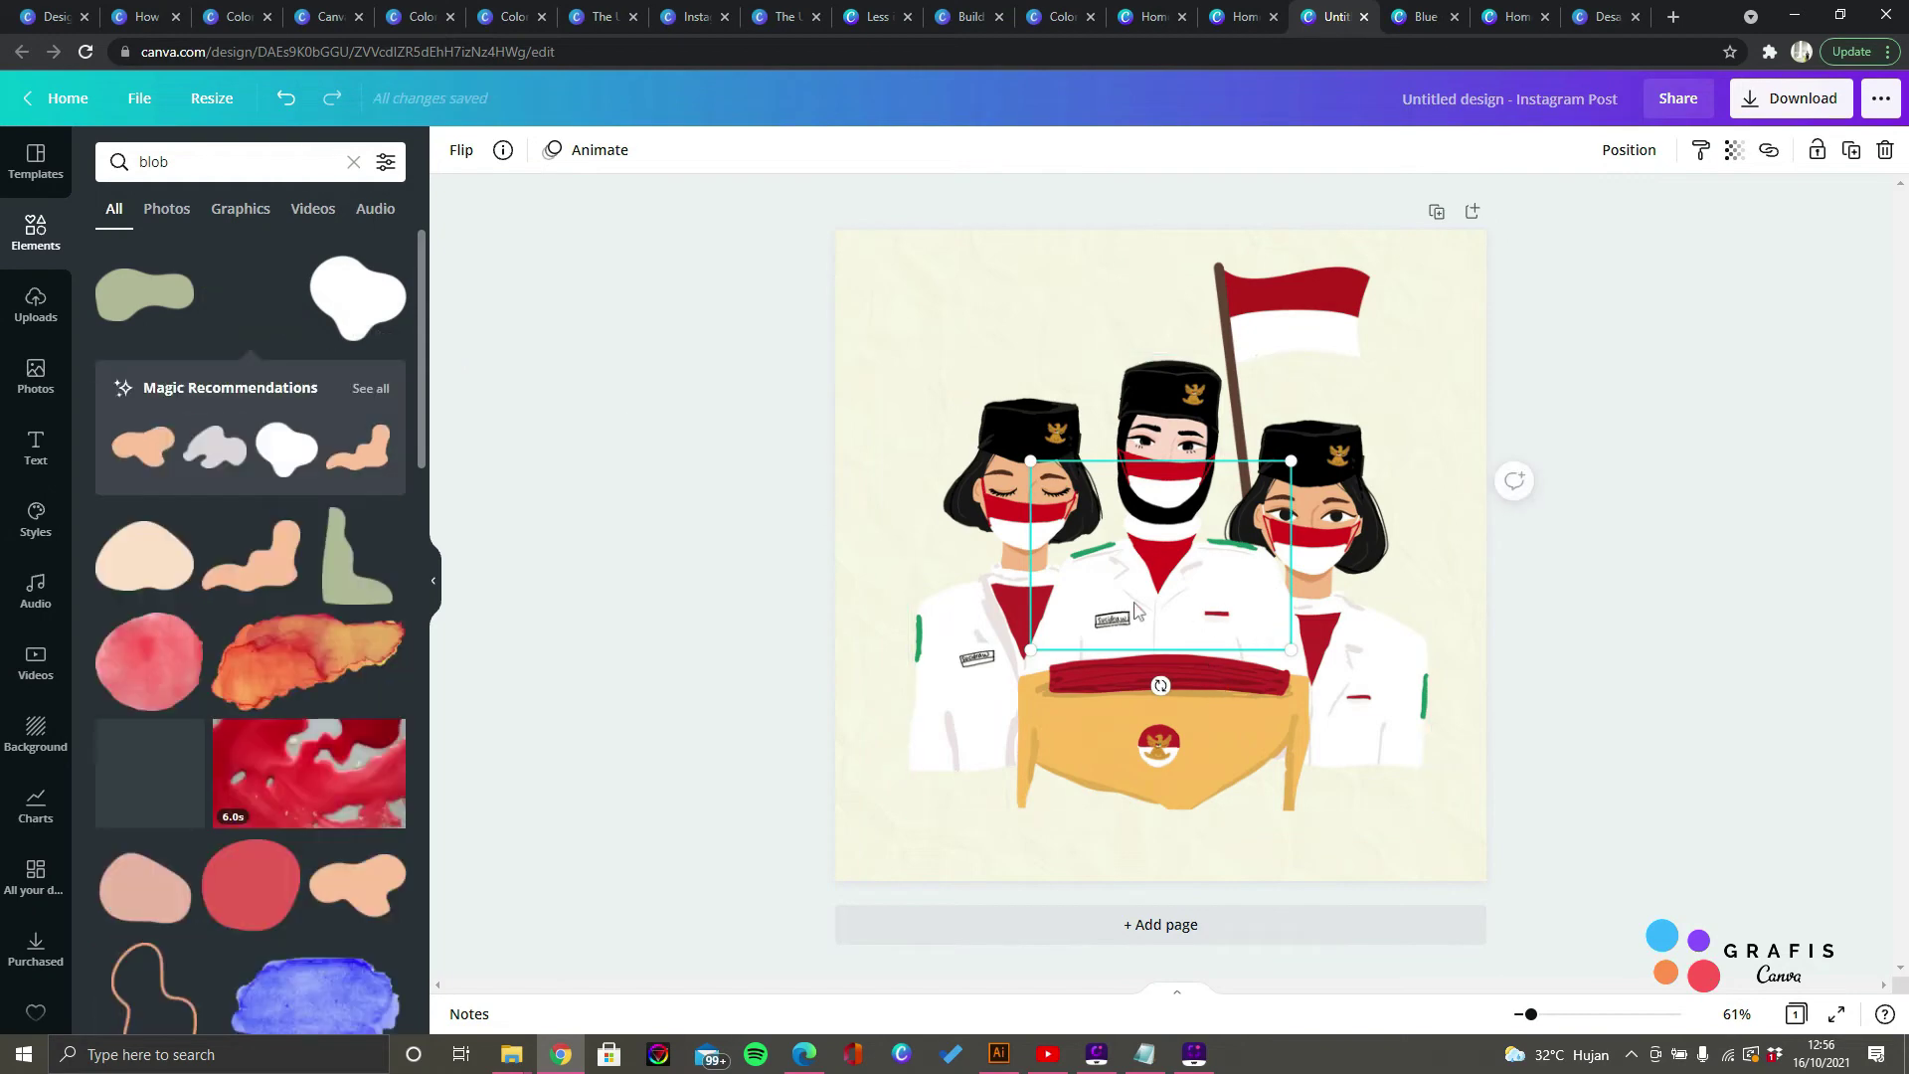
pyautogui.press('Escape')
pyautogui.click(166, 207)
# Step: Open the uploads, and position the orange-red blob in the page's upper-left corner, layered behind the flag bearers
pyautogui.click(33, 308)
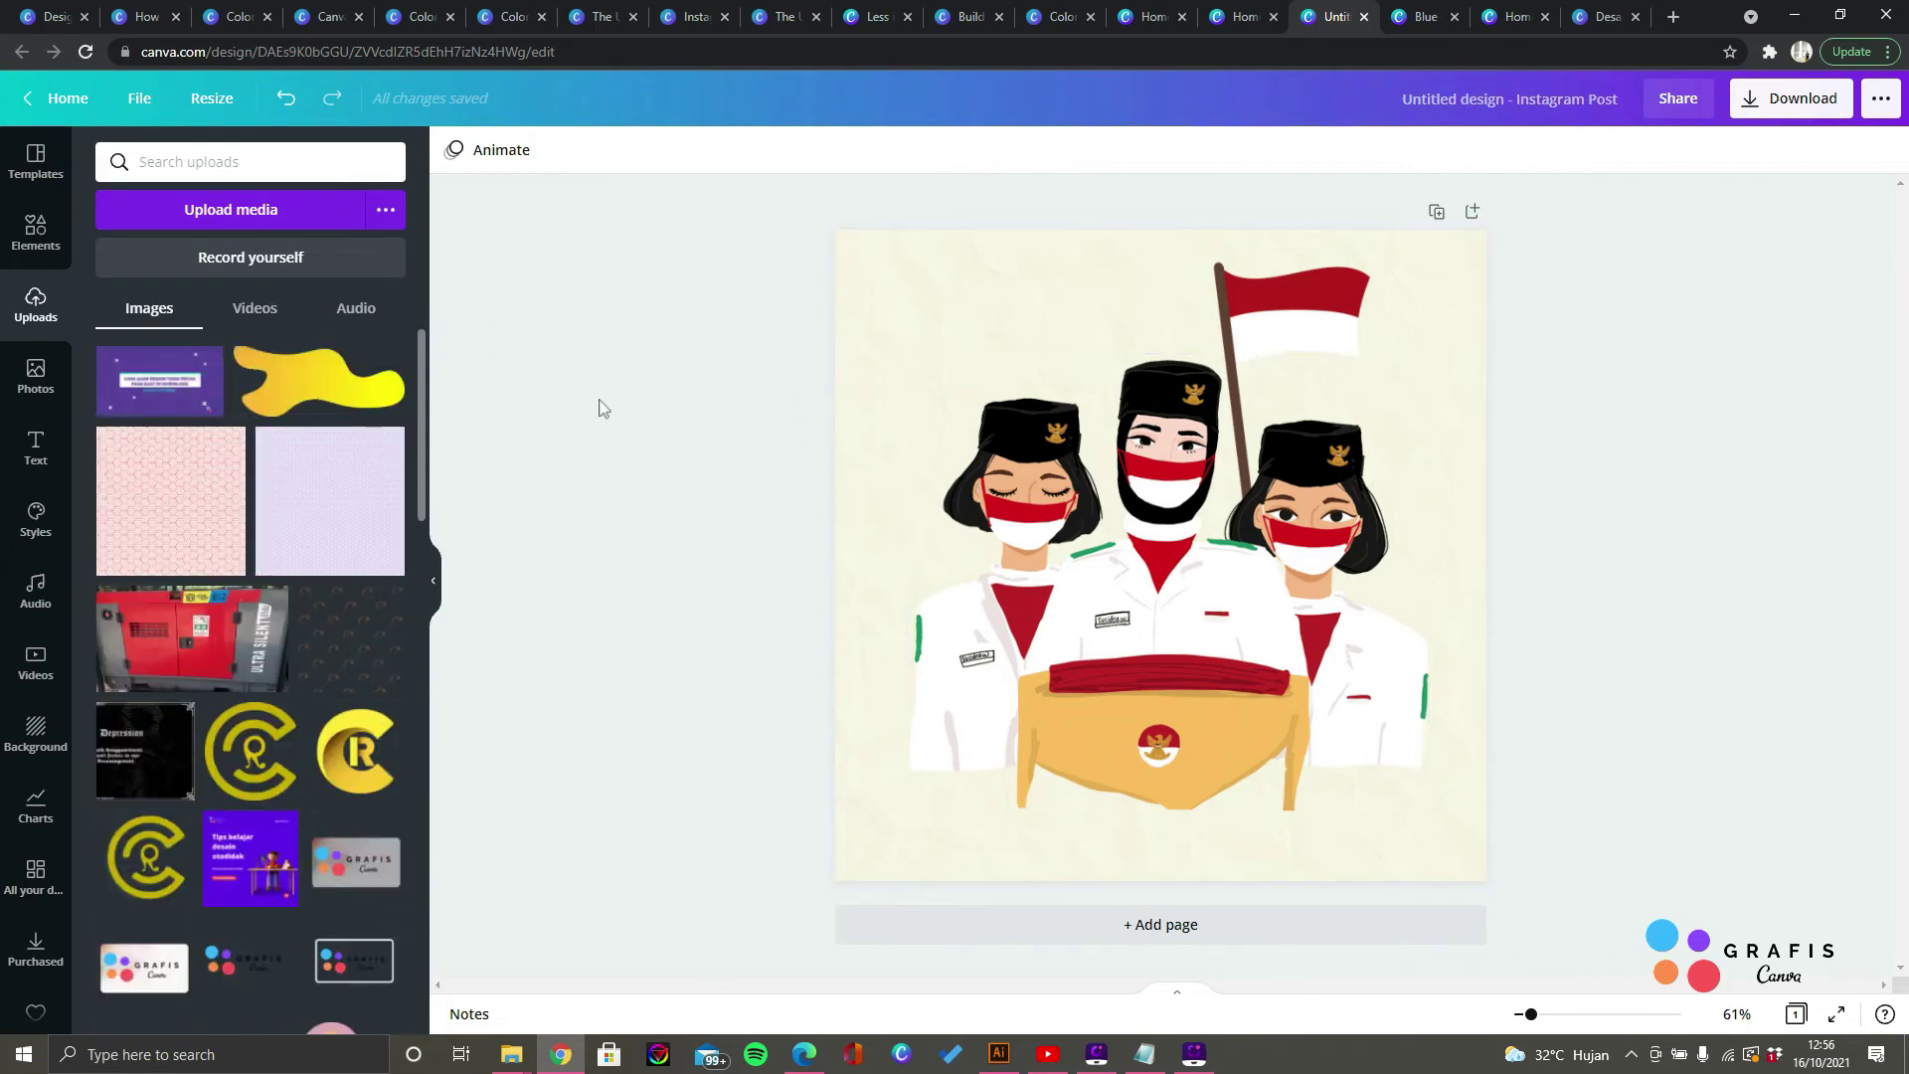
pyautogui.click(238, 408)
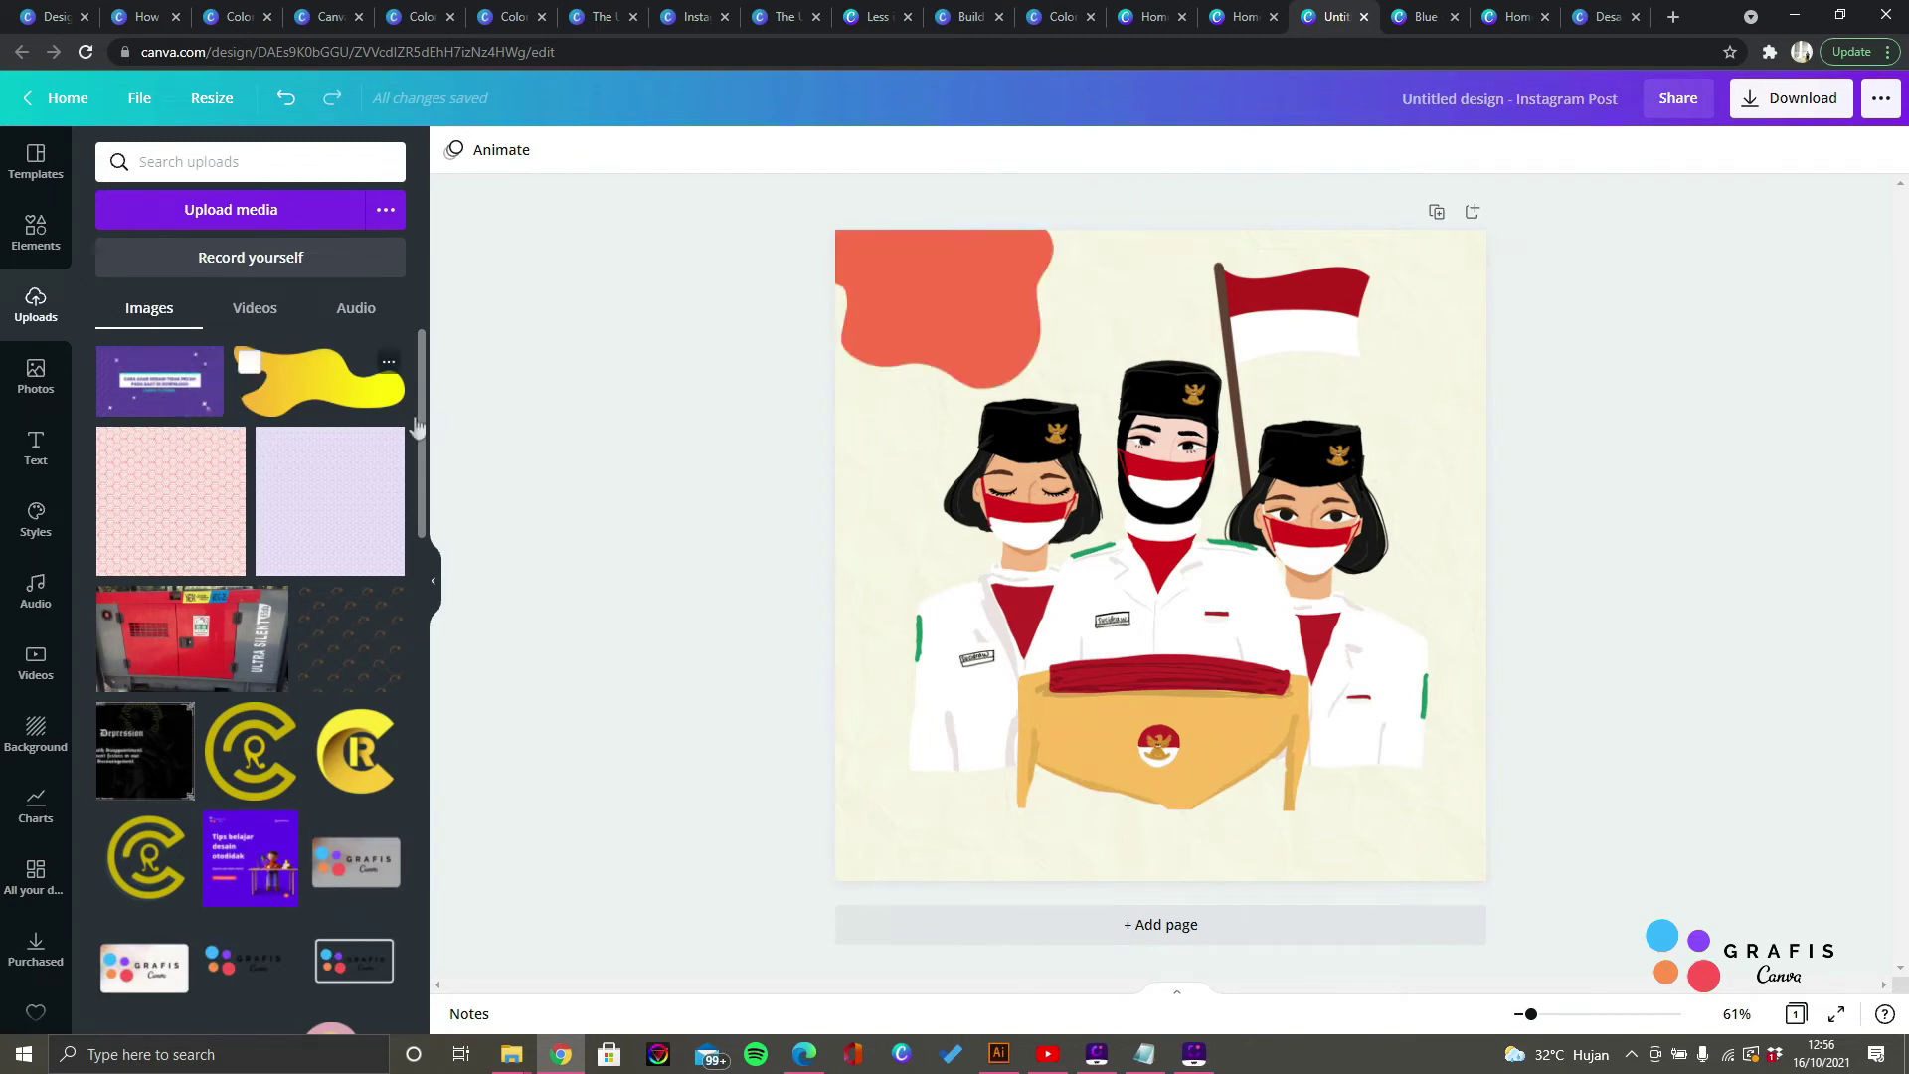
pyautogui.click(927, 308)
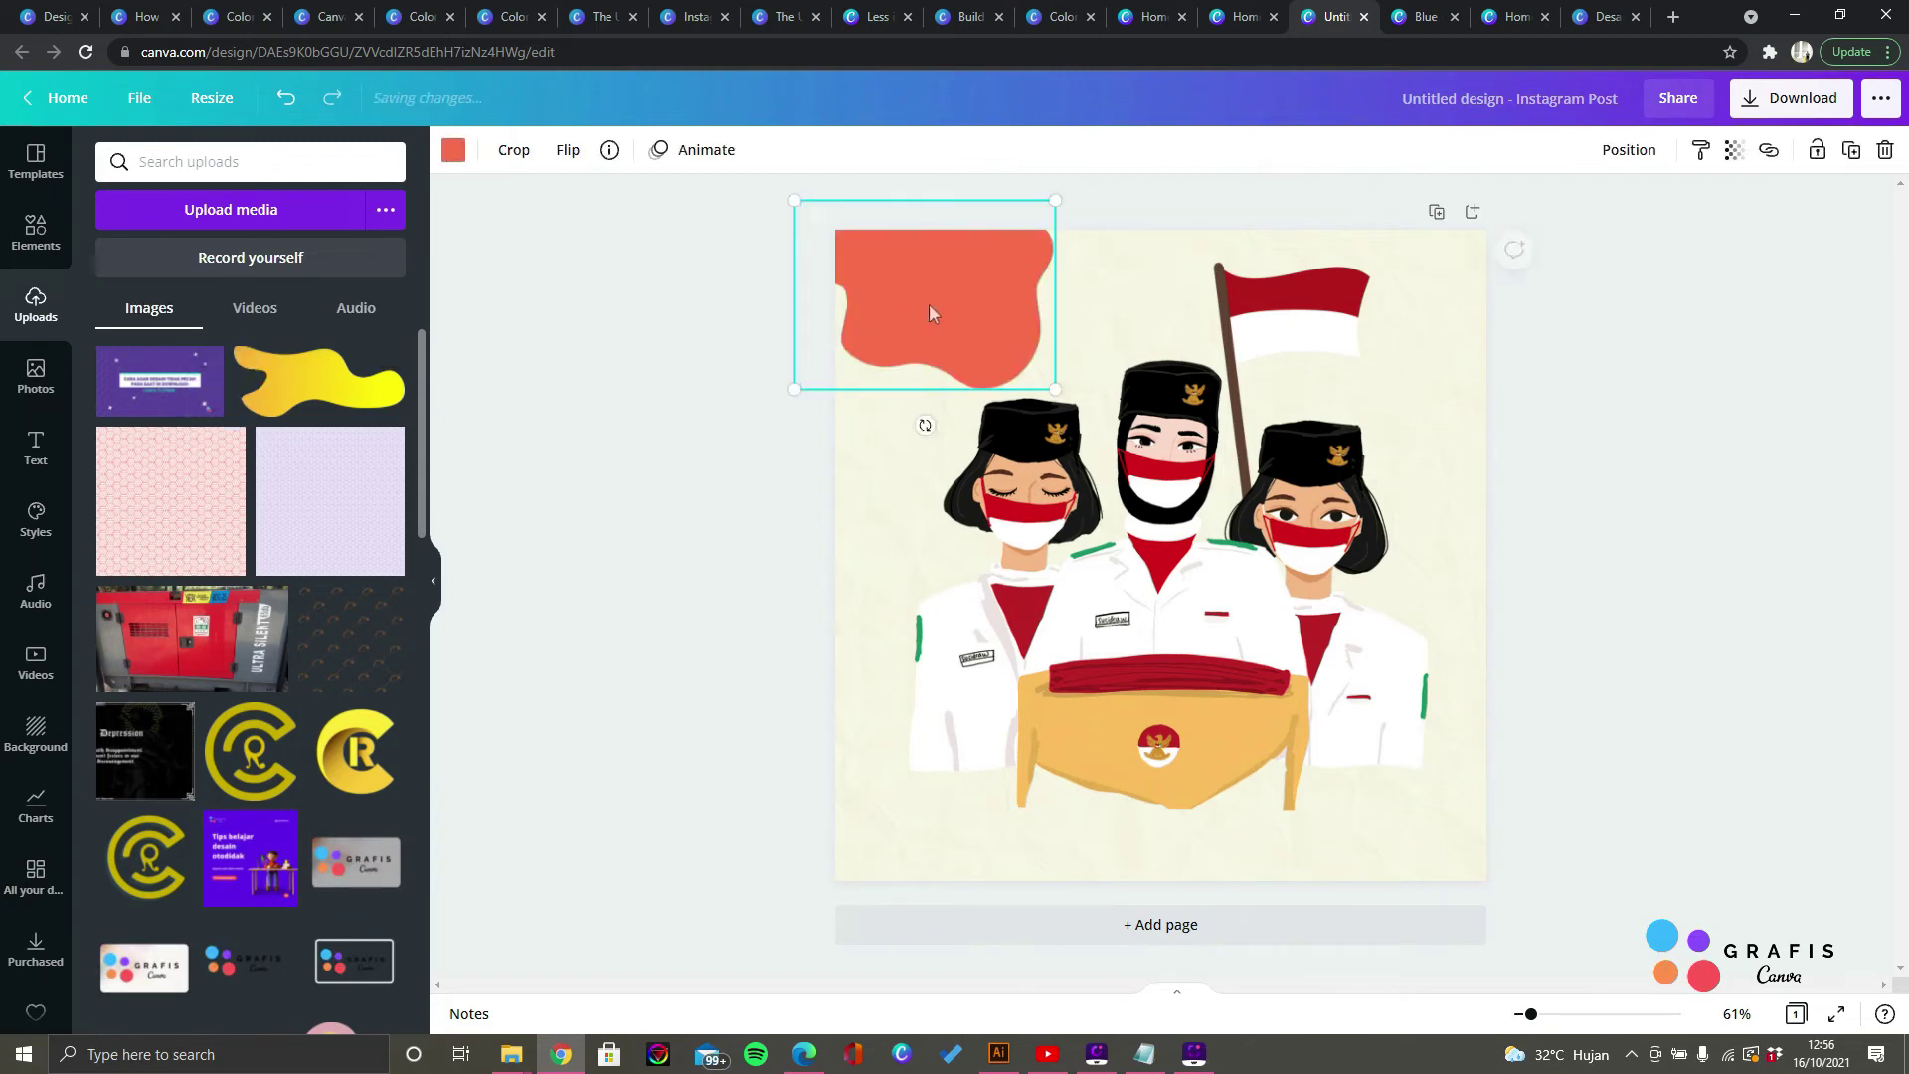
pyautogui.moveTo(949, 314)
pyautogui.mouseDown()
pyautogui.moveTo(988, 349)
pyautogui.moveTo(988, 307)
pyautogui.moveTo(995, 341)
pyautogui.moveTo(982, 328)
pyautogui.mouseUp()
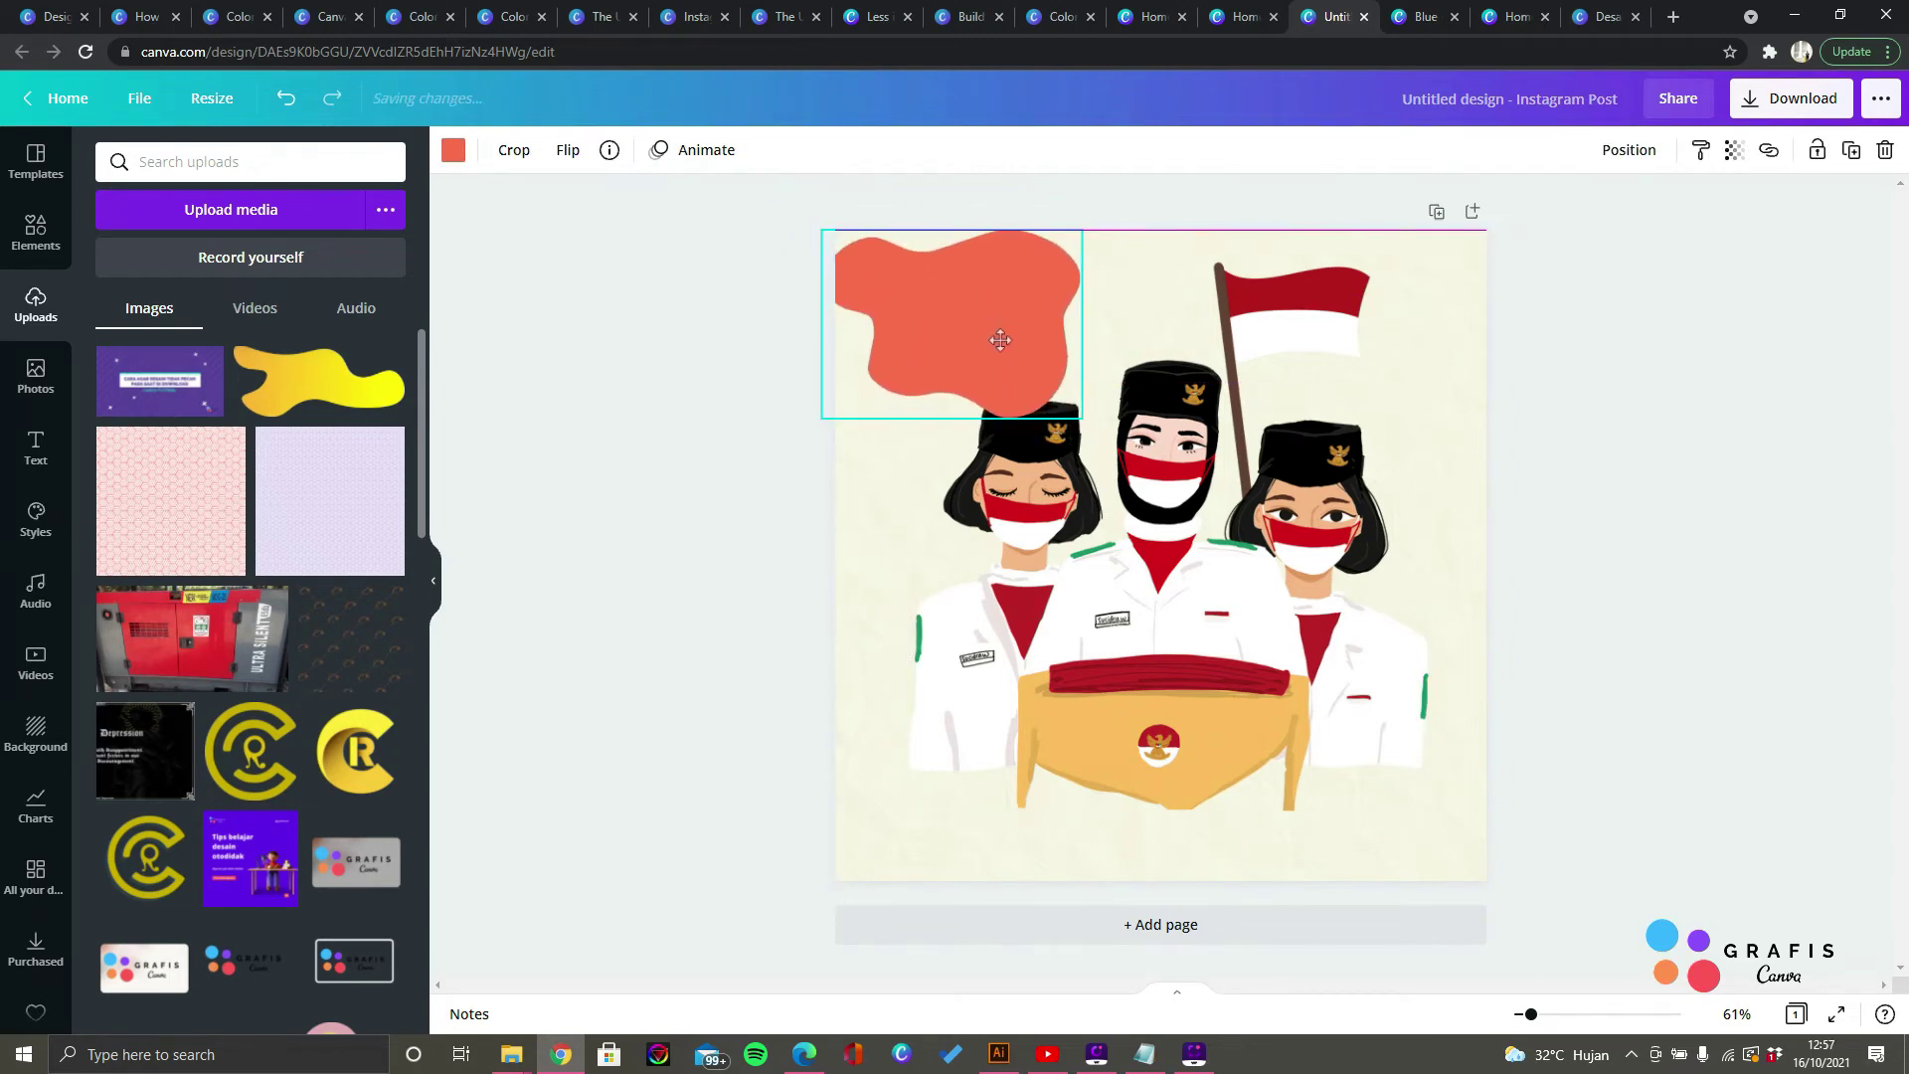
pyautogui.rightClick(1052, 350)
pyautogui.click(1127, 552)
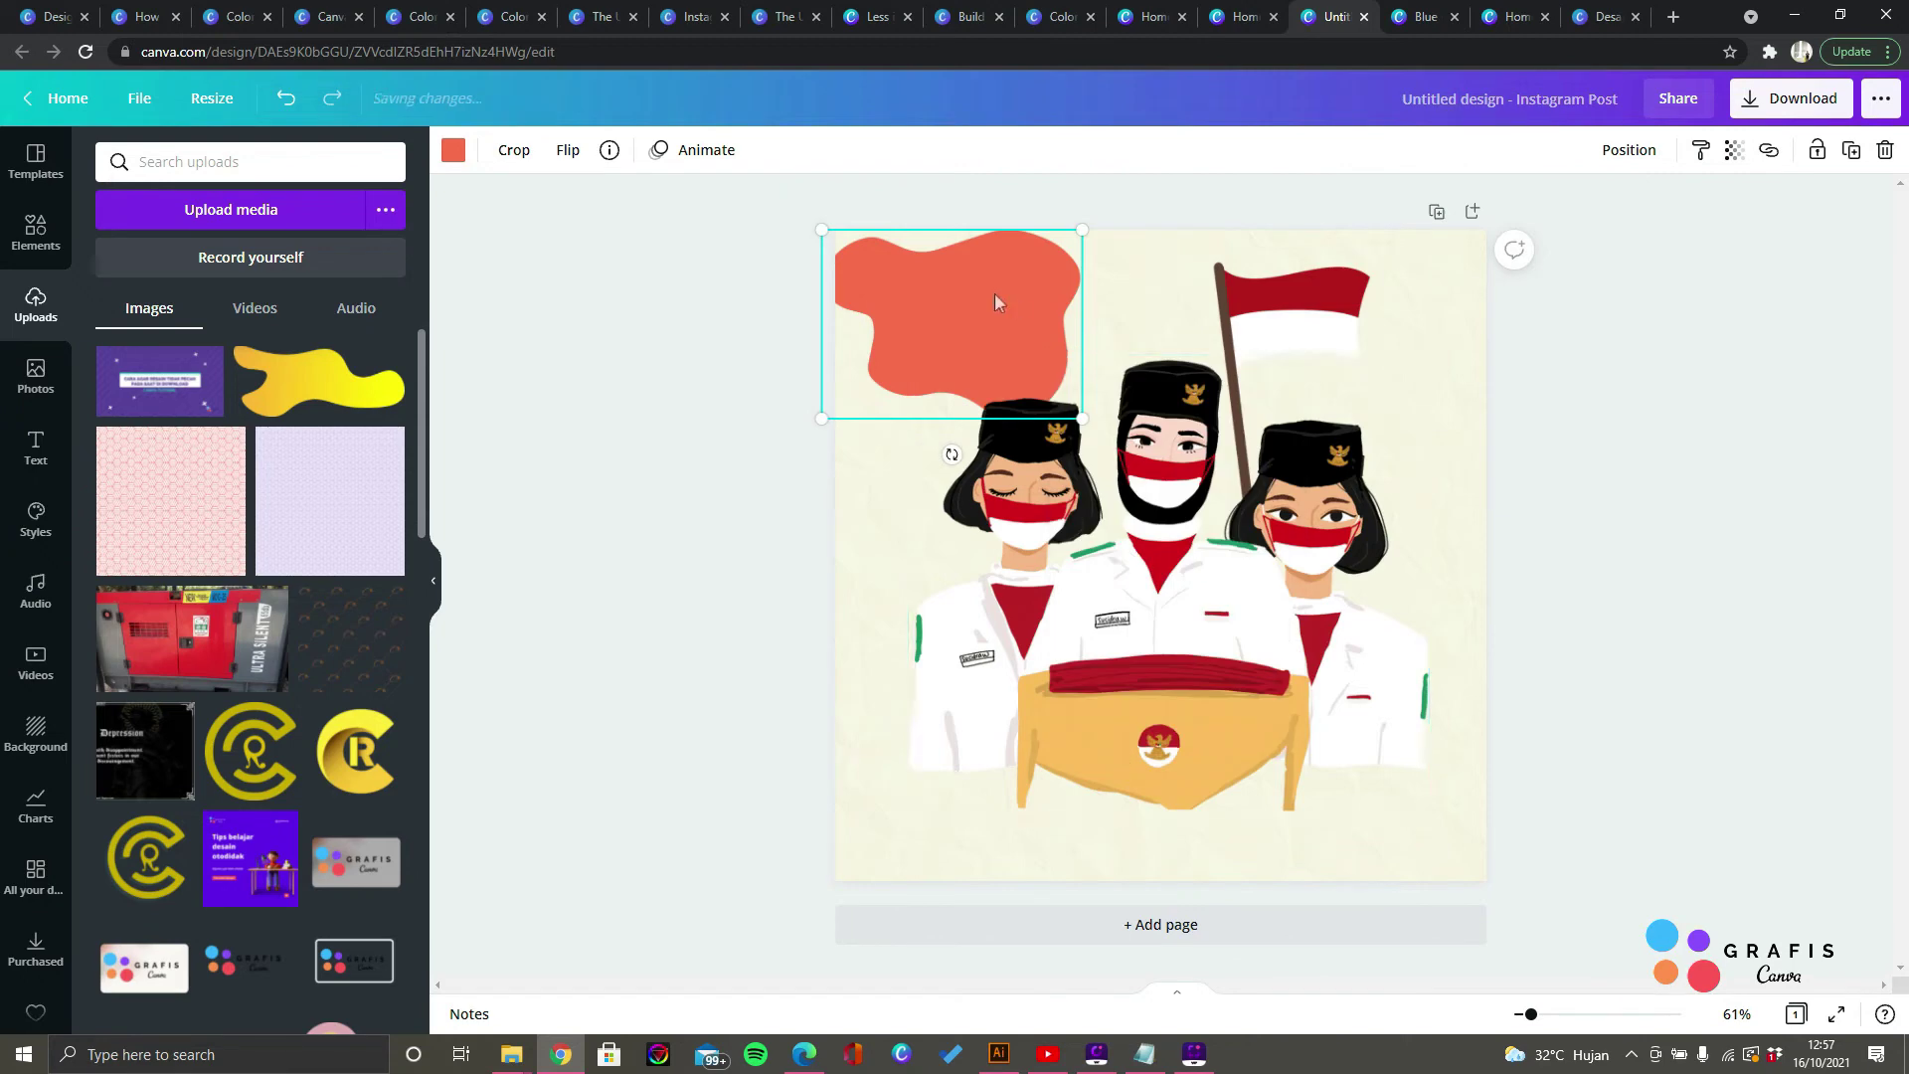
# Step: Recolor the blob with the dark red from the flag's photo colors
pyautogui.click(453, 151)
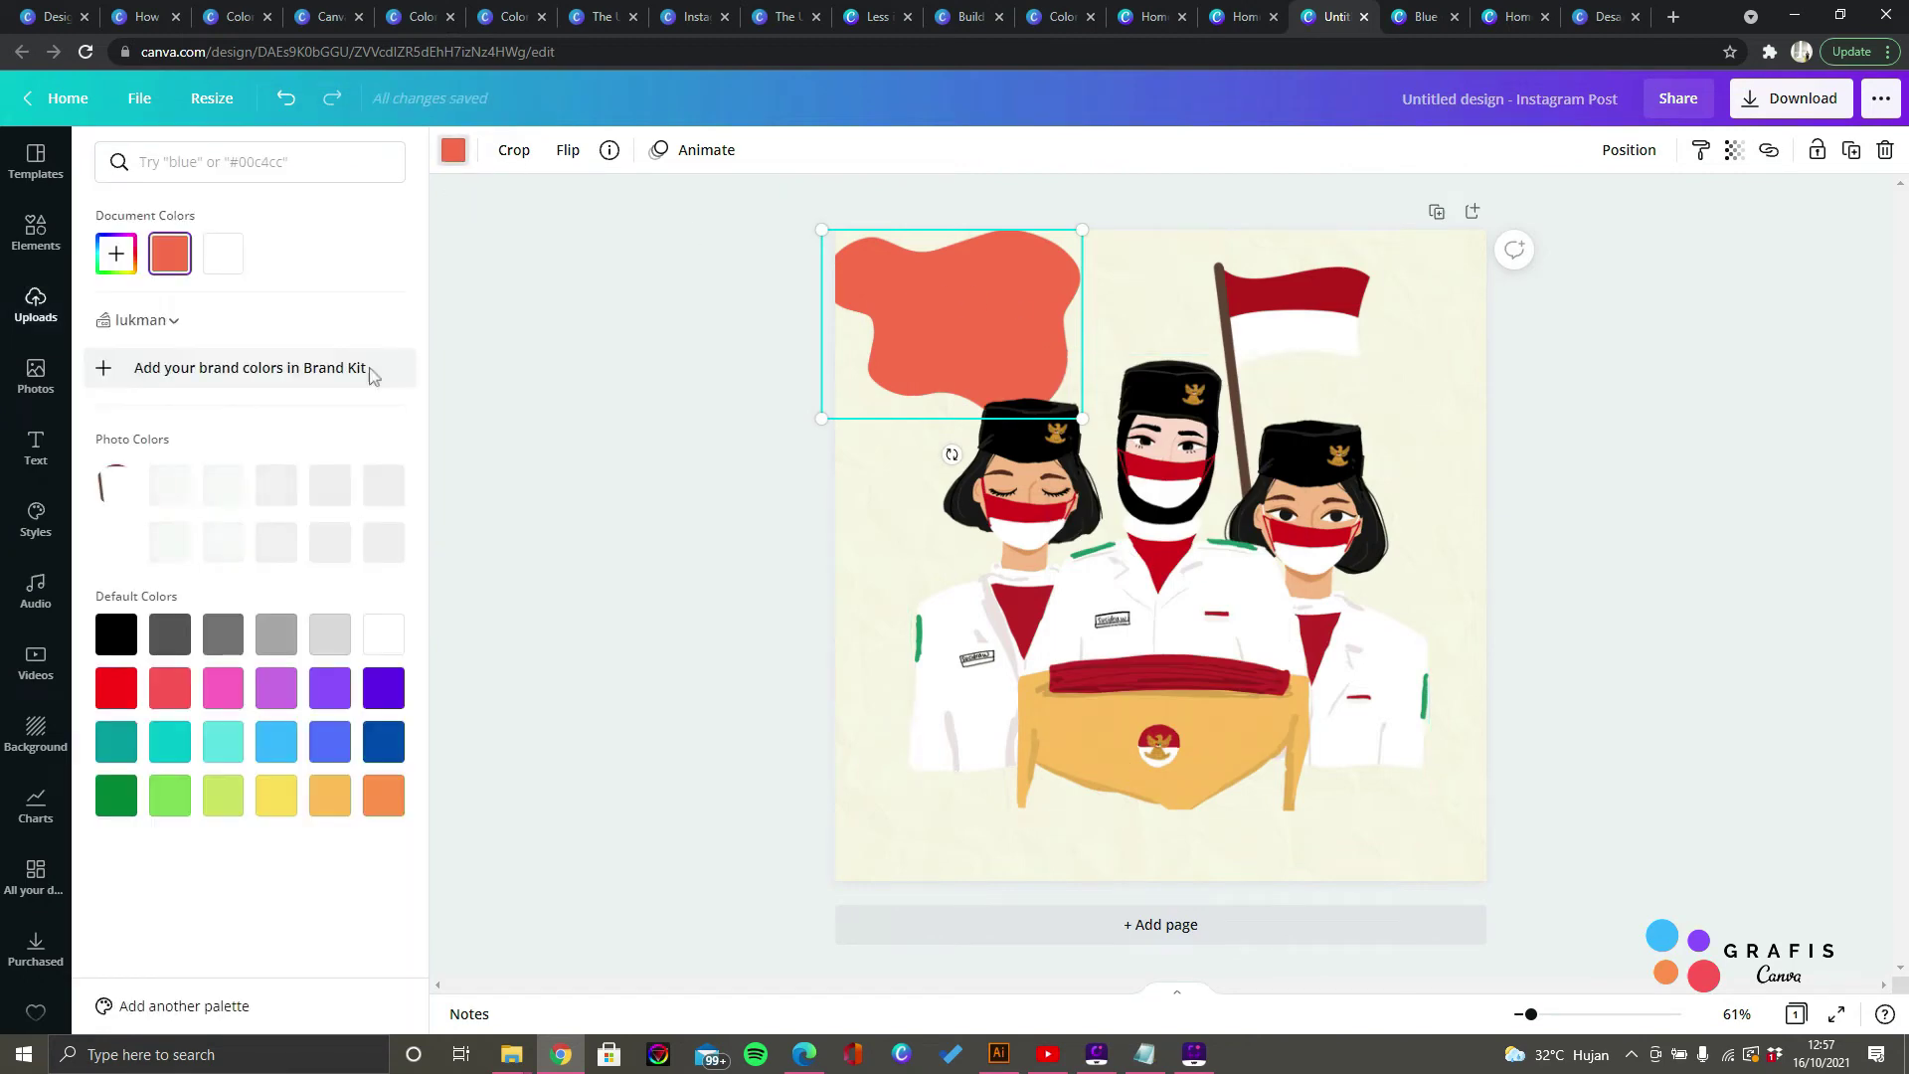
pyautogui.click(170, 486)
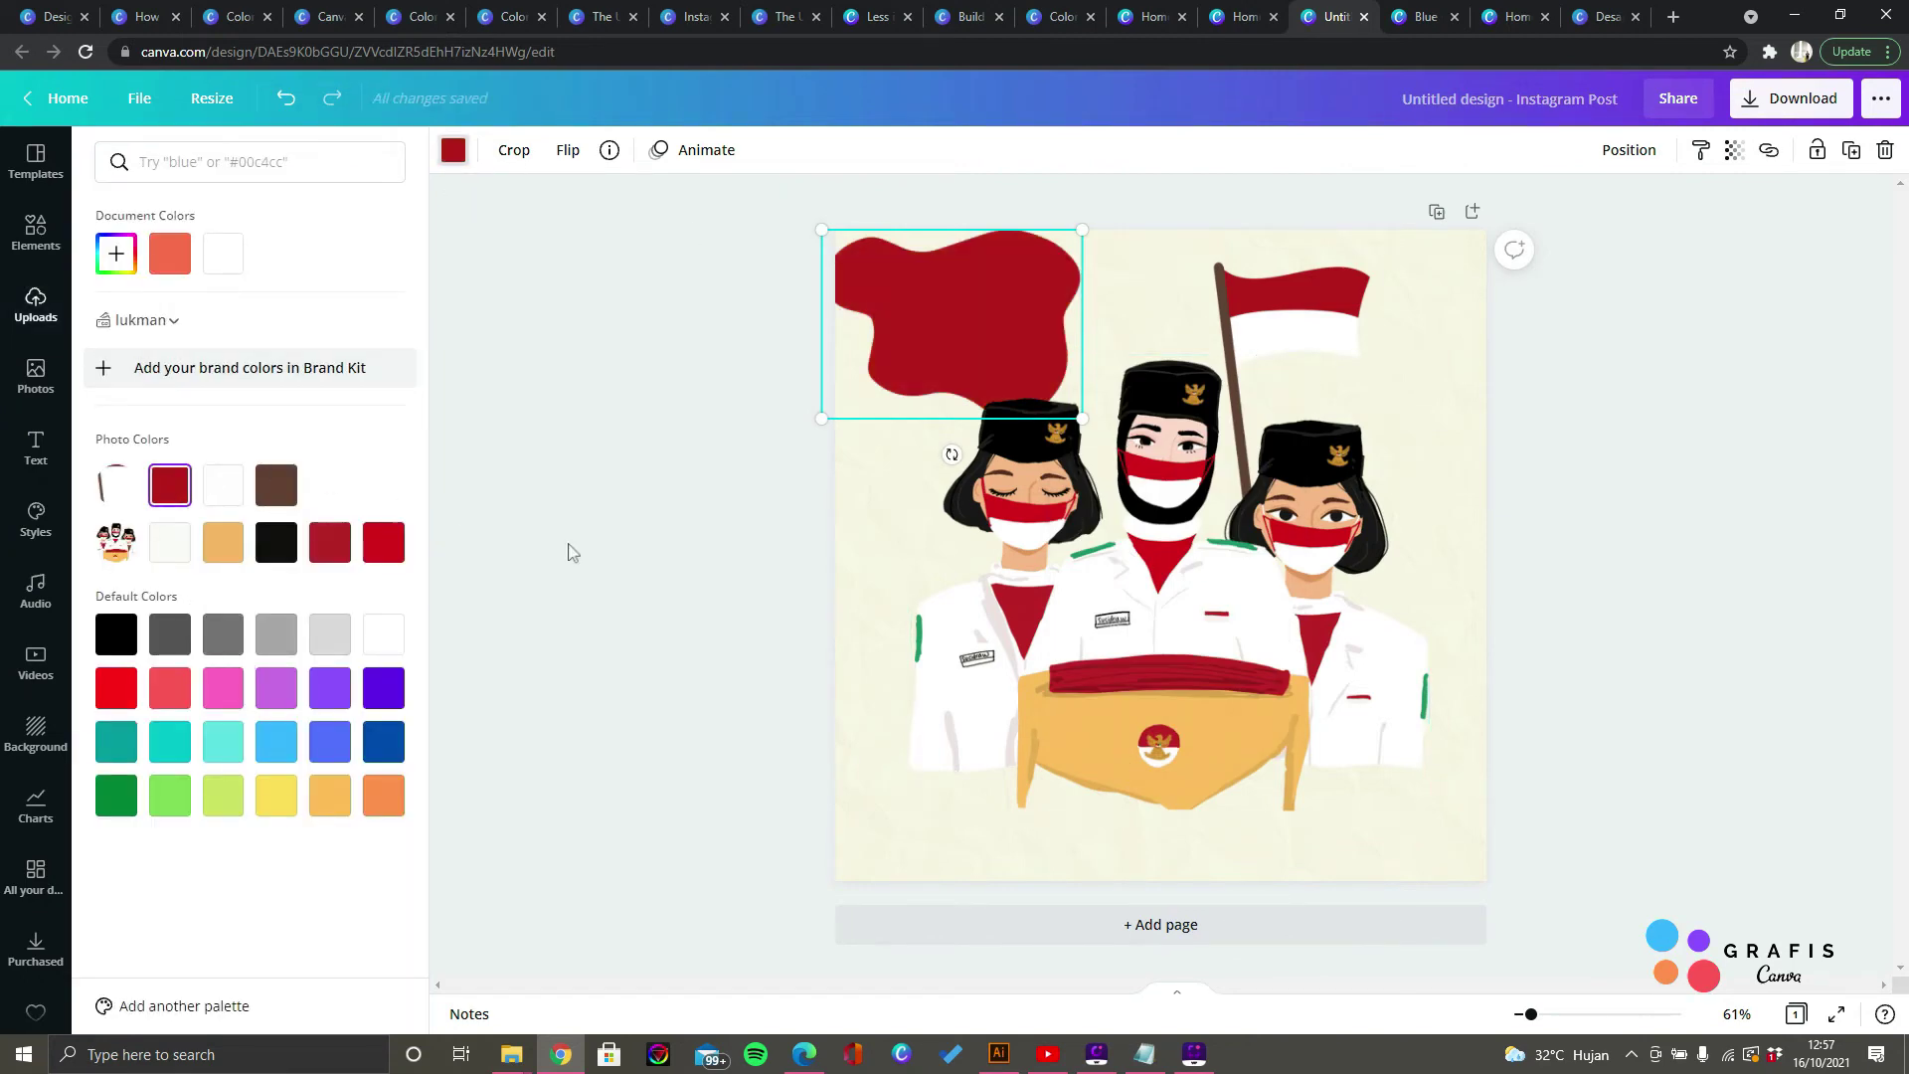
pyautogui.press('Escape')
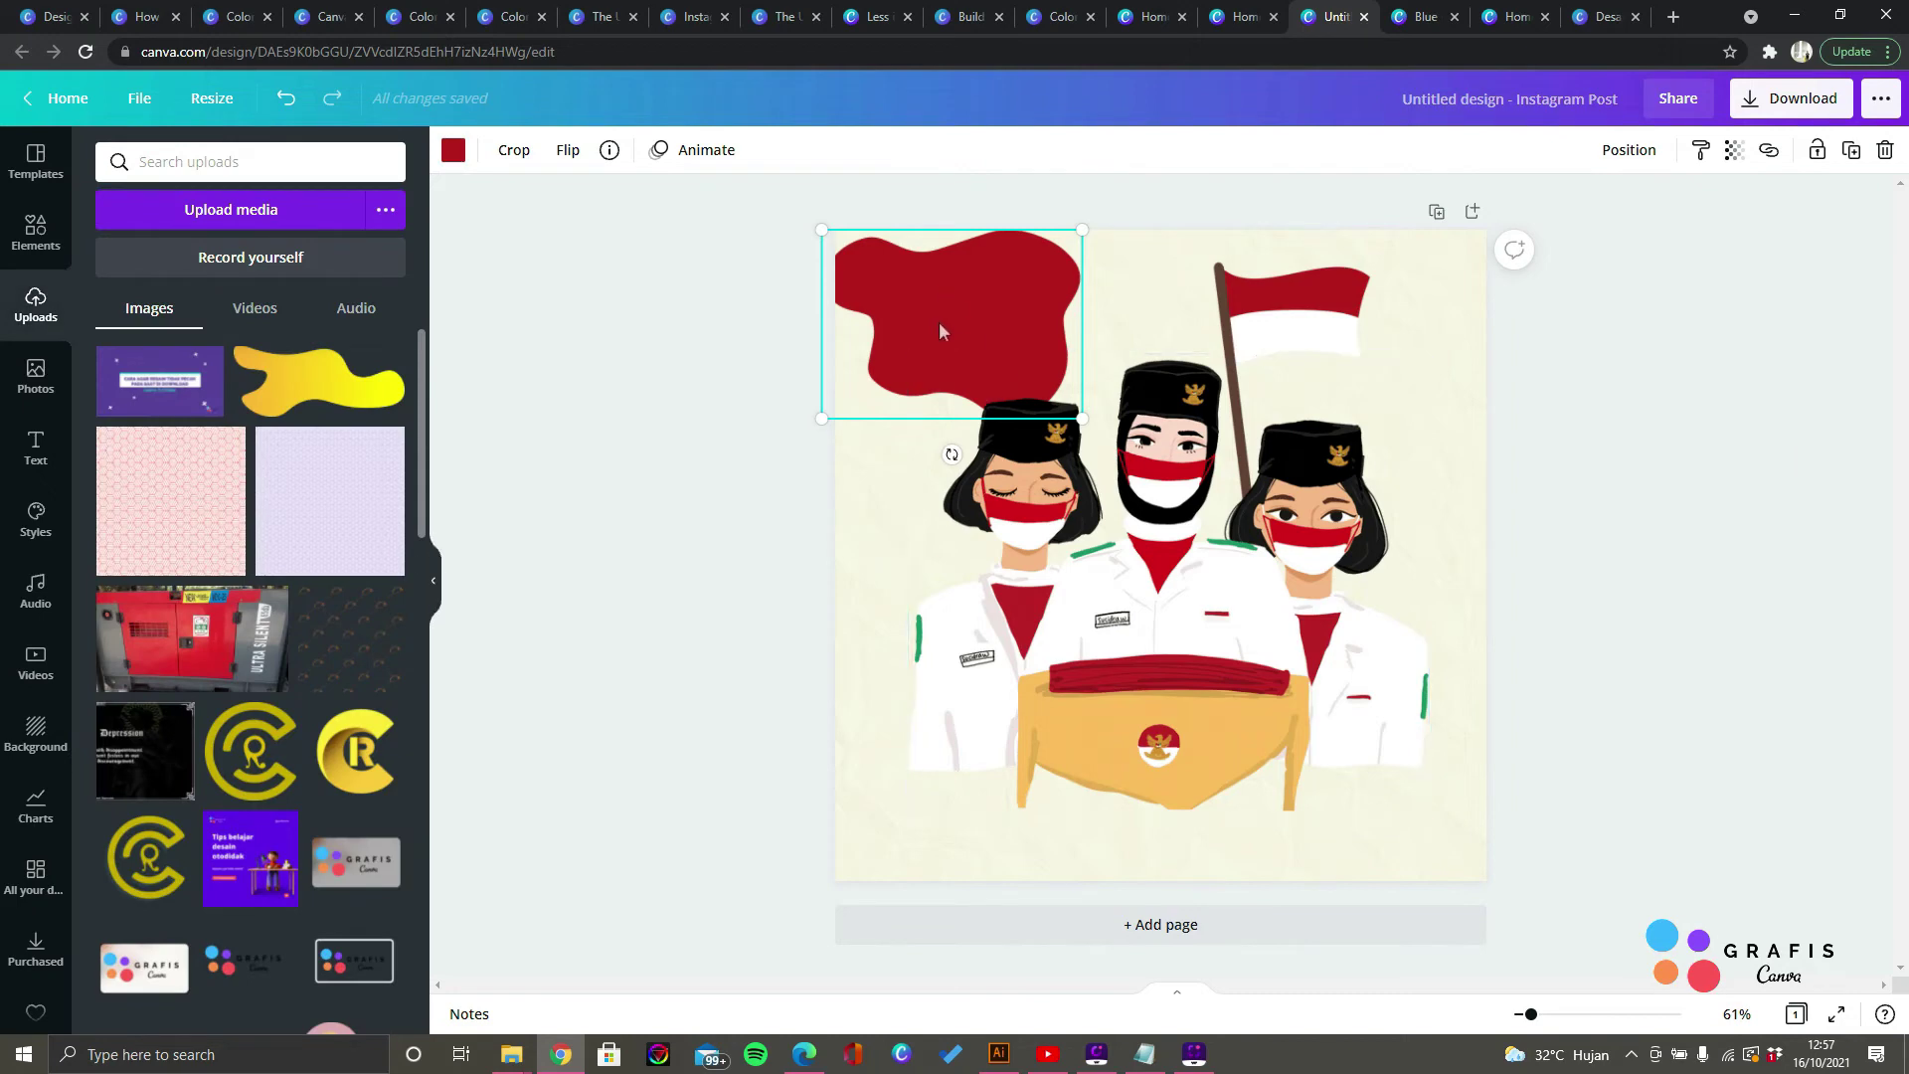
# Step: Place a copy of the dark red blob in the page's lower-right corner, partly running off the edge
pyautogui.moveTo(944, 328); pyautogui.dragTo(1410, 837)
pyautogui.click(1581, 844)
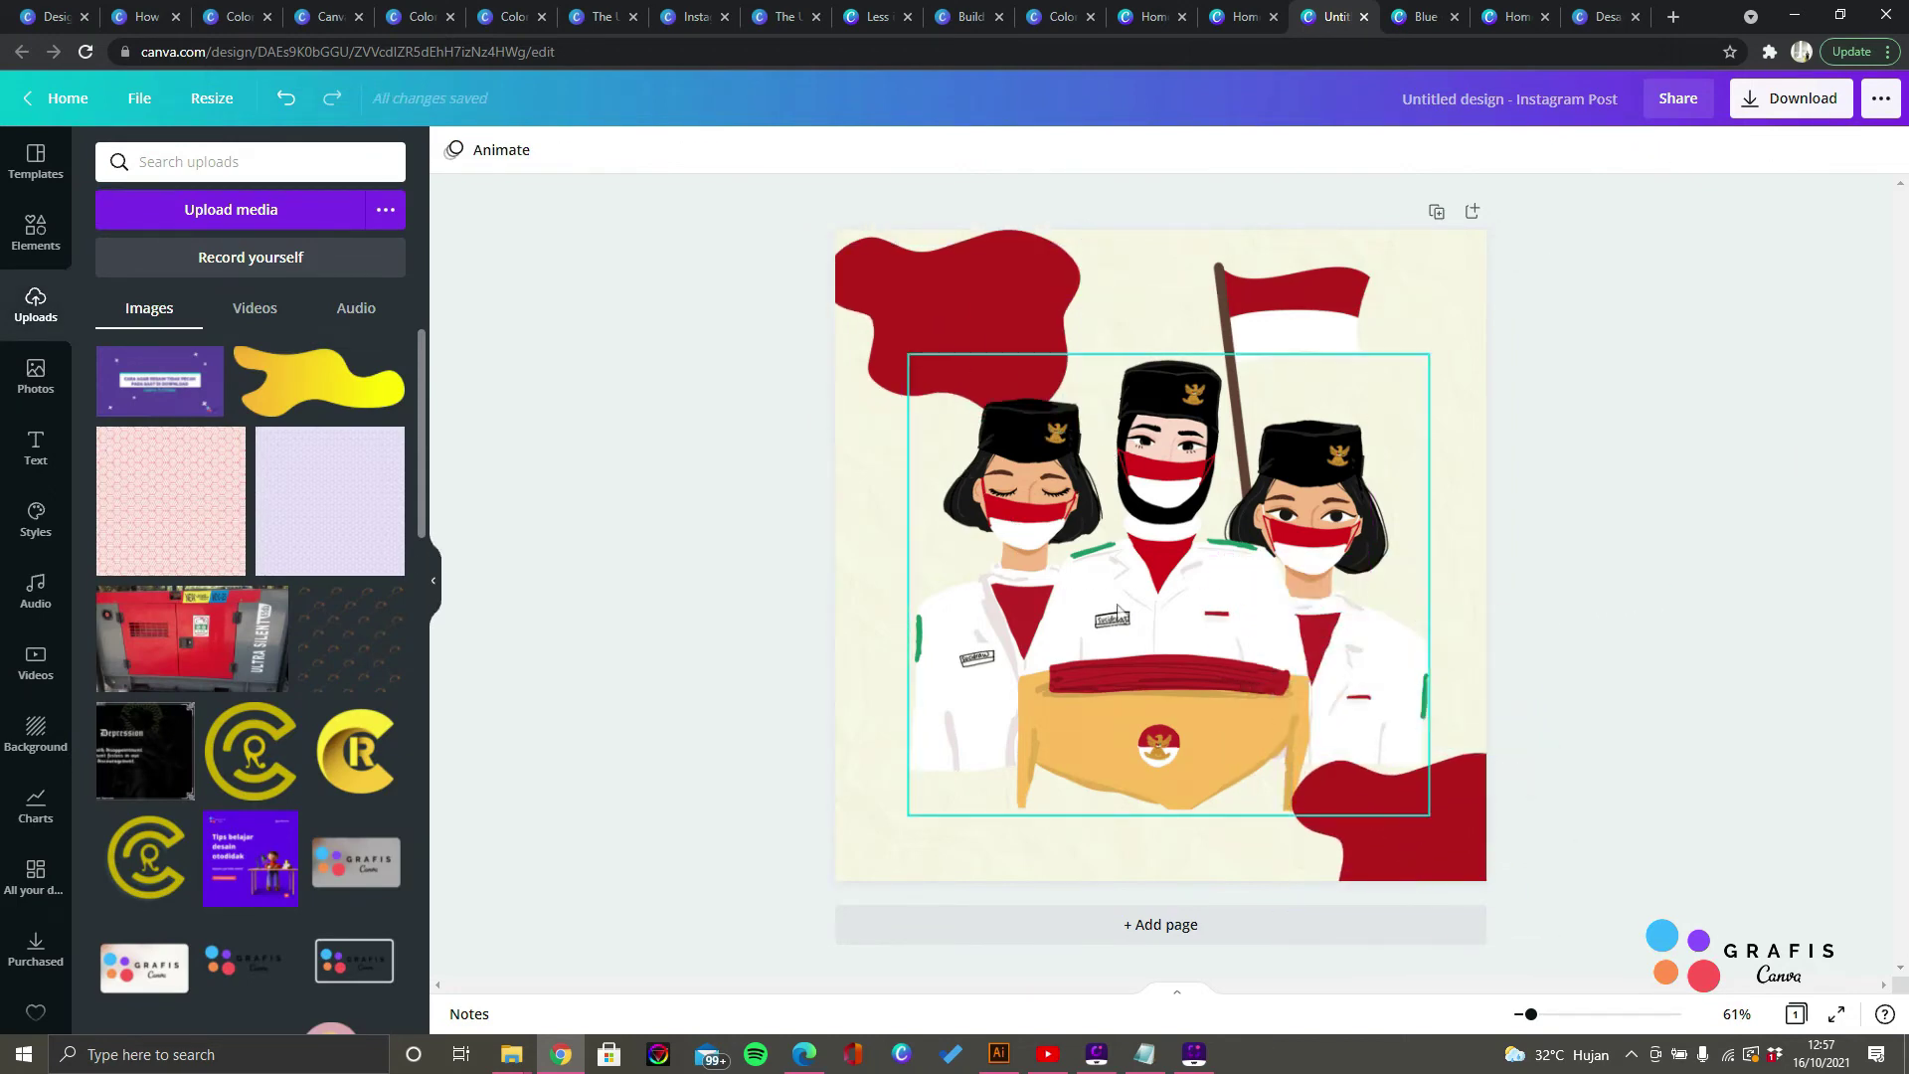
pyautogui.click(1117, 608)
pyautogui.click(636, 557)
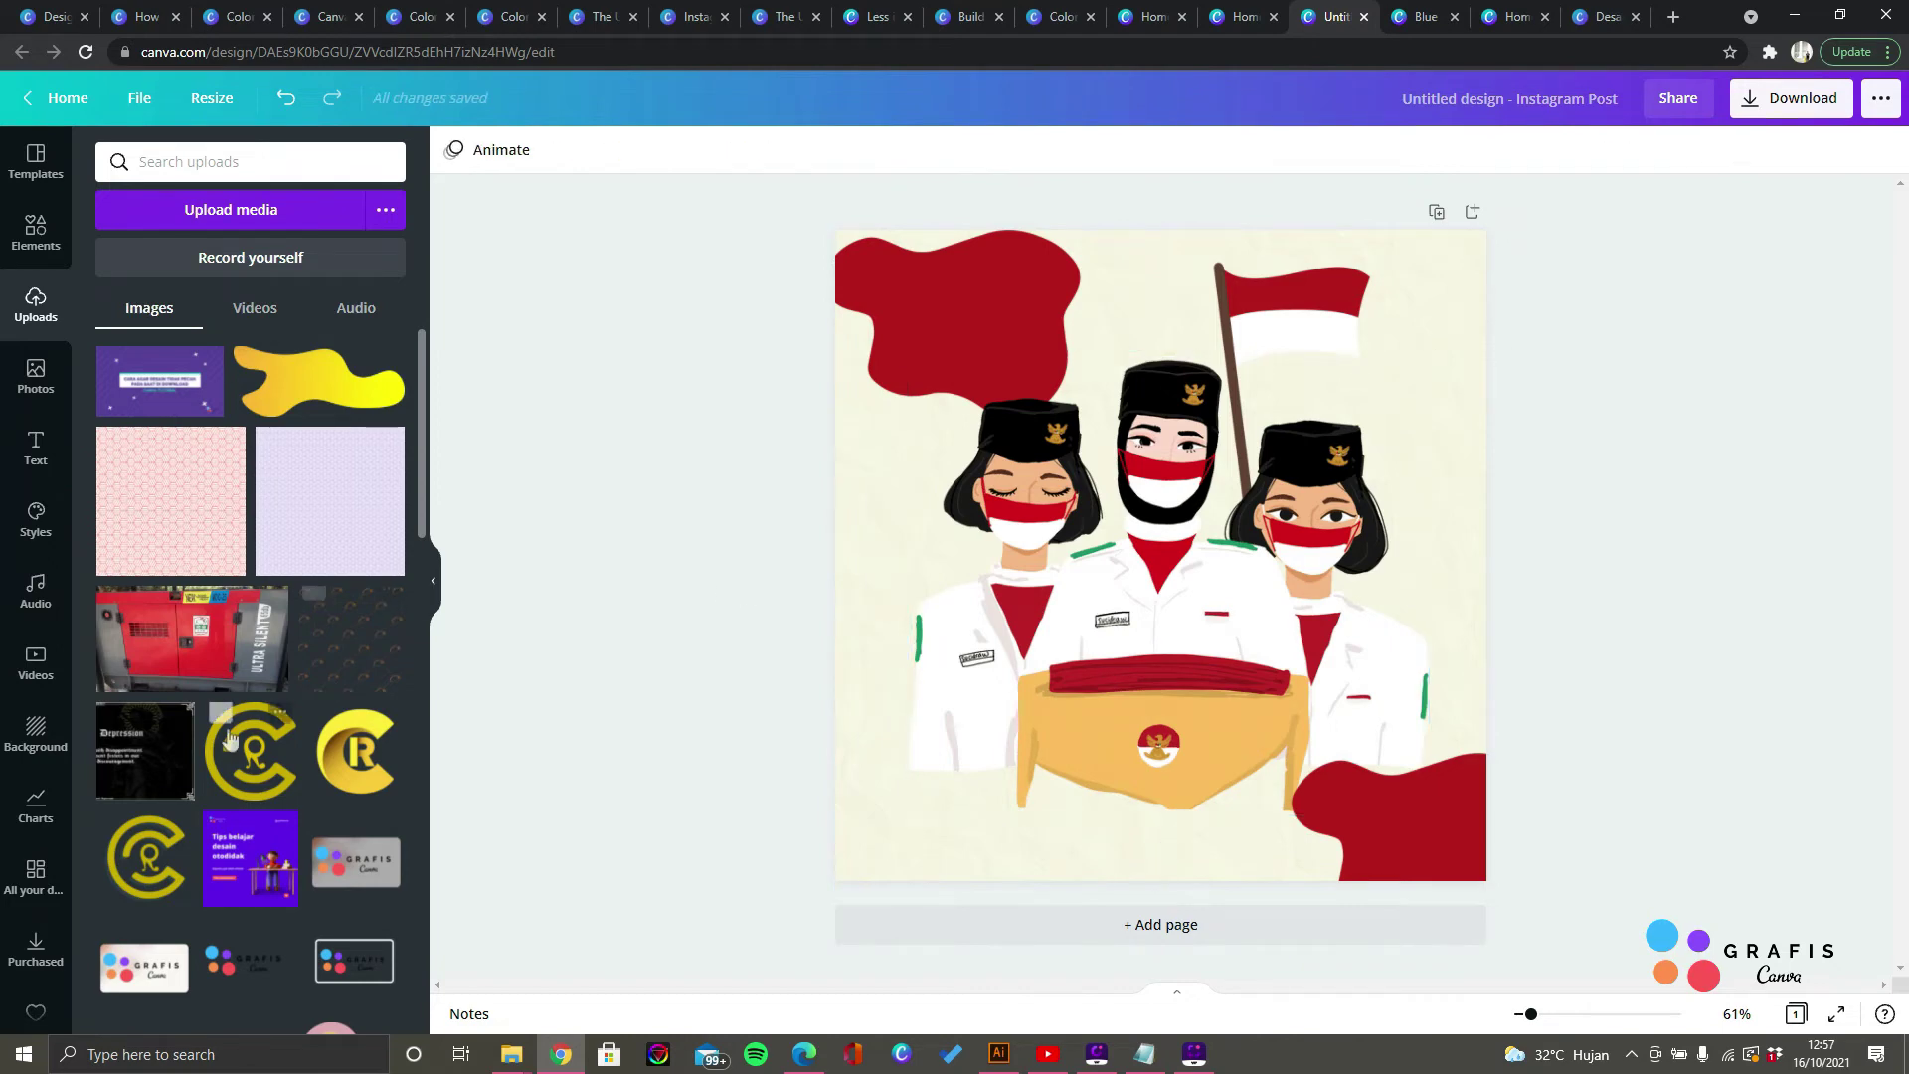
# Step: Examine the uploaded images, the file chooser for uploading media, and the uploaded videos and audio sections
pyautogui.scroll(-5, 249, 373)
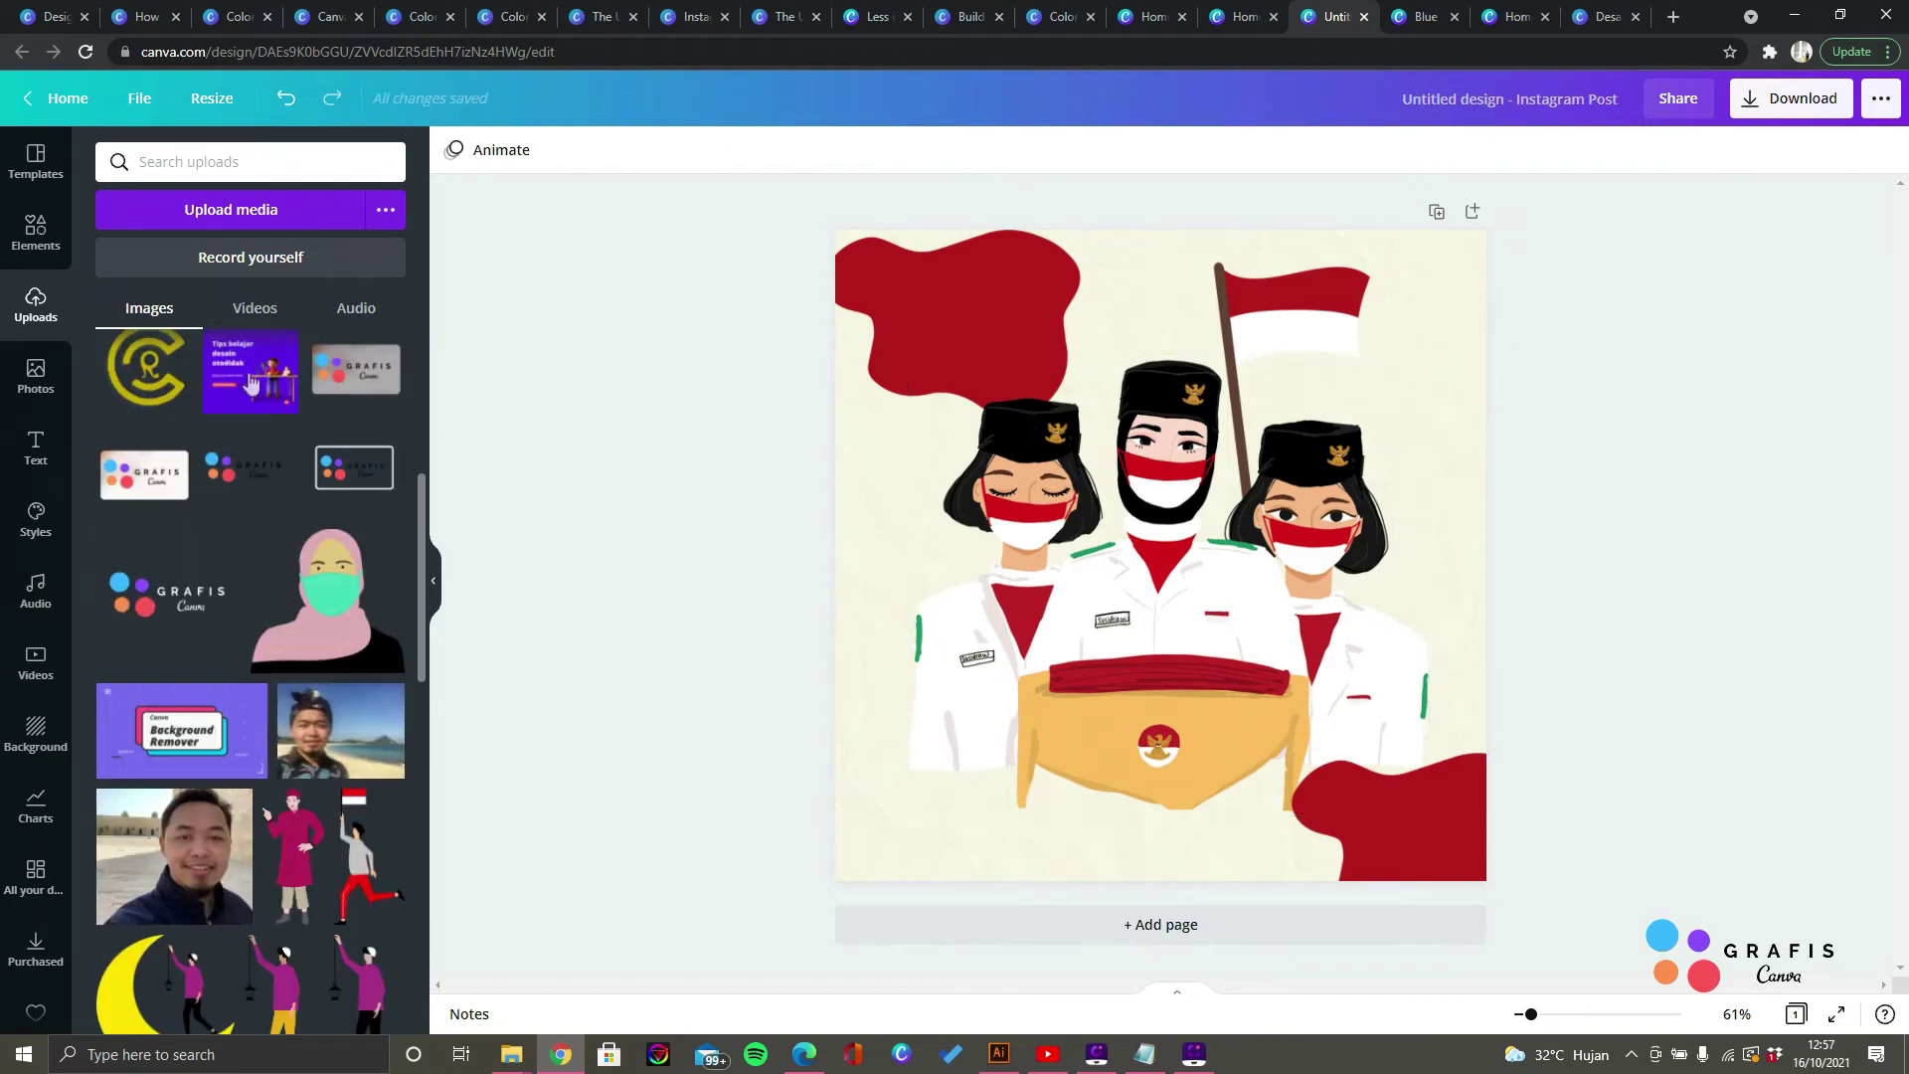
pyautogui.click(195, 211)
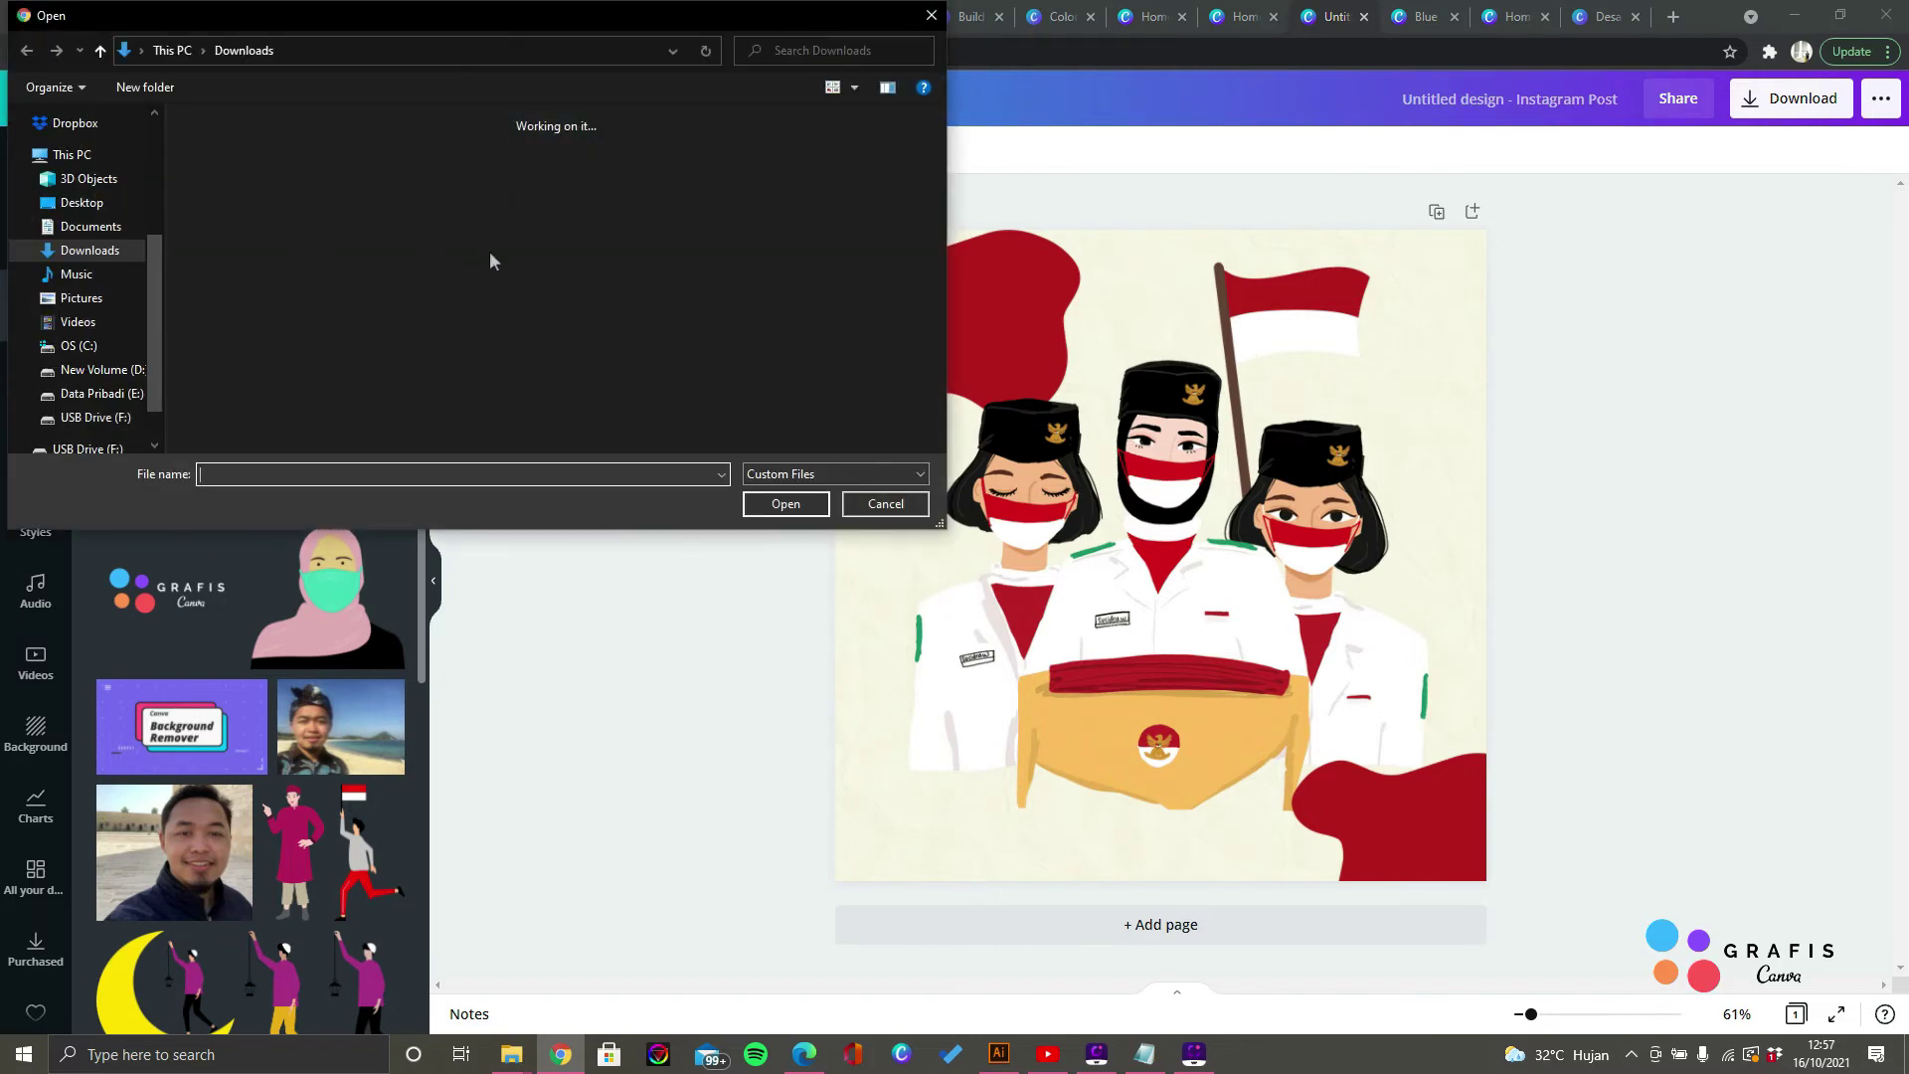
pyautogui.scroll(-5, 623, 332)
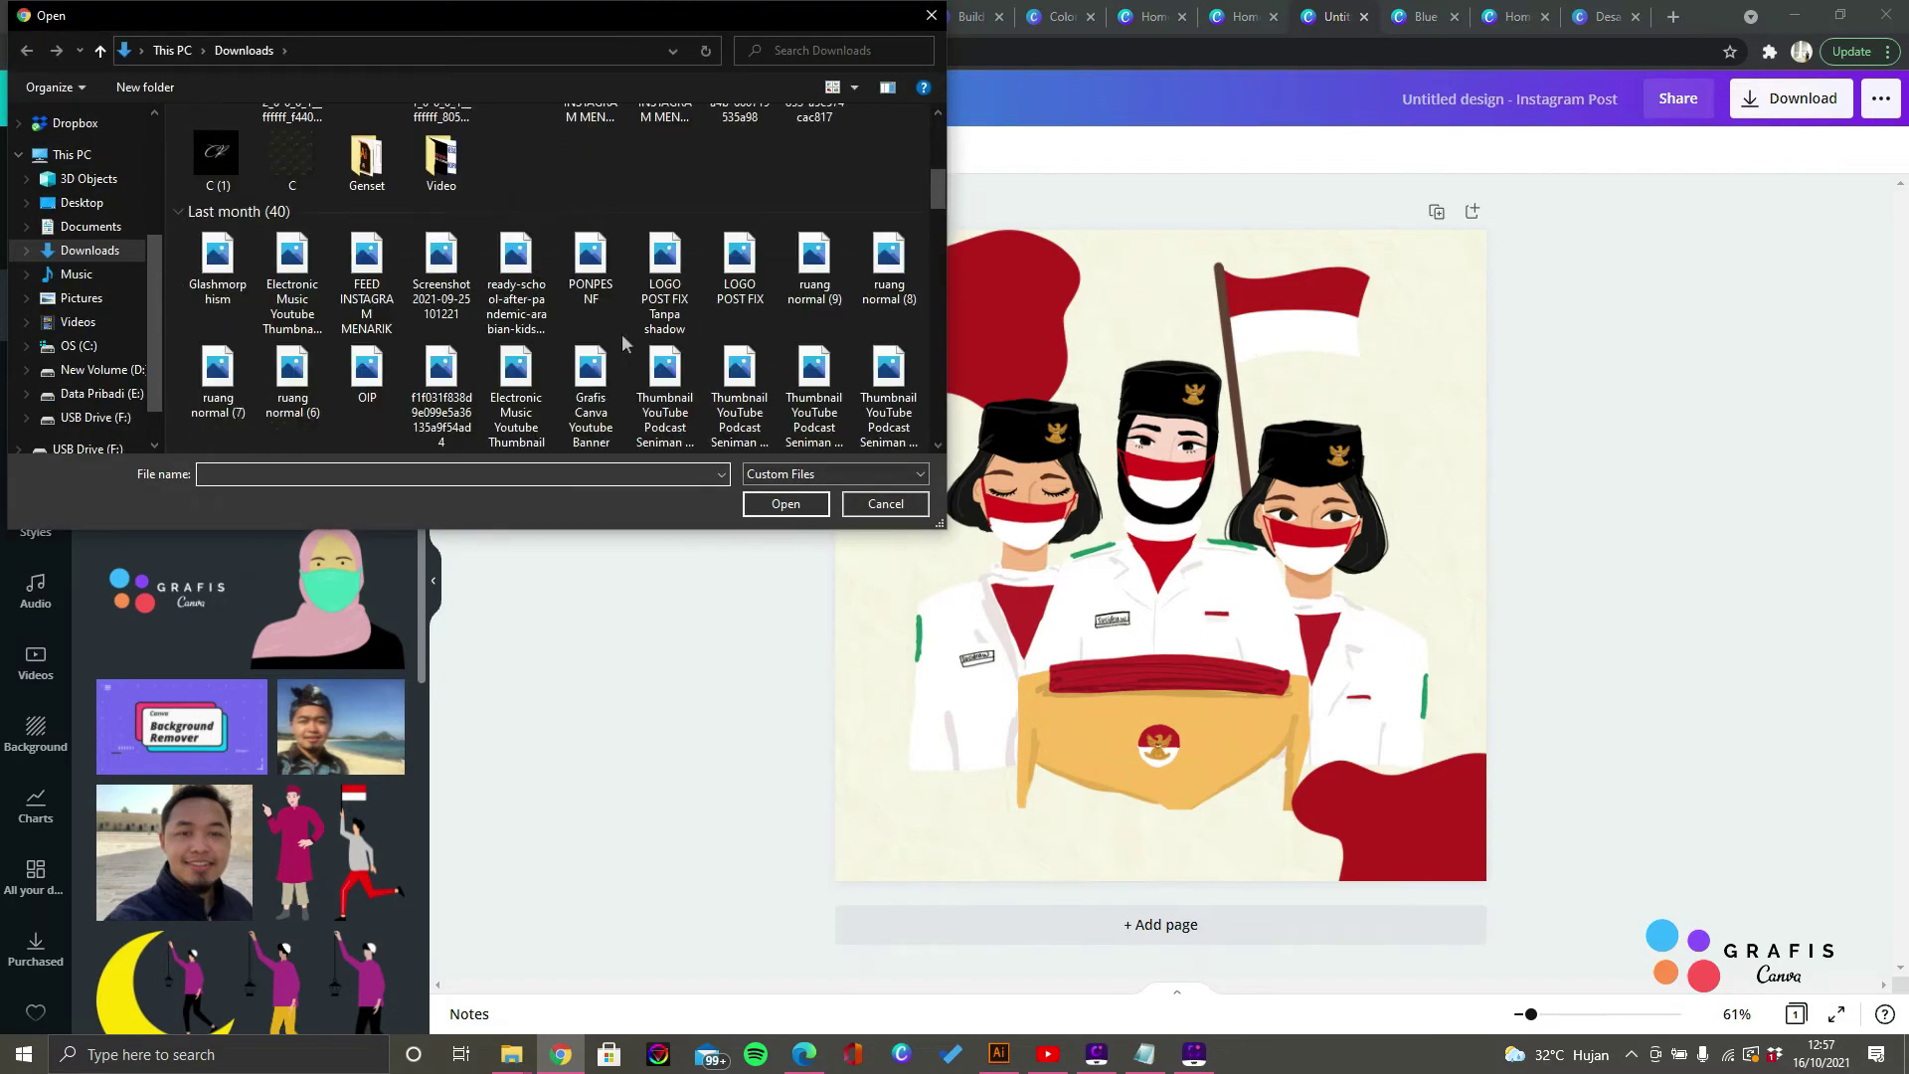
pyautogui.scroll(5, 622, 332)
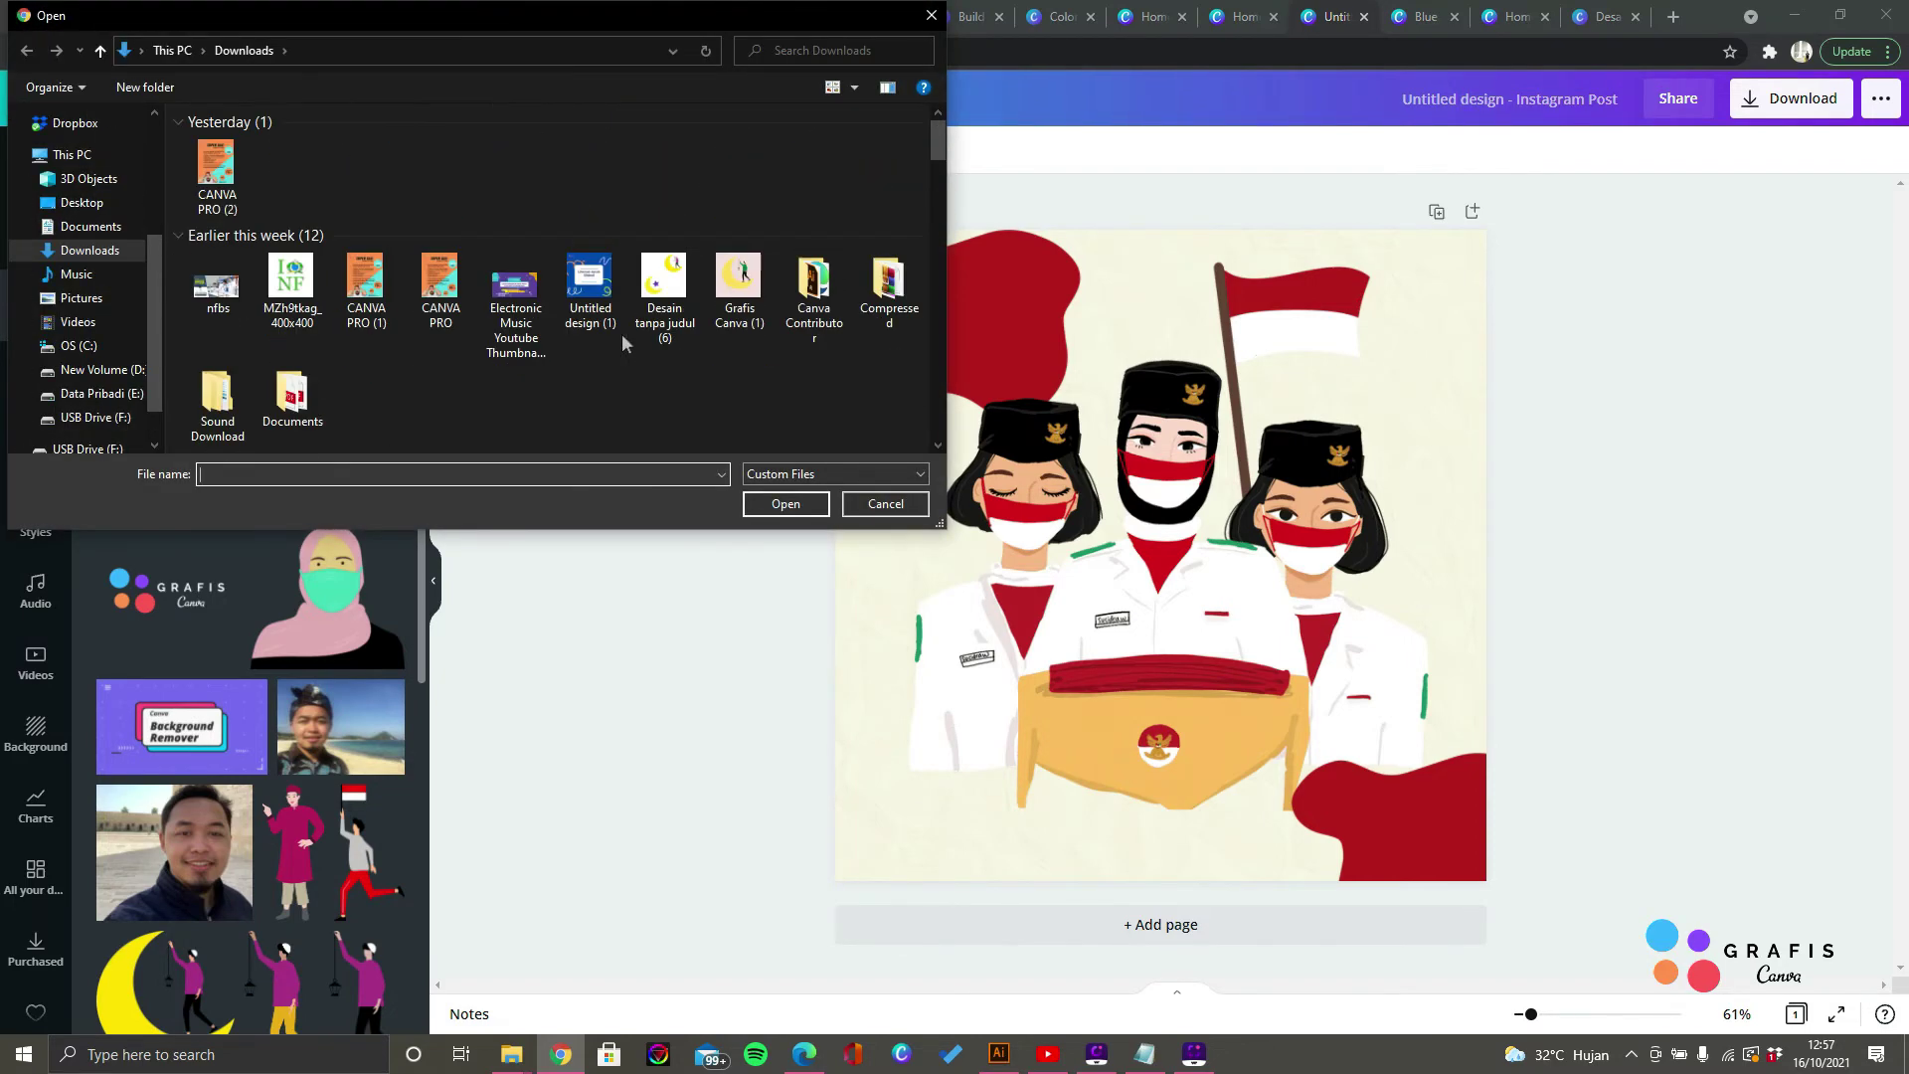
pyautogui.click(926, 20)
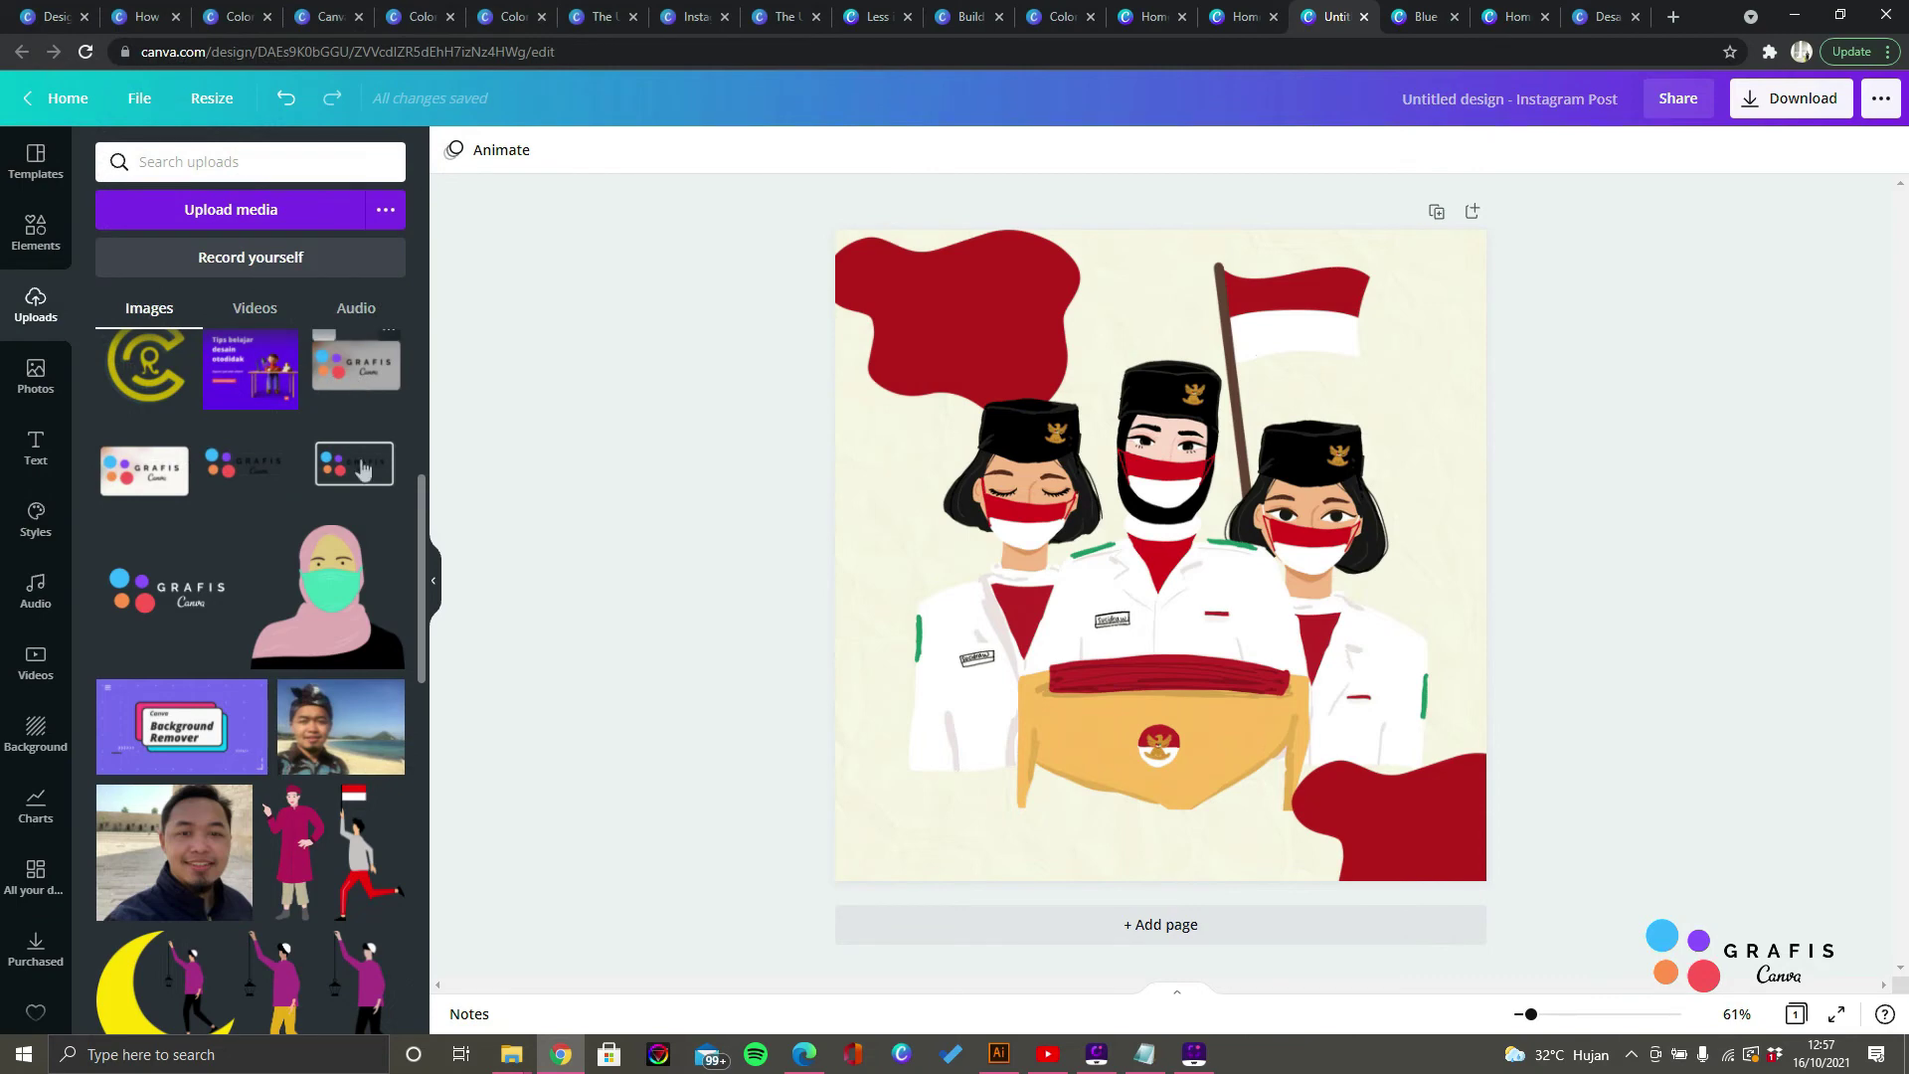
pyautogui.scroll(-15, 343, 537)
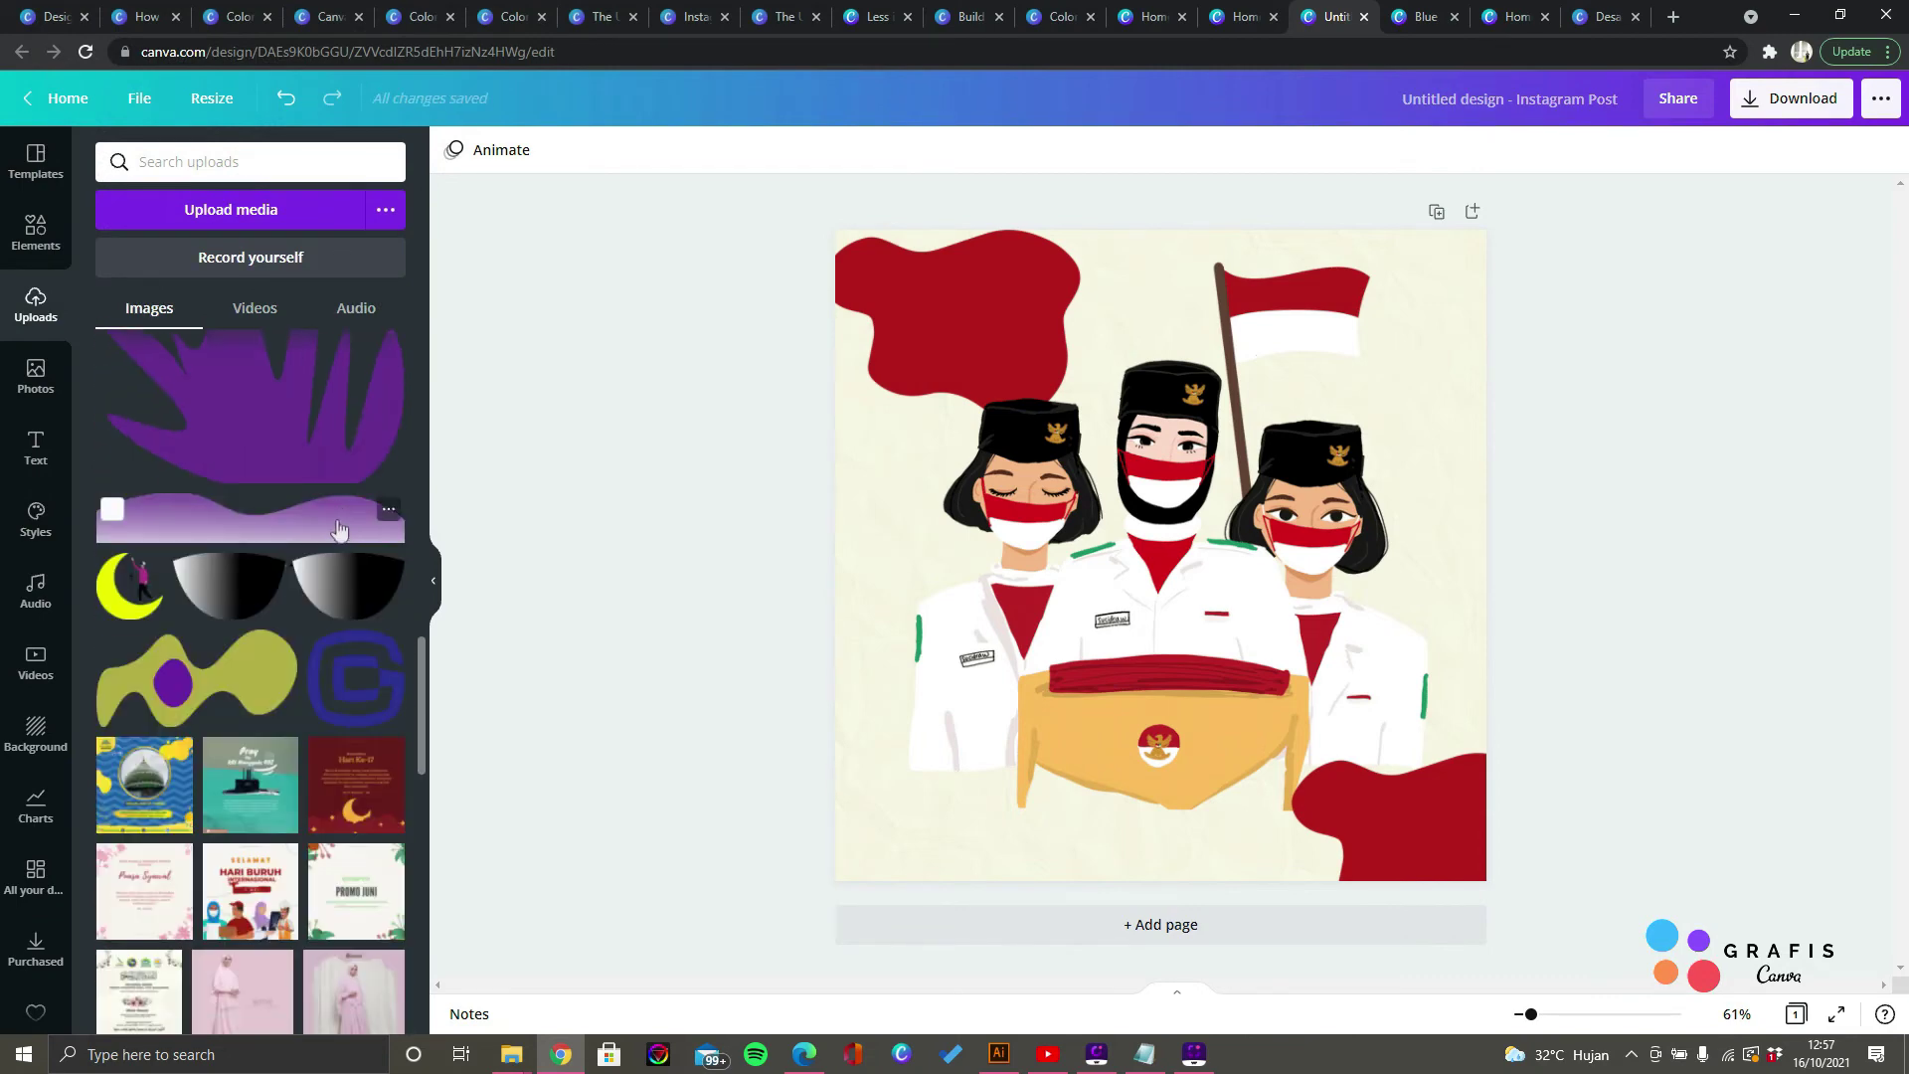
pyautogui.scroll(15, 336, 509)
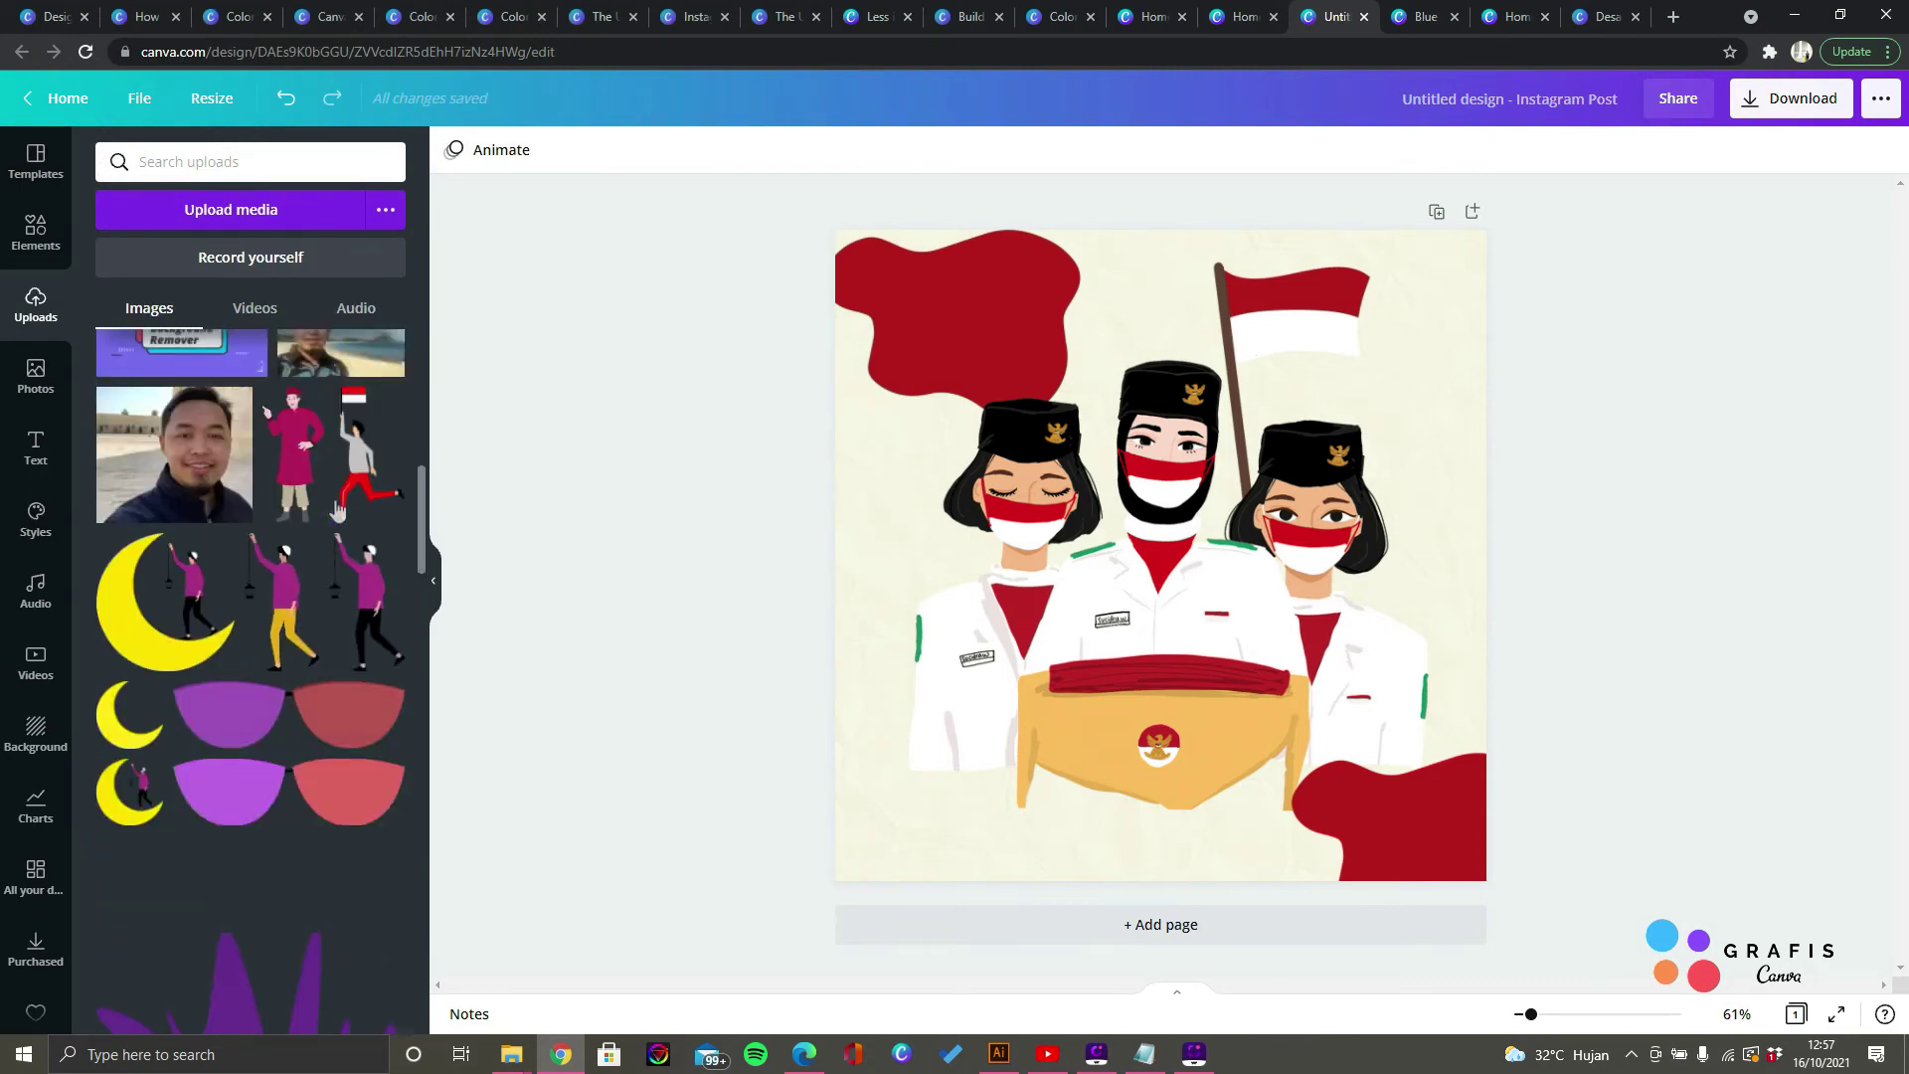
pyautogui.click(267, 310)
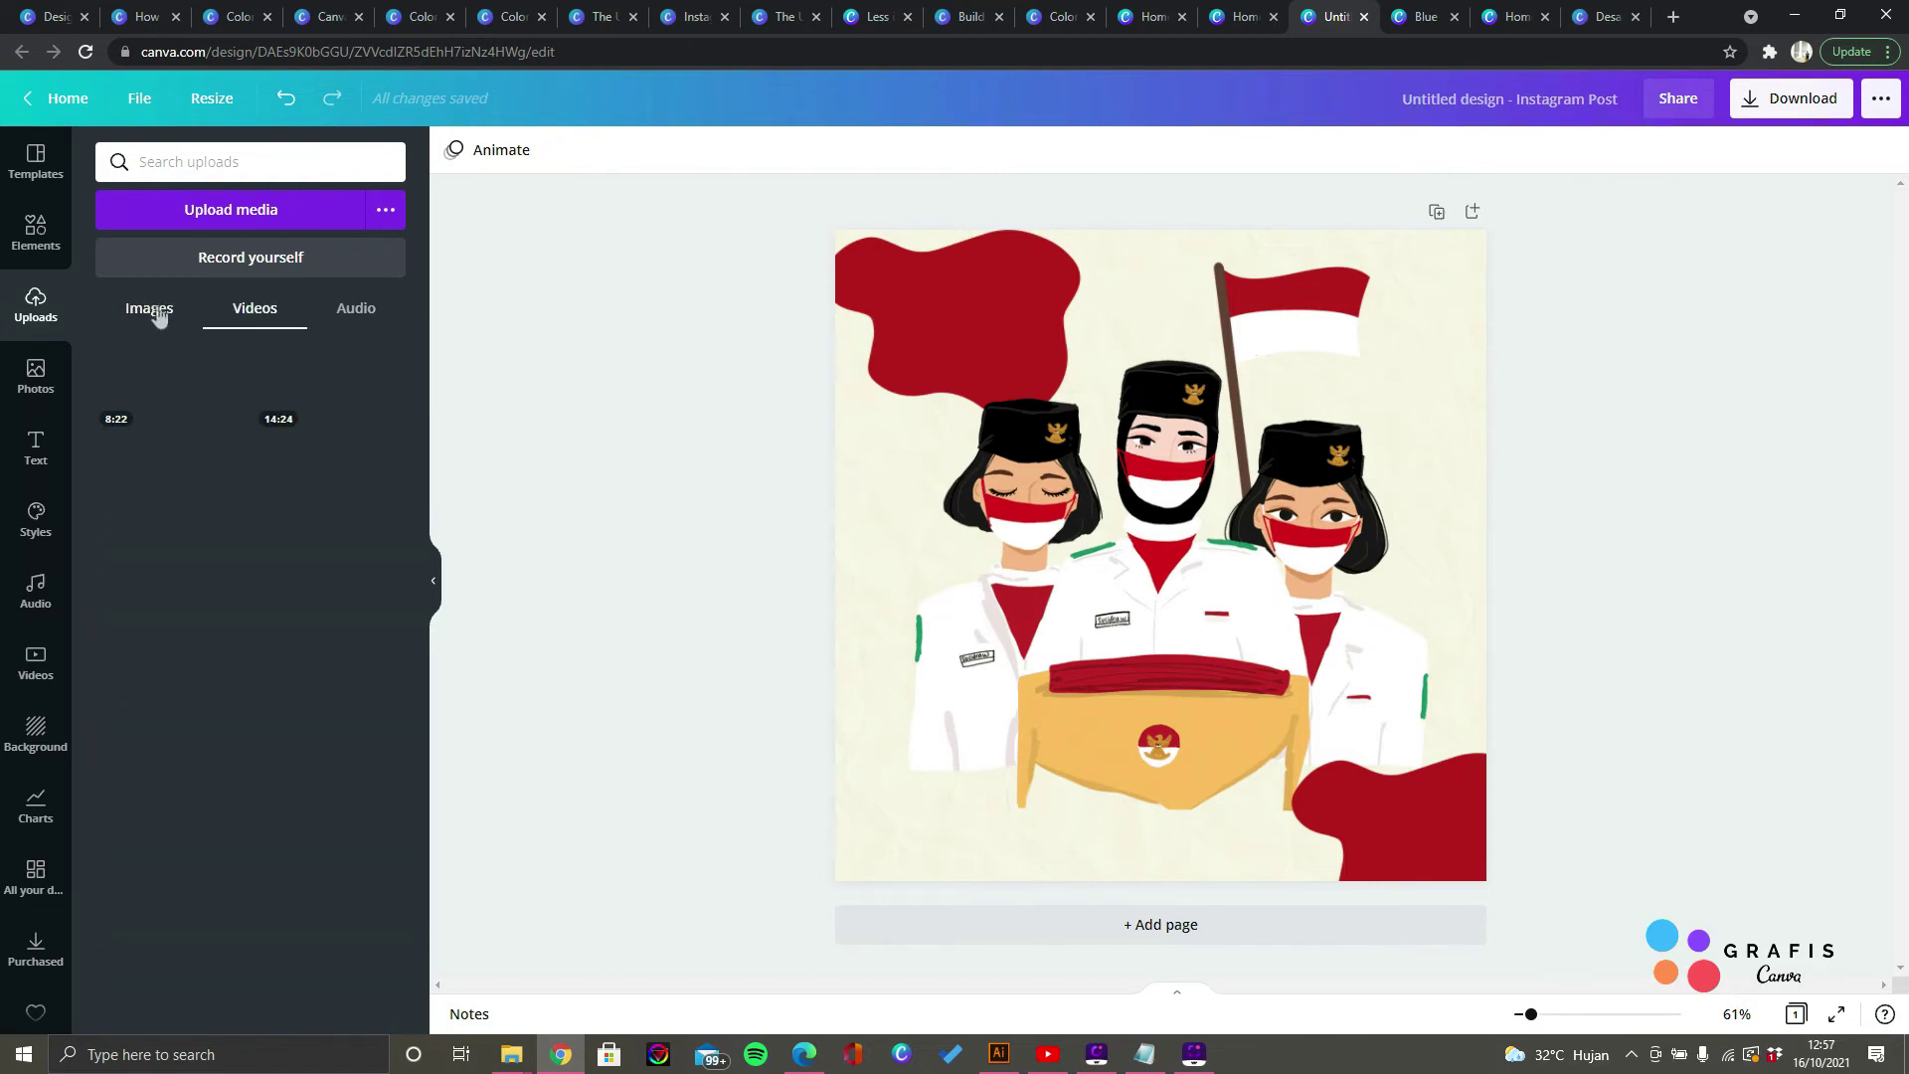
pyautogui.click(336, 311)
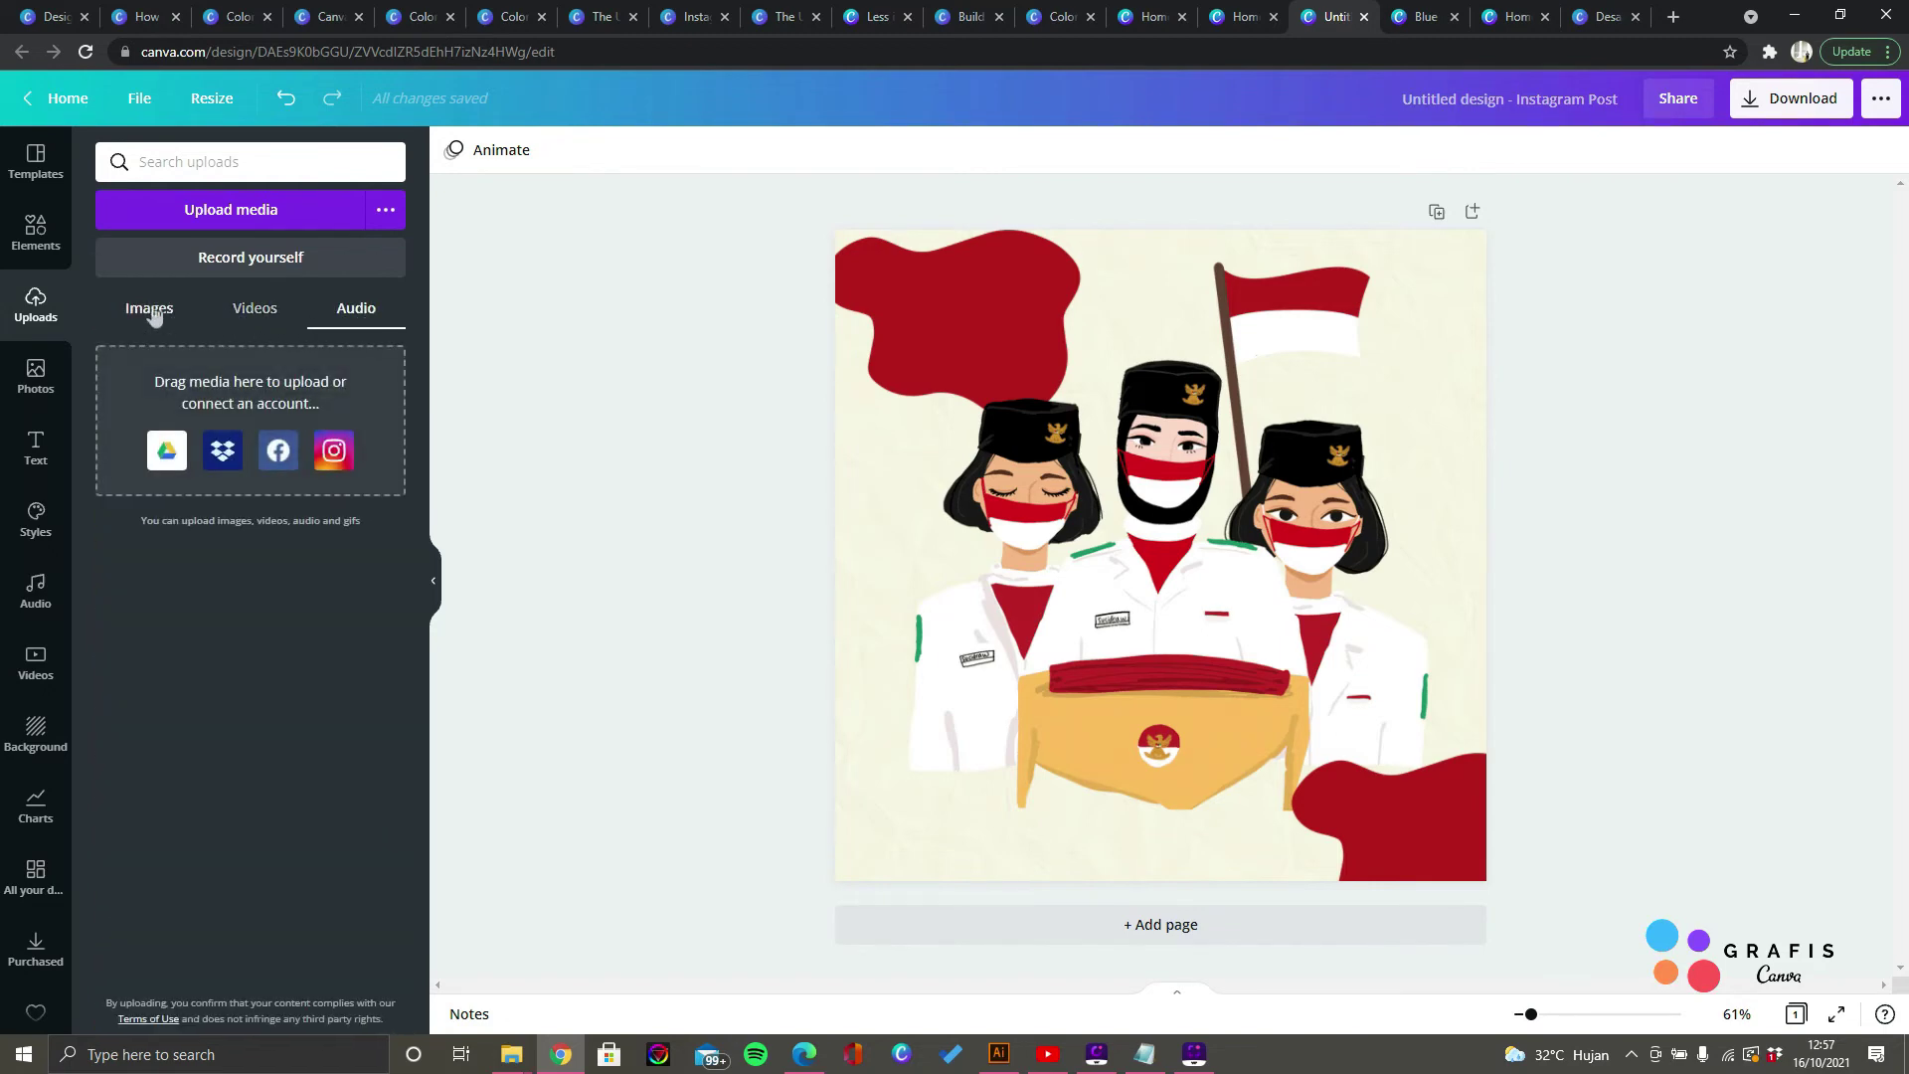
# Step: Examine the uploaded images and the recommended and trending pictures in the photo library
pyautogui.click(152, 312)
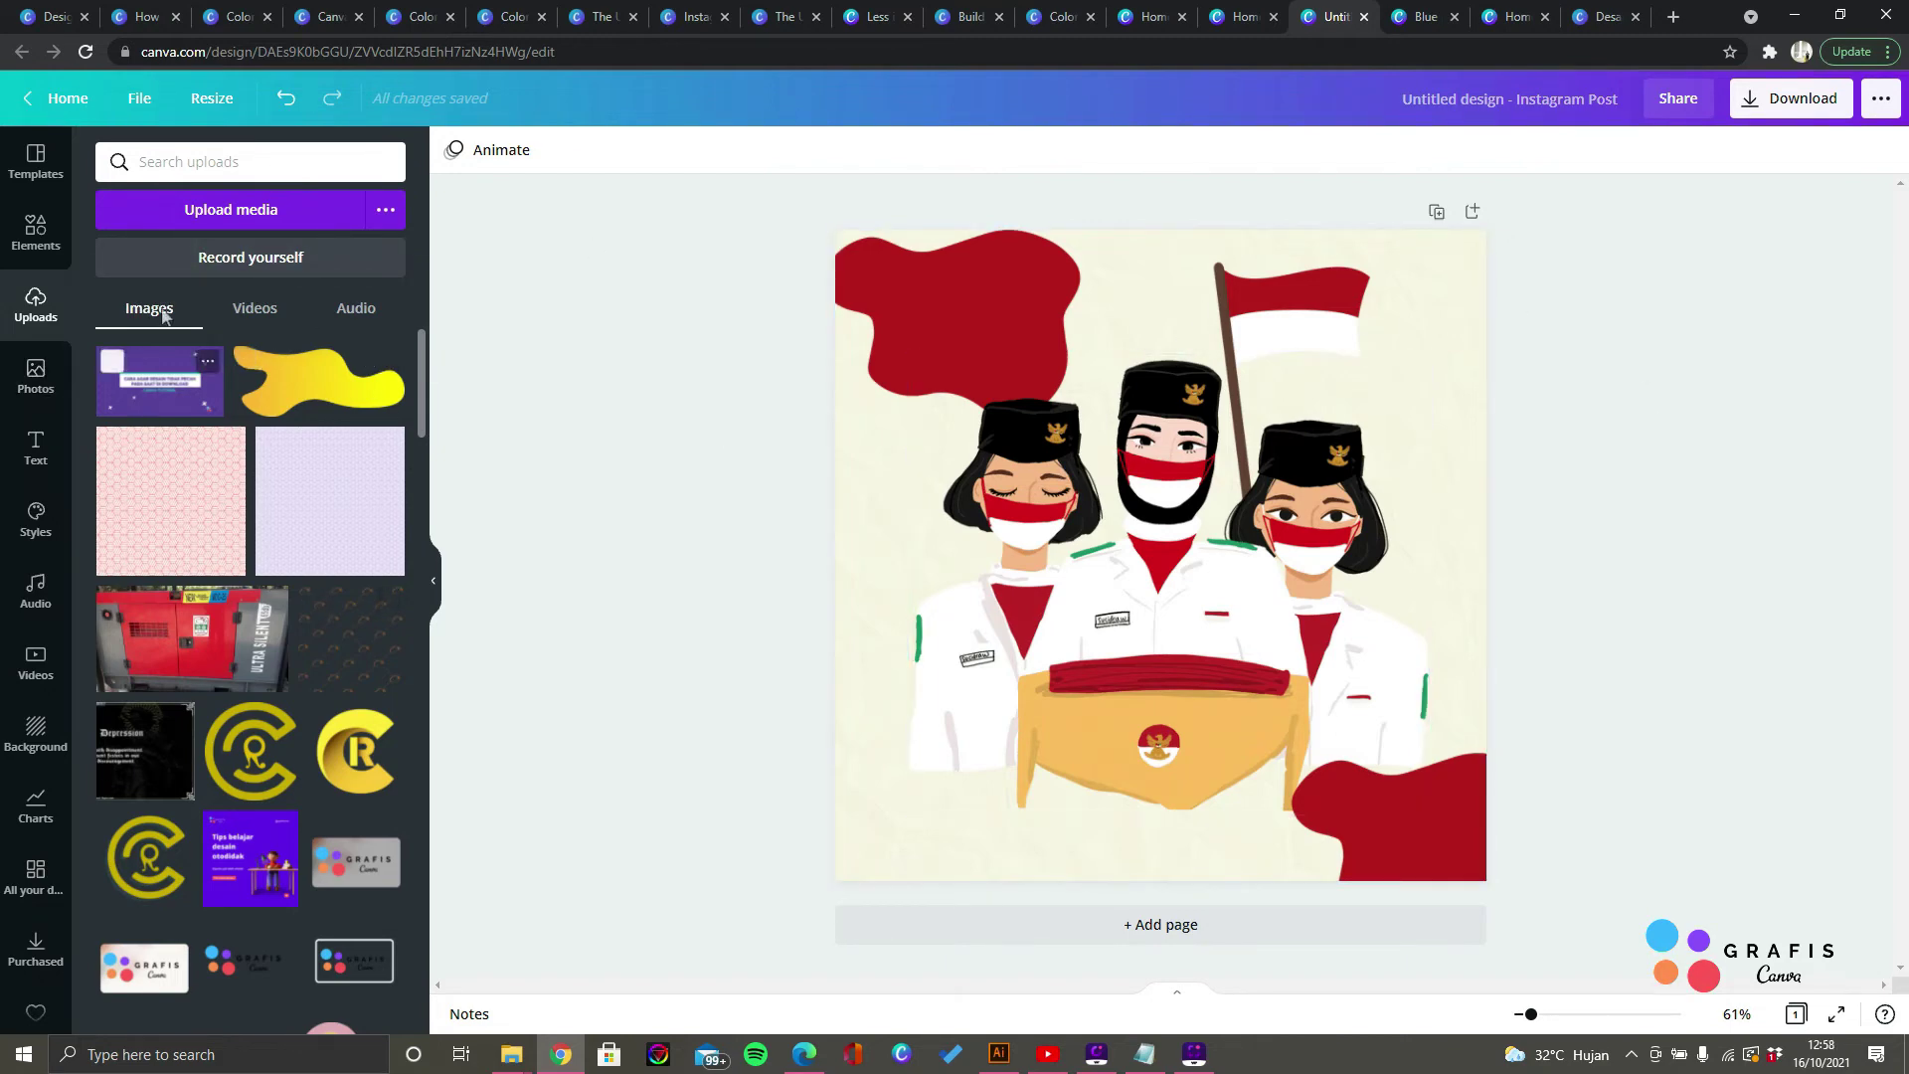
pyautogui.click(30, 387)
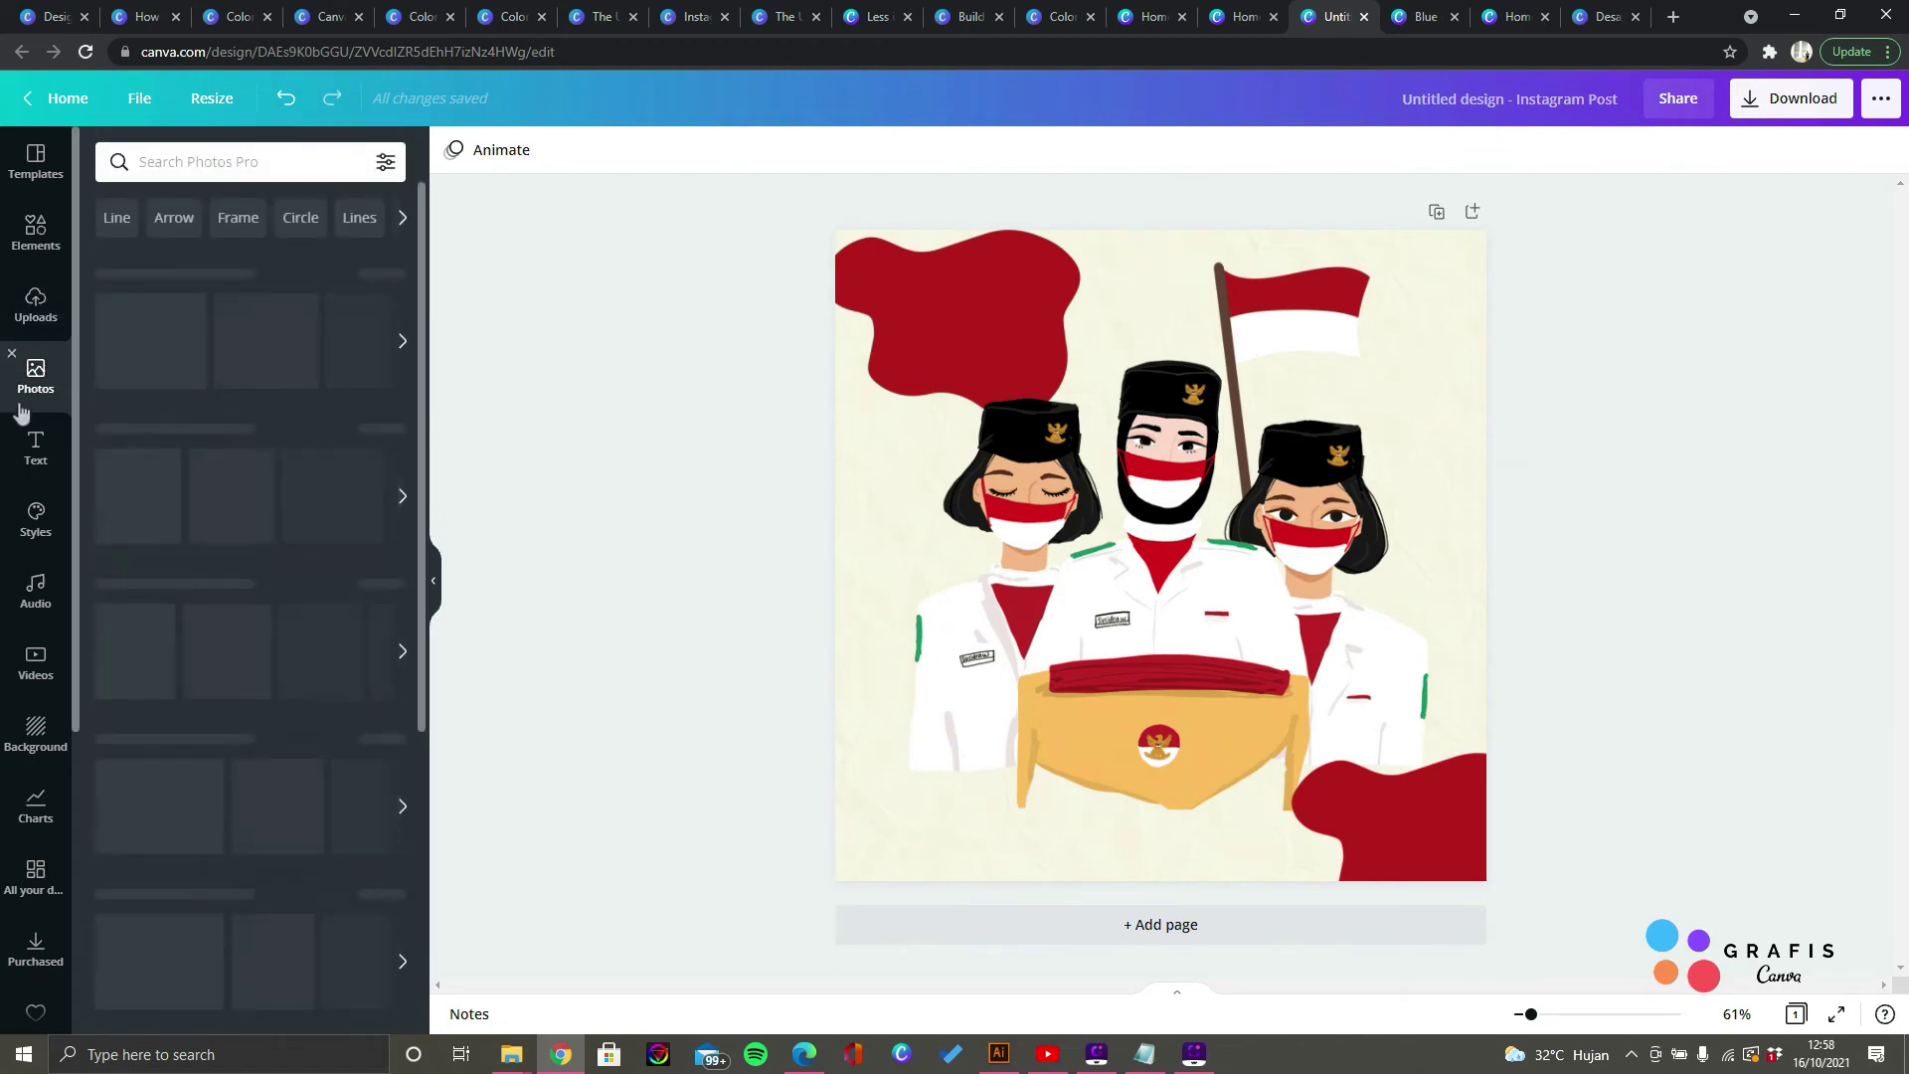
pyautogui.scroll(-3, 200, 393)
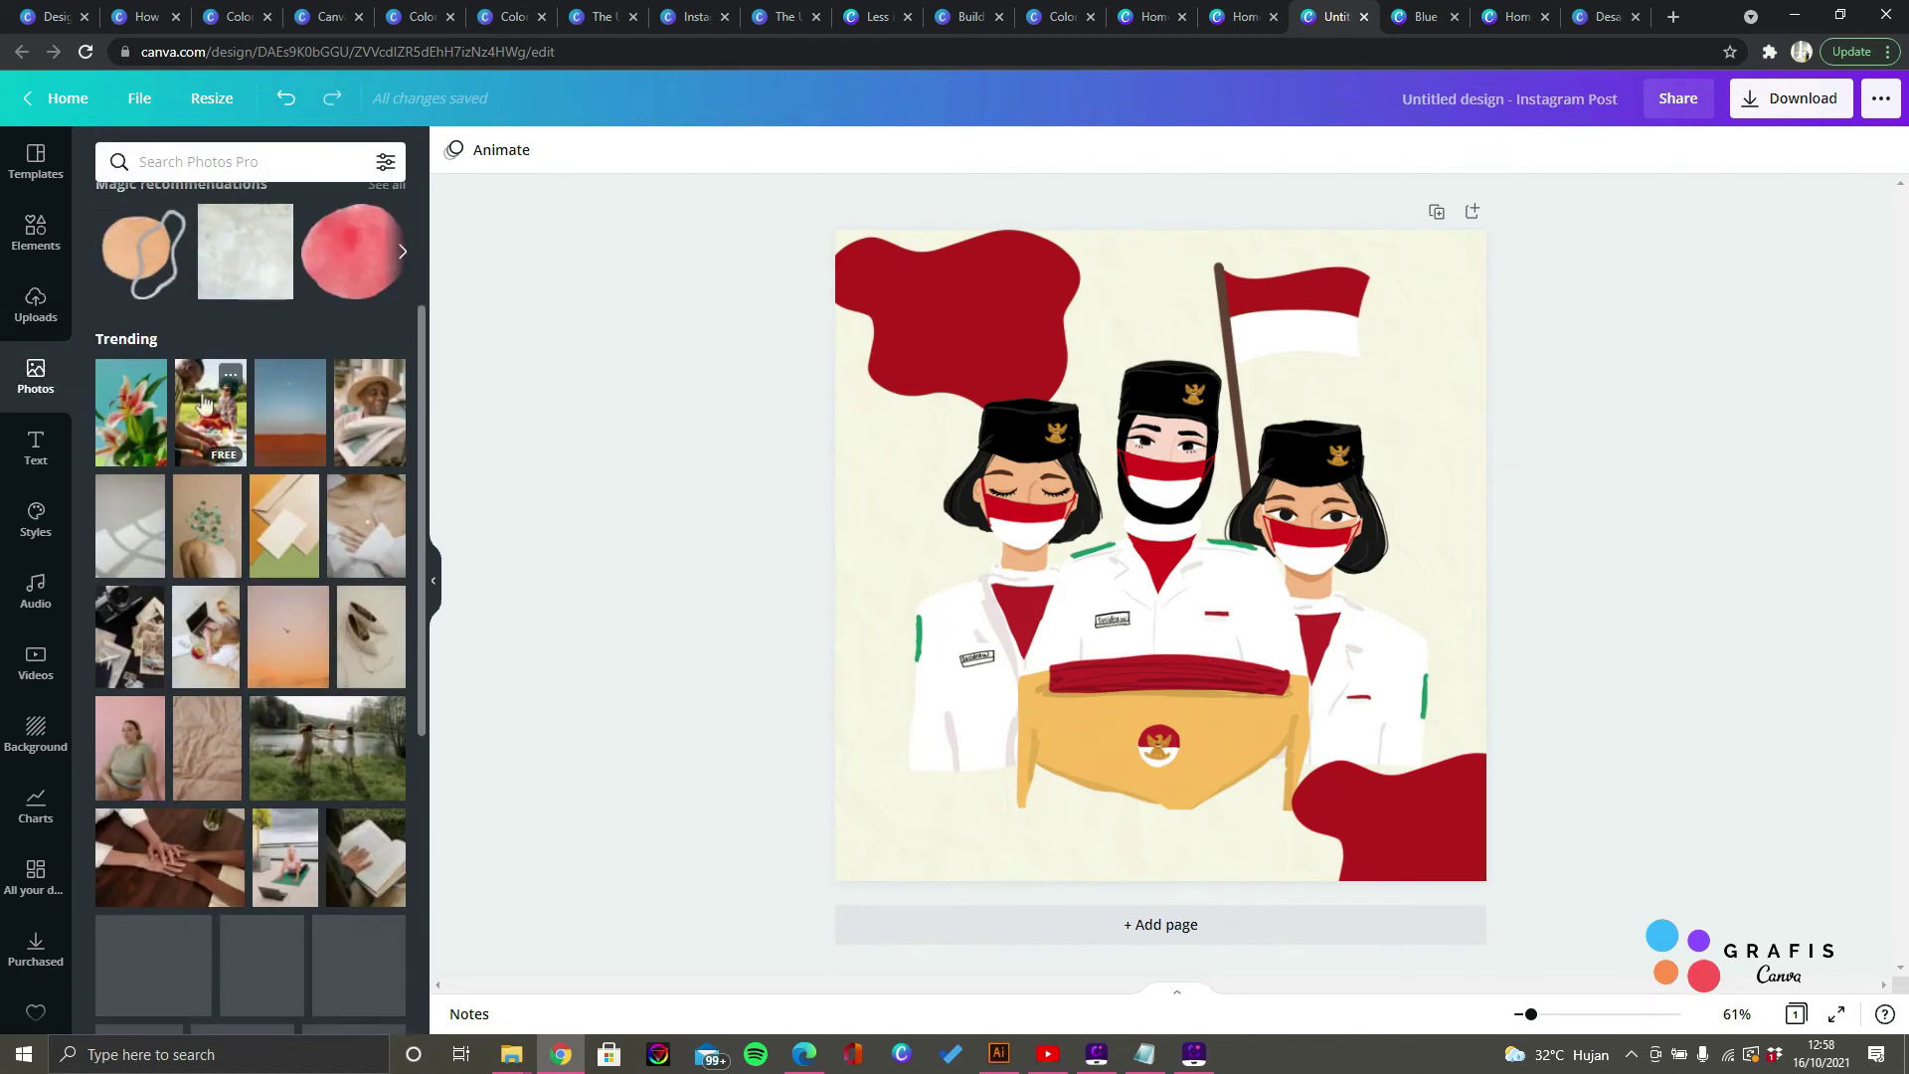
pyautogui.scroll(-3, 201, 390)
pyautogui.scroll(-6, 269, 338)
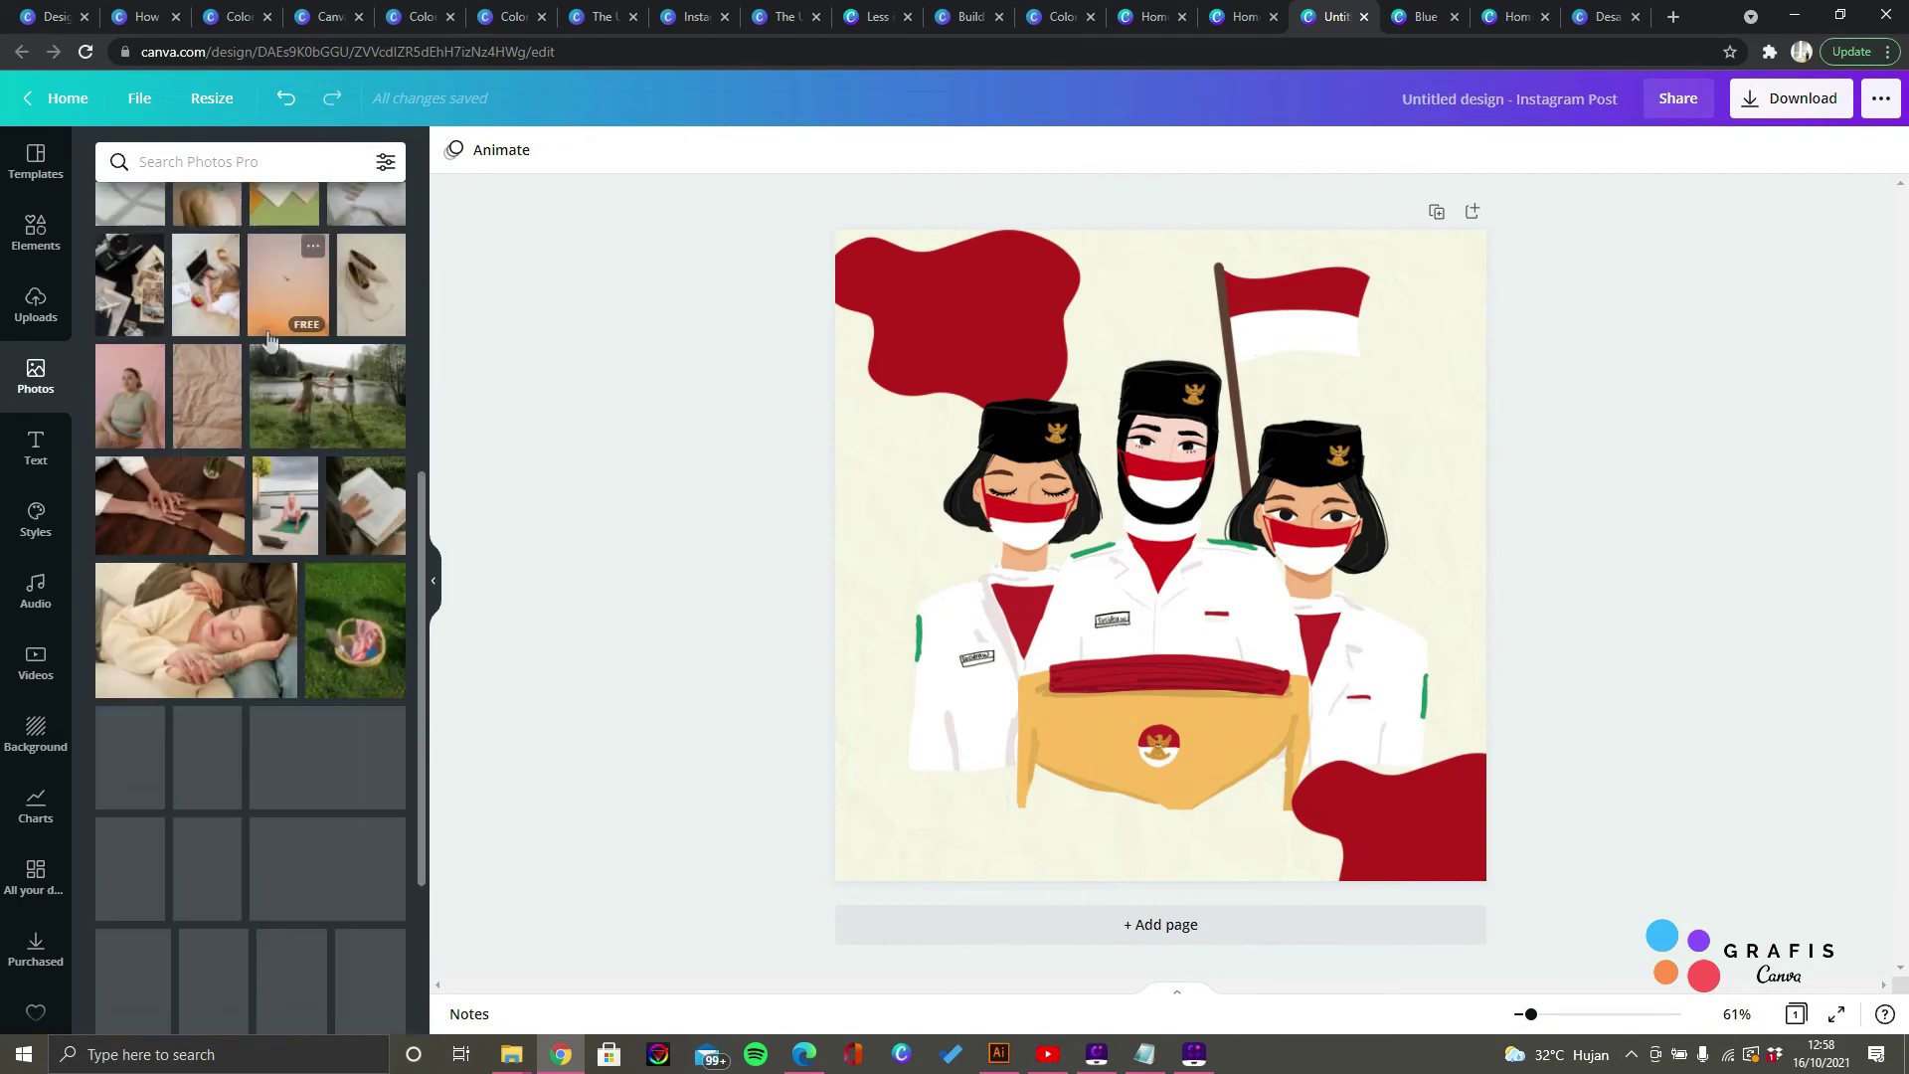
pyautogui.scroll(-3, 269, 338)
pyautogui.scroll(-8, 264, 348)
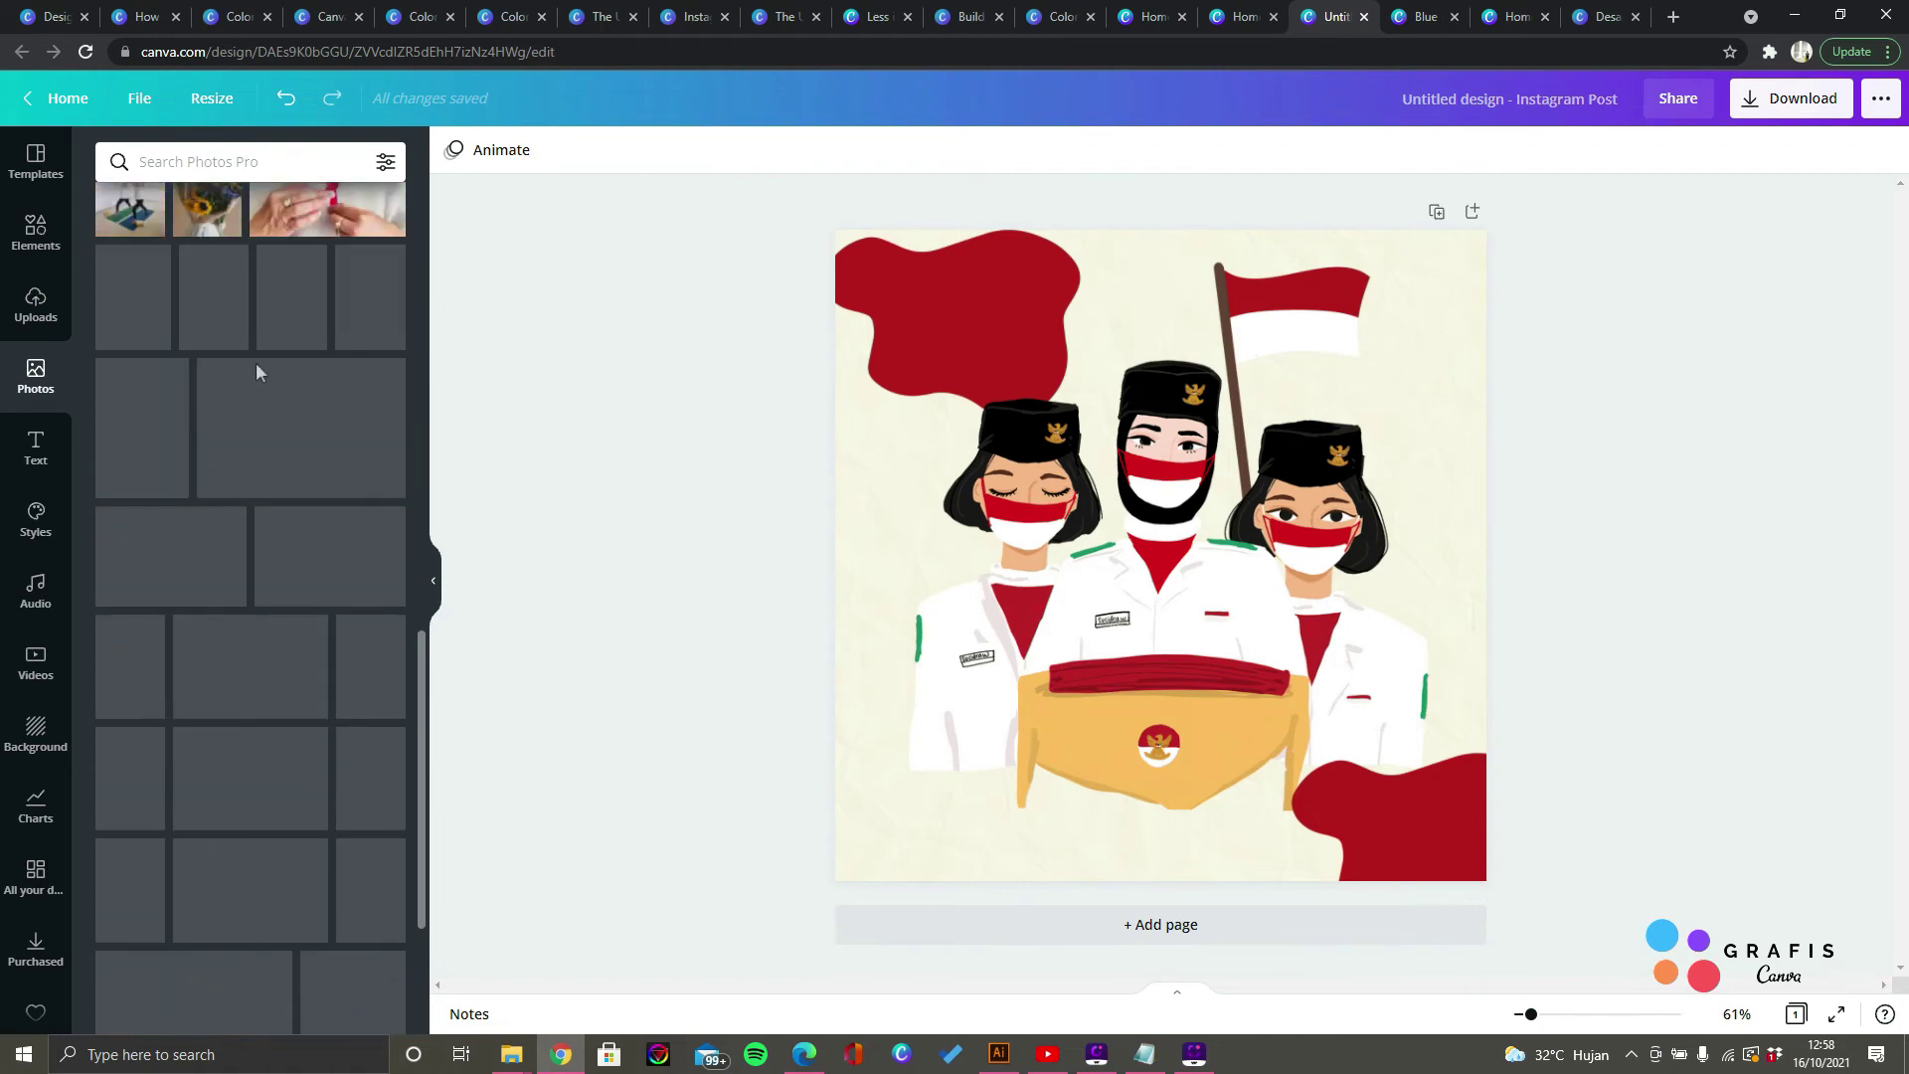
pyautogui.scroll(2, 199, 402)
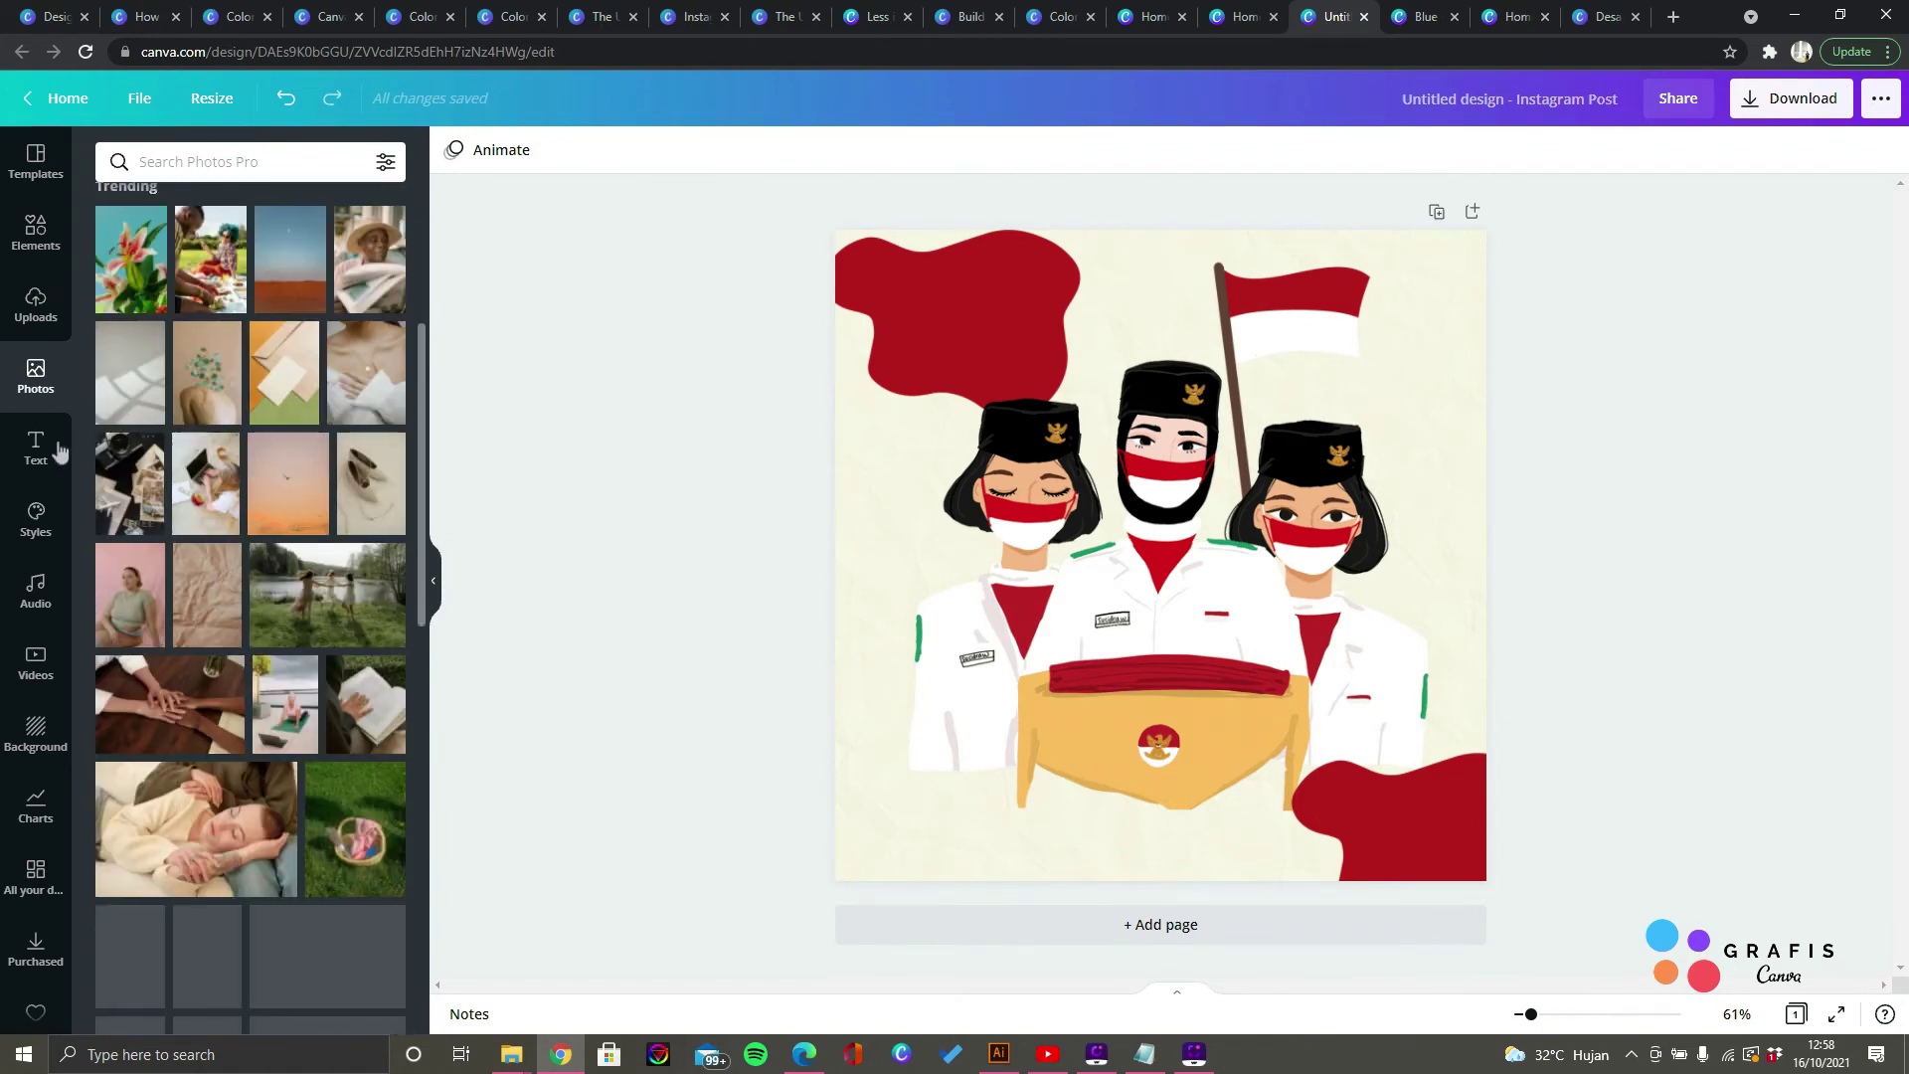
# Step: Open the text options, shrink and recenter the flag bearers illustration, and place the flag above the lower-right blob
pyautogui.click(36, 448)
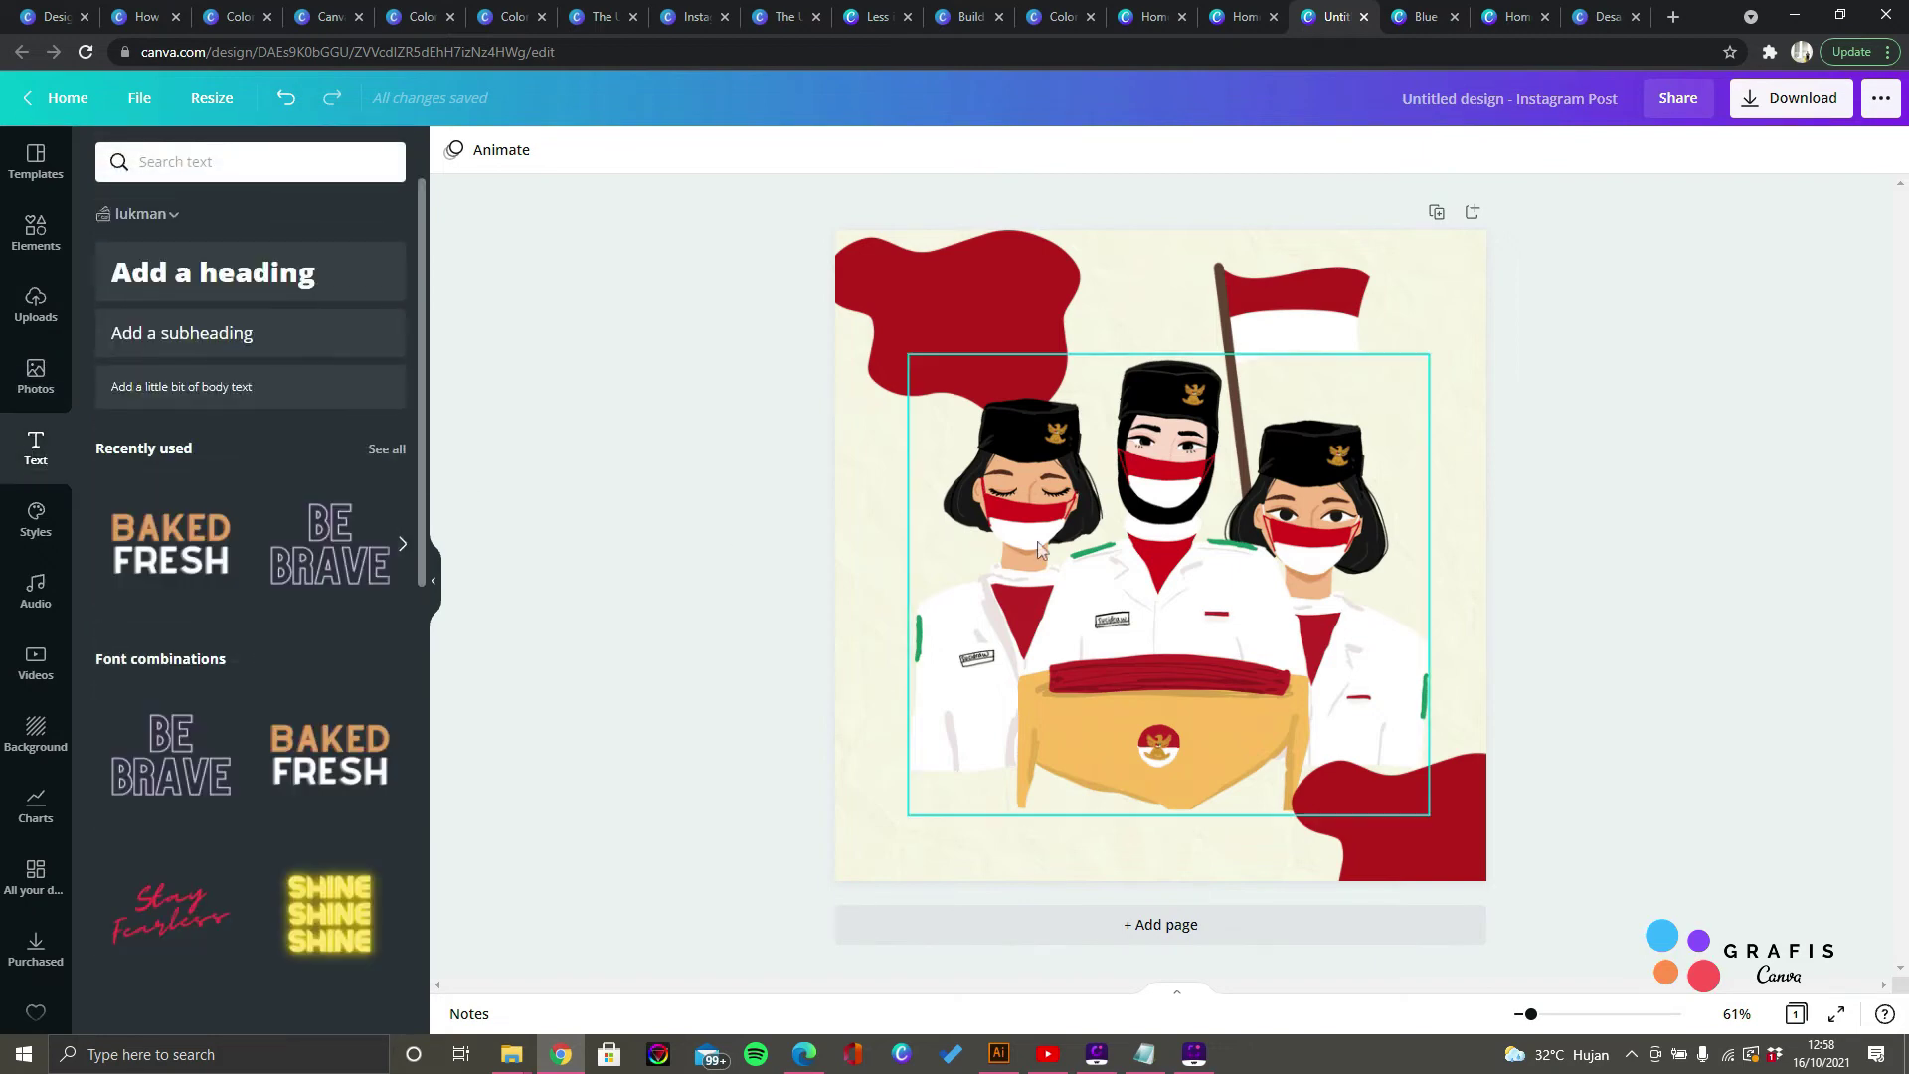
pyautogui.click(1073, 555)
pyautogui.moveTo(908, 350); pyautogui.dragTo(1094, 517)
pyautogui.moveTo(1203, 706); pyautogui.dragTo(1103, 674)
pyautogui.moveTo(1278, 426); pyautogui.dragTo(1348, 683)
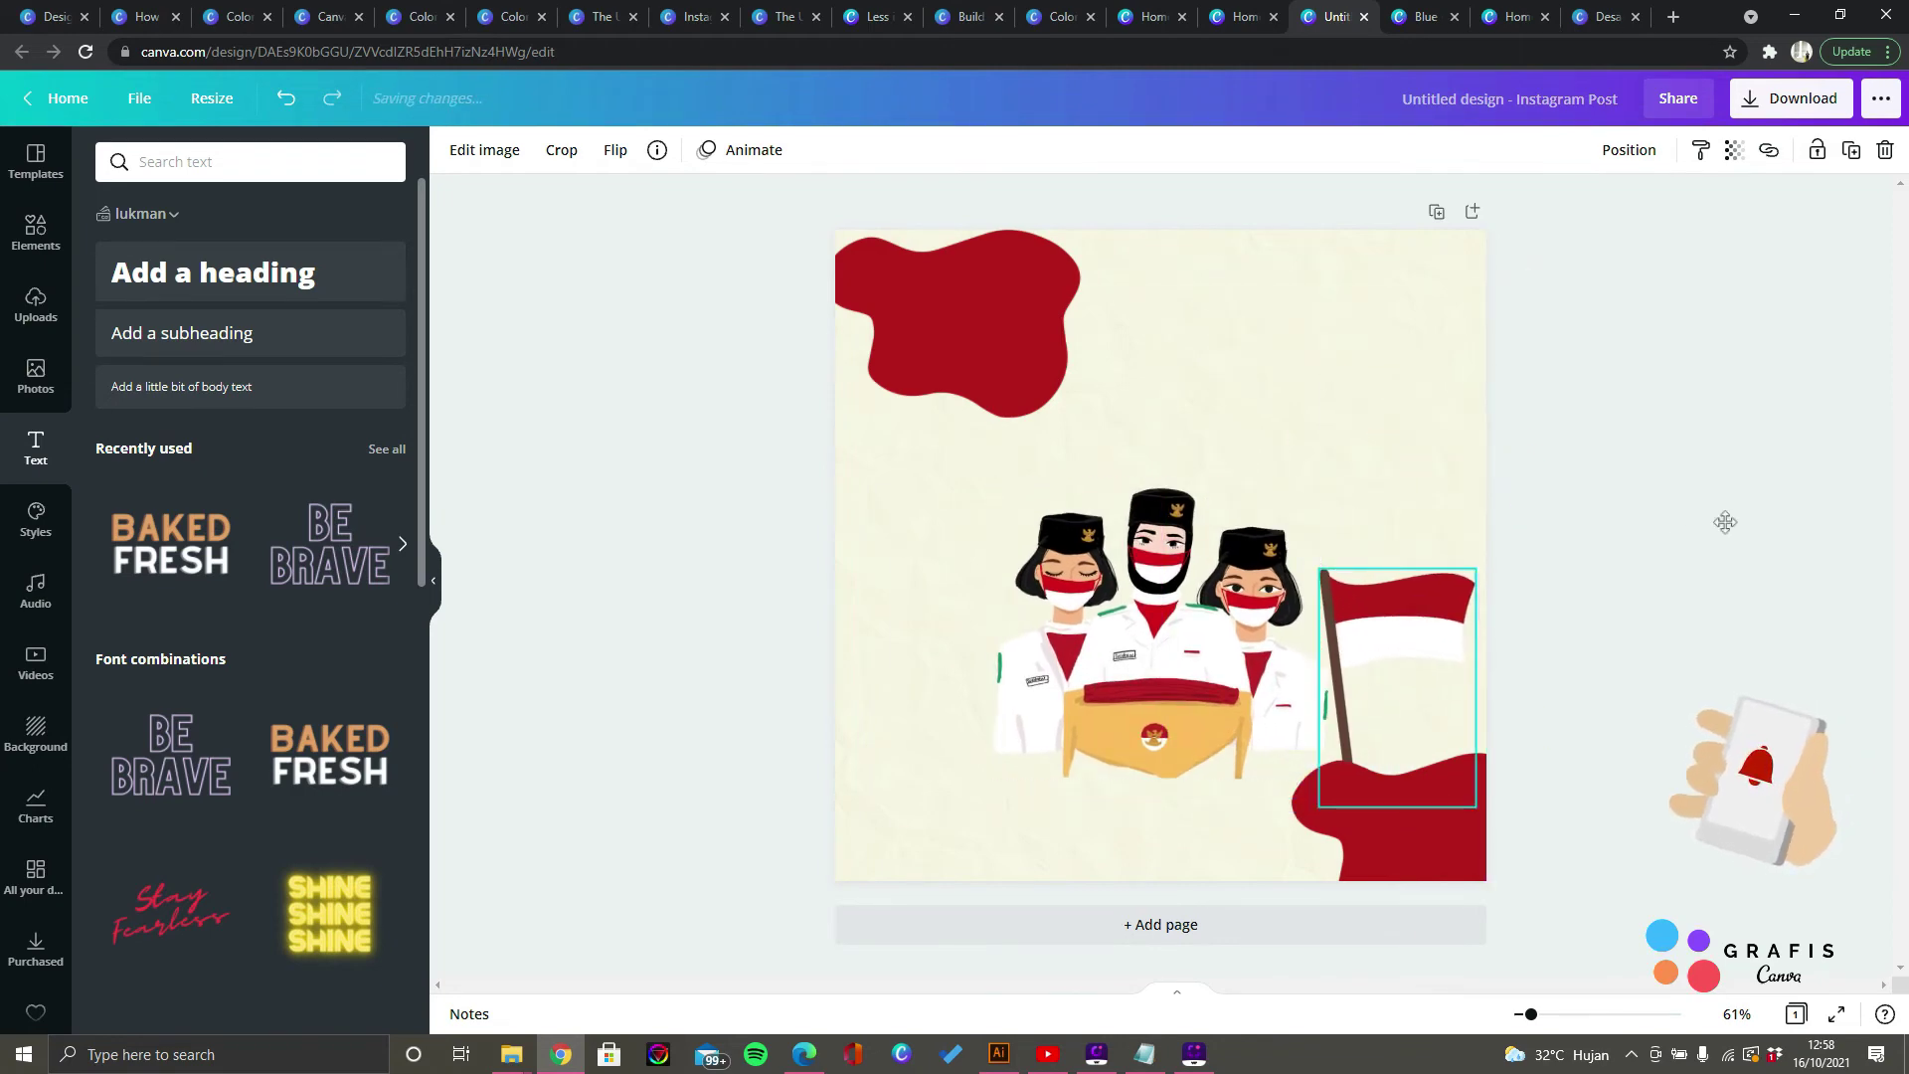
# Step: Enlarge the flag bearers illustration slightly toward the upper left, and shift the upper-left blob slightly down and left
pyautogui.click(1158, 636)
pyautogui.moveTo(990, 484); pyautogui.dragTo(930, 422)
pyautogui.click(1721, 414)
pyautogui.moveTo(930, 330)
pyautogui.mouseDown()
pyautogui.moveTo(1346, 332)
pyautogui.moveTo(1393, 311)
pyautogui.moveTo(797, 373)
pyautogui.moveTo(779, 320)
pyautogui.moveTo(869, 386)
pyautogui.moveTo(917, 351)
pyautogui.mouseUp()
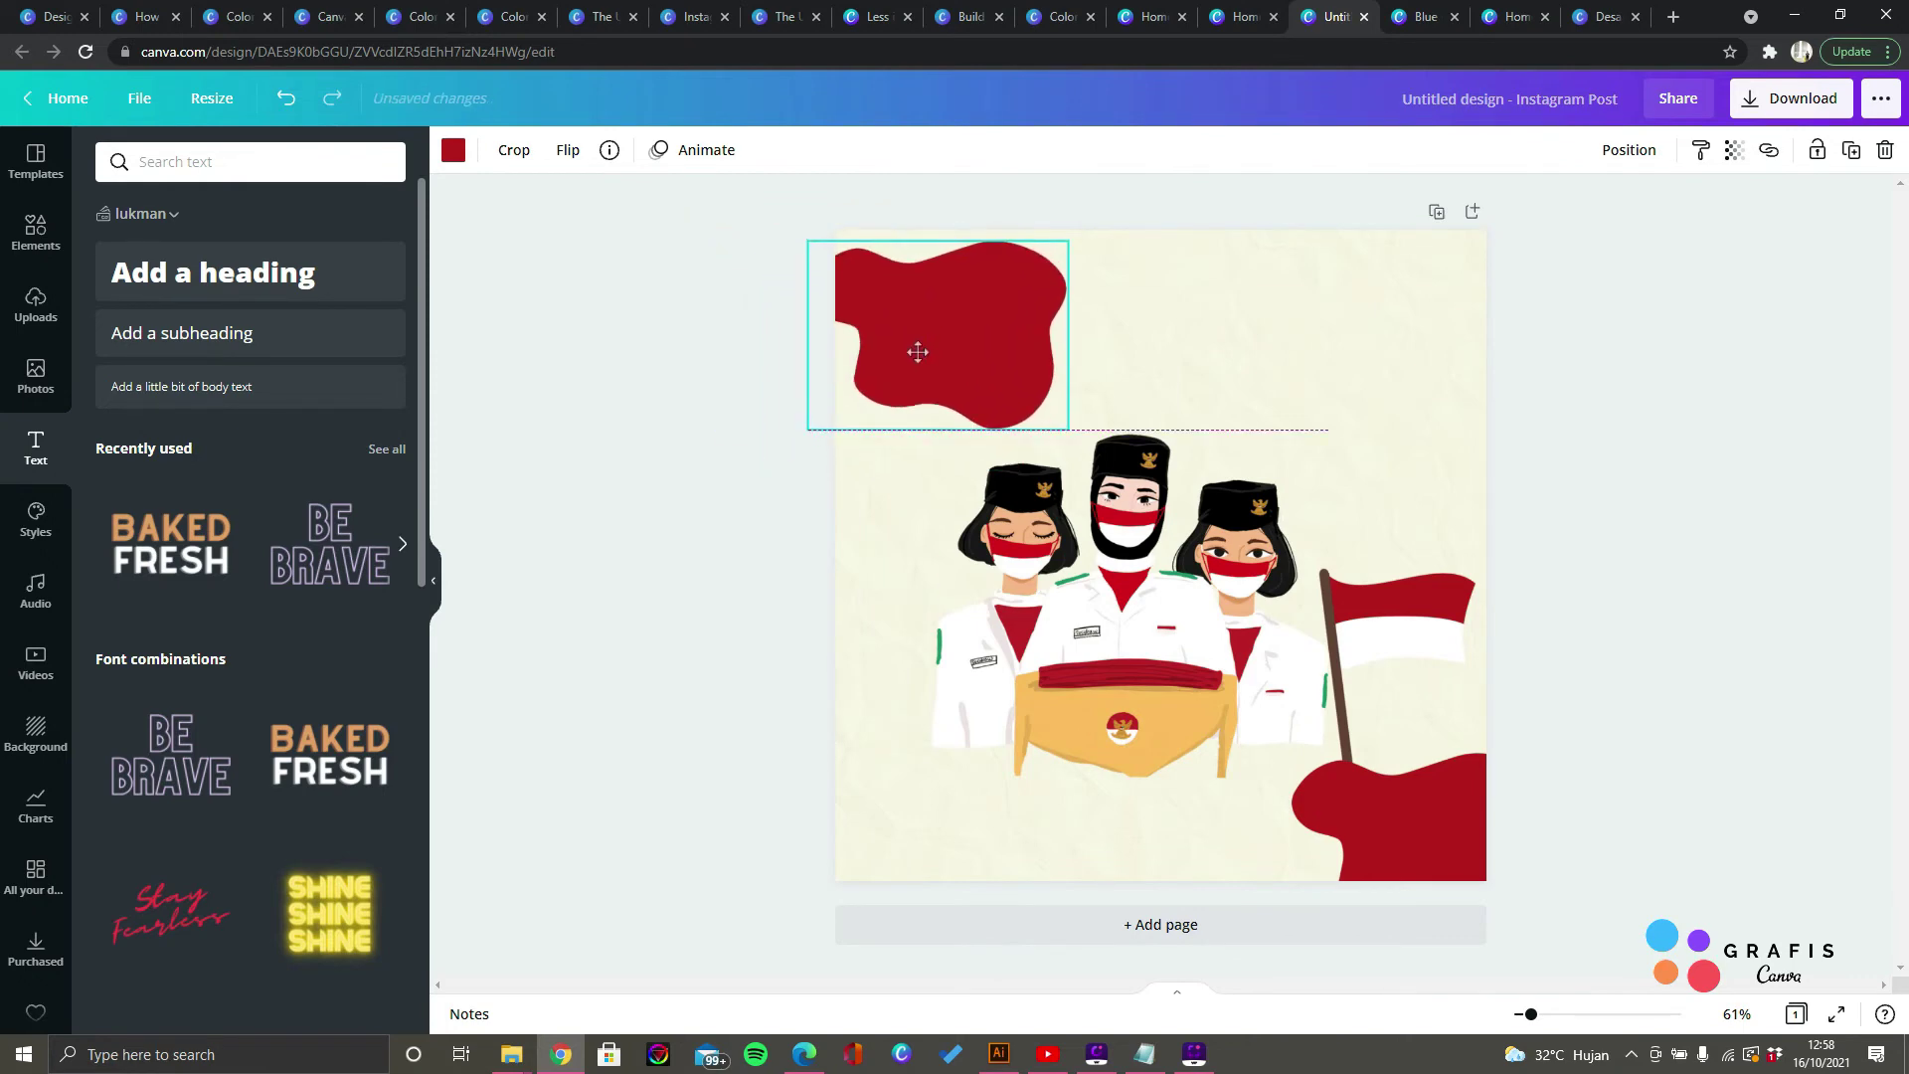
pyautogui.click(444, 515)
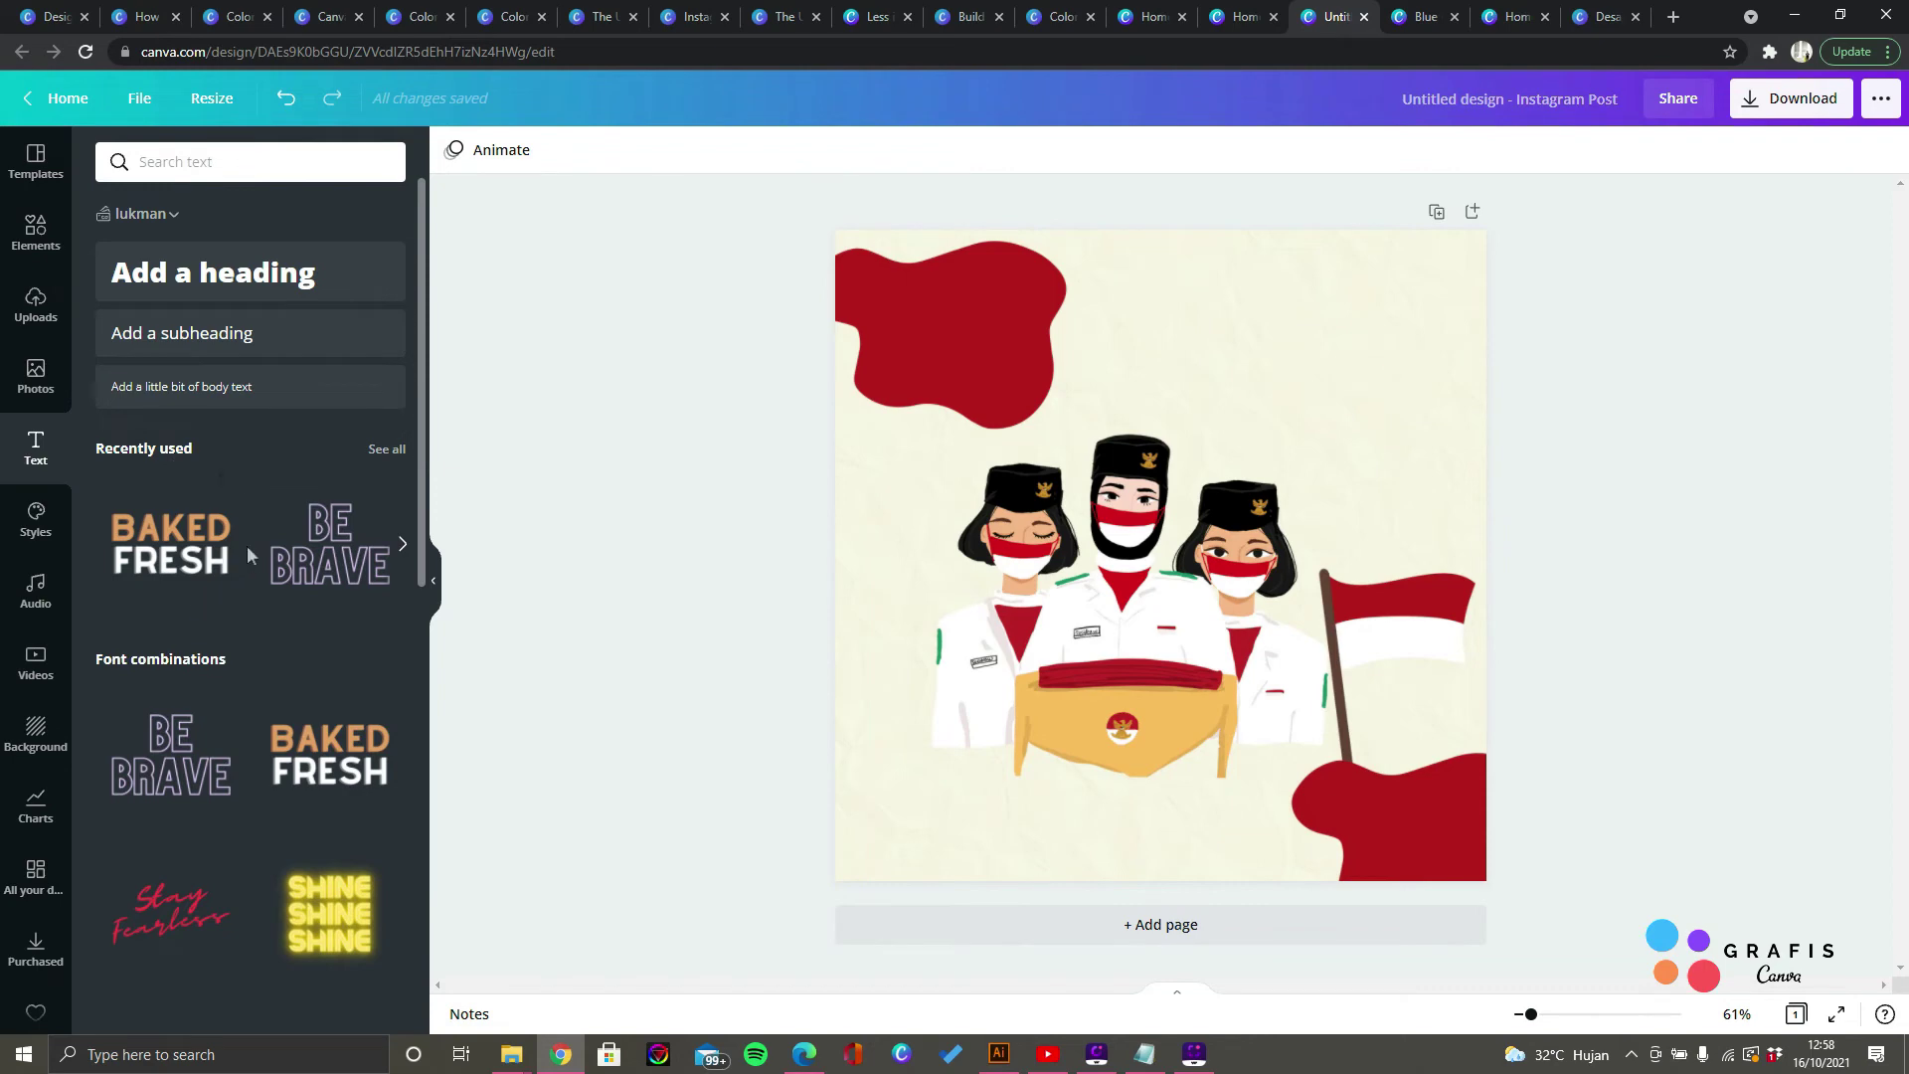
# Step: Browse the font combinations and place two copies of the "HELLO darling" combination on the page
pyautogui.scroll(-10, 246, 552)
pyautogui.scroll(2, 235, 537)
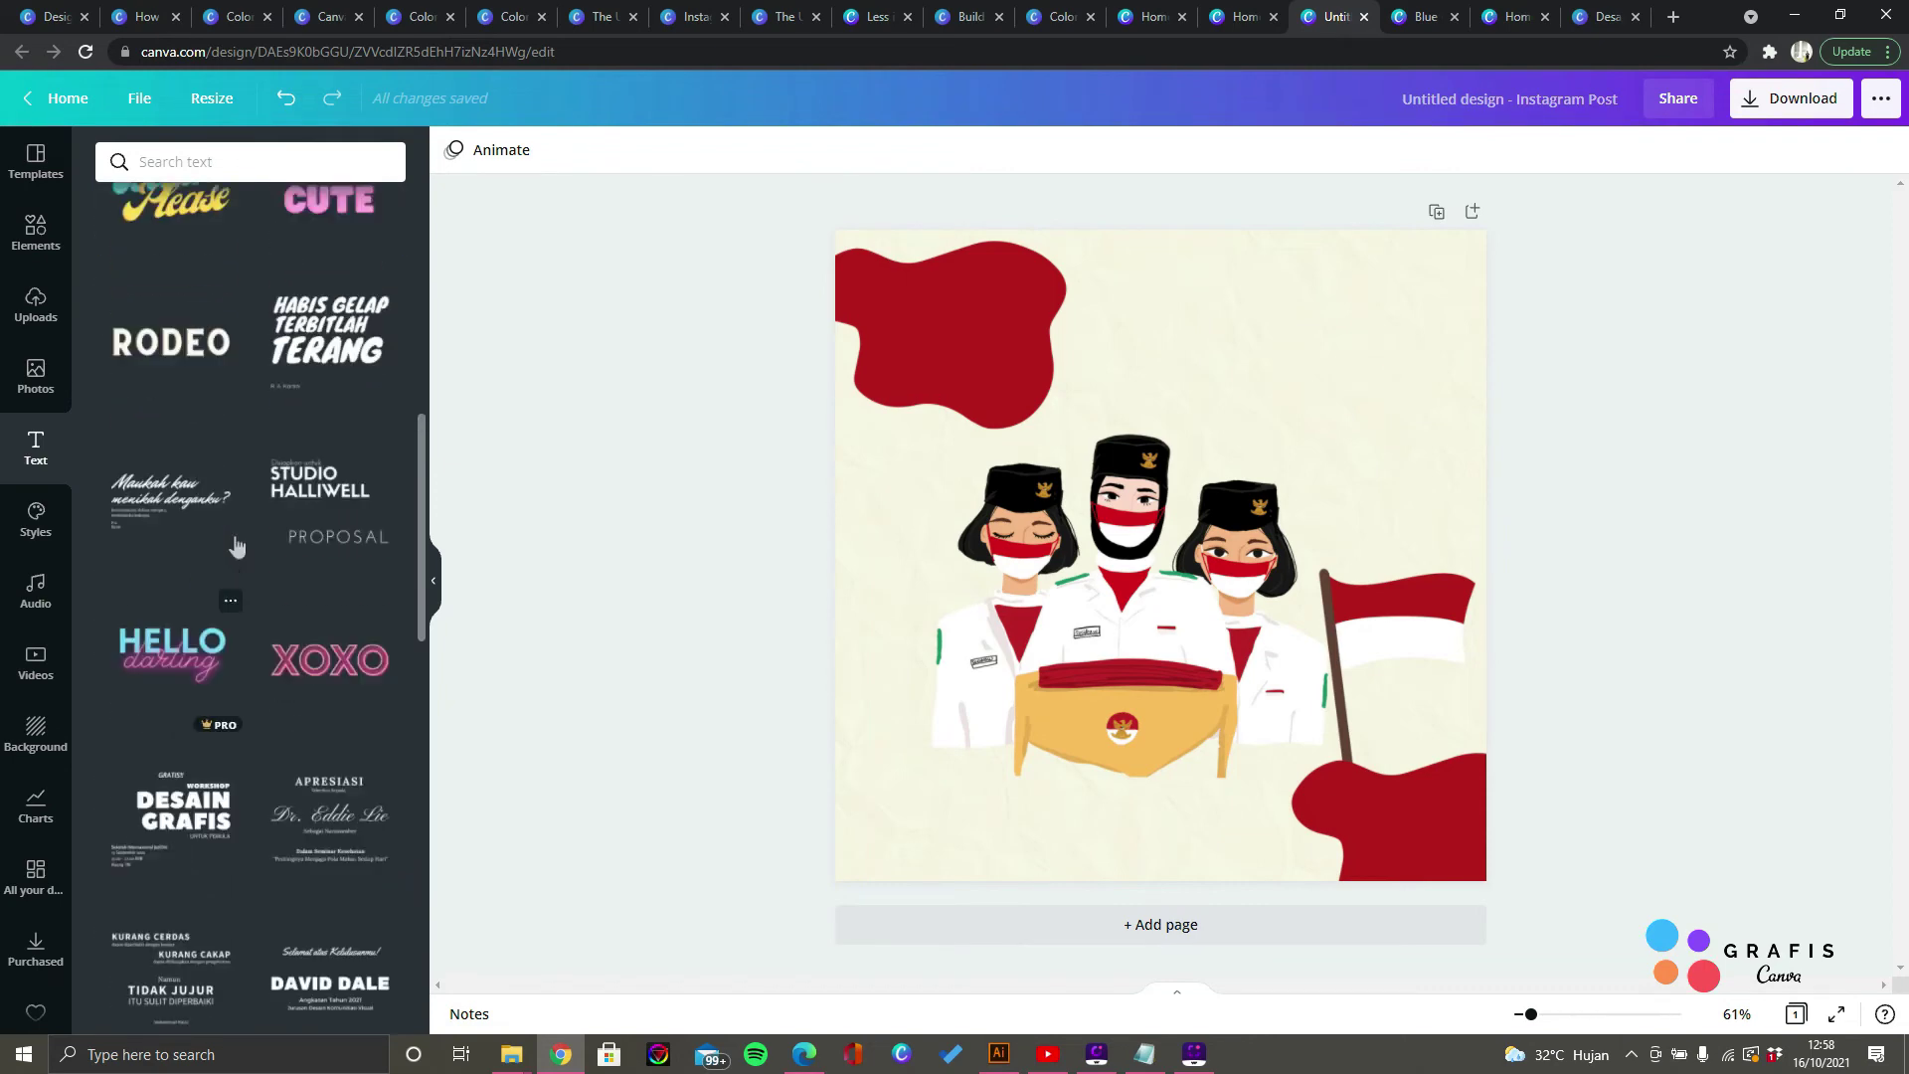
pyautogui.scroll(4, 234, 545)
pyautogui.scroll(-15, 234, 542)
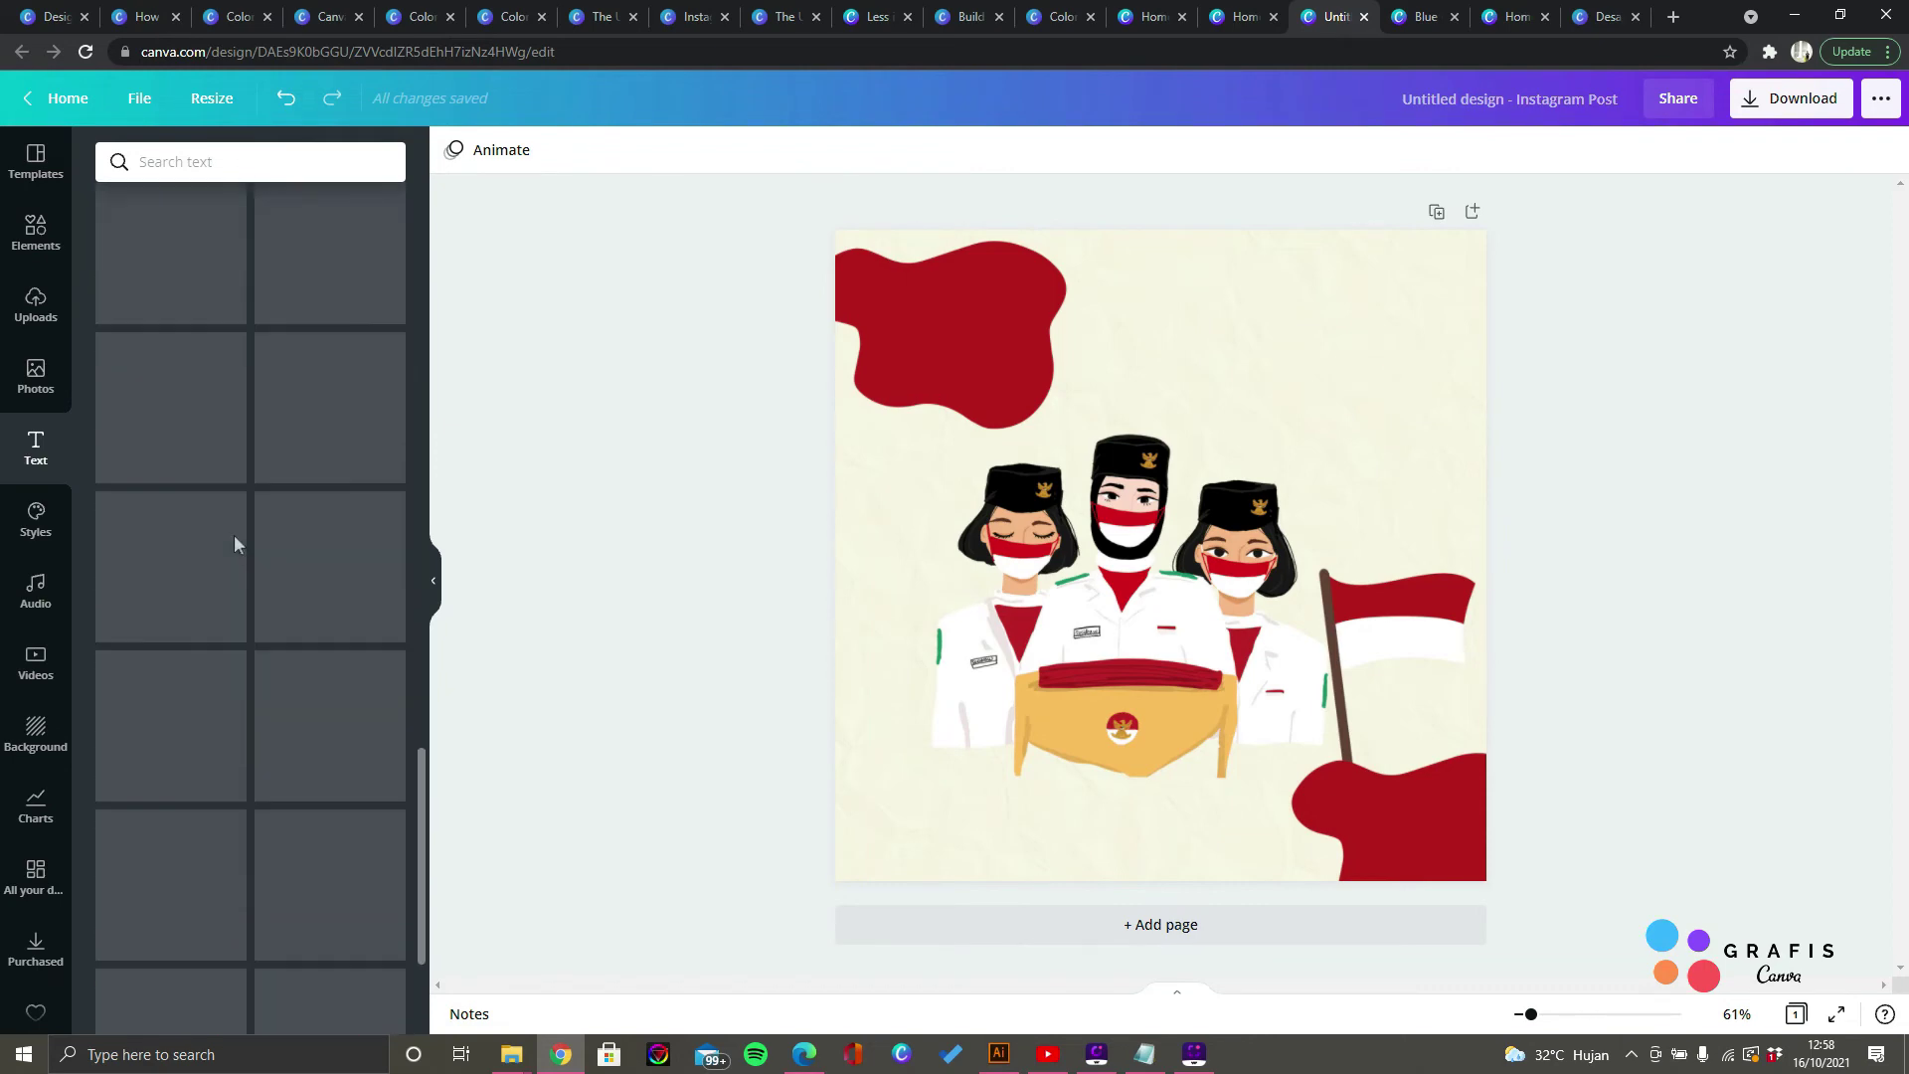
pyautogui.scroll(15, 235, 534)
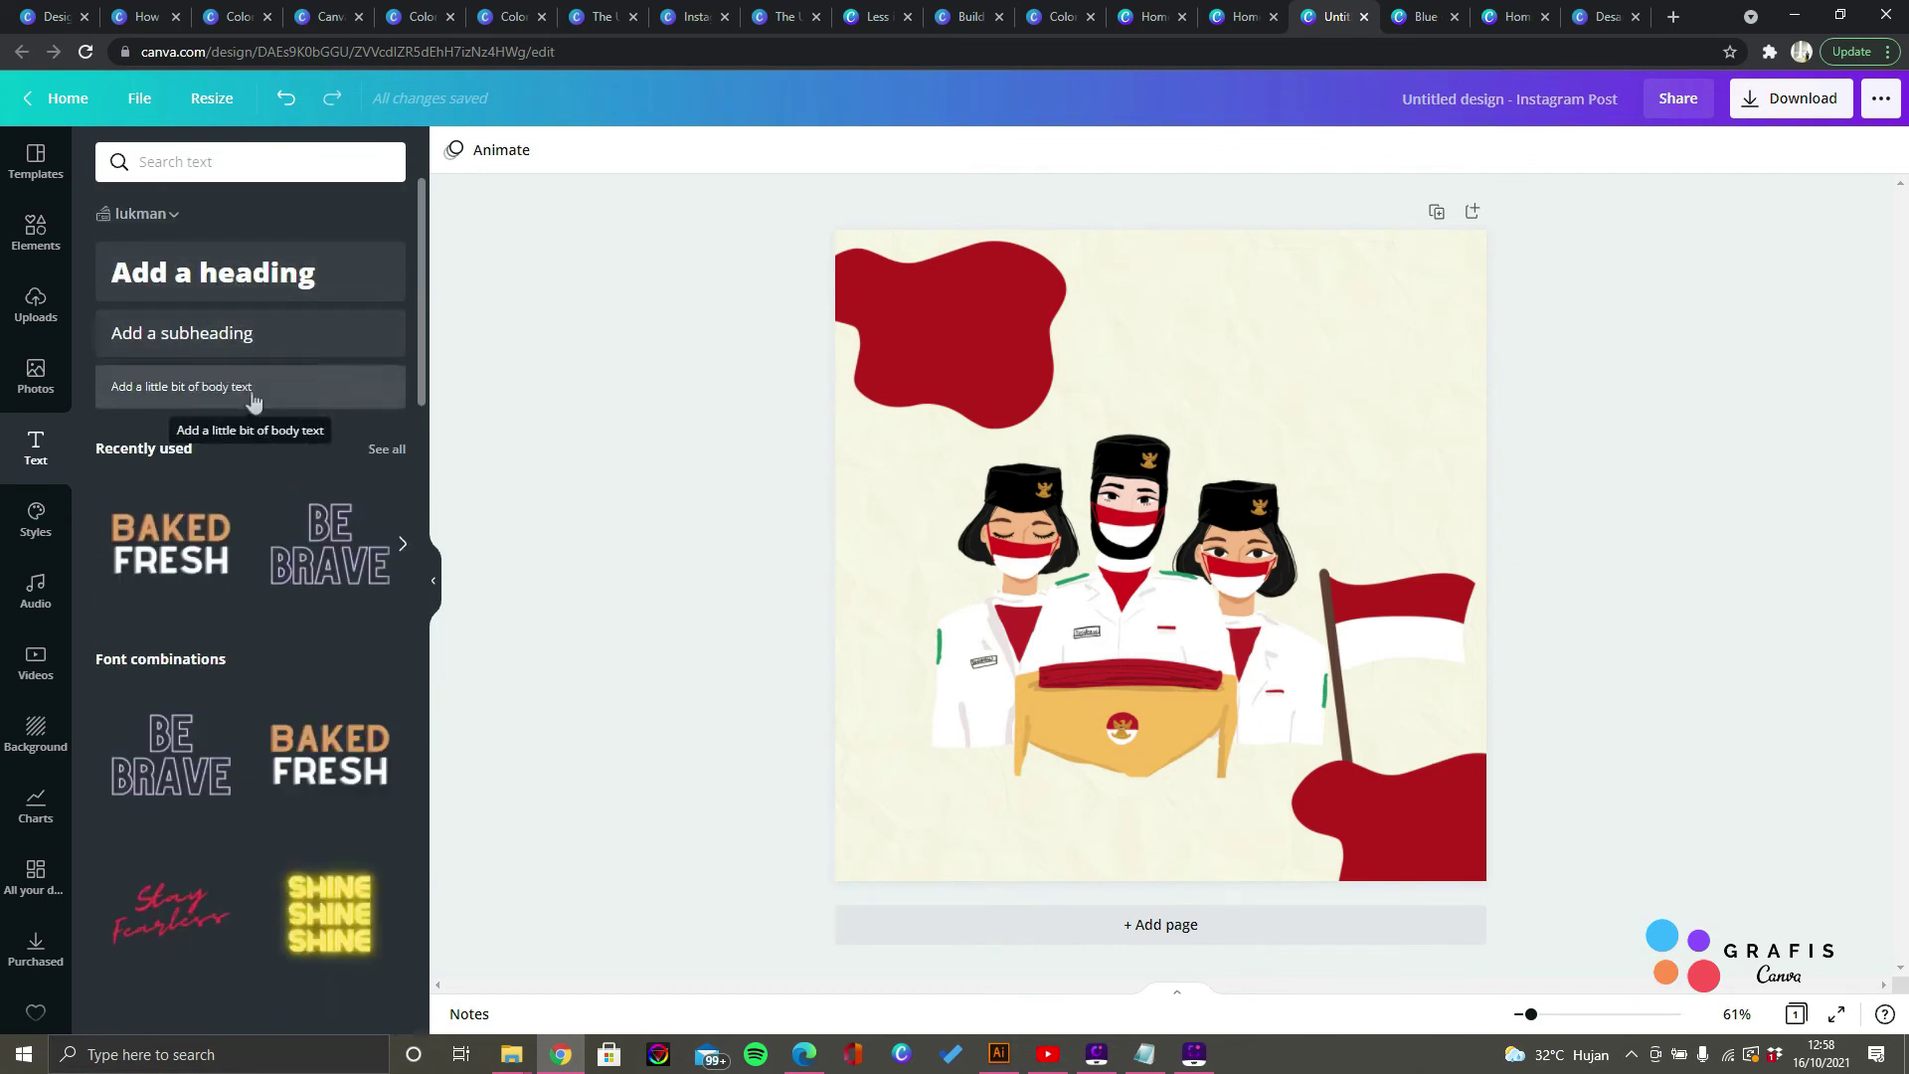
pyautogui.scroll(-10, 238, 467)
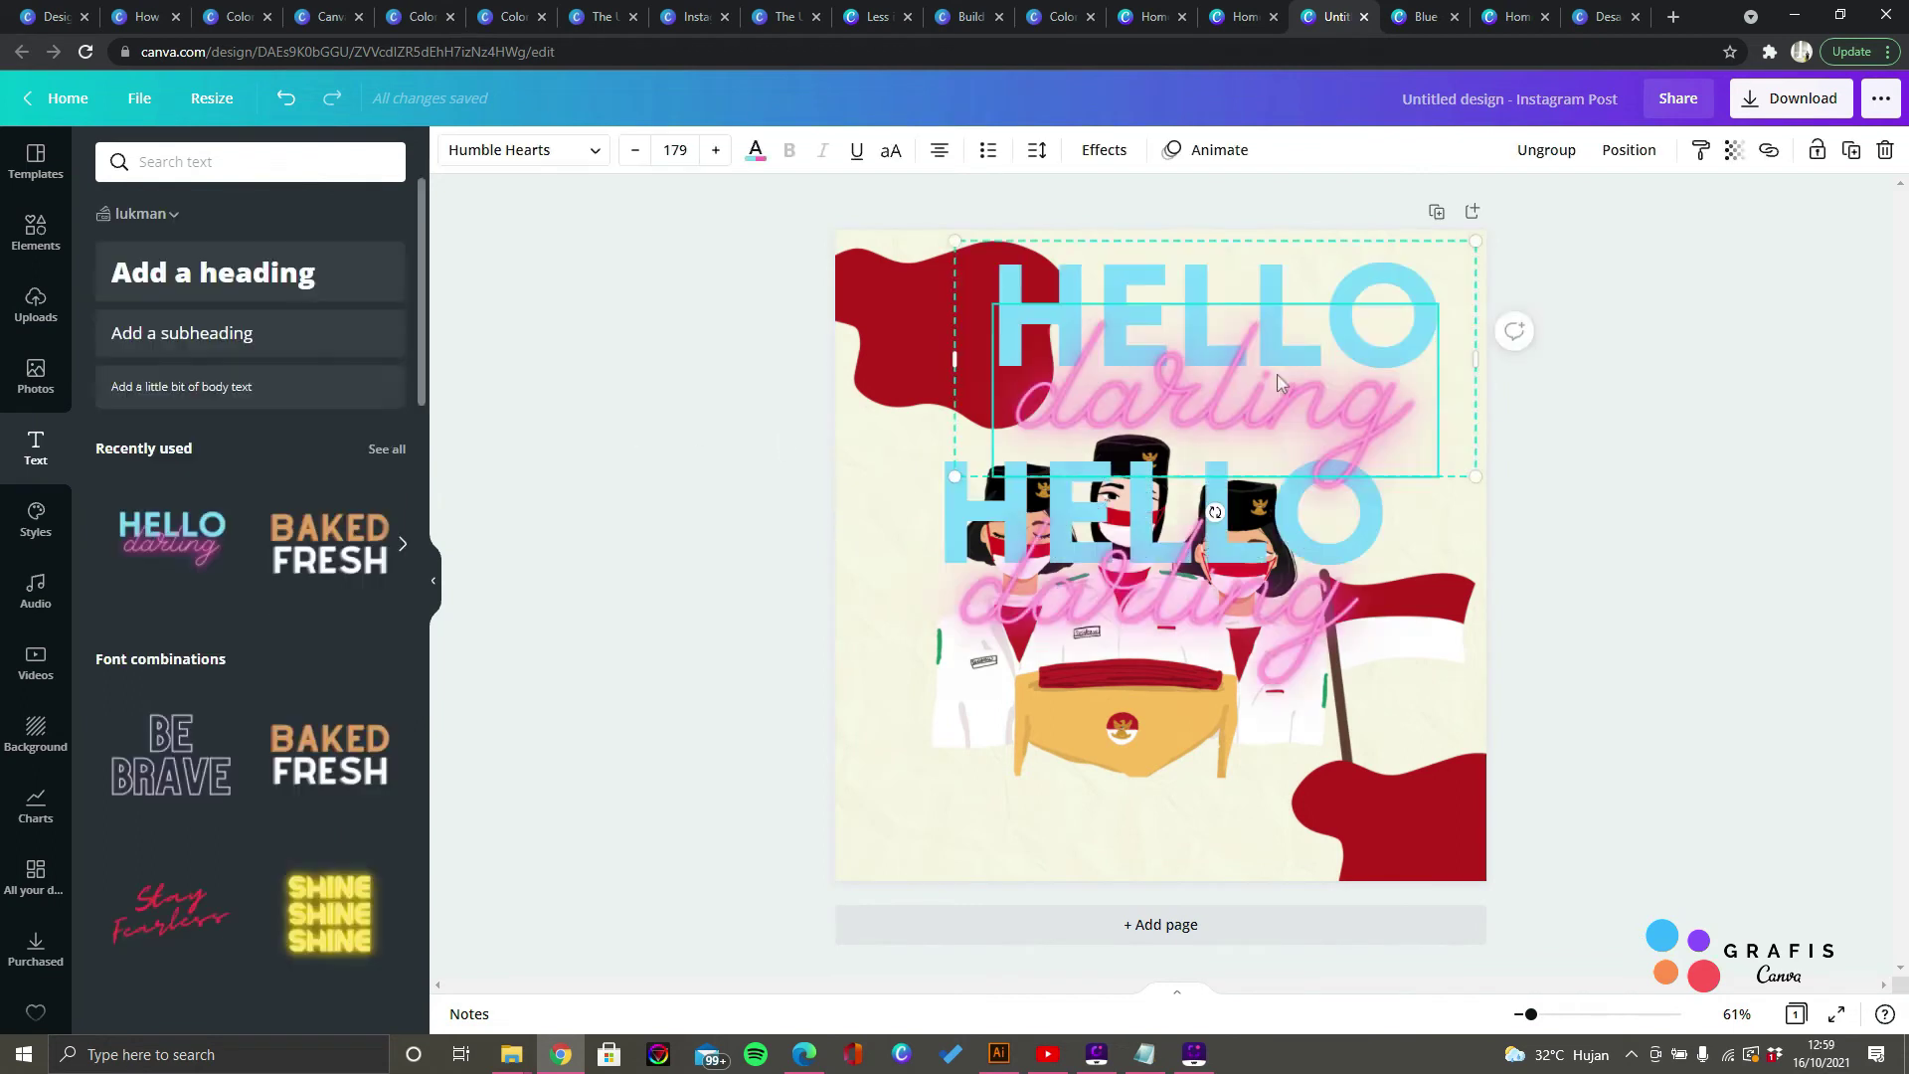
# Step: Delete both "darling" texts and the lower HELLO so that only the upper heading remains
pyautogui.press('Delete')
pyautogui.click(1215, 390)
pyautogui.press('BackSpace')
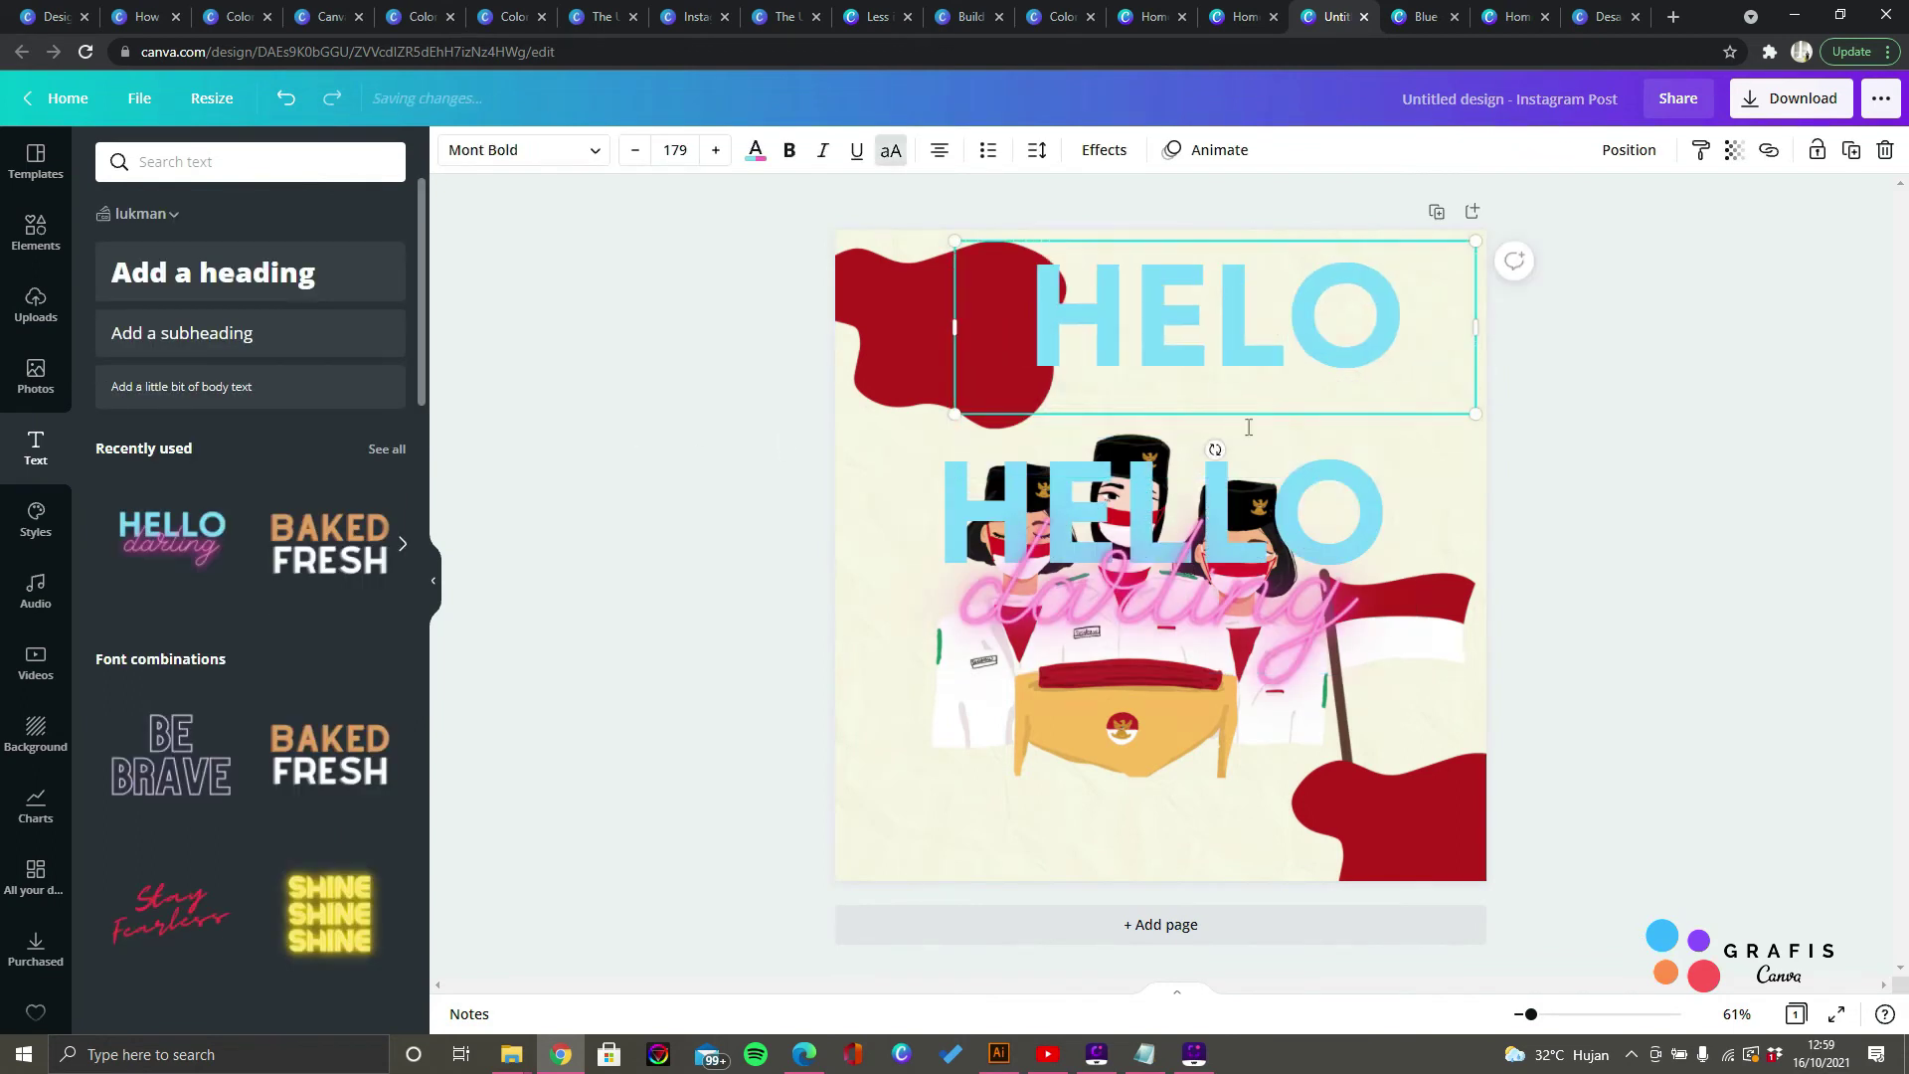
pyautogui.click(1215, 605)
pyautogui.press('Delete')
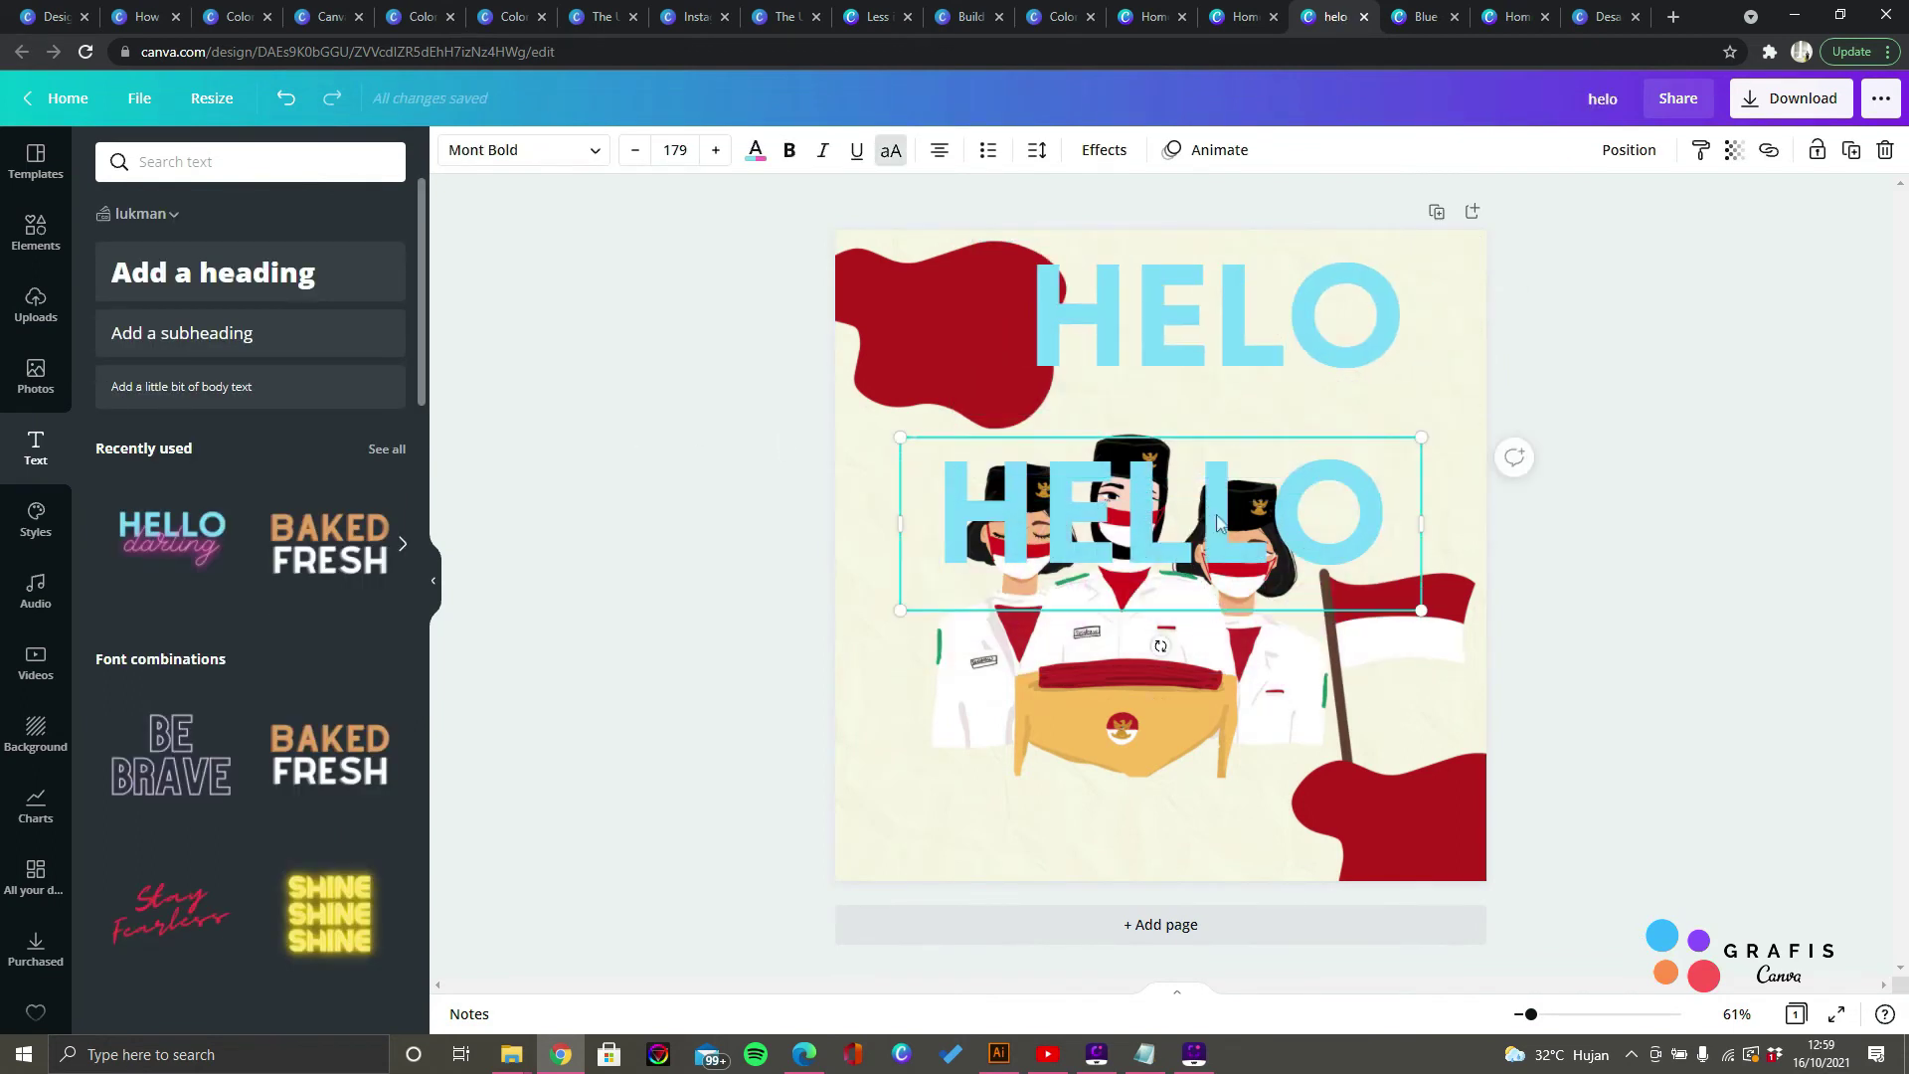
pyautogui.press('Delete')
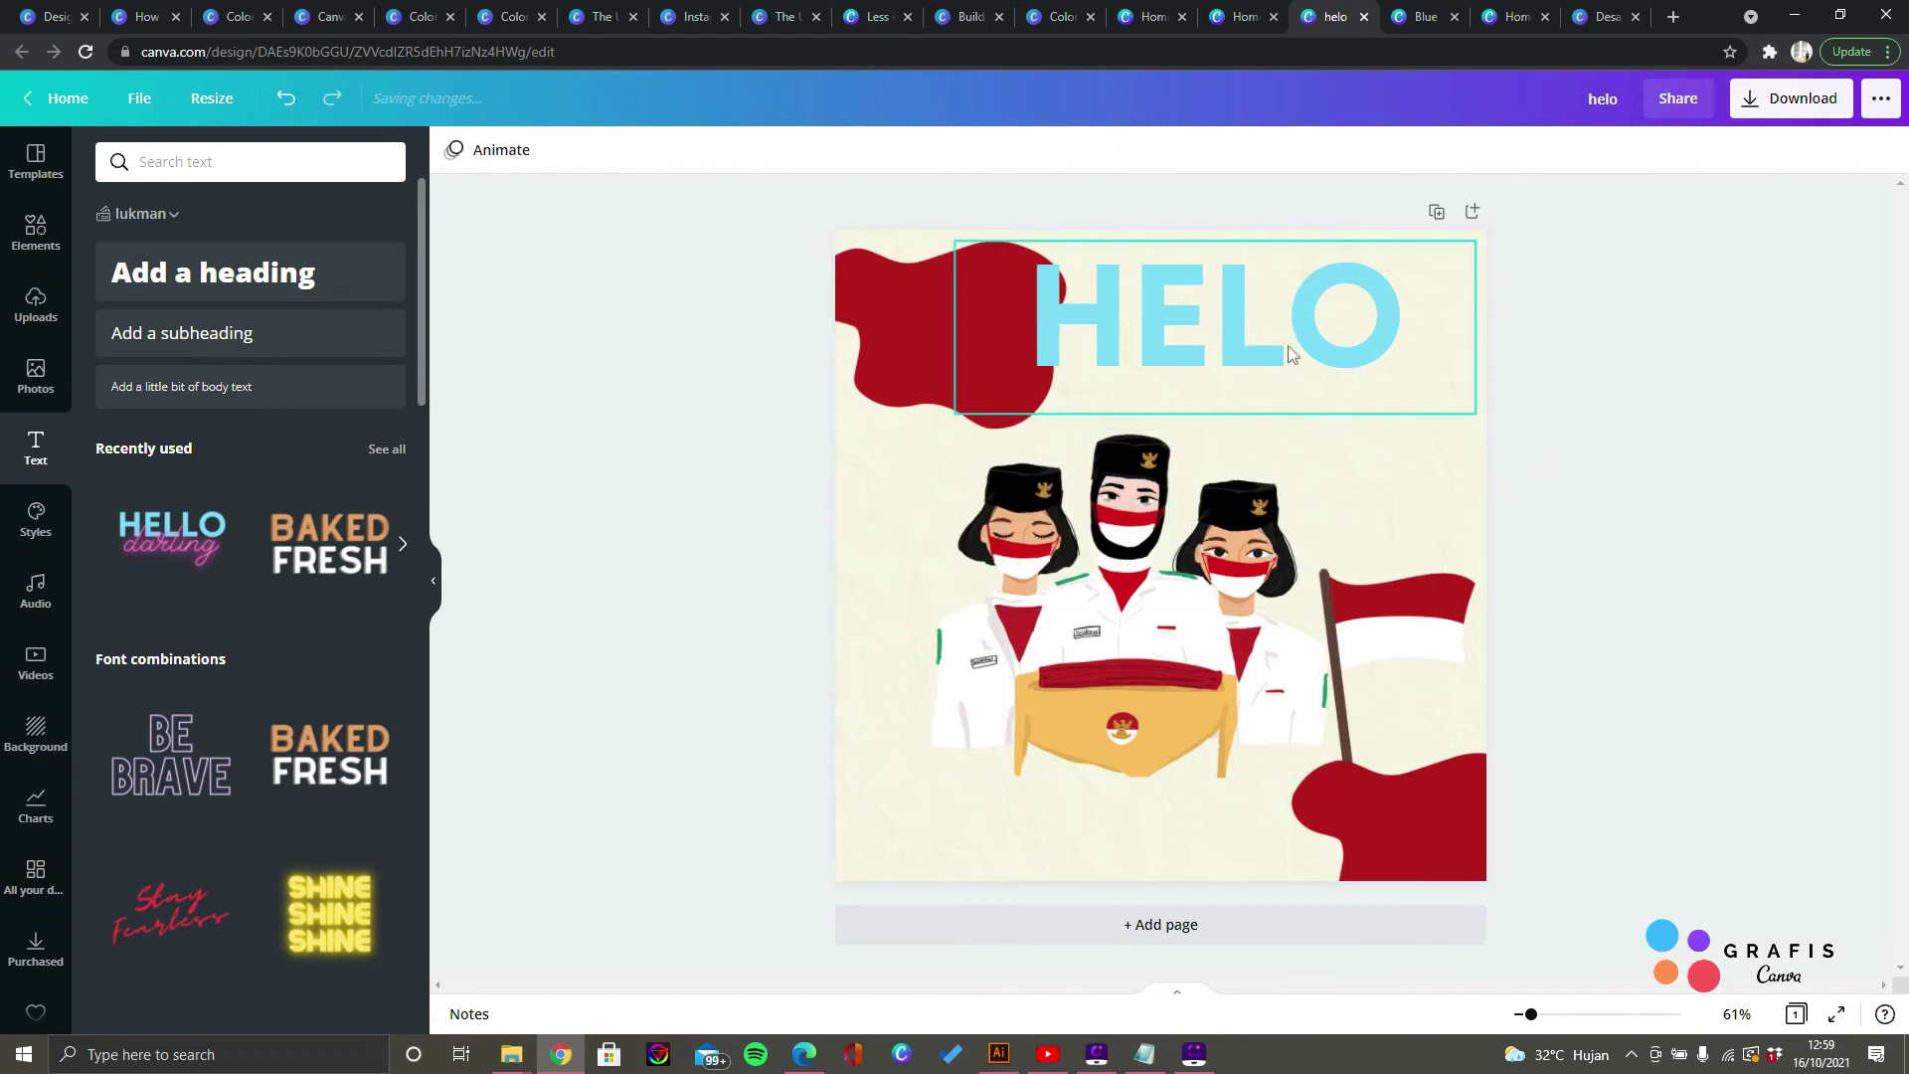
# Step: Replace the heading text with INDONESIA, scale it down to font size 106, and widen its box to fit one line
pyautogui.click(1284, 318)
pyautogui.click(1282, 316)
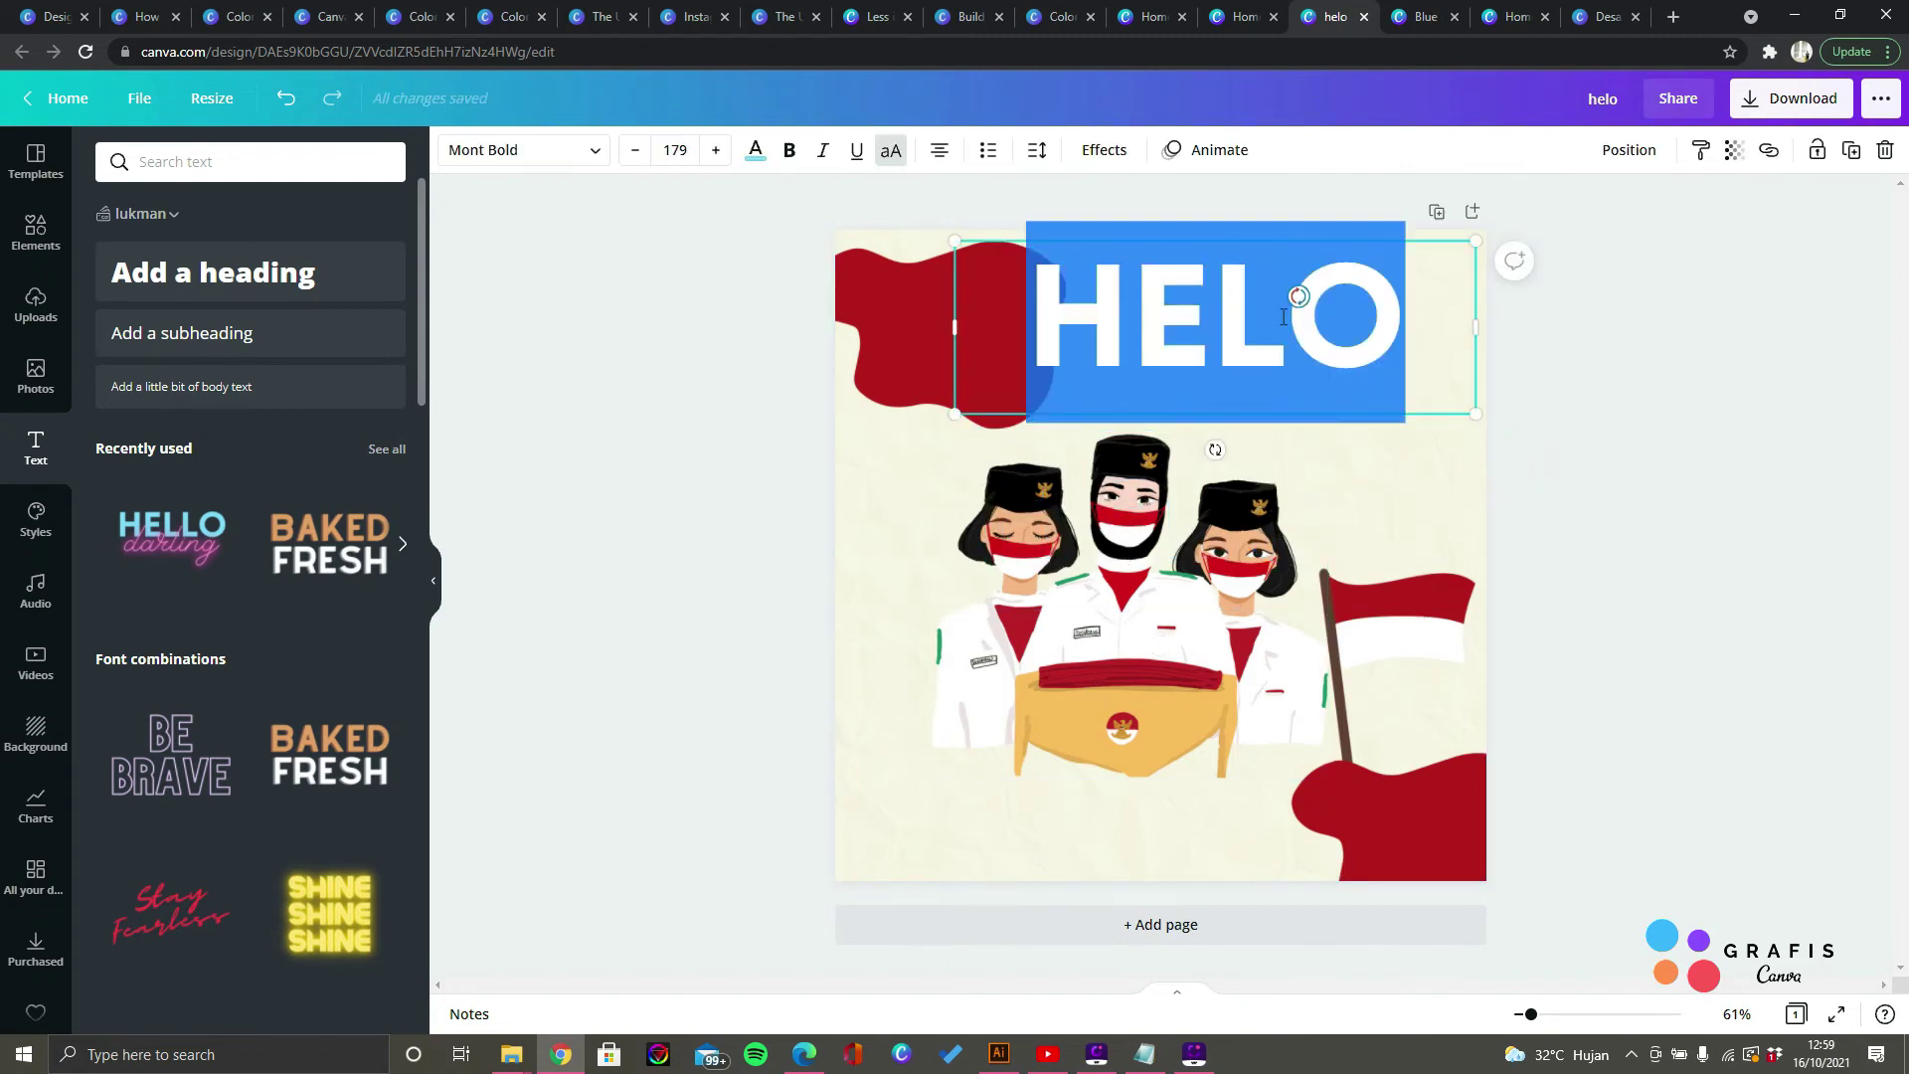
pyautogui.write('INDONES')
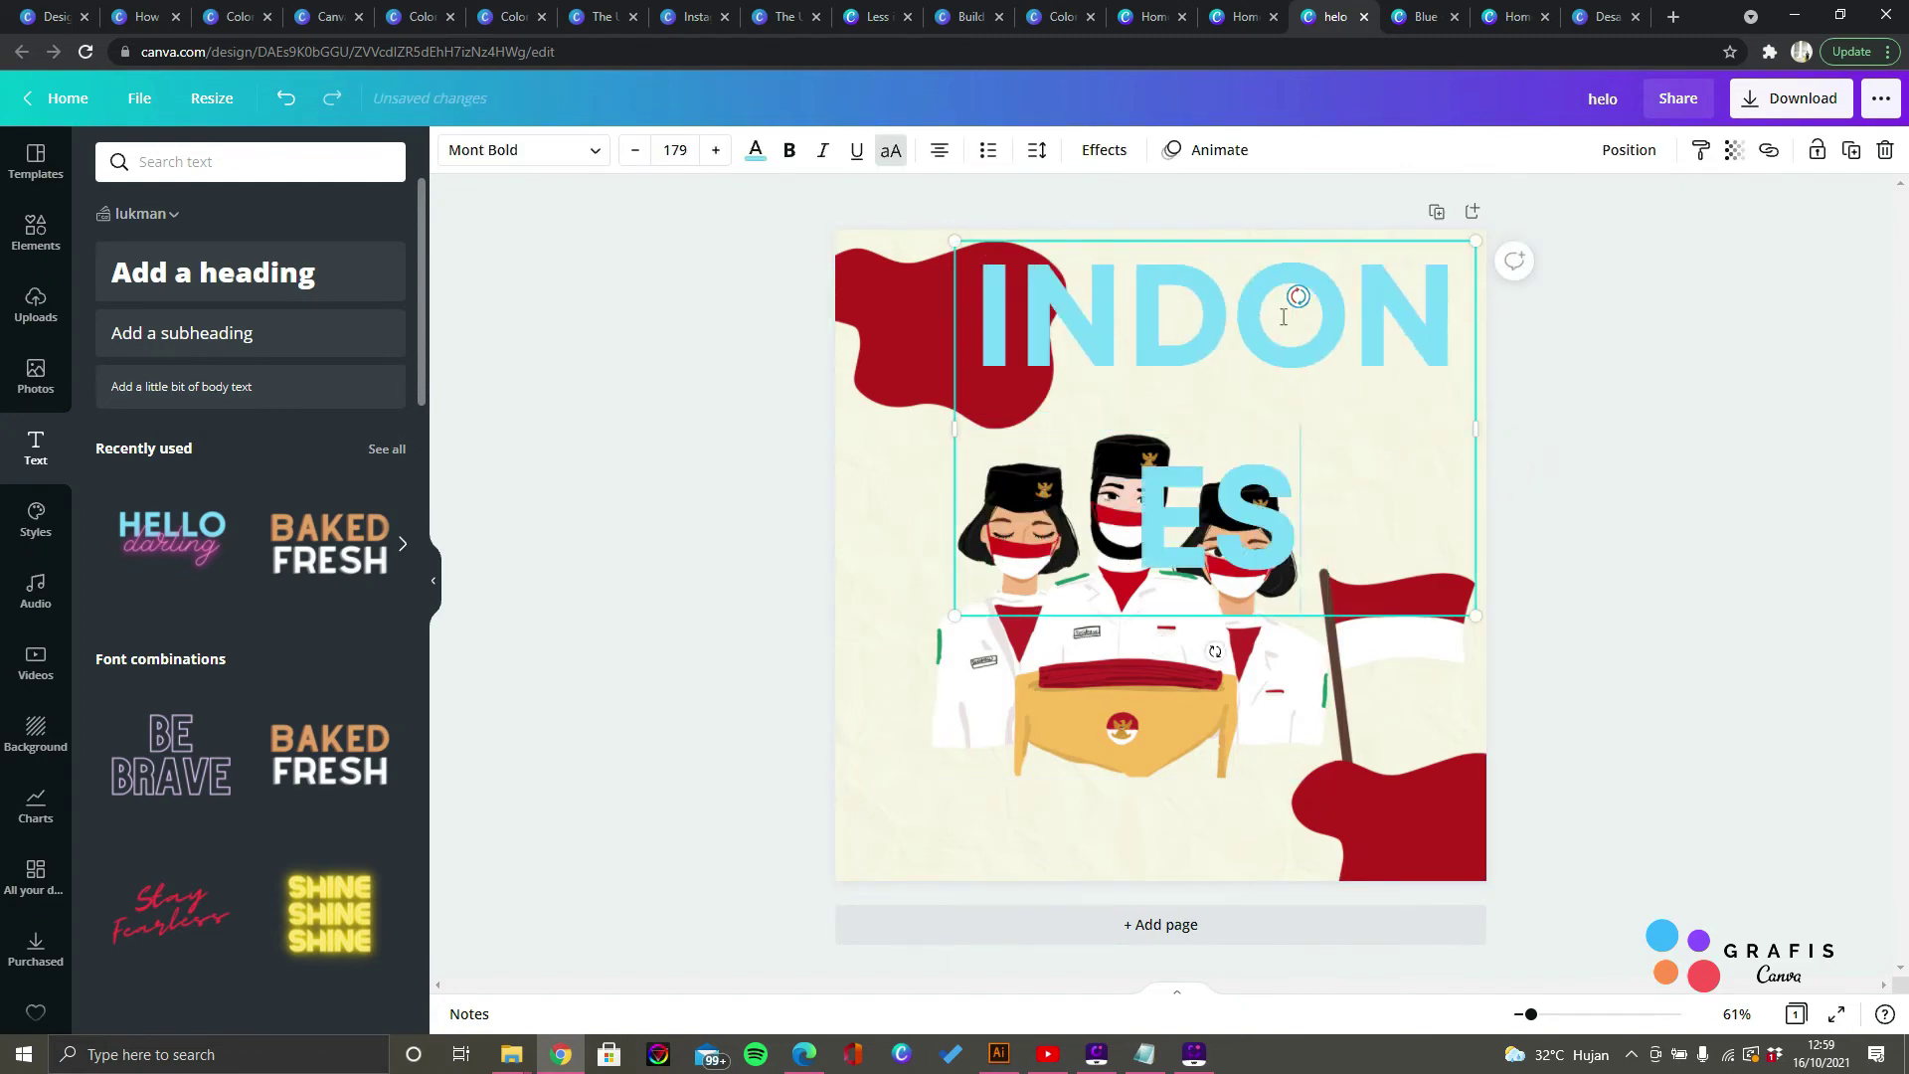
pyautogui.write('IA')
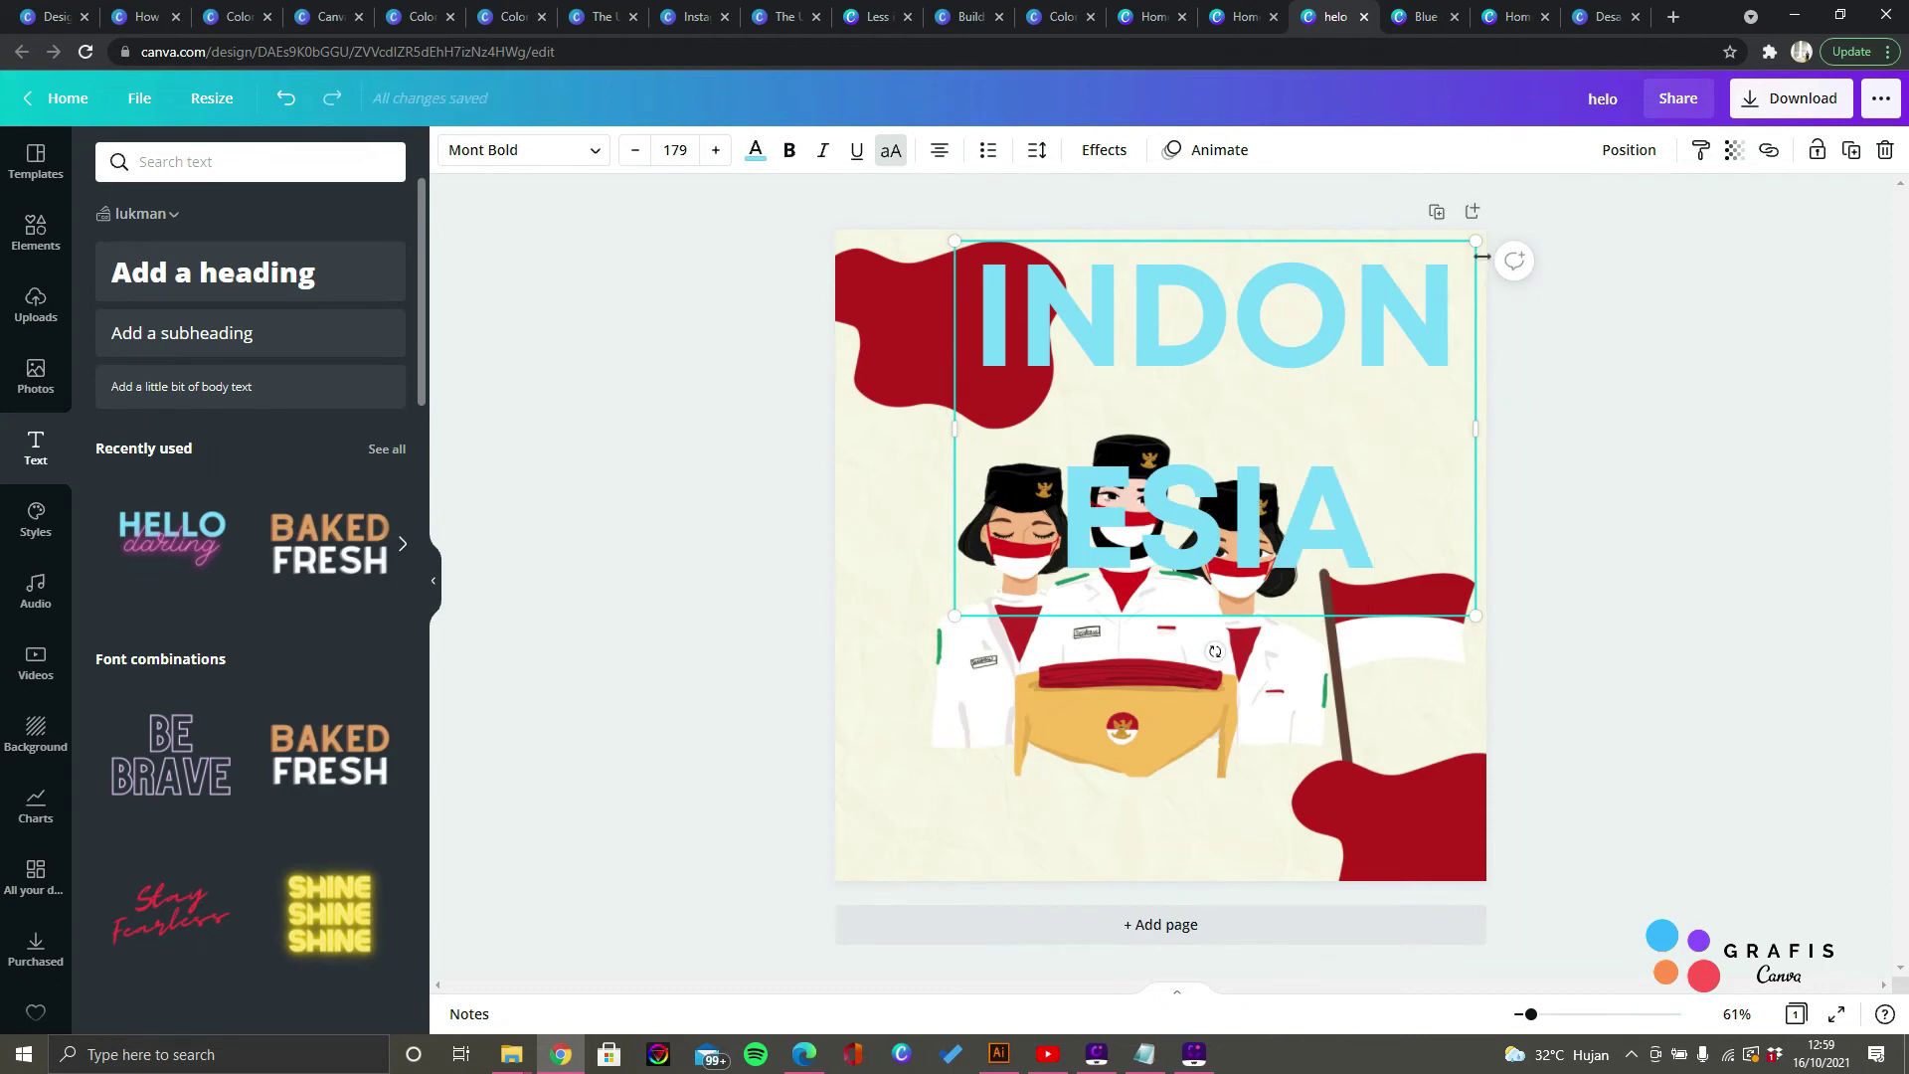
pyautogui.moveTo(1478, 233); pyautogui.dragTo(1263, 390)
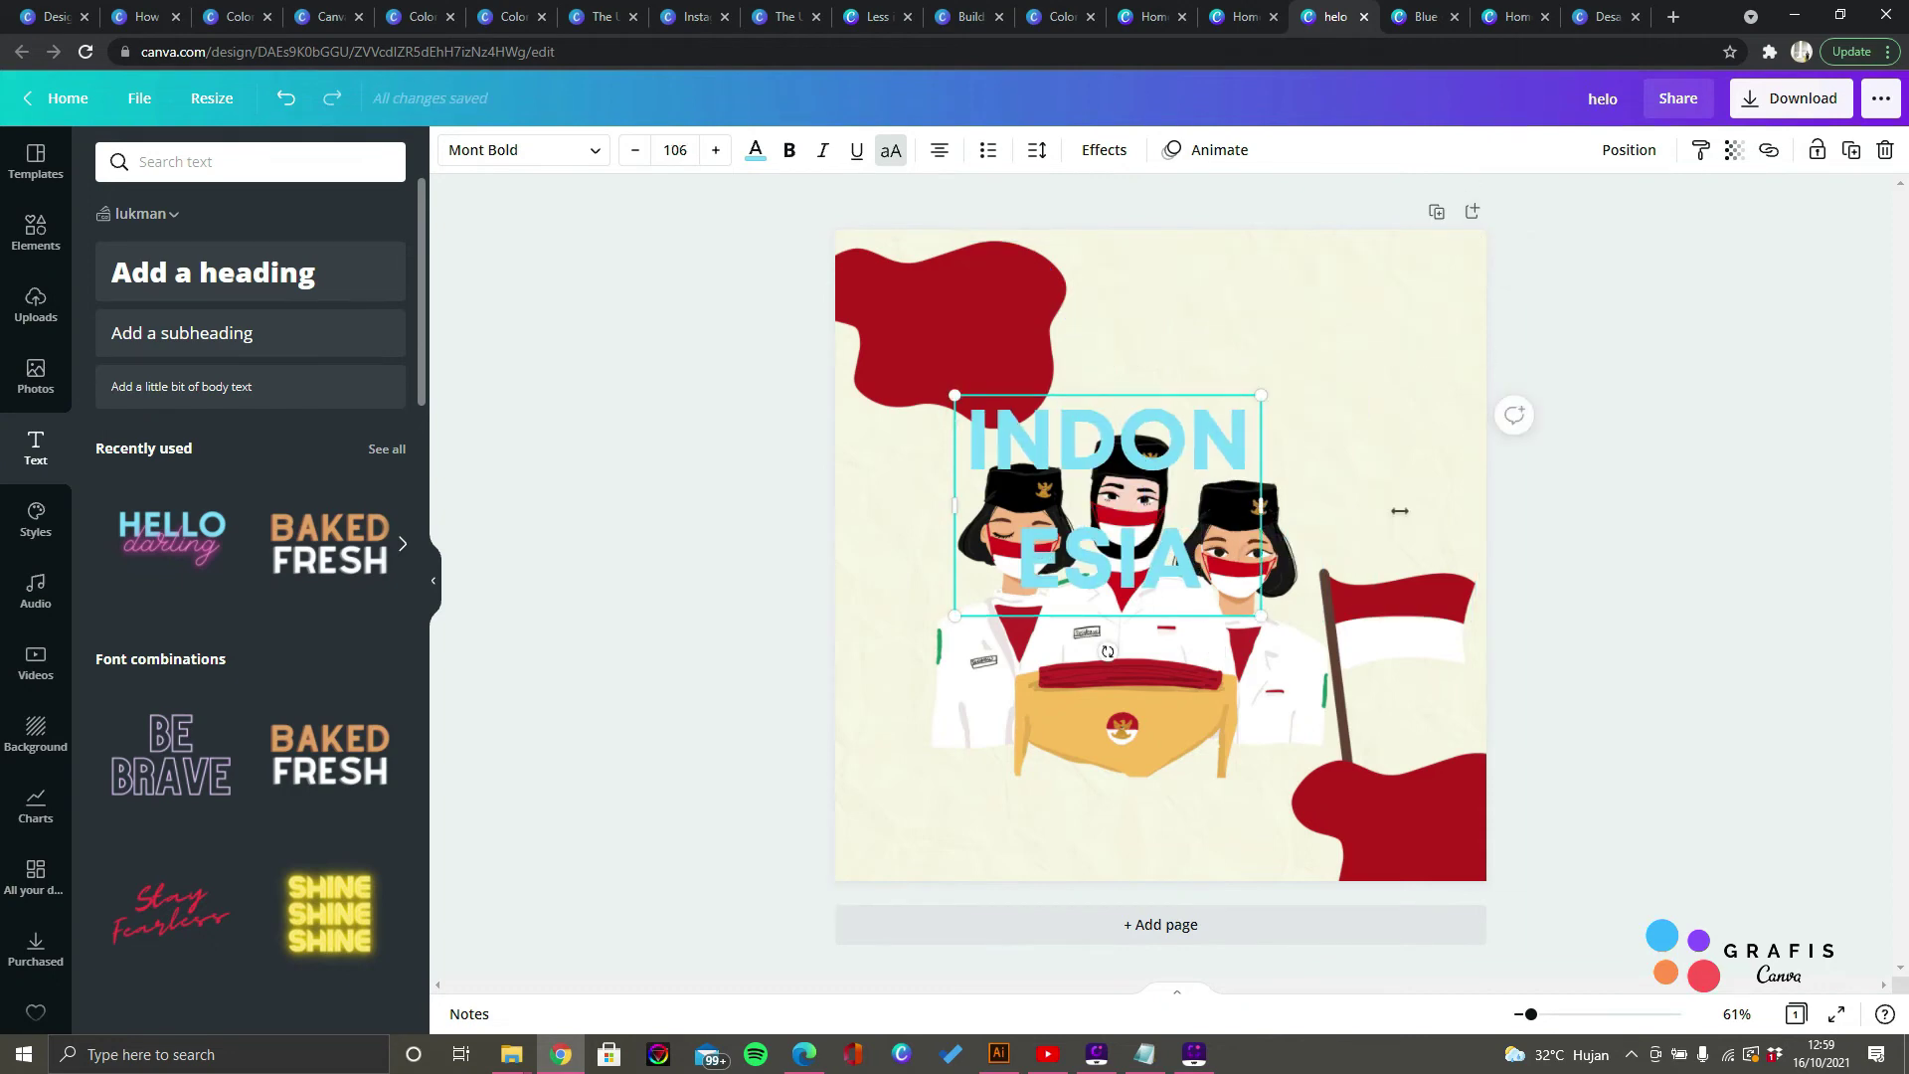
pyautogui.moveTo(1399, 510); pyautogui.dragTo(1464, 513)
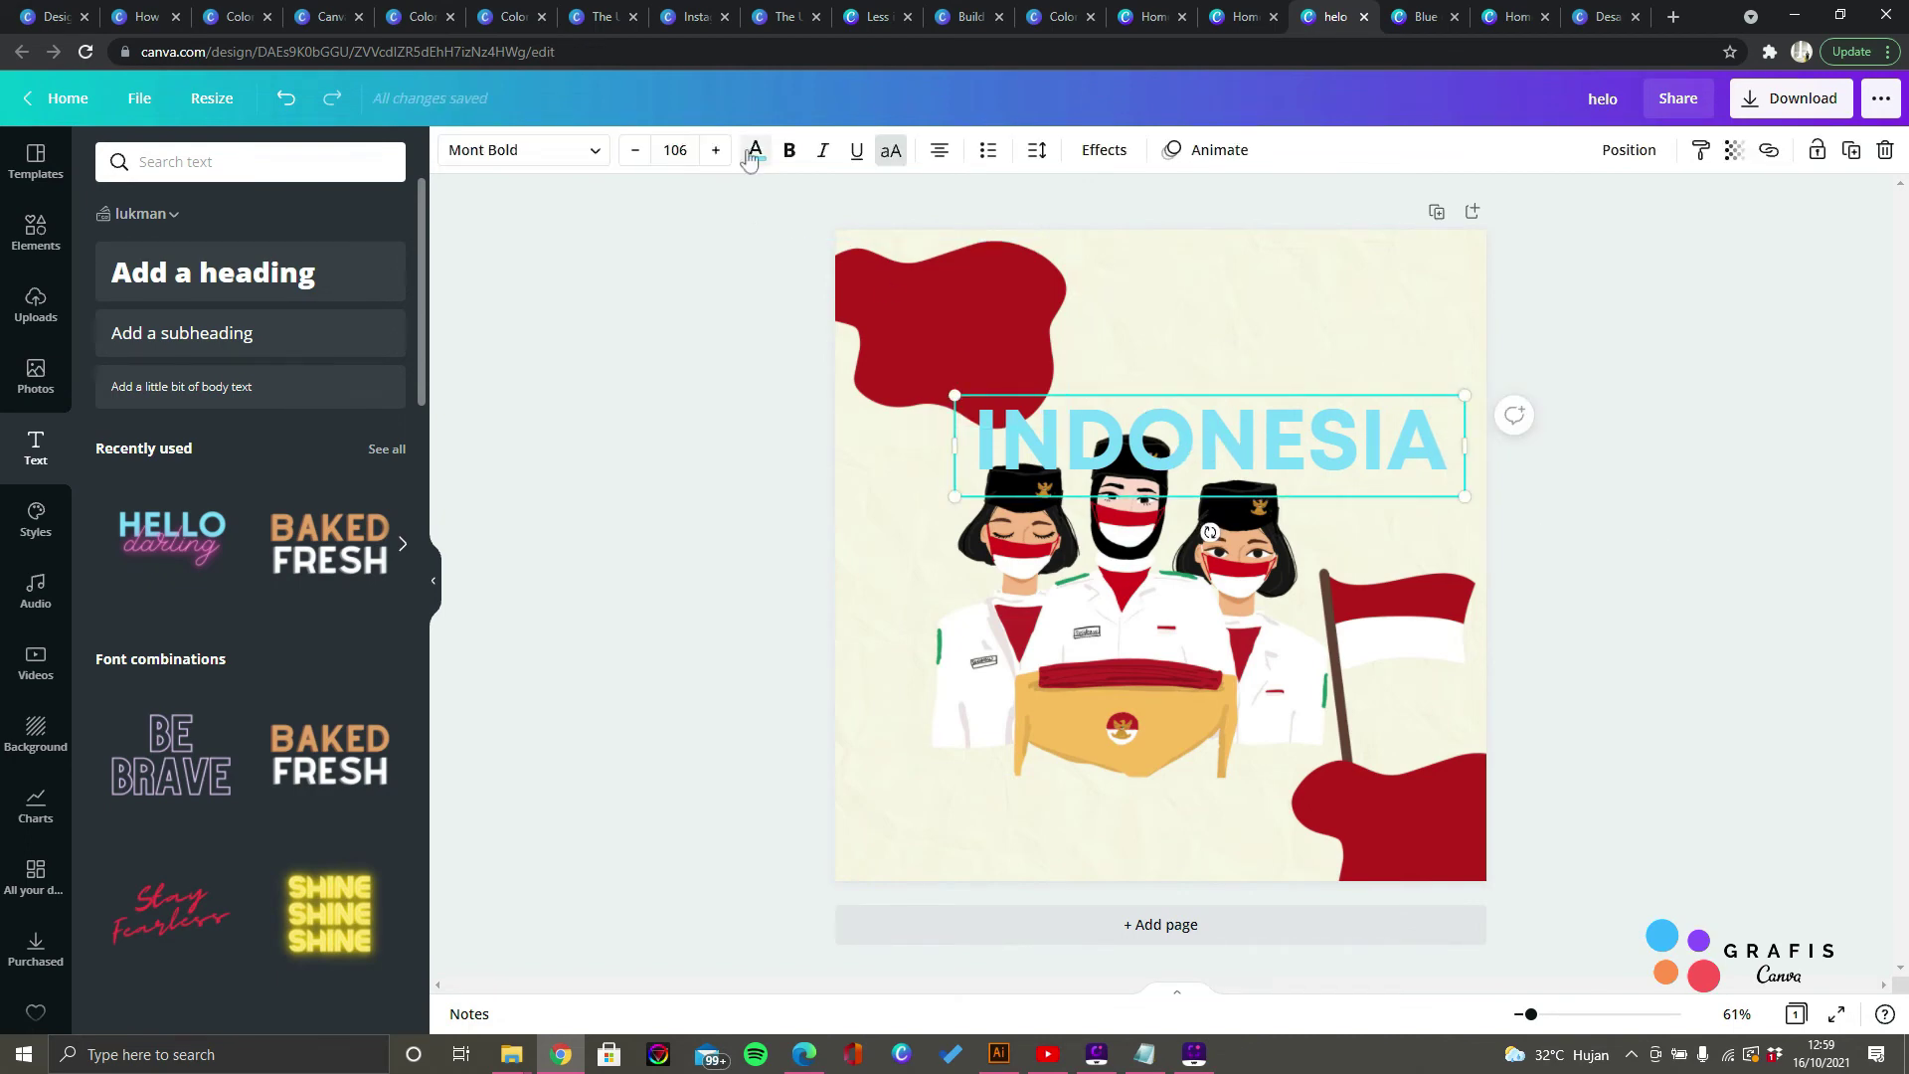
# Step: Recolor the INDONESIA heading dark red and move it above the flag bearers
pyautogui.click(756, 150)
pyautogui.click(215, 254)
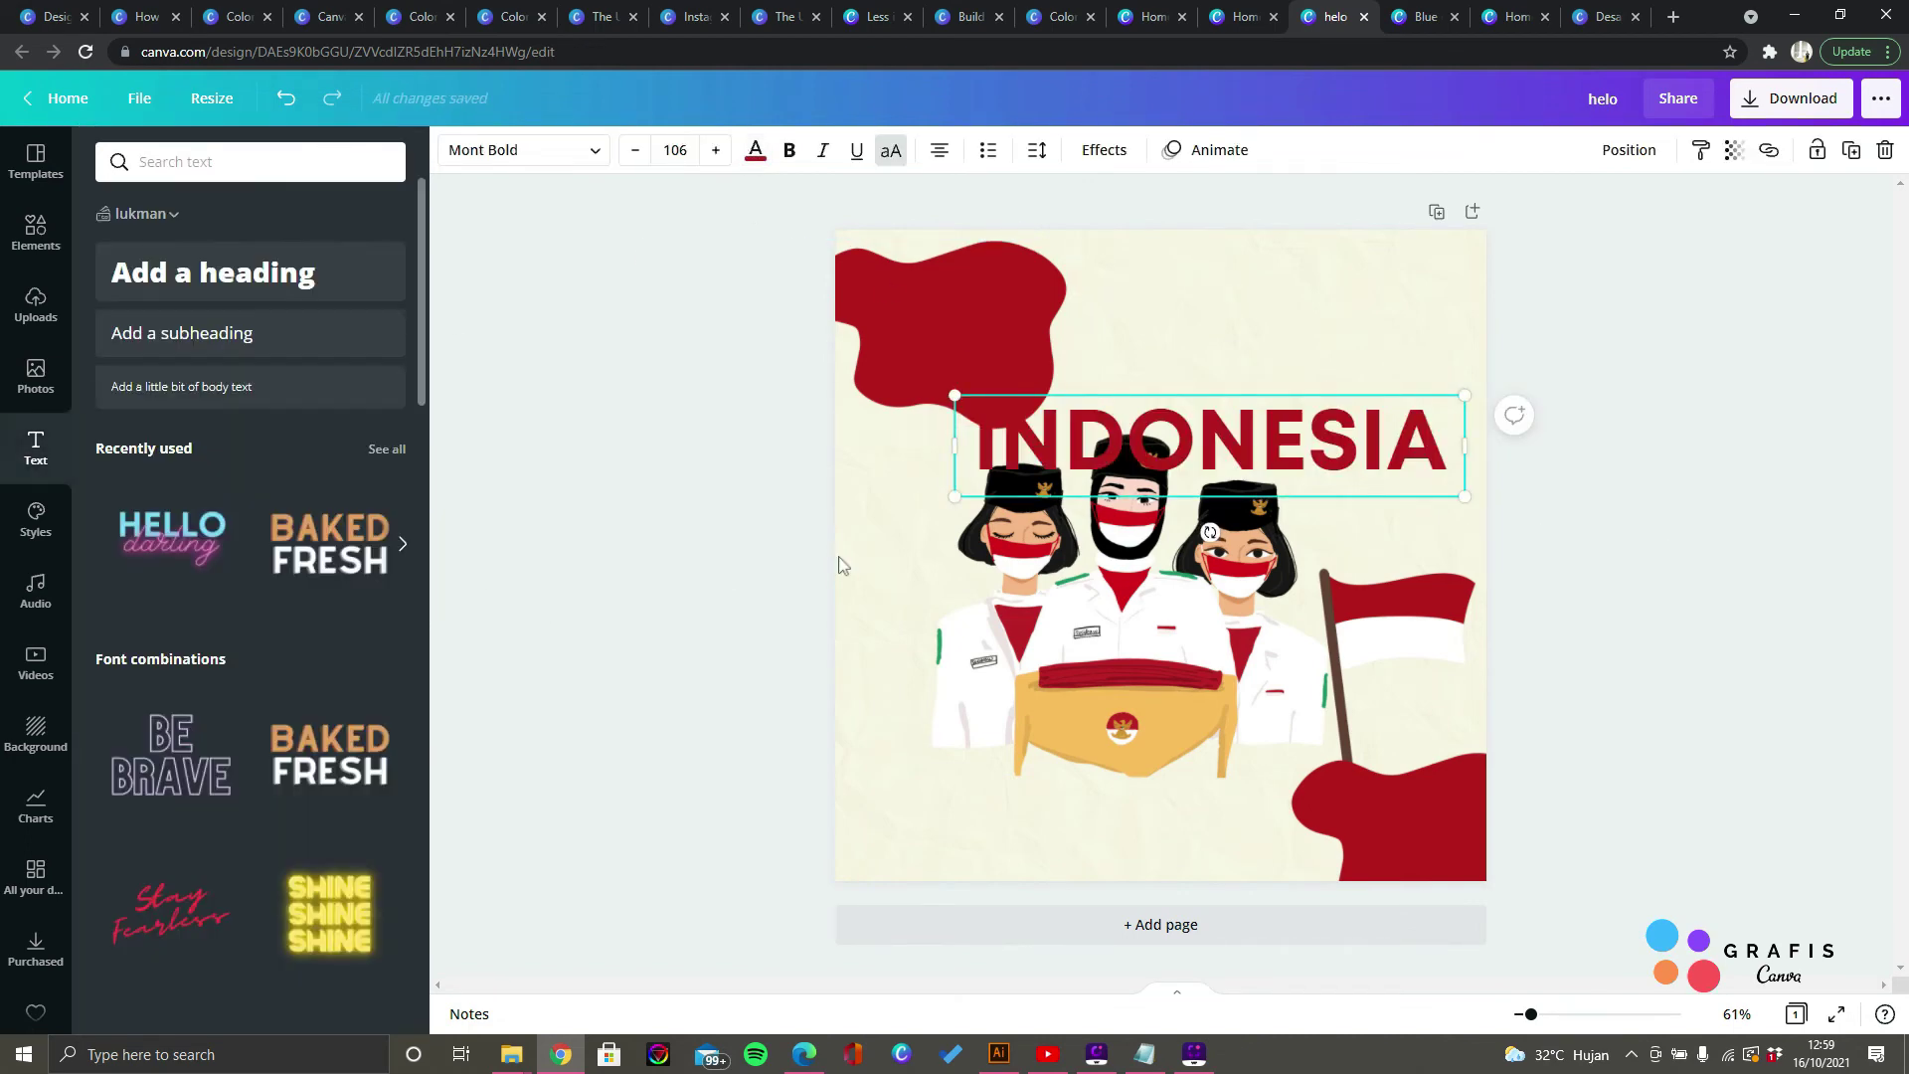
pyautogui.moveTo(1169, 449); pyautogui.dragTo(1117, 360)
# Step: Move the upper-left blob to the page's lower-left corner, and nudge the INDONESIA heading slightly up and left
pyautogui.moveTo(857, 289); pyautogui.dragTo(877, 786)
pyautogui.click(1590, 456)
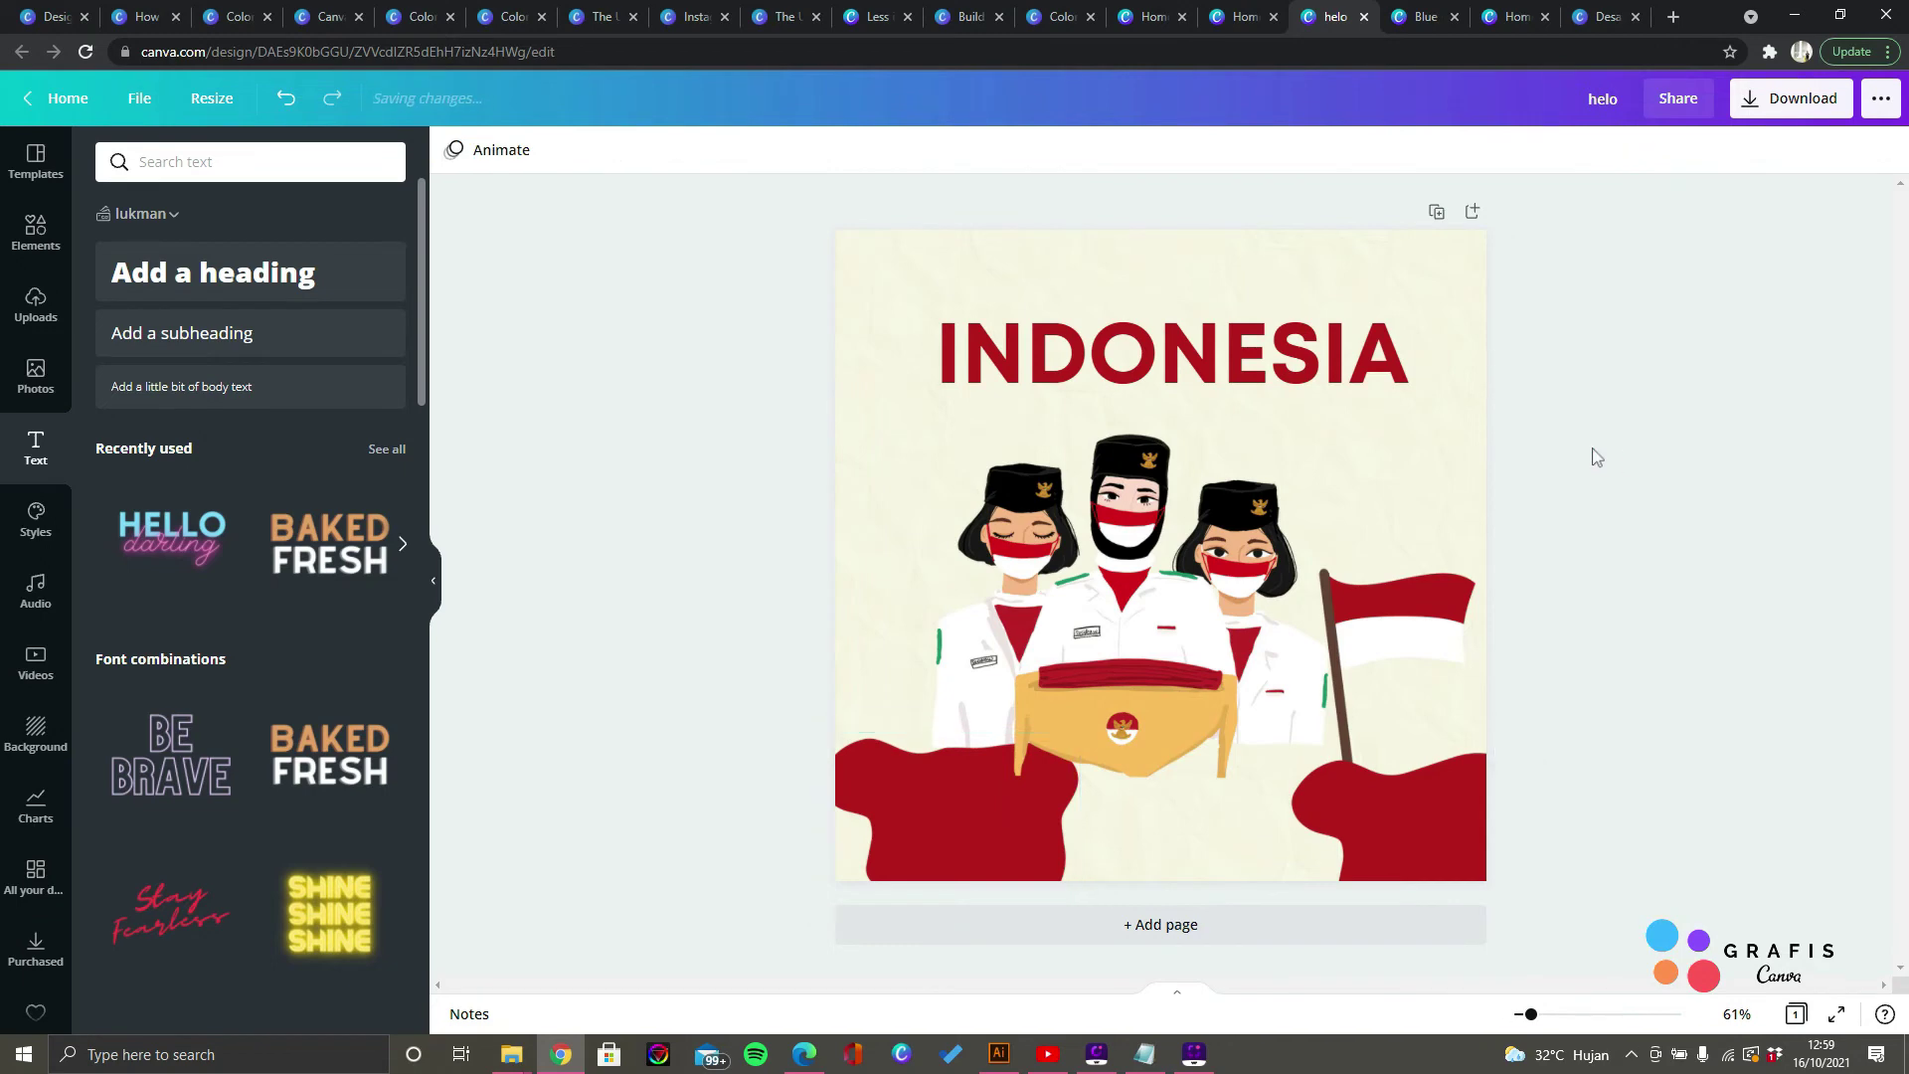
pyautogui.click(1131, 356)
pyautogui.moveTo(1128, 353); pyautogui.dragTo(1119, 344)
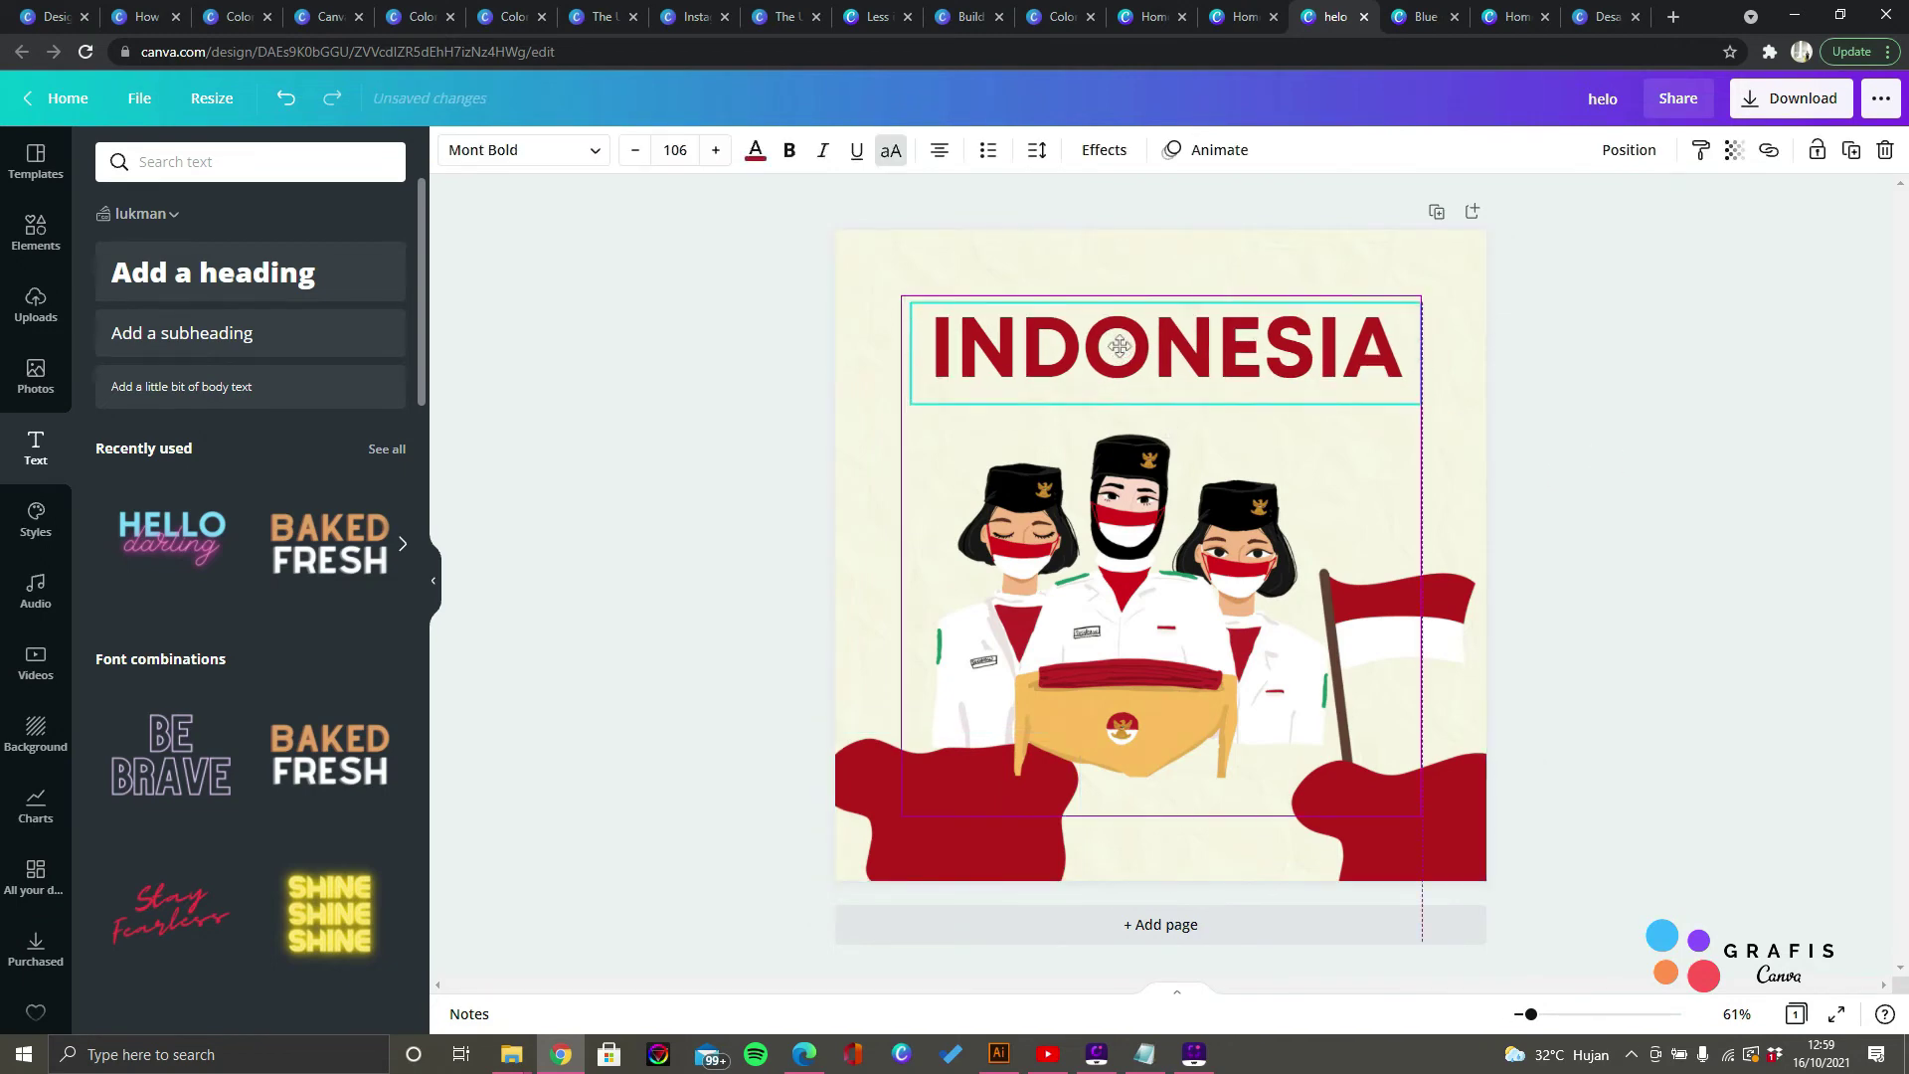
pyautogui.click(1641, 404)
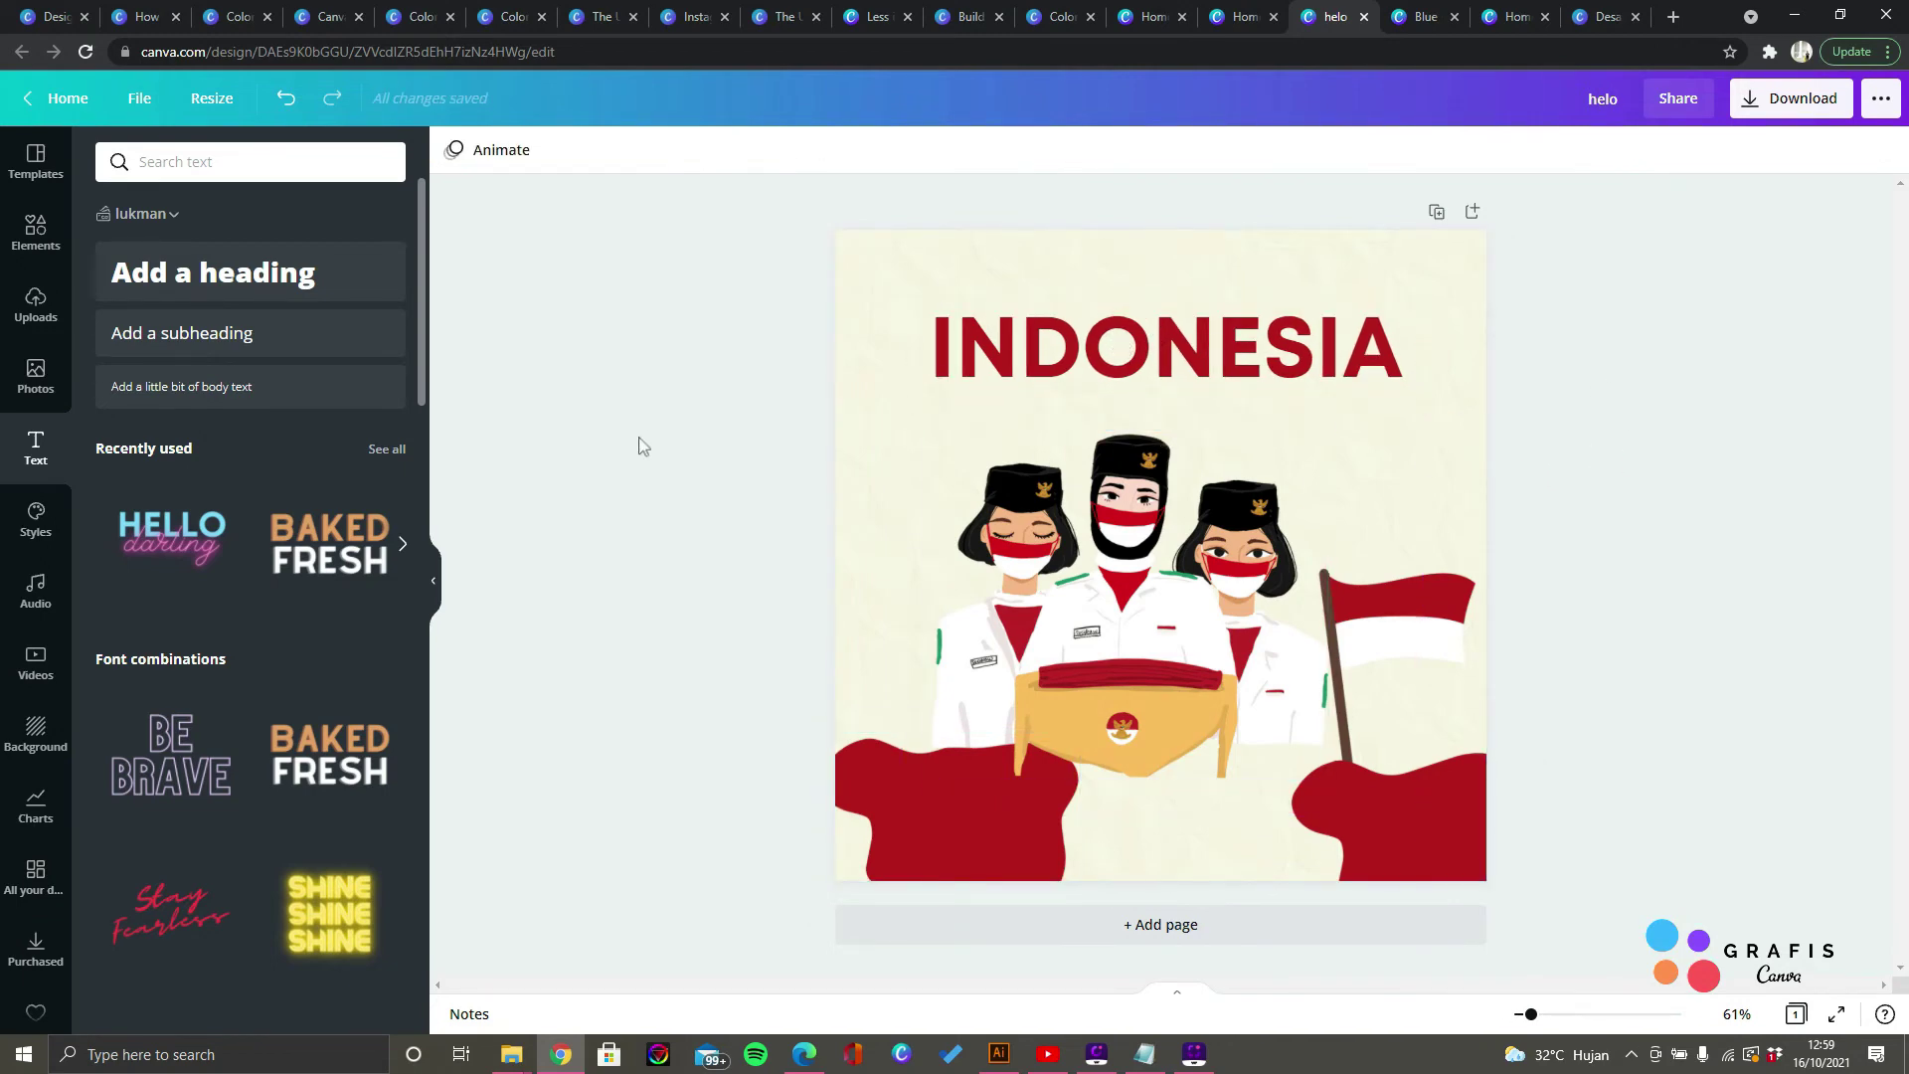
# Step: Examine the design styles with their color palettes, and the audio library's tracks and category suggestions
pyautogui.click(36, 519)
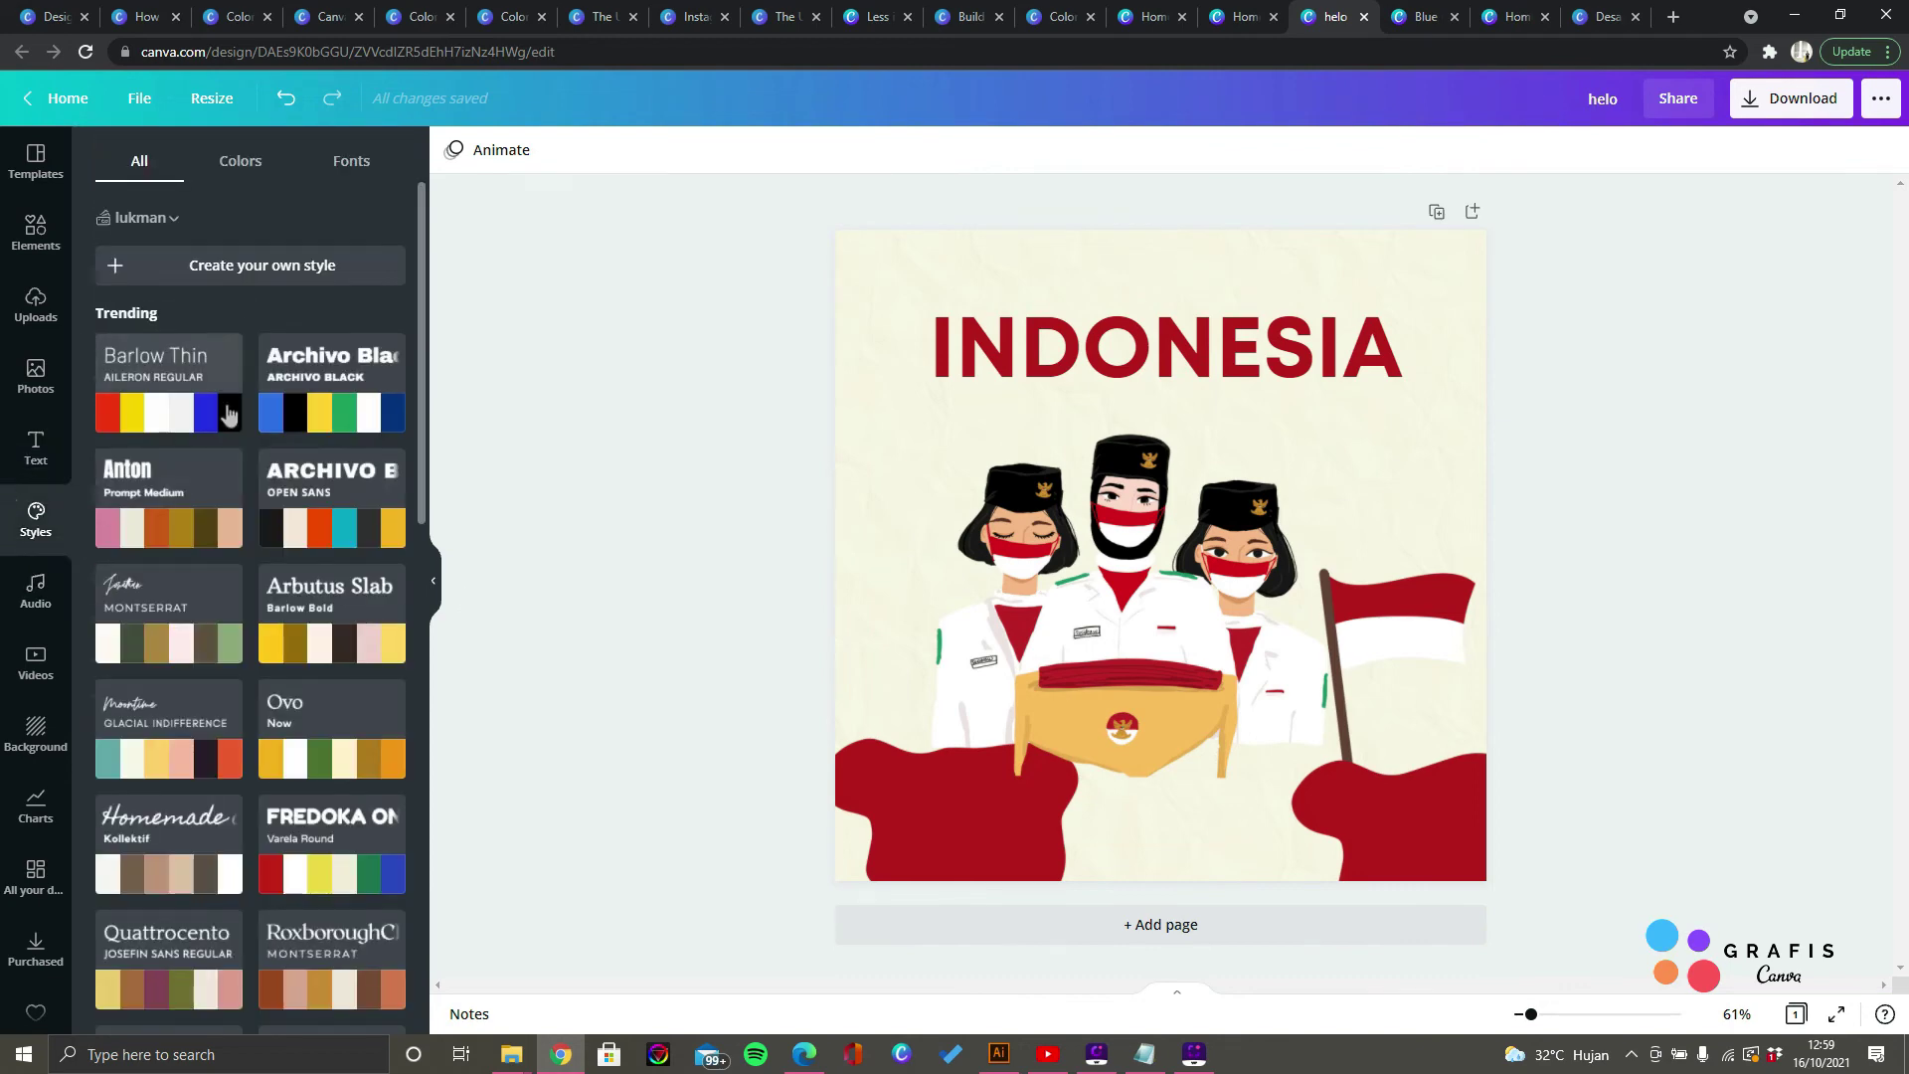
pyautogui.click(245, 156)
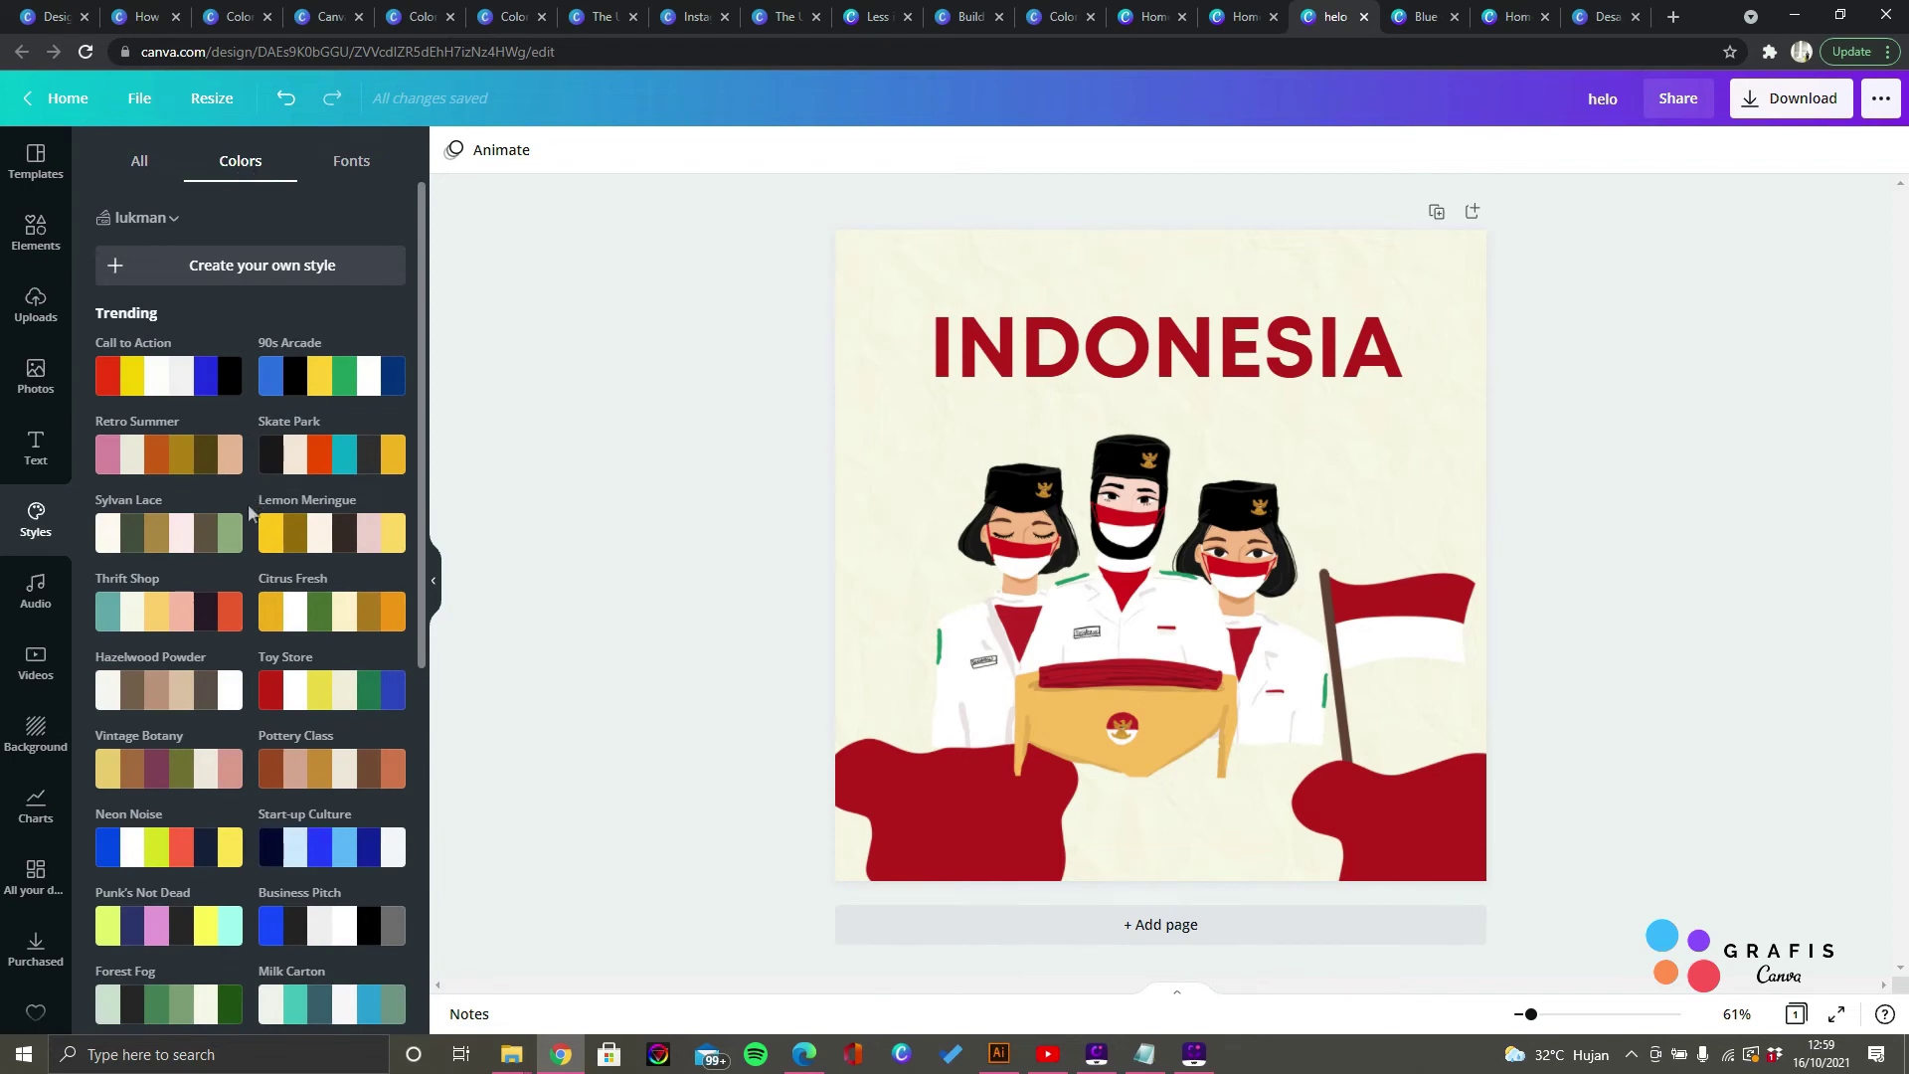
pyautogui.scroll(-6, 246, 517)
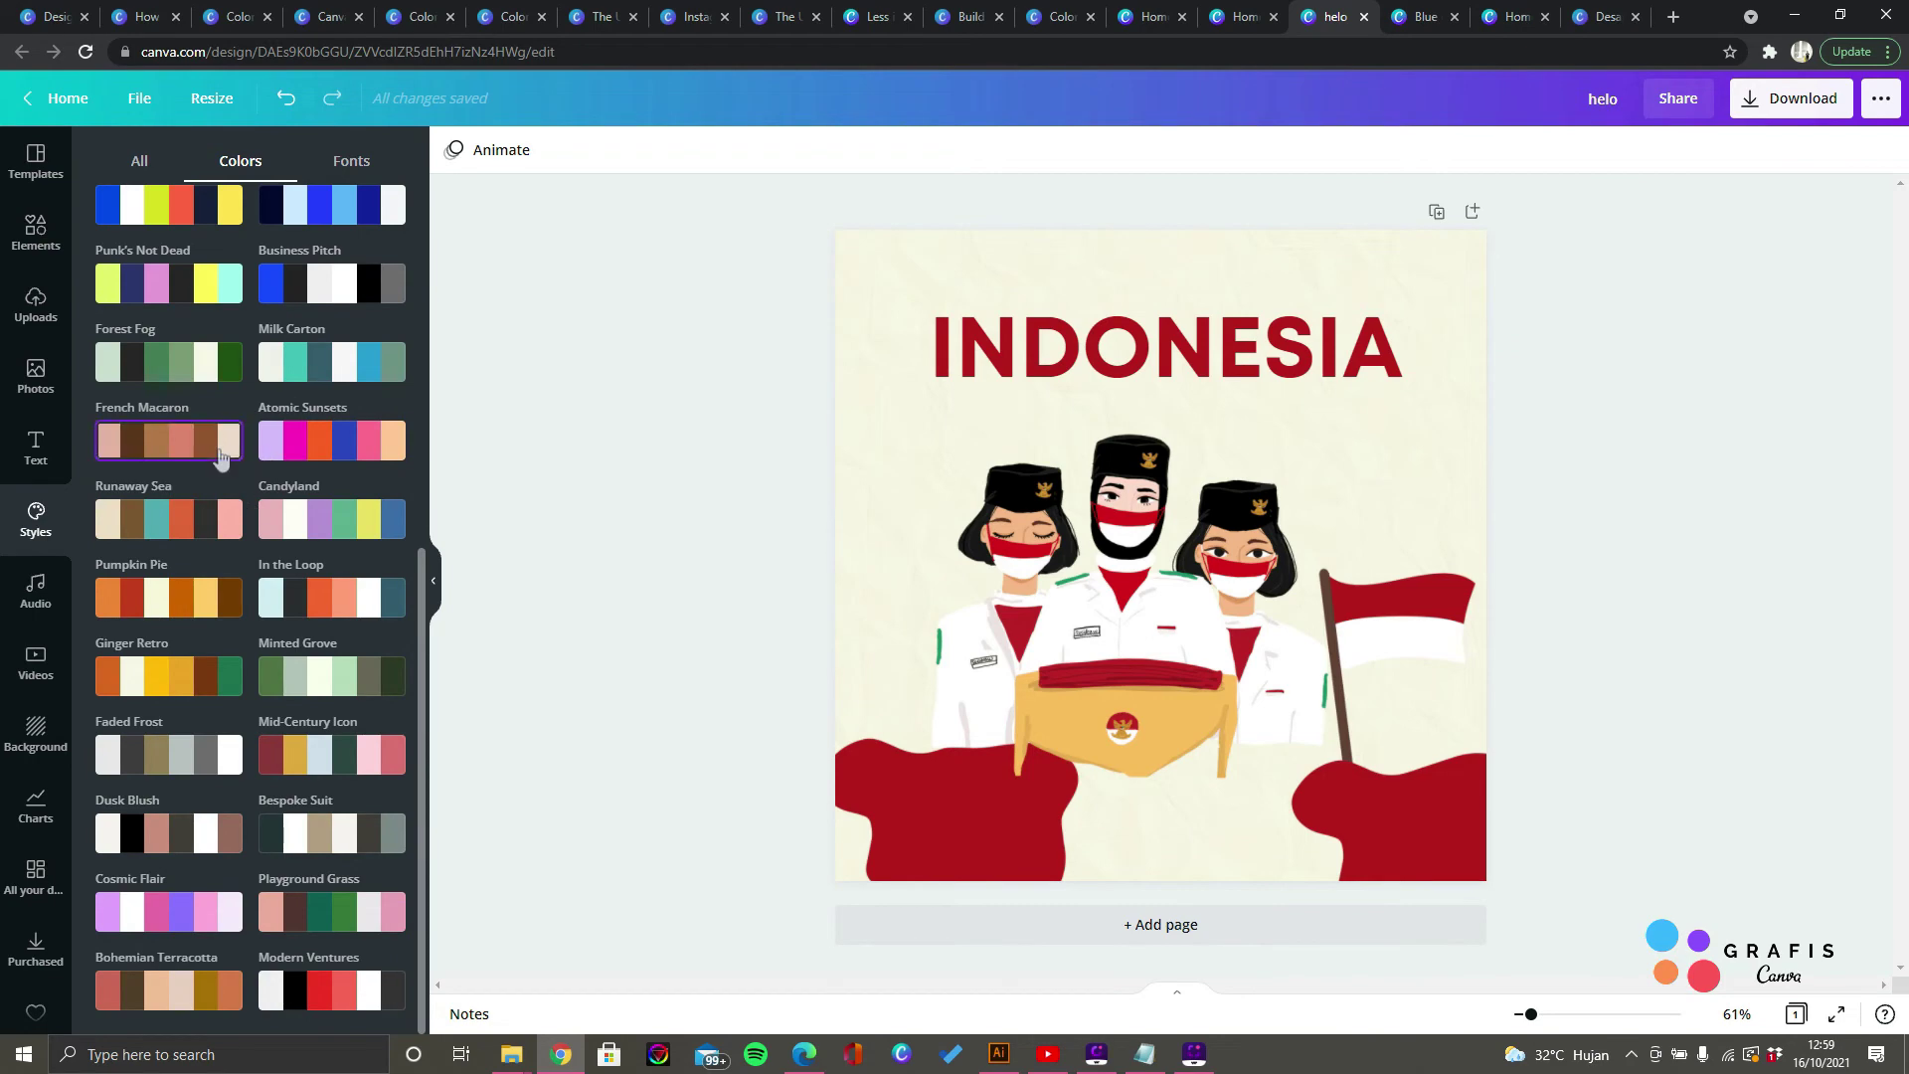
pyautogui.scroll(6, 231, 437)
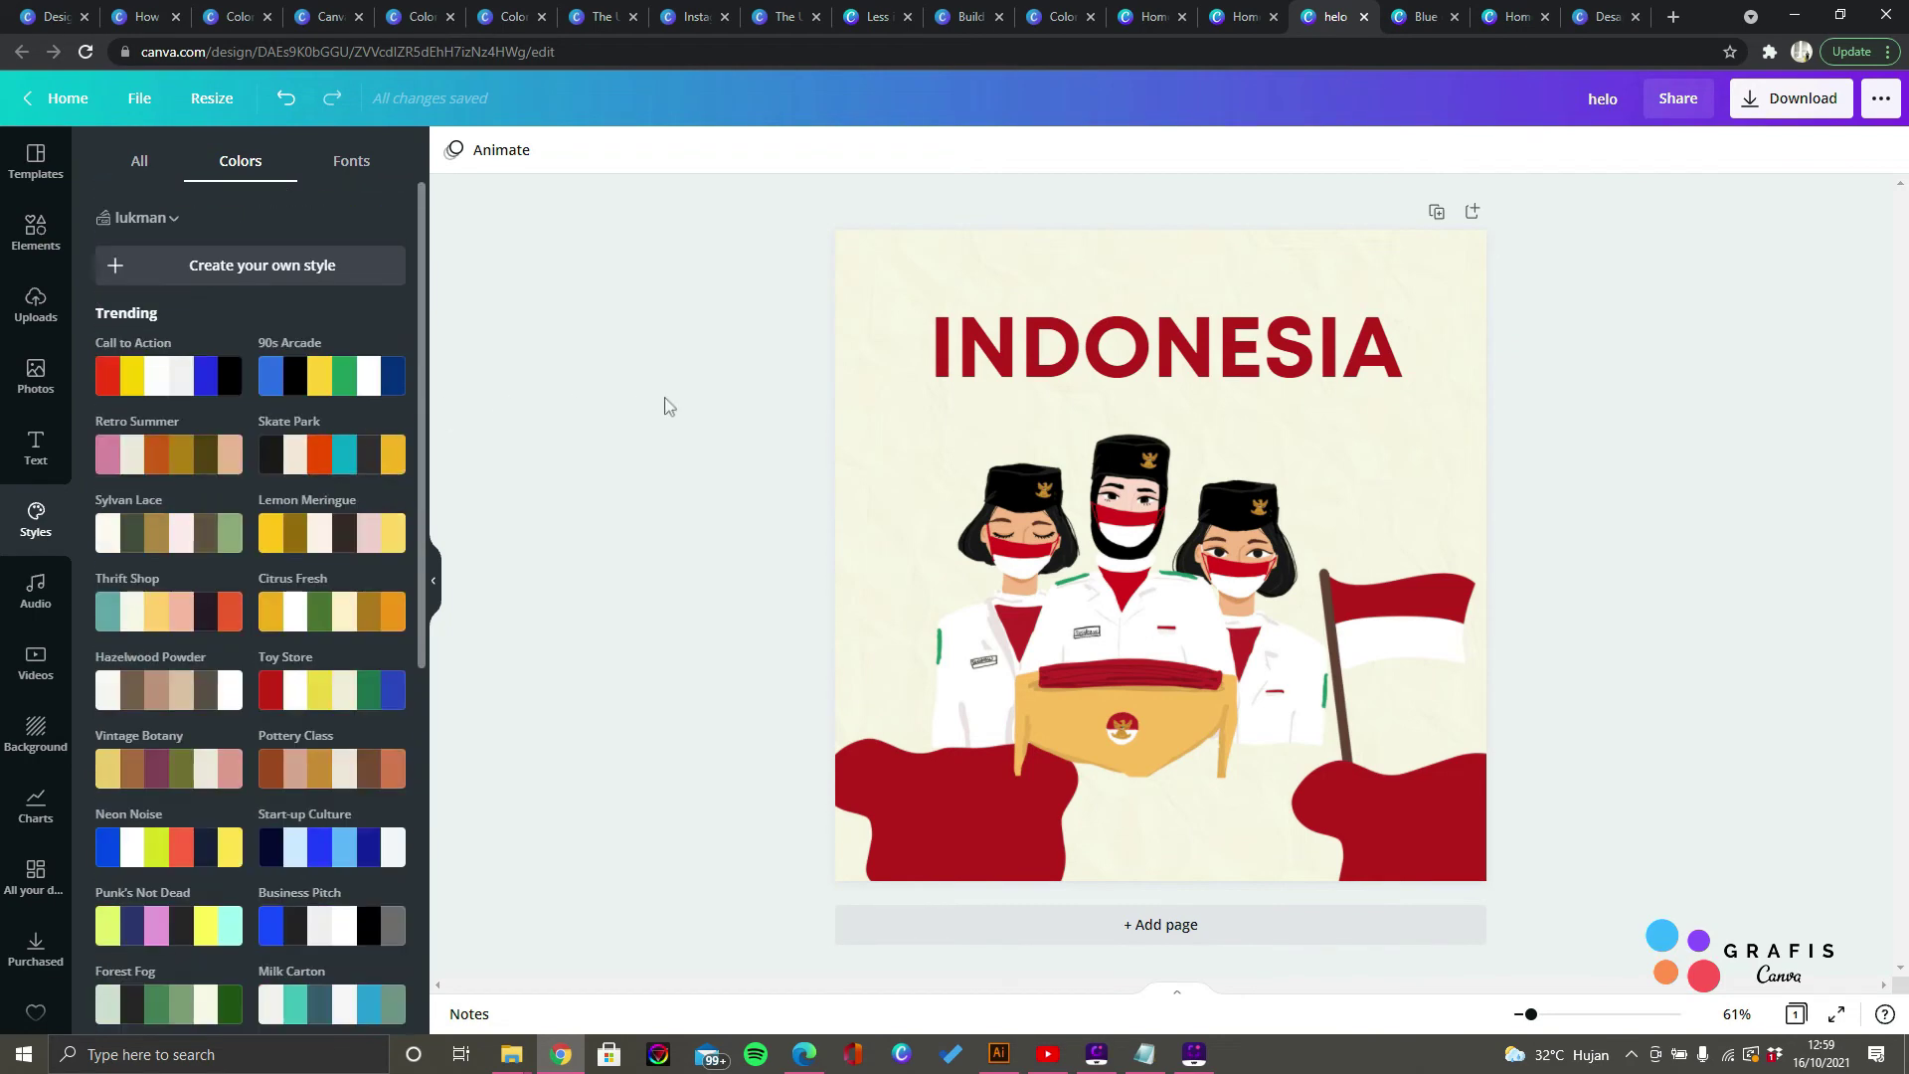
pyautogui.click(139, 163)
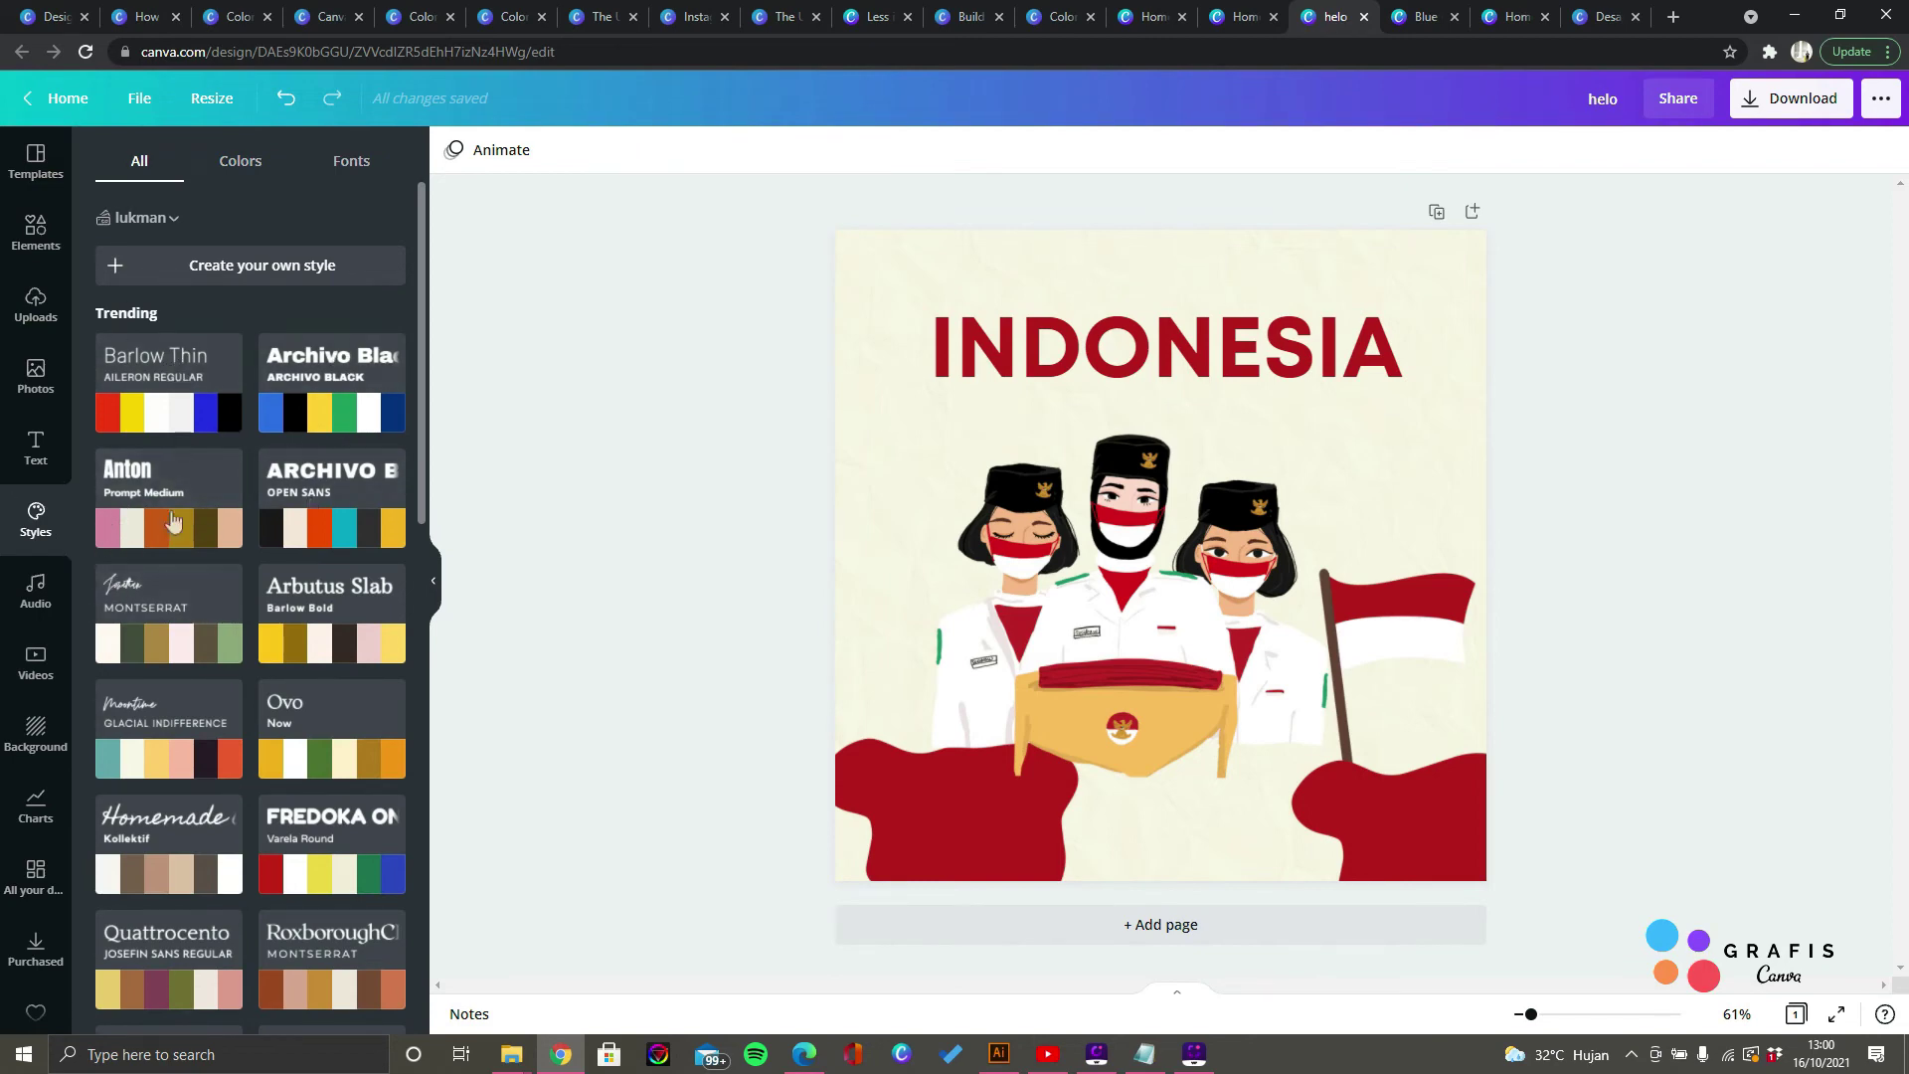
pyautogui.click(36, 595)
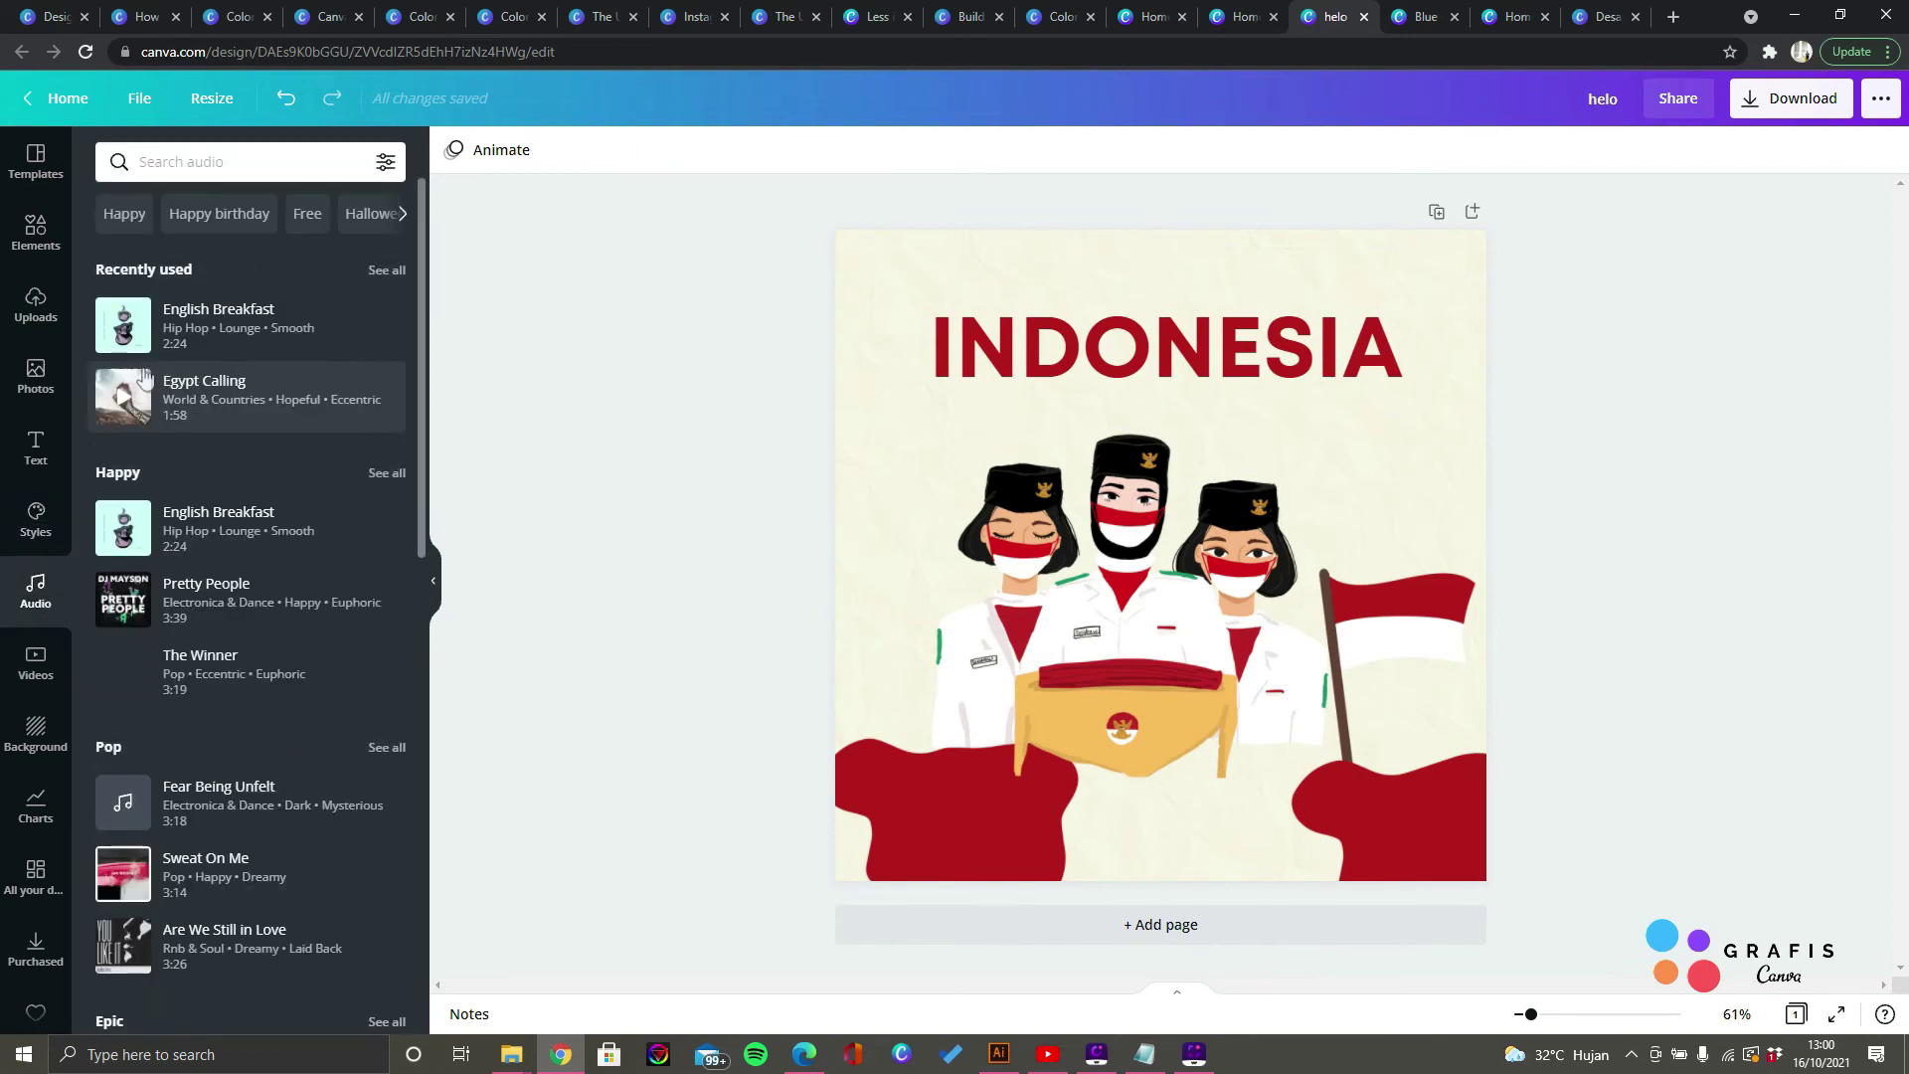
pyautogui.scroll(-5, 298, 525)
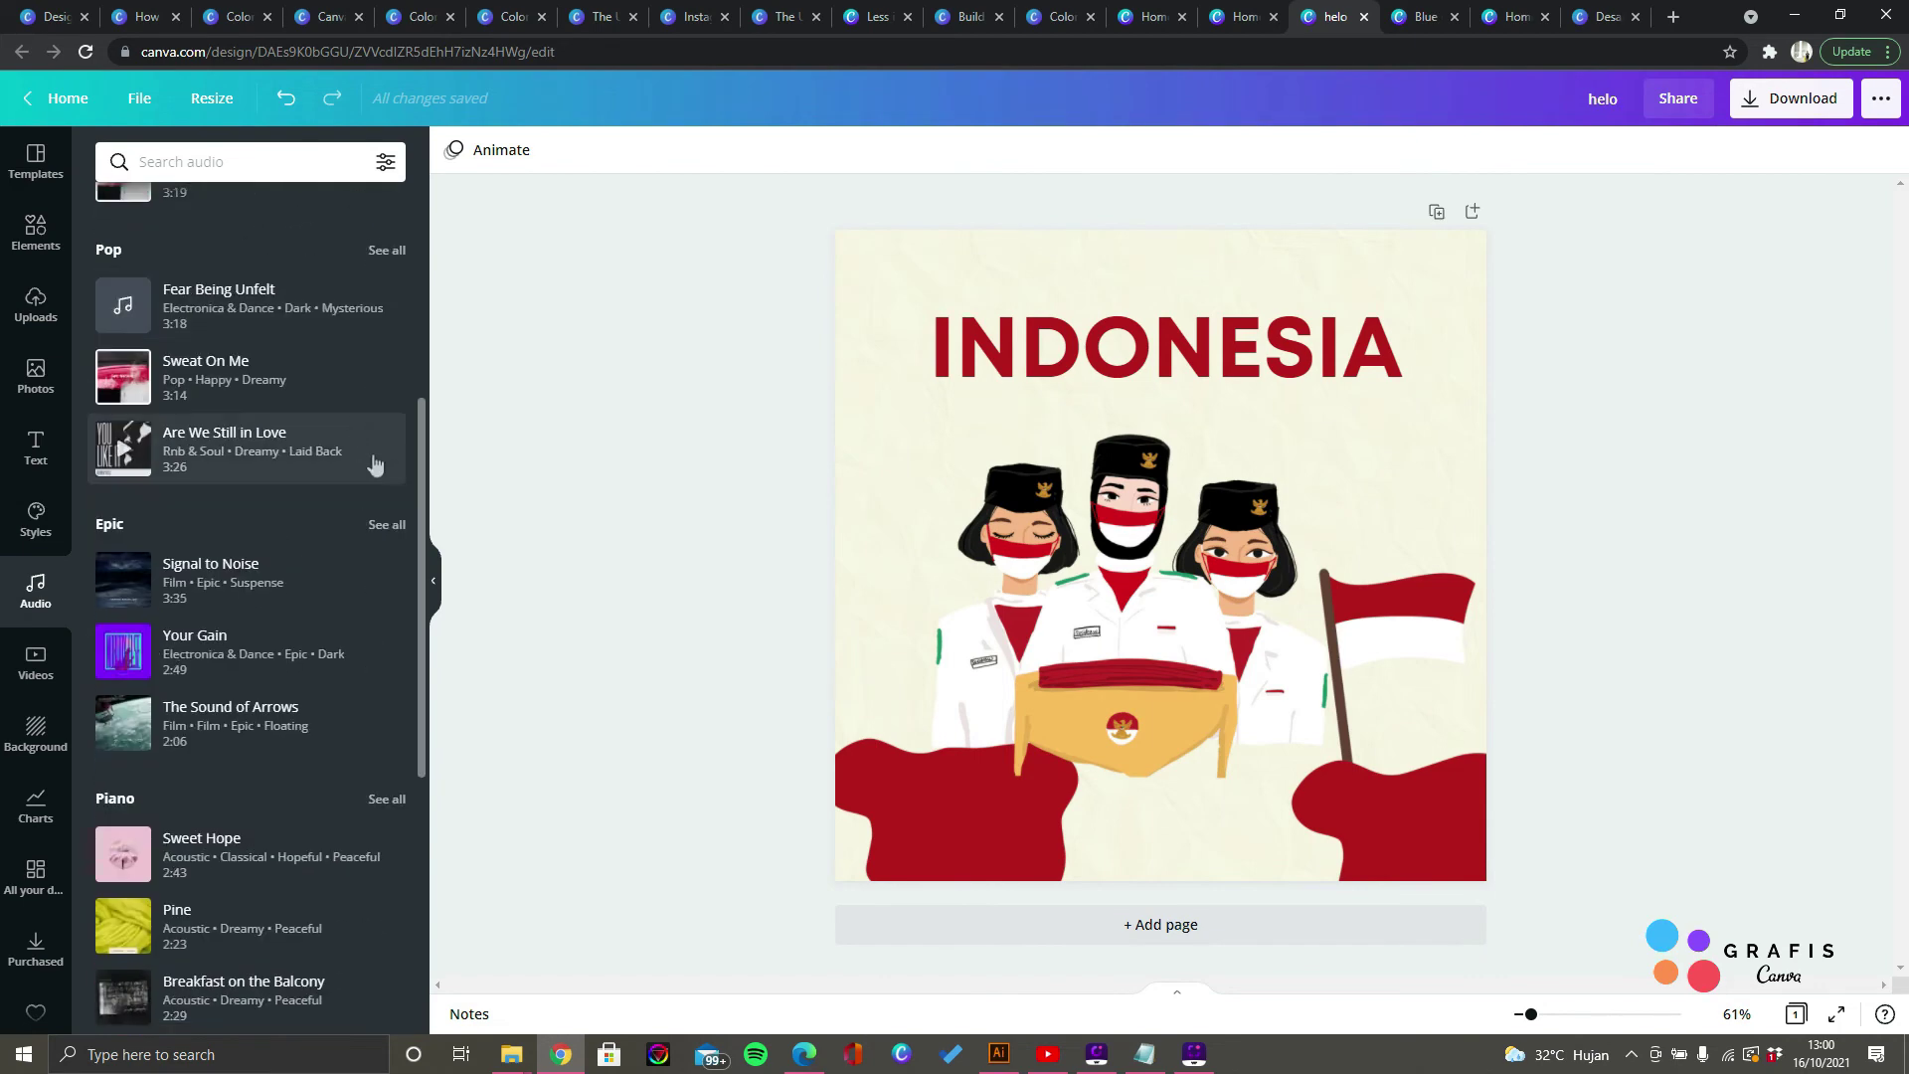
pyautogui.moveTo(413, 452); pyautogui.dragTo(378, 99)
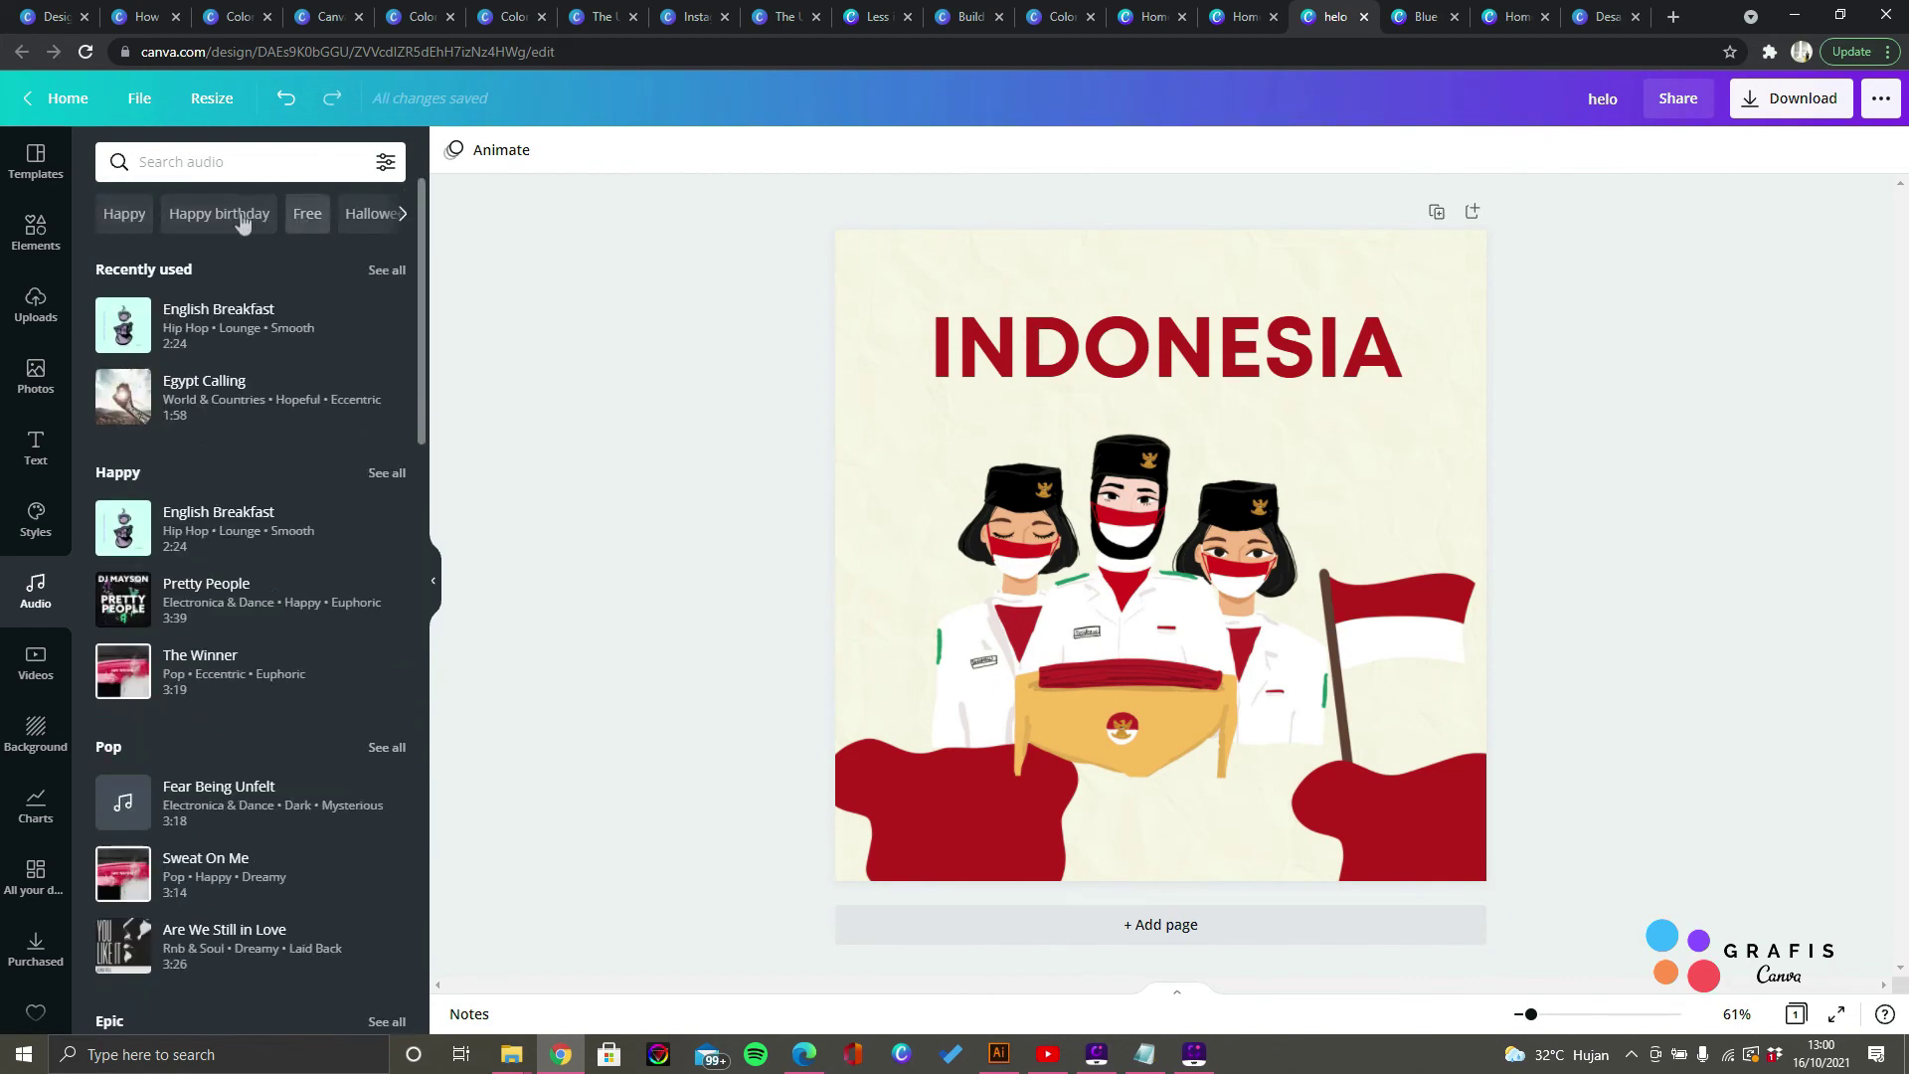
pyautogui.click(402, 214)
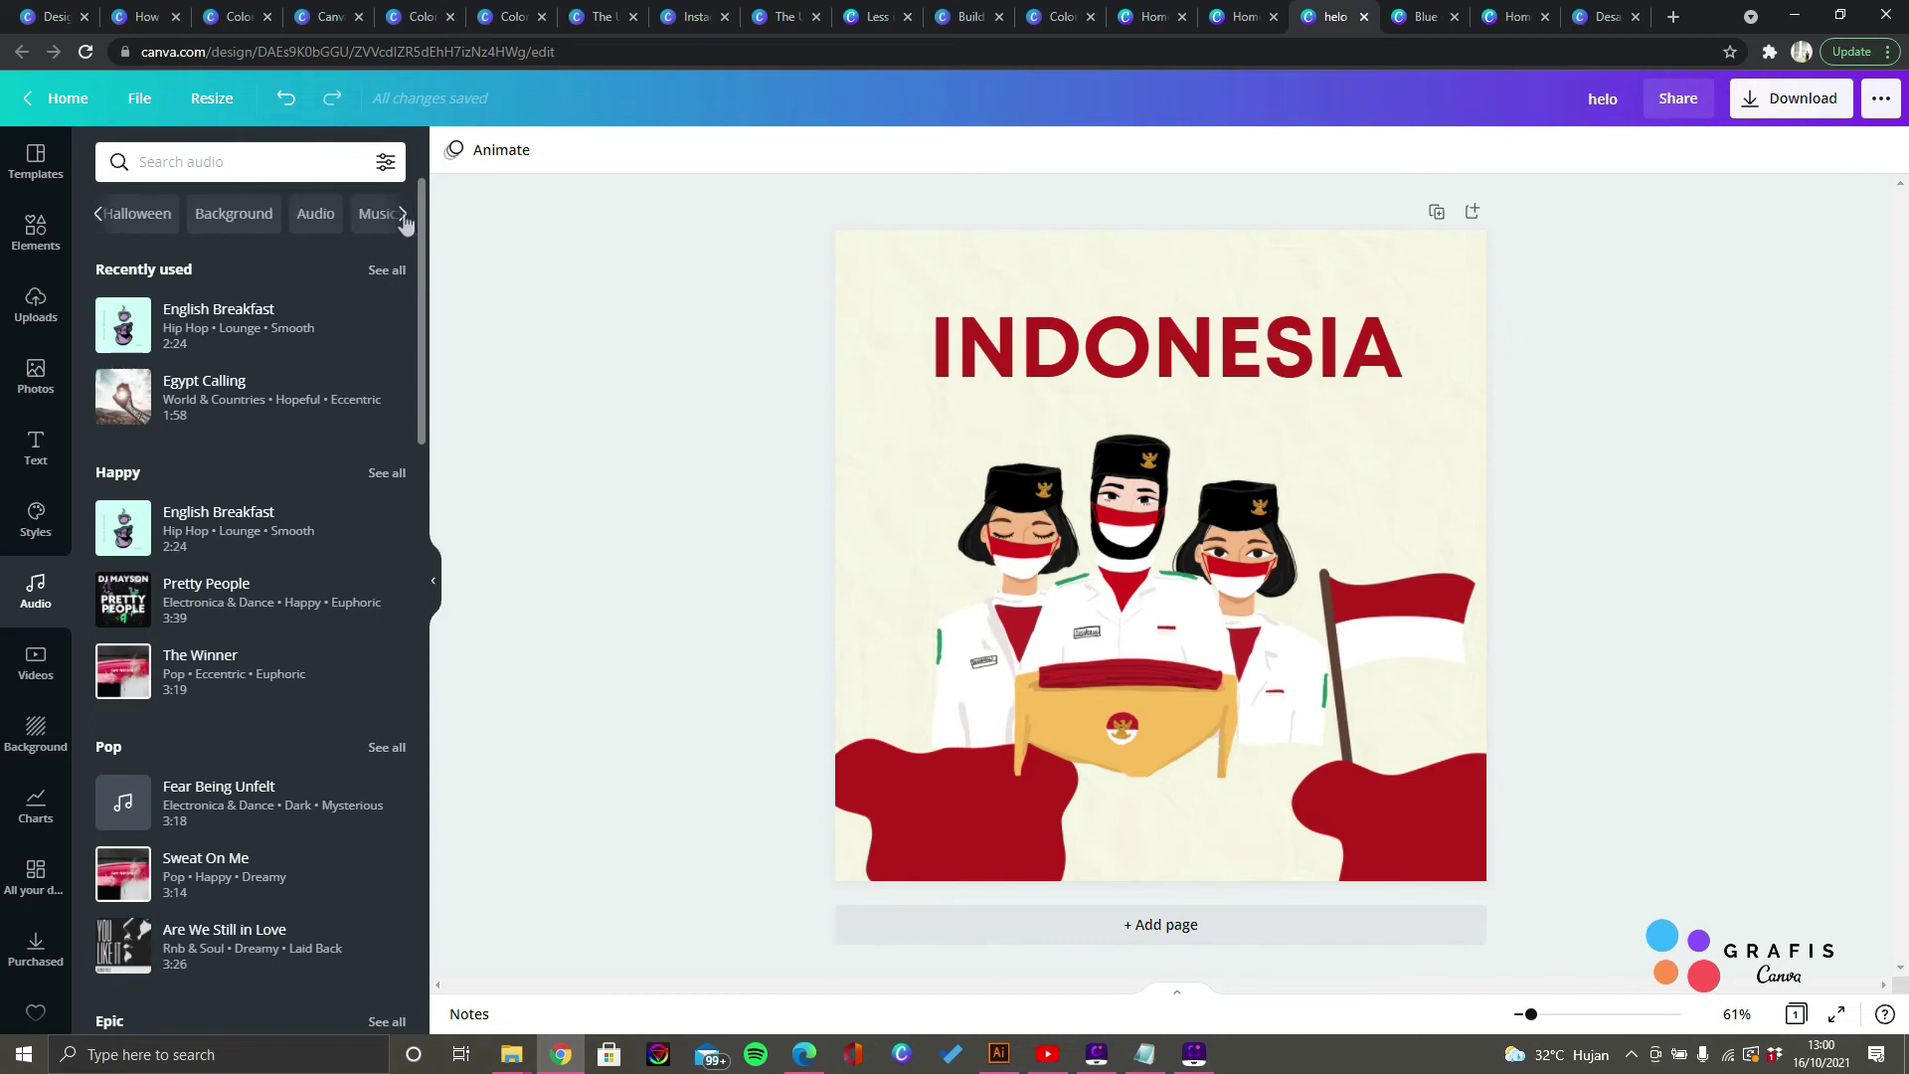
# Step: Examine the remaining audio category suggestions, the stock video library's categories and the background collections
pyautogui.click(403, 215)
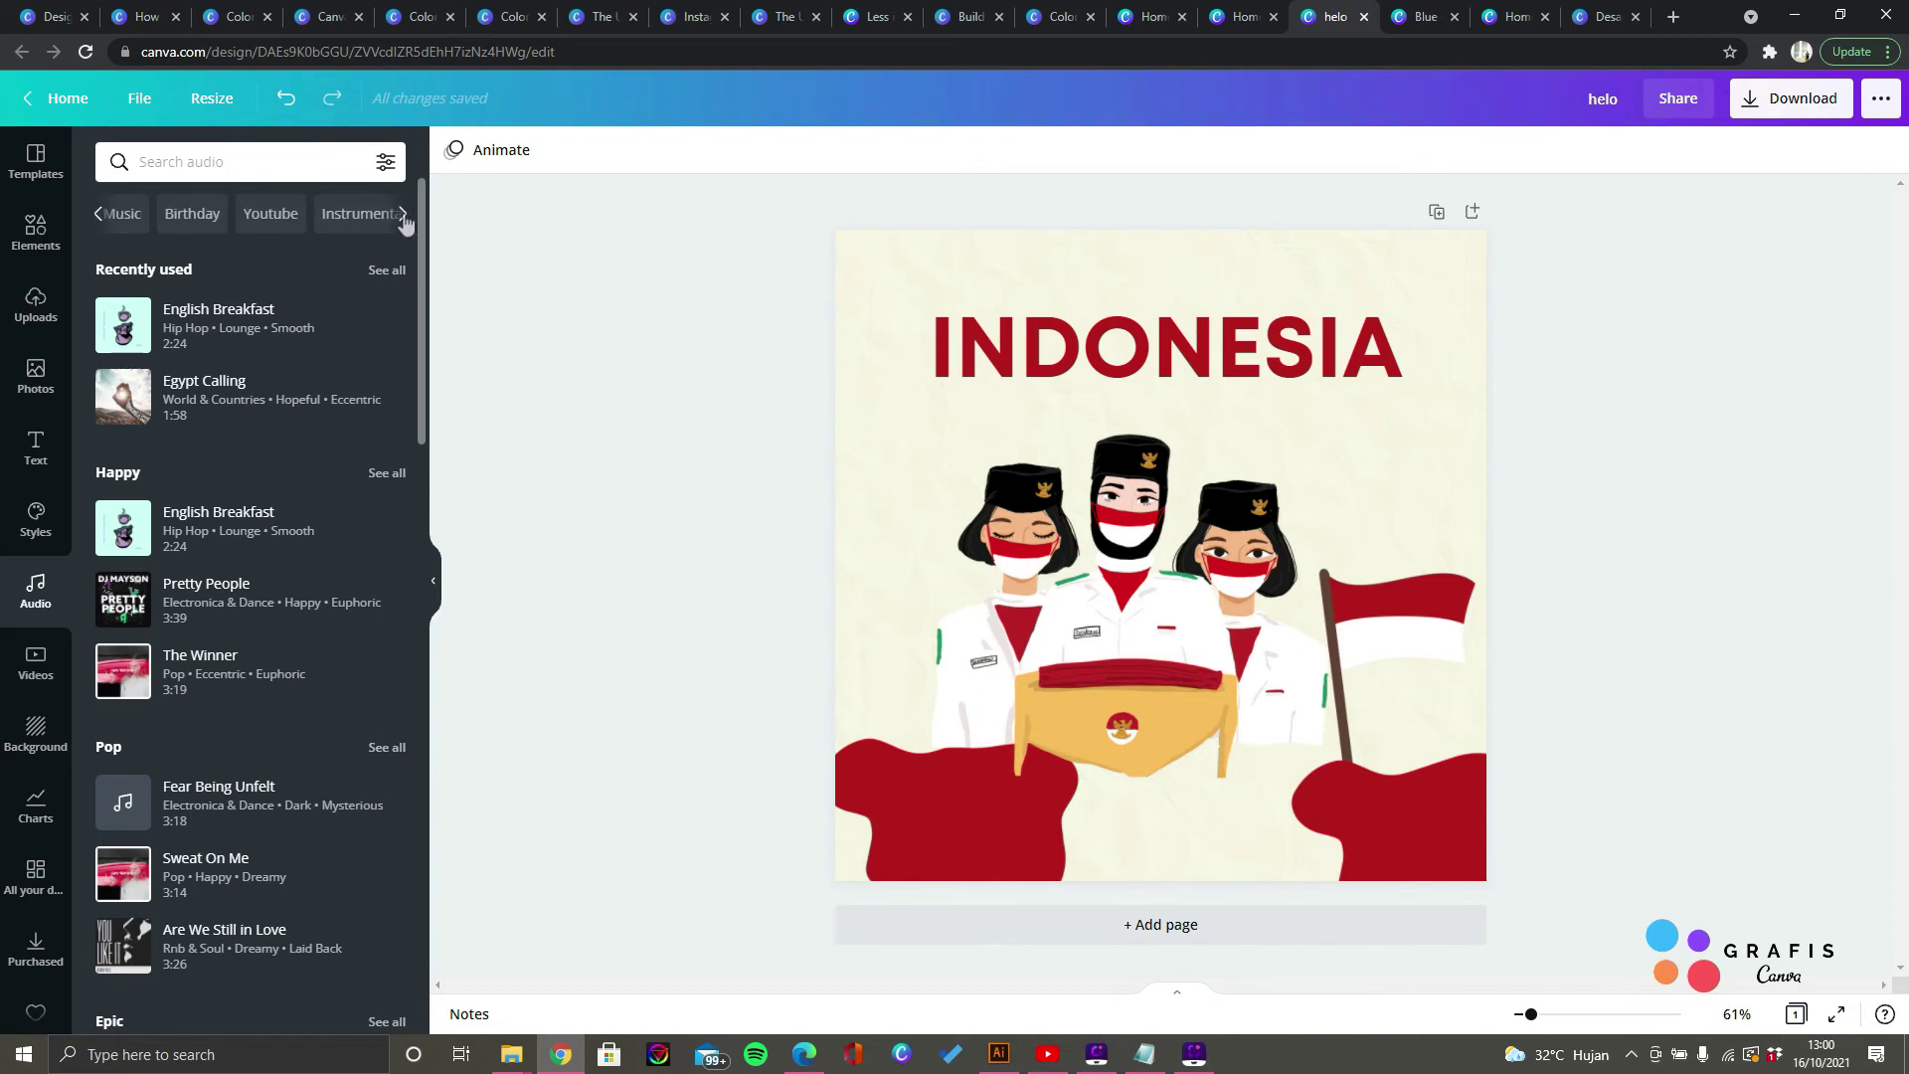
pyautogui.click(403, 215)
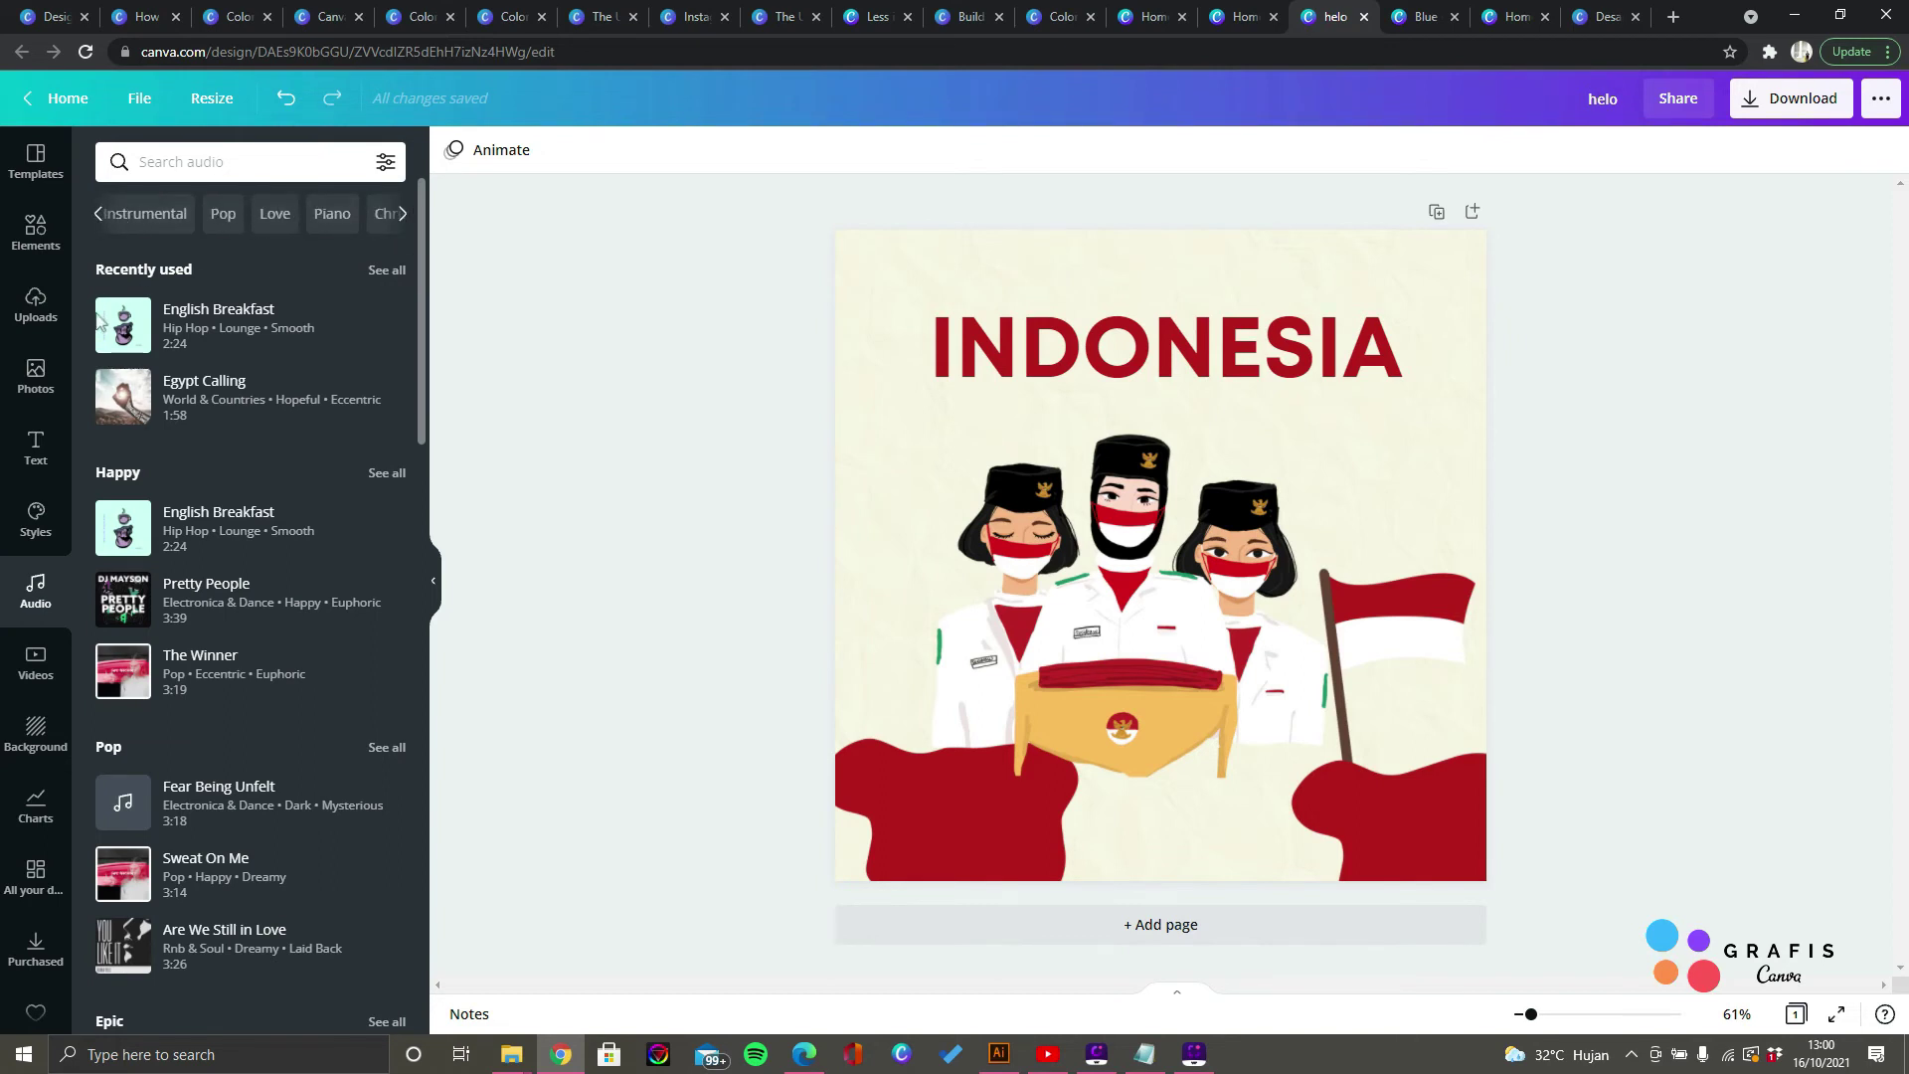
pyautogui.click(44, 673)
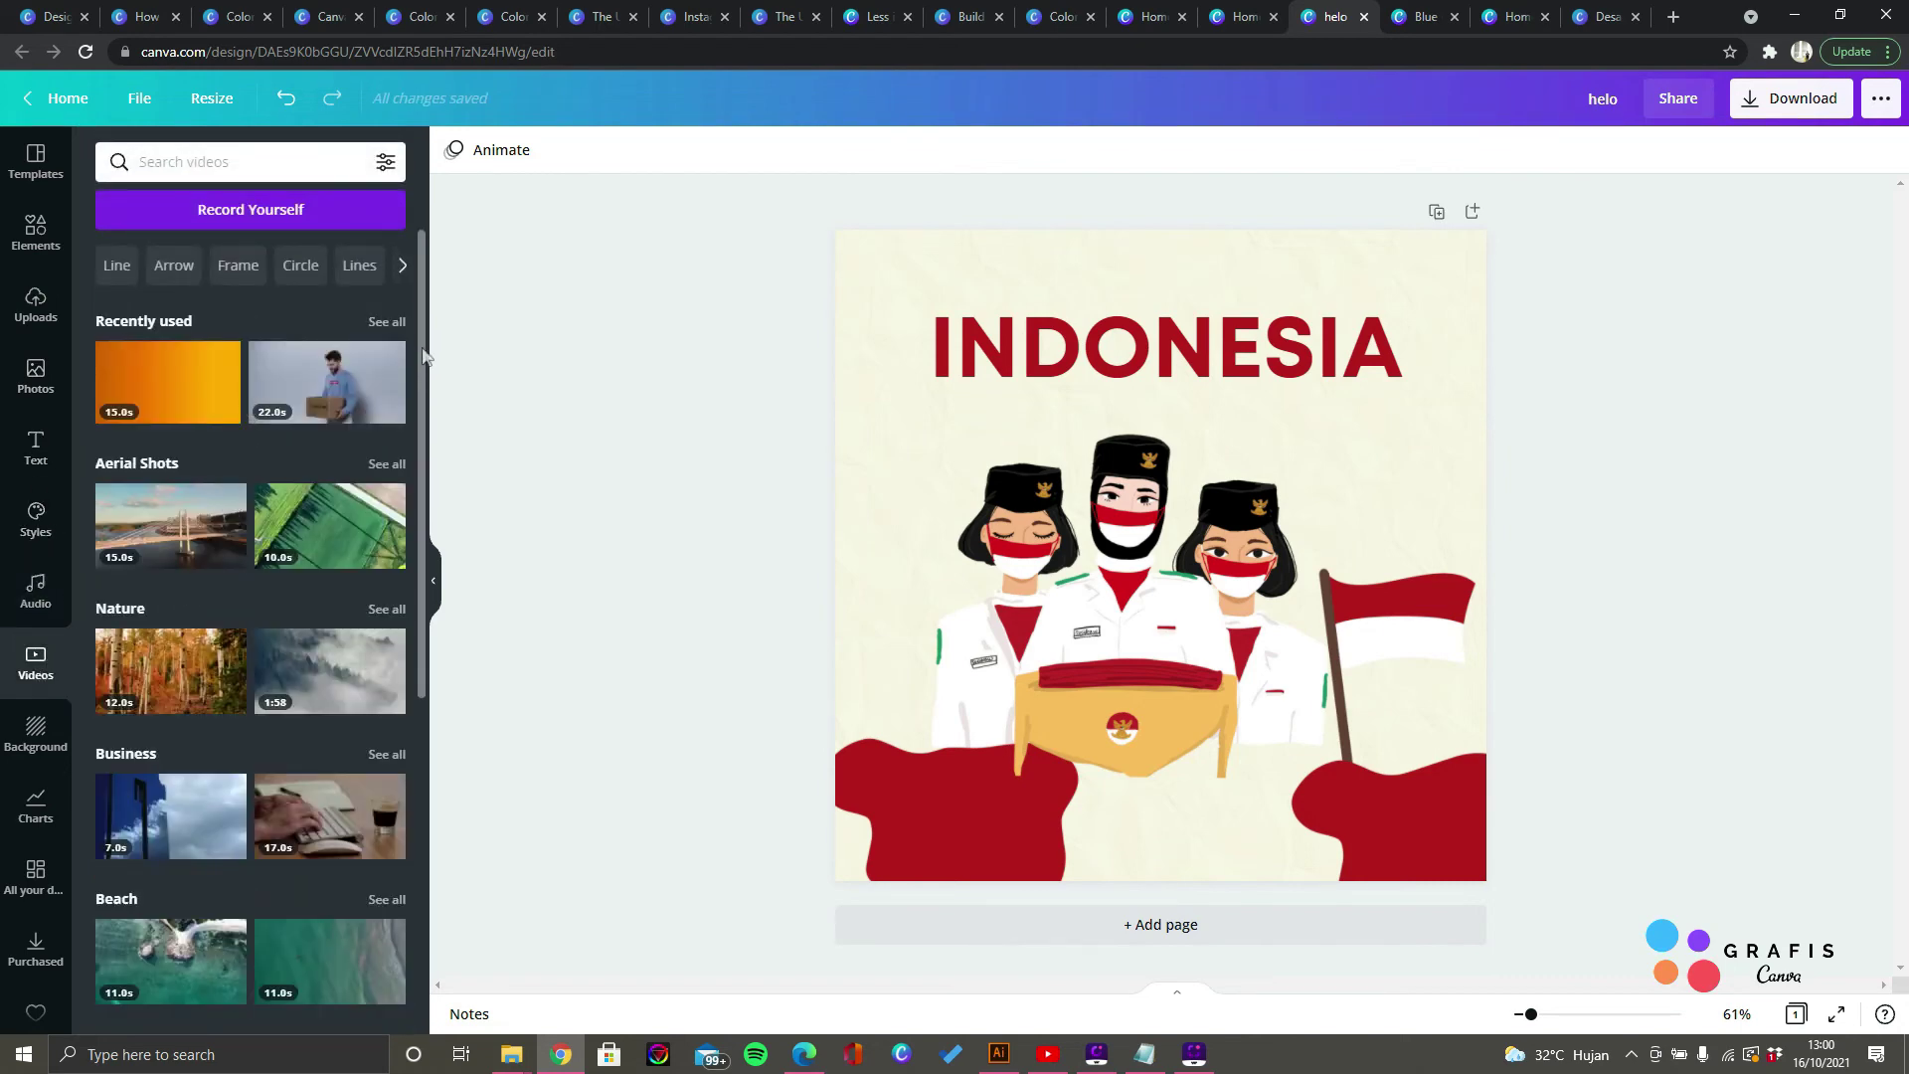
pyautogui.moveTo(425, 368); pyautogui.dragTo(437, 937)
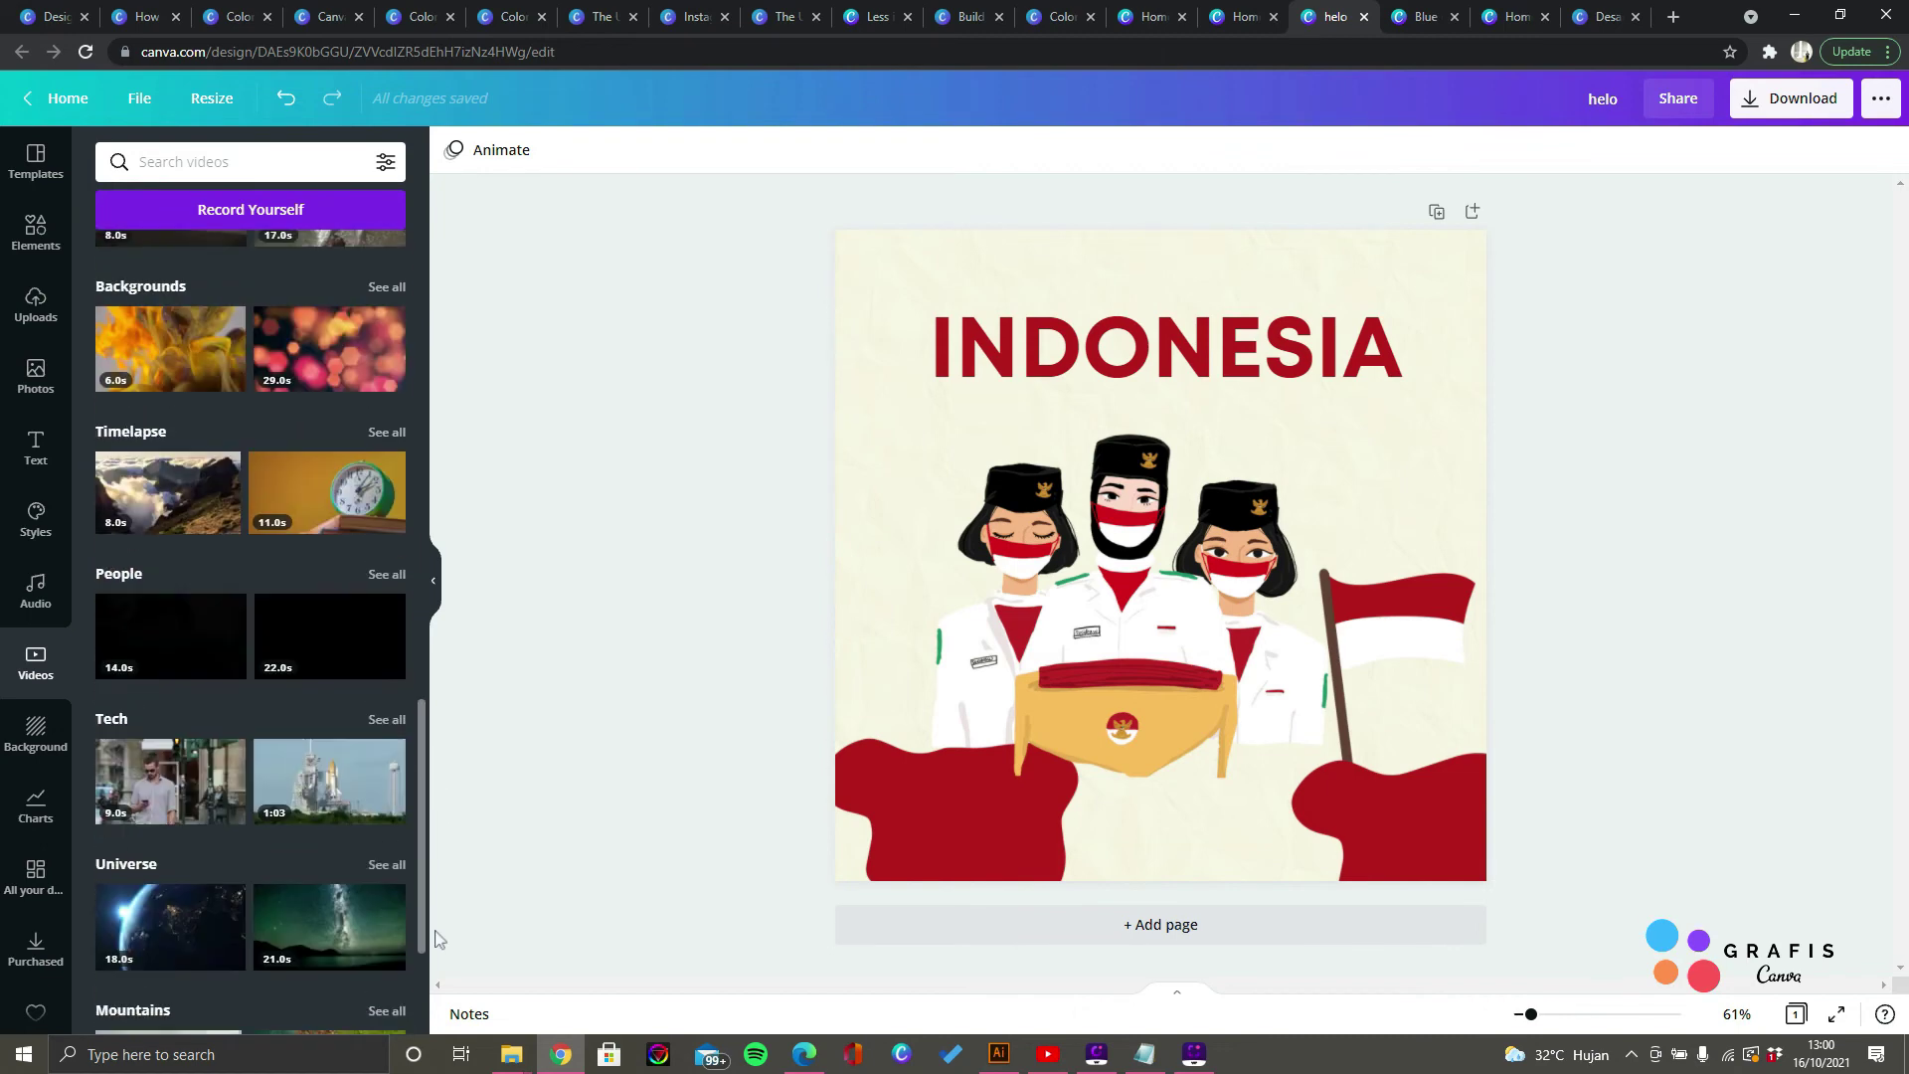
pyautogui.click(35, 736)
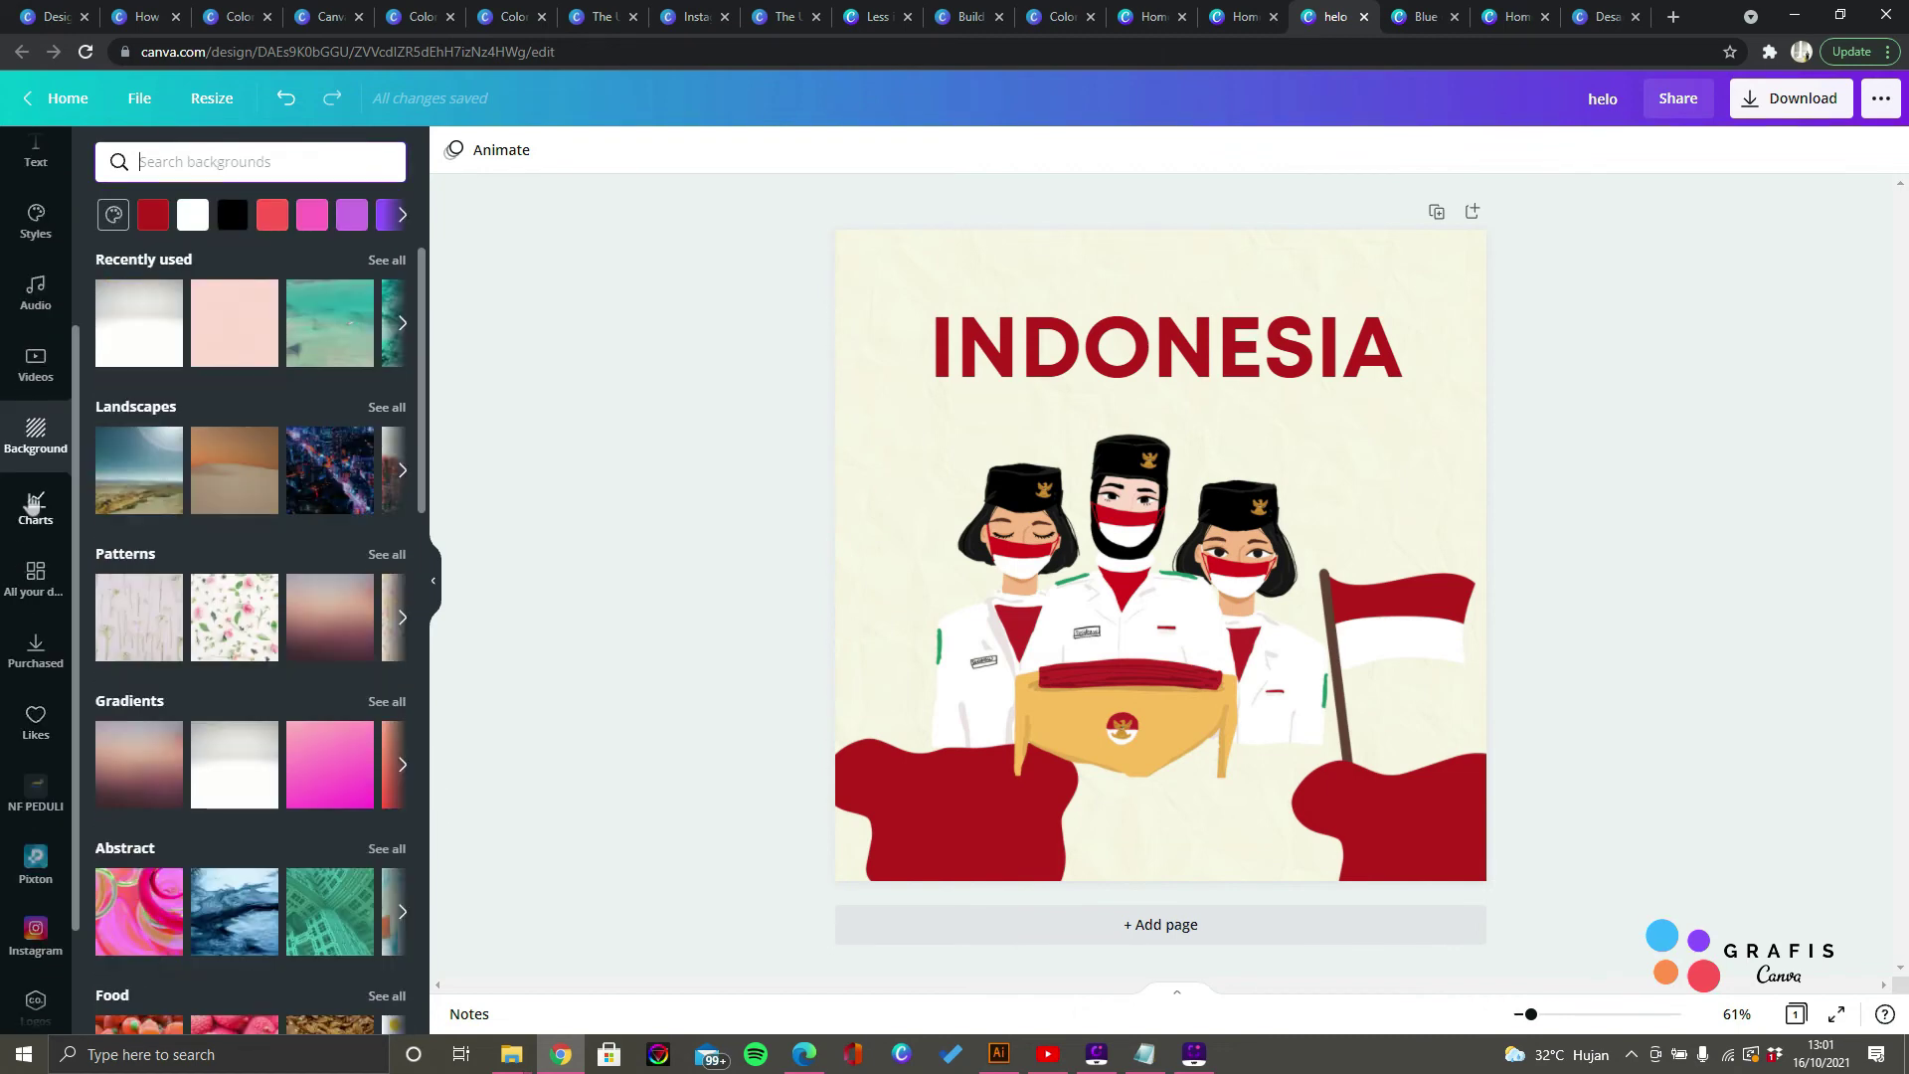
# Step: Insert a progress ring chart on page 2, centered below the INDONESIA heading
pyautogui.click(36, 507)
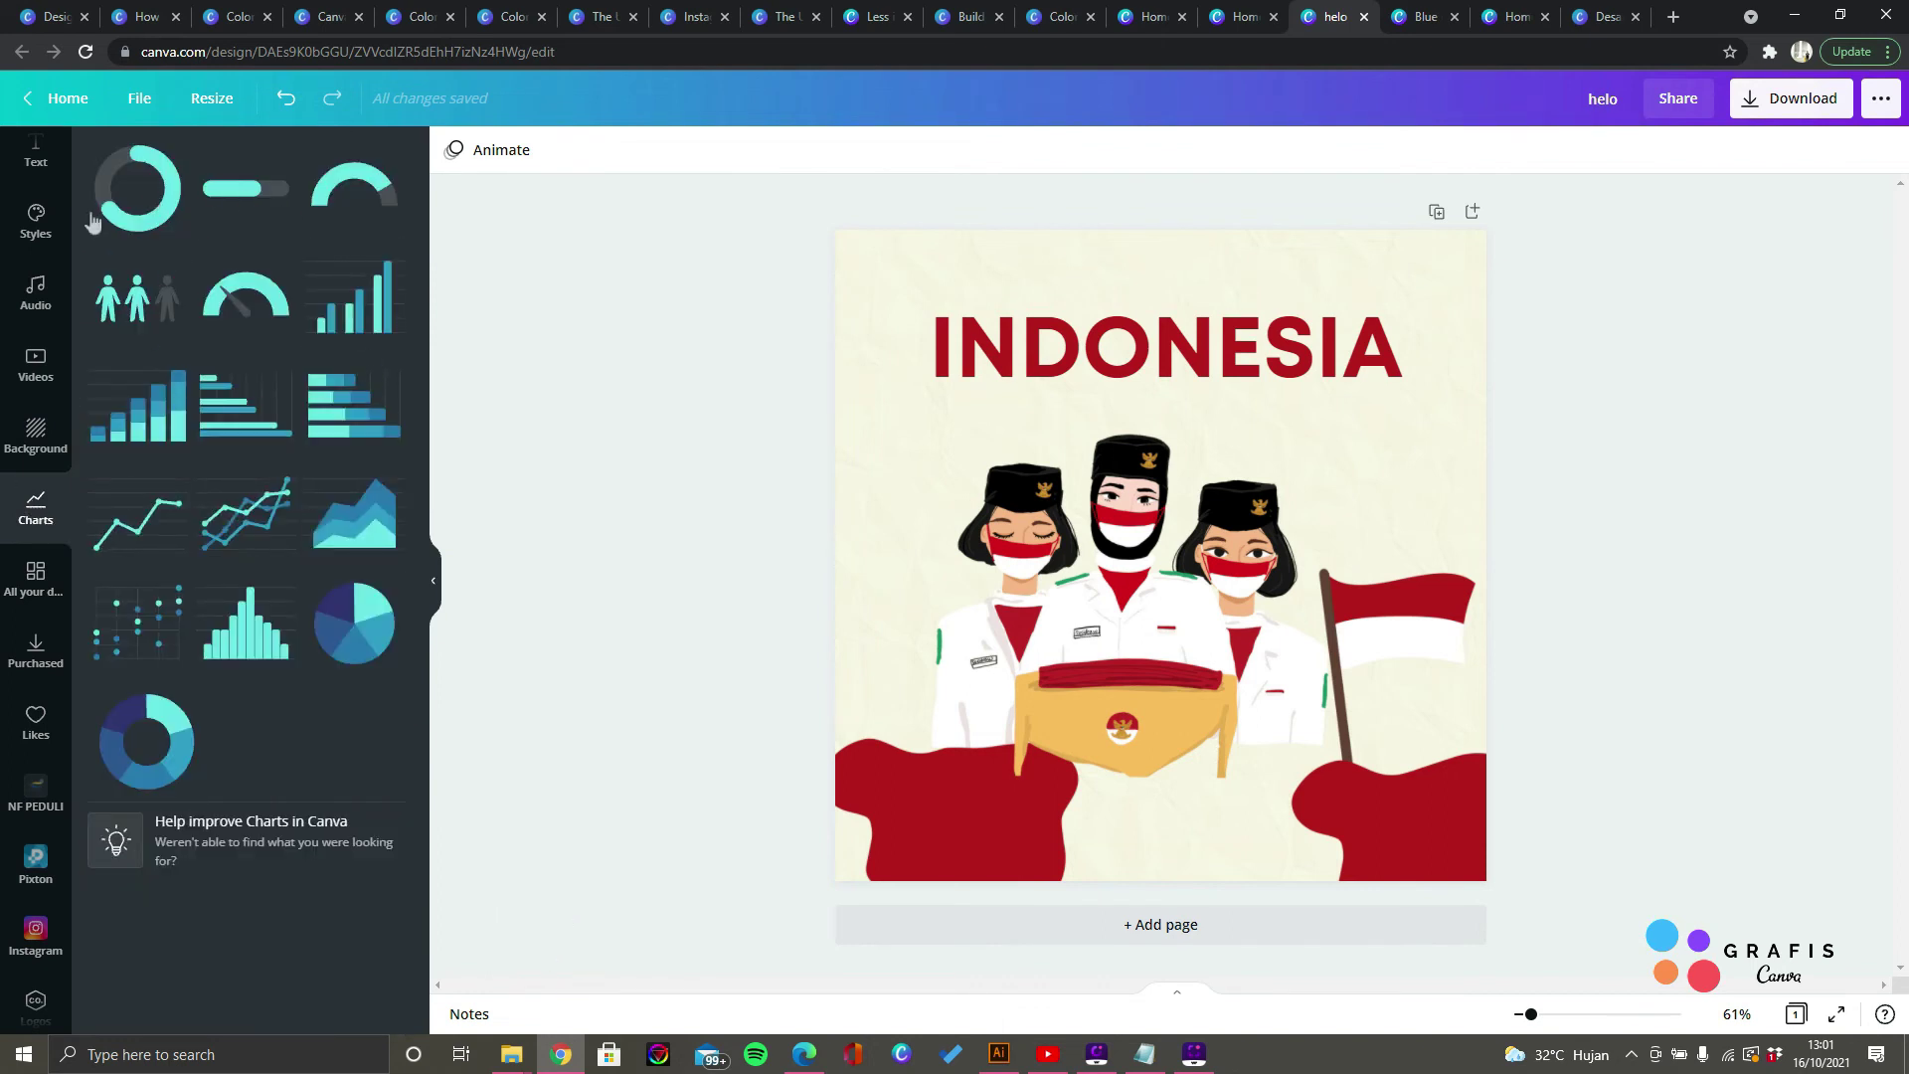
pyautogui.click(120, 203)
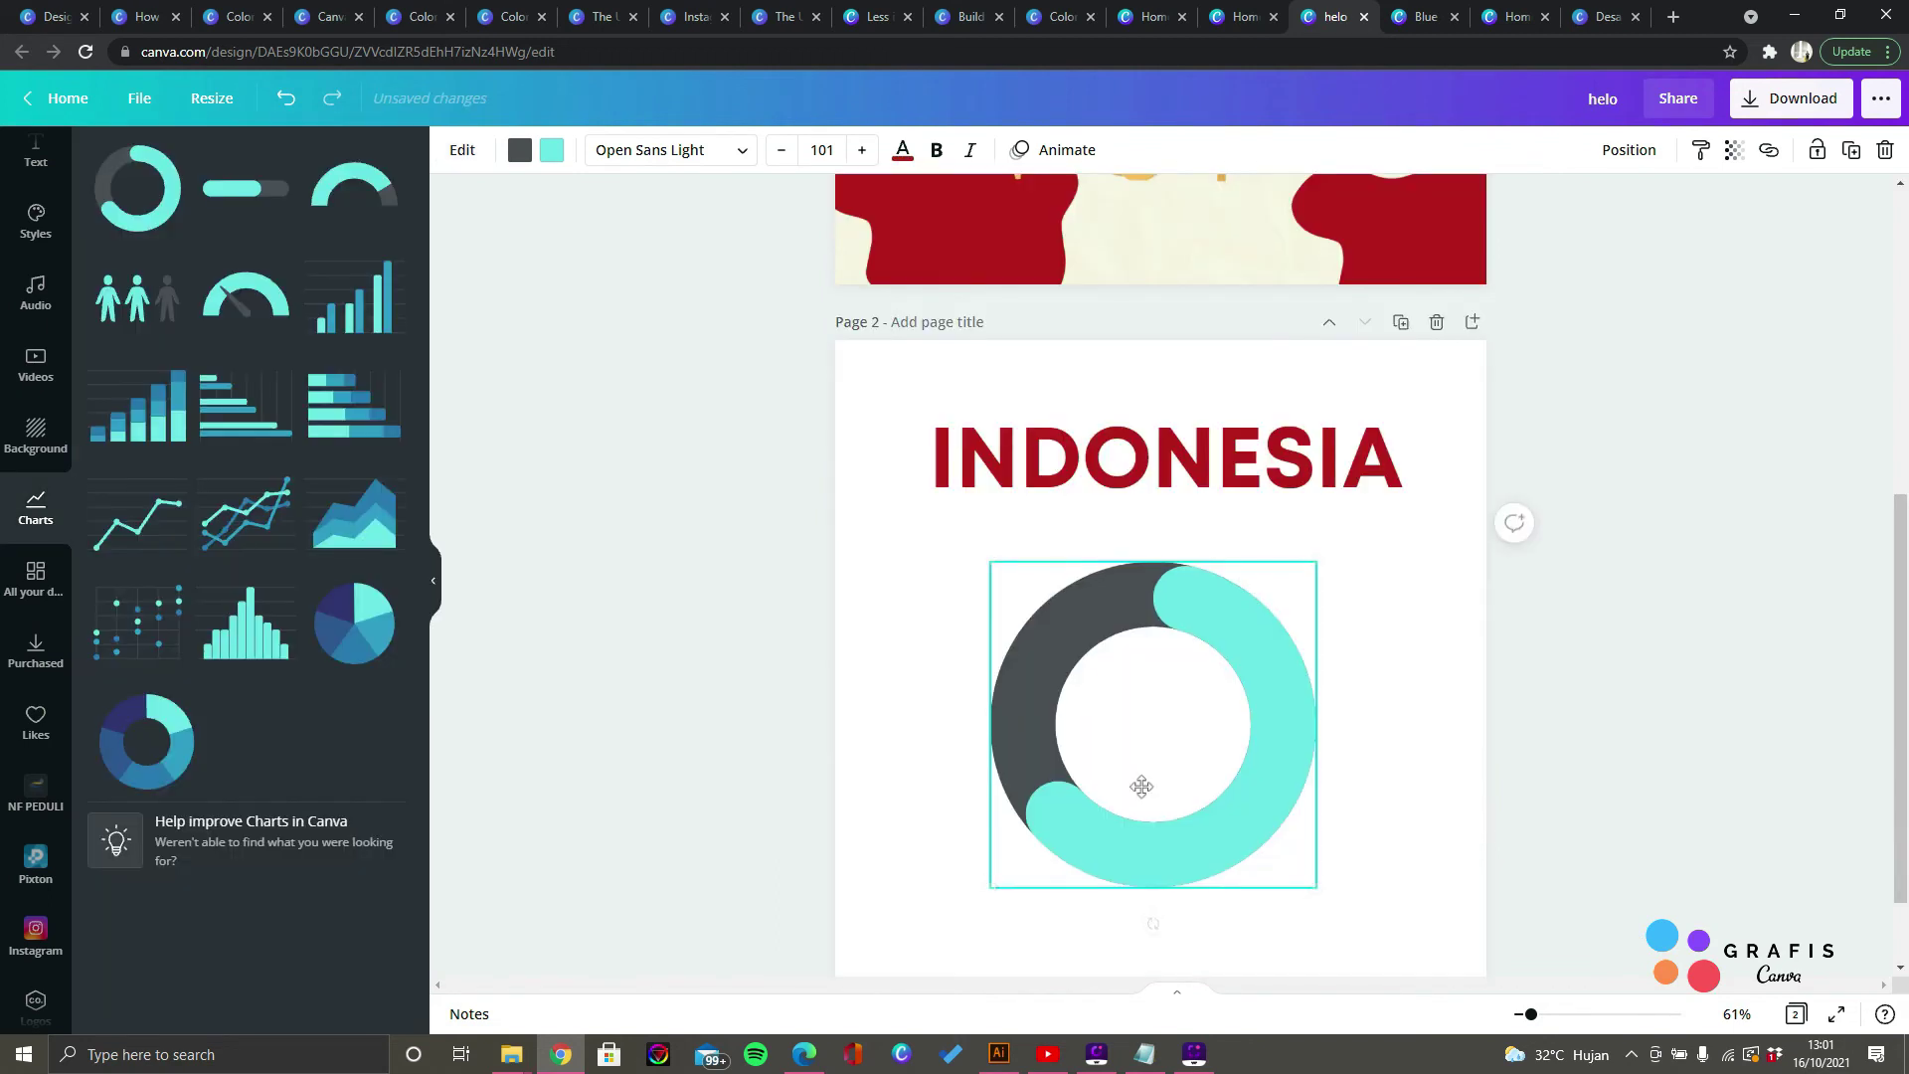
pyautogui.moveTo(1137, 784); pyautogui.dragTo(1142, 789)
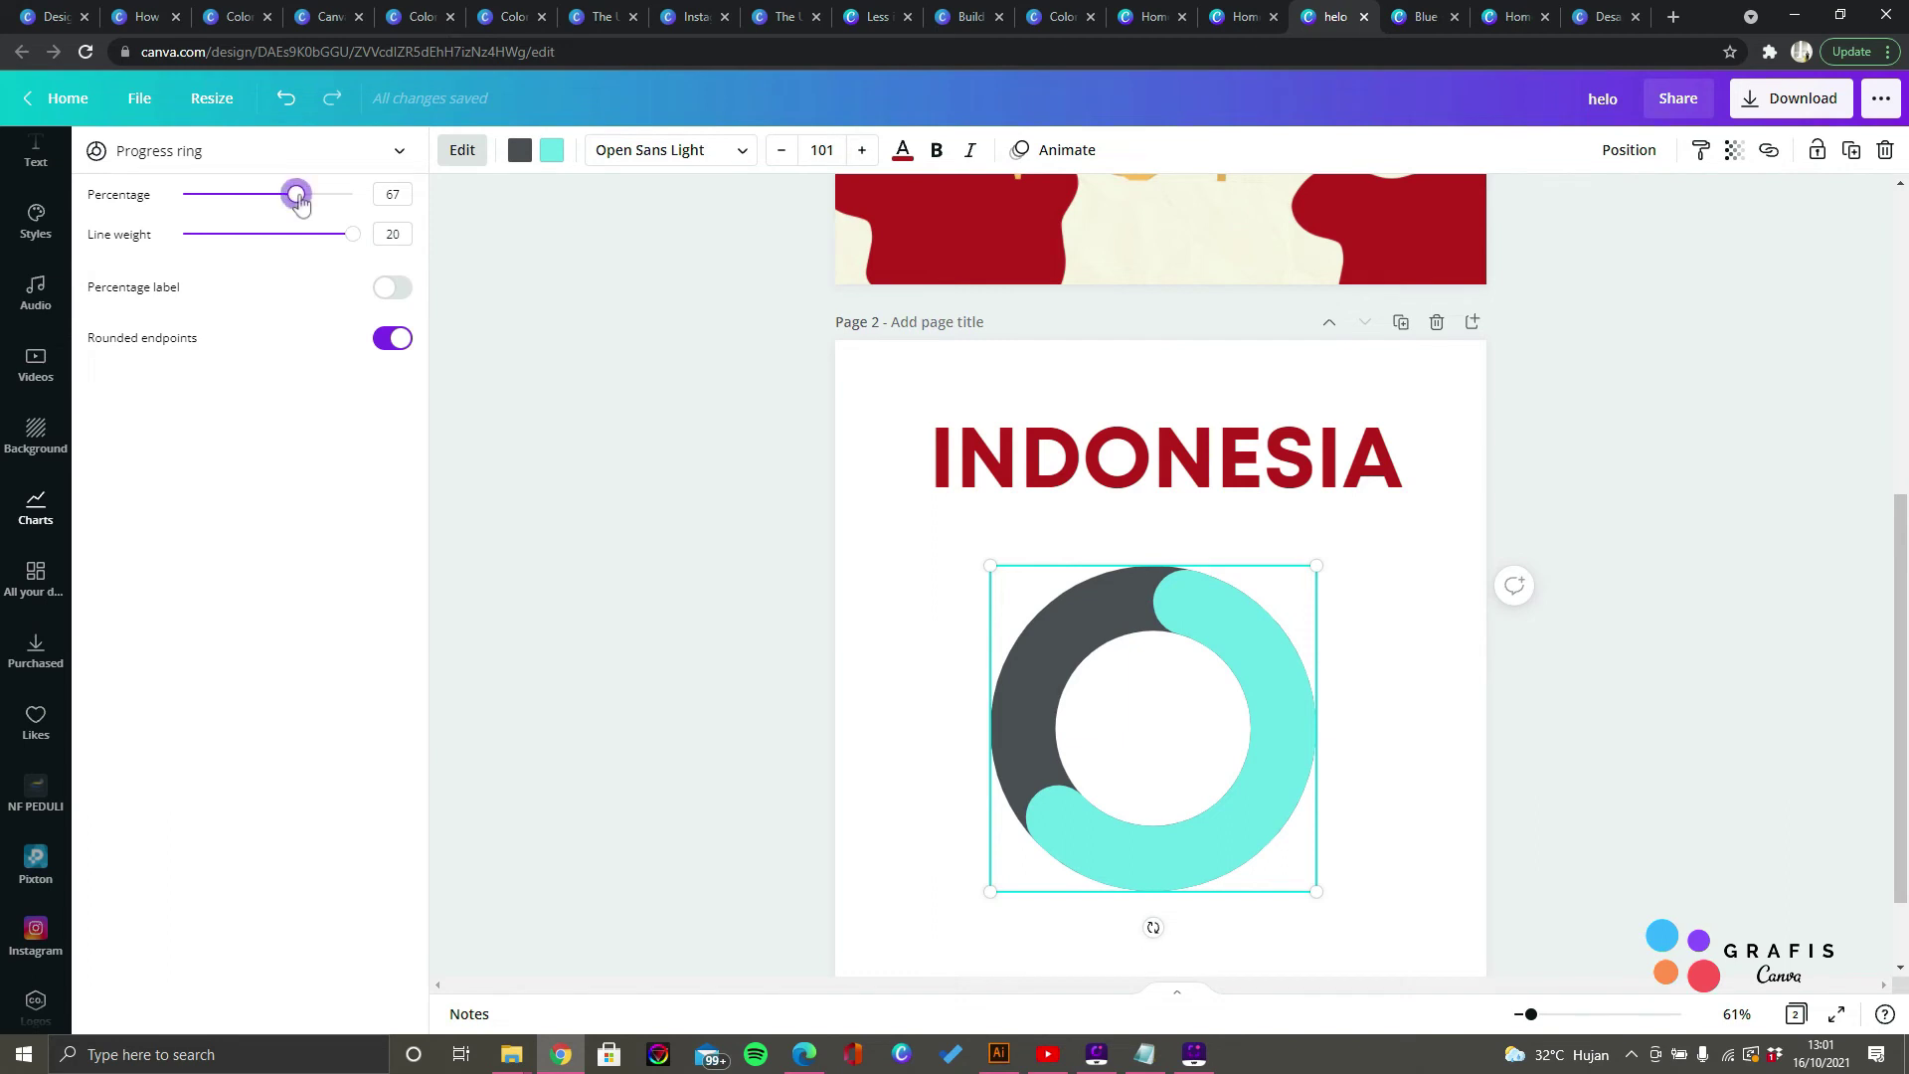
# Step: Adjust the progress ring to a percentage of 48 and a line weight of 17
pyautogui.moveTo(299, 202)
pyautogui.mouseDown()
pyautogui.moveTo(239, 199)
pyautogui.moveTo(280, 197)
pyautogui.mouseUp()
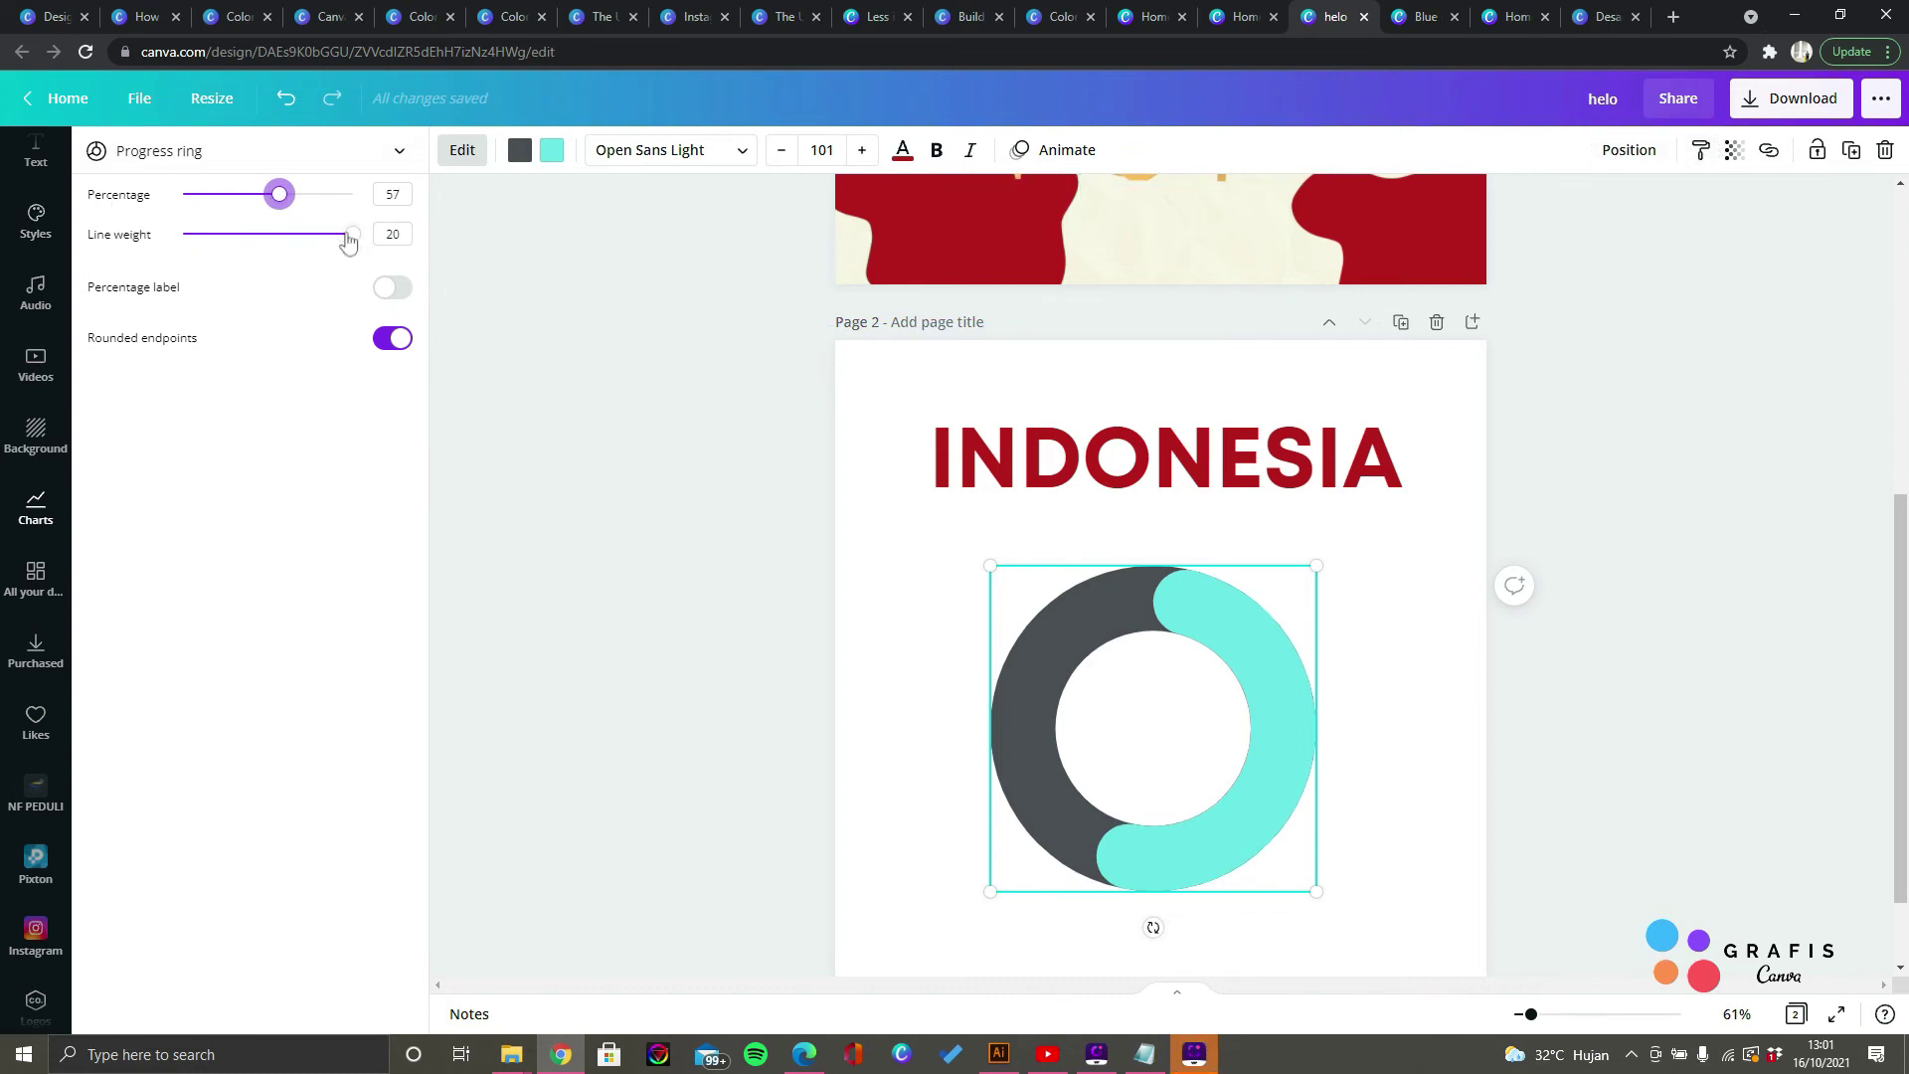
pyautogui.moveTo(346, 239)
pyautogui.mouseDown()
pyautogui.moveTo(261, 238)
pyautogui.moveTo(345, 240)
pyautogui.moveTo(350, 261)
pyautogui.moveTo(294, 264)
pyautogui.moveTo(331, 265)
pyautogui.mouseUp()
pyautogui.moveTo(275, 199)
pyautogui.mouseDown()
pyautogui.moveTo(311, 197)
pyautogui.moveTo(199, 199)
pyautogui.moveTo(267, 211)
pyautogui.mouseUp()
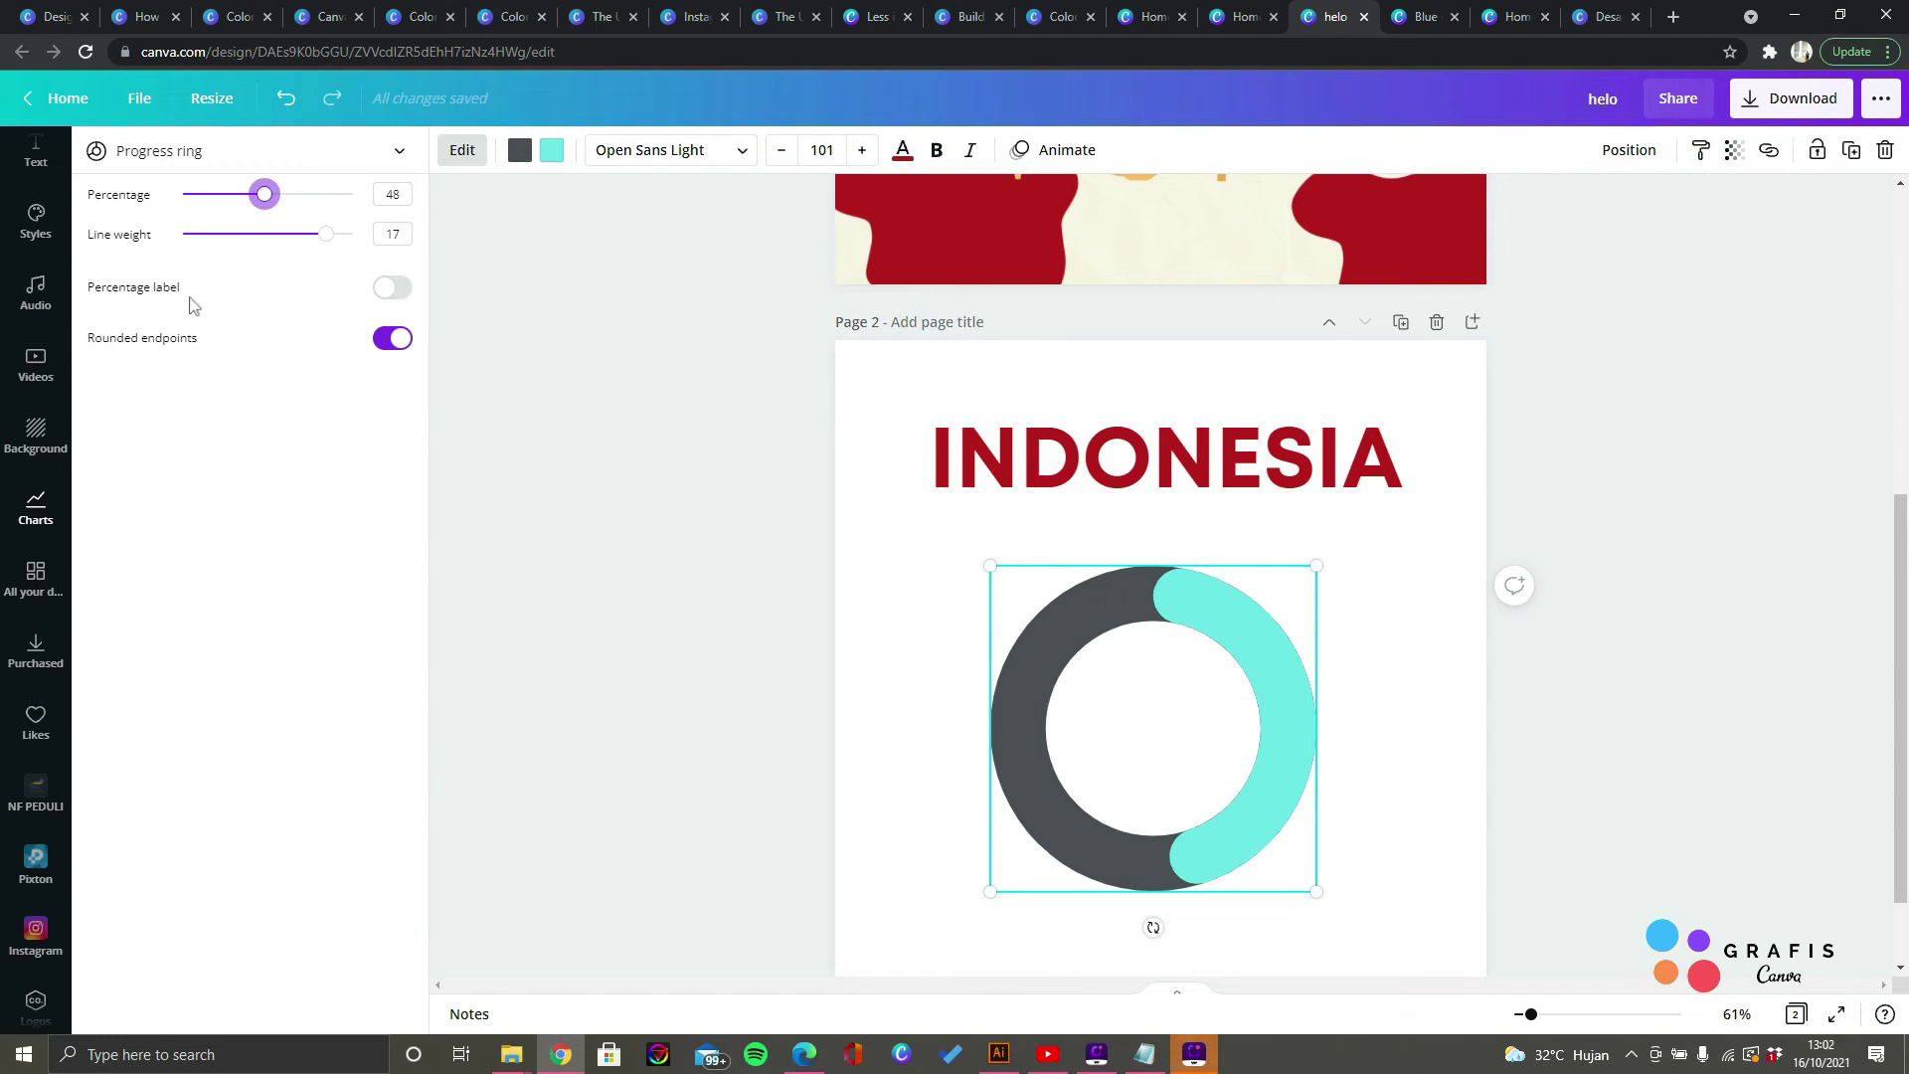
# Step: Turn on the percentage label inside the progress ring
pyautogui.click(392, 289)
pyautogui.click(391, 290)
pyautogui.click(390, 290)
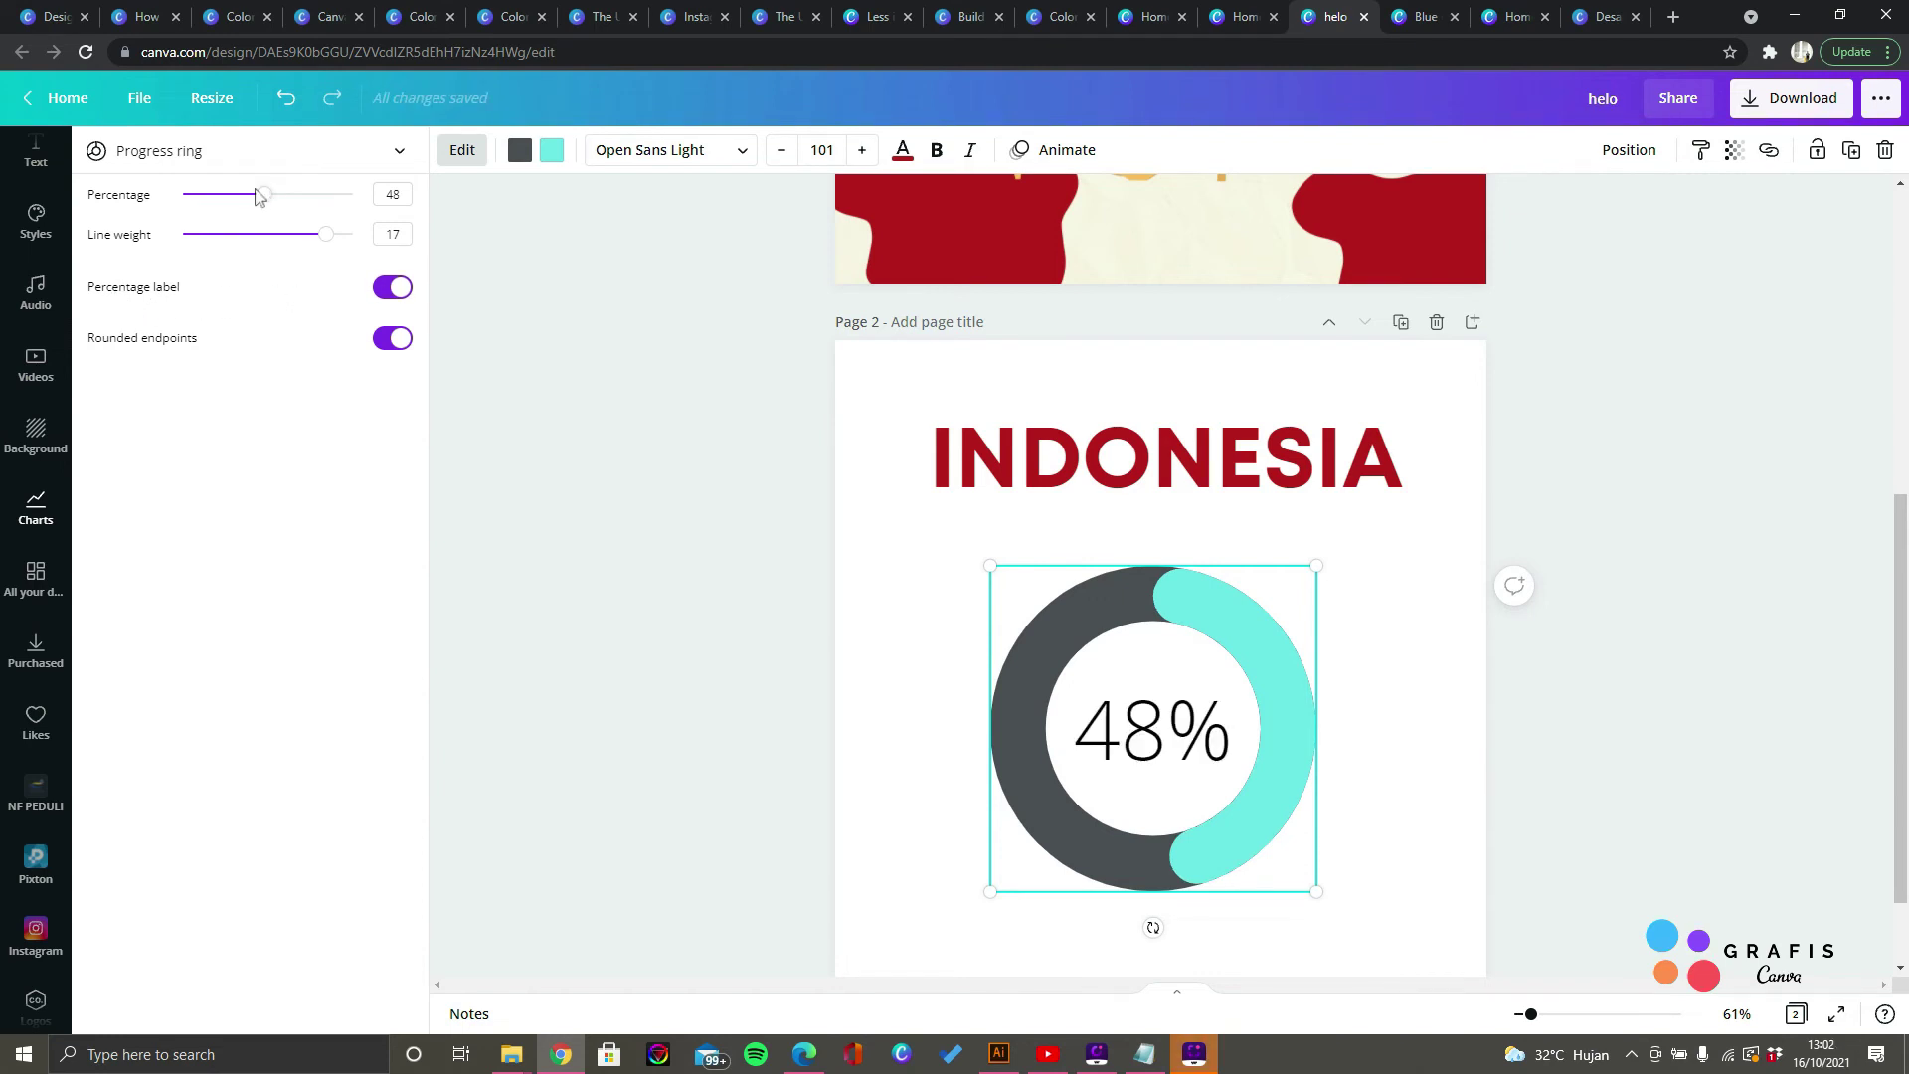
# Step: Set the progress ring's percentage to 60 and its line weight to 20
pyautogui.moveTo(263, 196)
pyautogui.mouseDown()
pyautogui.moveTo(286, 204)
pyautogui.moveTo(268, 211)
pyautogui.moveTo(281, 222)
pyautogui.moveTo(262, 211)
pyautogui.mouseUp()
pyautogui.moveTo(377, 195); pyautogui.dragTo(433, 205)
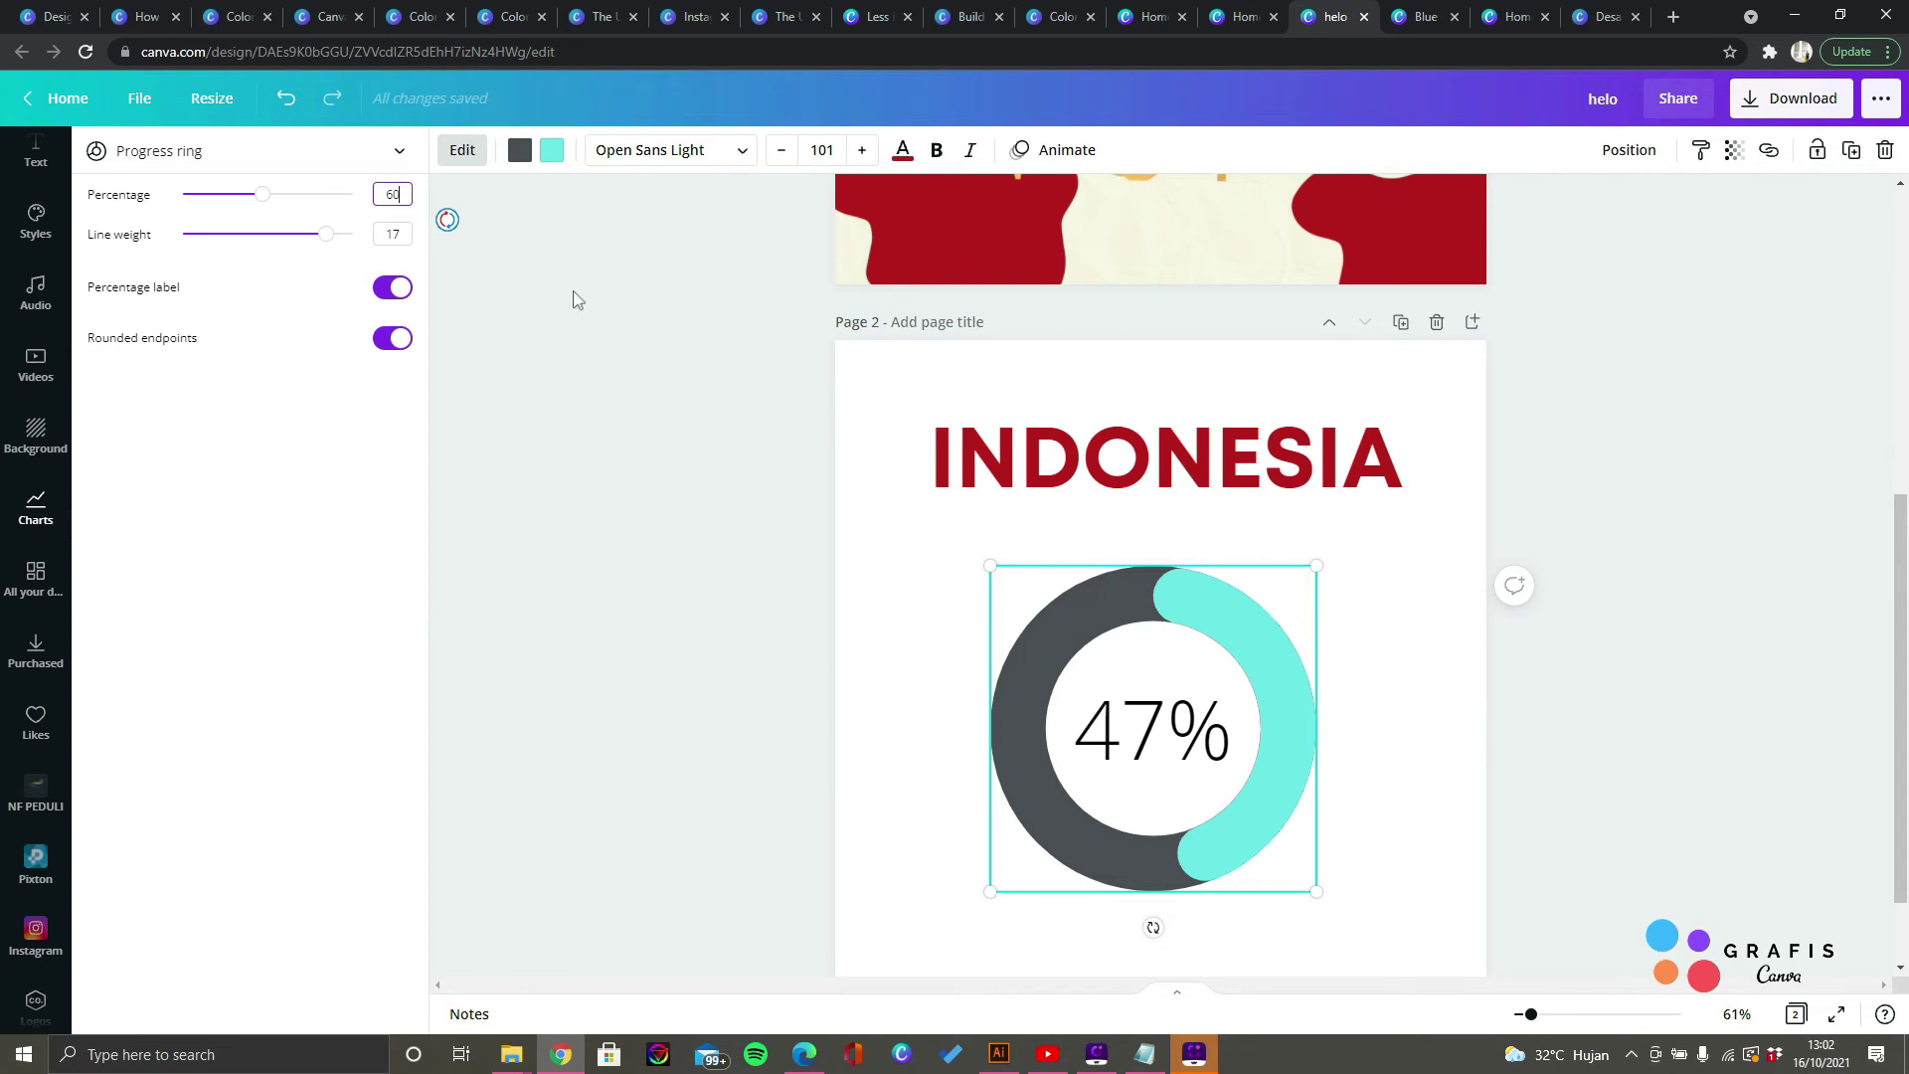
pyautogui.press('Return')
pyautogui.click(1130, 690)
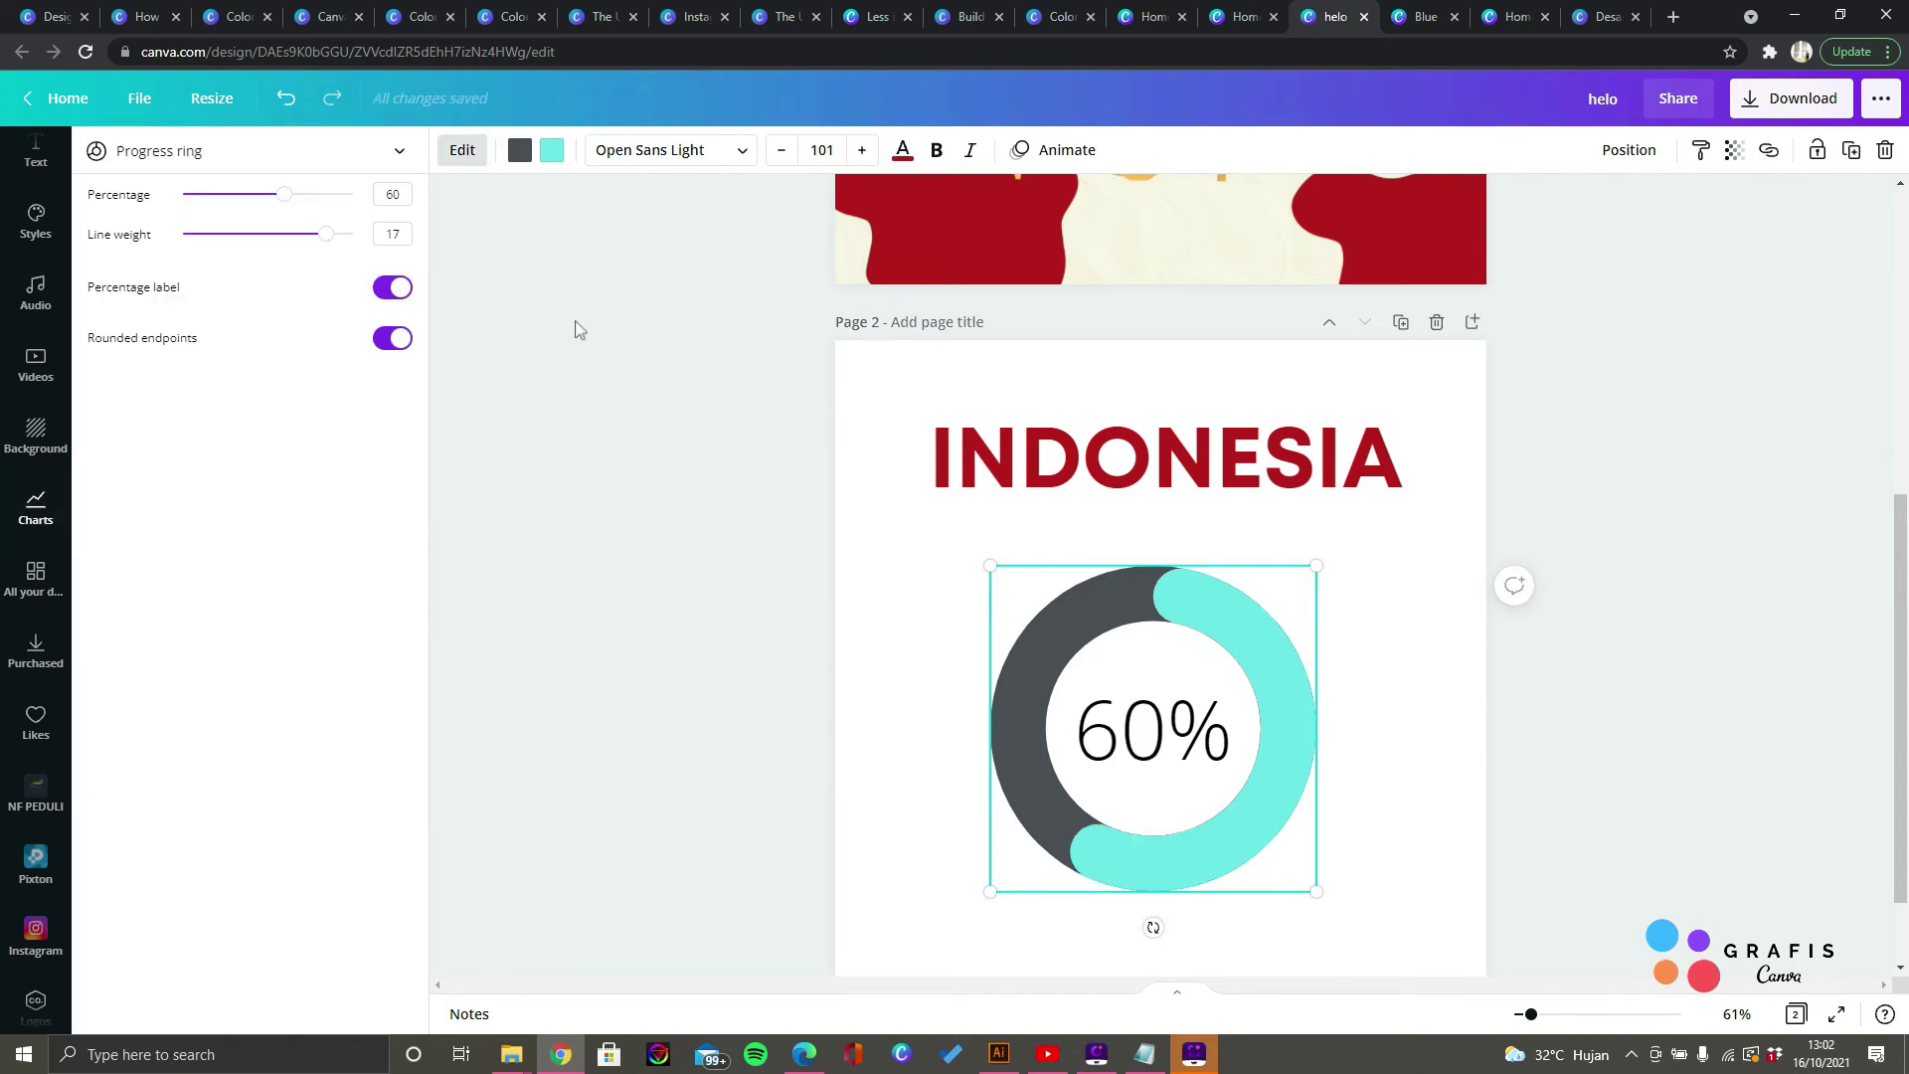
pyautogui.moveTo(328, 238); pyautogui.dragTo(354, 233)
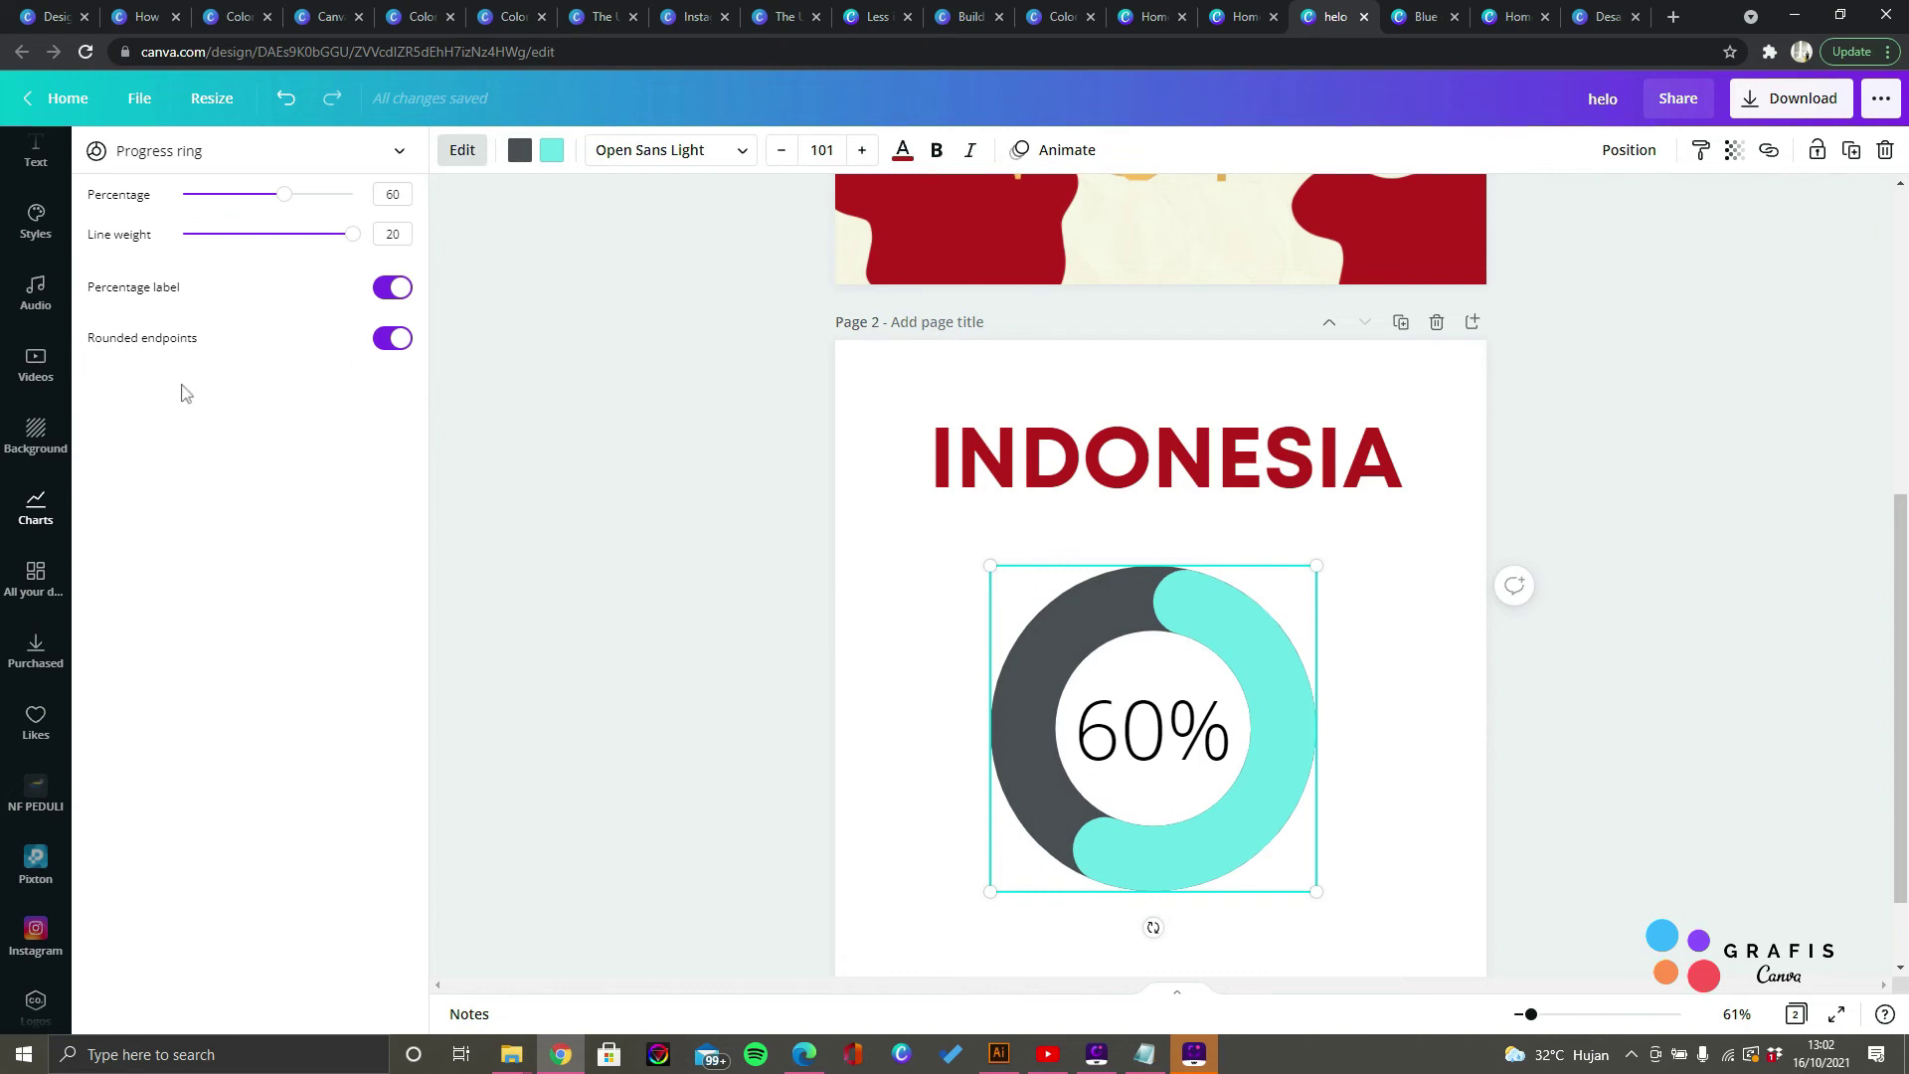
# Step: Toggle the progress ring's rounded endpoints off and on to compare both looks, leaving them rounded
pyautogui.click(395, 343)
pyautogui.click(395, 343)
pyautogui.click(394, 343)
pyautogui.click(395, 343)
pyautogui.click(394, 343)
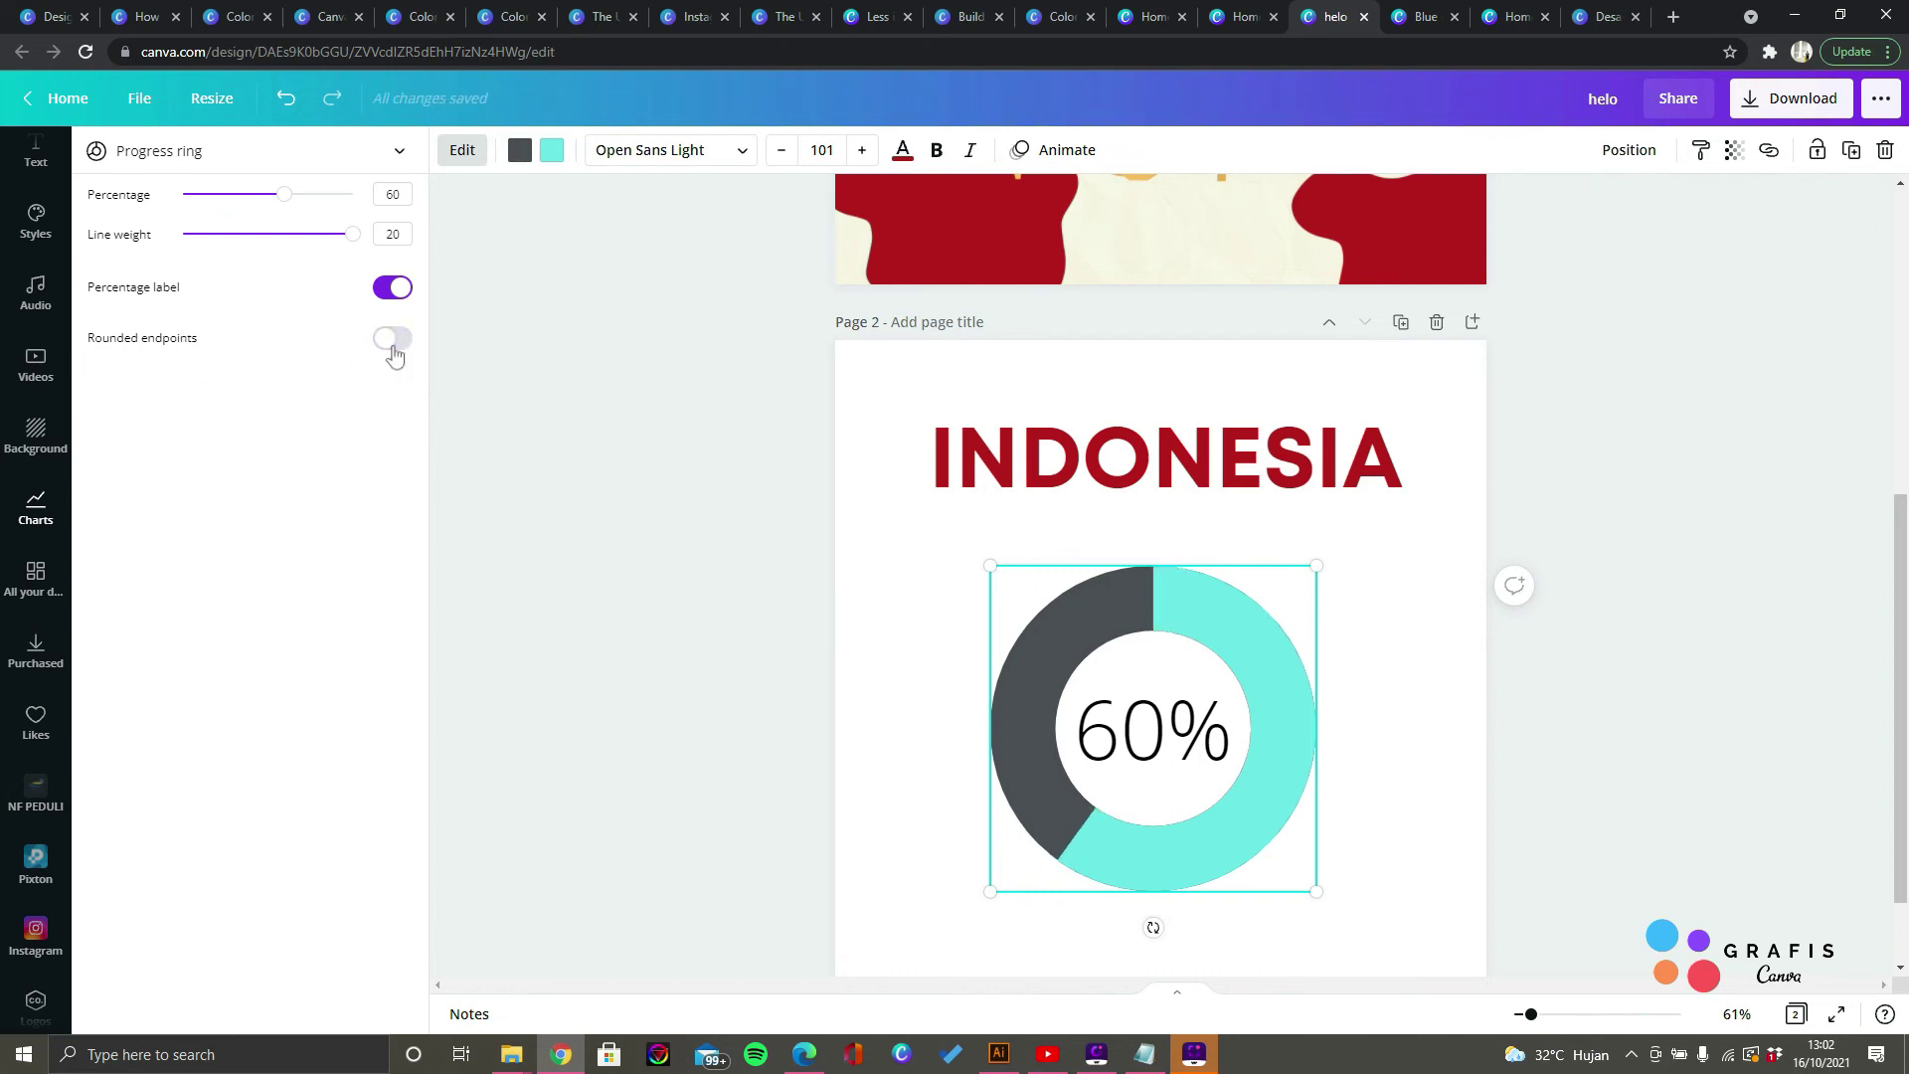
pyautogui.click(394, 343)
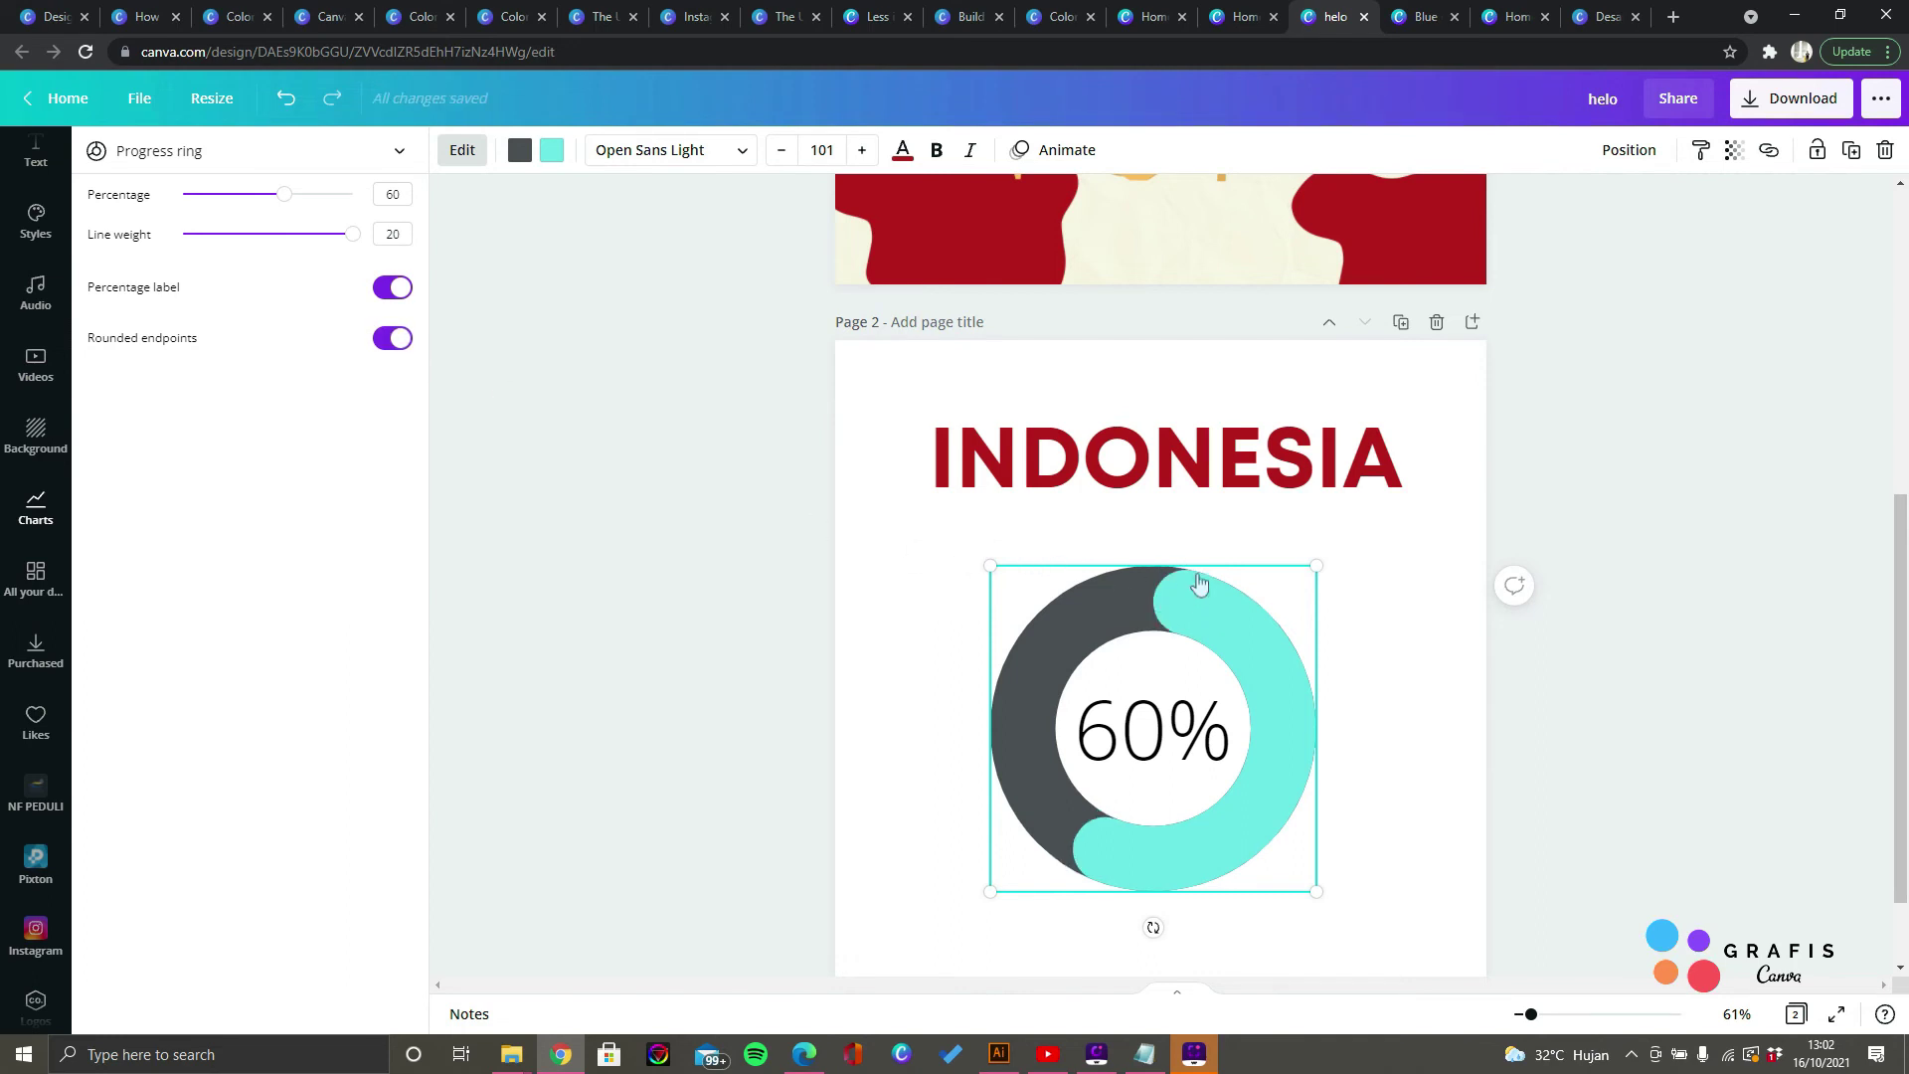
pyautogui.click(407, 340)
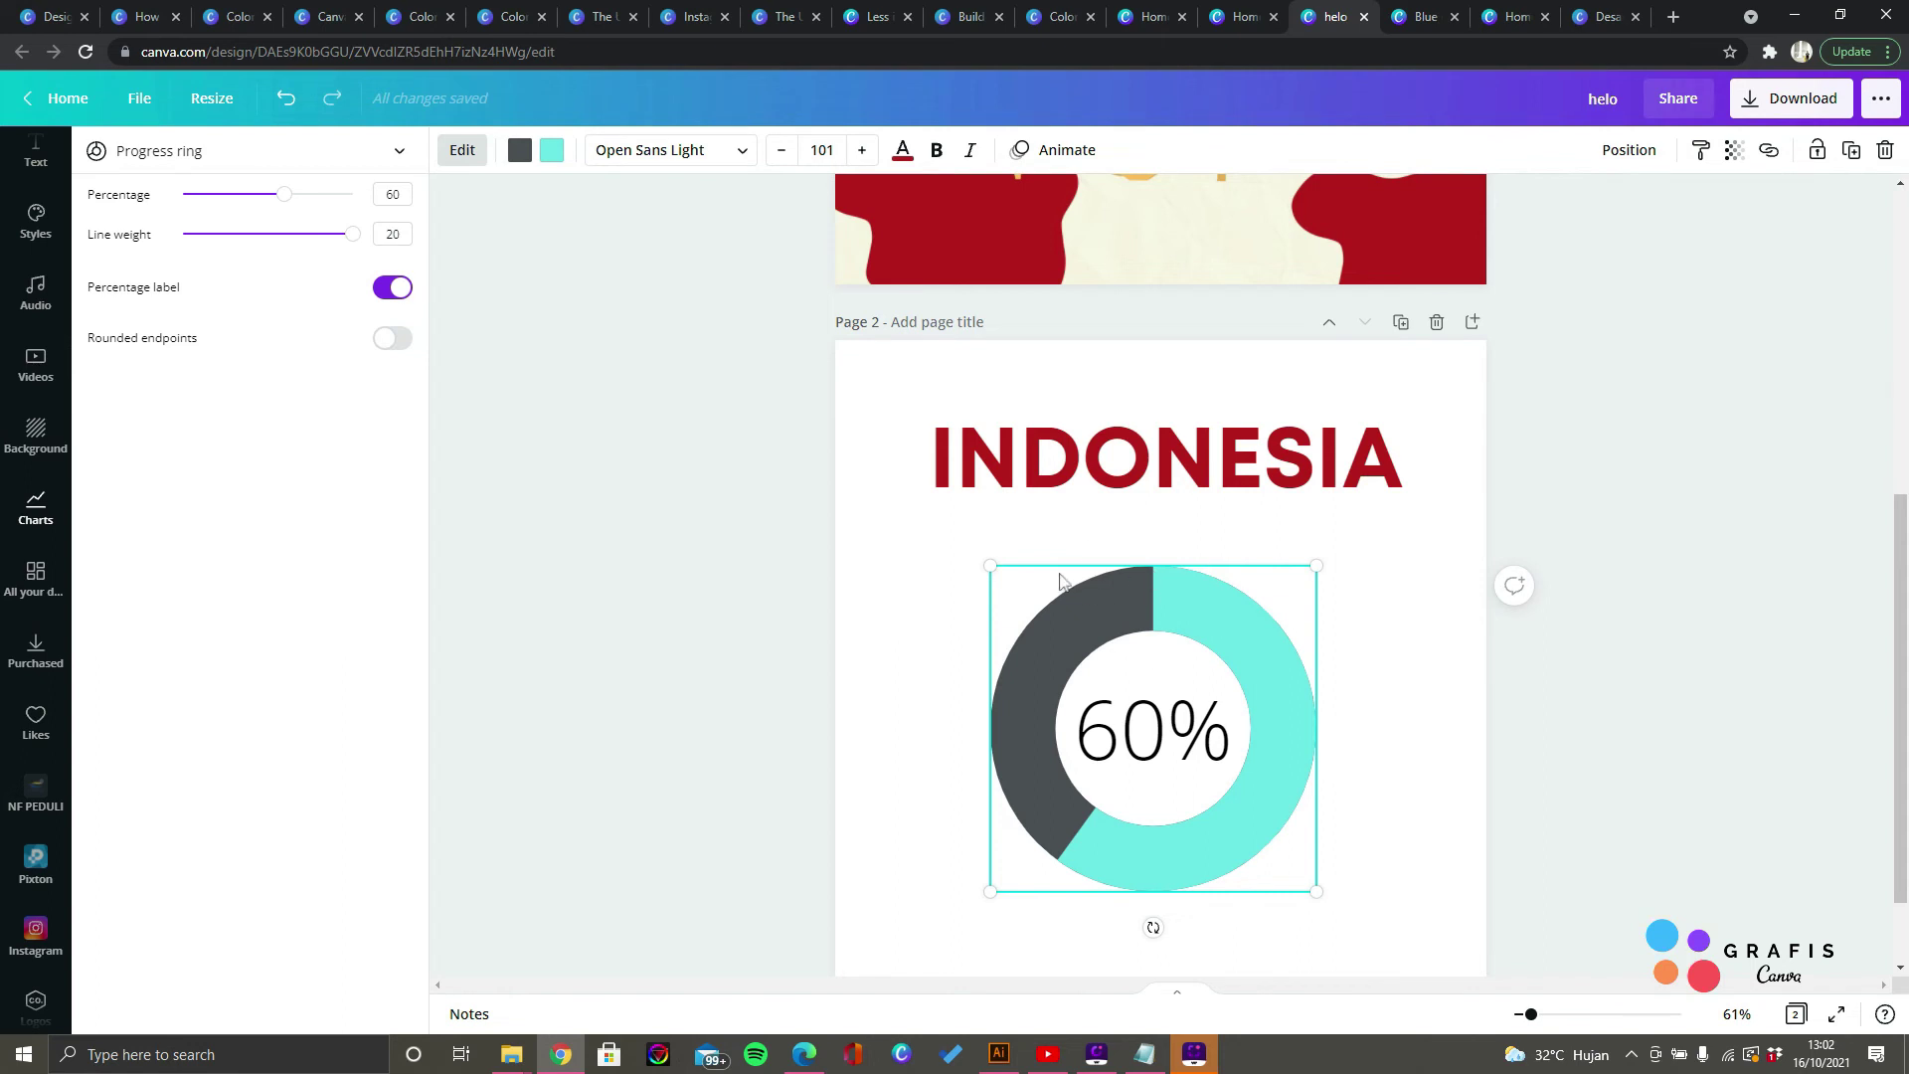
pyautogui.click(401, 348)
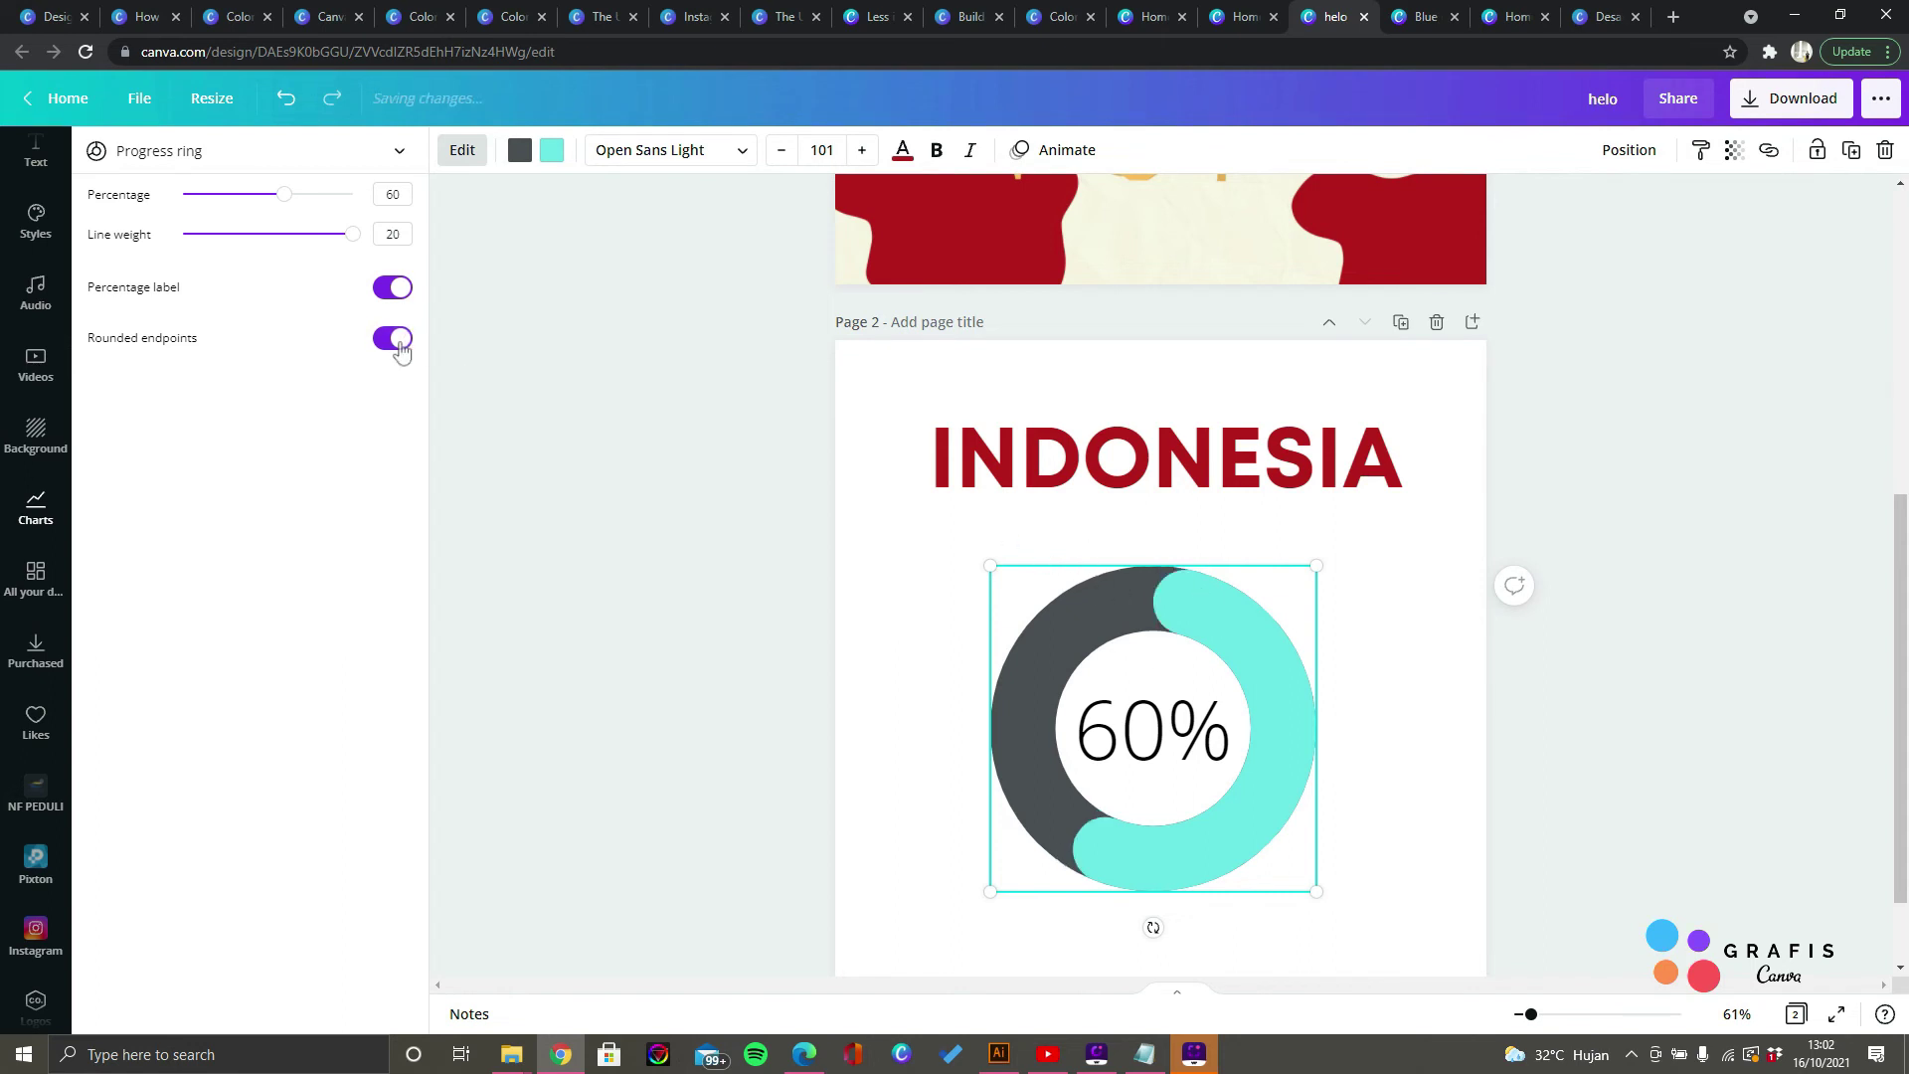
# Step: Insert a people pictogram chart on page 2 and move it beneath the progress ring
pyautogui.click(690, 481)
pyautogui.scroll(-1, 690, 482)
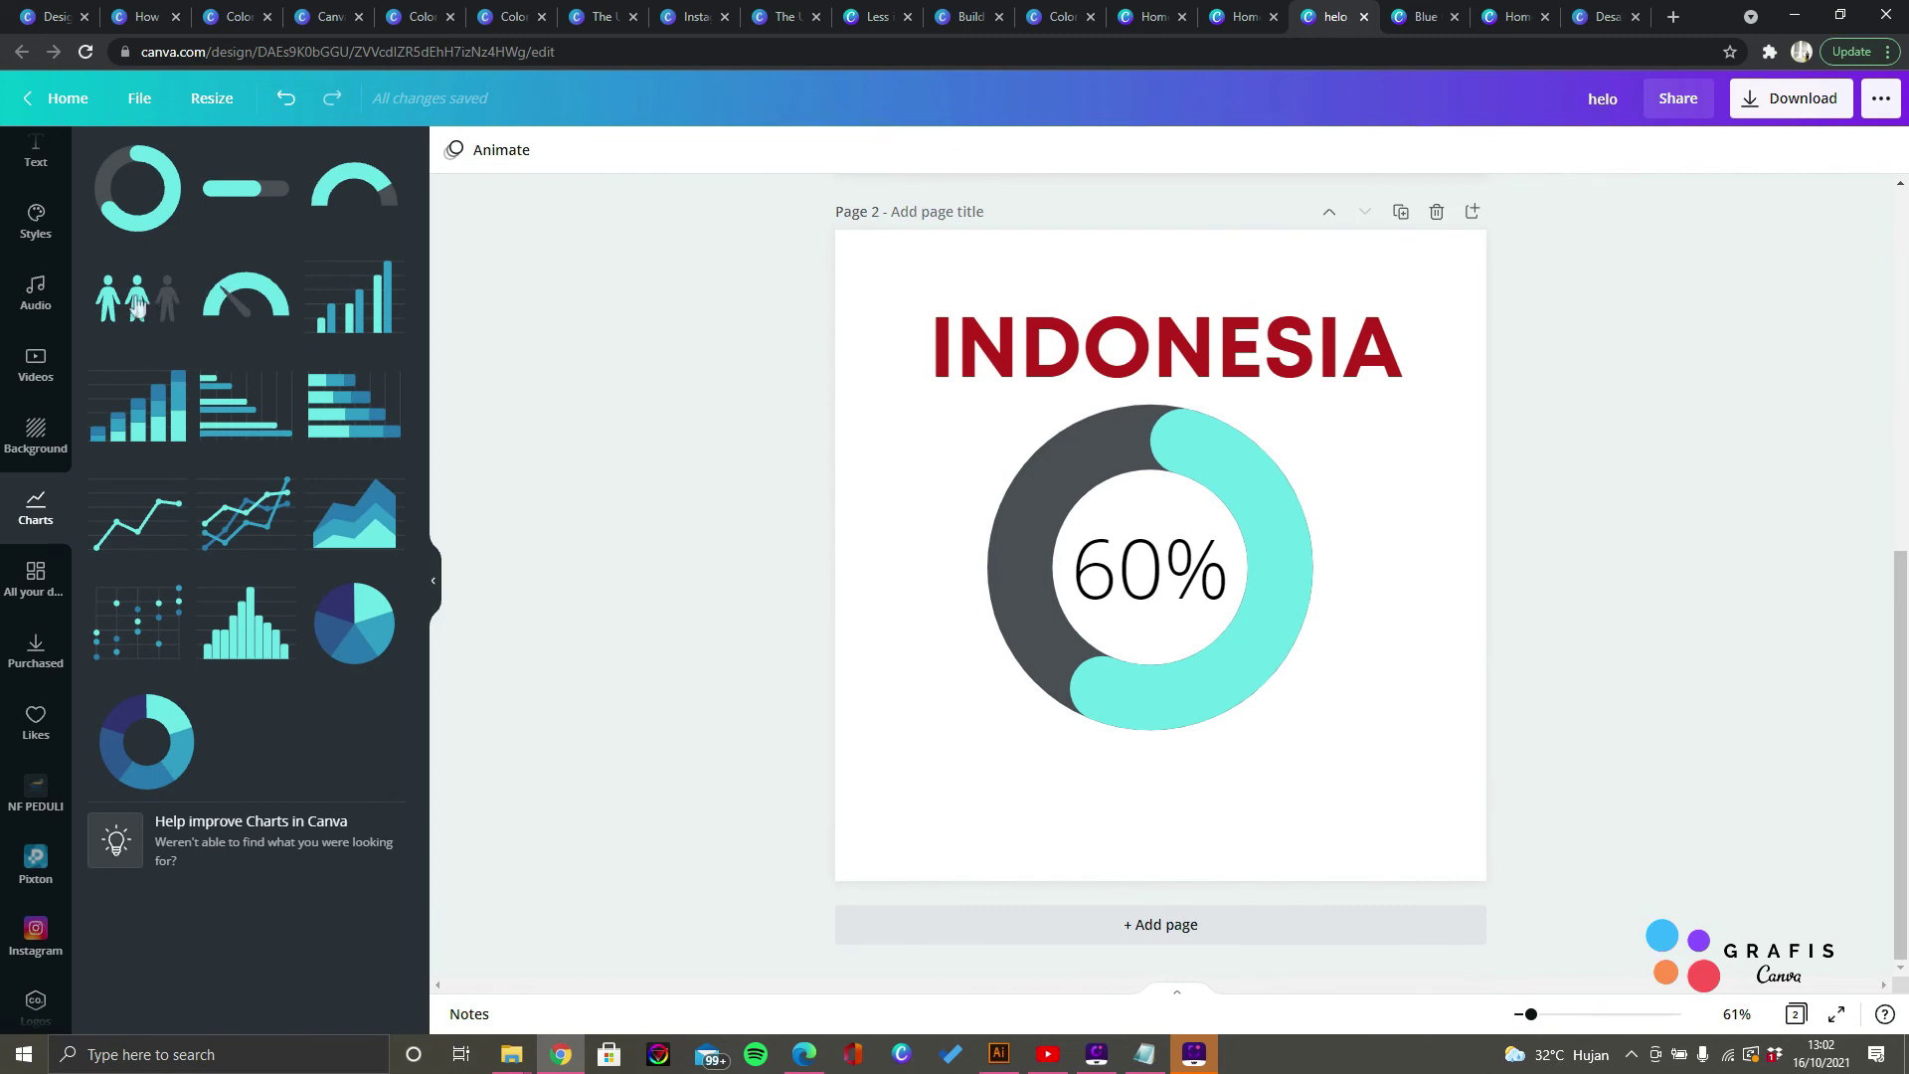
pyautogui.click(138, 308)
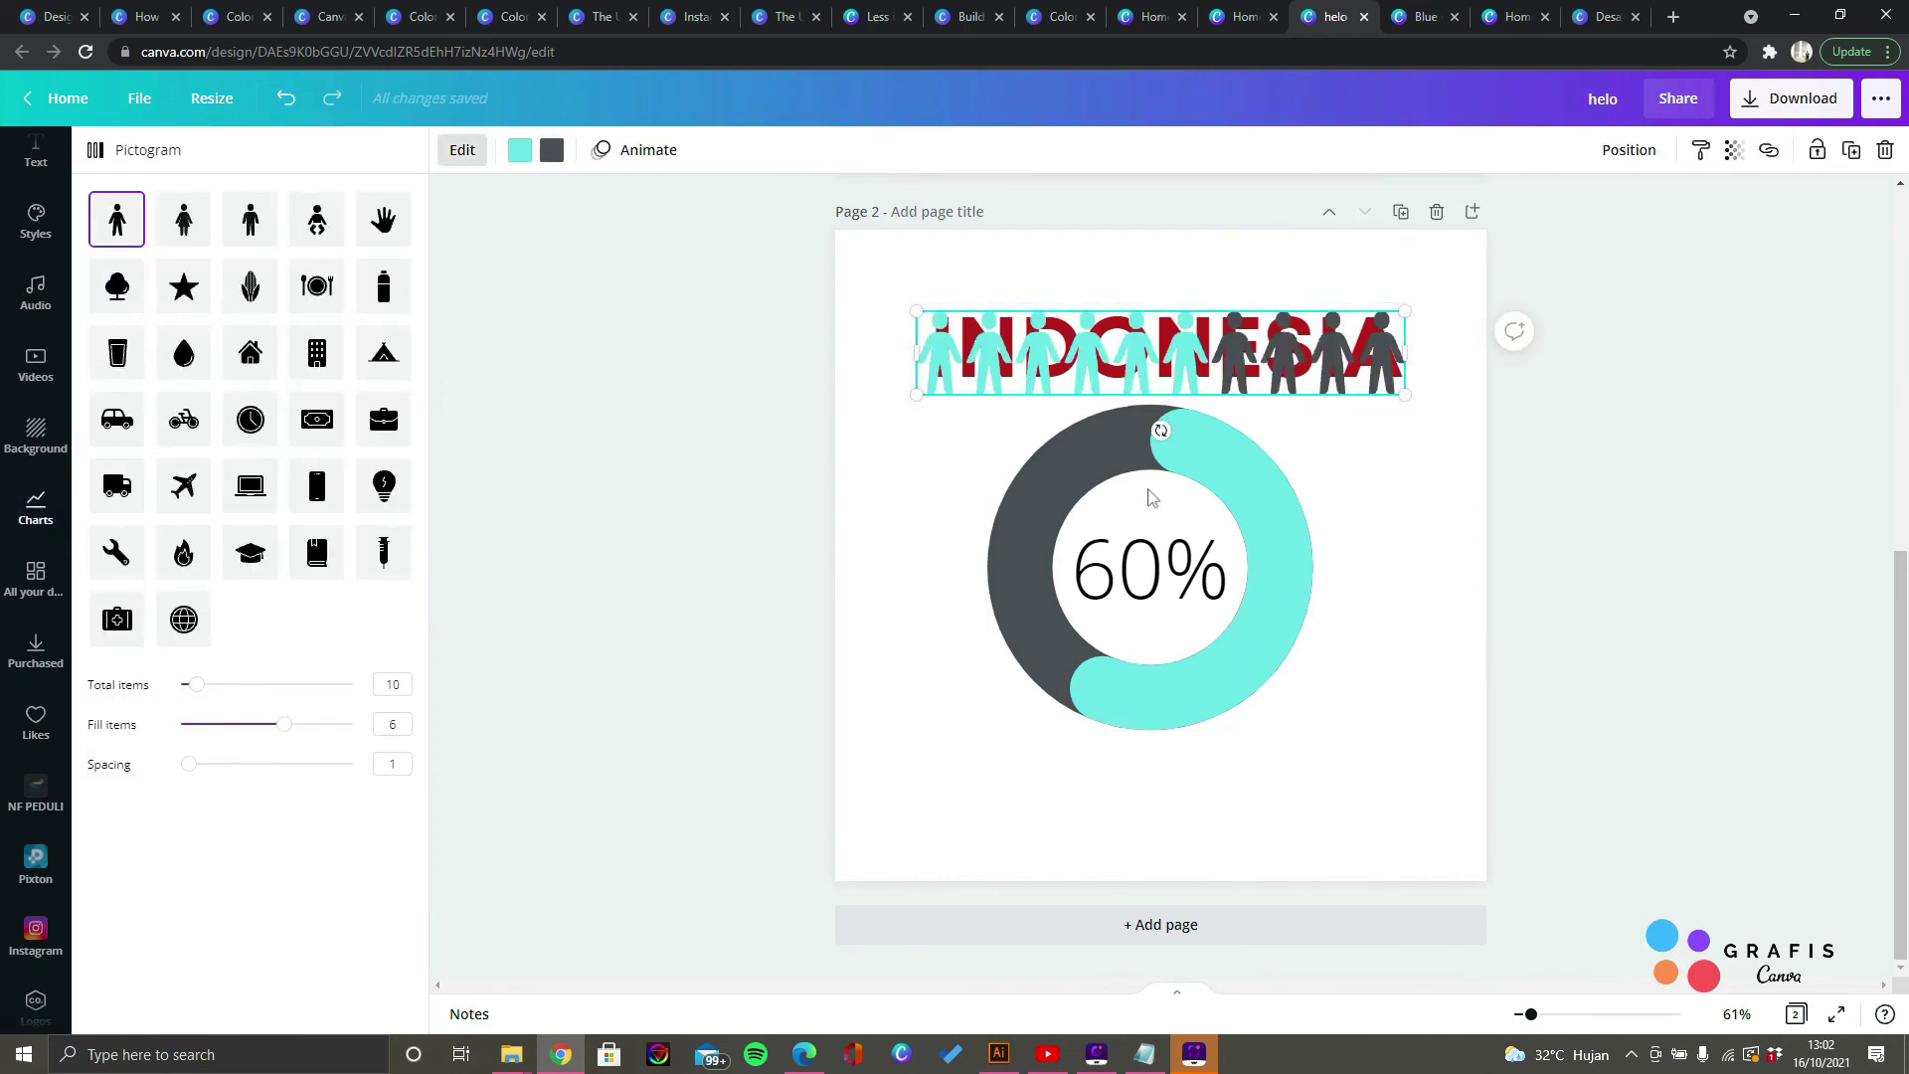
pyautogui.moveTo(1150, 825); pyautogui.dragTo(963, 752)
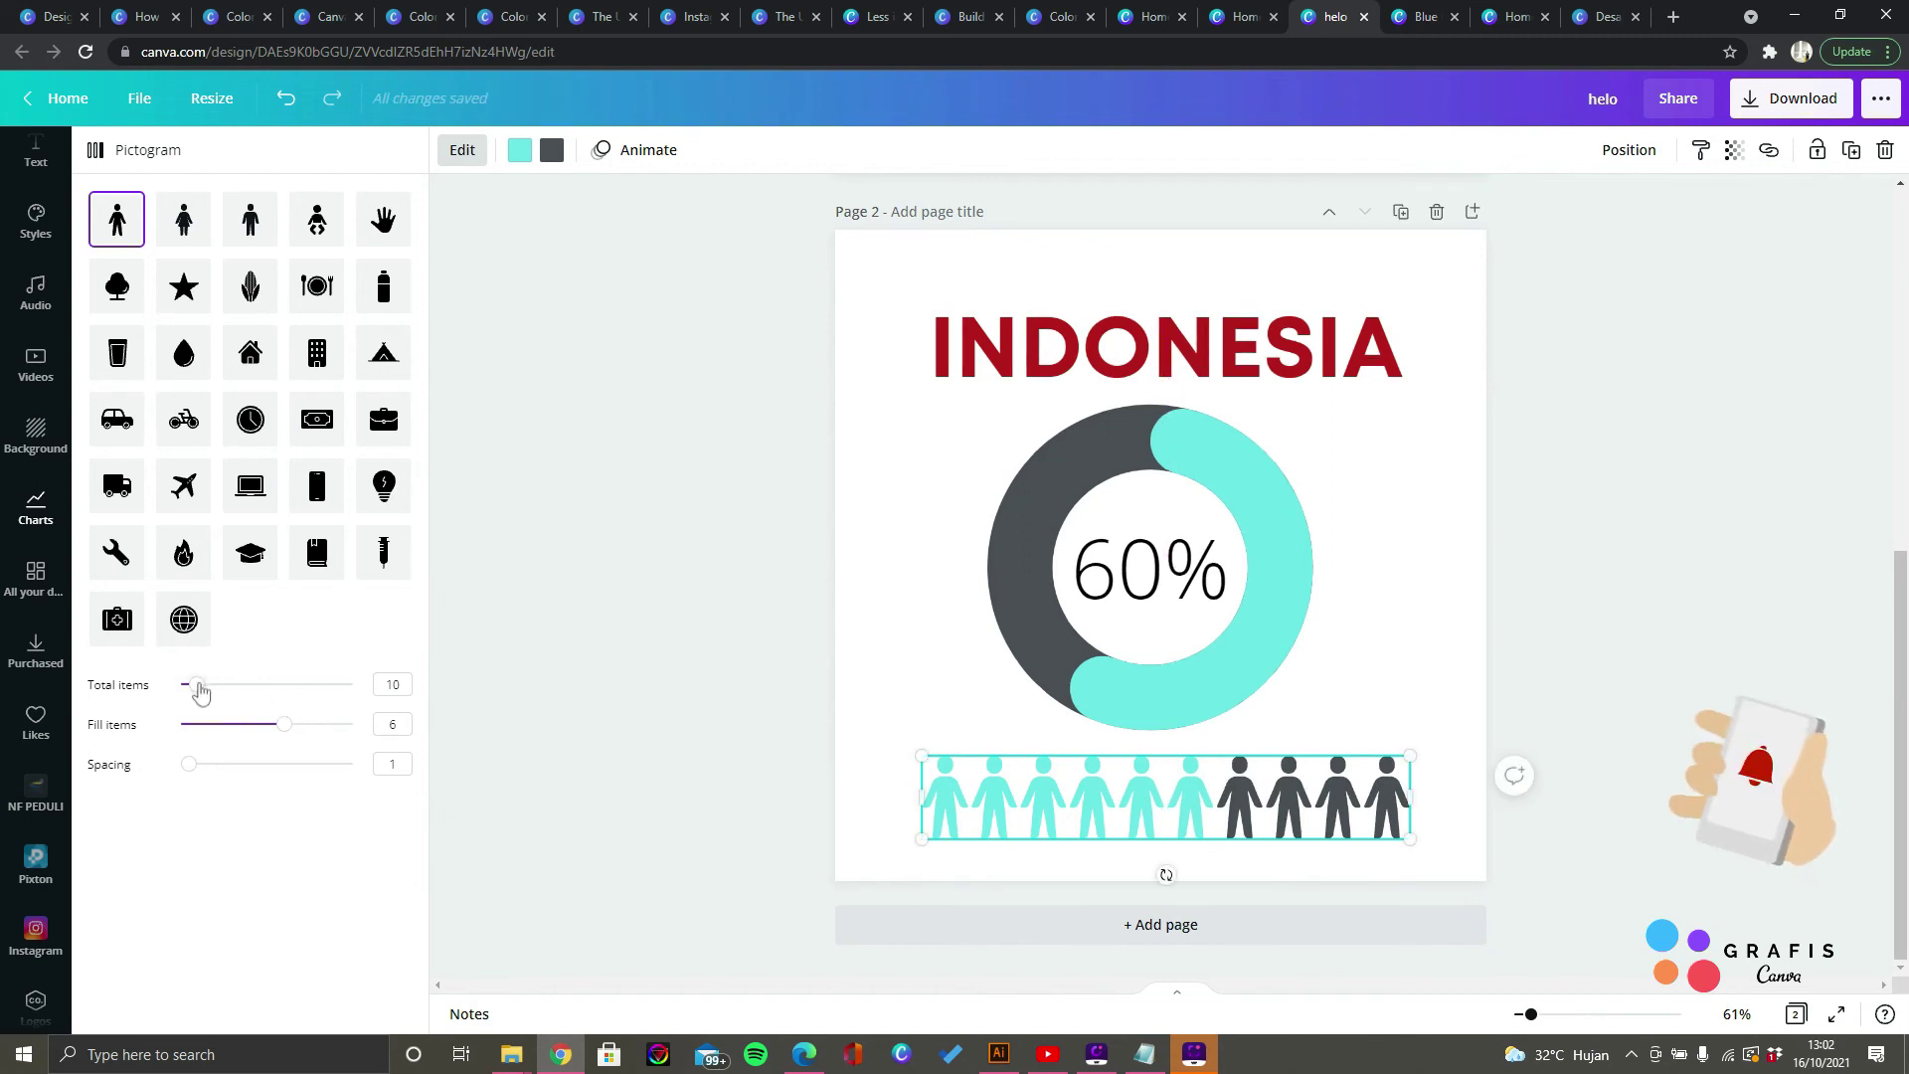
# Step: Set the pictogram to 20 total items with a spacing of 2, and shift it up to fit on the page
pyautogui.moveTo(197, 684)
pyautogui.mouseDown()
pyautogui.moveTo(396, 689)
pyautogui.moveTo(206, 693)
pyautogui.mouseUp()
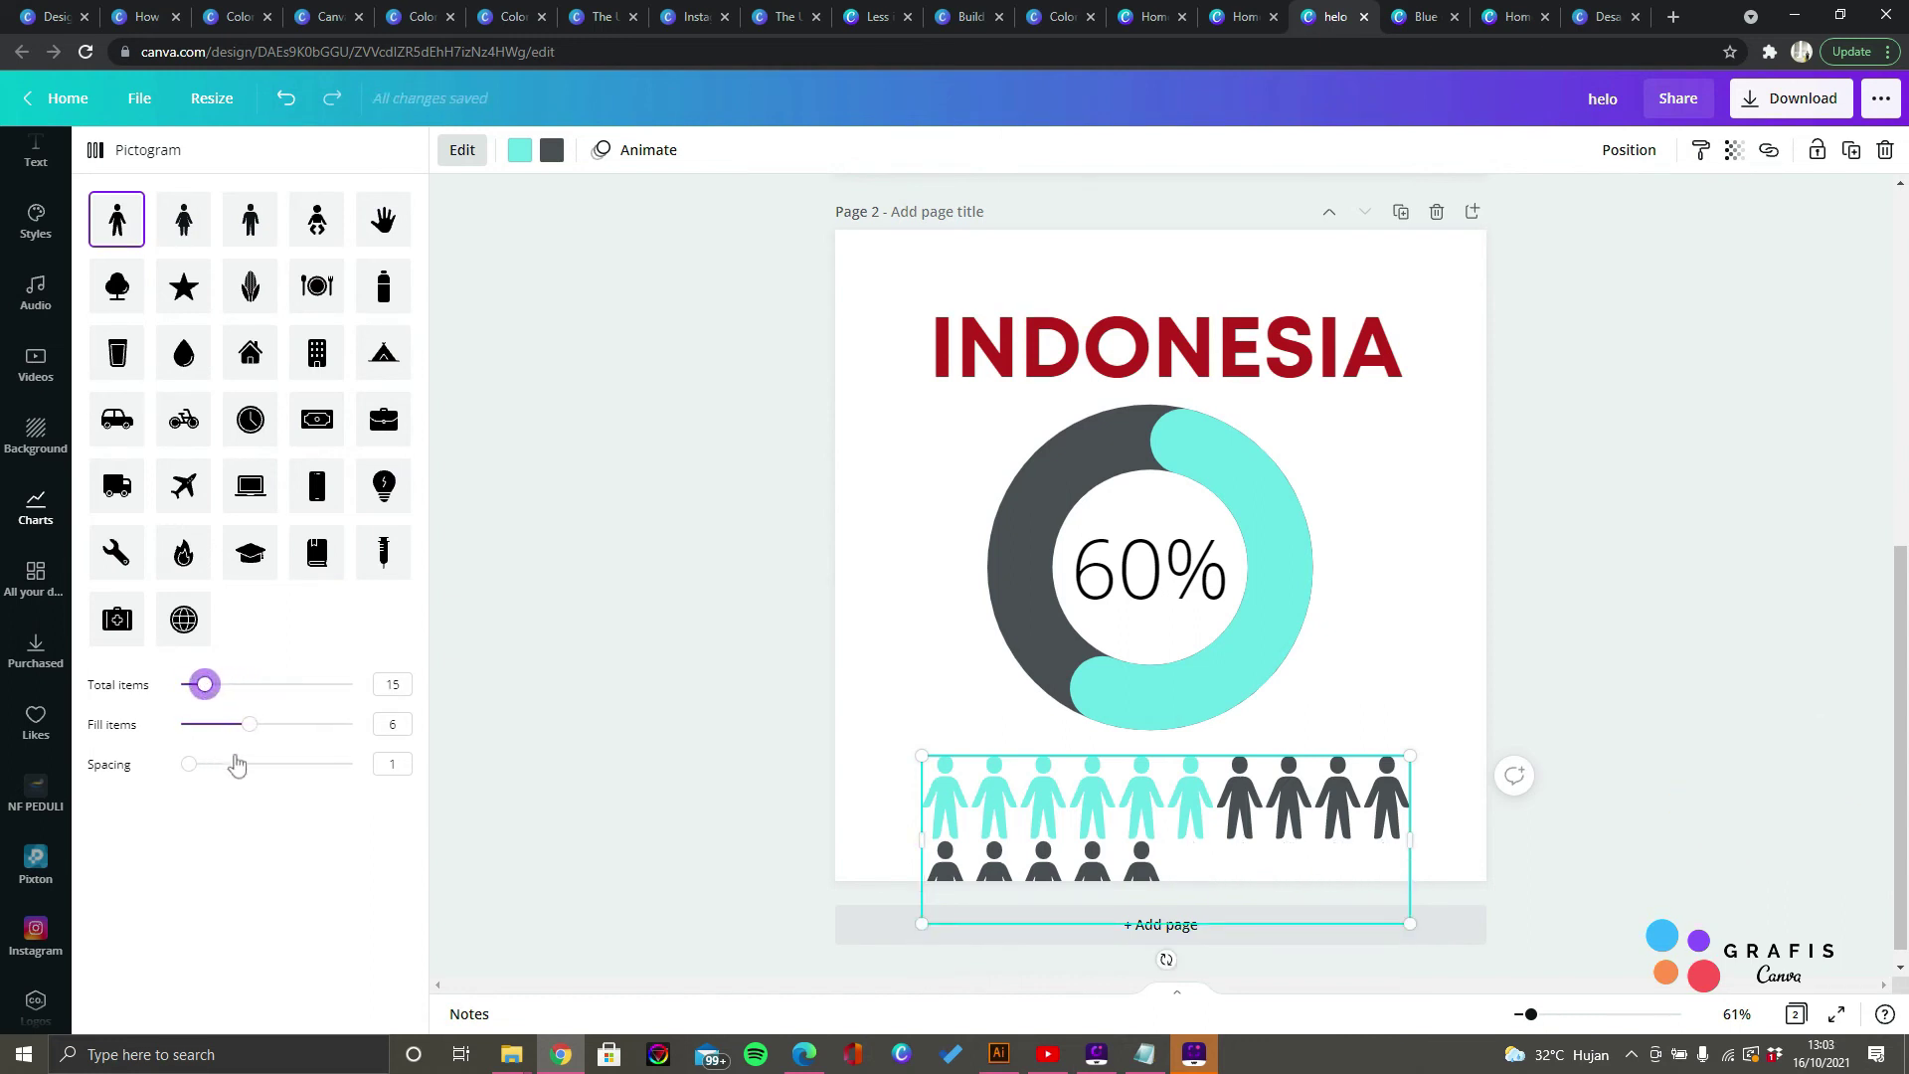
pyautogui.moveTo(1152, 807); pyautogui.dragTo(1162, 728)
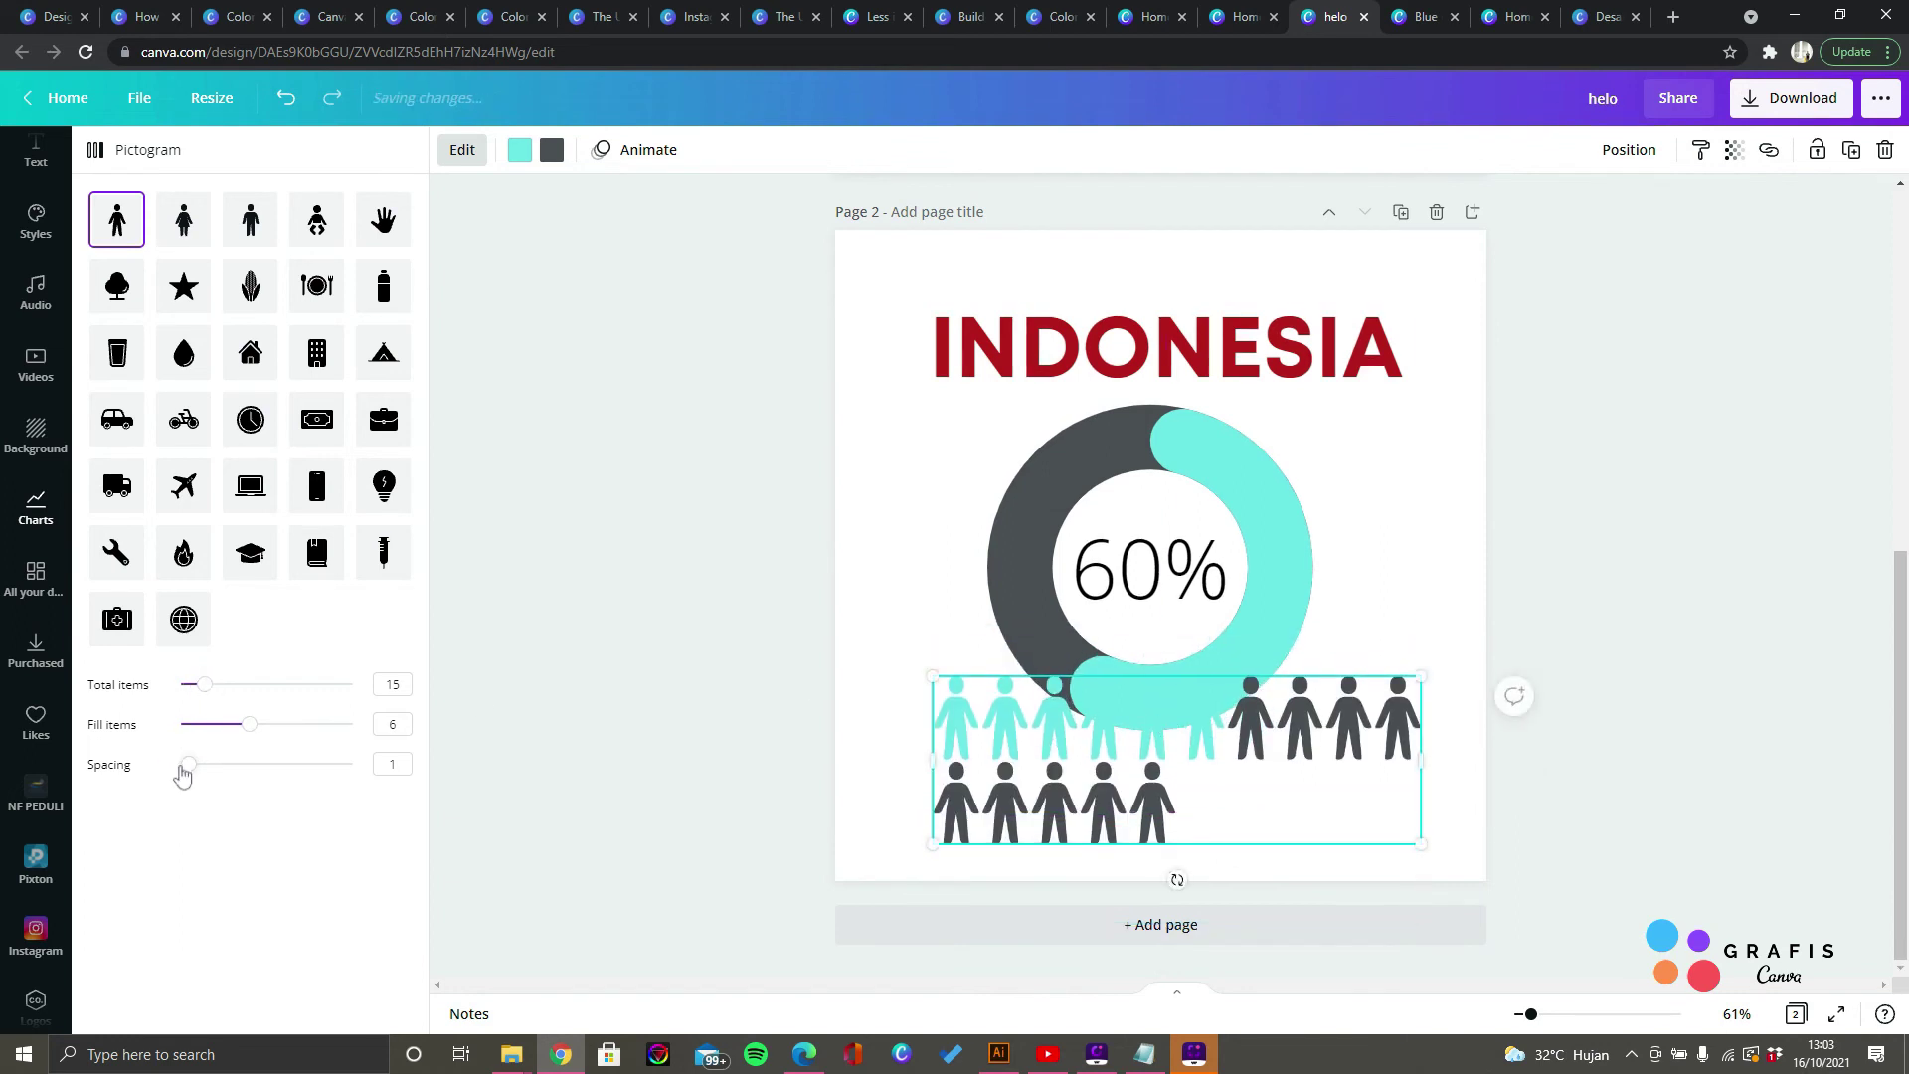
pyautogui.moveTo(189, 764); pyautogui.dragTo(215, 686)
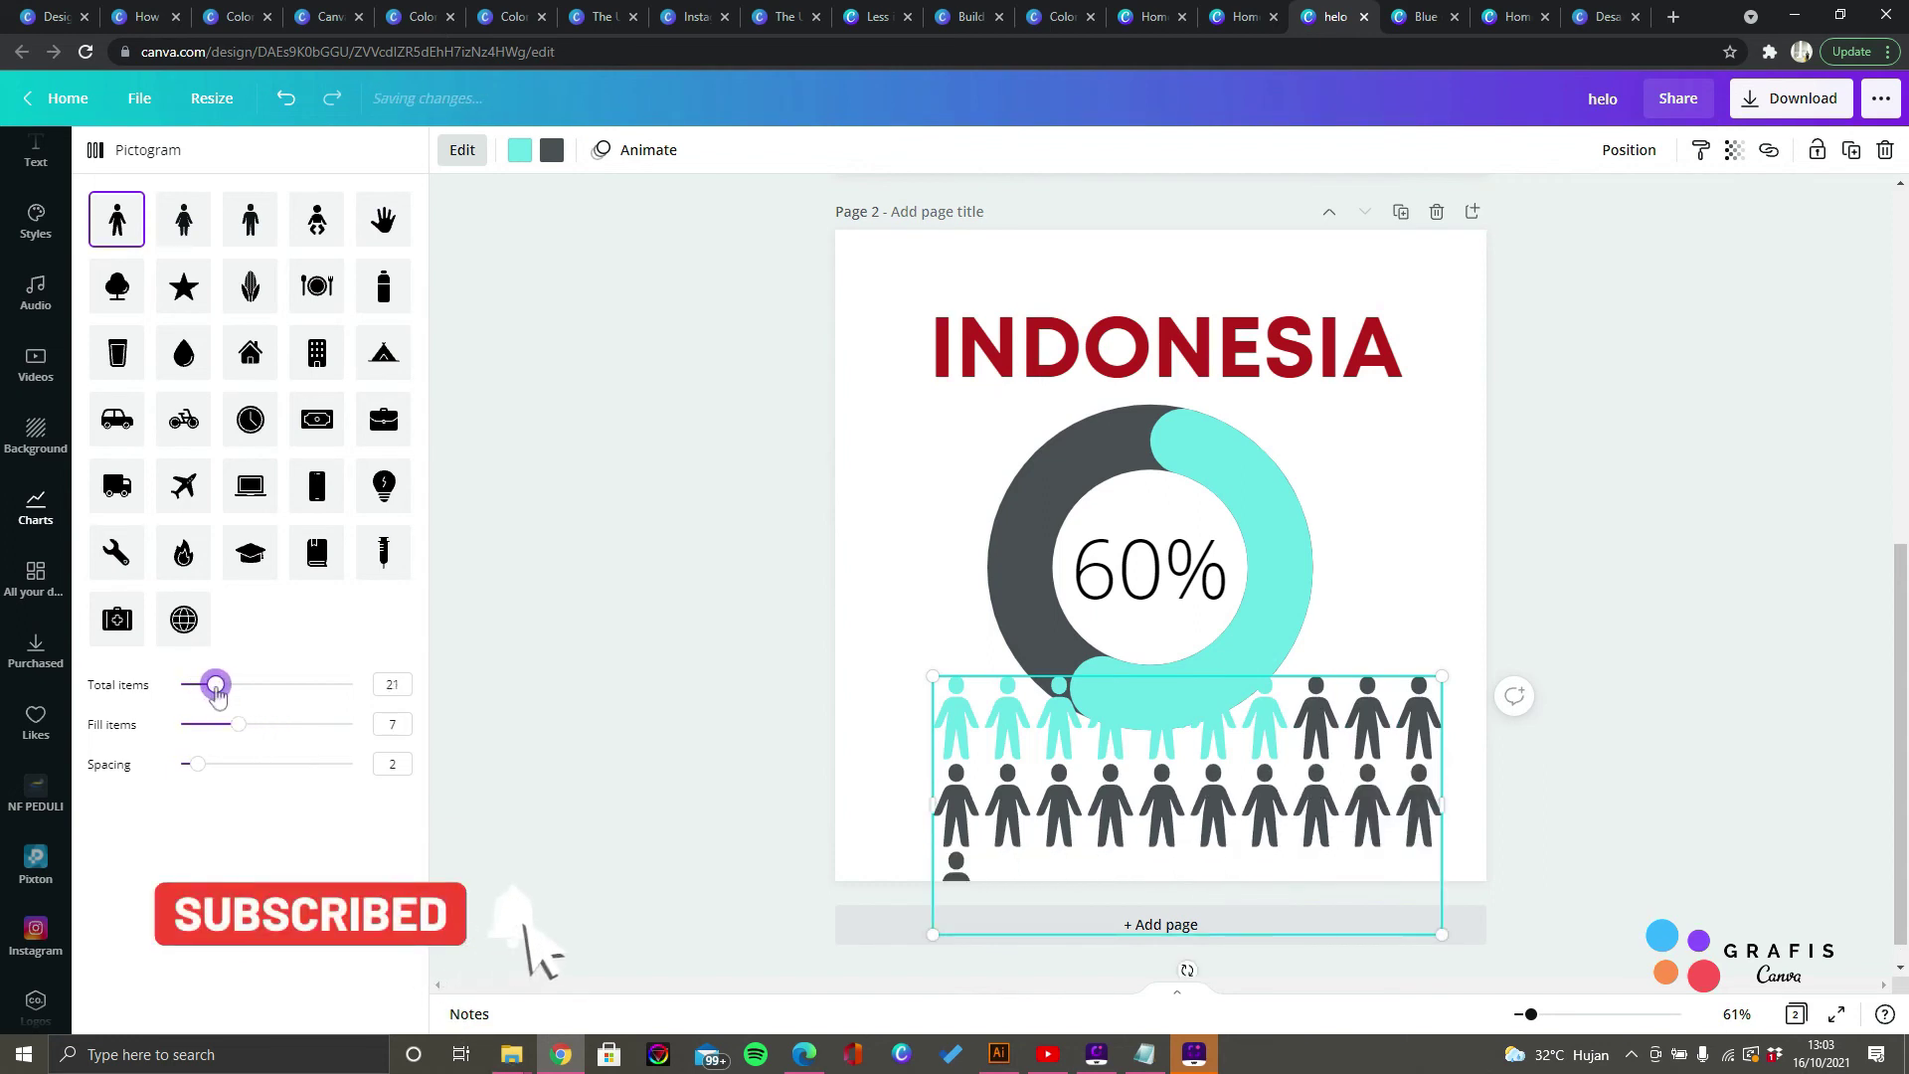
pyautogui.click(393, 684)
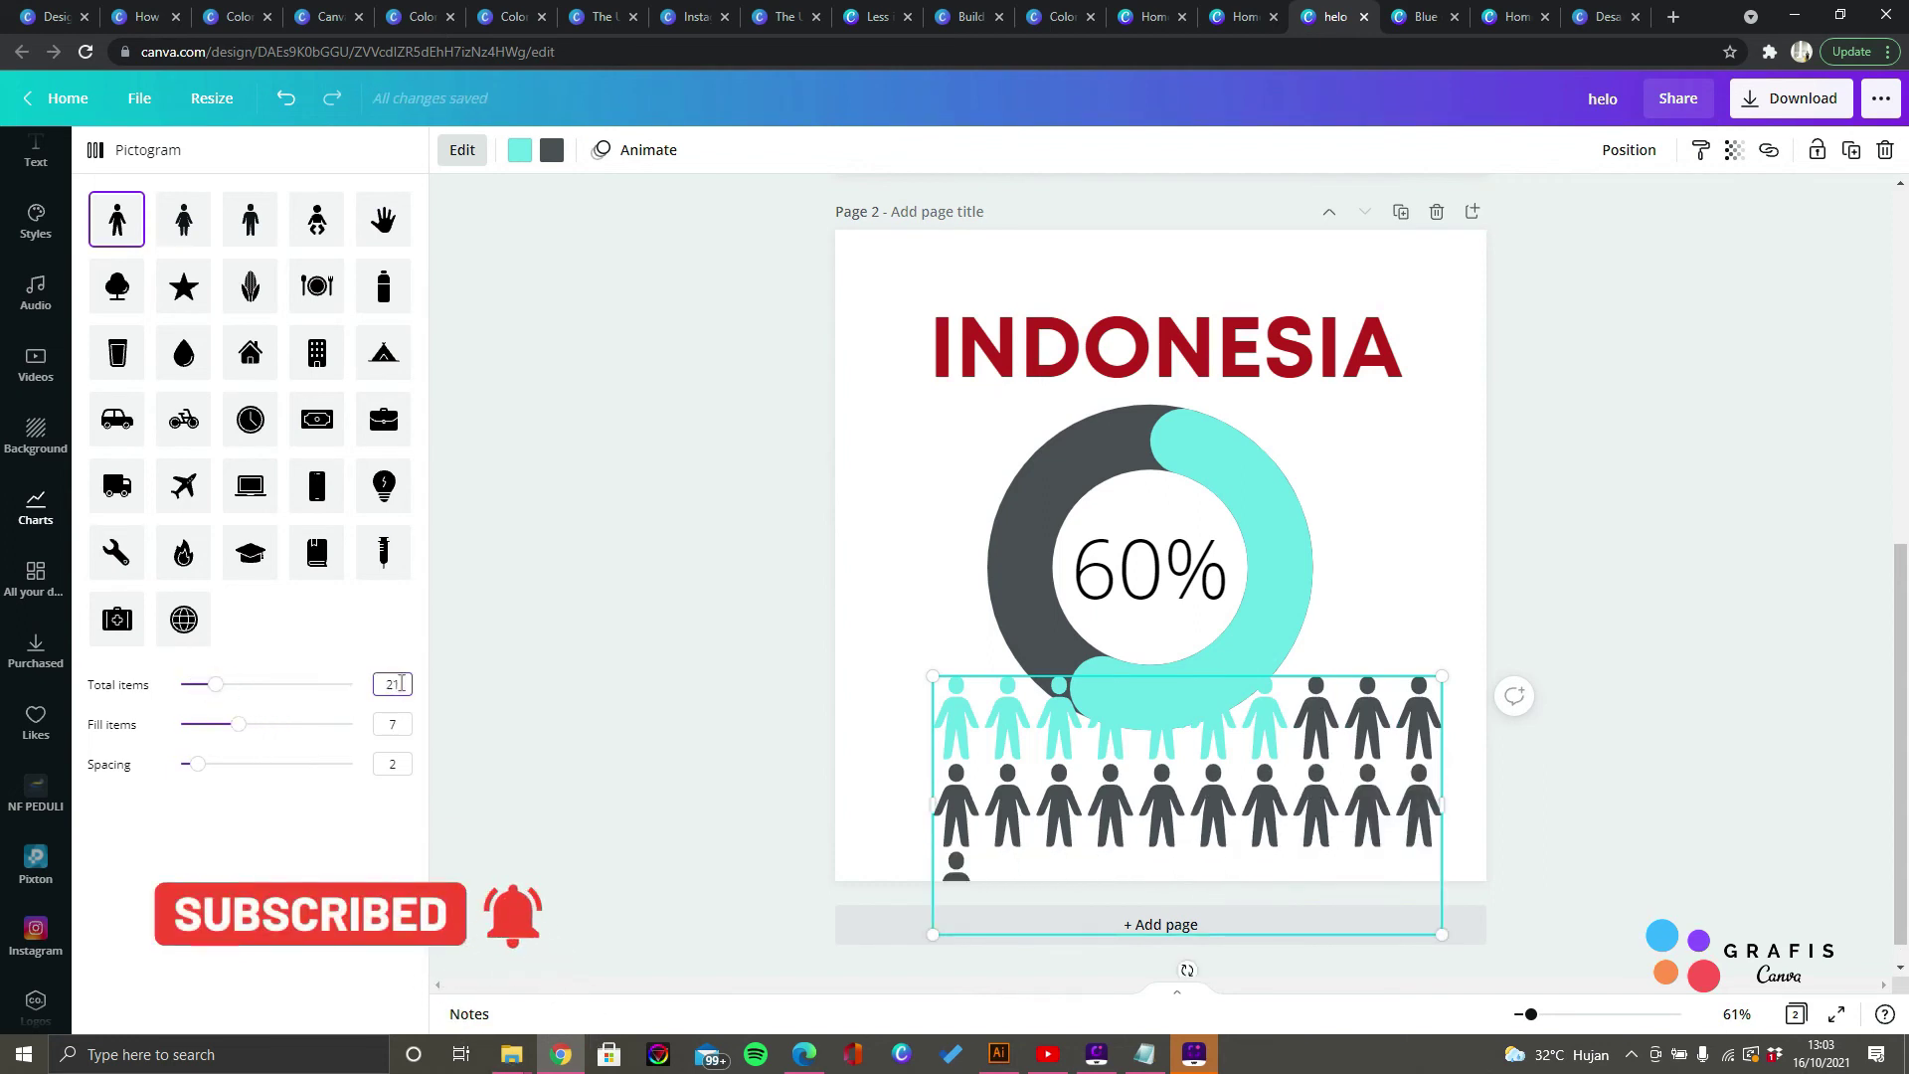
pyautogui.press('BackSpace')
pyautogui.write('0')
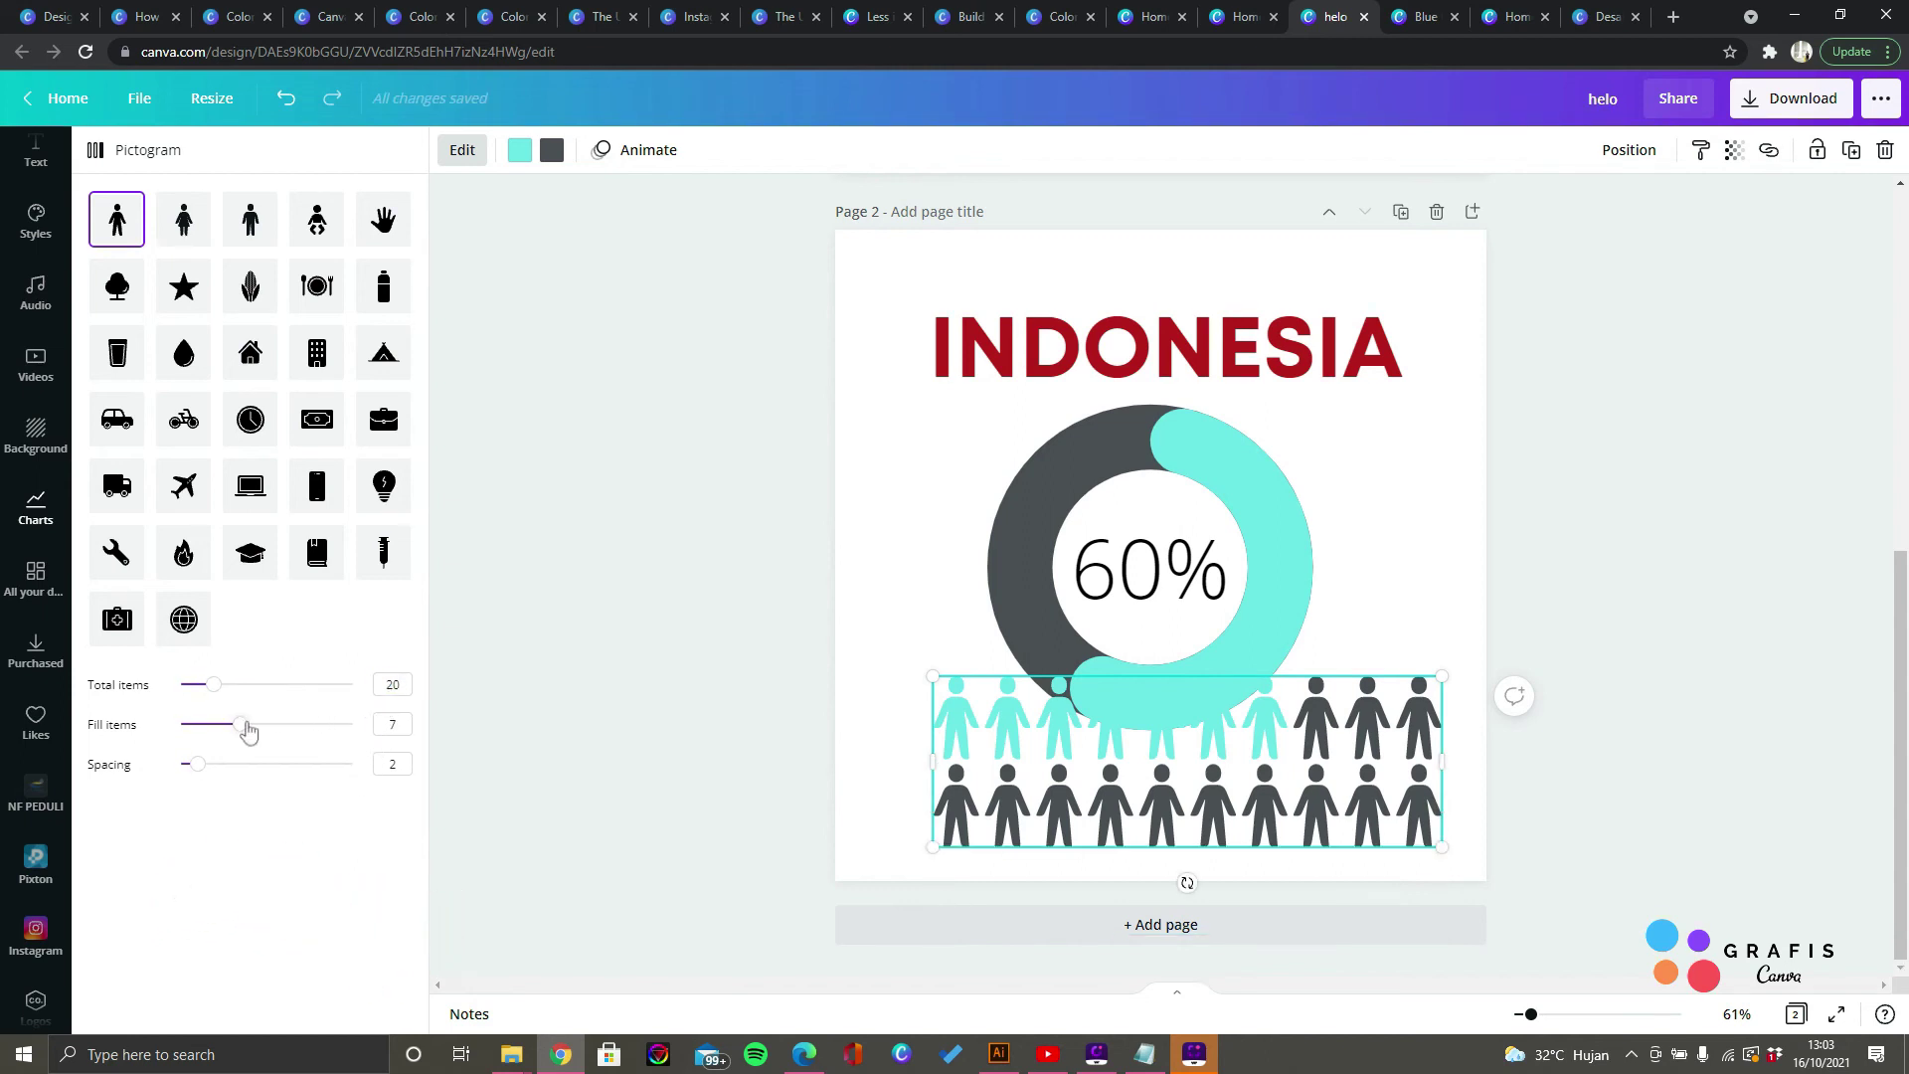
# Step: Set the number of filled items in the pictogram to 5
pyautogui.click(402, 689)
pyautogui.doubleClick(404, 725)
pyautogui.write('5')
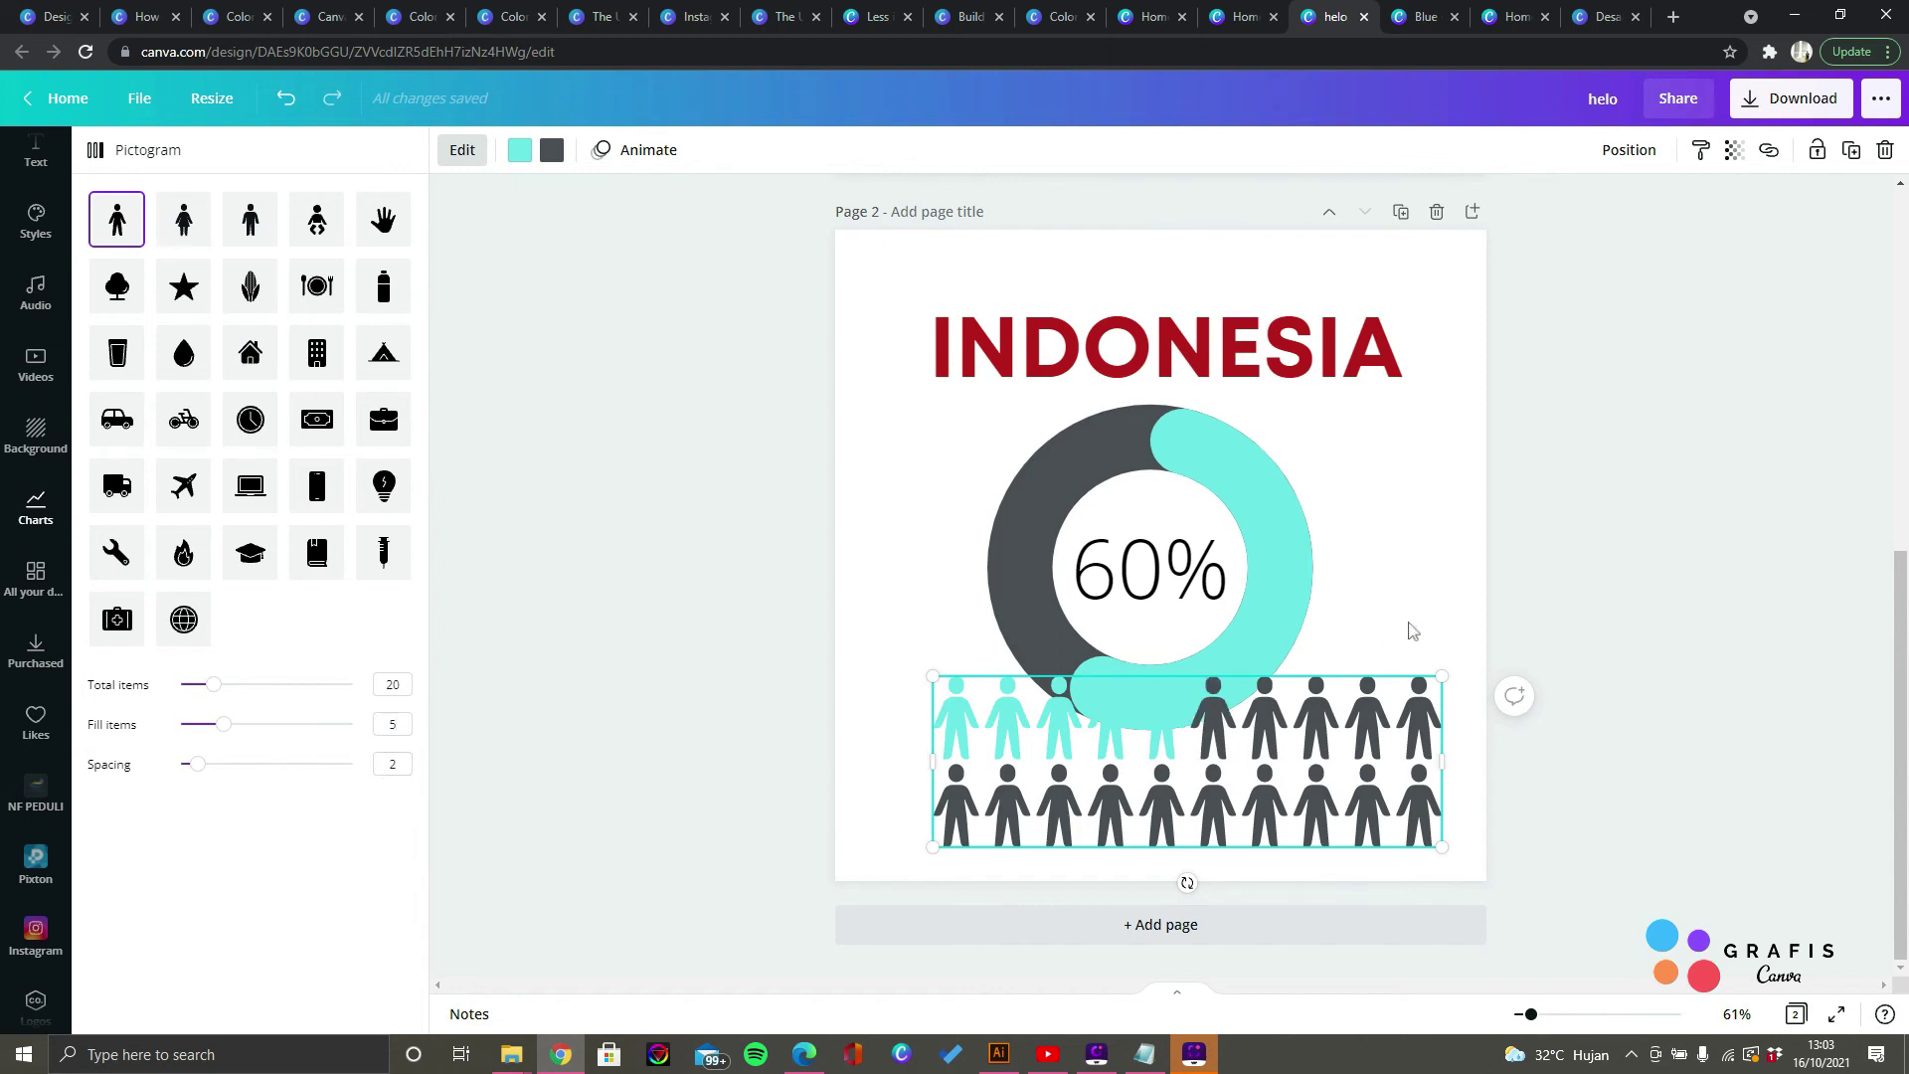
# Step: Try various pictogram icons, including baby, hand, drop, bottle, graduation cap, globe and first-aid kit, and settle on the light bulb
pyautogui.click(182, 219)
pyautogui.click(250, 219)
pyautogui.click(316, 218)
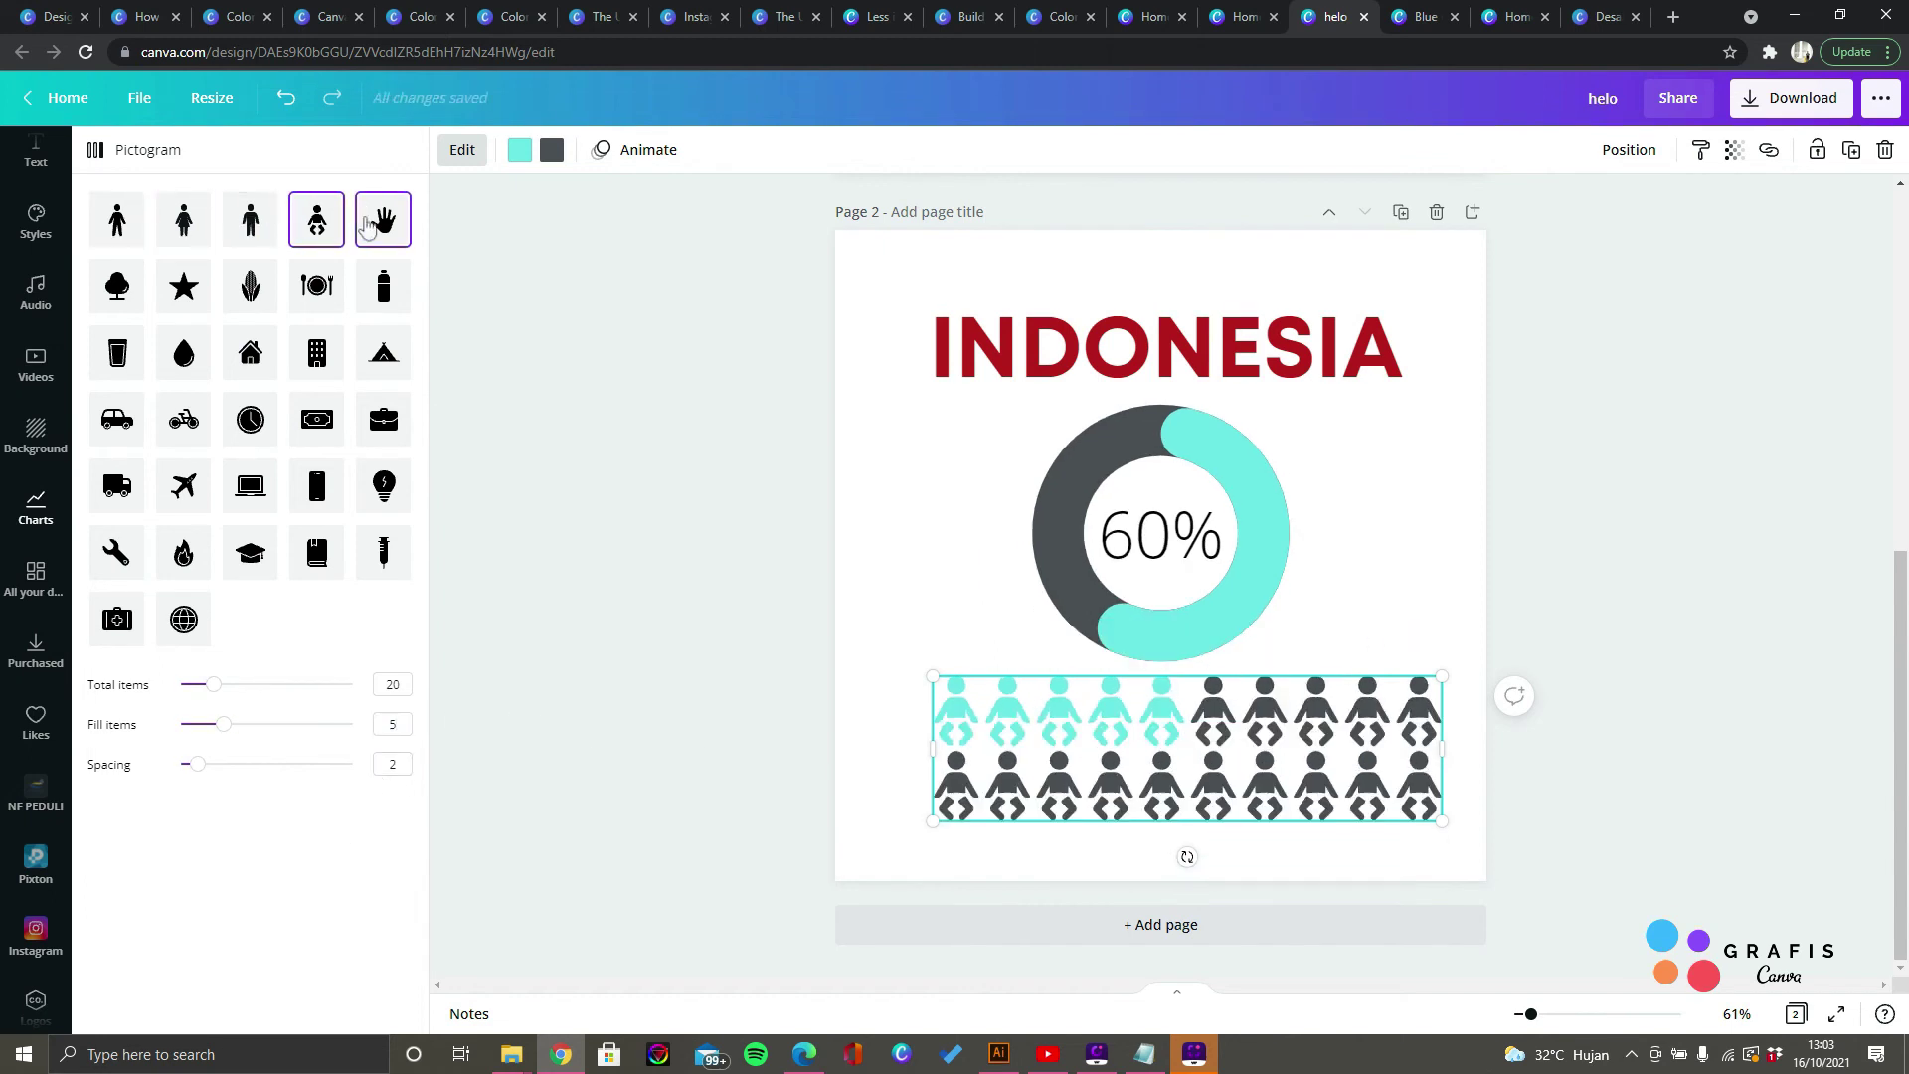
pyautogui.click(382, 222)
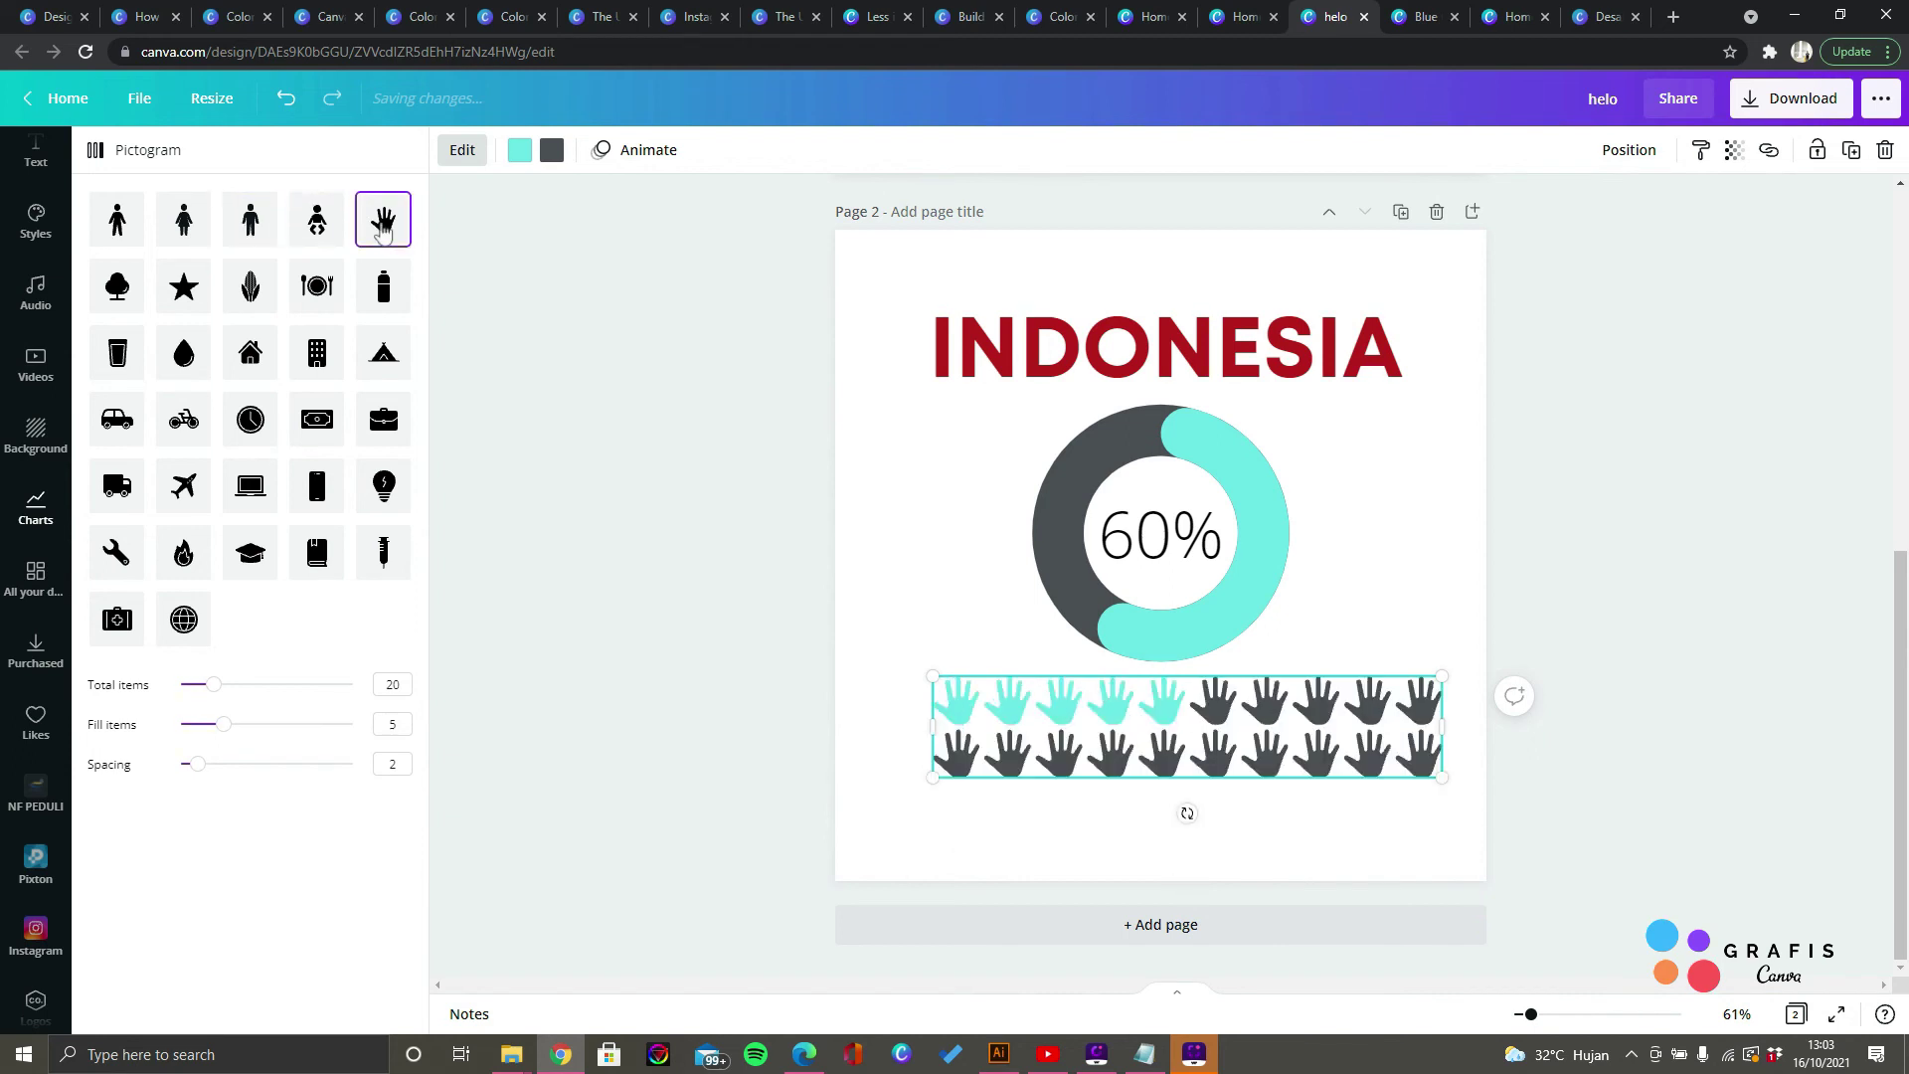
pyautogui.click(183, 358)
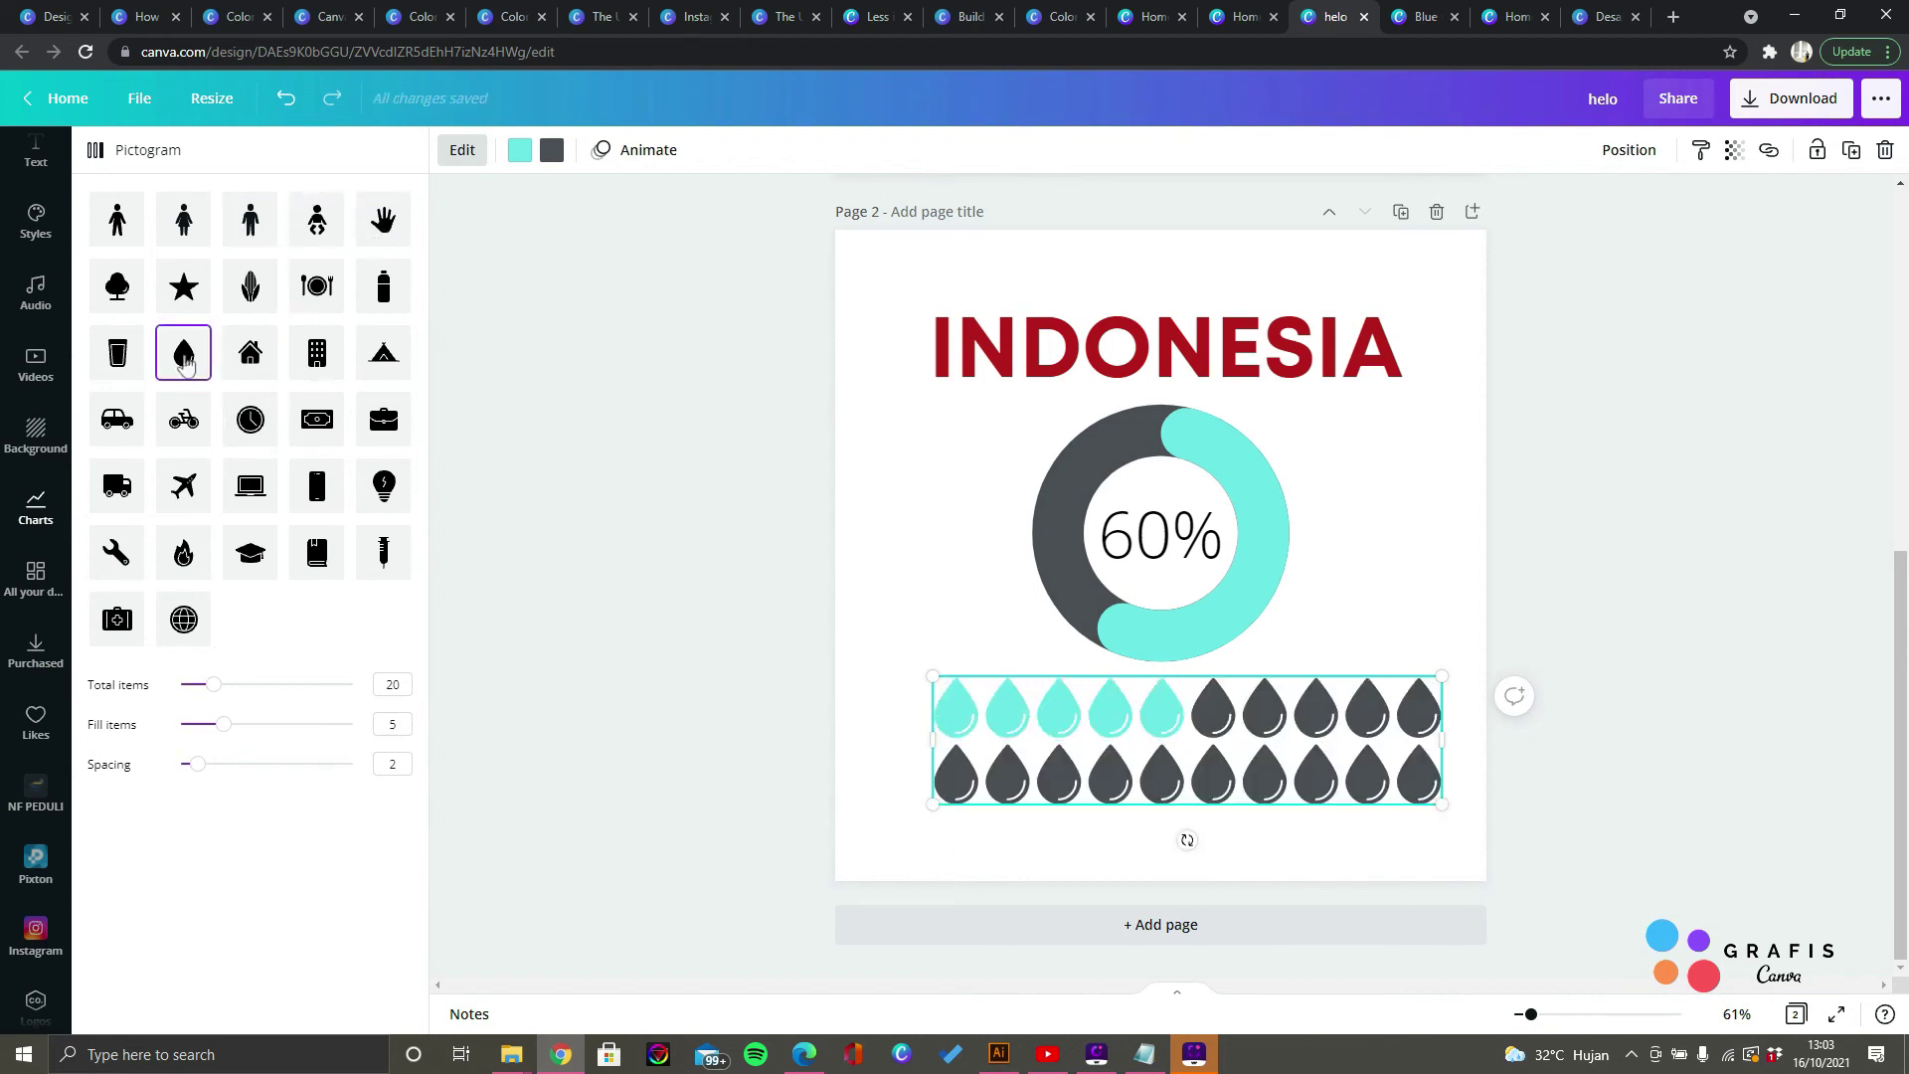
pyautogui.click(132, 300)
pyautogui.click(381, 292)
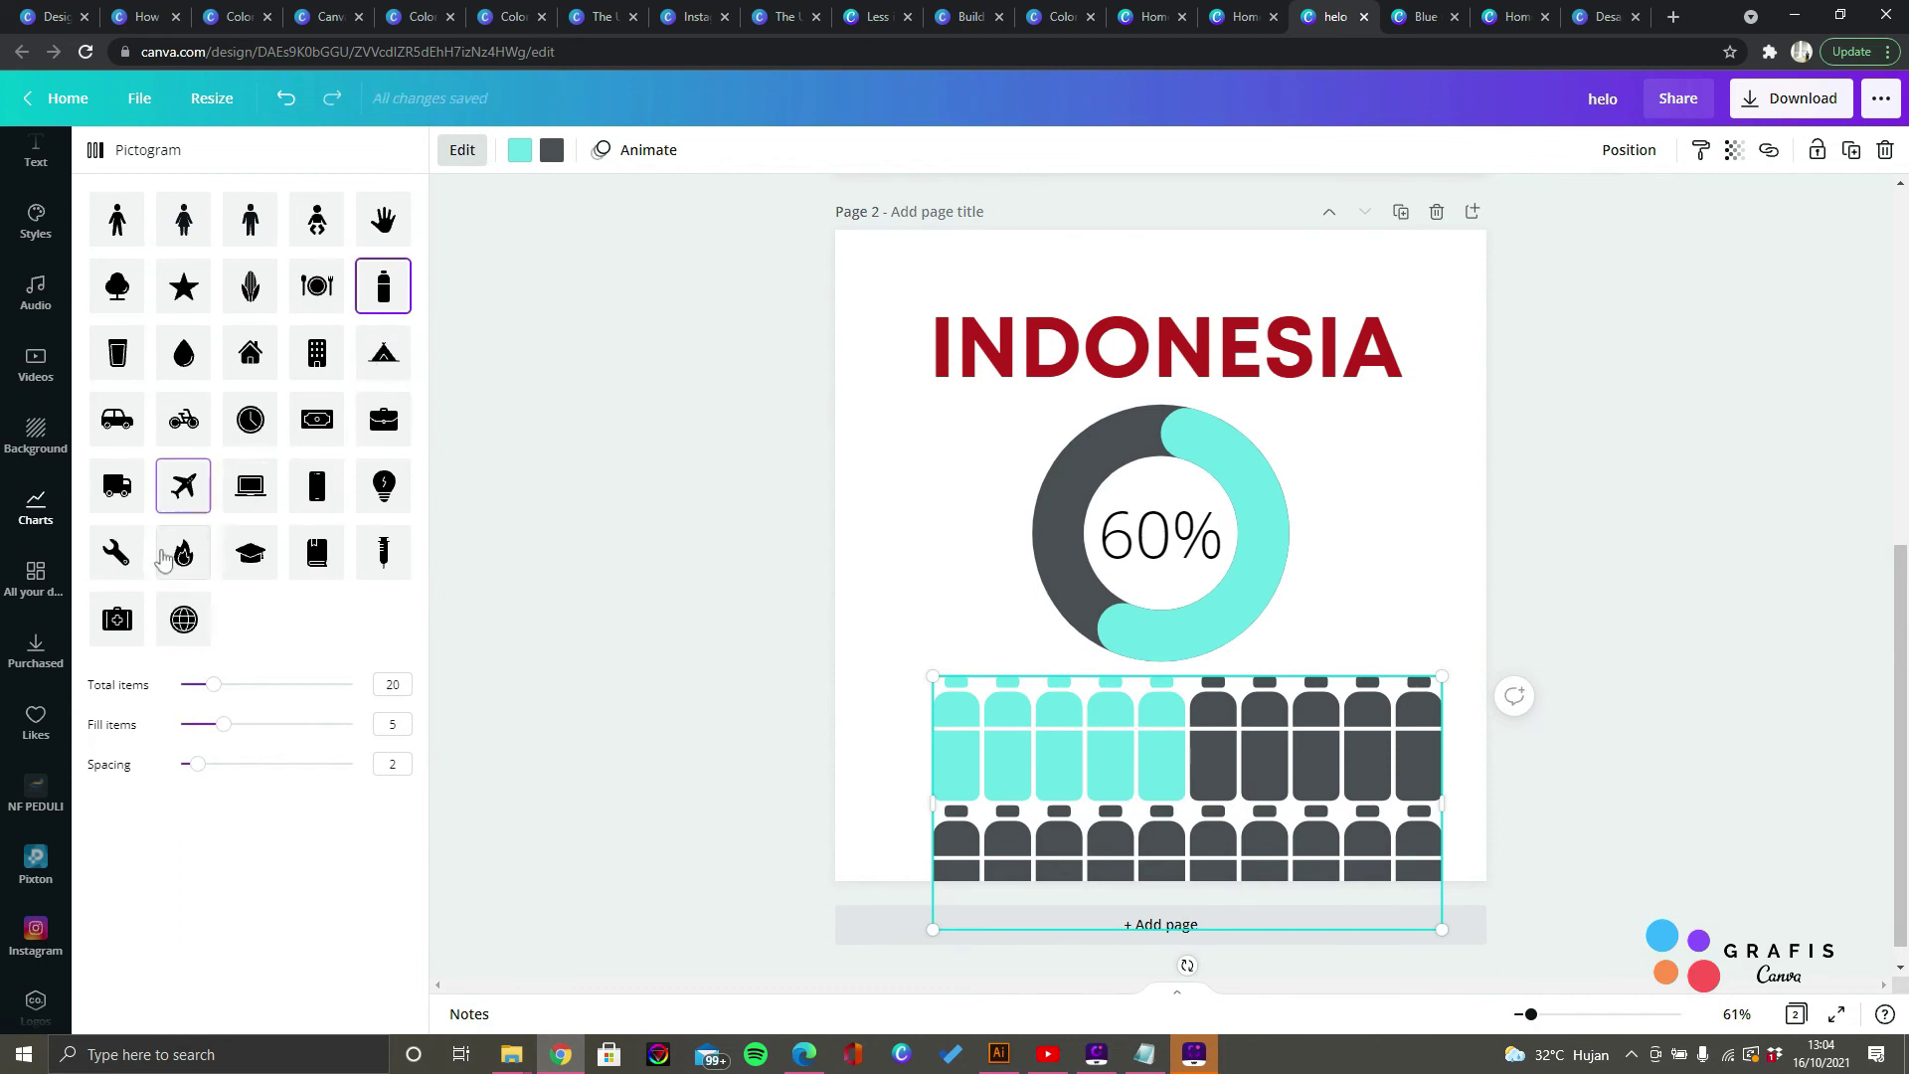
pyautogui.click(245, 556)
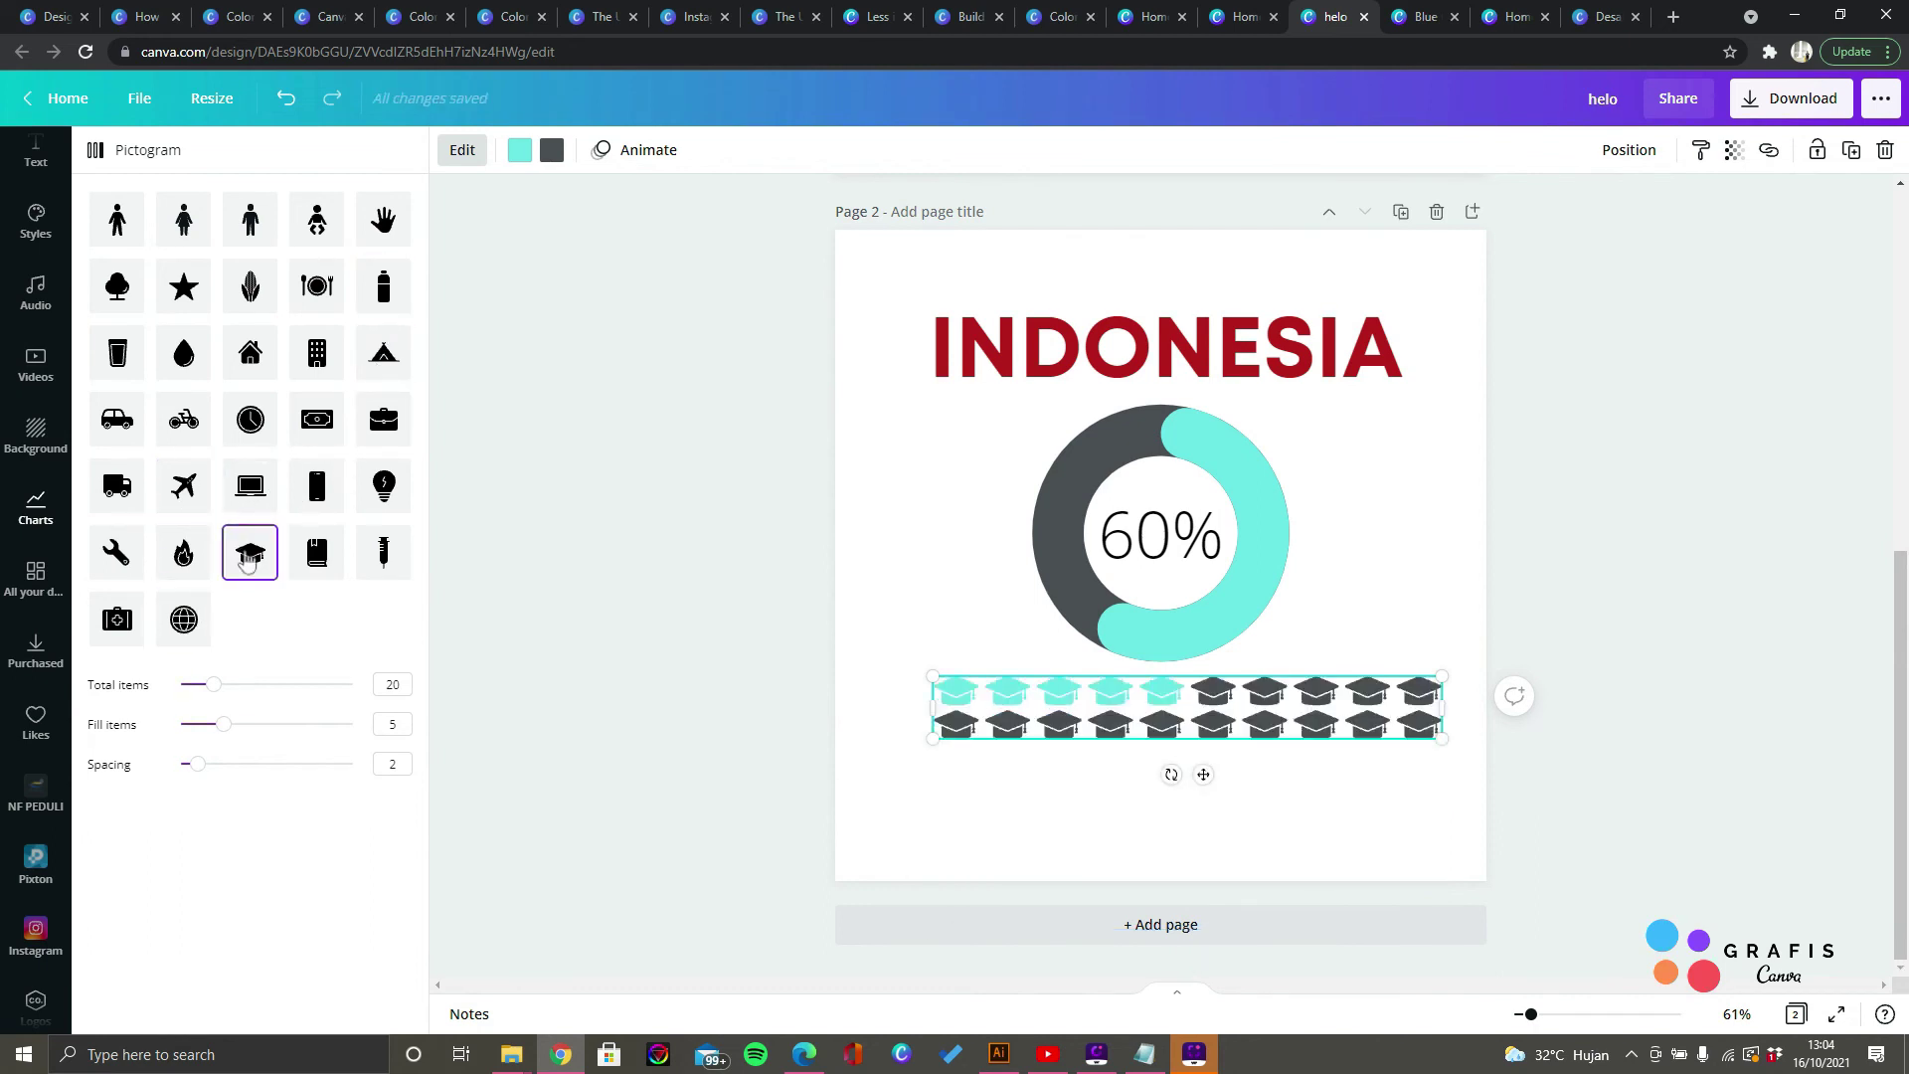
pyautogui.click(189, 622)
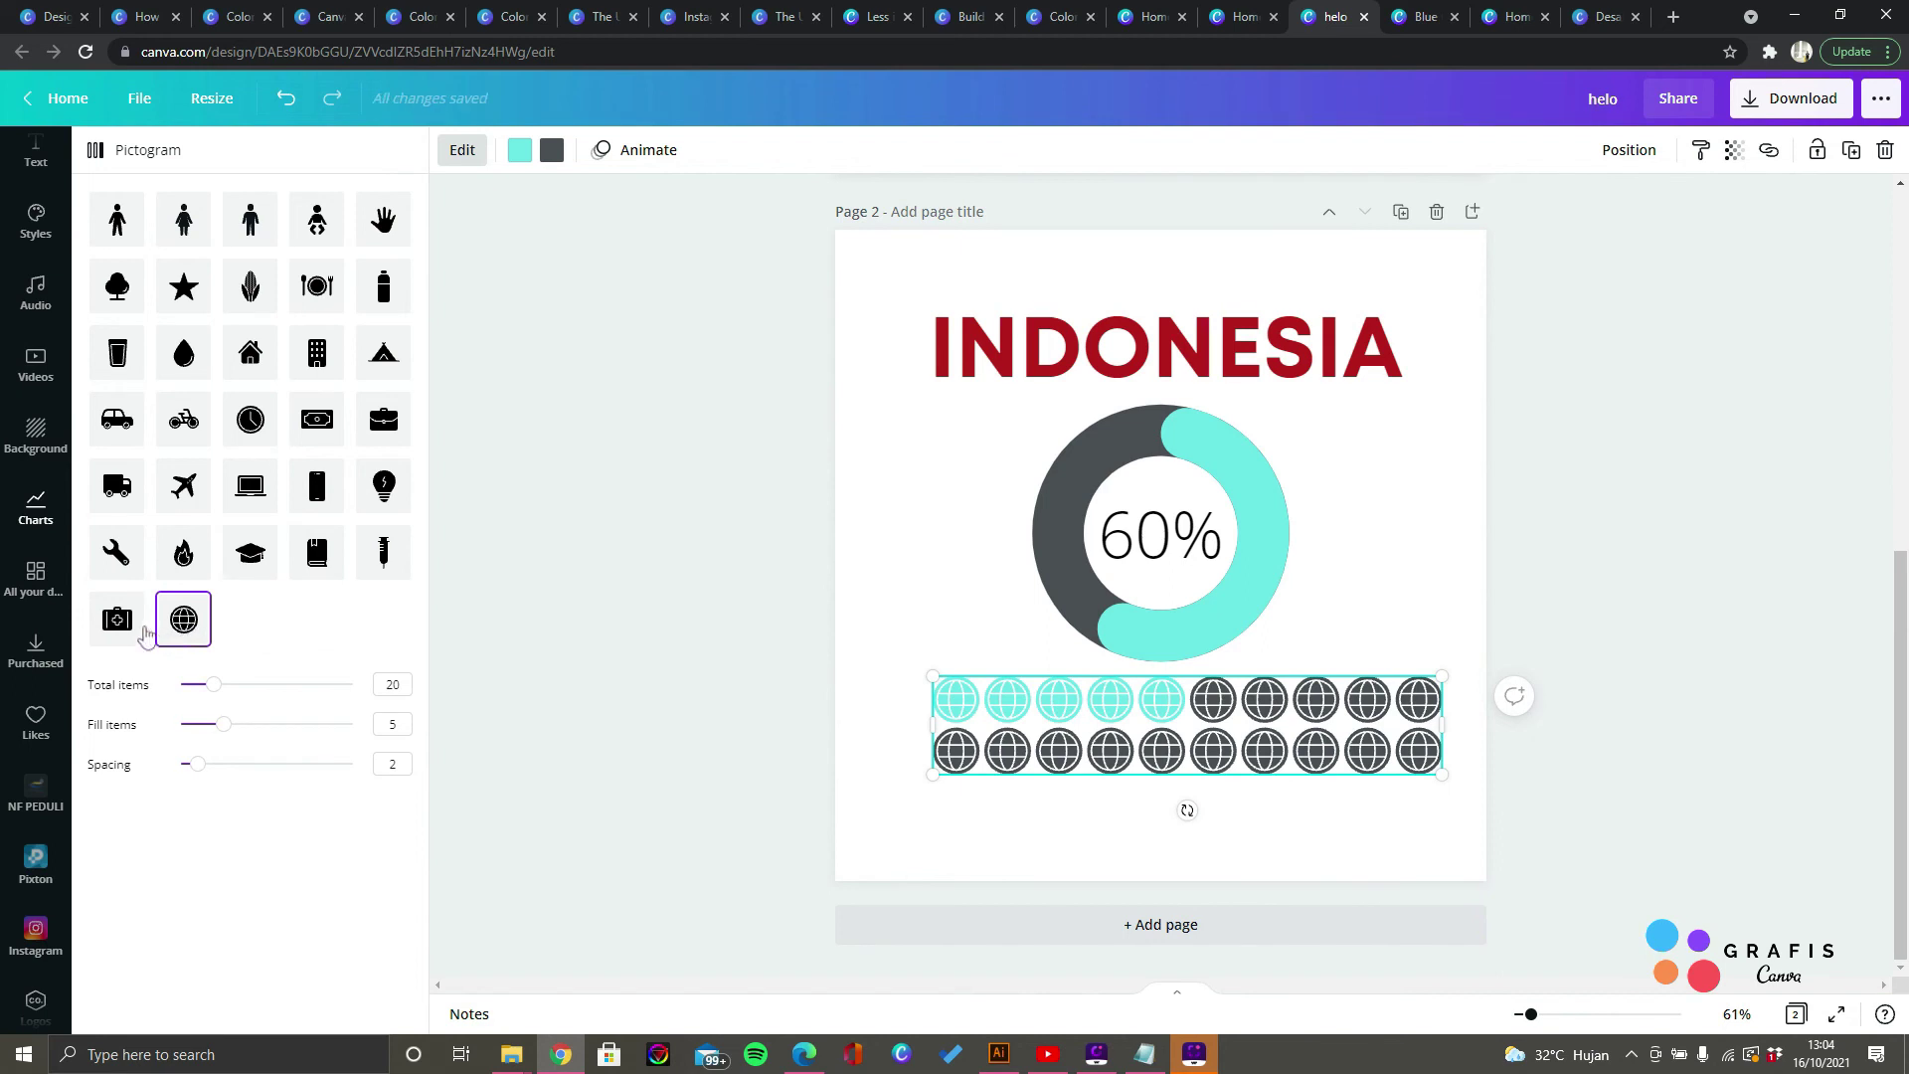
pyautogui.click(120, 632)
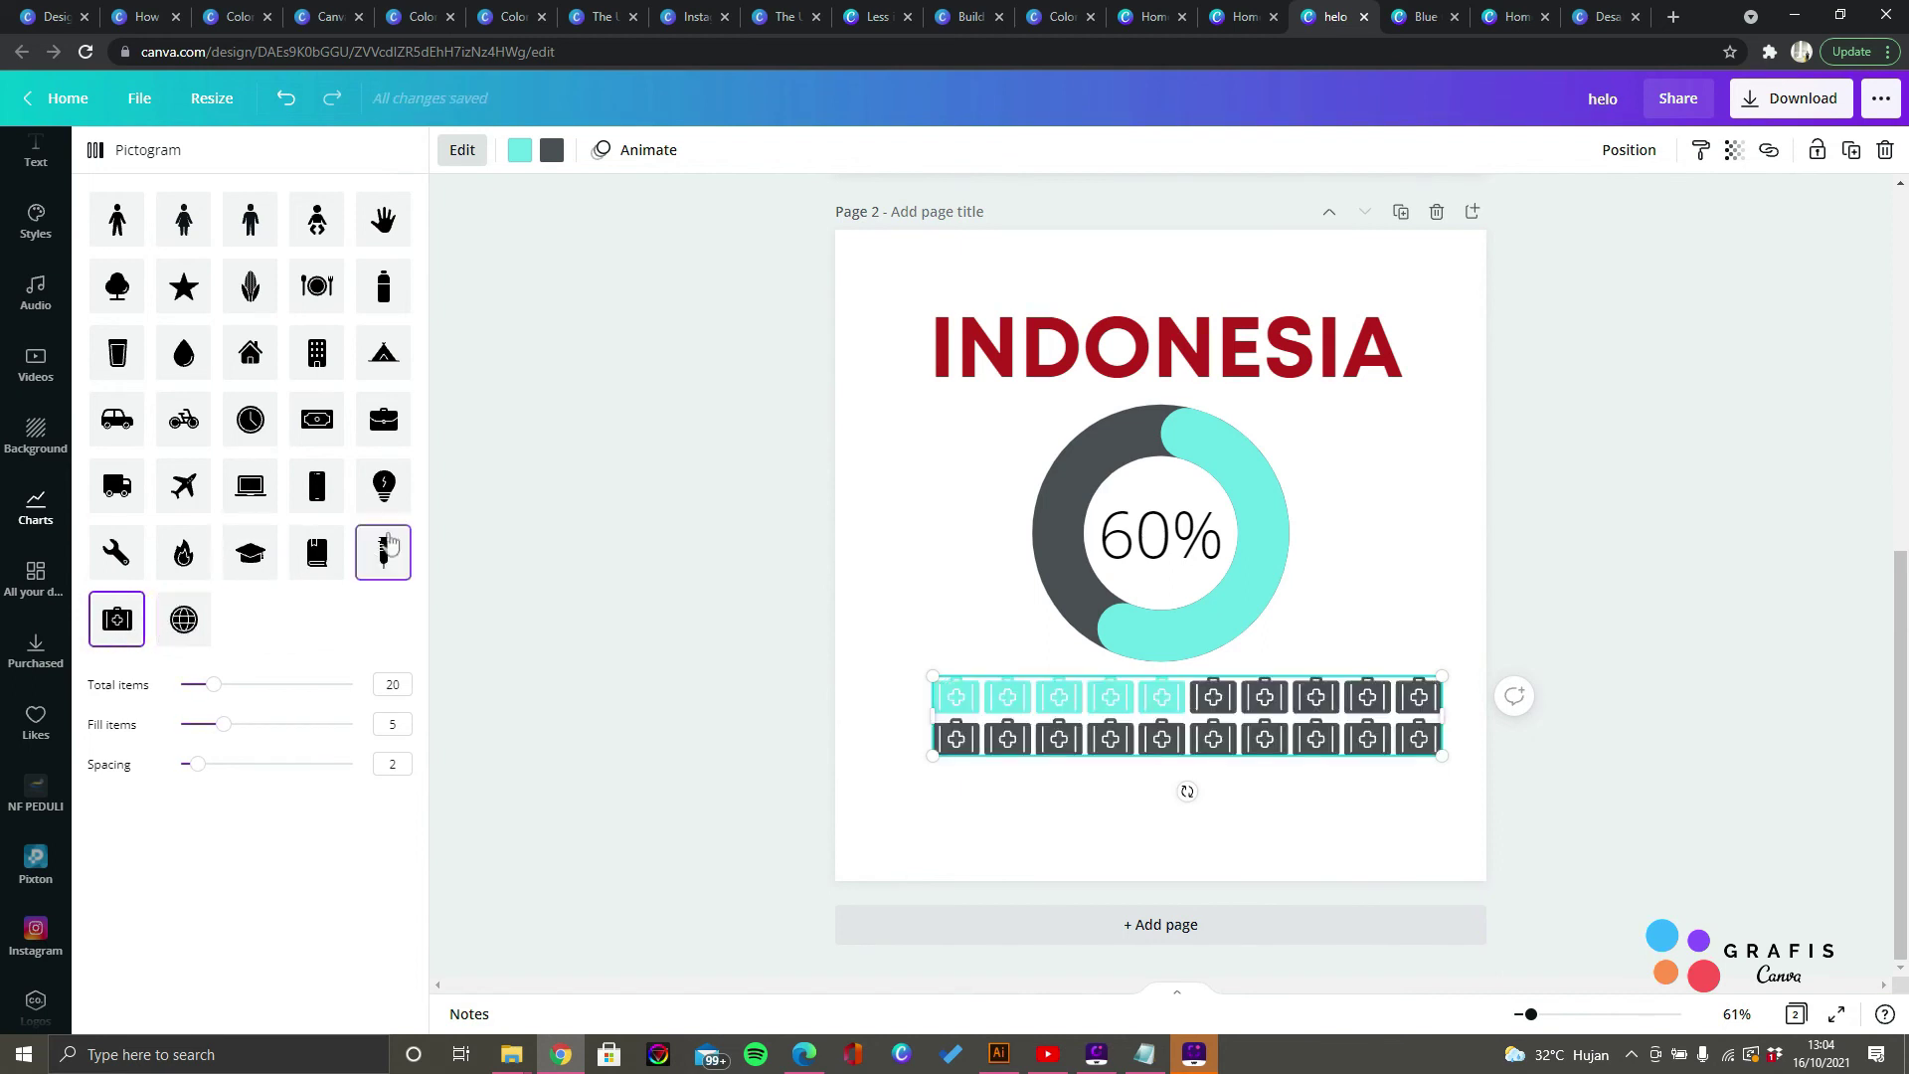
pyautogui.click(385, 491)
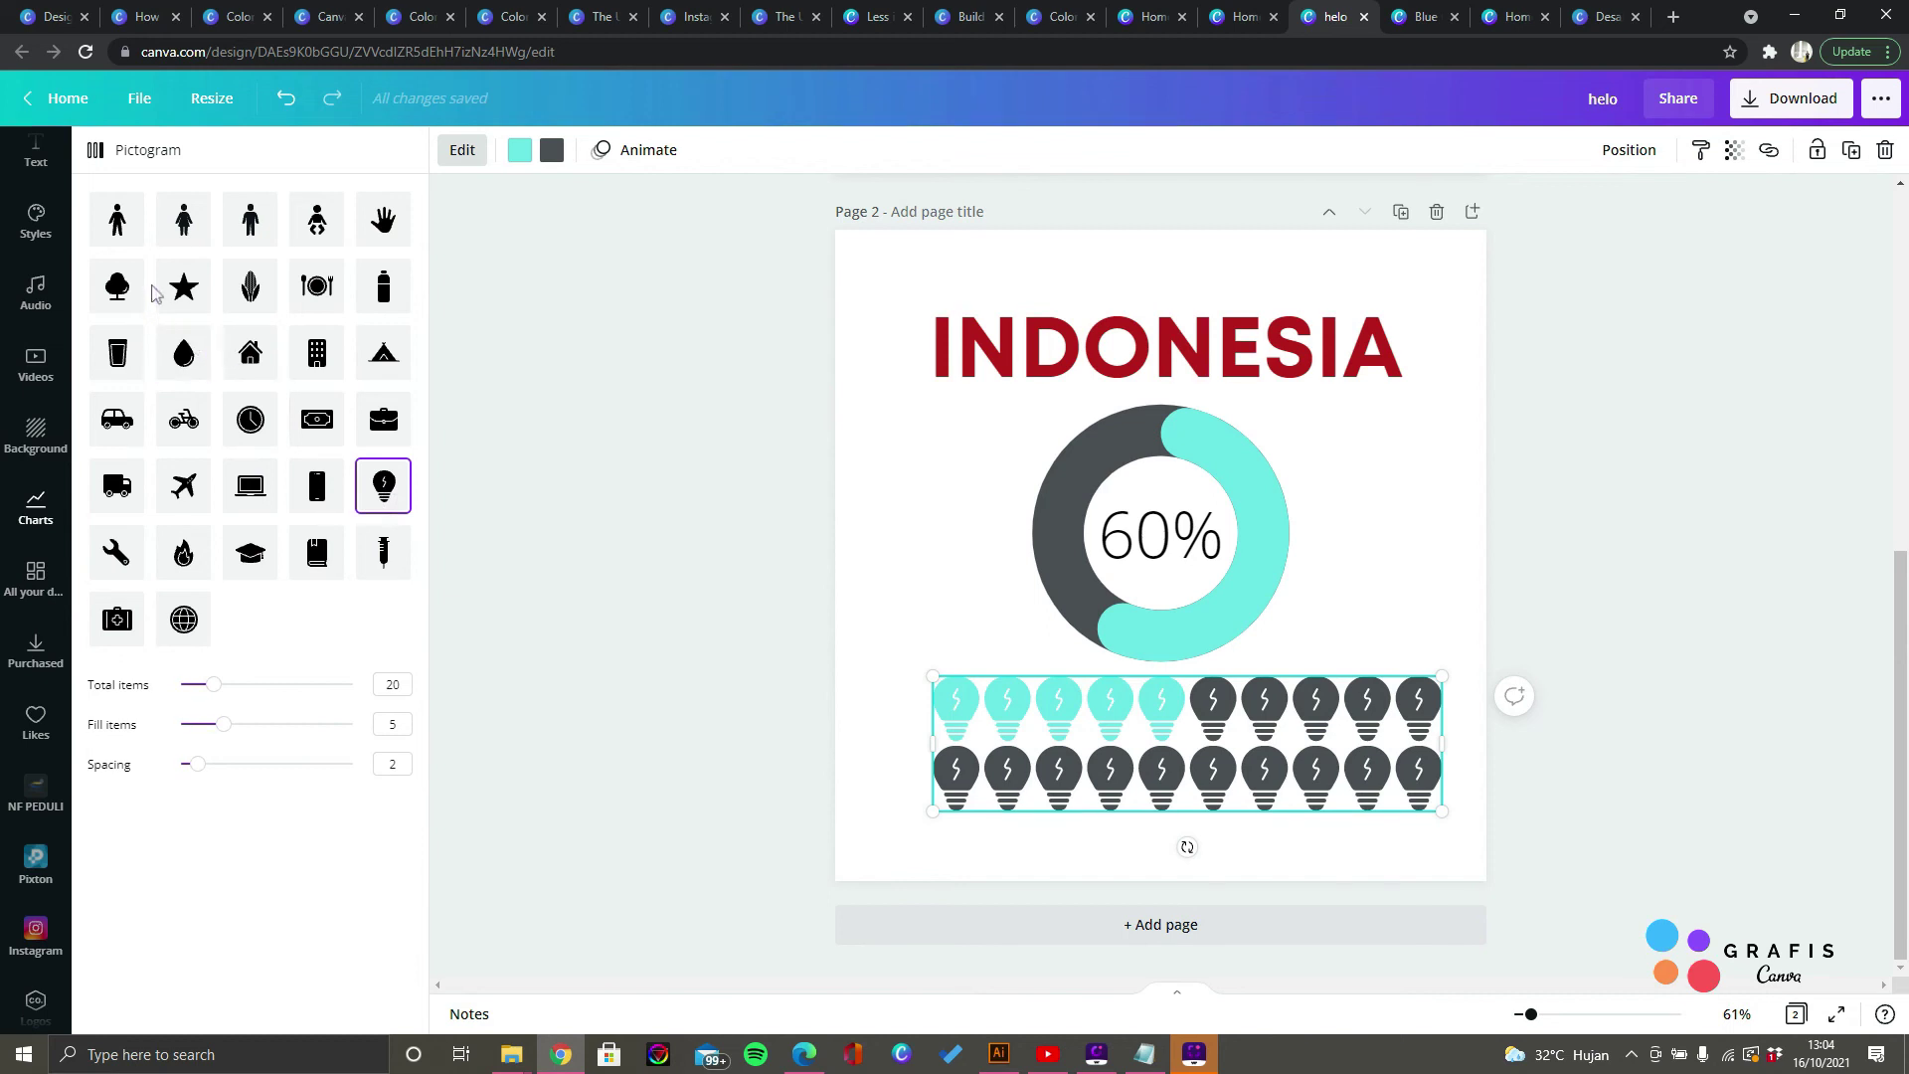
# Step: Try the person, corn, plate, house, motorcycle and car icons for the pictogram on page 2, and settle on the banknote
pyautogui.click(117, 223)
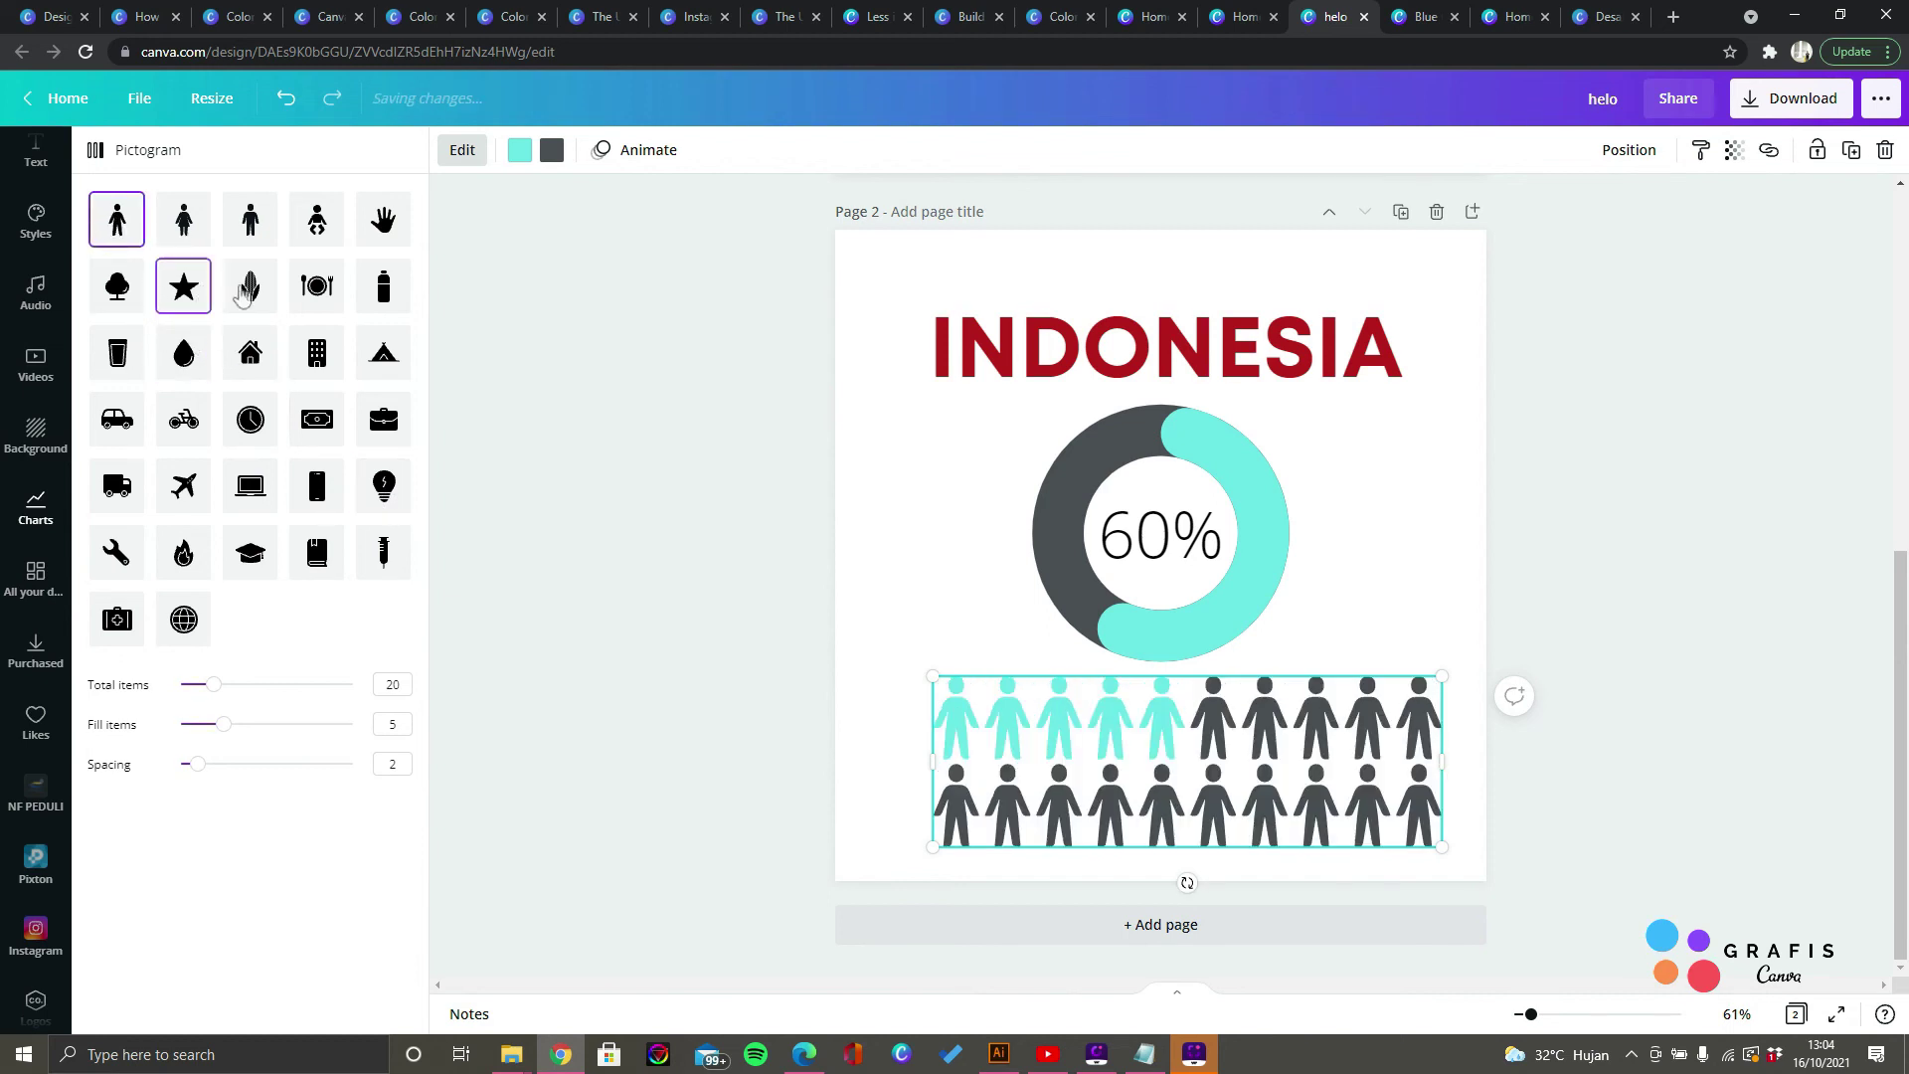
pyautogui.click(261, 288)
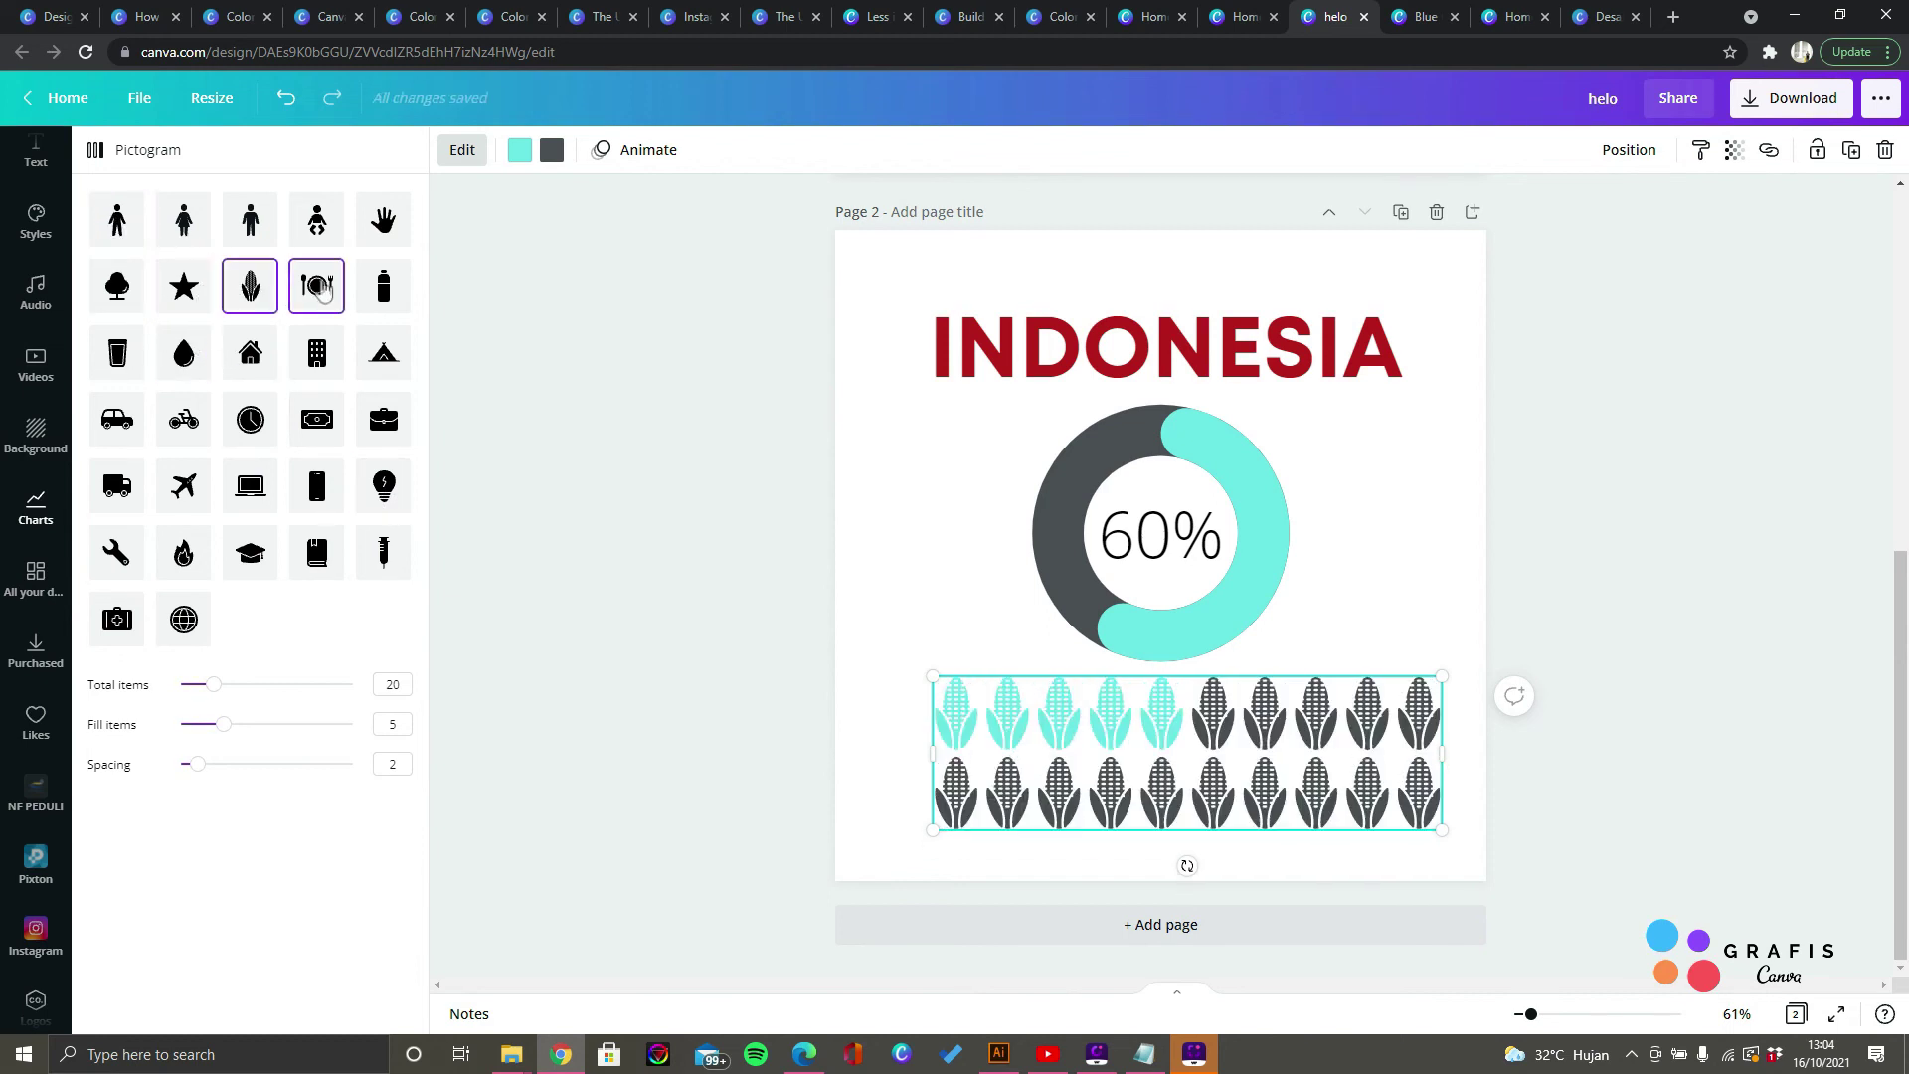
pyautogui.click(321, 288)
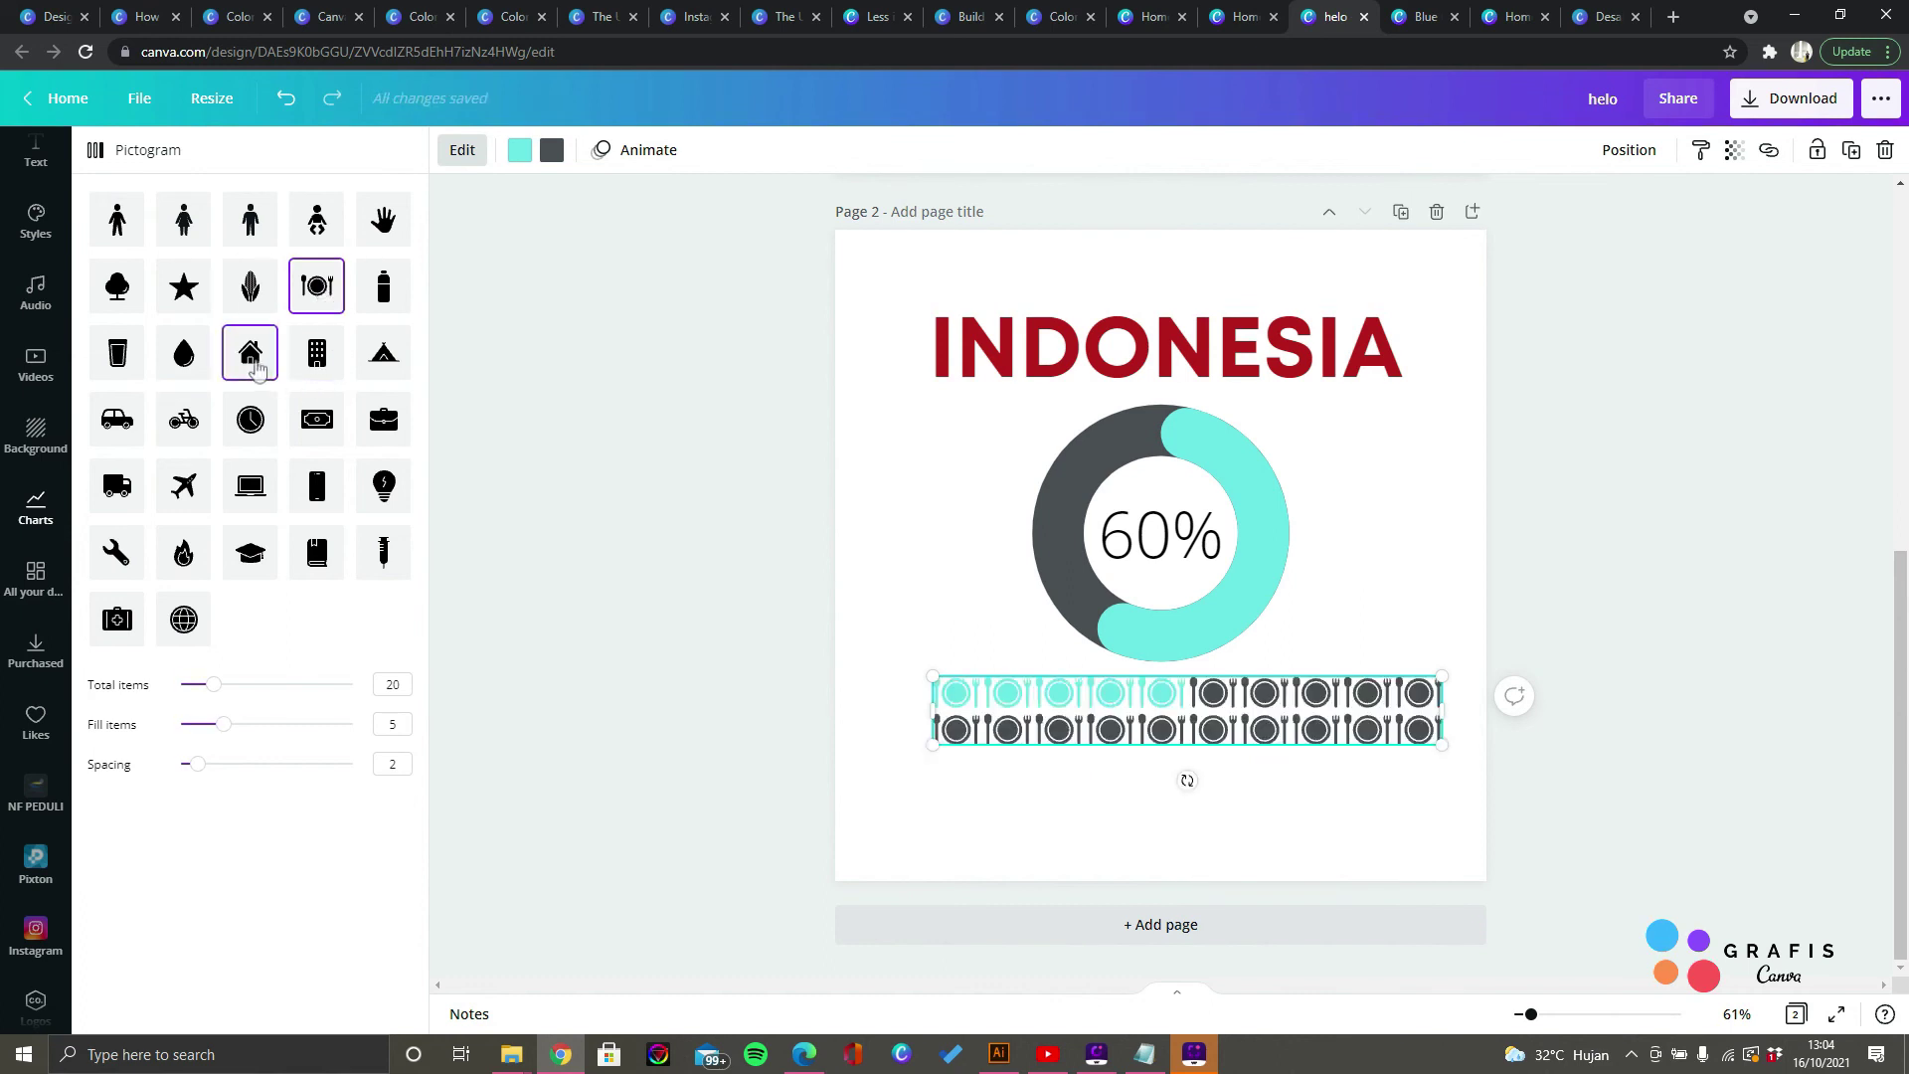
pyautogui.click(251, 358)
pyautogui.click(183, 418)
pyautogui.click(118, 418)
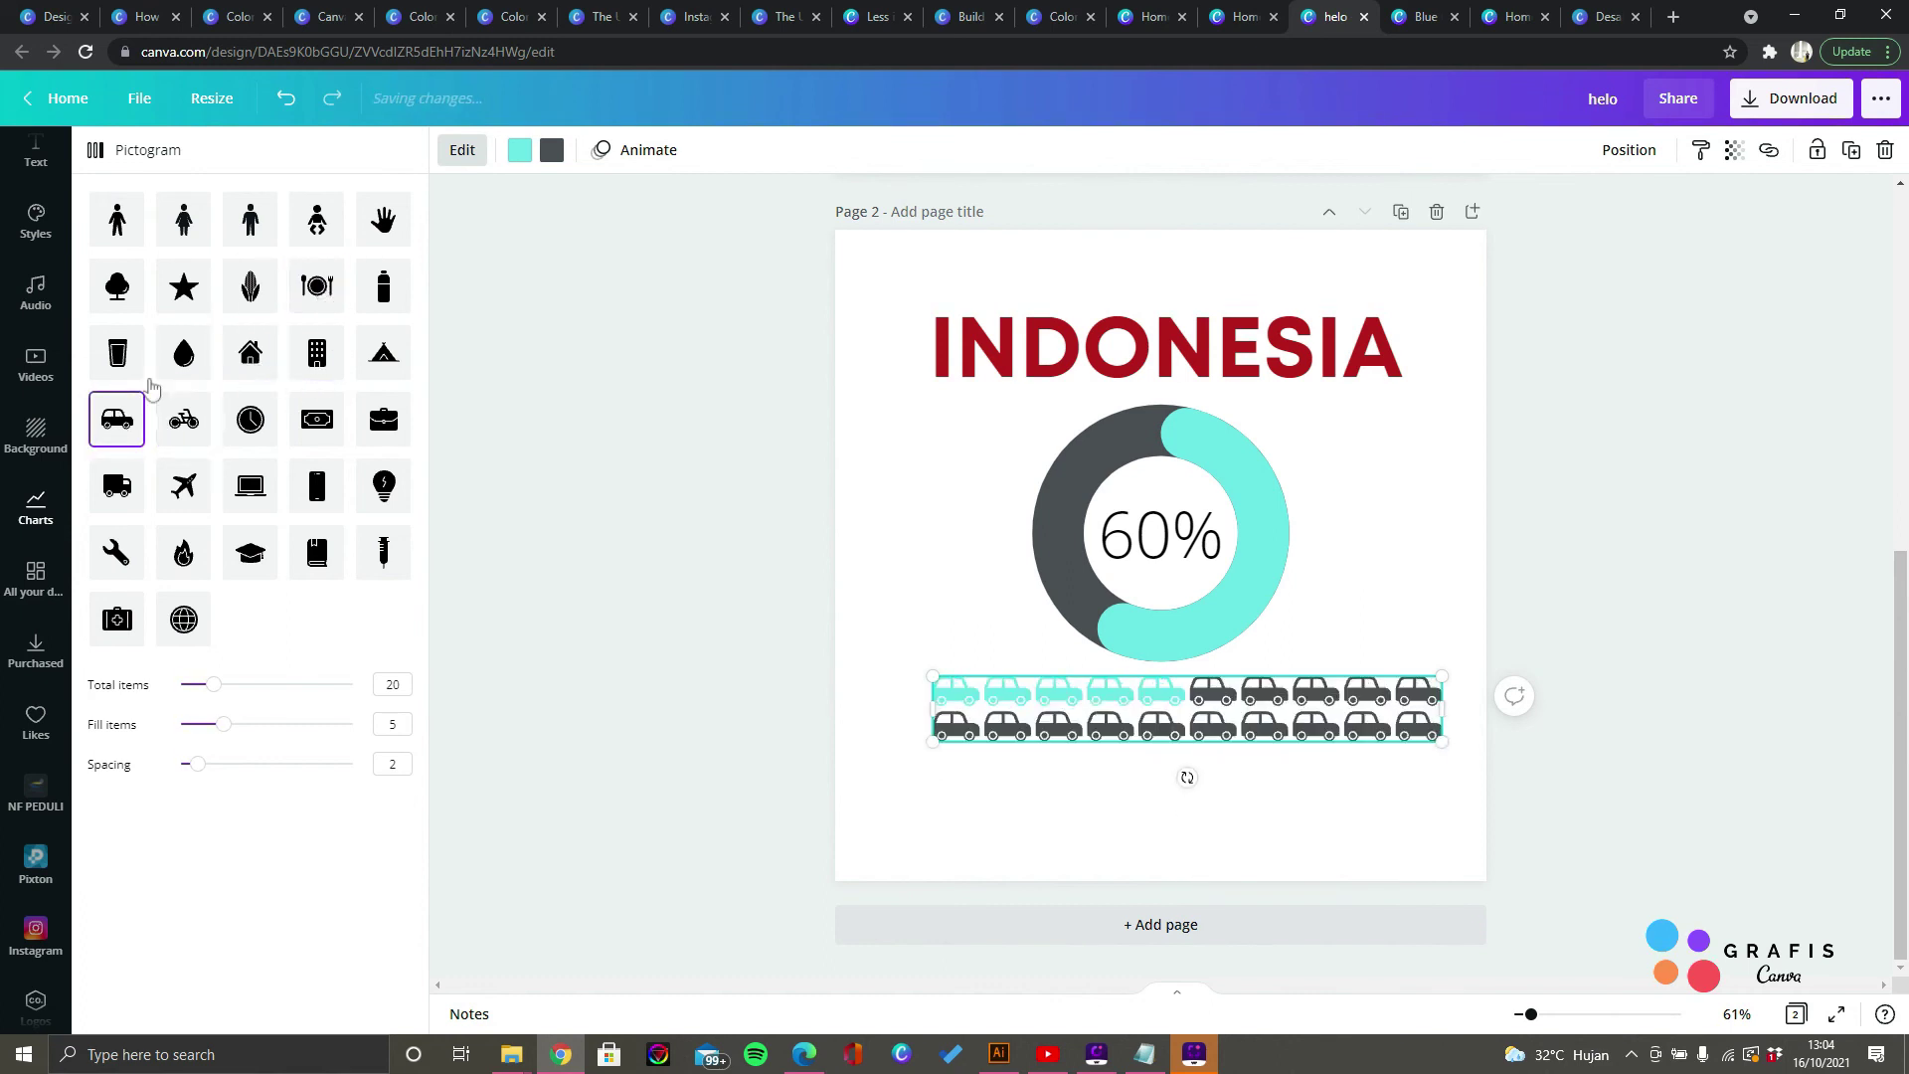
pyautogui.click(329, 427)
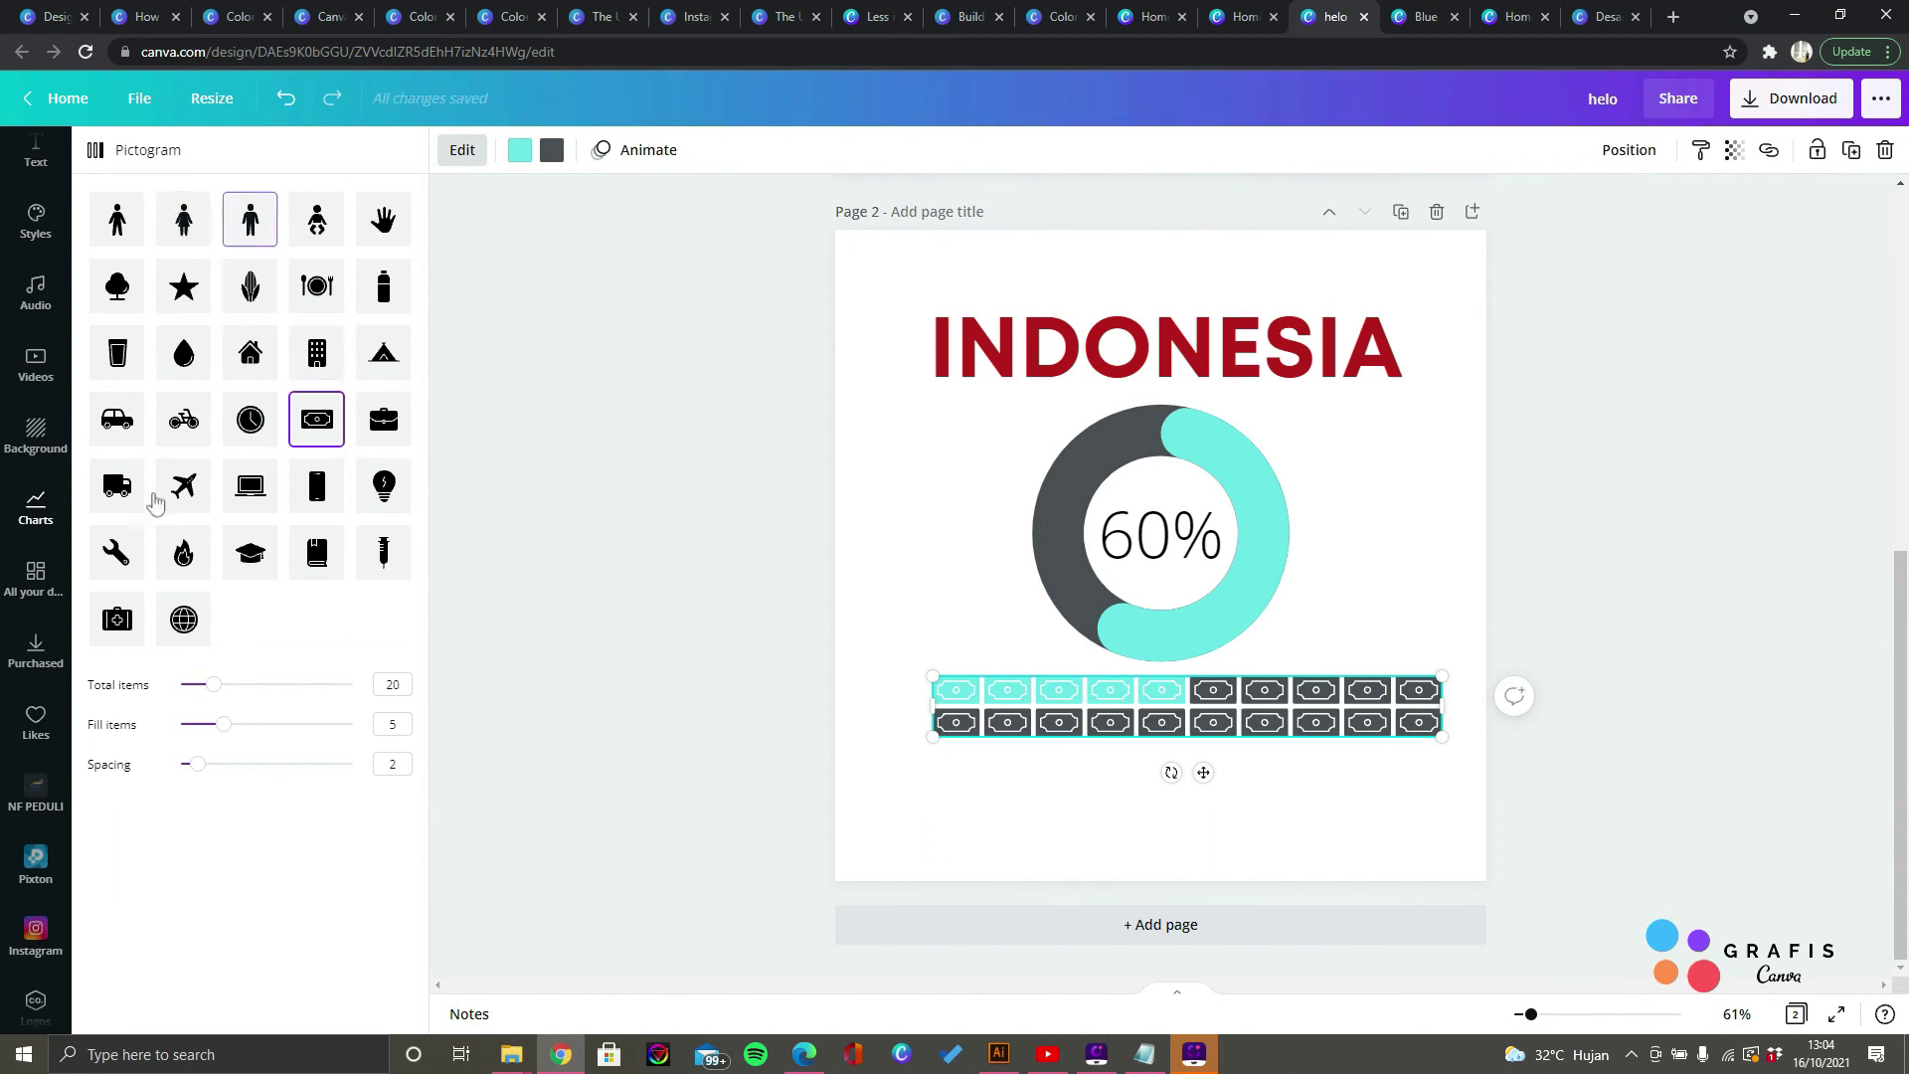
pyautogui.moveTo(214, 728)
pyautogui.mouseDown()
pyautogui.moveTo(278, 725)
pyautogui.moveTo(221, 709)
pyautogui.mouseUp()
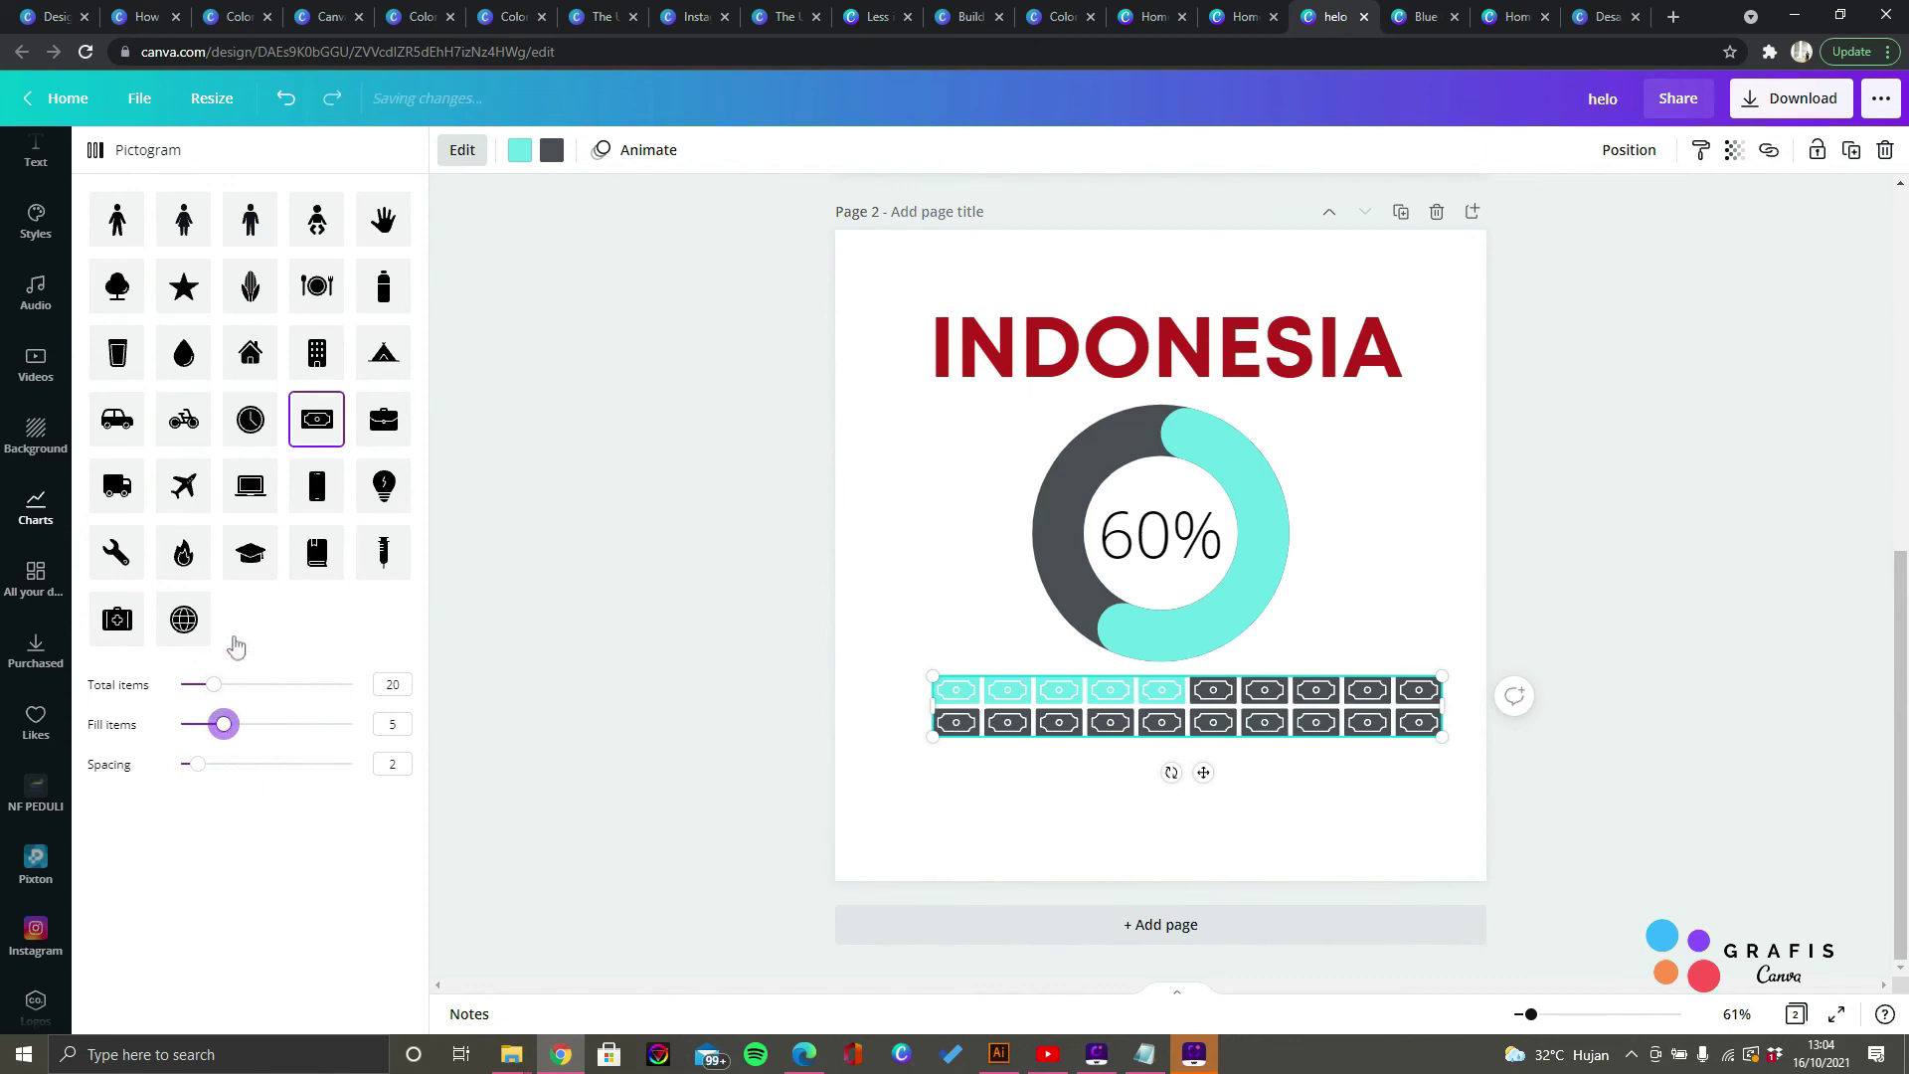
pyautogui.click(477, 289)
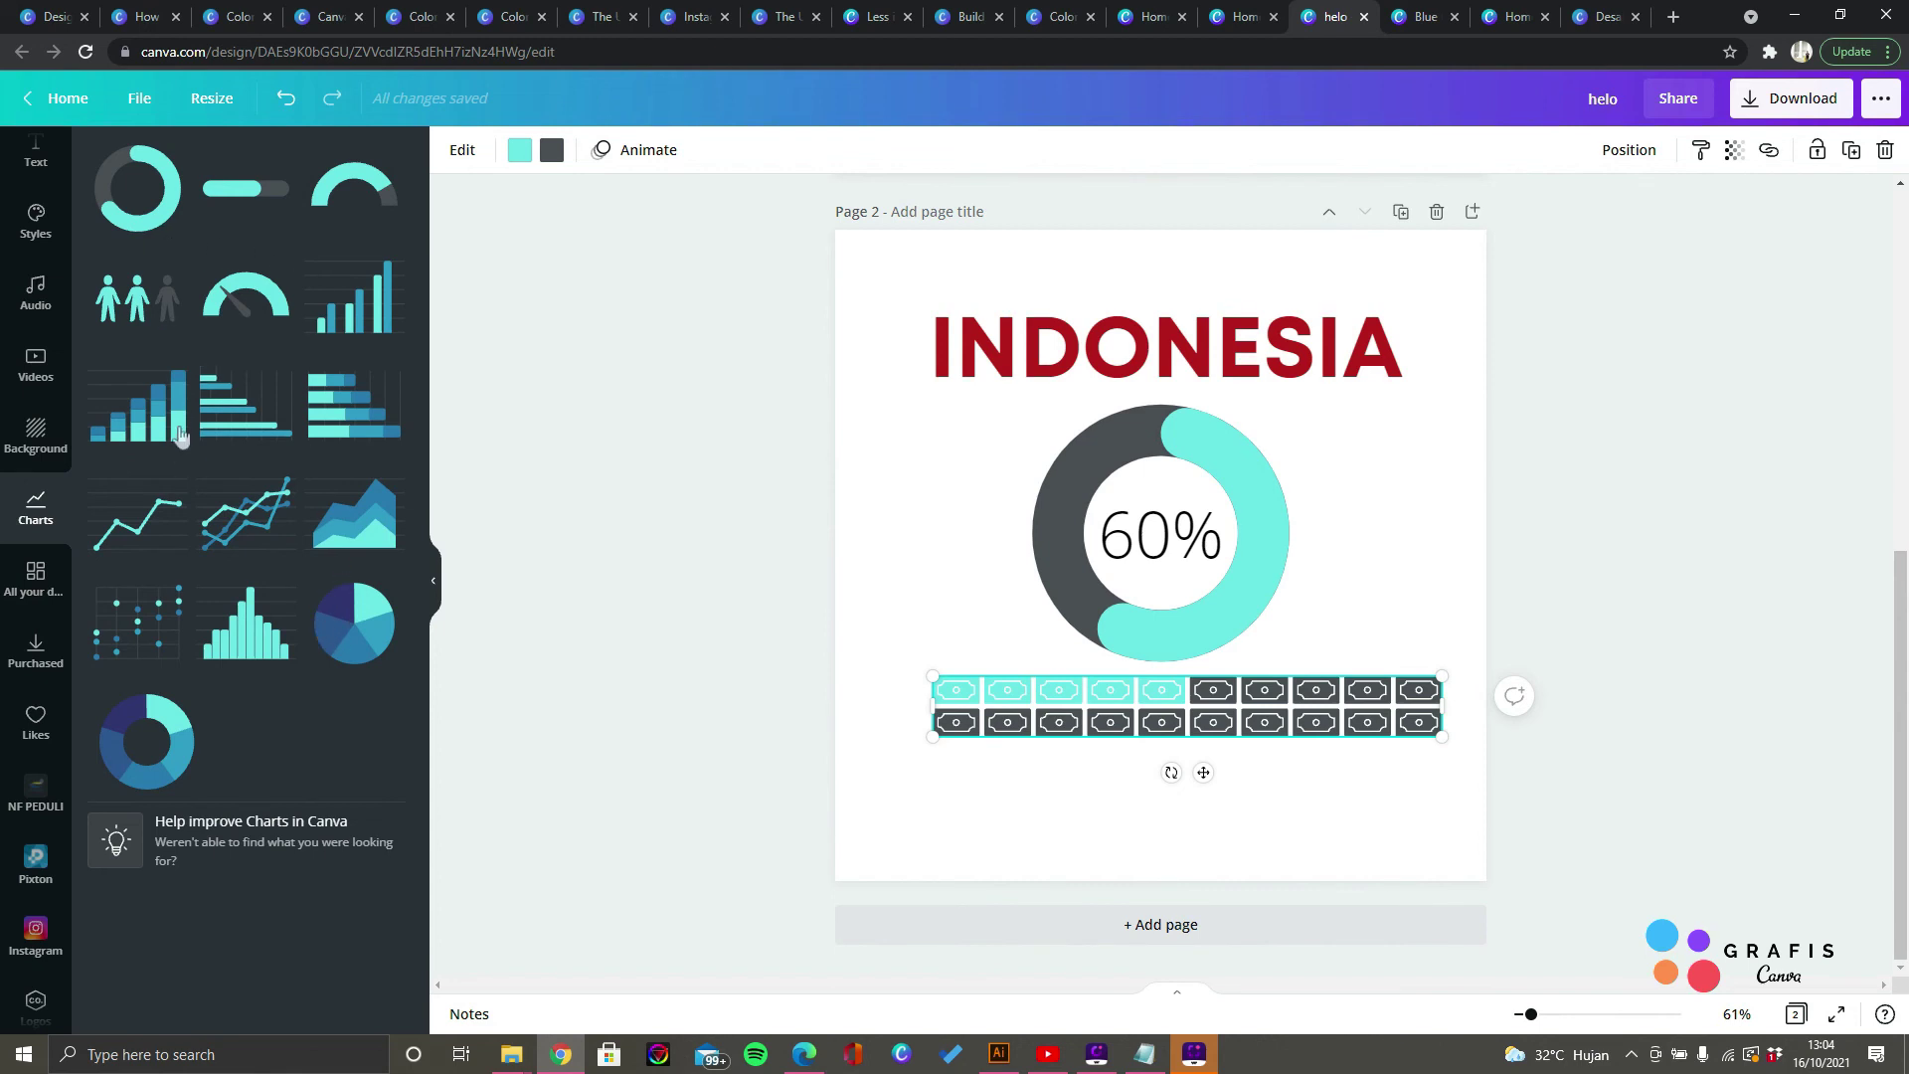
# Step: Insert a progress dial chart on page 2 and set its percentage to 43
pyautogui.click(235, 305)
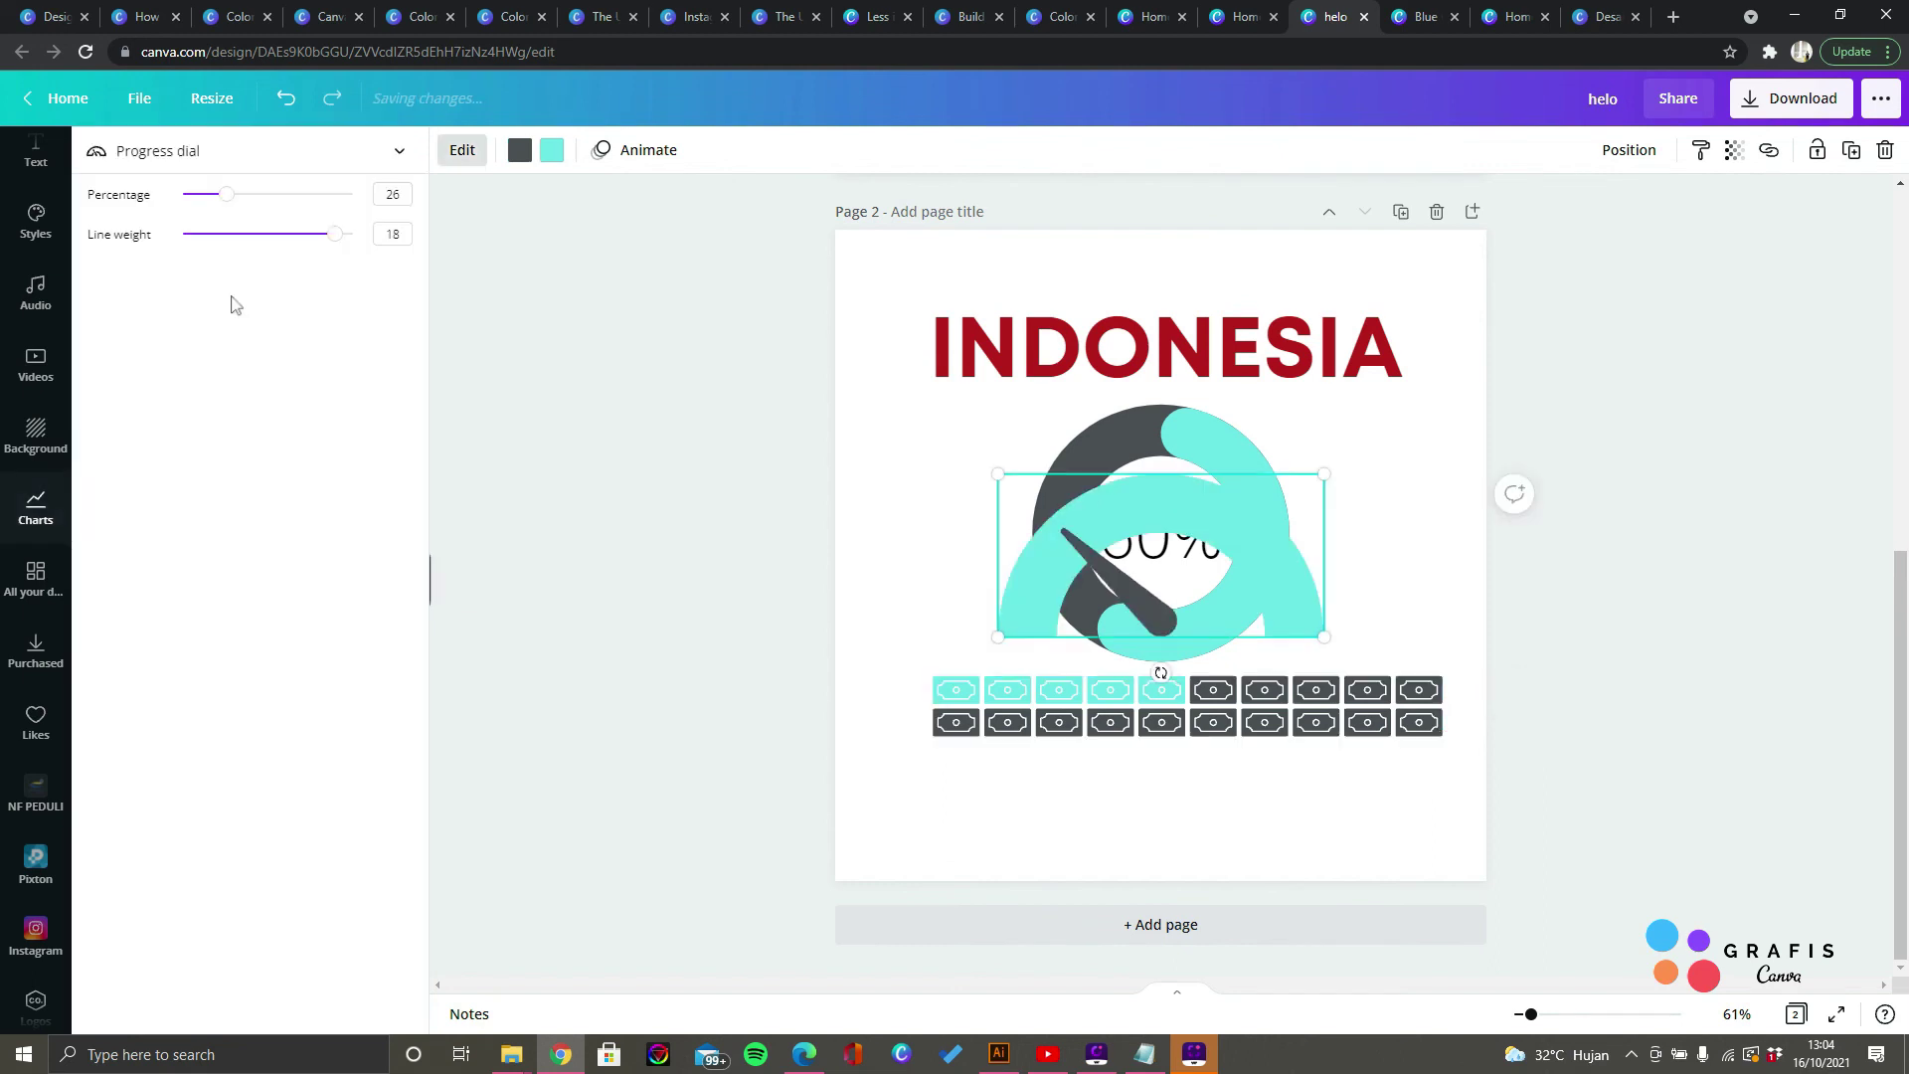
pyautogui.moveTo(231, 196)
pyautogui.mouseDown()
pyautogui.moveTo(289, 195)
pyautogui.moveTo(255, 195)
pyautogui.mouseUp()
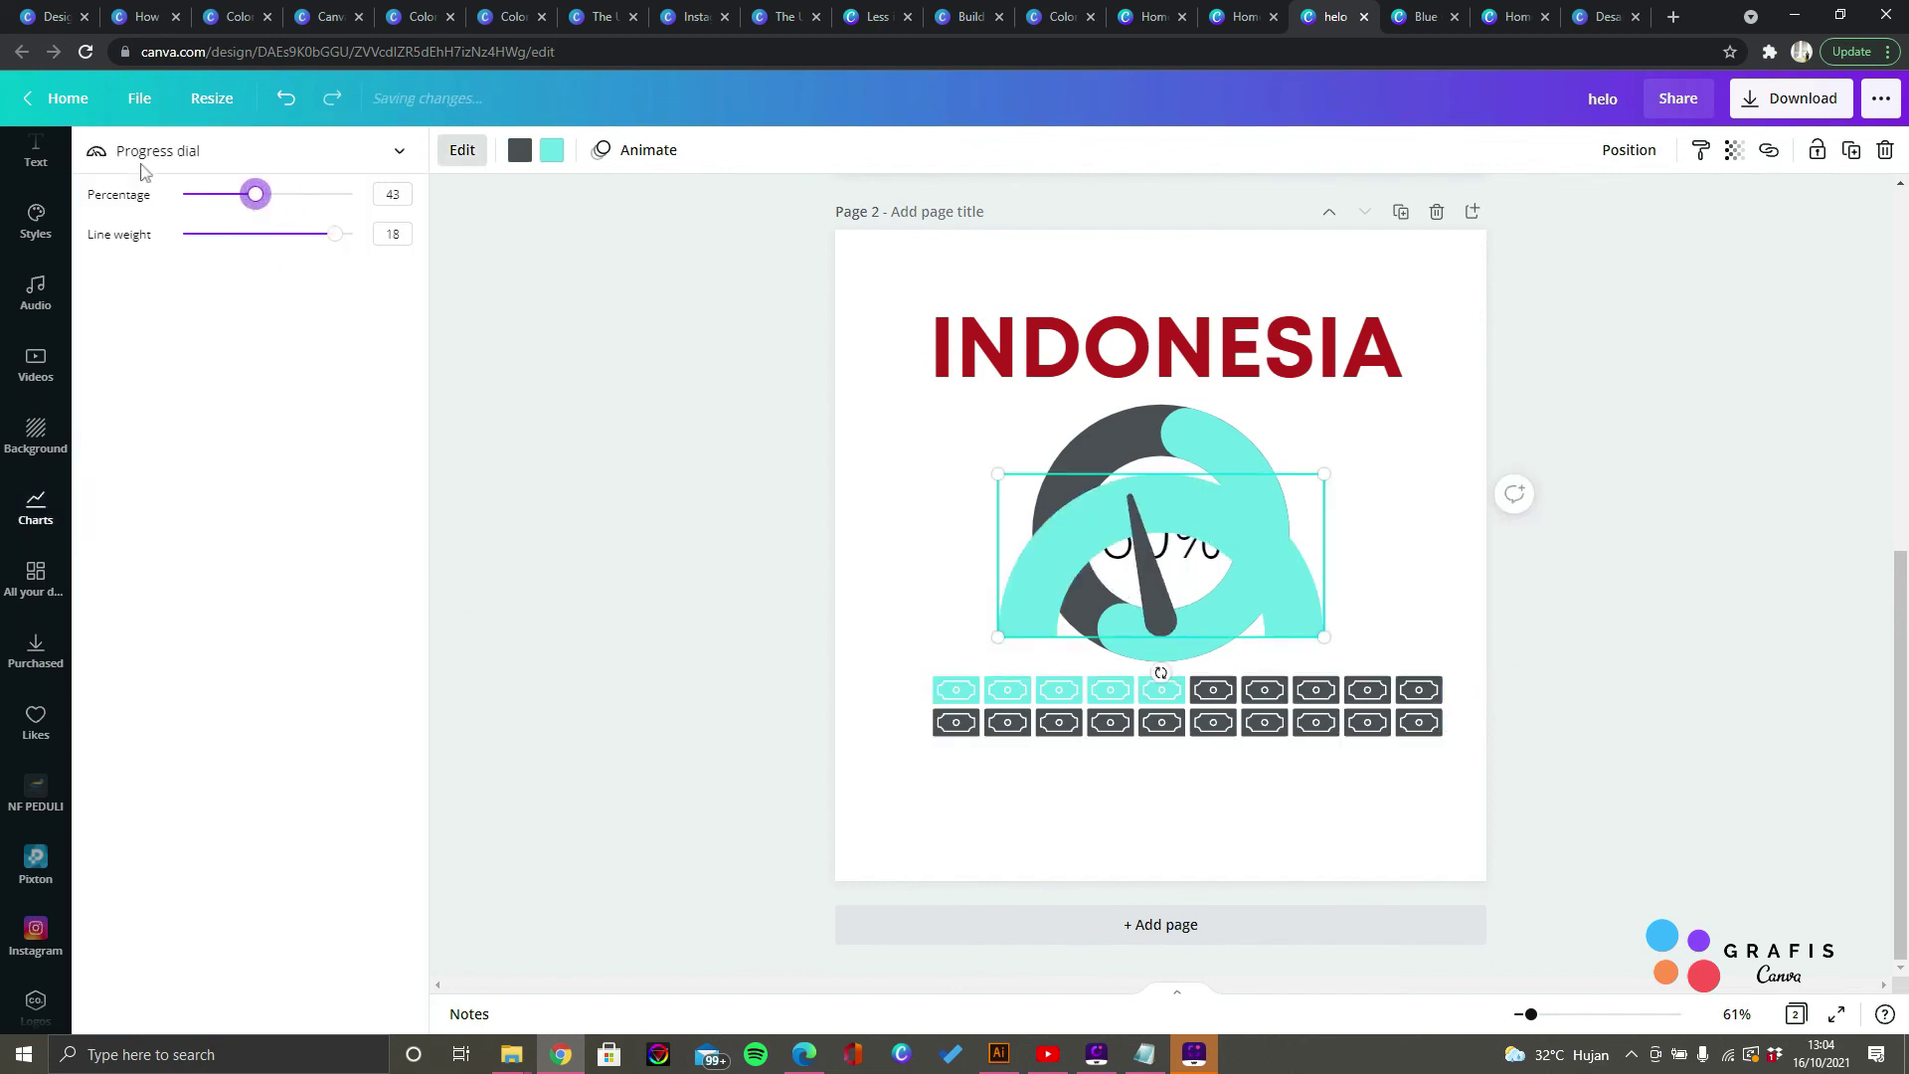
# Step: Convert the dial chart to radial progress, progress ring and finally progress bar to compare the types
pyautogui.click(398, 155)
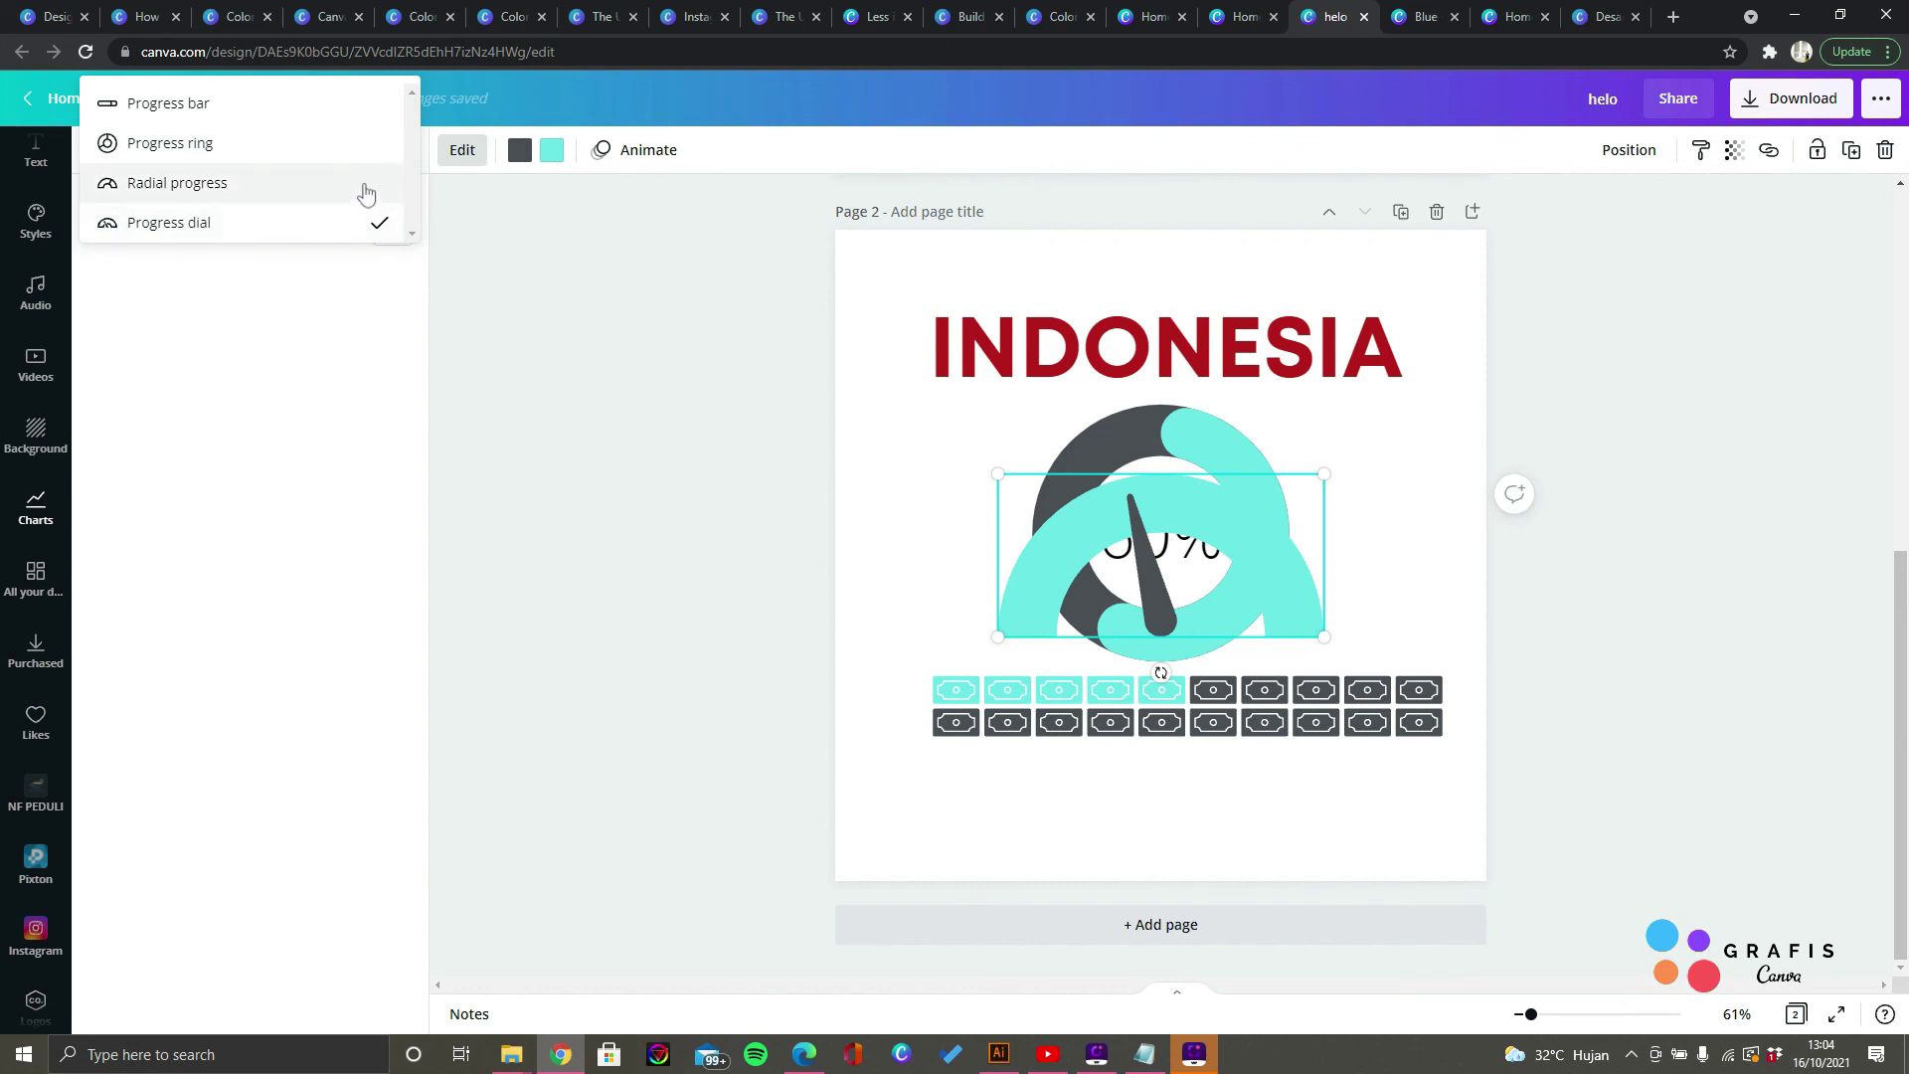
pyautogui.click(365, 192)
pyautogui.click(383, 156)
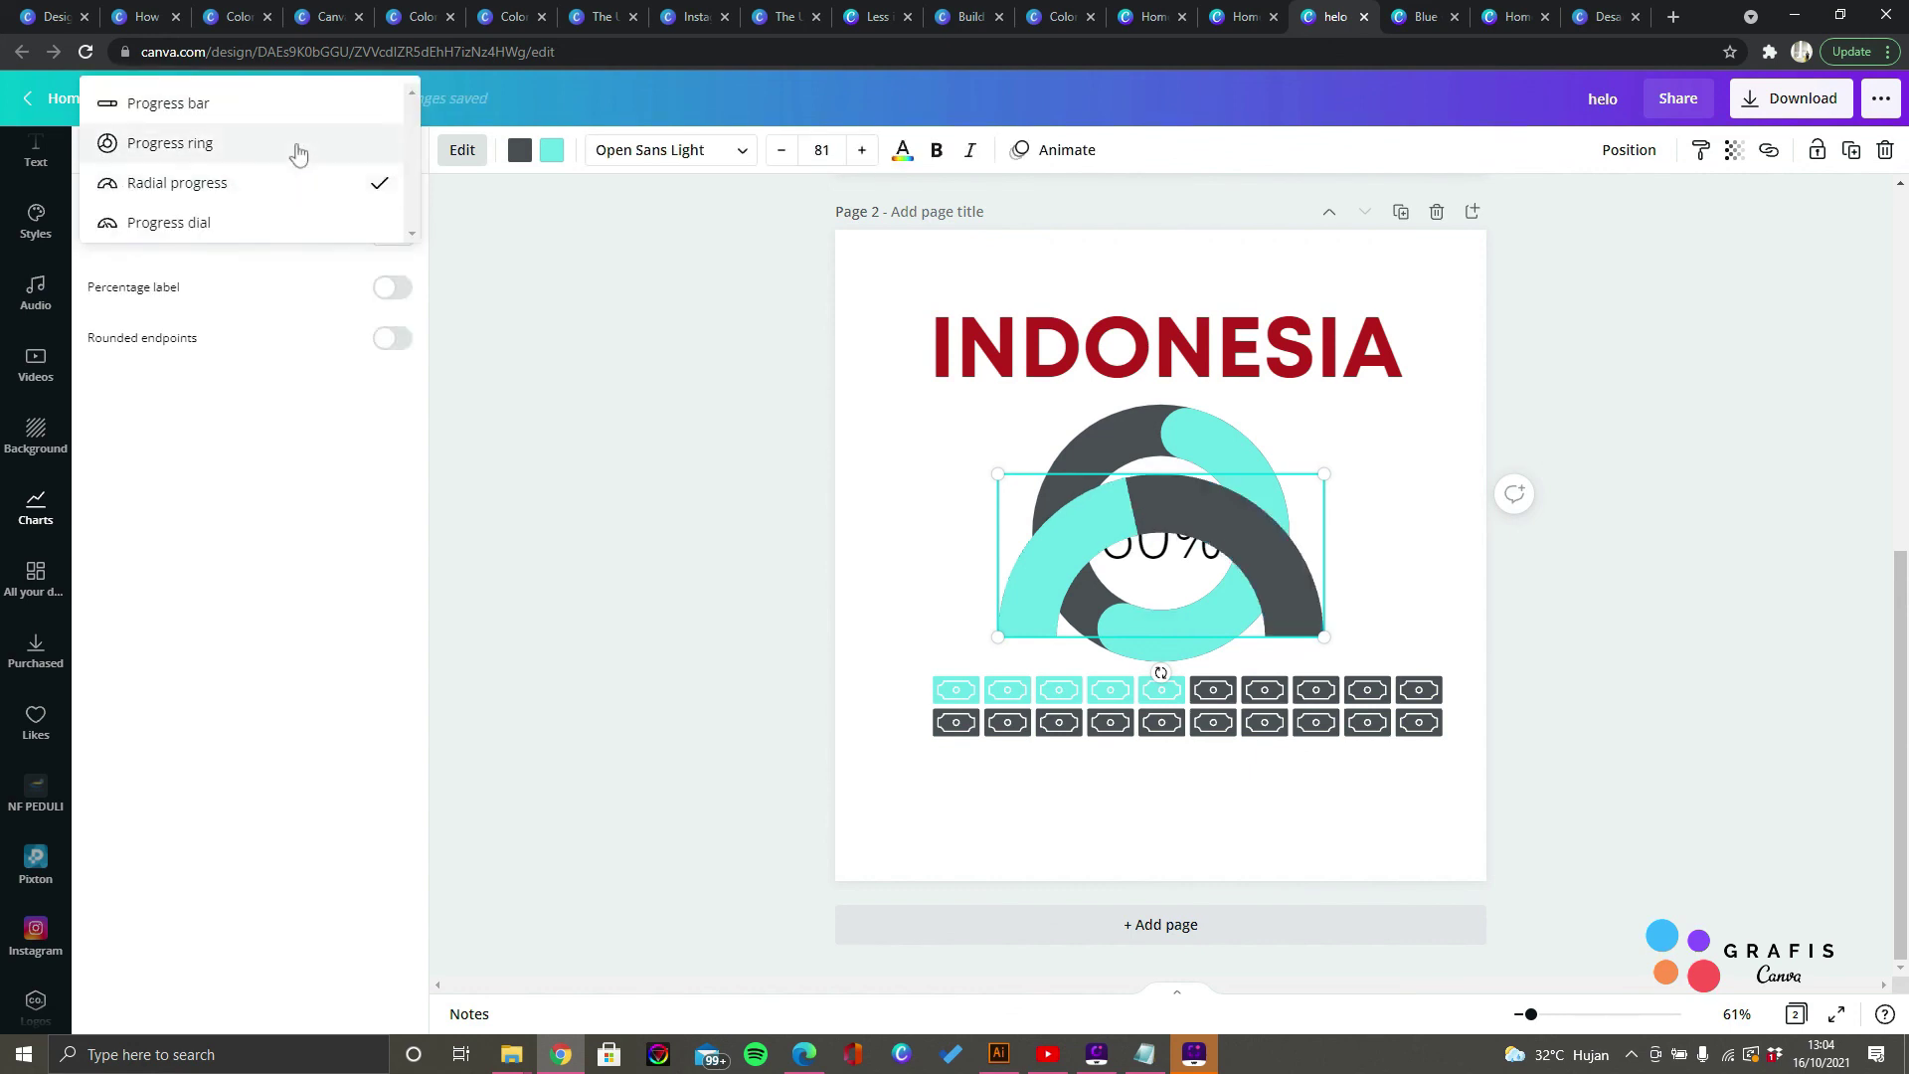
pyautogui.click(298, 145)
pyautogui.click(350, 149)
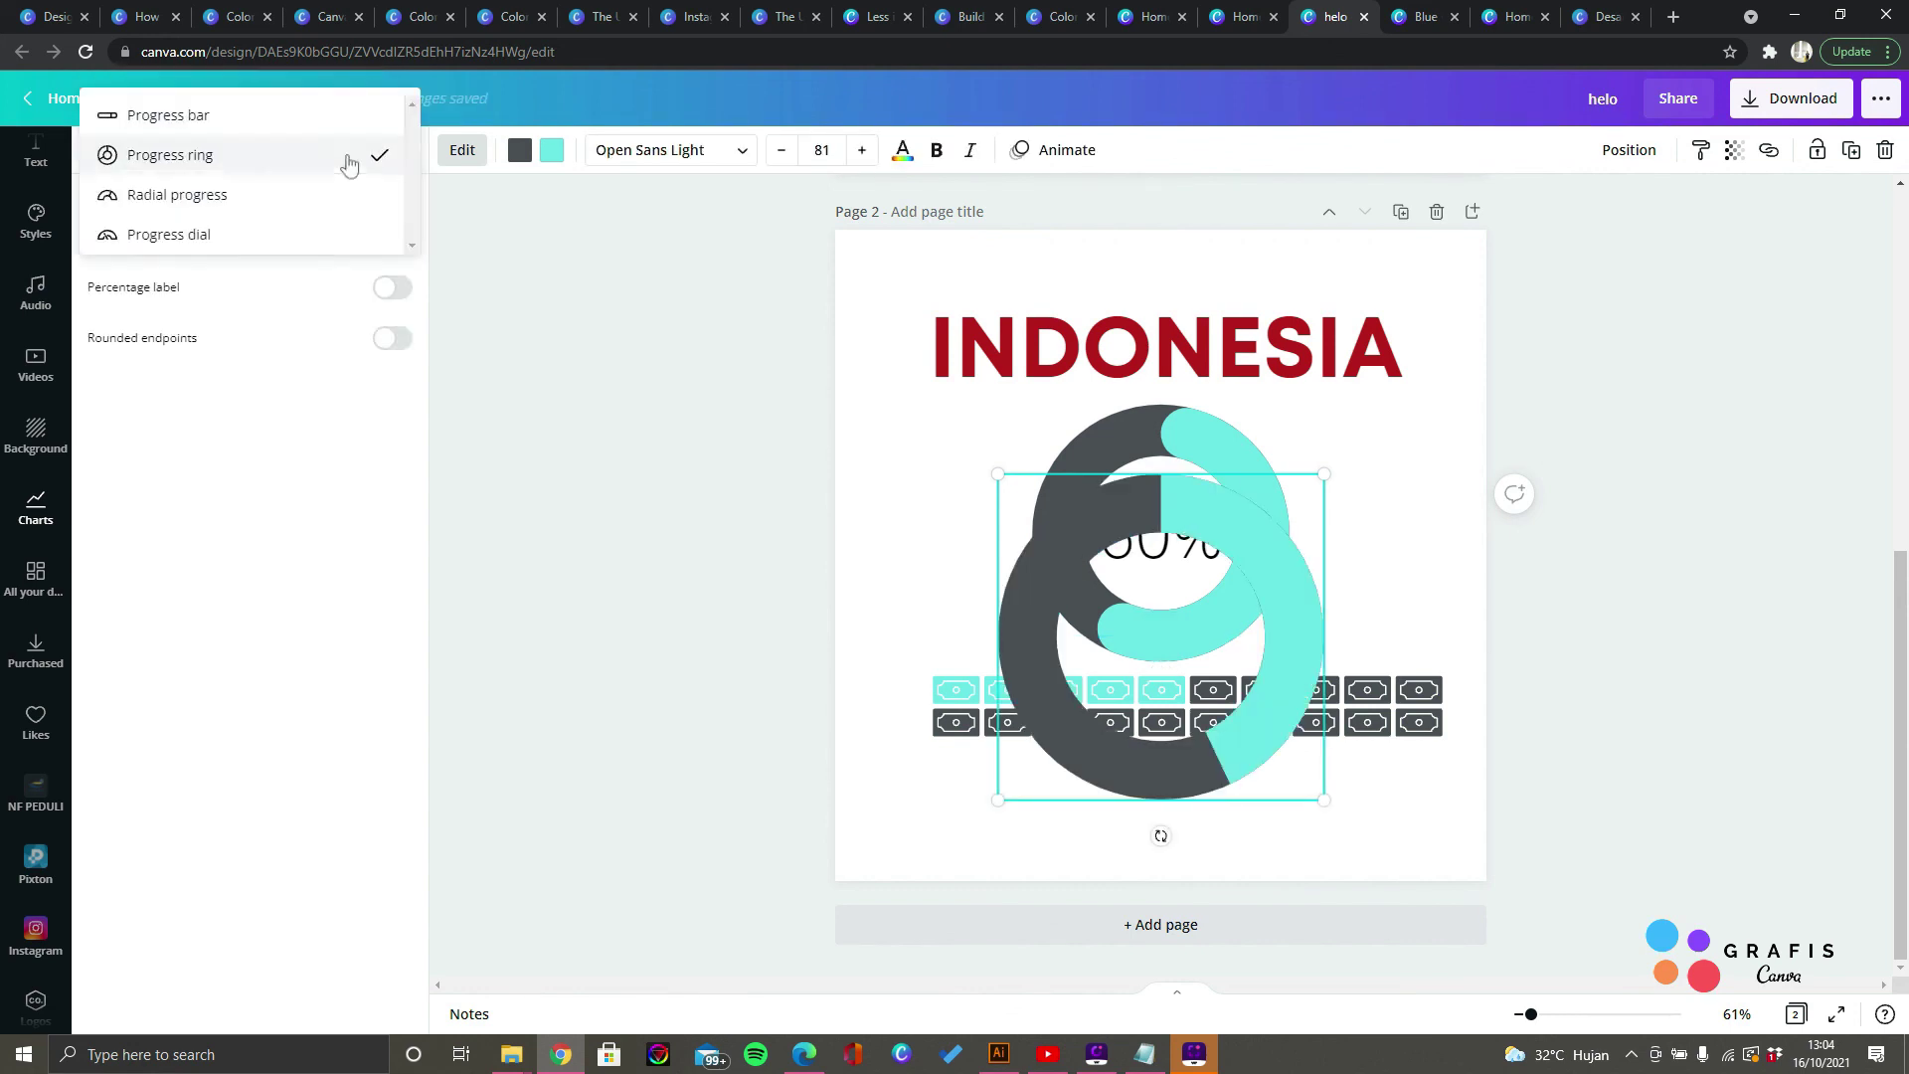
pyautogui.click(279, 118)
pyautogui.click(399, 149)
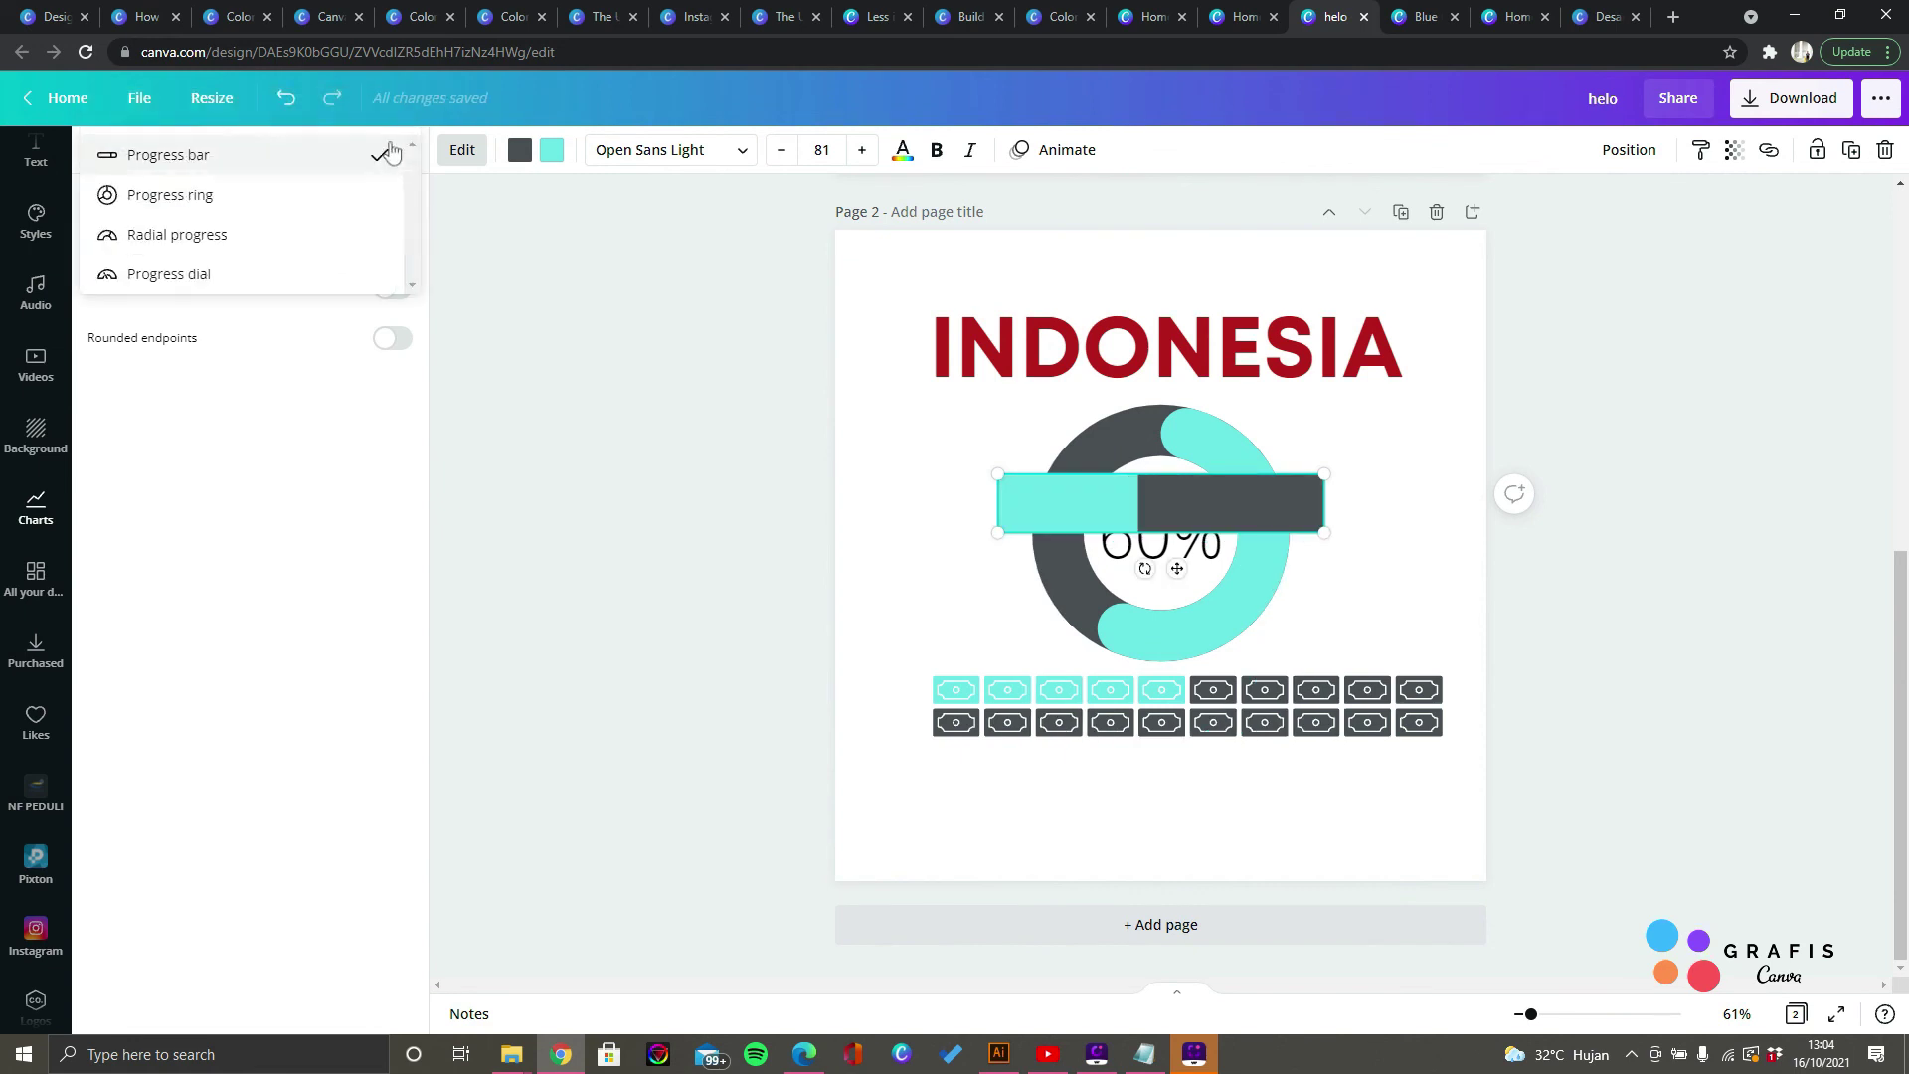
pyautogui.click(393, 154)
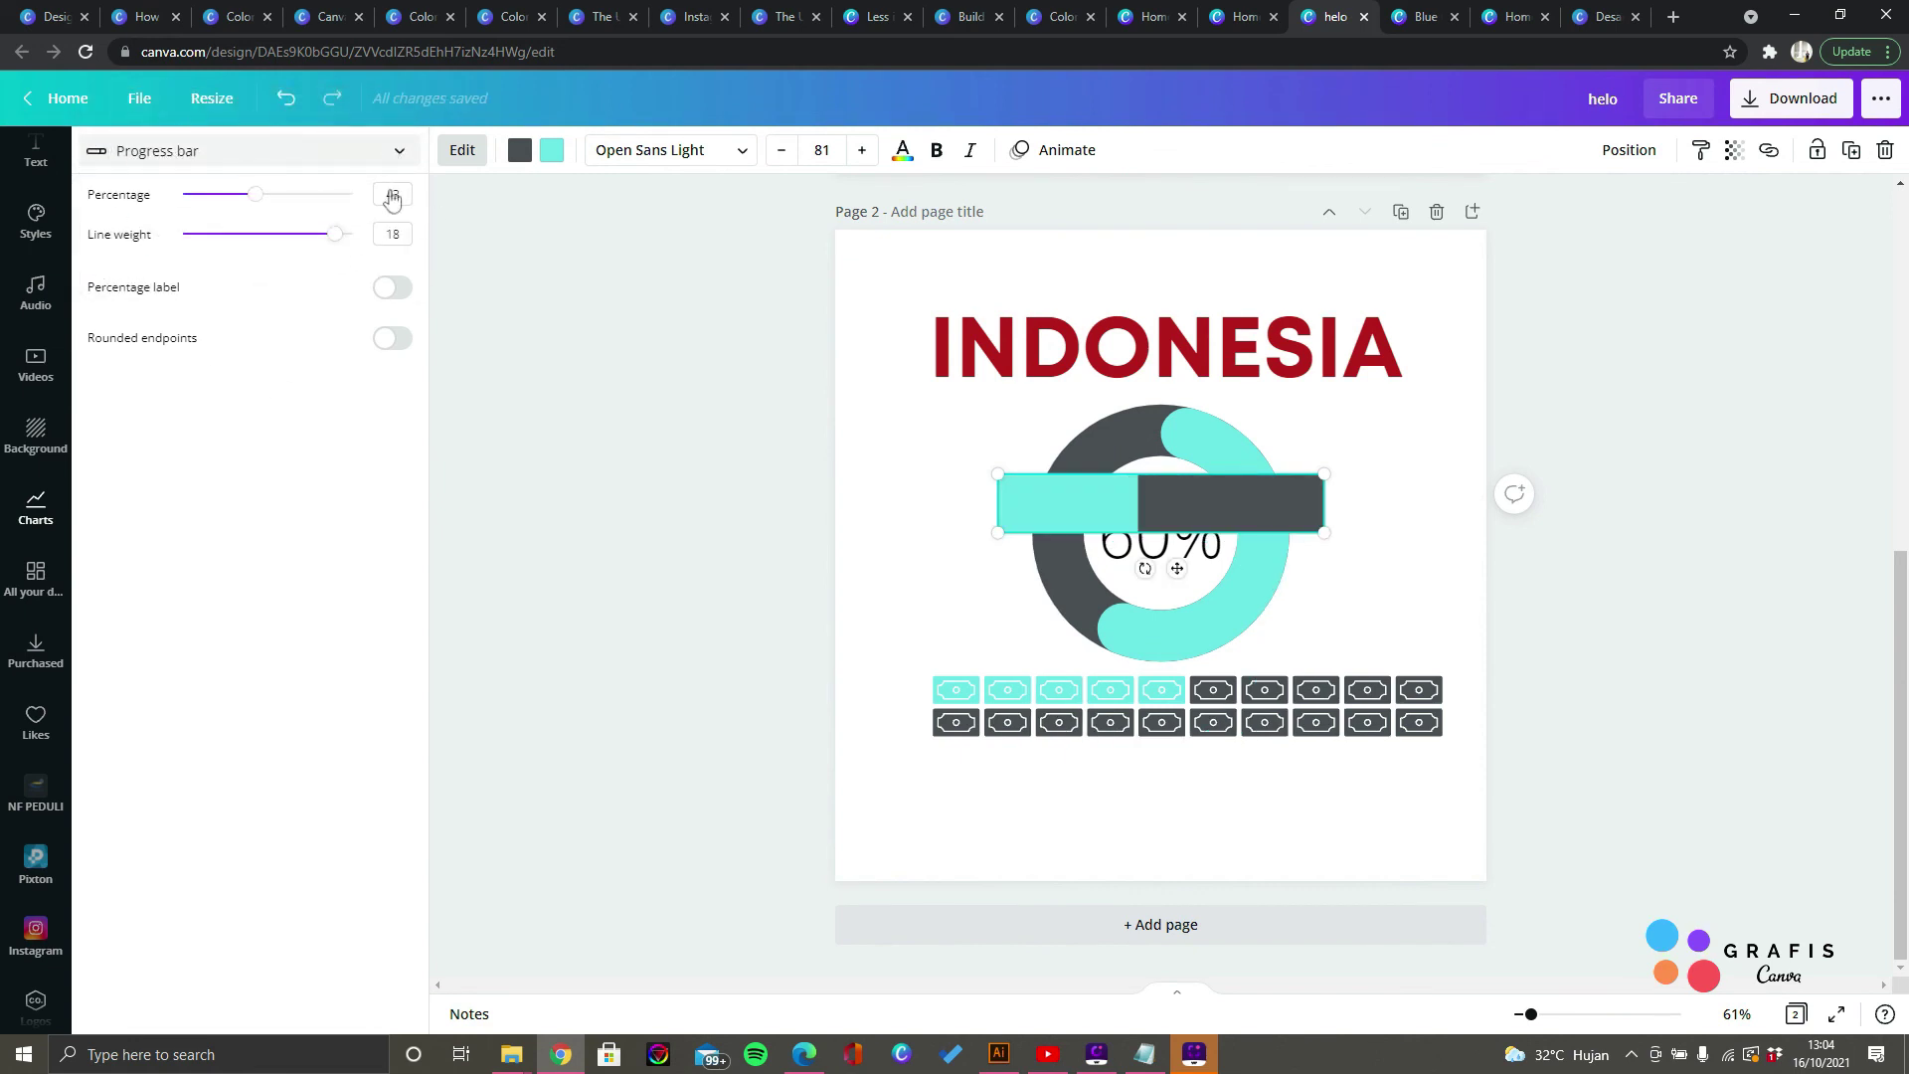
# Step: Delete the progress bar chart overlapping the 60% ring
pyautogui.click(472, 428)
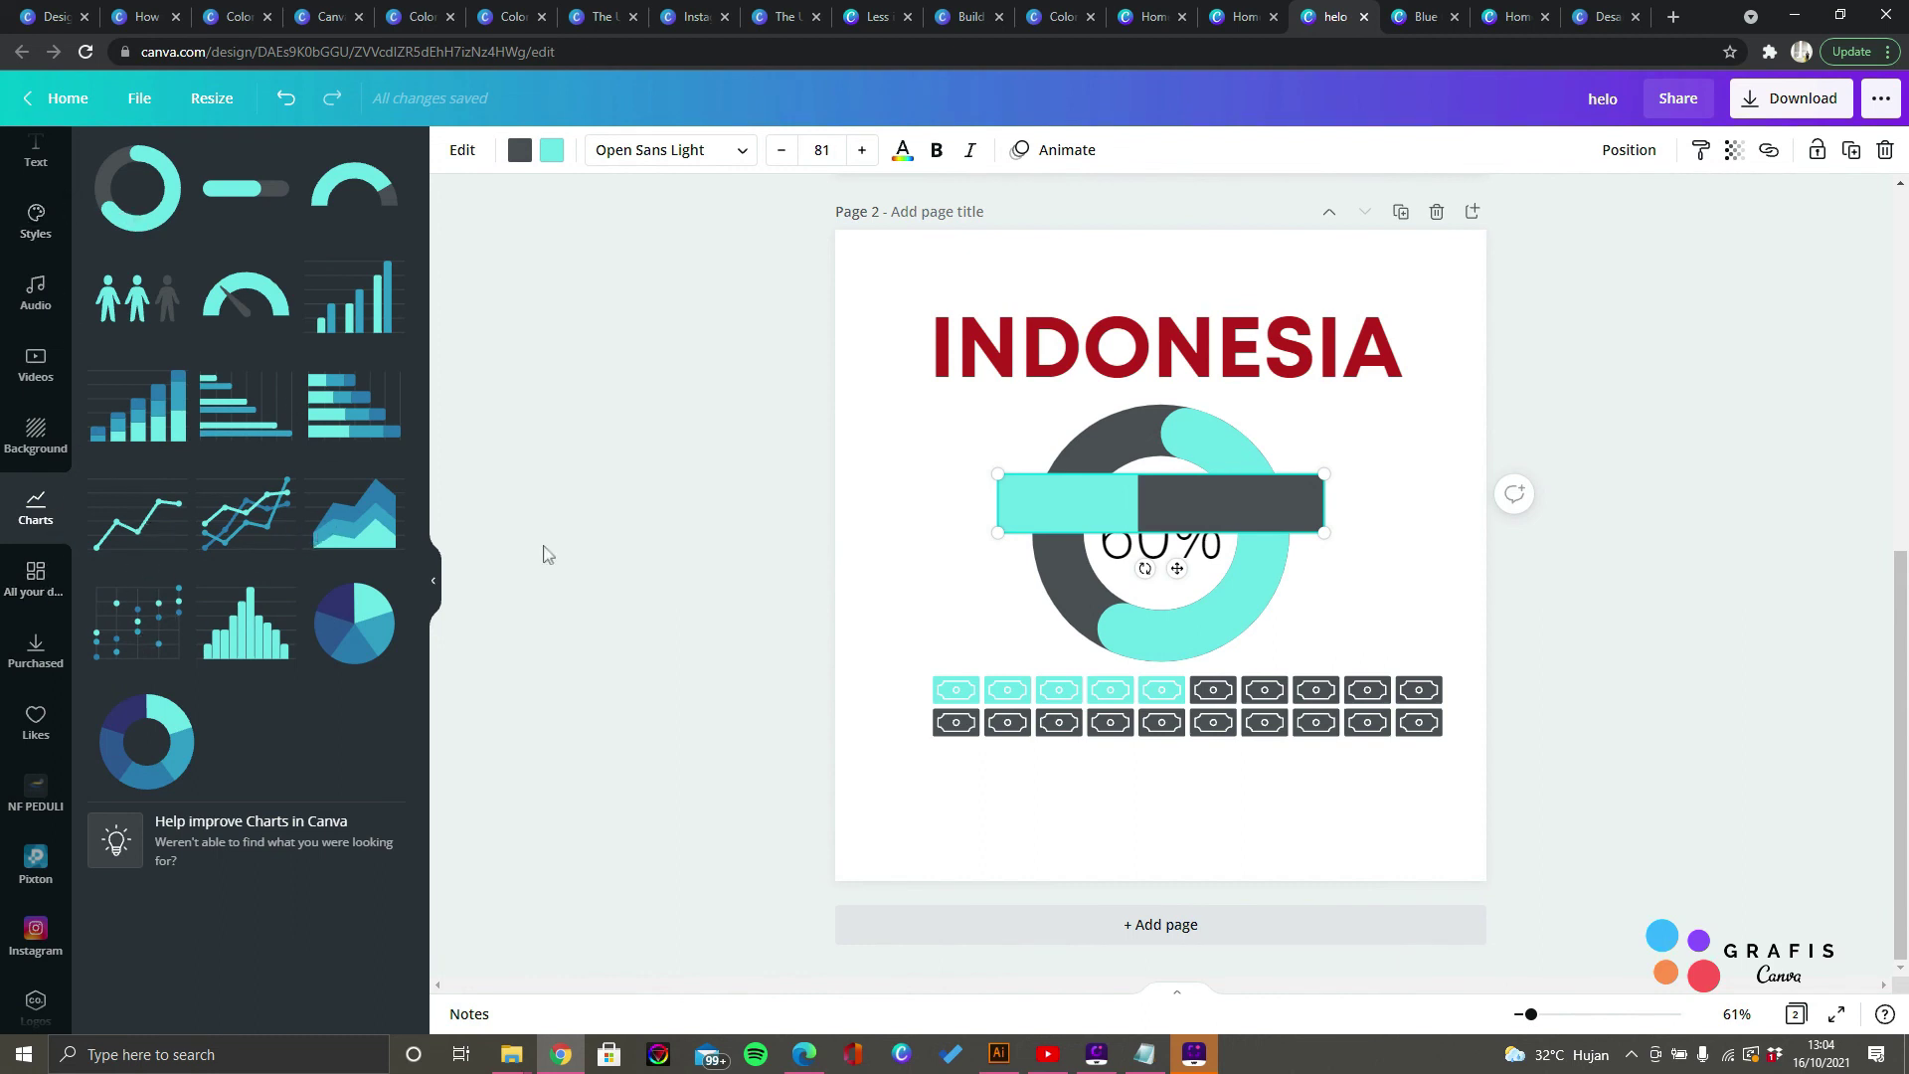
pyautogui.click(1141, 512)
pyautogui.press('Delete')
# Step: Add a third page and apply the green HASANA HERBAL mortar logo page from your own designs to it
pyautogui.click(36, 580)
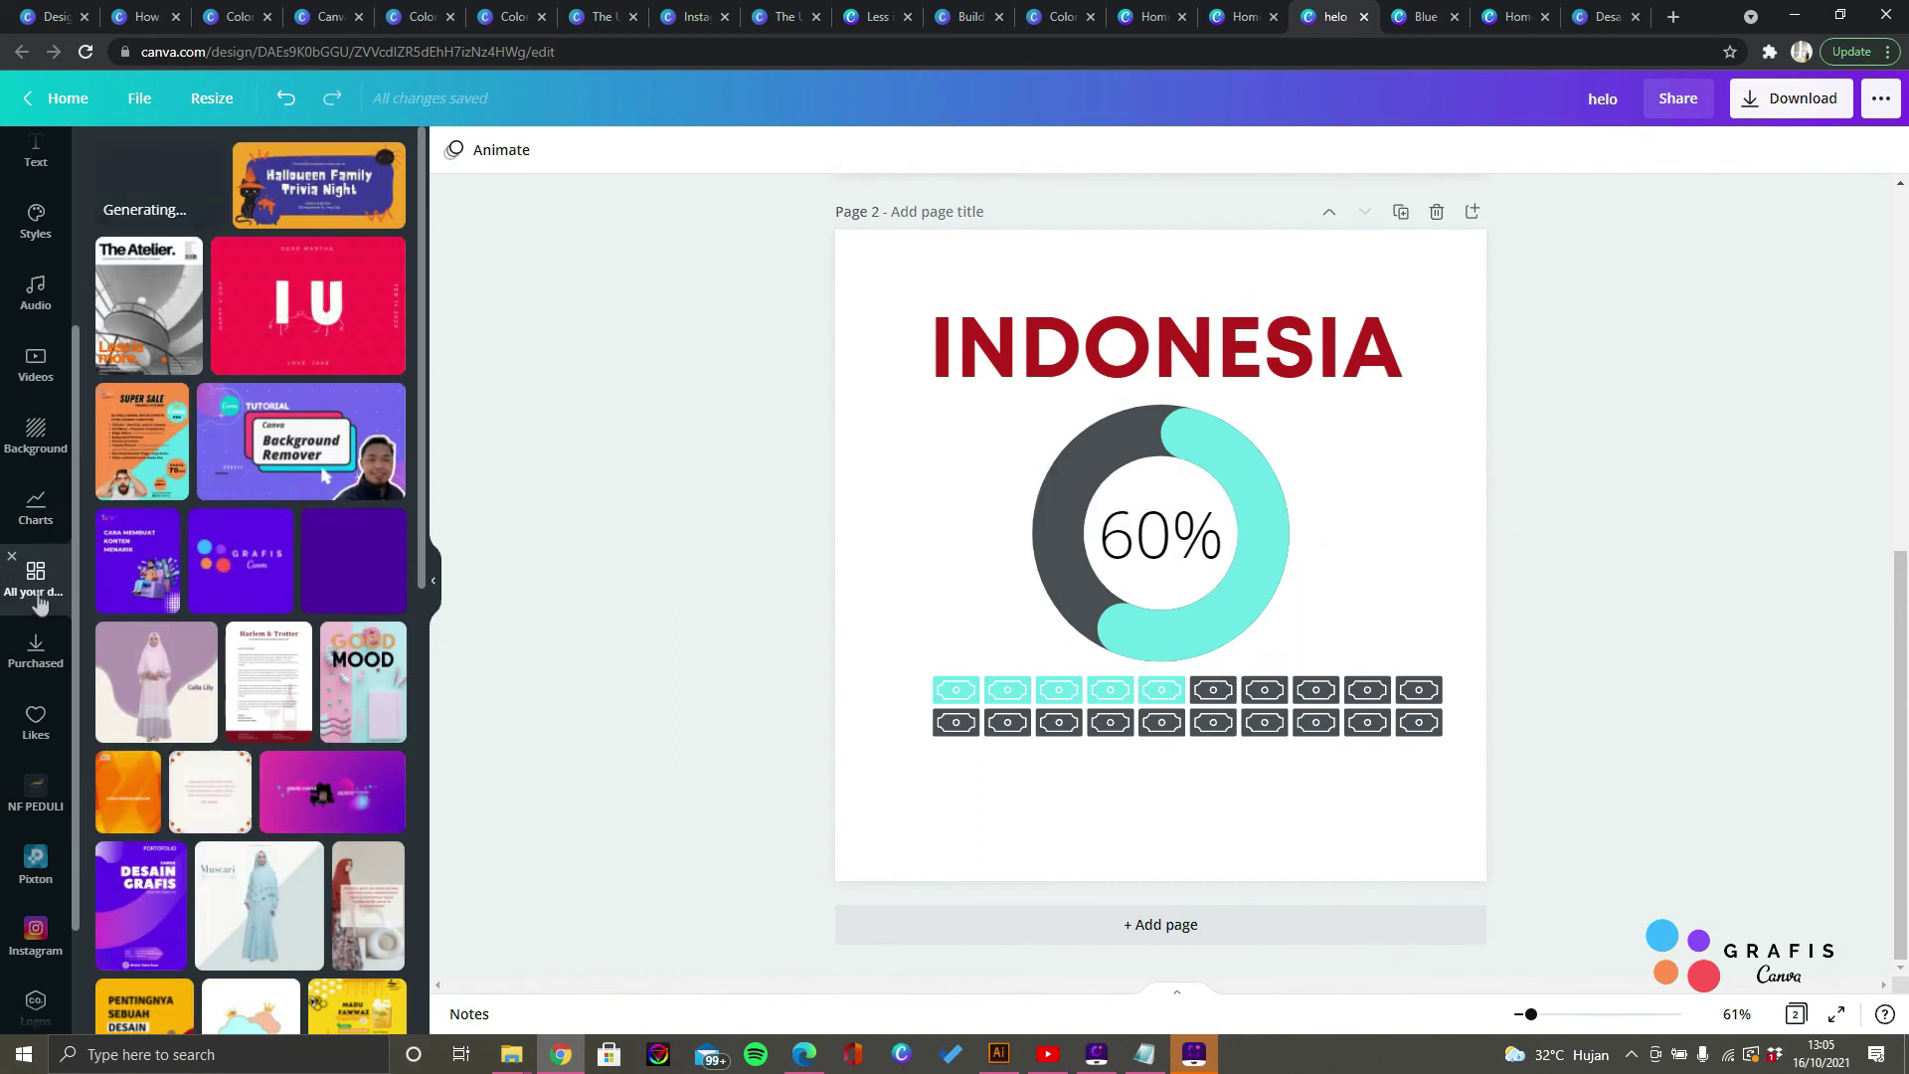
pyautogui.scroll(-4, 260, 820)
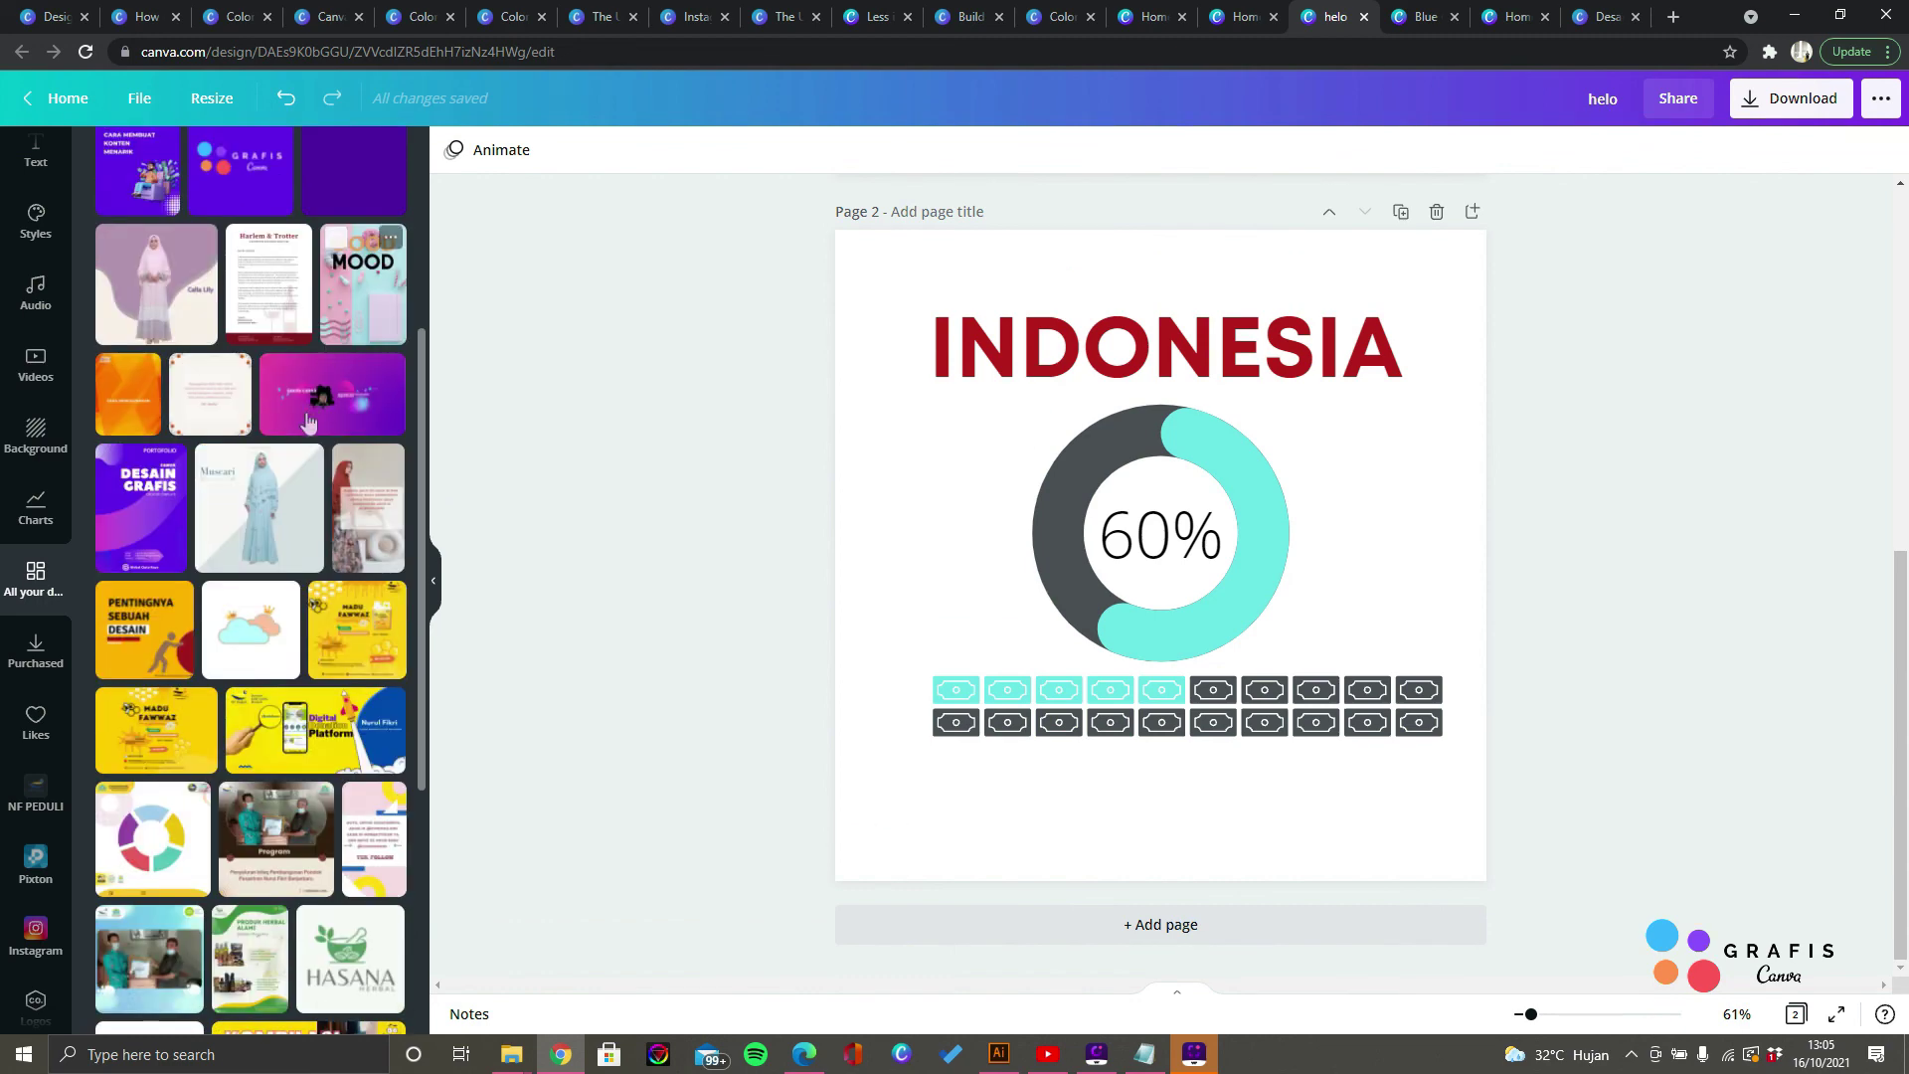
pyautogui.scroll(-10, 260, 820)
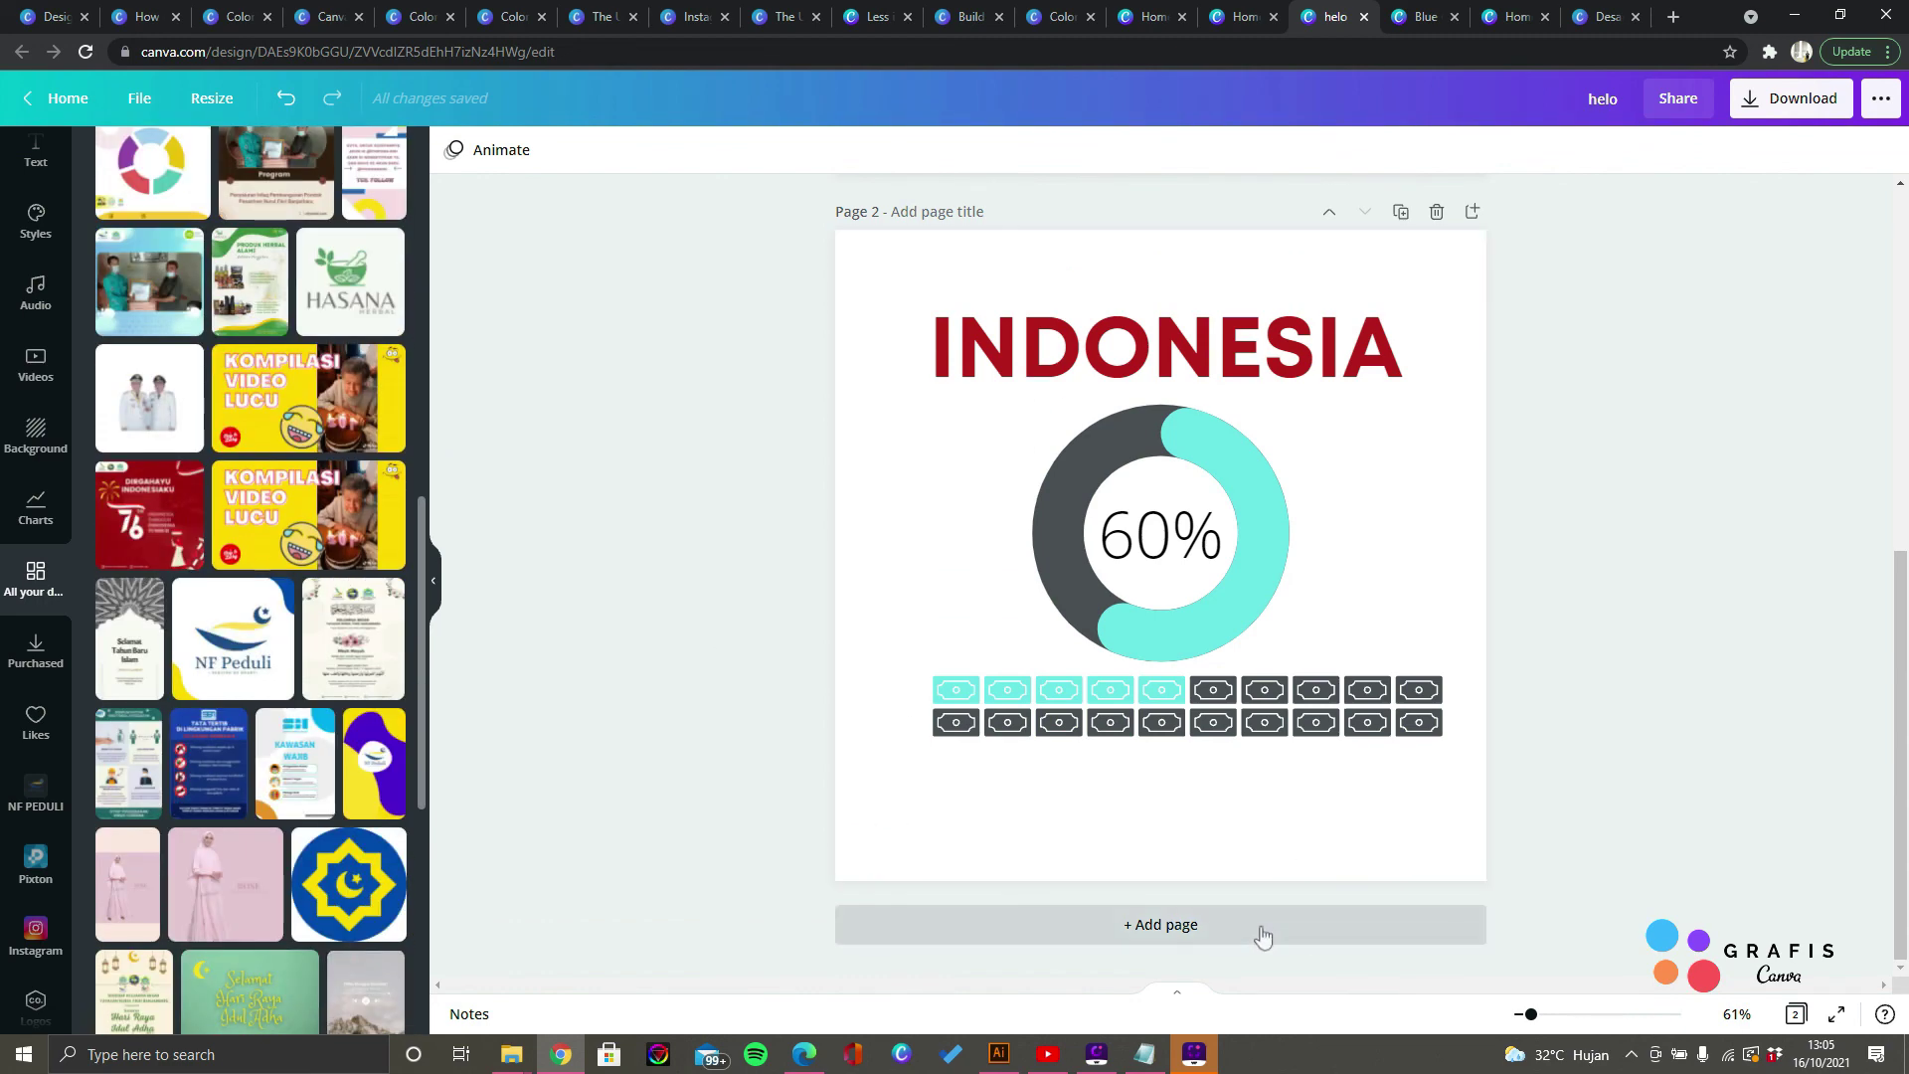
pyautogui.click(1258, 926)
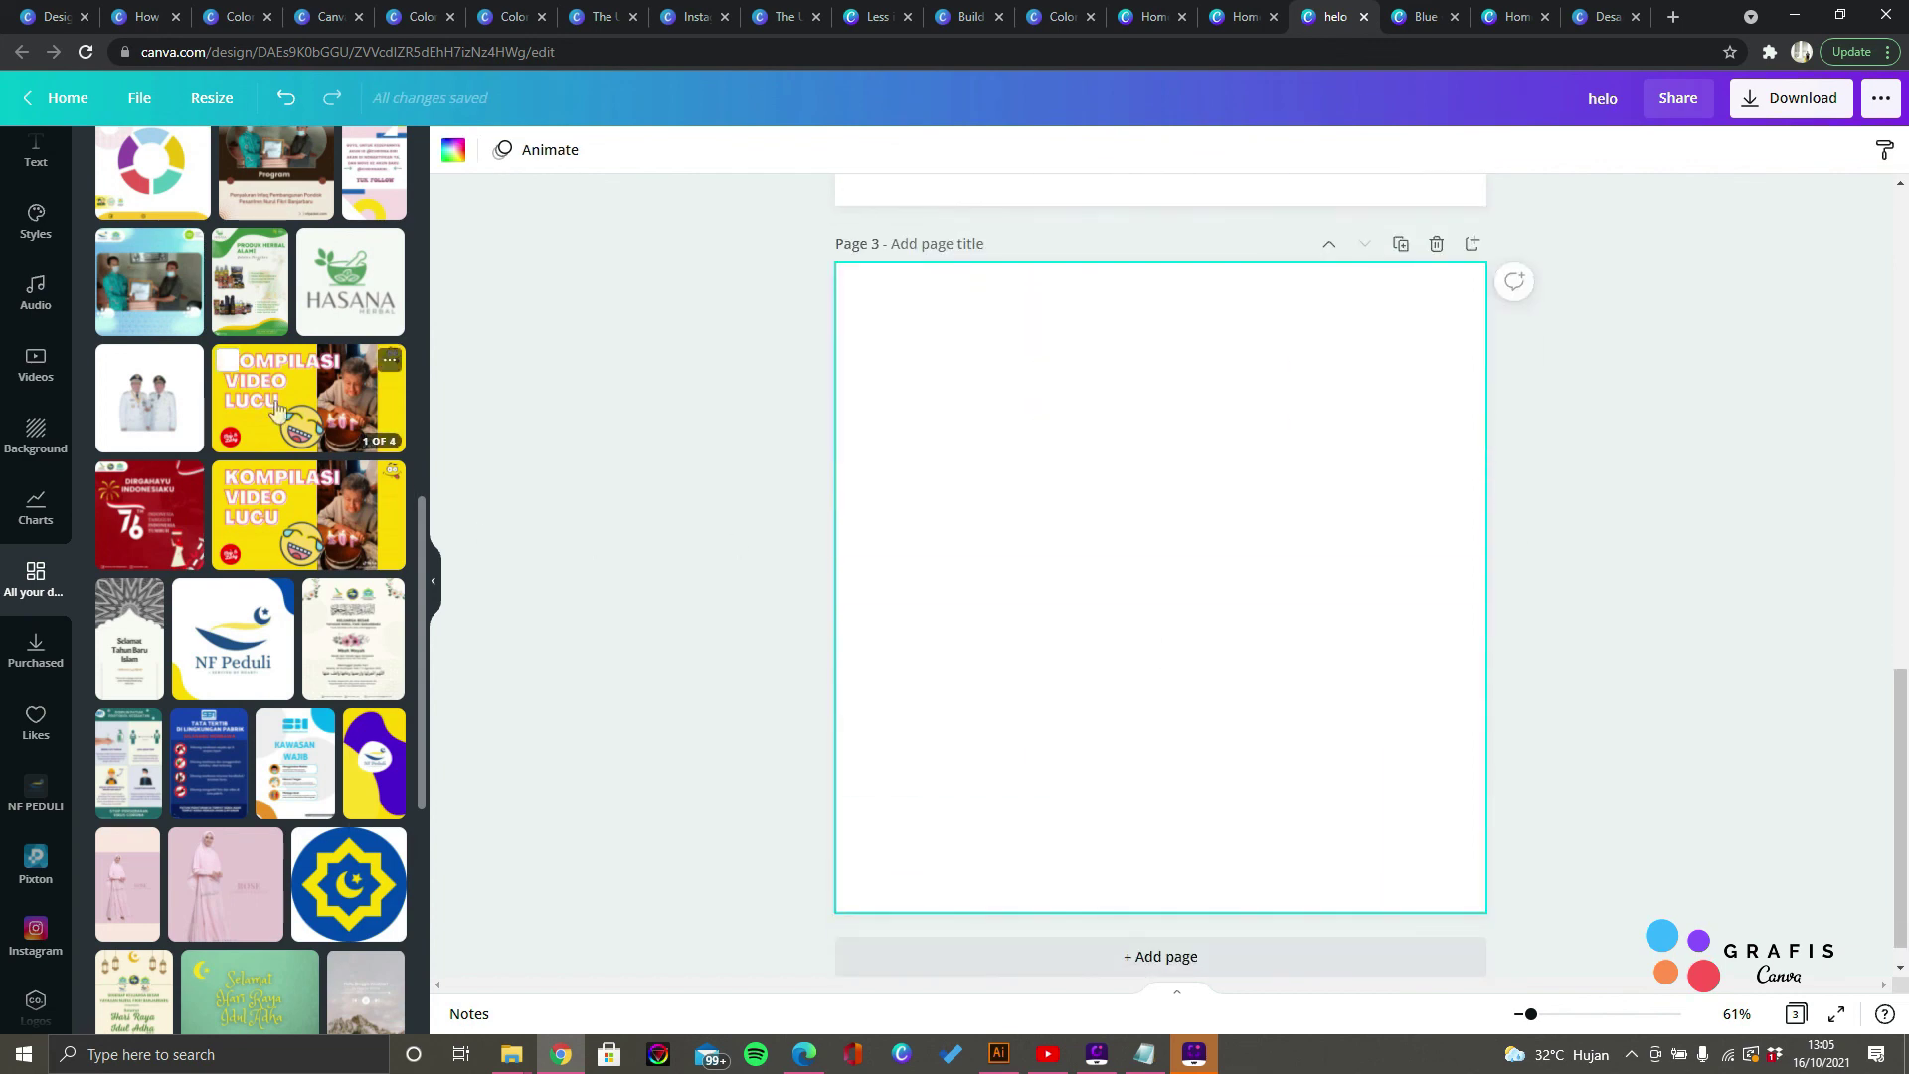
pyautogui.click(363, 297)
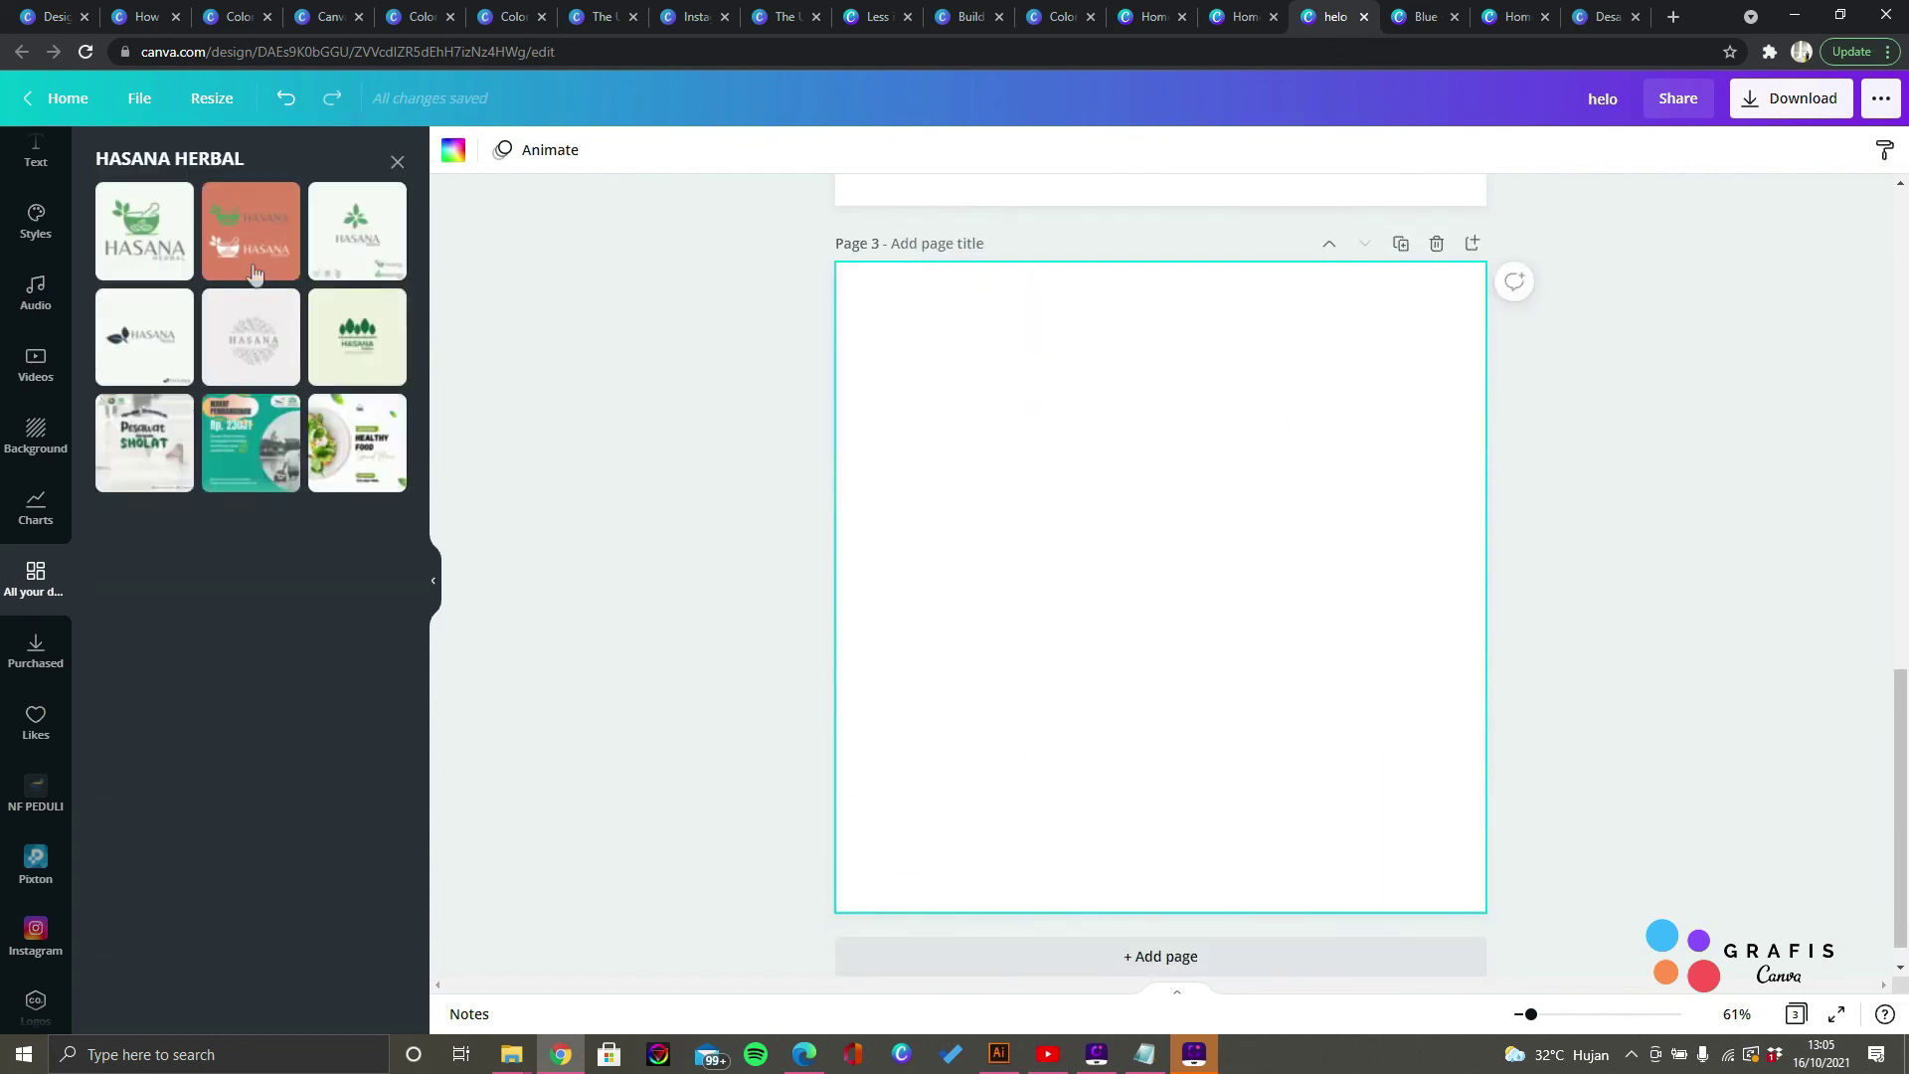
pyautogui.click(151, 242)
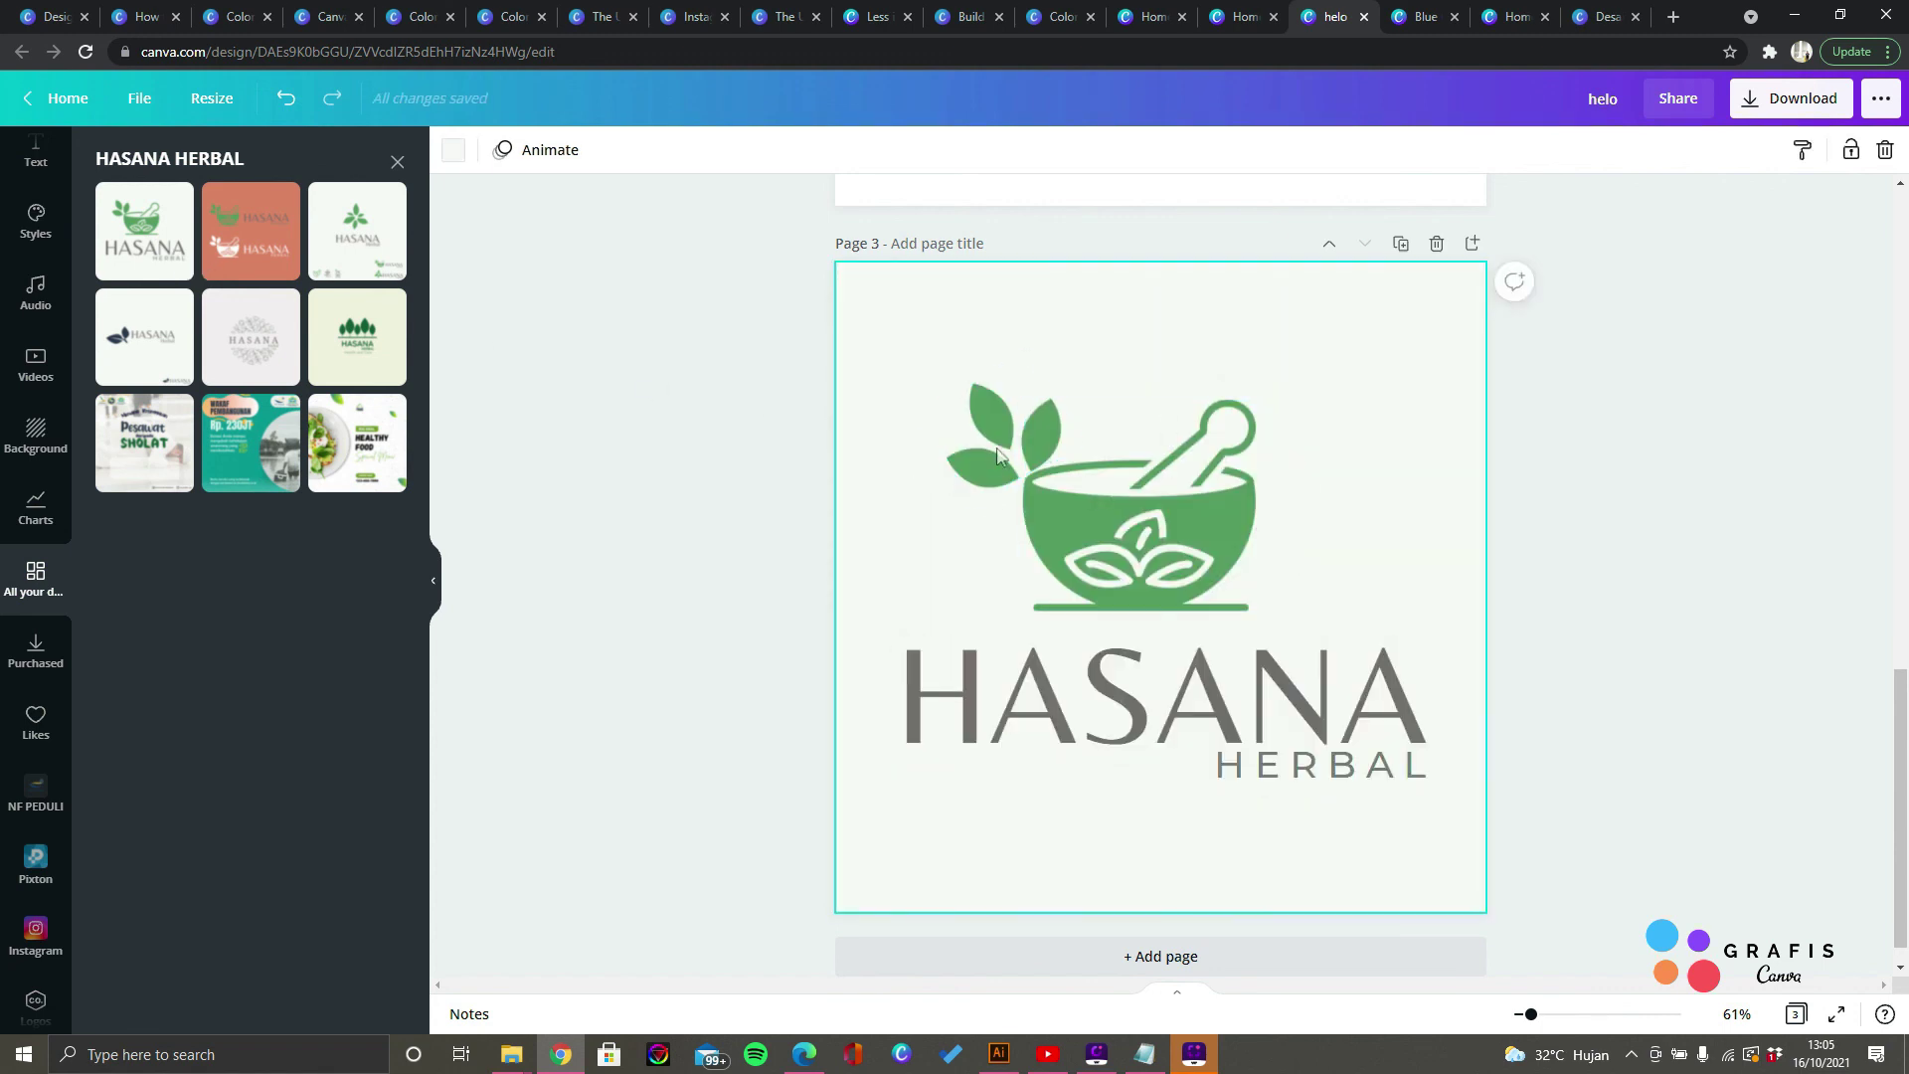
pyautogui.scroll(5, 668, 567)
pyautogui.scroll(-4, 668, 568)
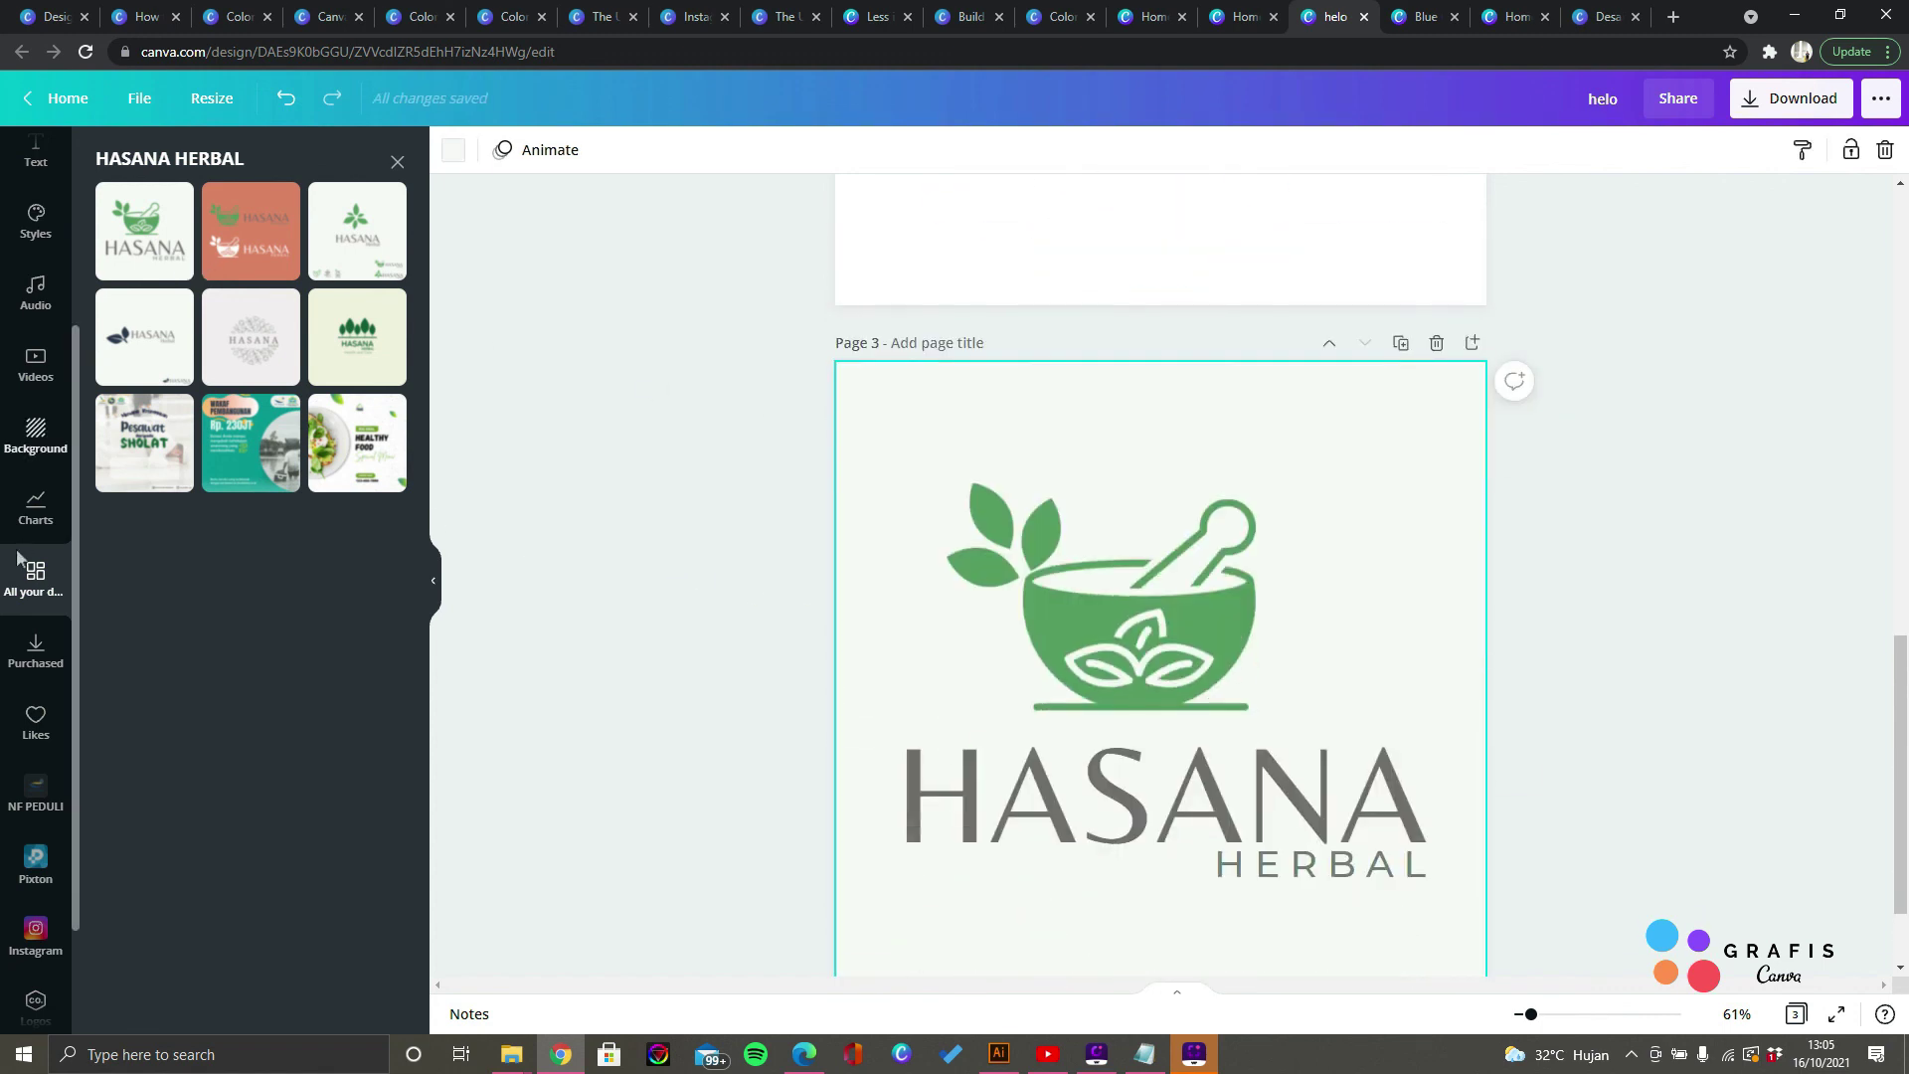
# Step: Examine the collections of purchased images and liked items
pyautogui.click(60, 664)
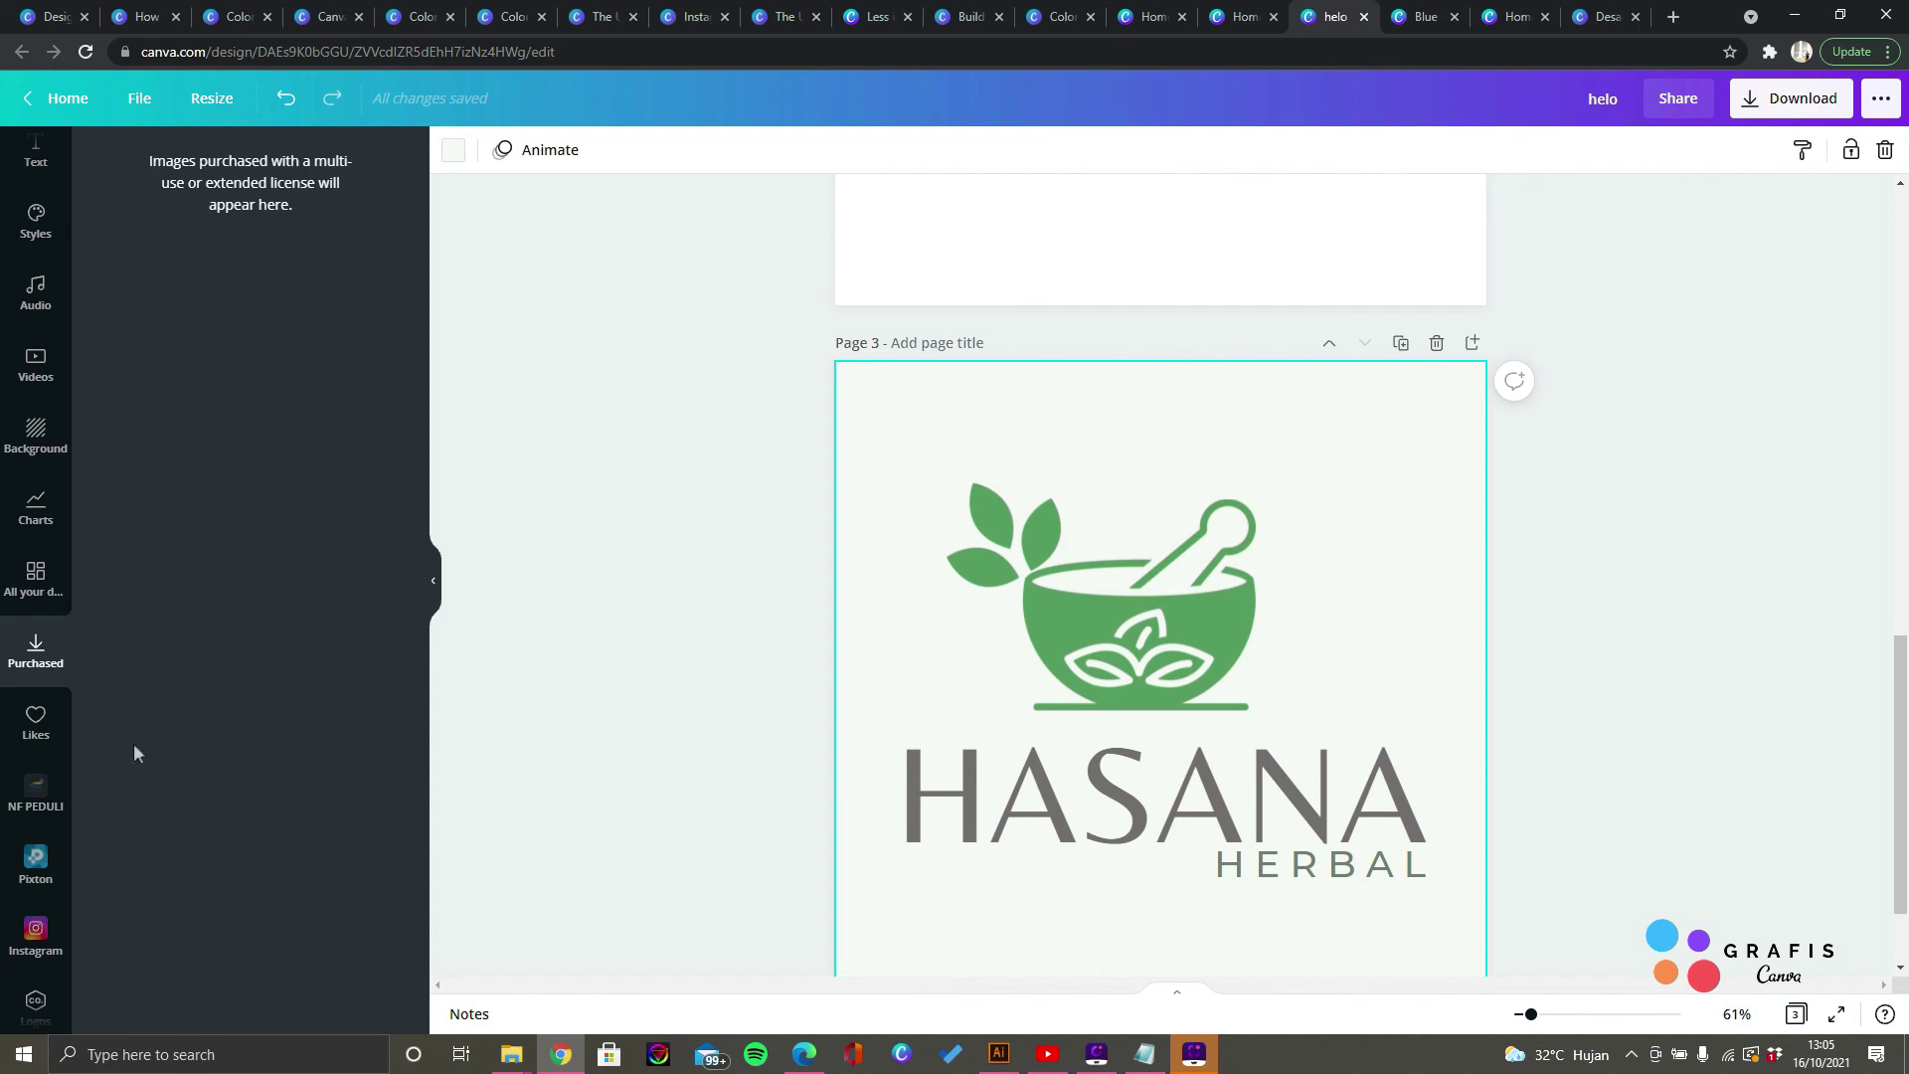
pyautogui.click(58, 730)
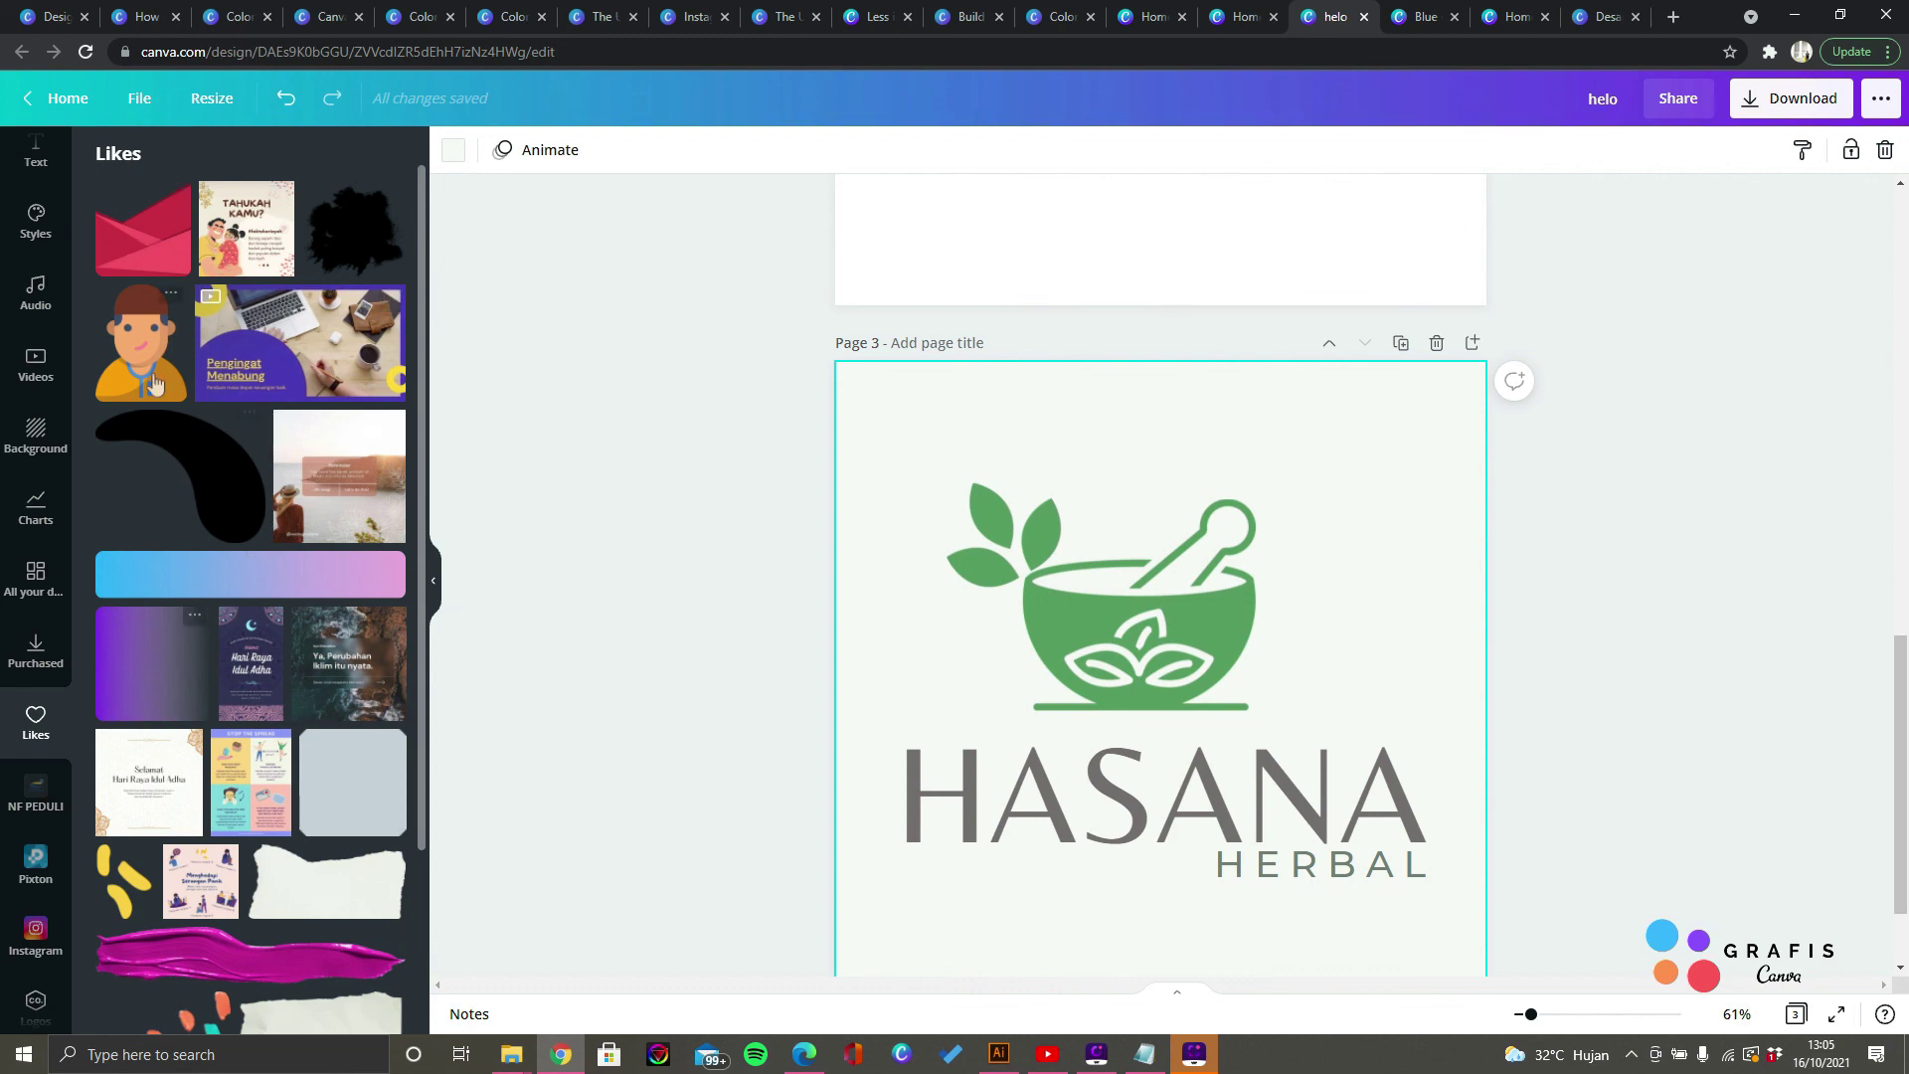
pyautogui.scroll(-3, 210, 432)
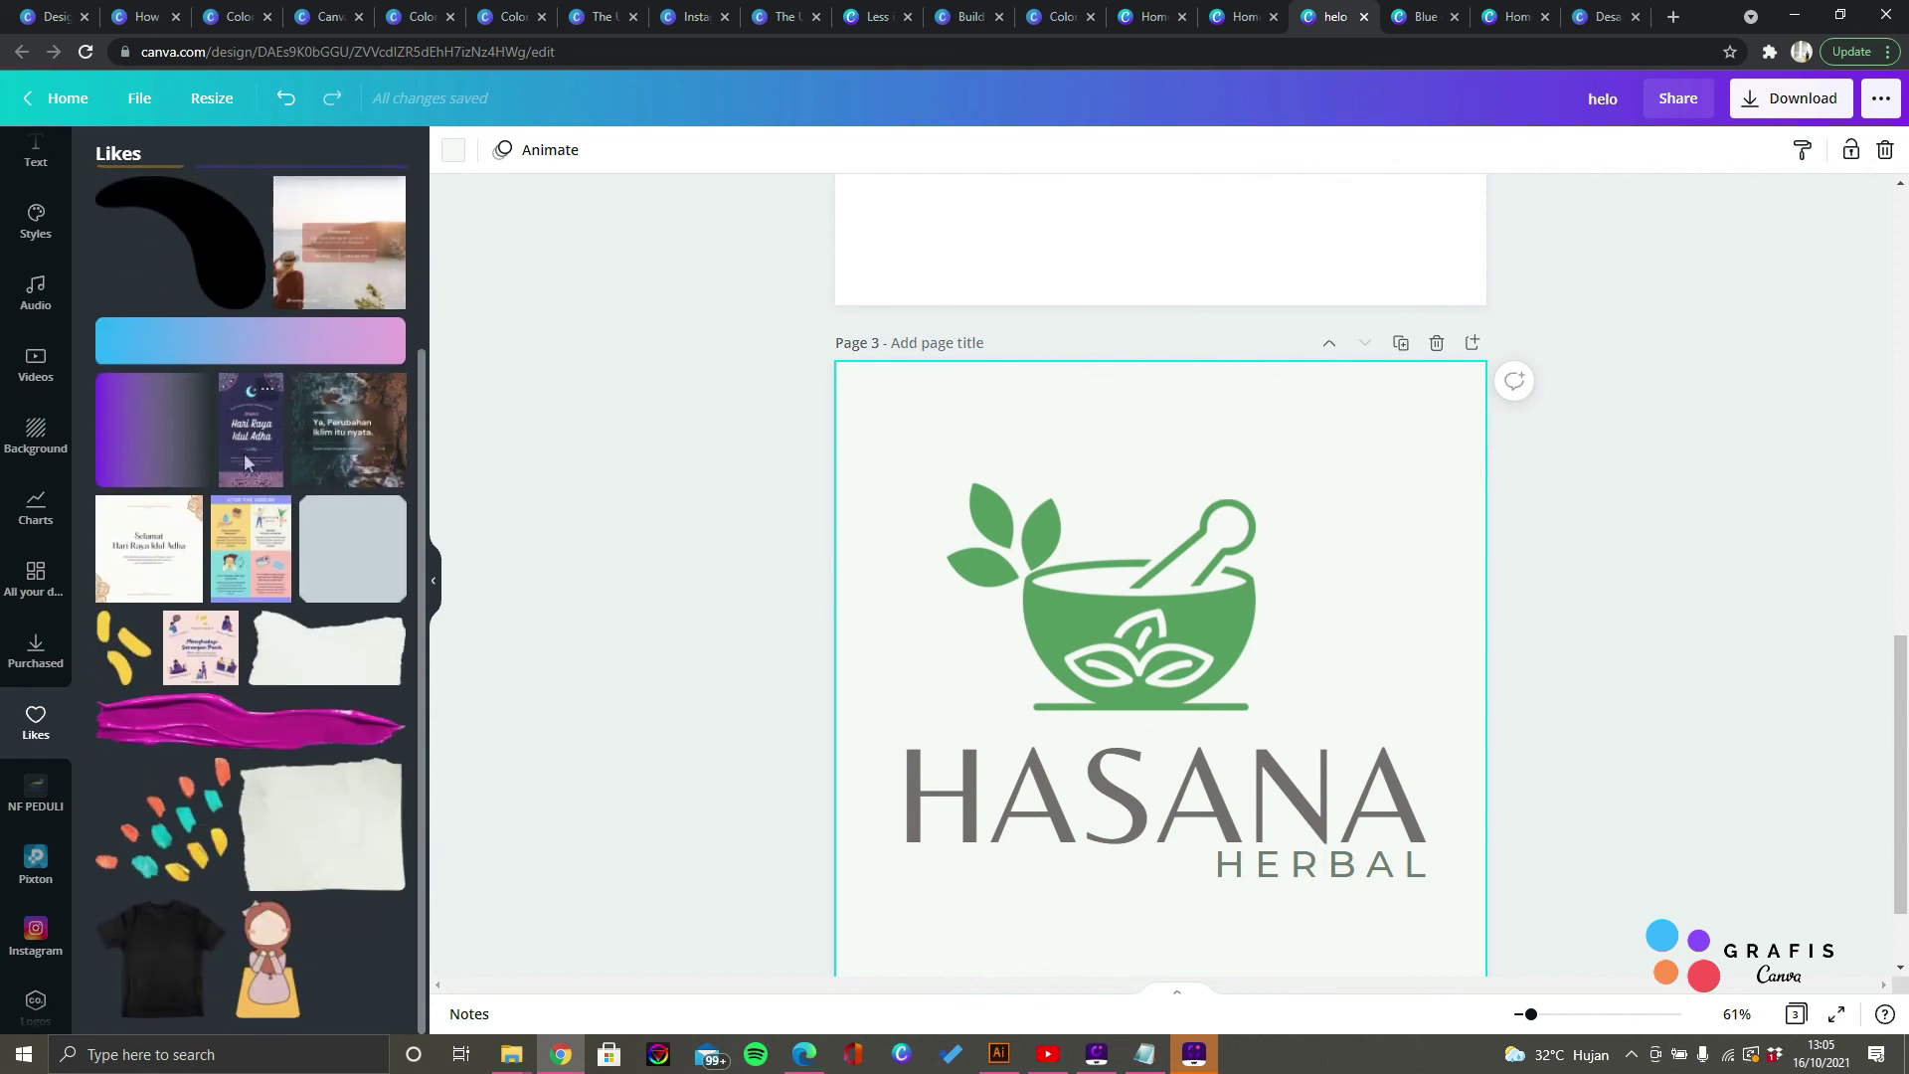
pyautogui.scroll(3, 292, 452)
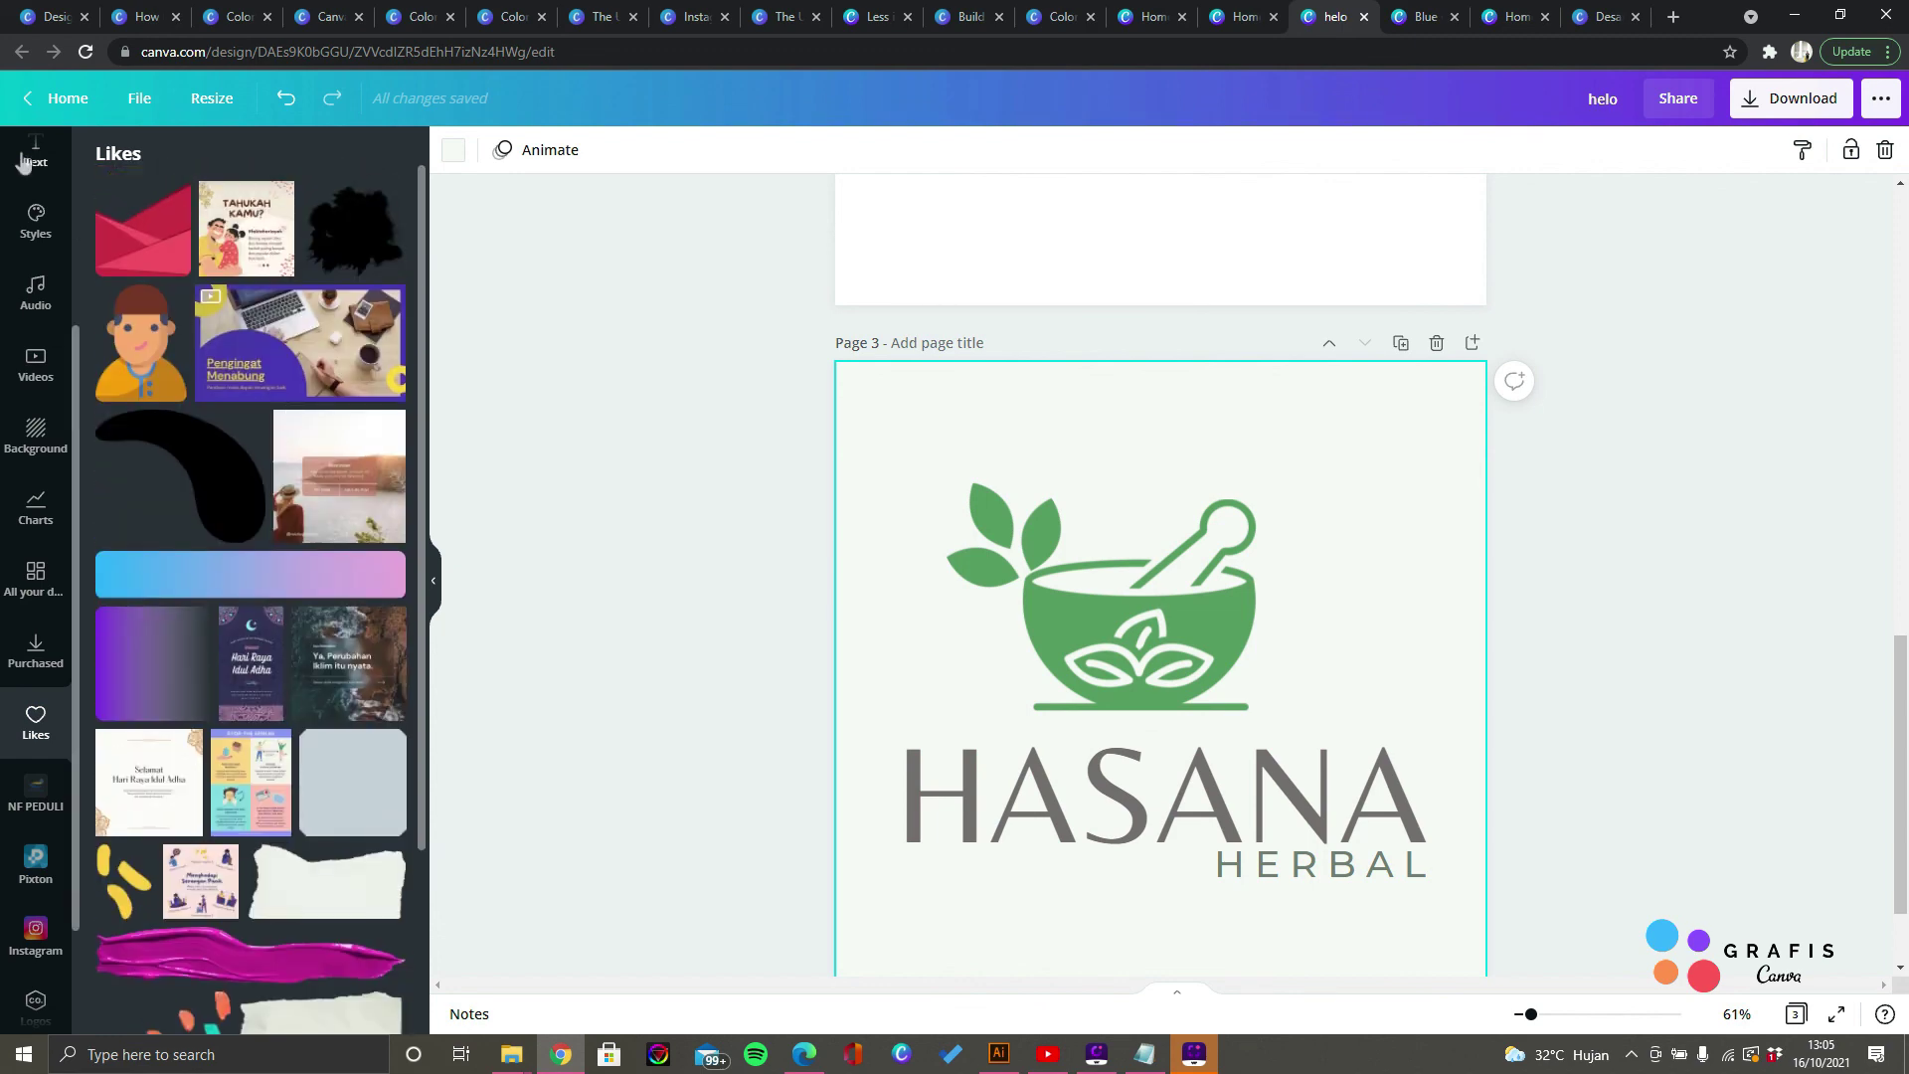
pyautogui.scroll(3, 30, 169)
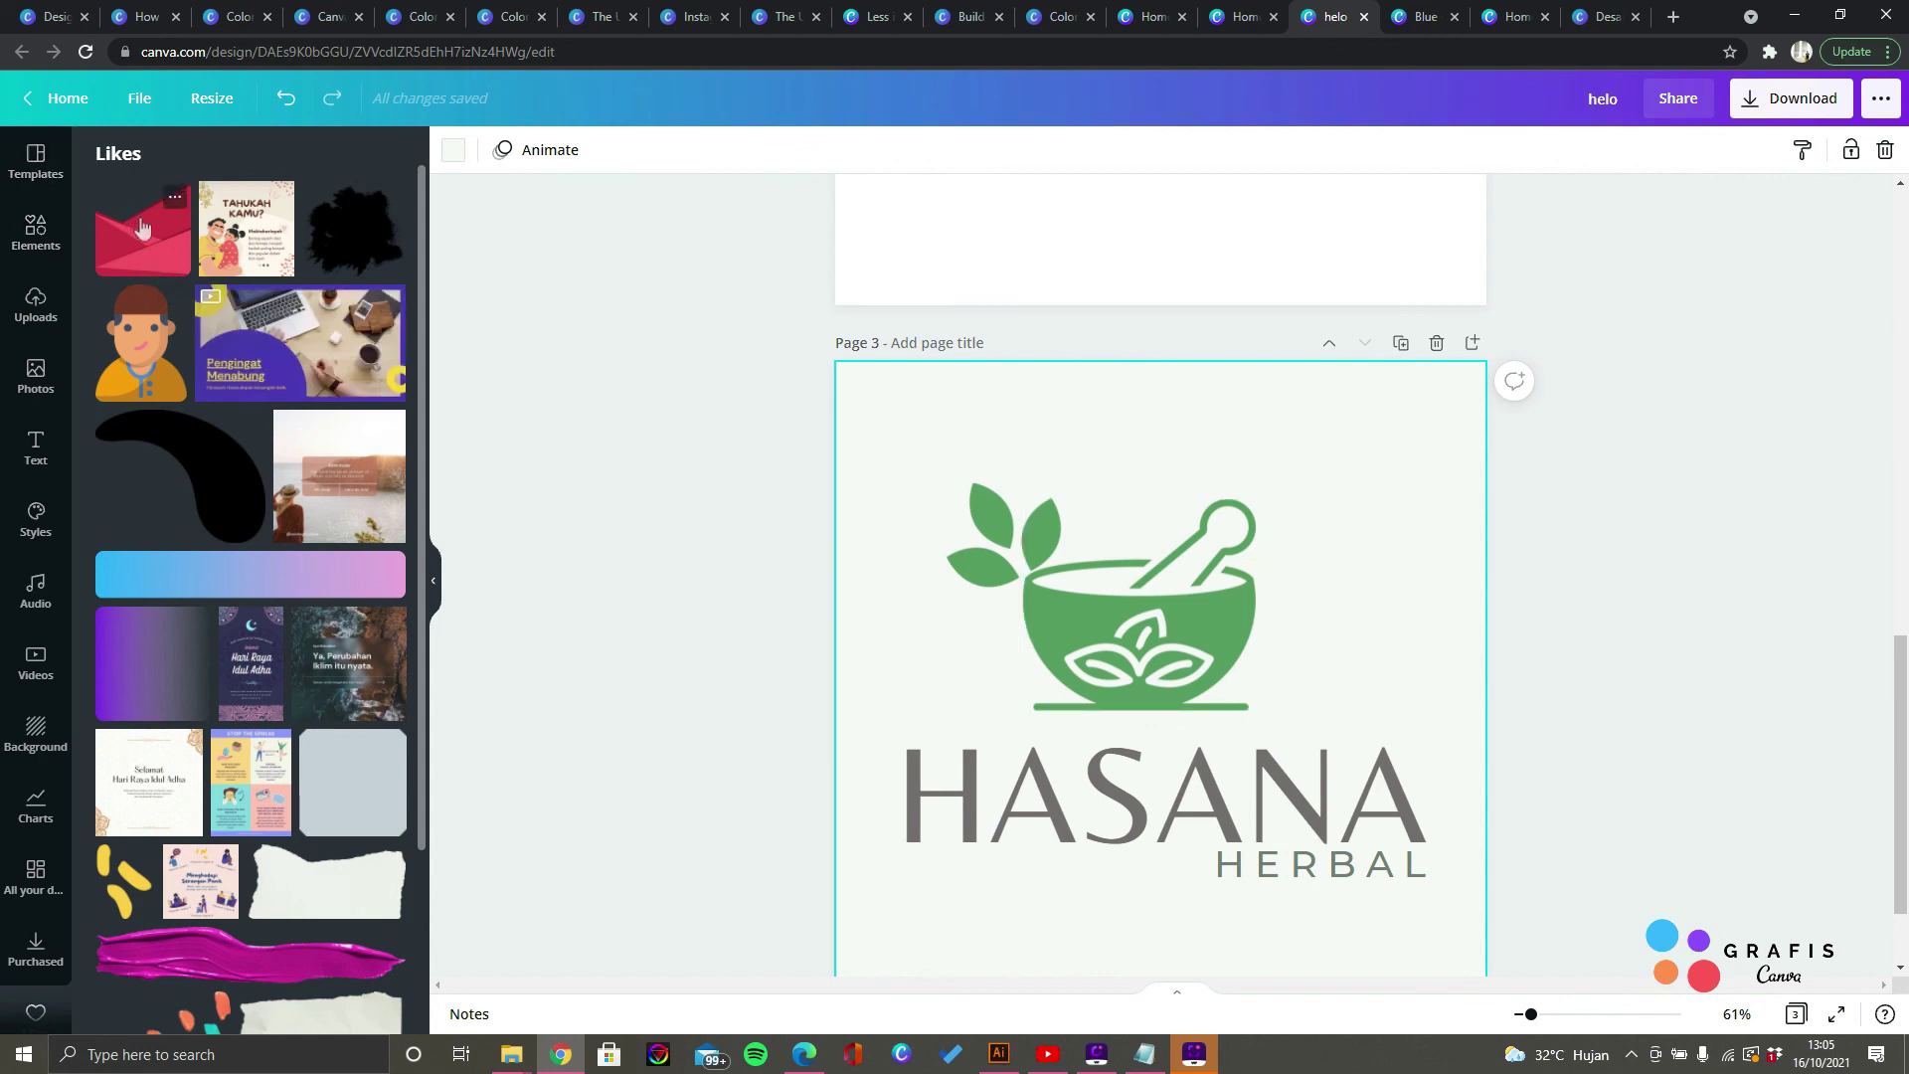
pyautogui.scroll(-4, 32, 689)
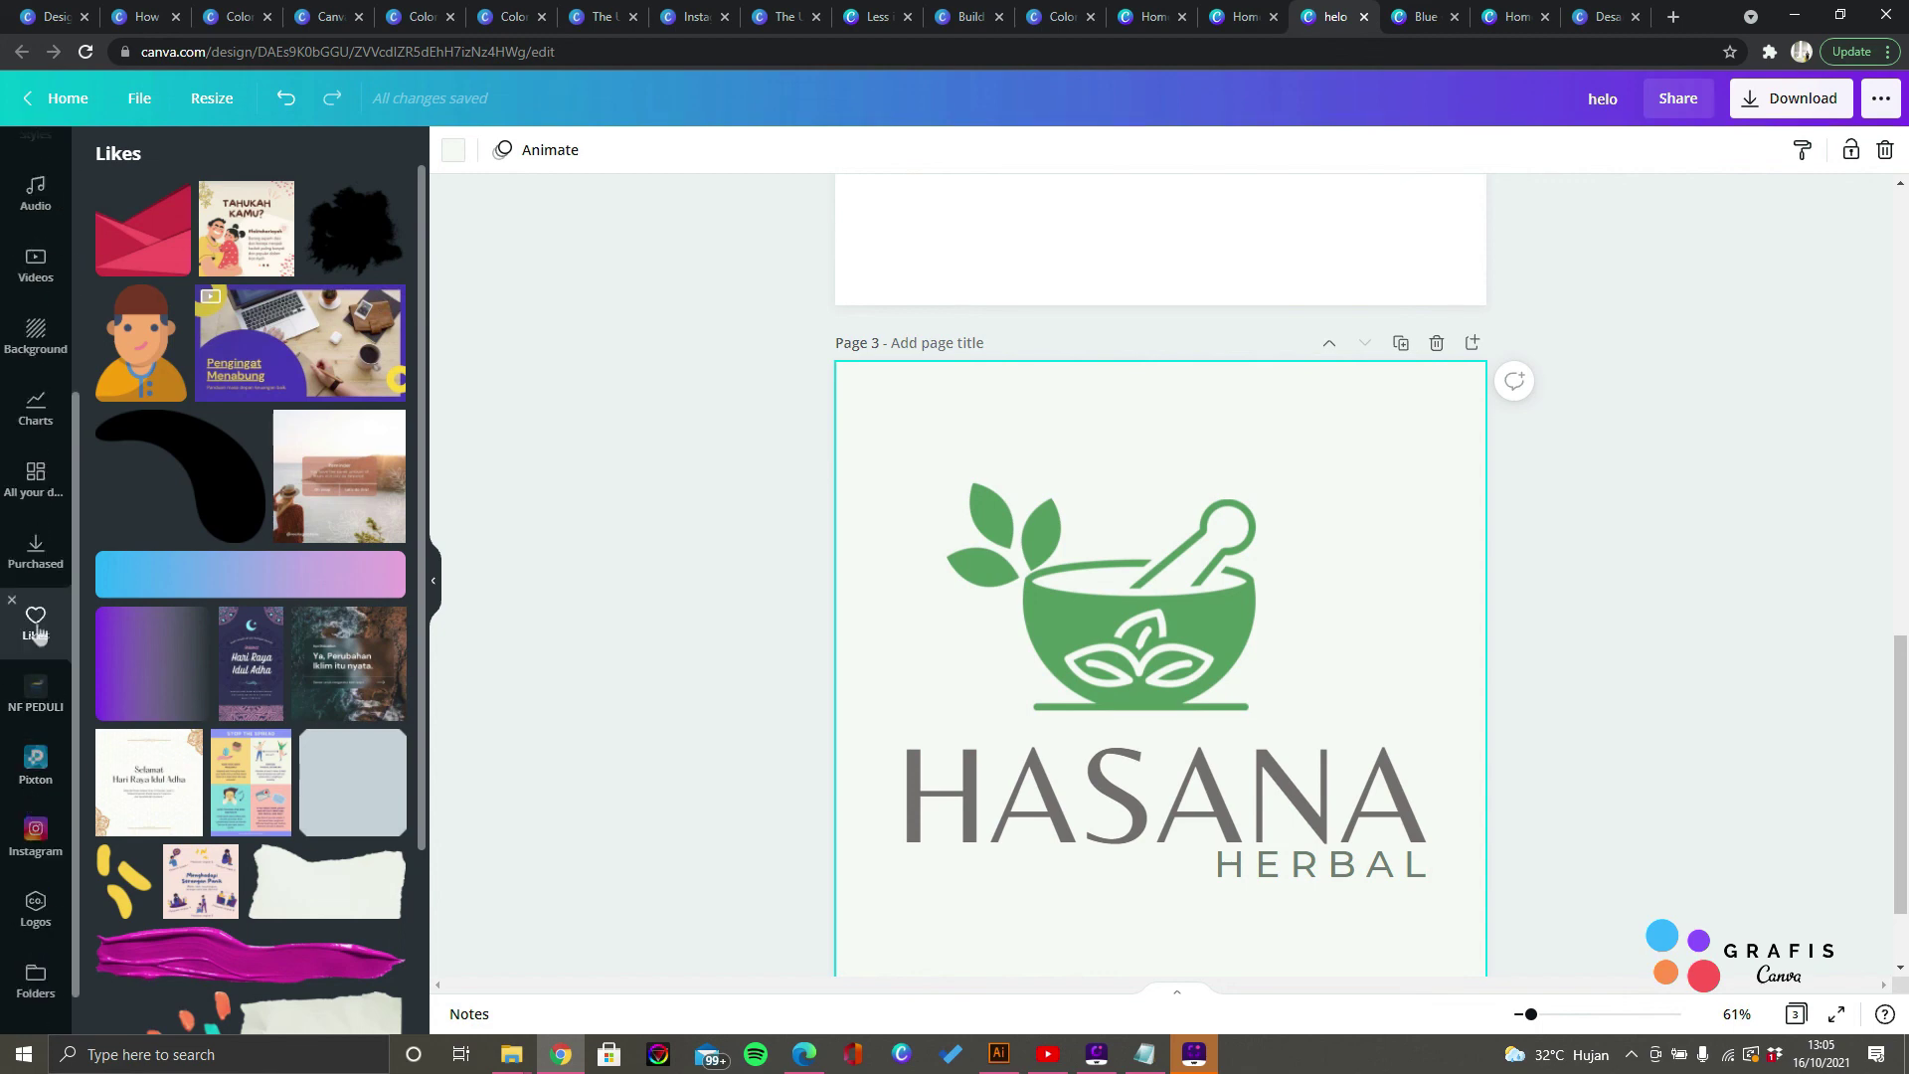
# Step: Insert the liked red geometric graphic on page 3, enlarge it to about 941 × 939, and move it over the lower part
pyautogui.click(156, 244)
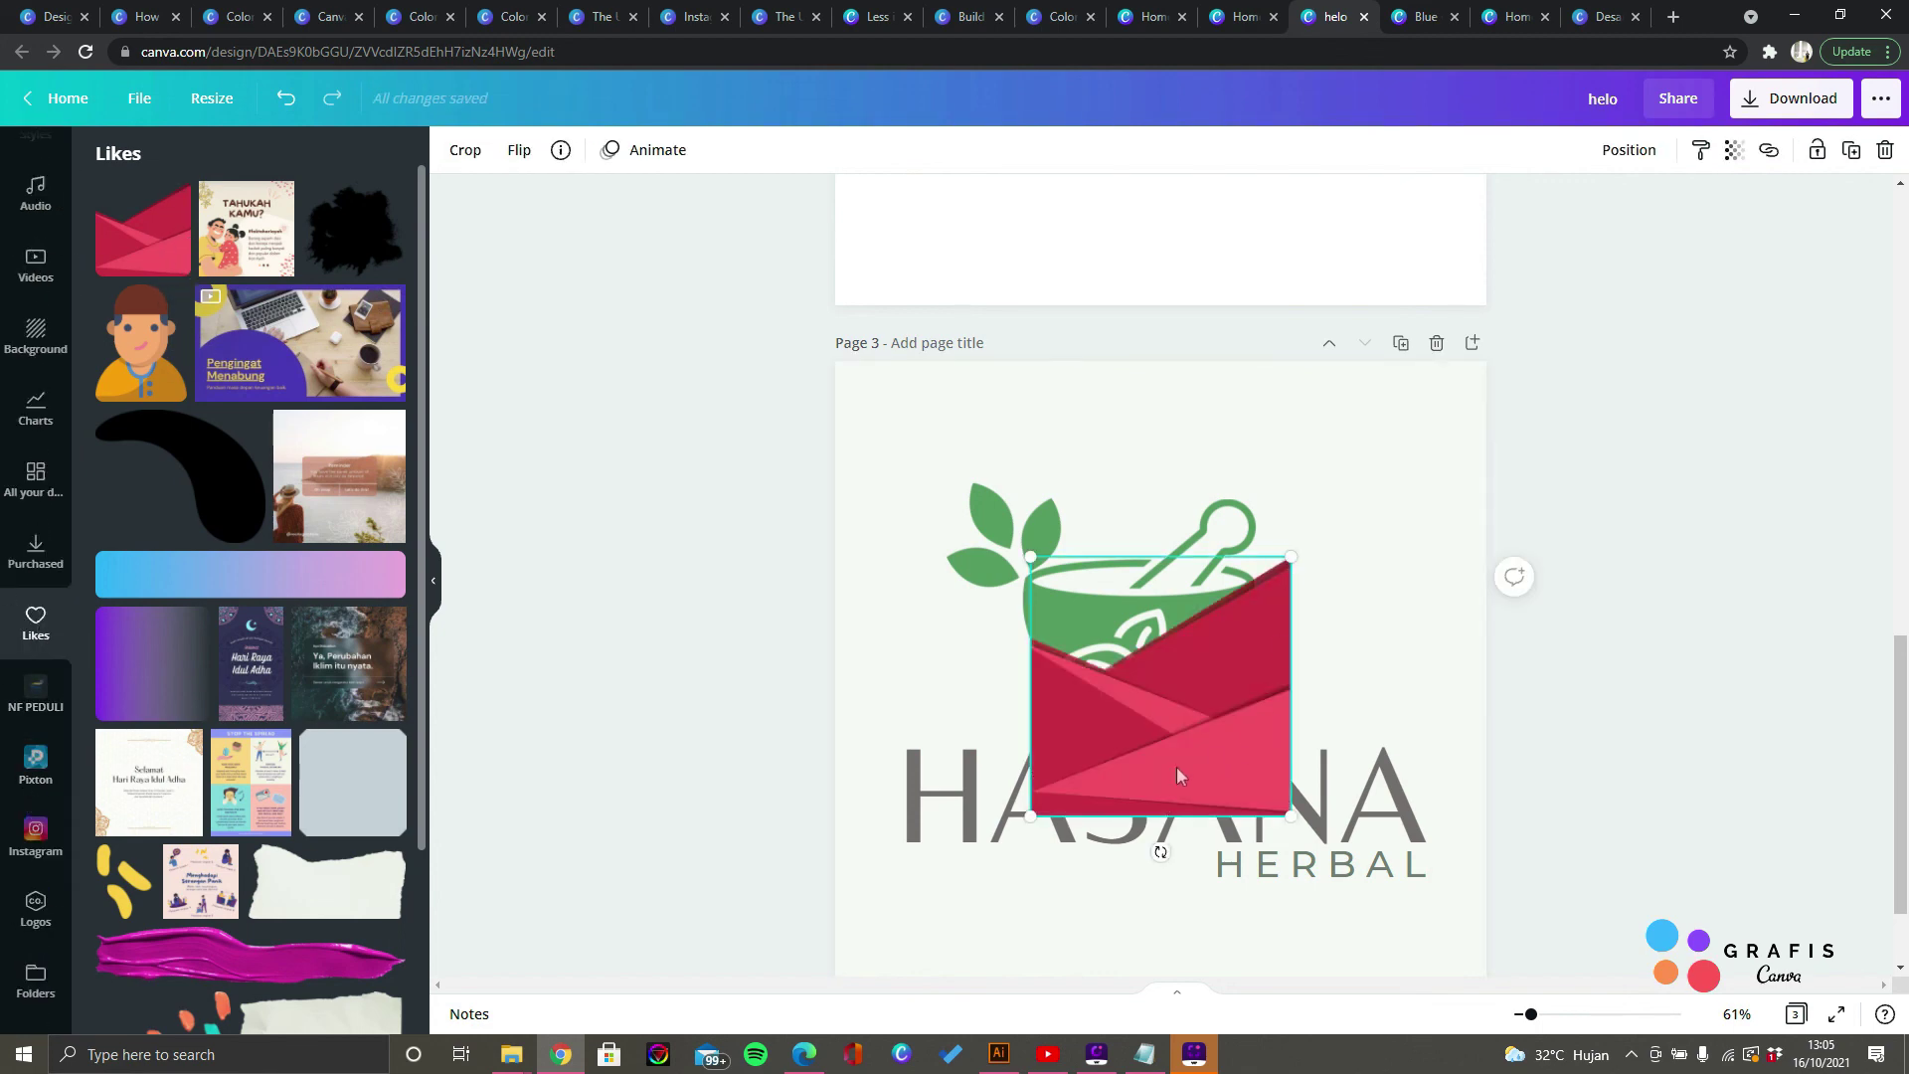
pyautogui.moveTo(823, 971); pyautogui.dragTo(755, 989)
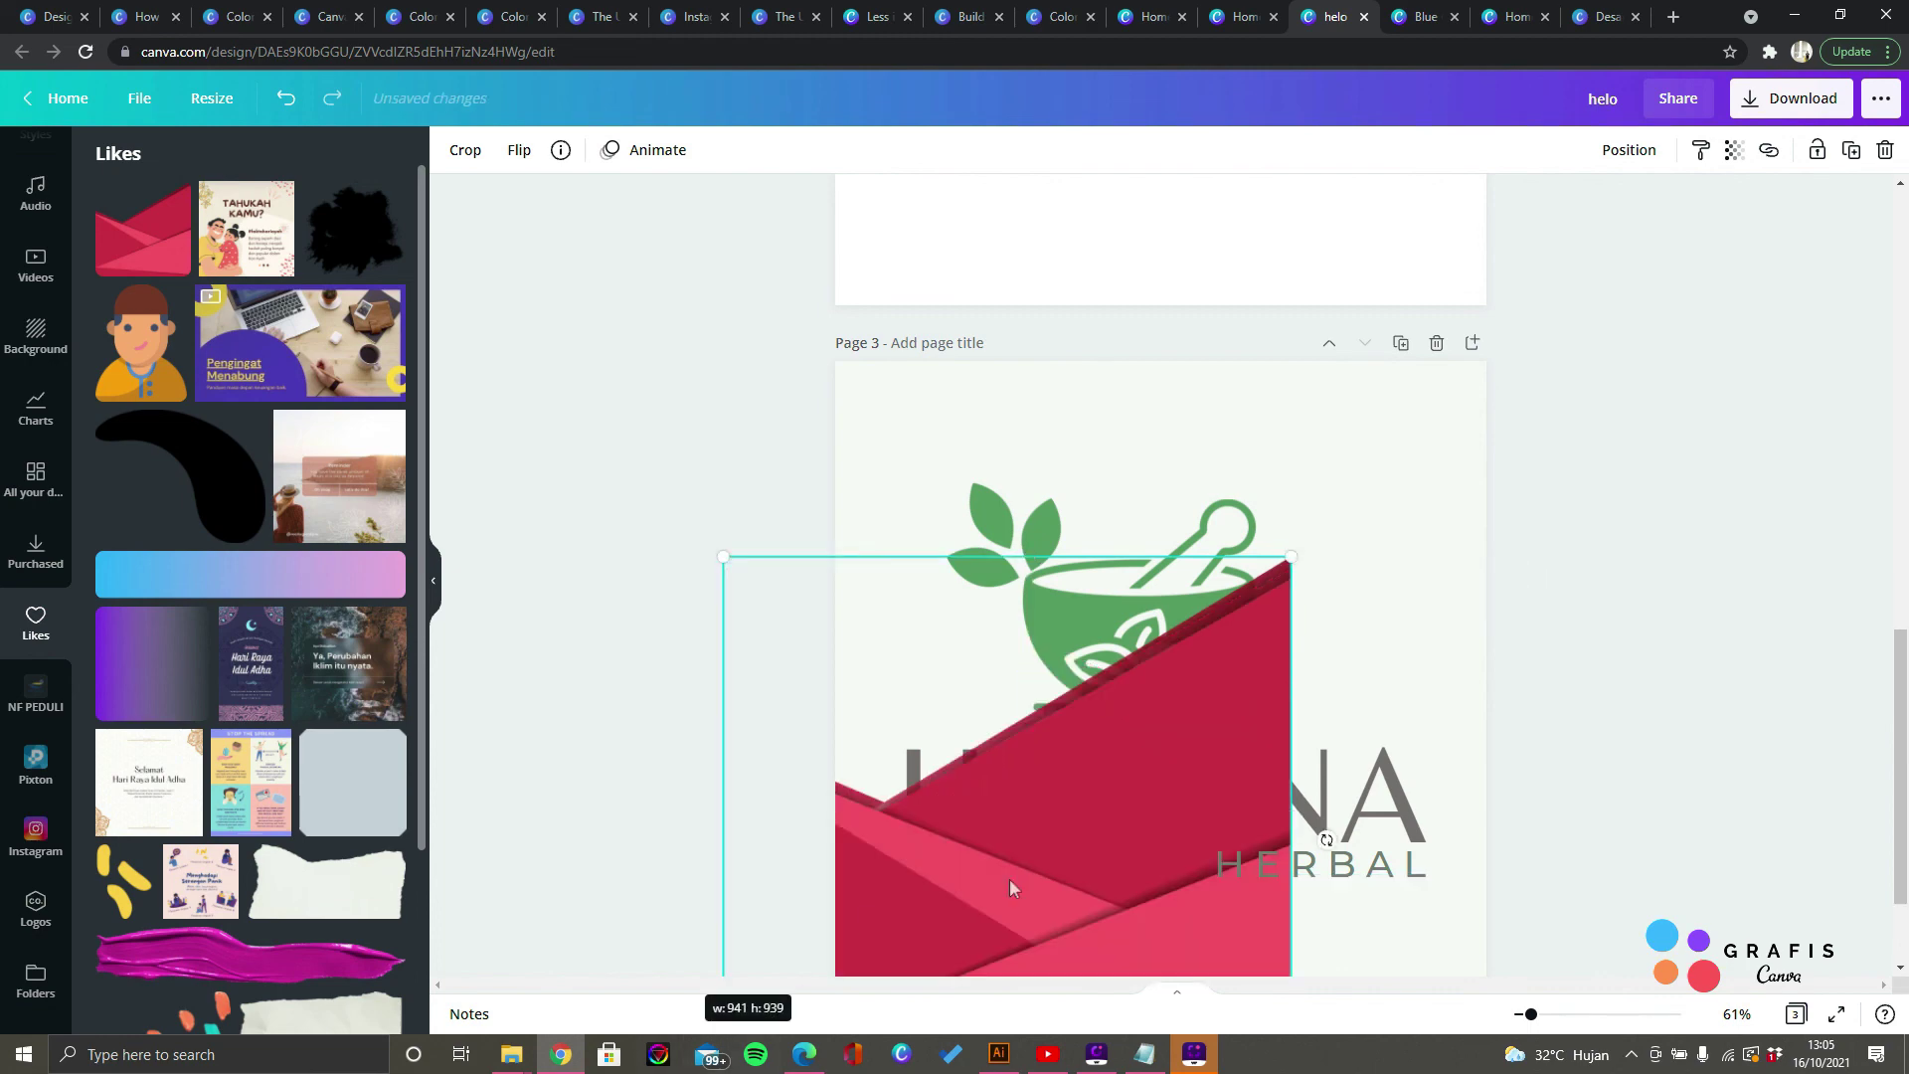
pyautogui.moveTo(1010, 879); pyautogui.dragTo(1124, 904)
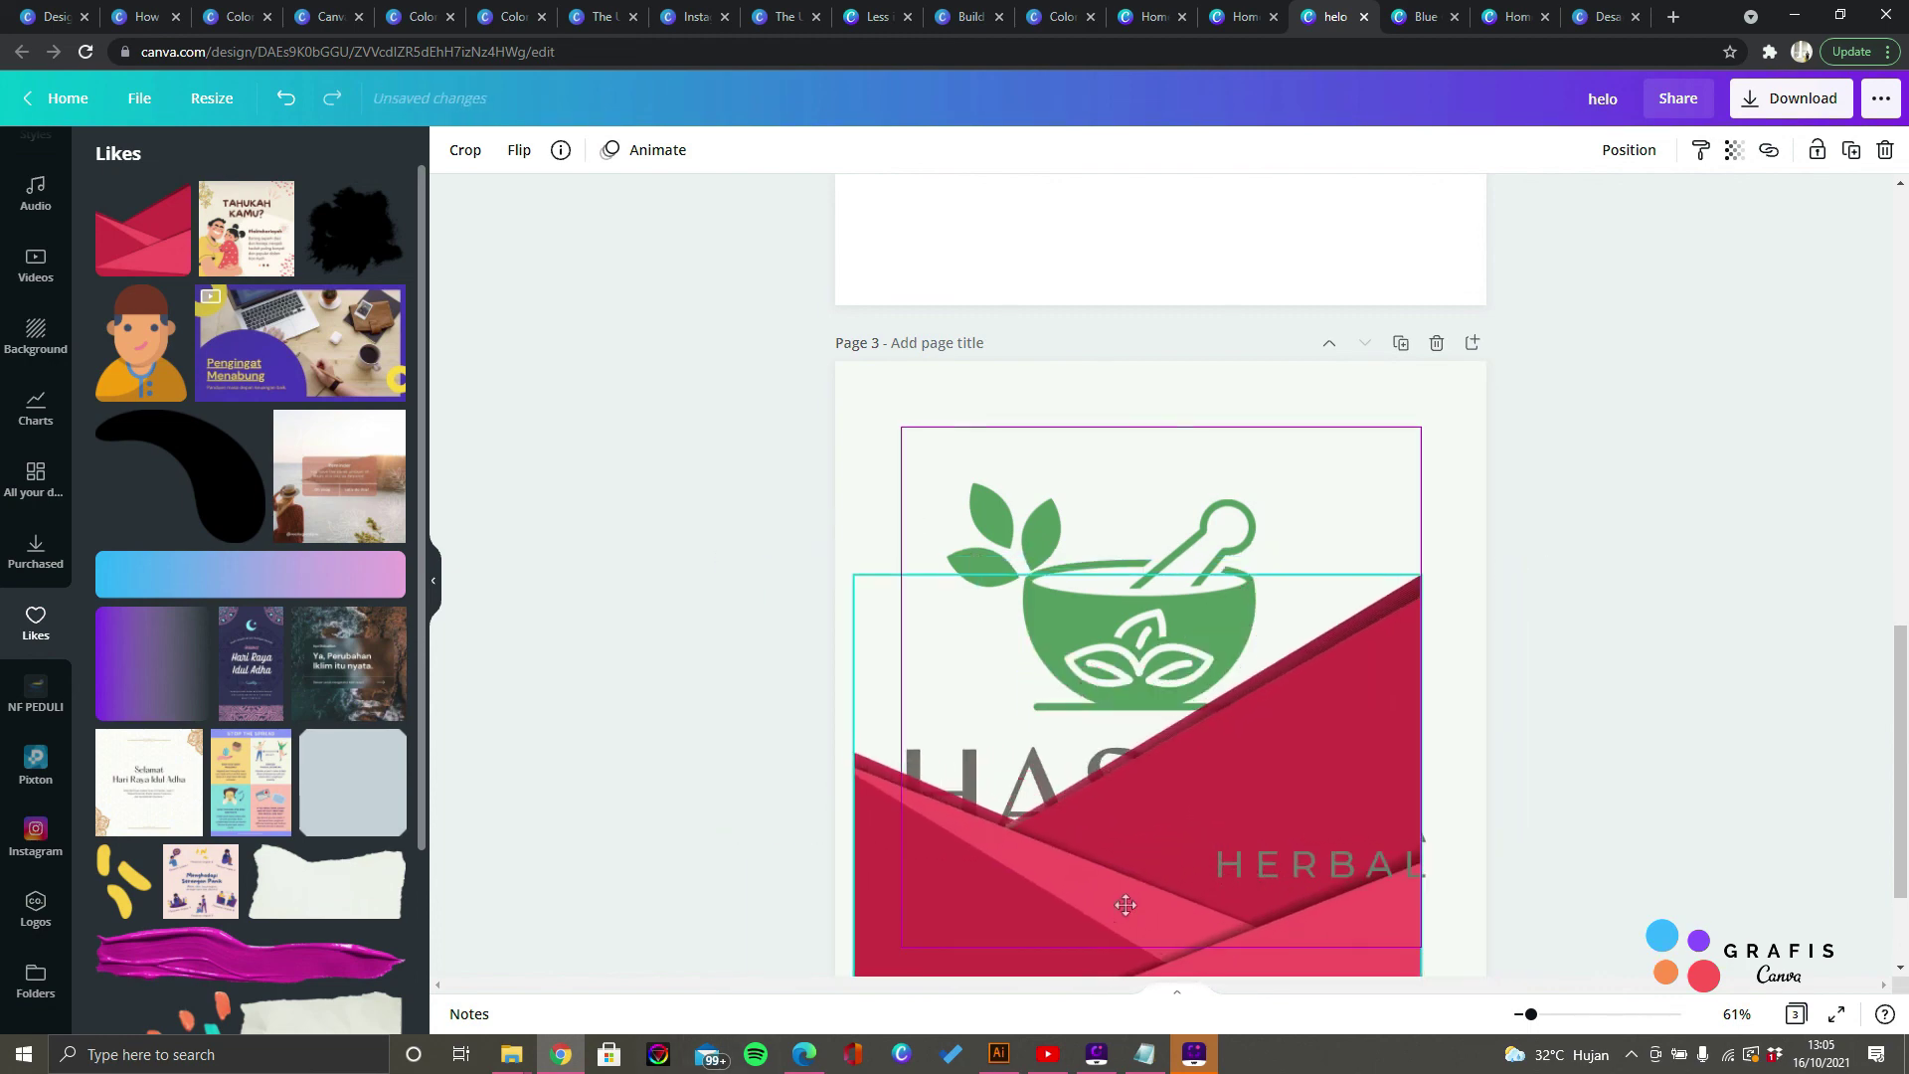
# Step: Send the red geometric graphic behind the HASANA HERBAL logo and text on page 3
pyautogui.rightClick(1133, 900)
pyautogui.click(1203, 915)
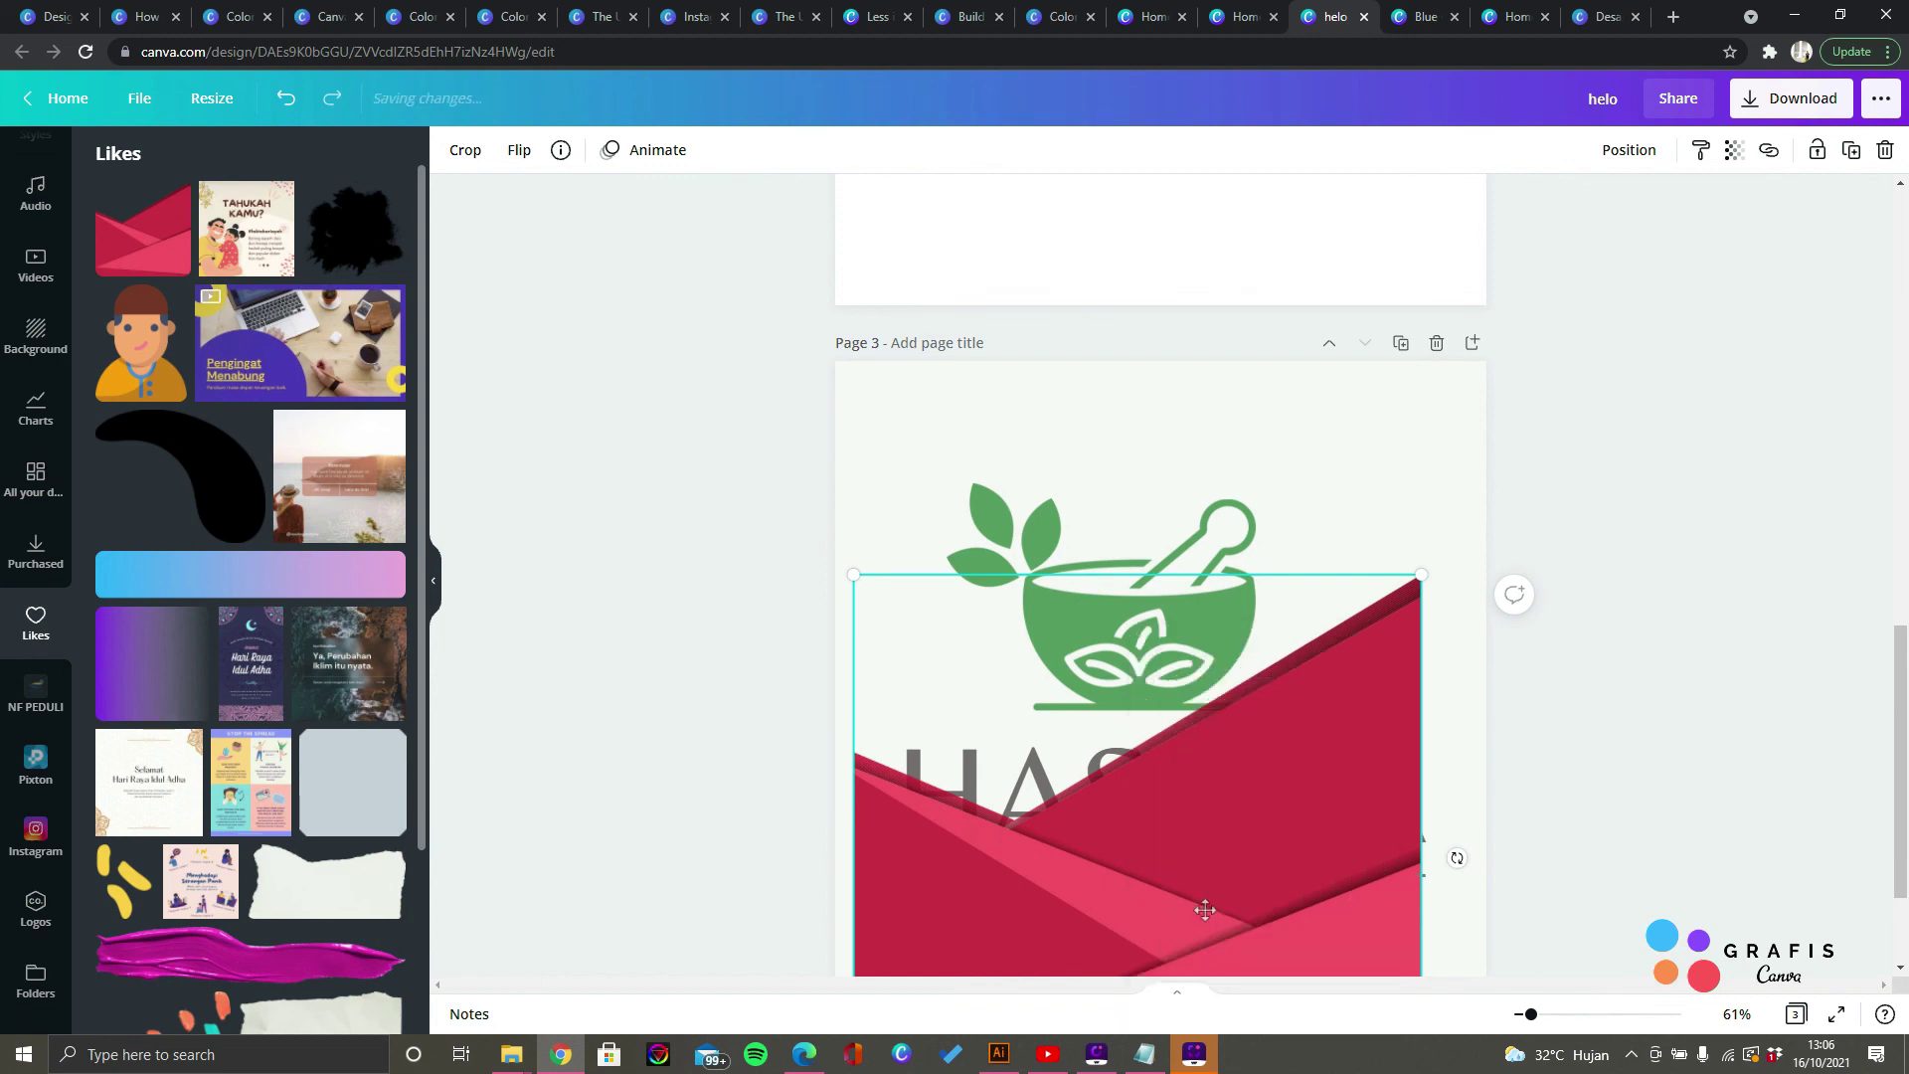
pyautogui.rightClick(1170, 904)
pyautogui.click(1286, 784)
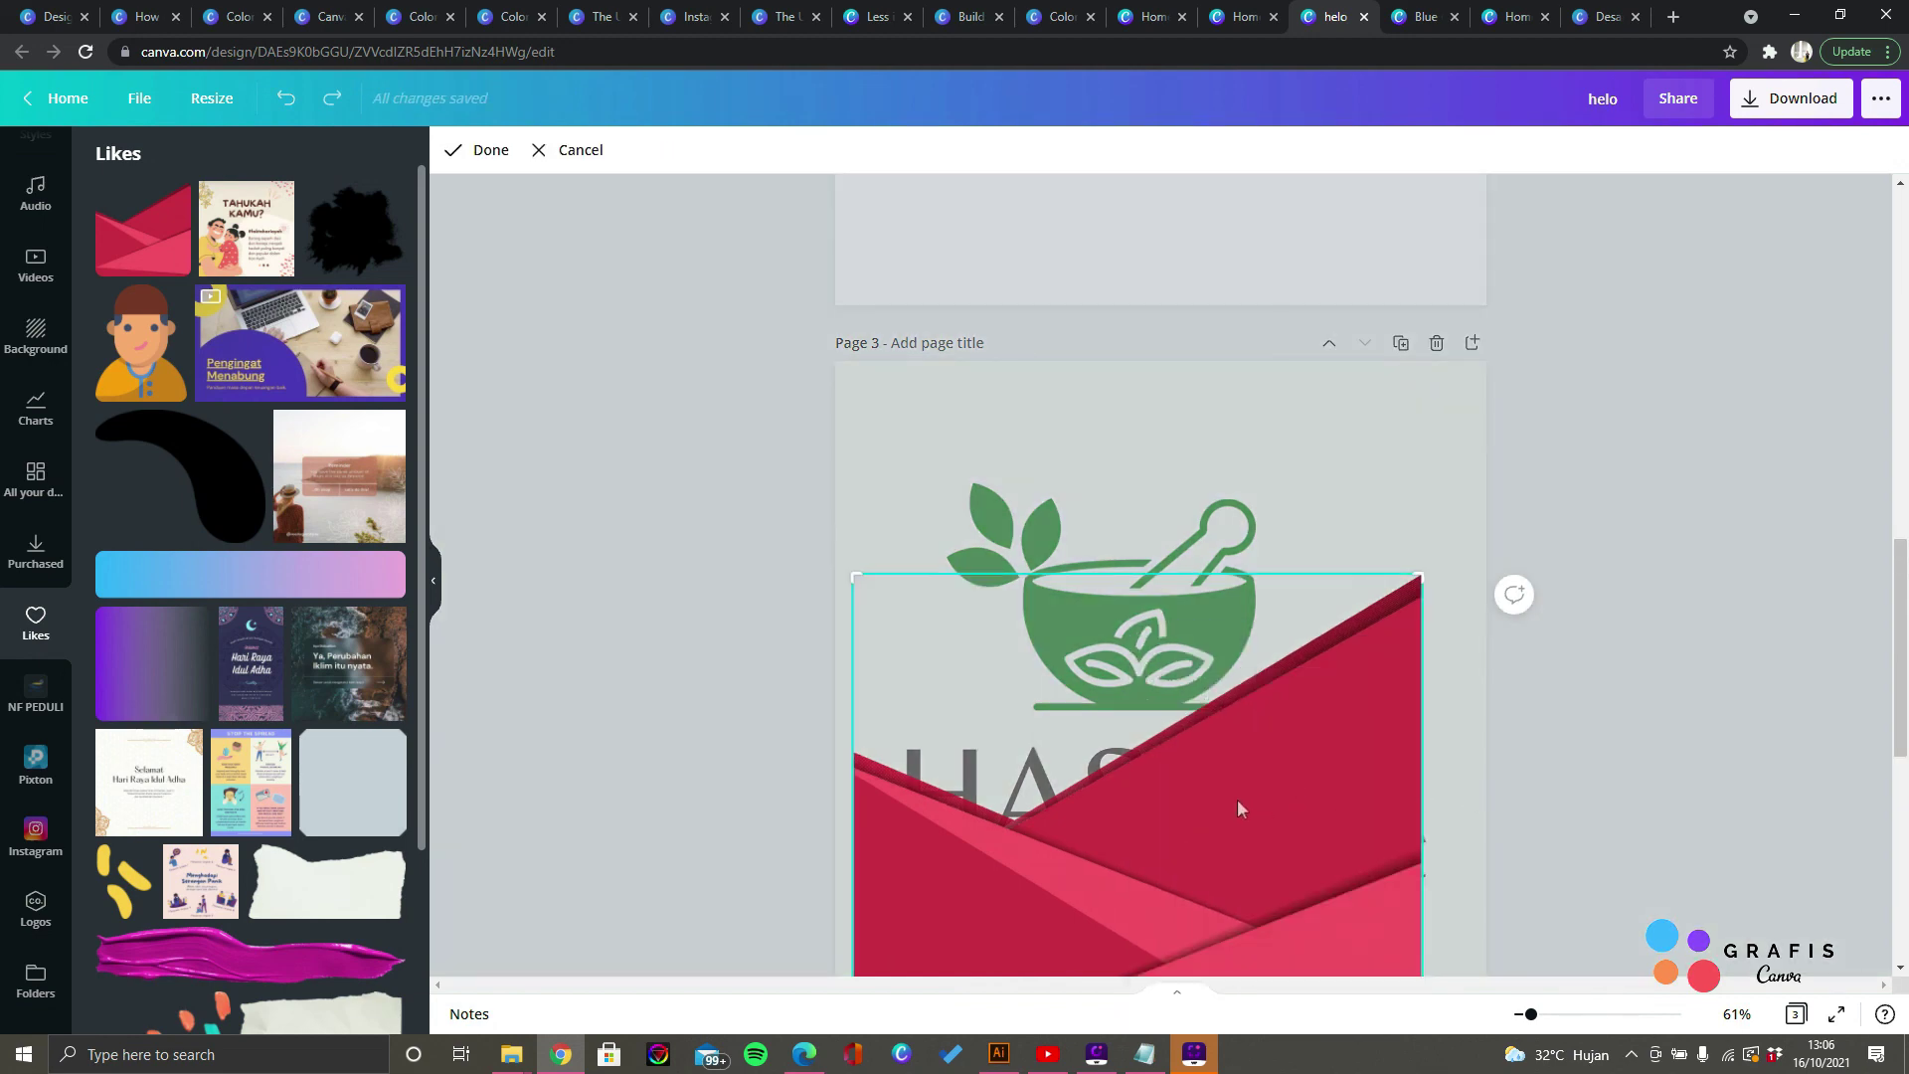
pyautogui.rightClick(1236, 797)
pyautogui.click(1312, 824)
pyautogui.scroll(-4, 1627, 614)
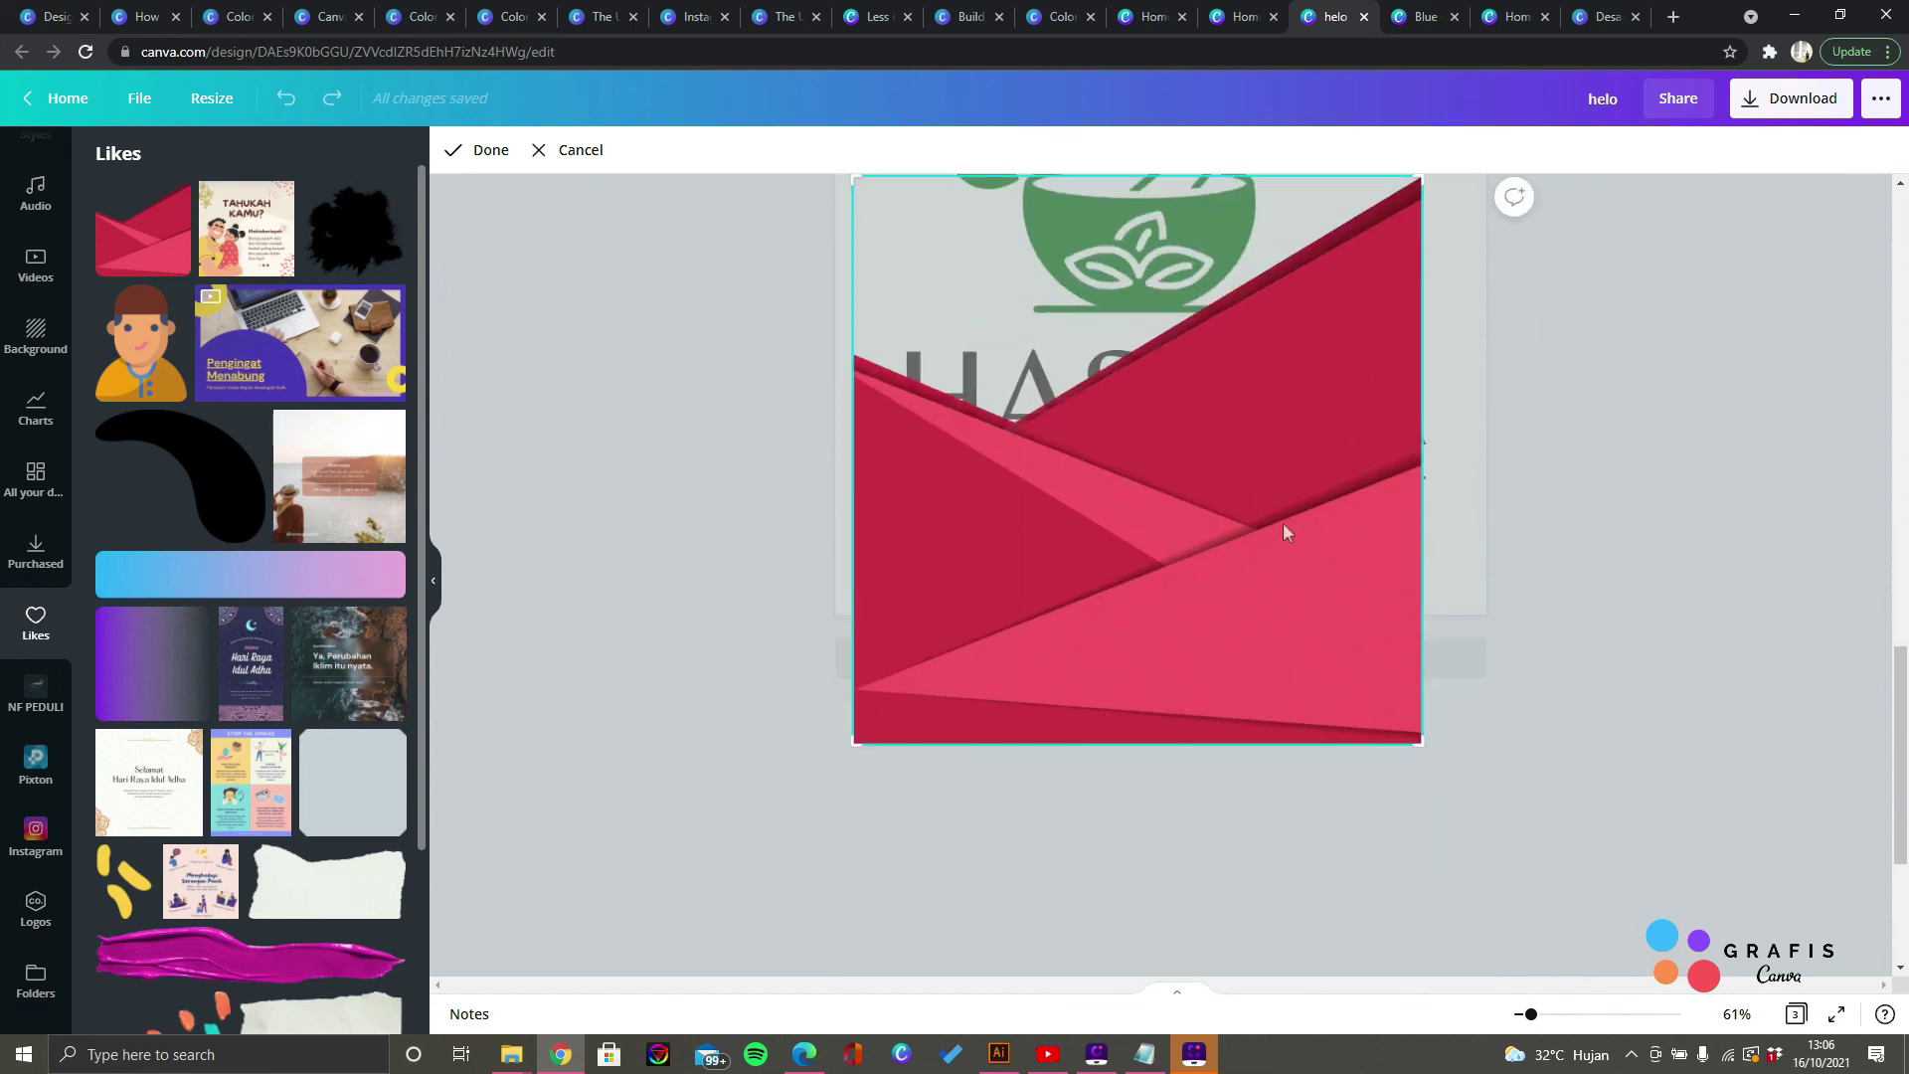
pyautogui.press('Return')
pyautogui.click(1670, 541)
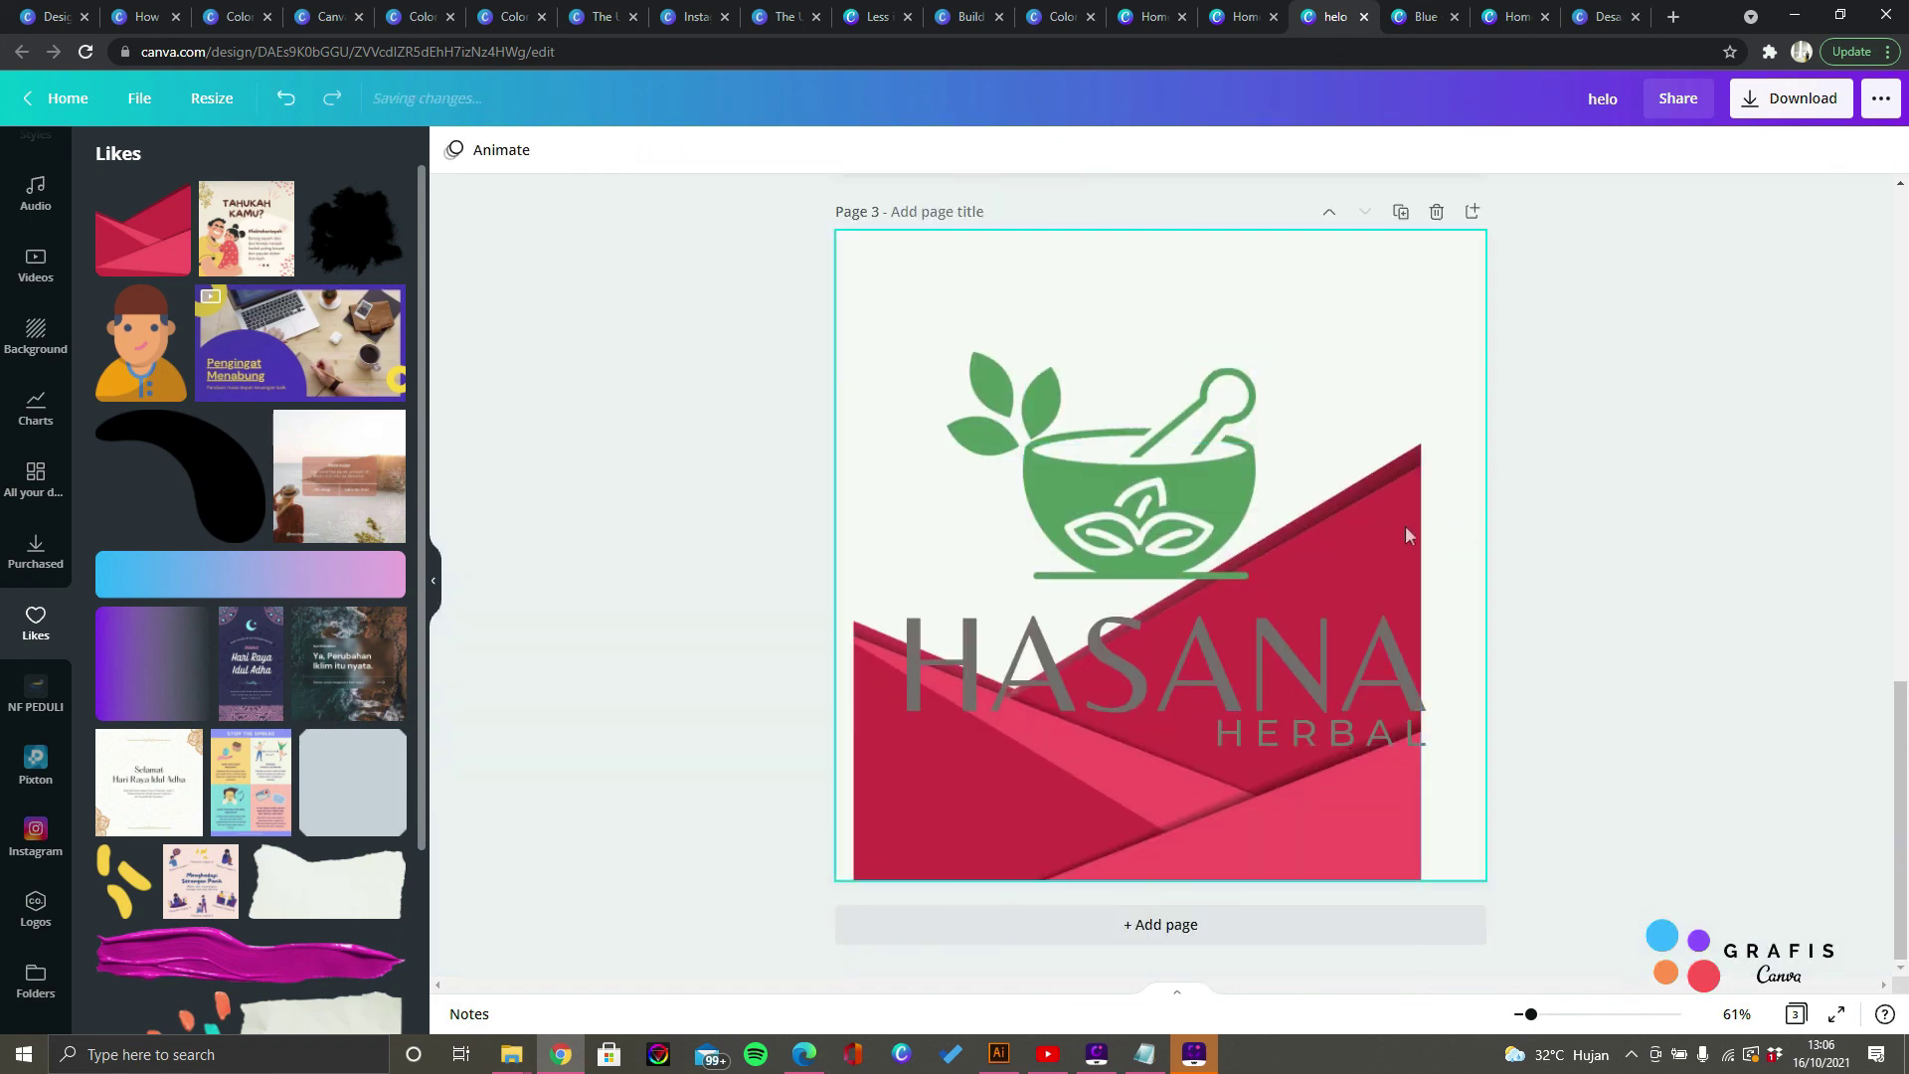
# Step: Enlarge the red geometric graphic on page 3 to about 1,099 × 1,096 so it extends past the page edge
pyautogui.click(1404, 535)
pyautogui.moveTo(1487, 378); pyautogui.dragTo(1622, 506)
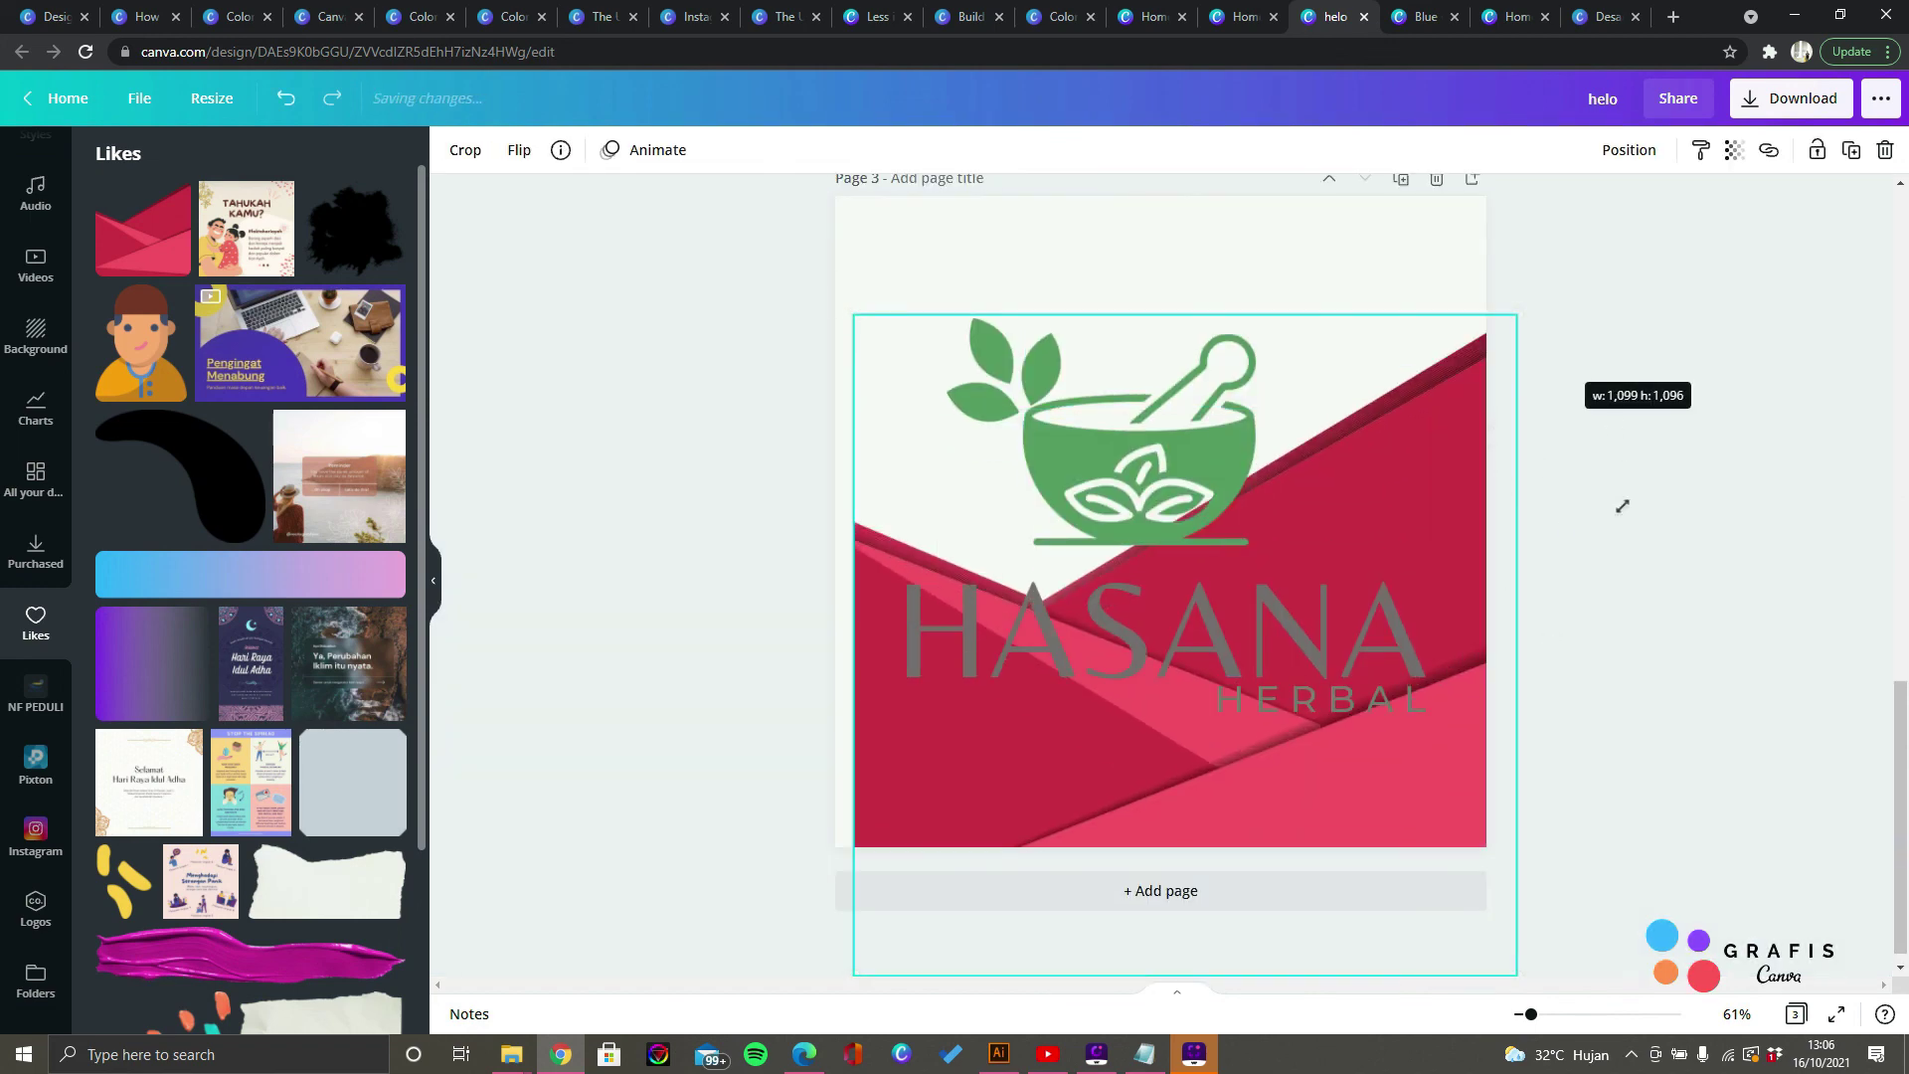
# Step: Shrink the leaves, mortar and HASANA text together to a text size of about 68.7, and shift the mortar slightly away from the leaves
pyautogui.click(1111, 492)
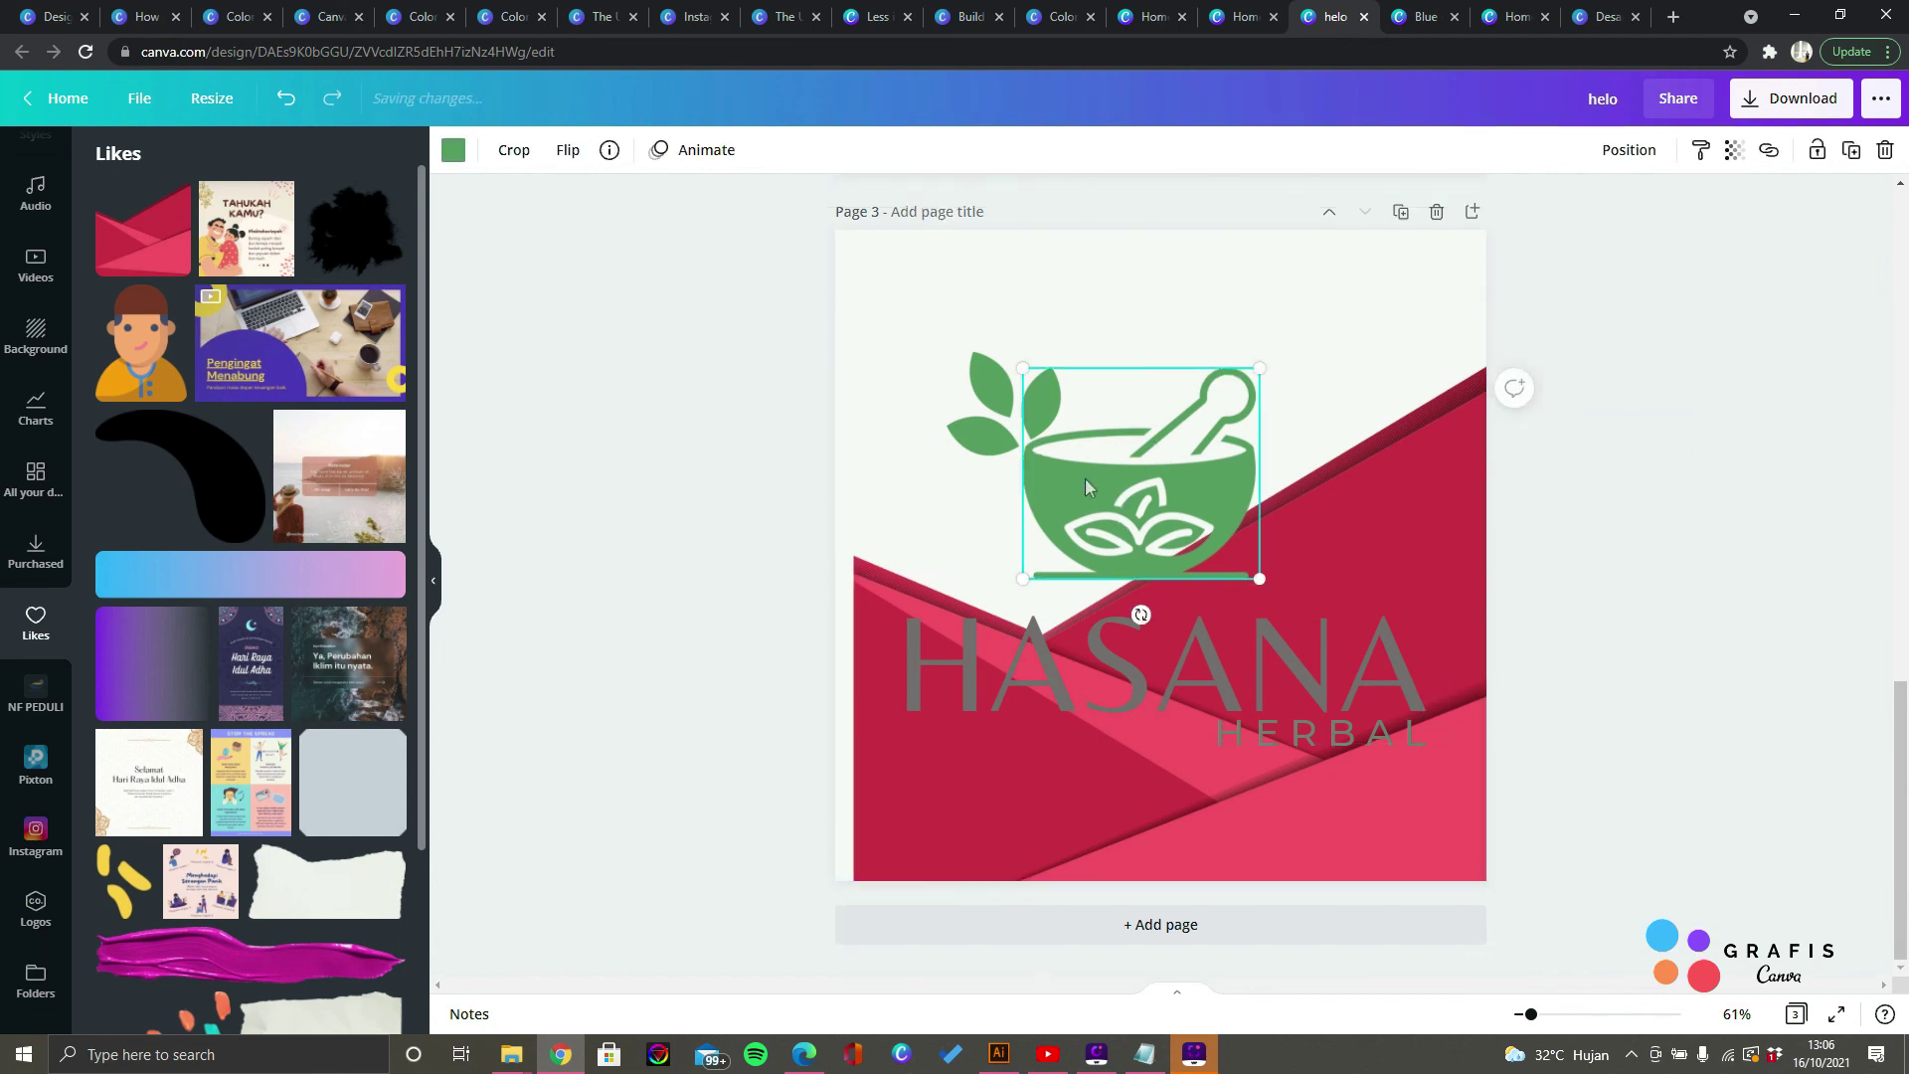
pyautogui.click(892, 316)
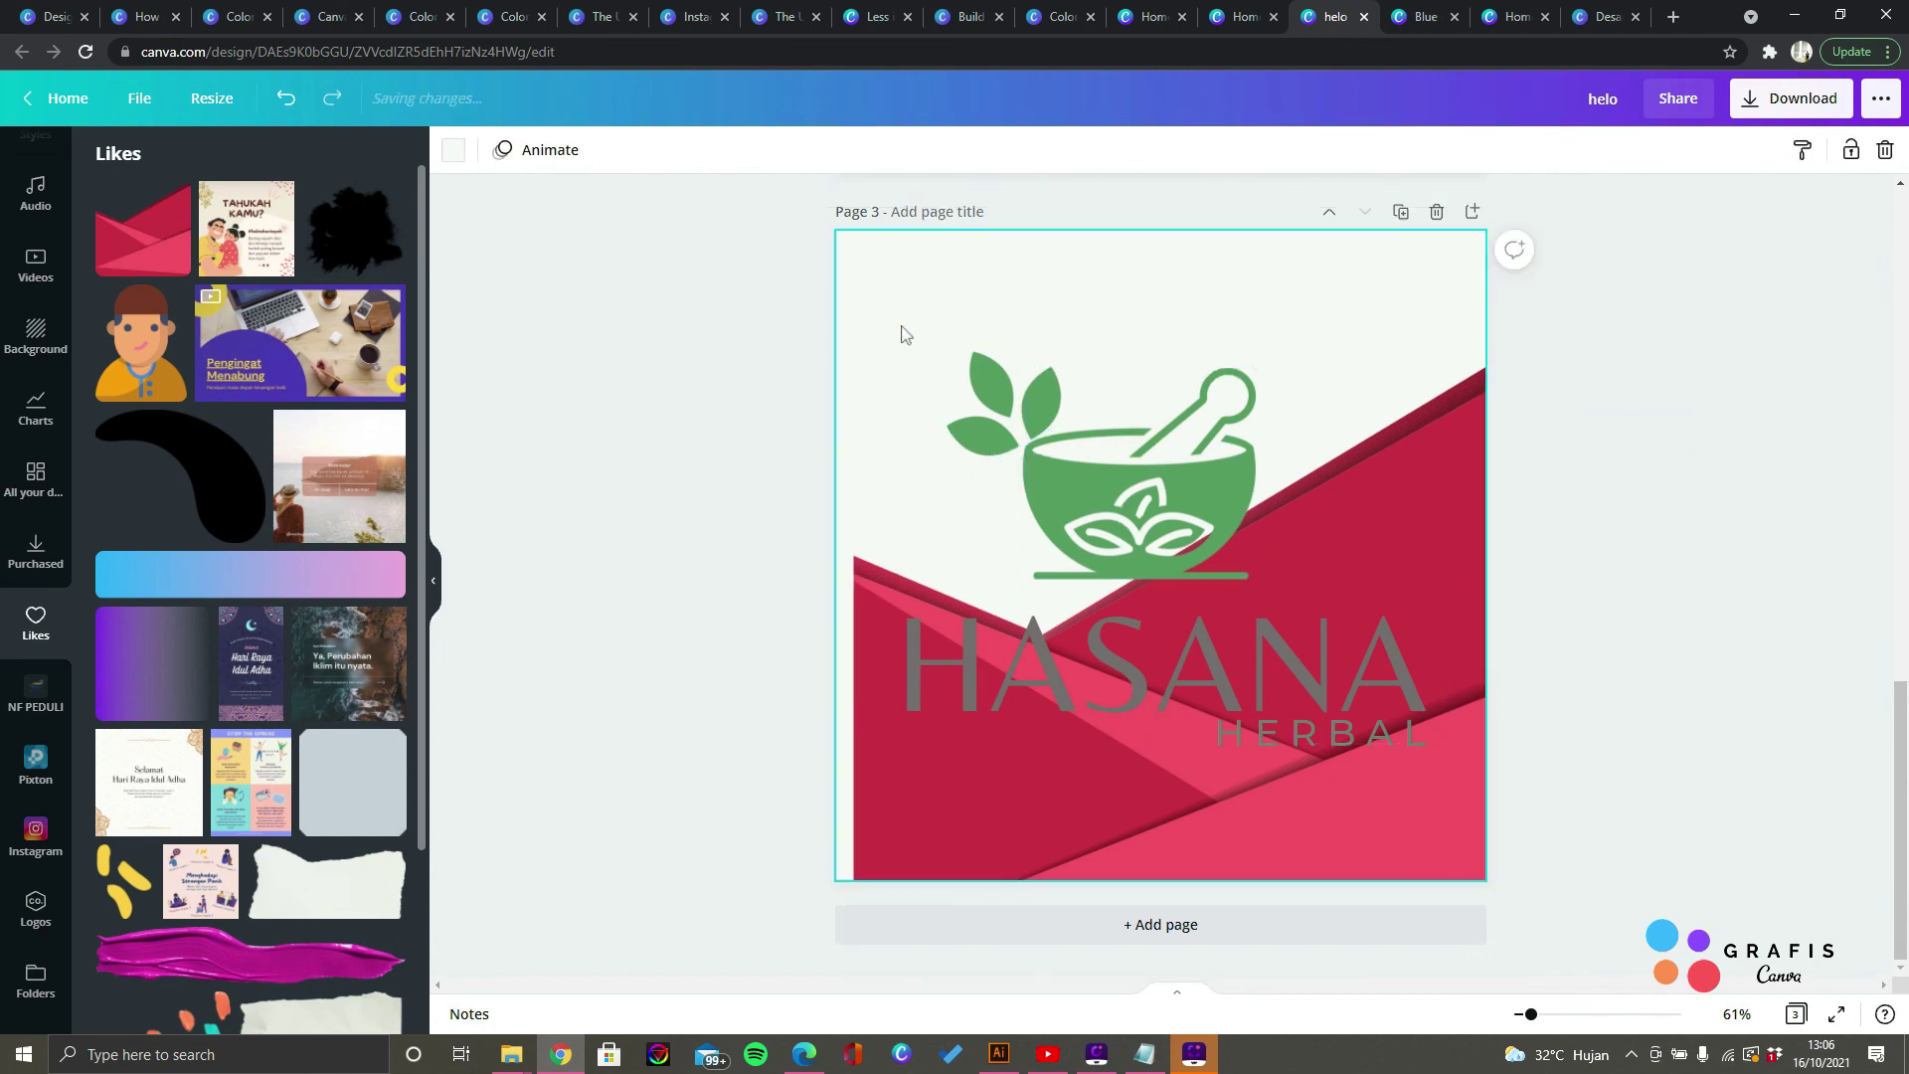
pyautogui.click(987, 407)
pyautogui.keyDown('shift'); pyautogui.click(1103, 497); pyautogui.keyUp('shift')
pyautogui.keyDown('shift'); pyautogui.click(987, 641); pyautogui.keyUp('shift')
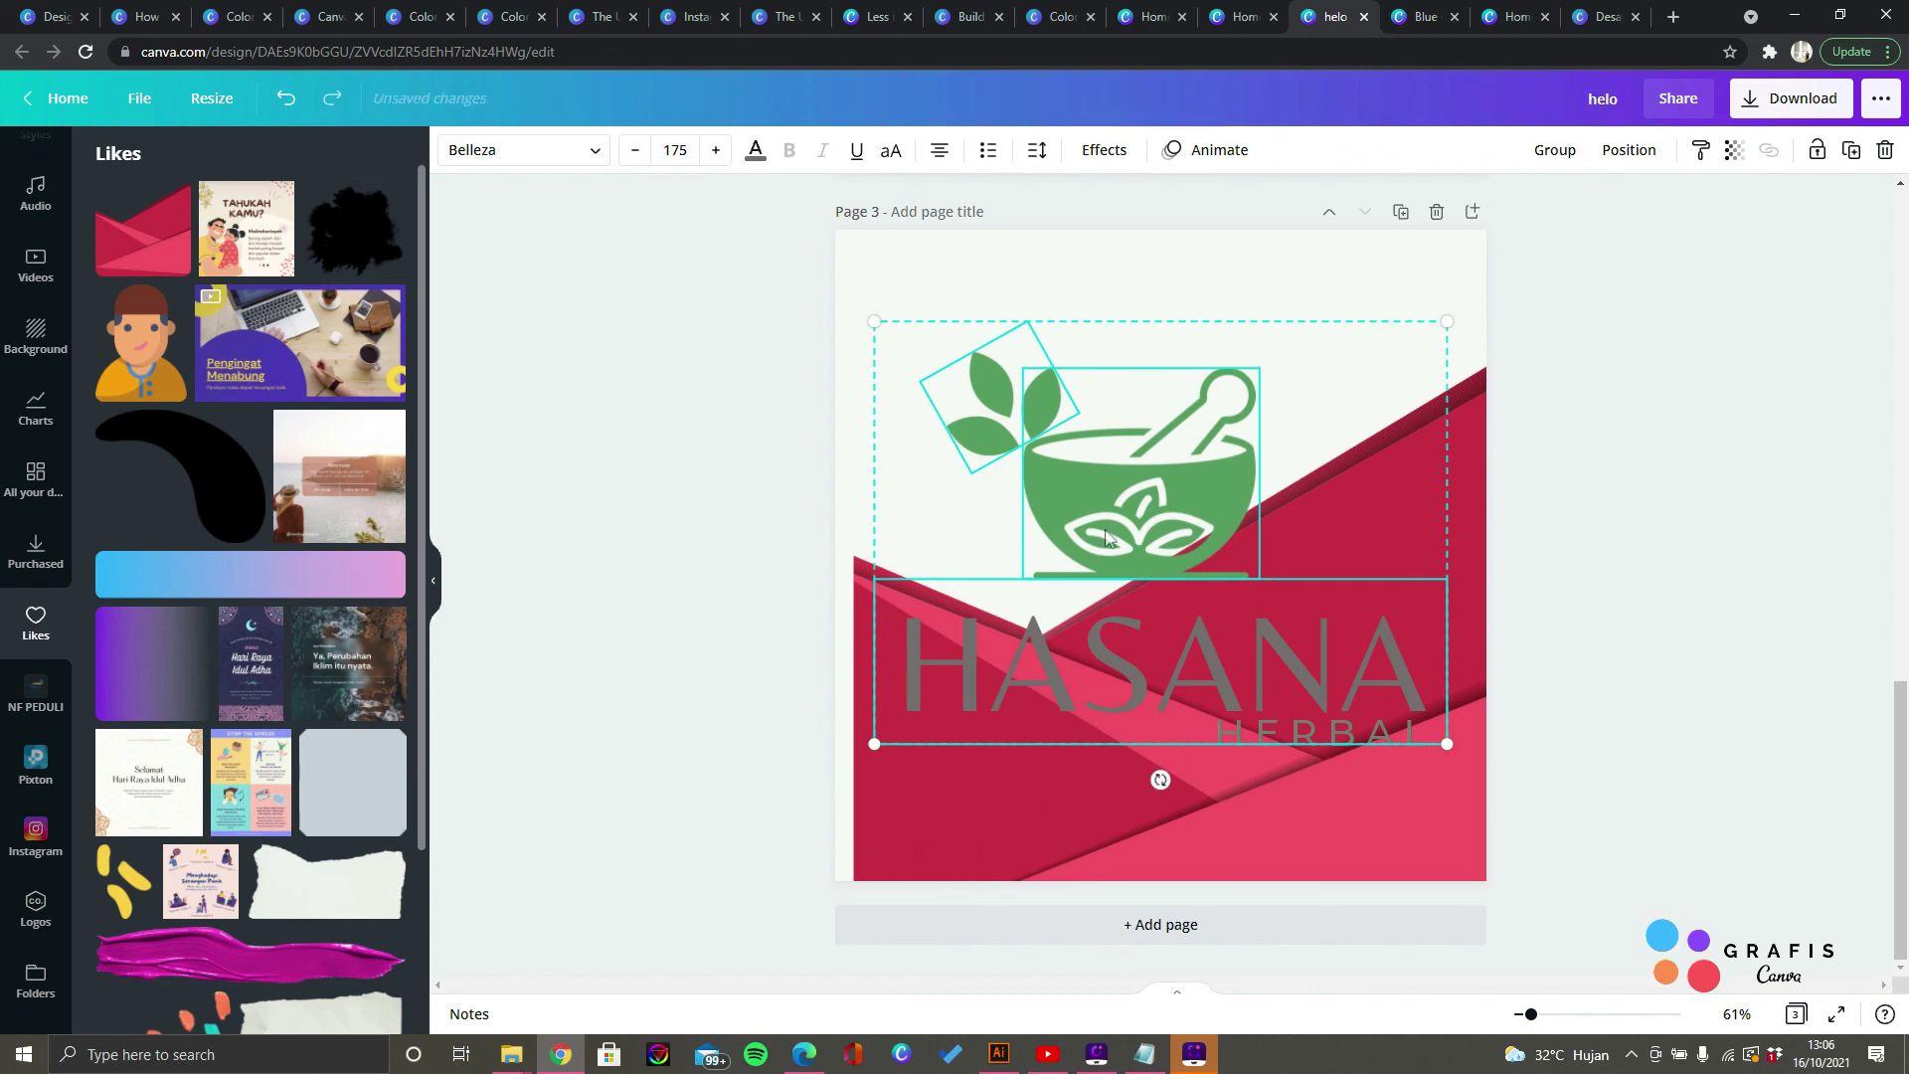
pyautogui.moveTo(1377, 661); pyautogui.dragTo(1003, 413)
pyautogui.click(1124, 467)
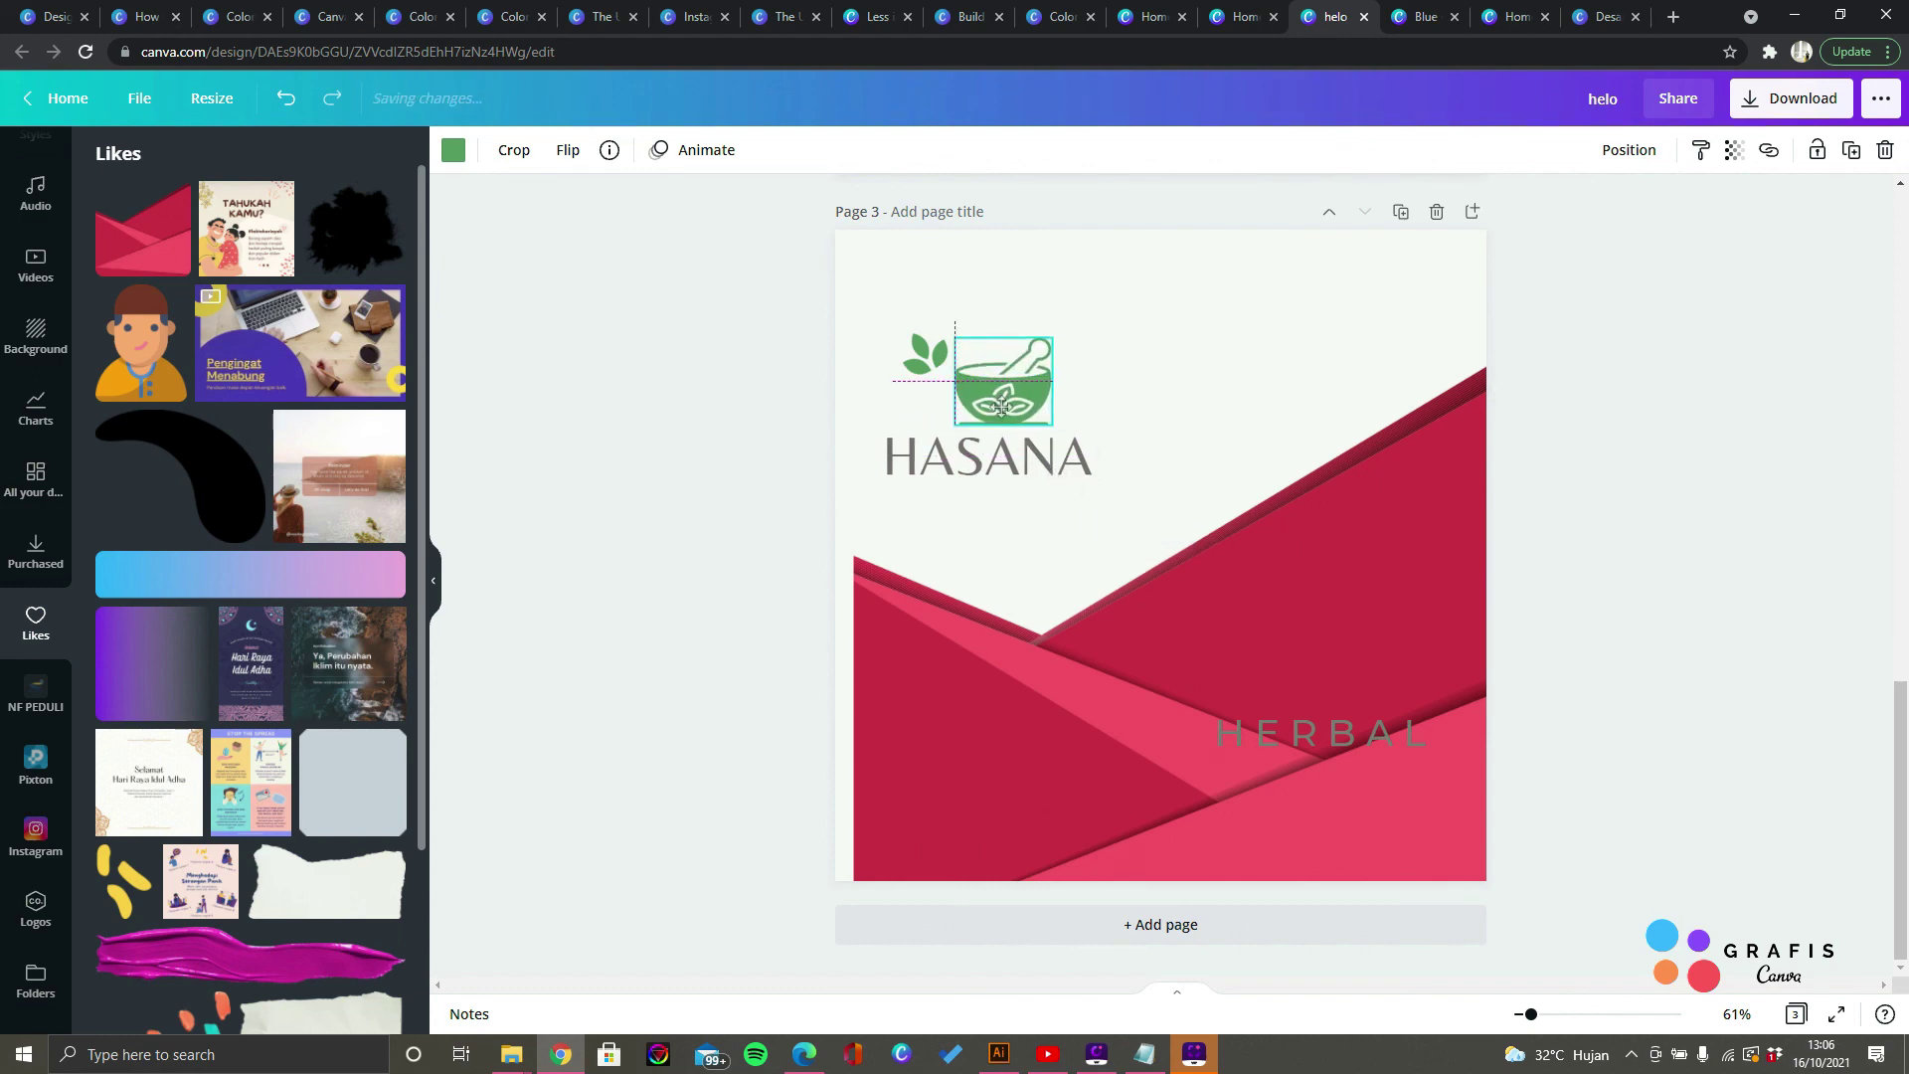
pyautogui.click(1221, 381)
pyautogui.click(1662, 482)
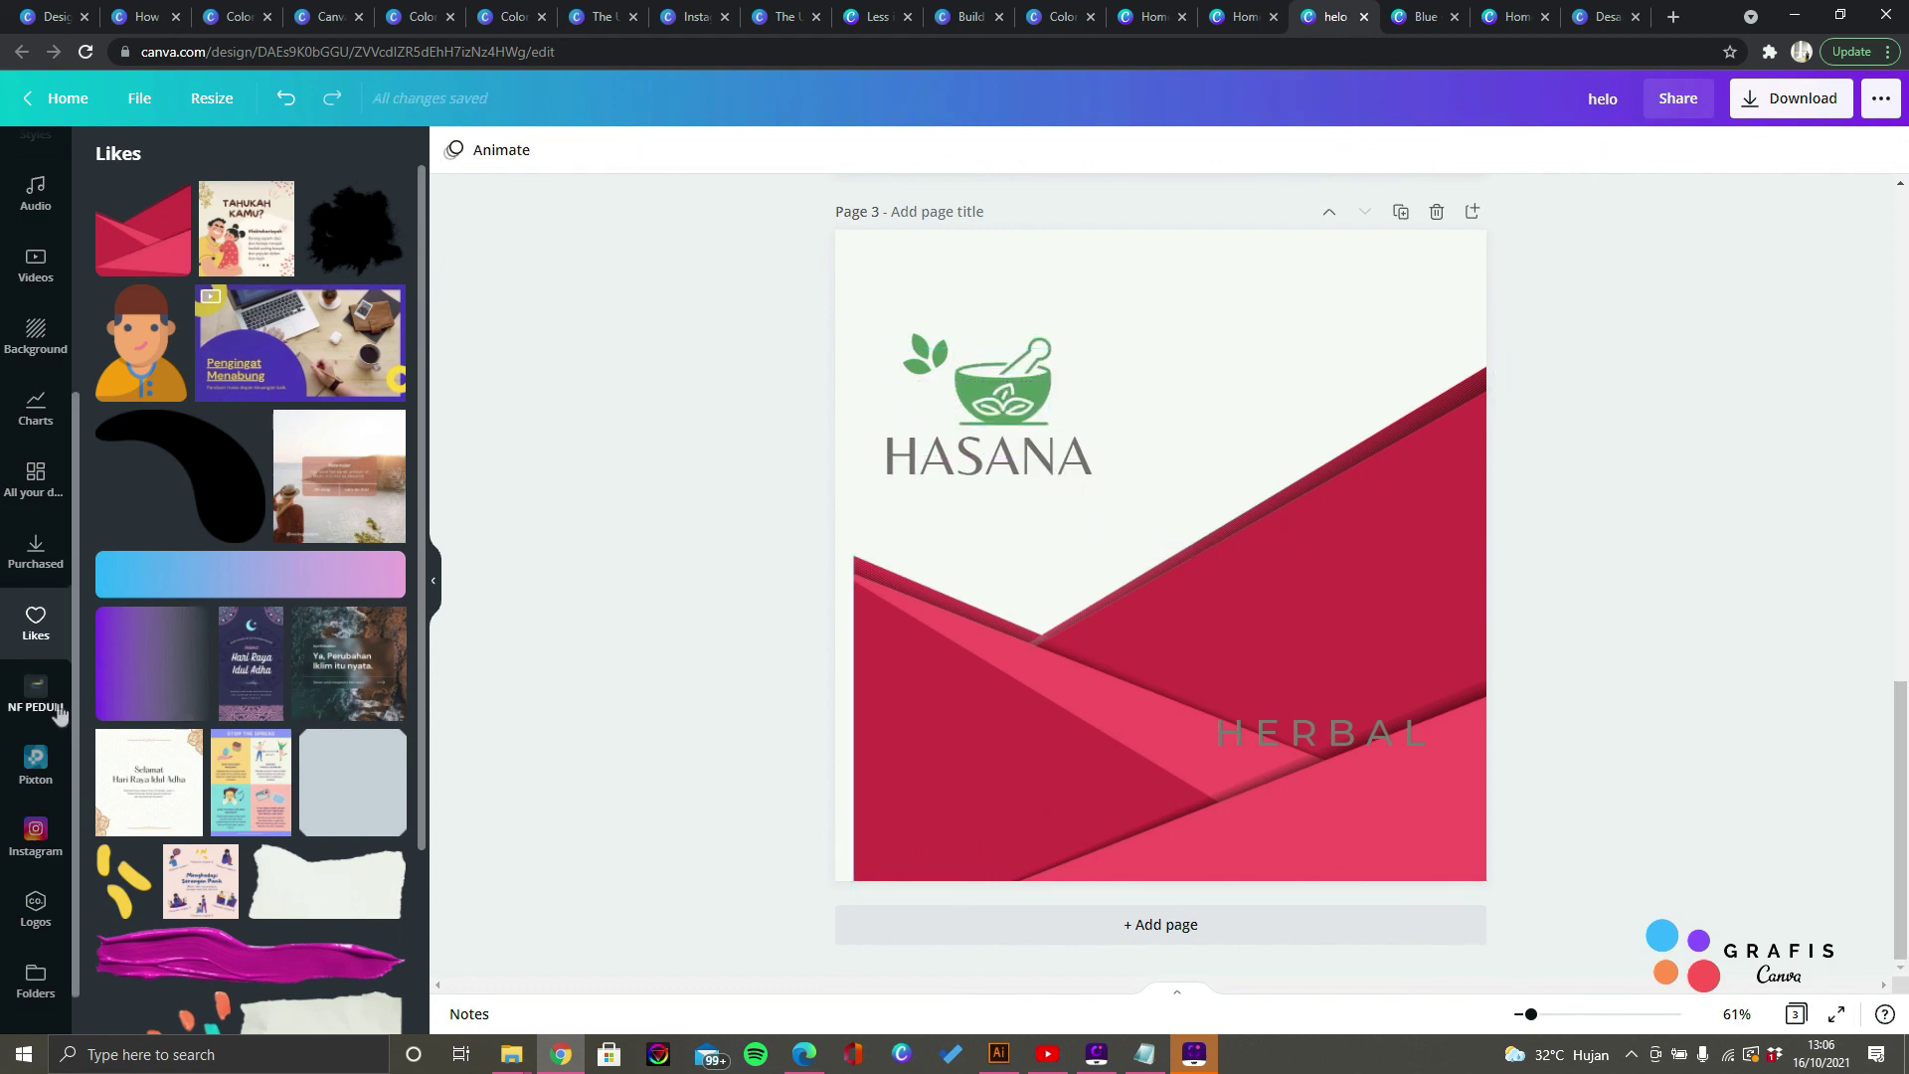
pyautogui.scroll(5, 34, 796)
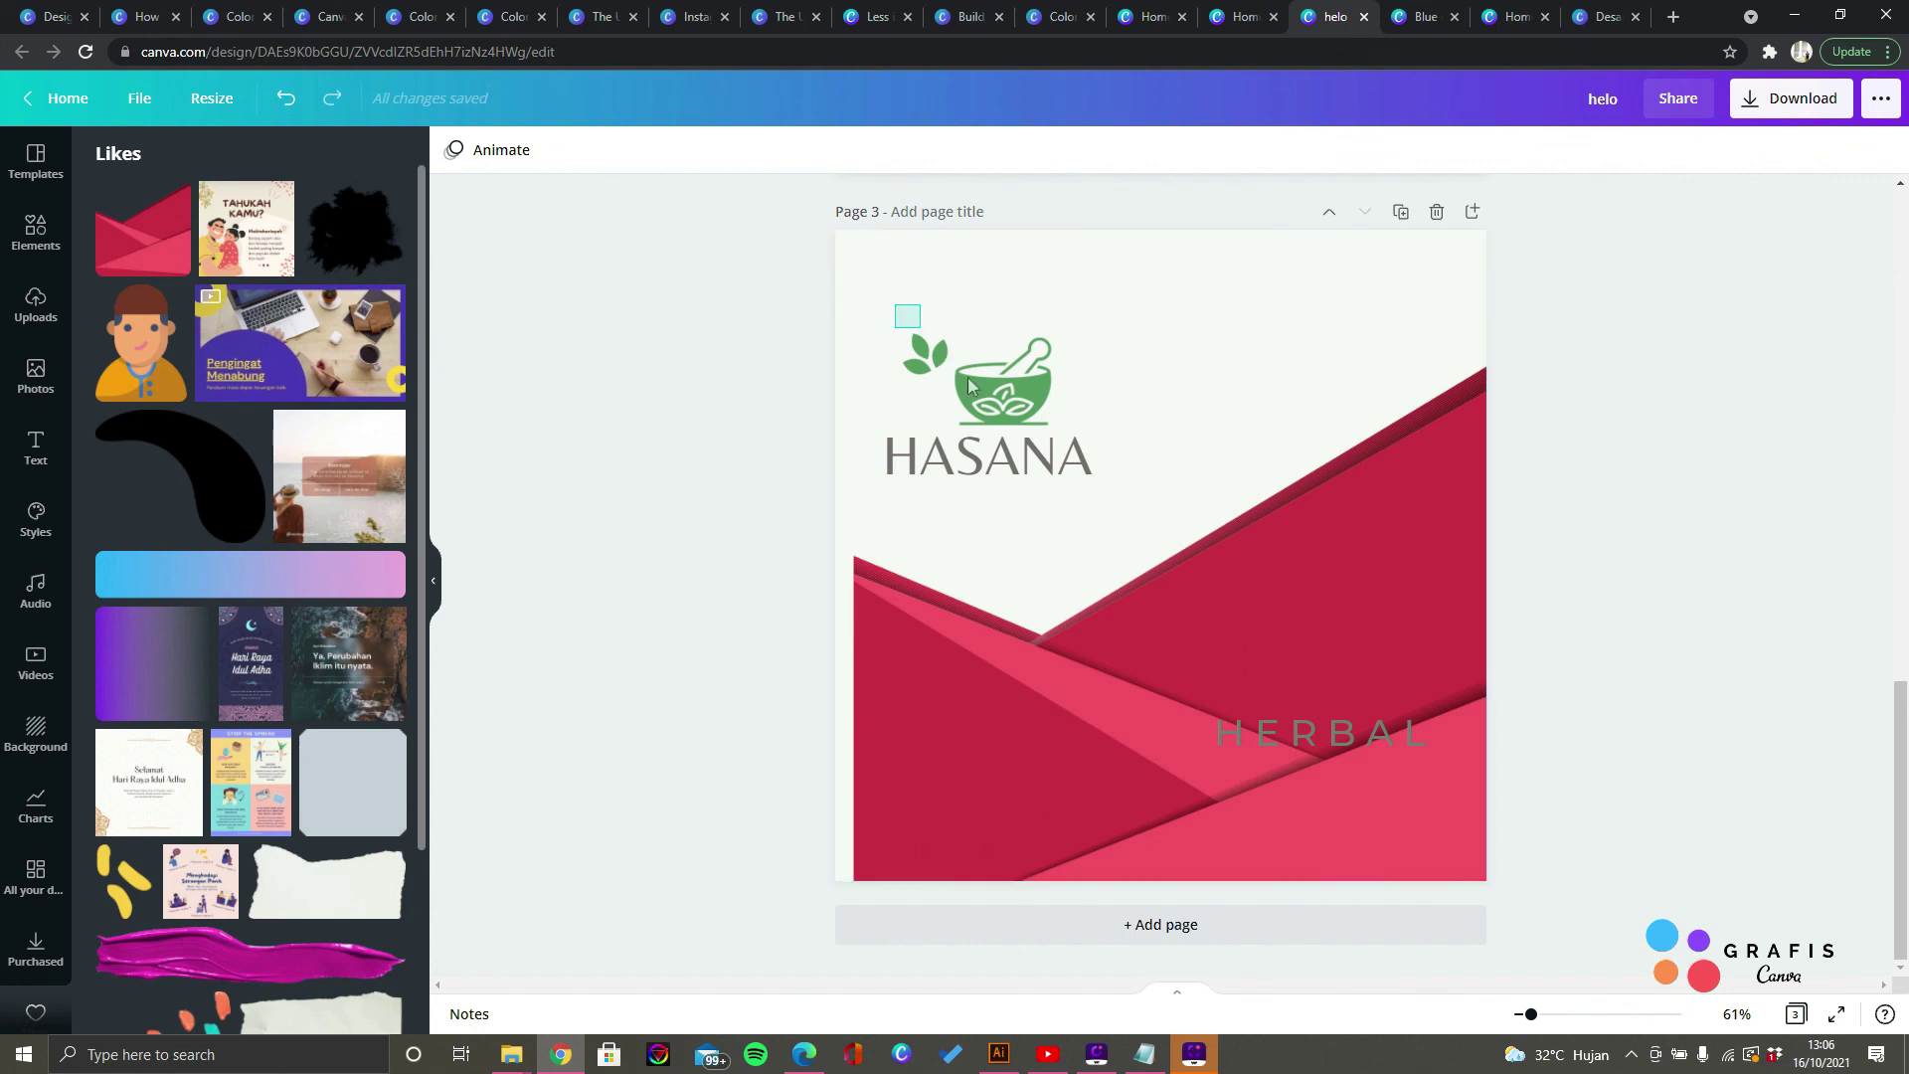
pyautogui.moveTo(895, 305); pyautogui.dragTo(1107, 480)
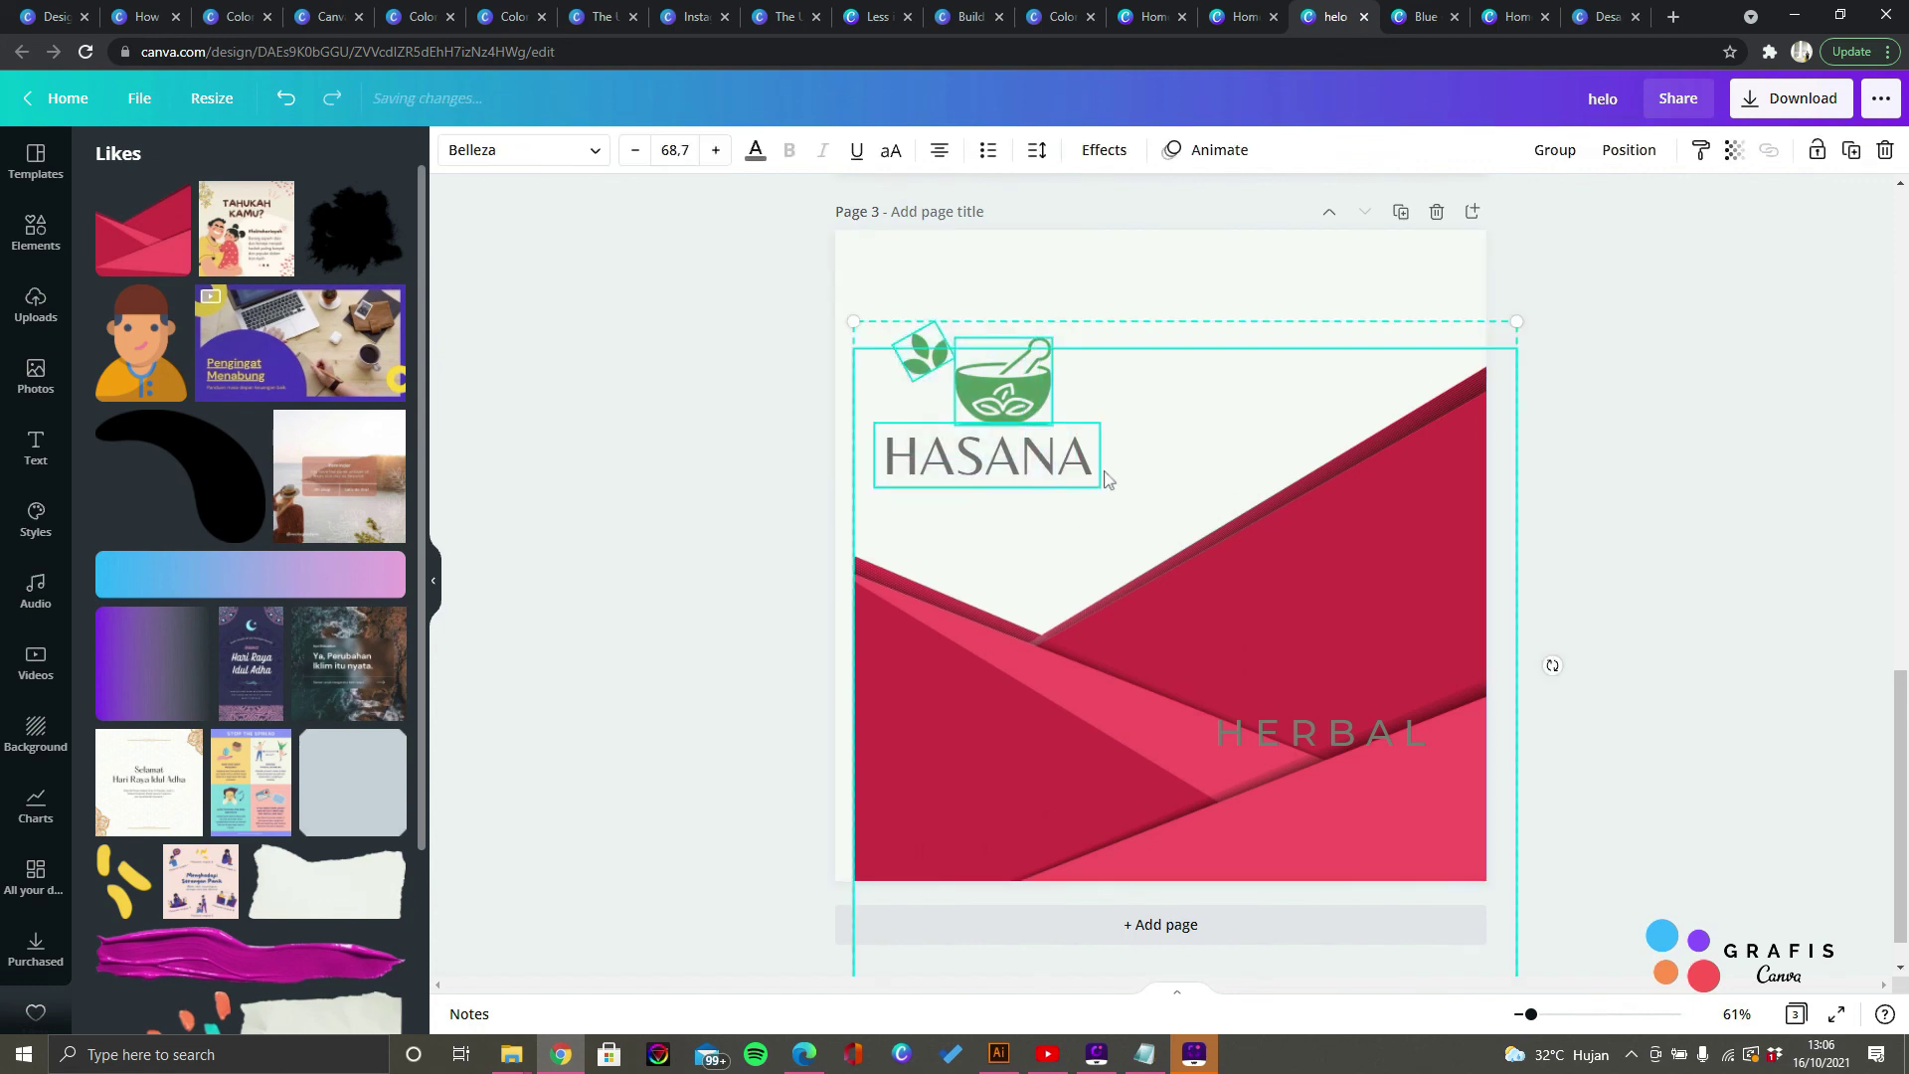
pyautogui.click(1165, 303)
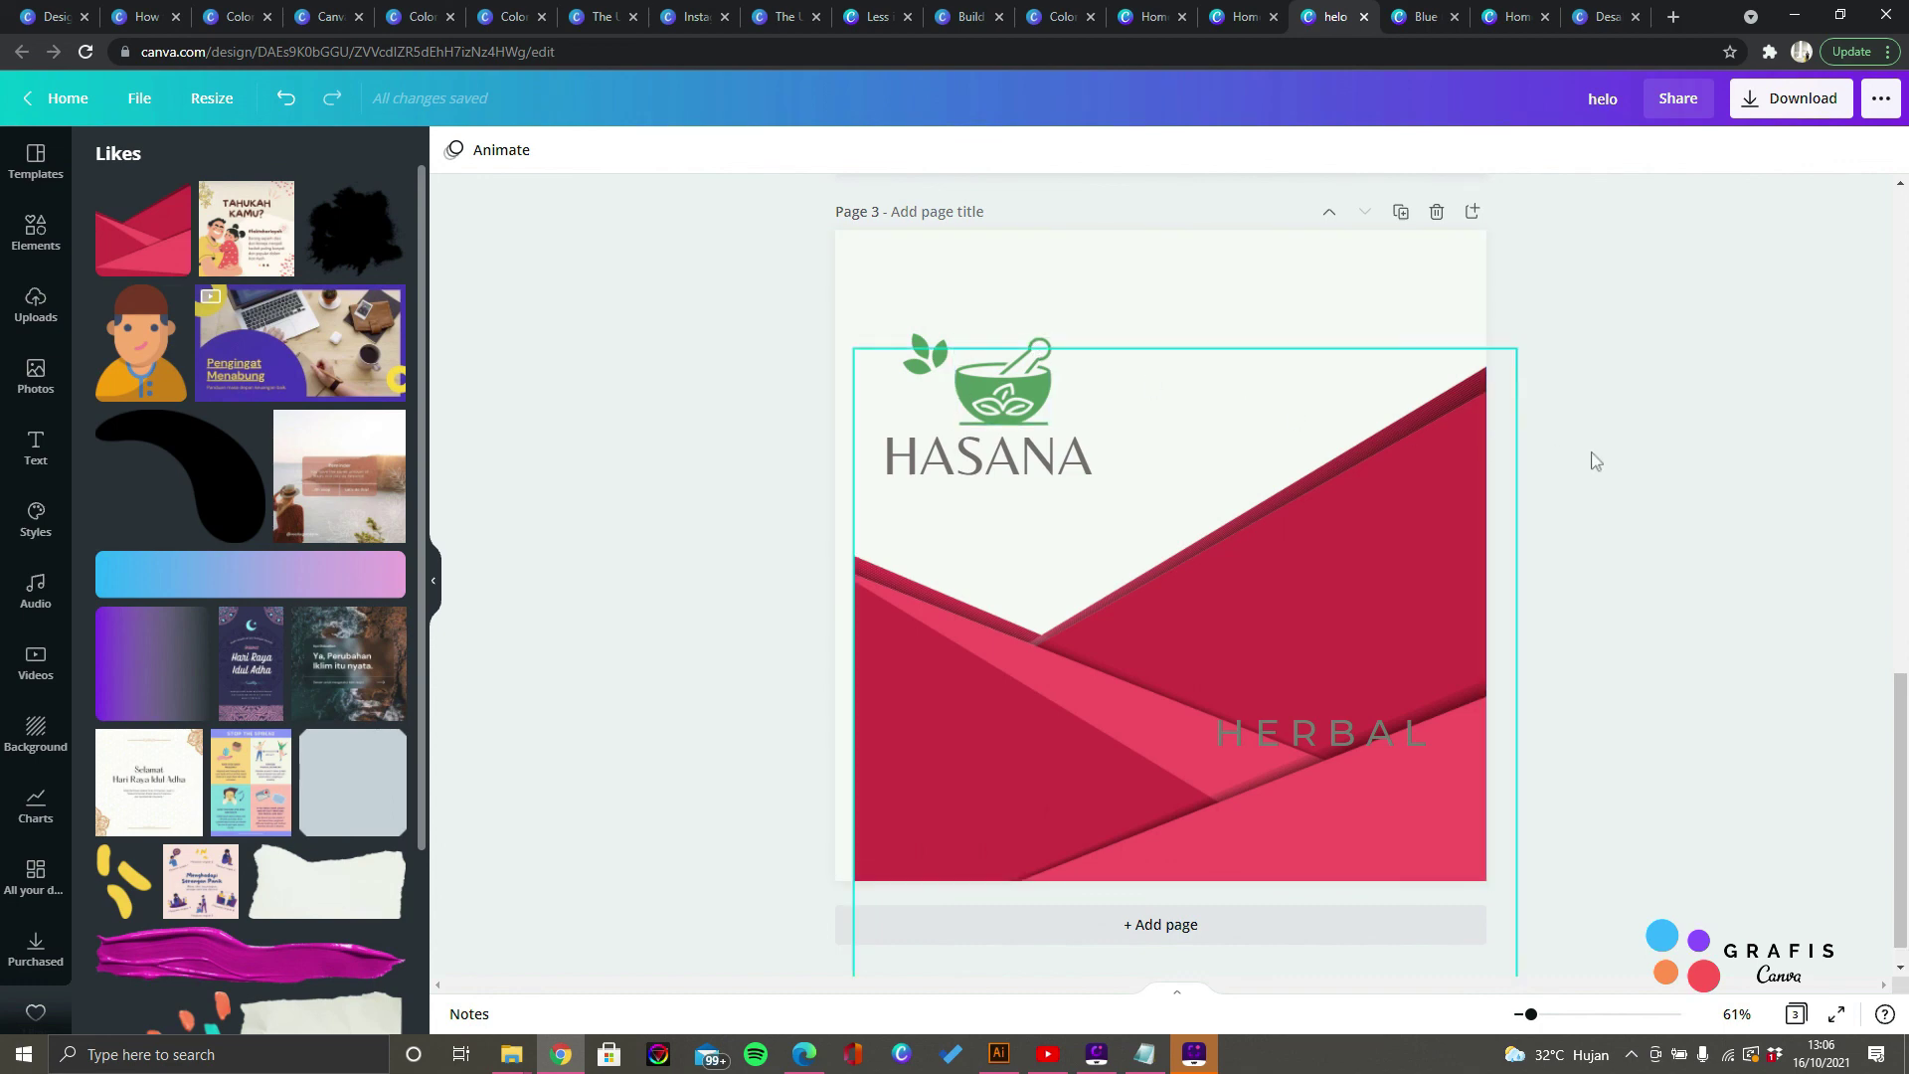
pyautogui.scroll(15, 1655, 475)
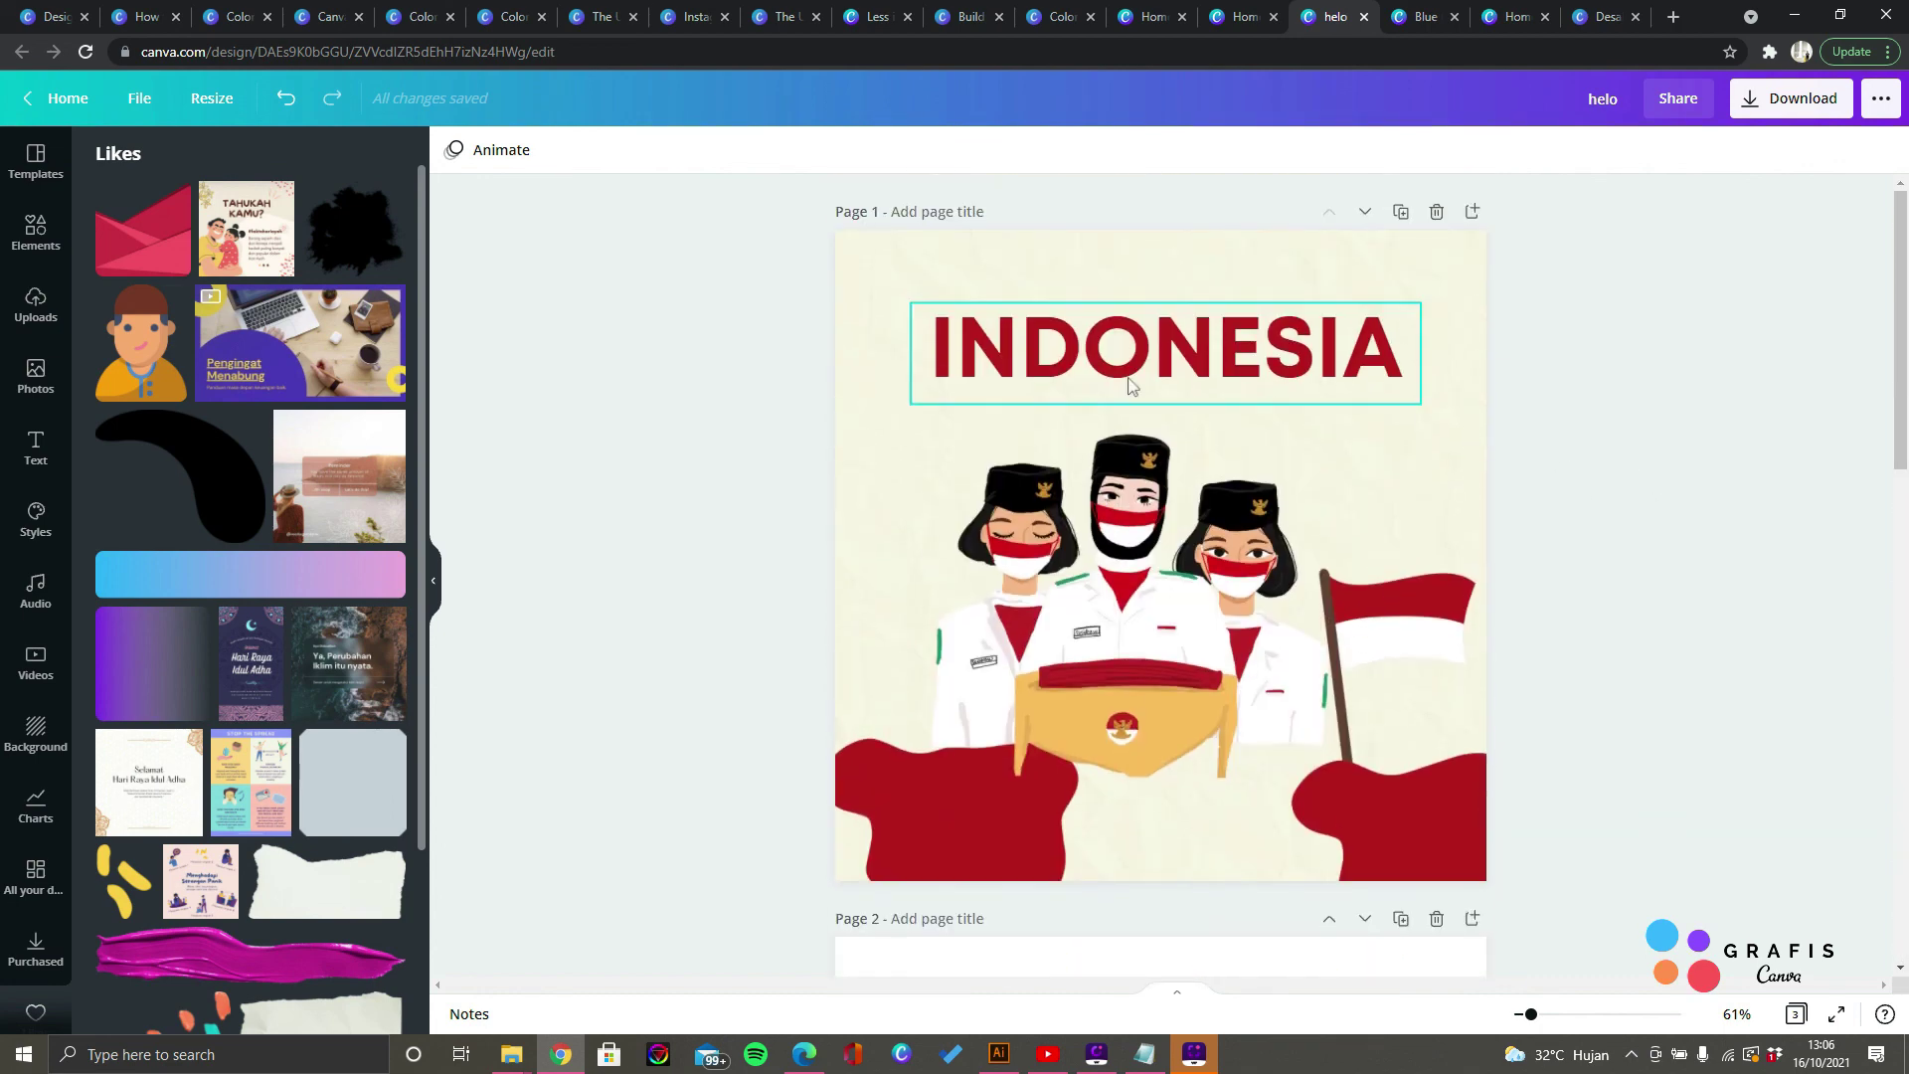